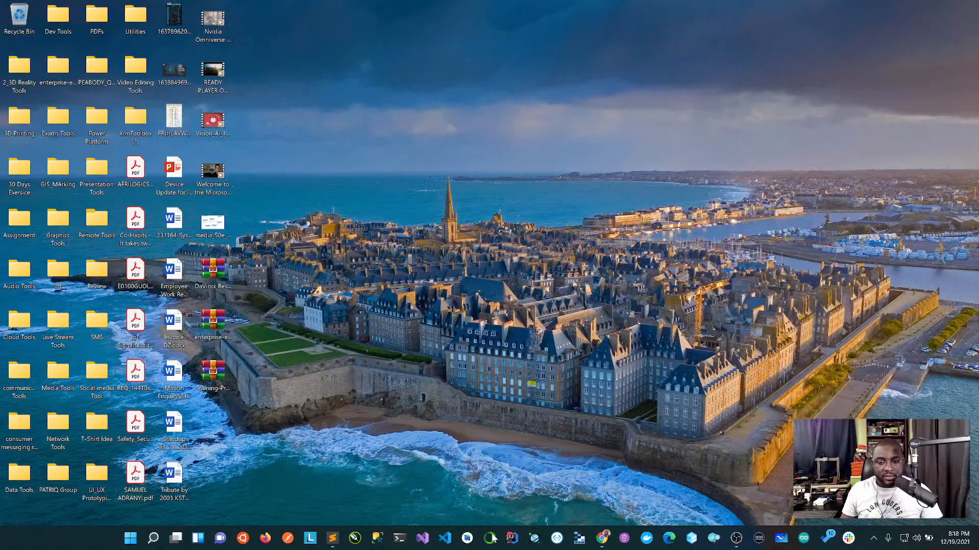
# Switch to Chrome and open the uplabs.com website in a new tab
pyautogui.click(602, 541)
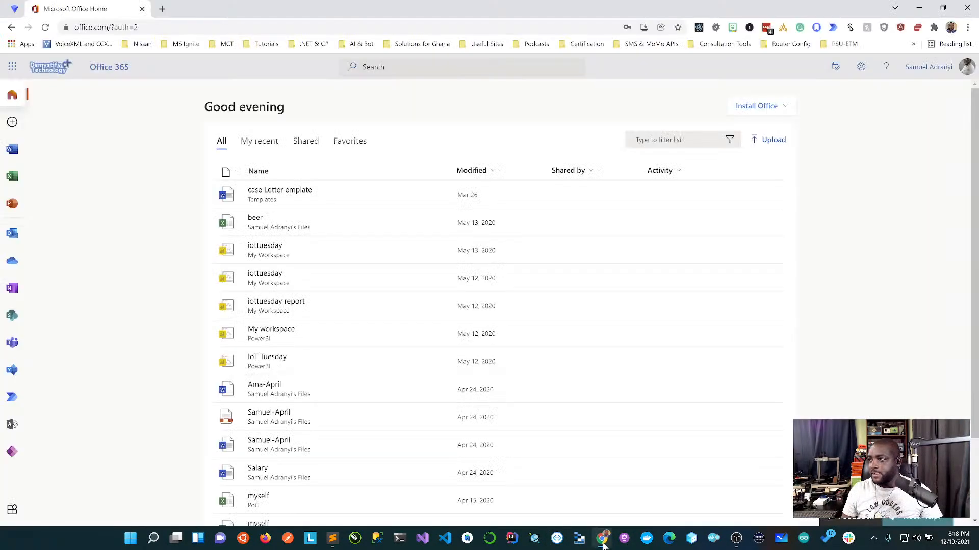
pyautogui.click(162, 9)
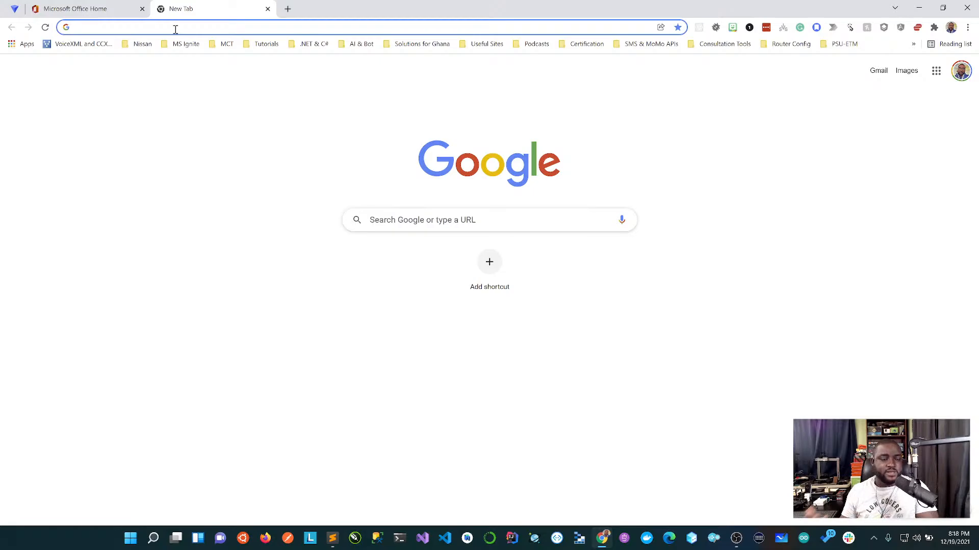
pyautogui.write('up')
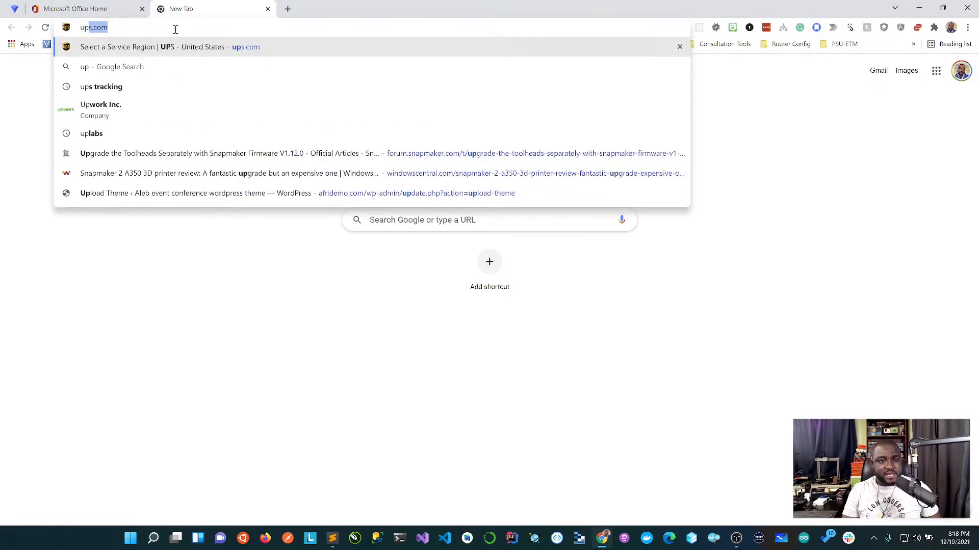
pyautogui.write('labs')
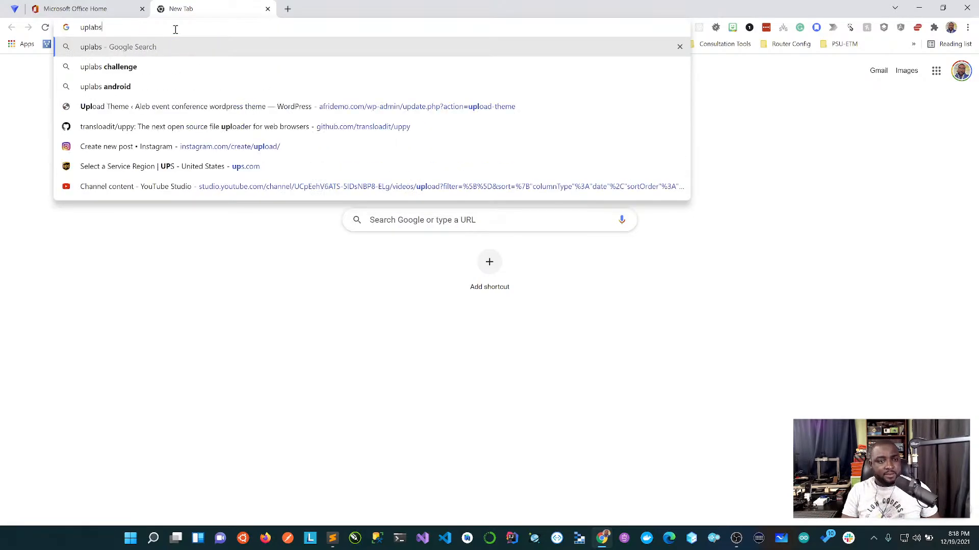
pyautogui.hotkey('ctrl', 'Return')
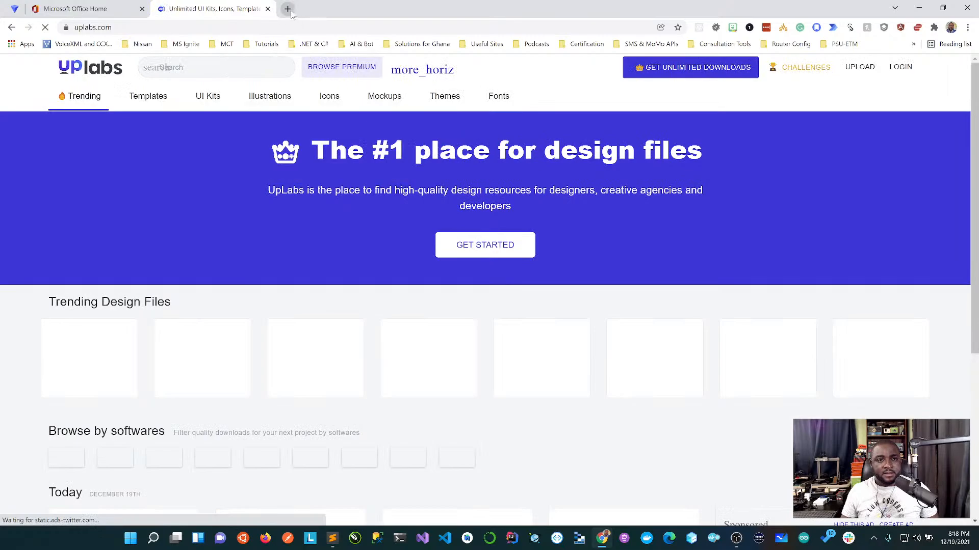
# Search Google for "bdribble" in a new tab and open the Dribbble site from the results in its own tab
pyautogui.click(288, 10)
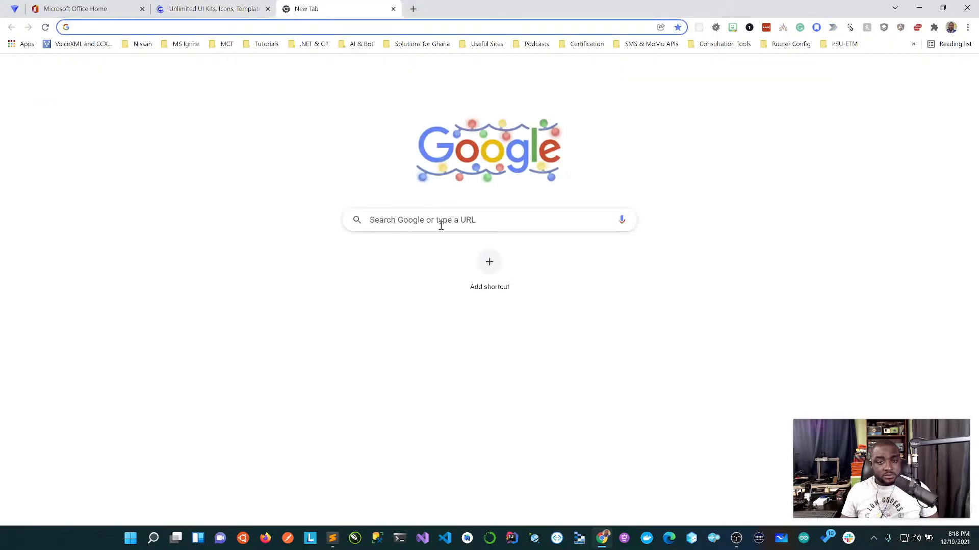
pyautogui.click(441, 226)
pyautogui.write('bdribble')
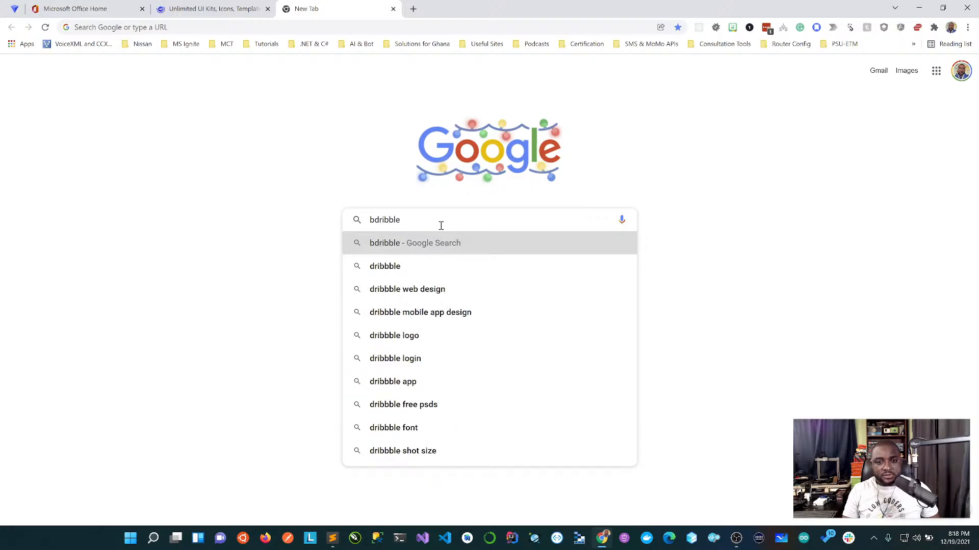
pyautogui.press('Return')
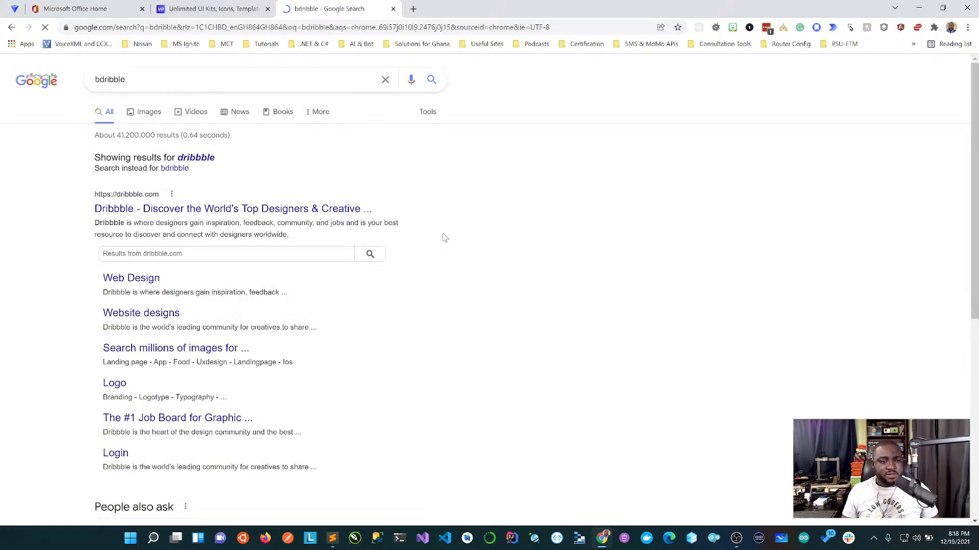
pyautogui.rightClick(207, 216)
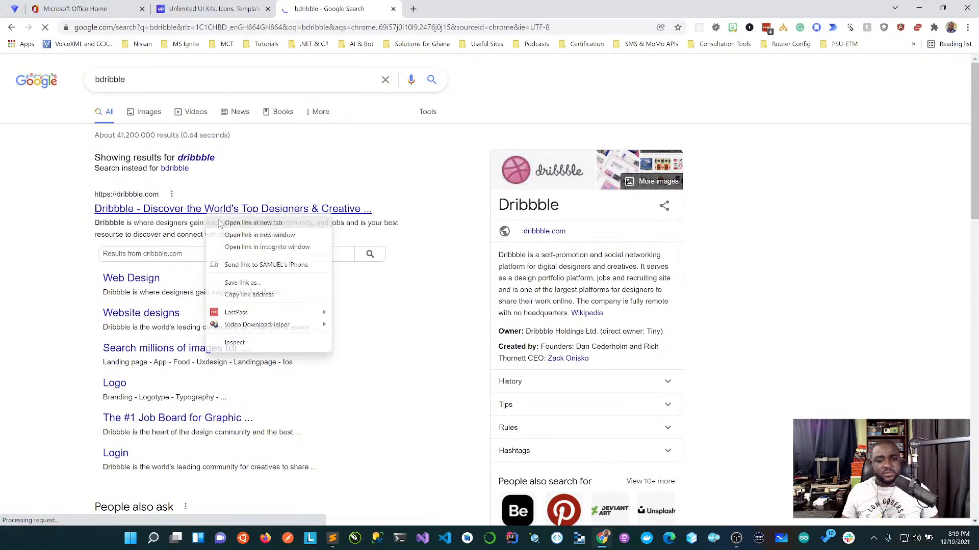
pyautogui.click(232, 225)
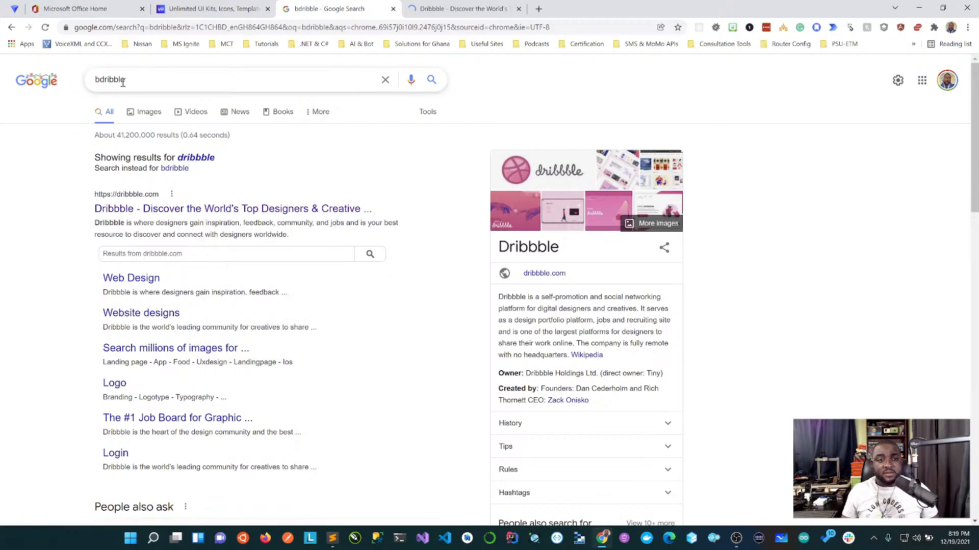
# Replace the Google search with "pintrest" and open the Pinterest site from the results in its own tab
pyautogui.moveTo(128, 80); pyautogui.dragTo(81, 83)
pyautogui.write('pintrest')
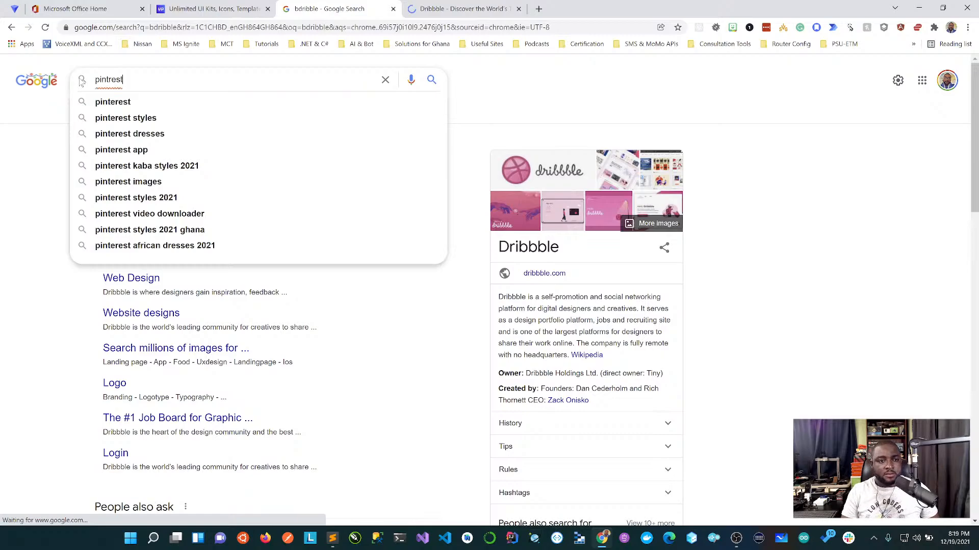
pyautogui.press('Return')
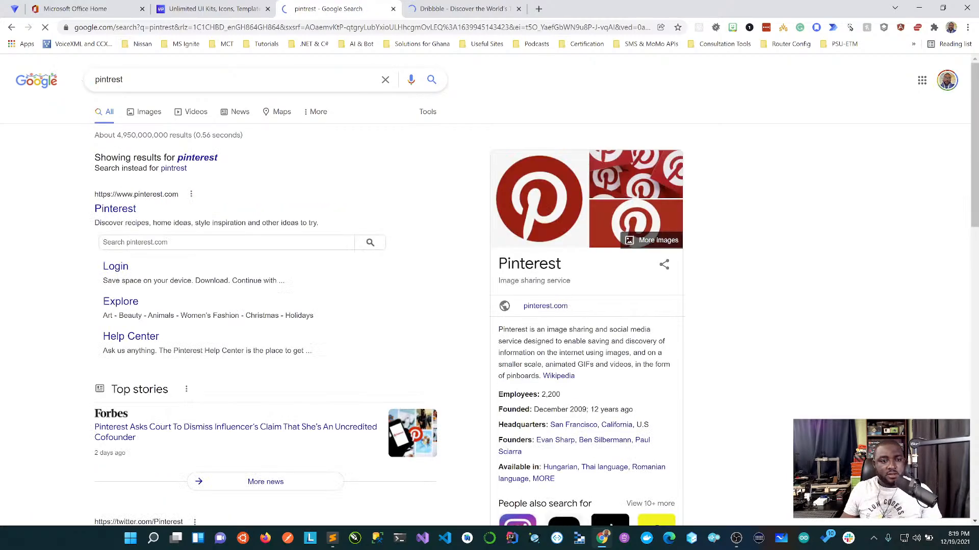
pyautogui.rightClick(125, 214)
pyautogui.click(153, 222)
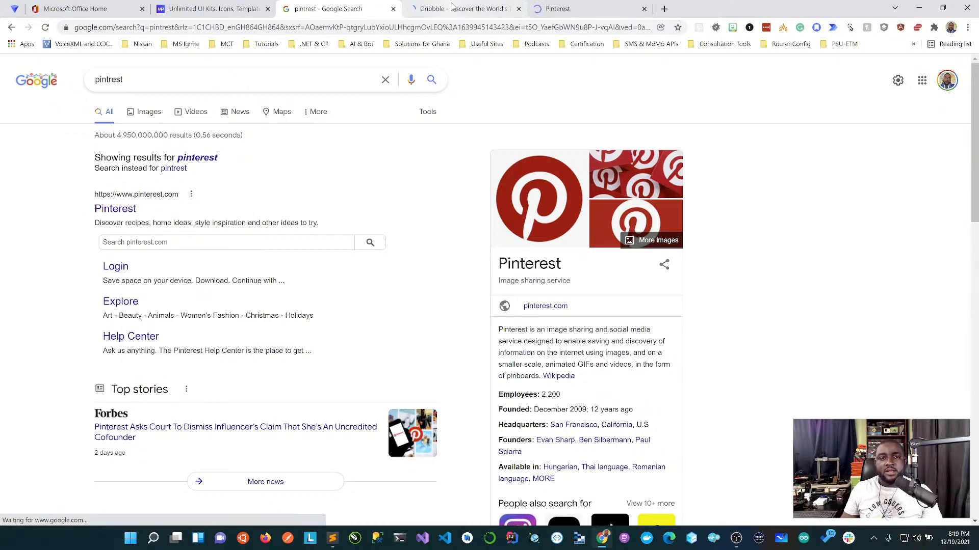
# Return to the UpLabs site and search it for "fitness mobile app"
pyautogui.click(430, 15)
pyautogui.click(162, 8)
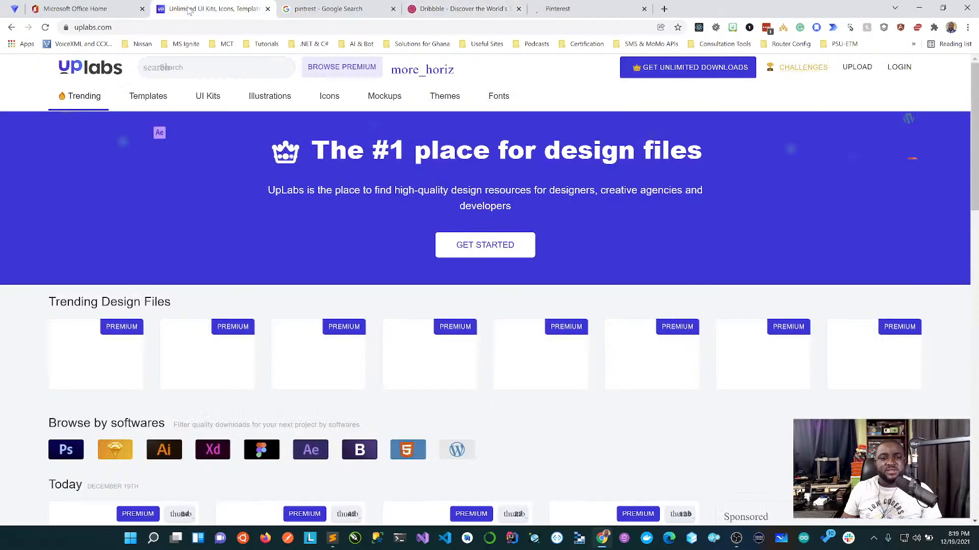
pyautogui.scroll(-2, 605, 383)
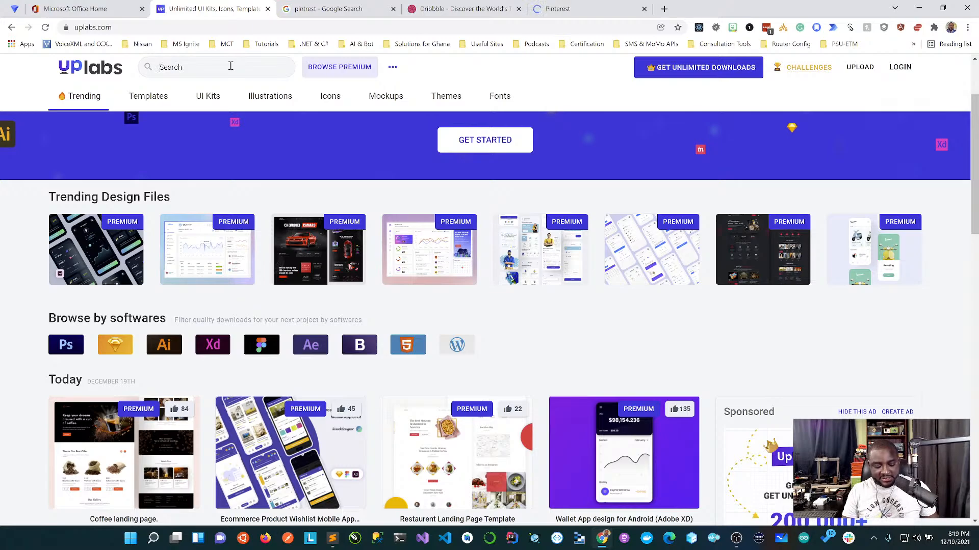
pyautogui.press('Return')
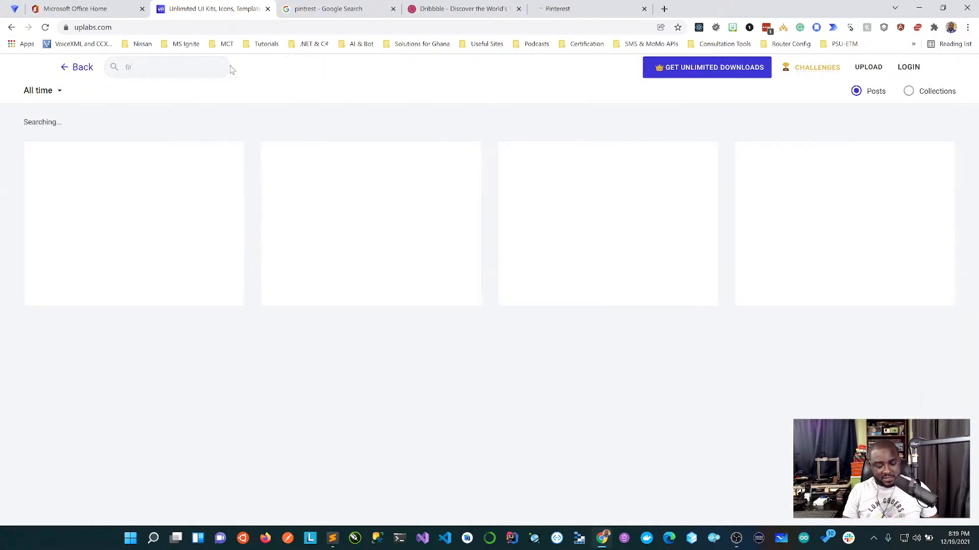
pyautogui.write('ss mobile app')
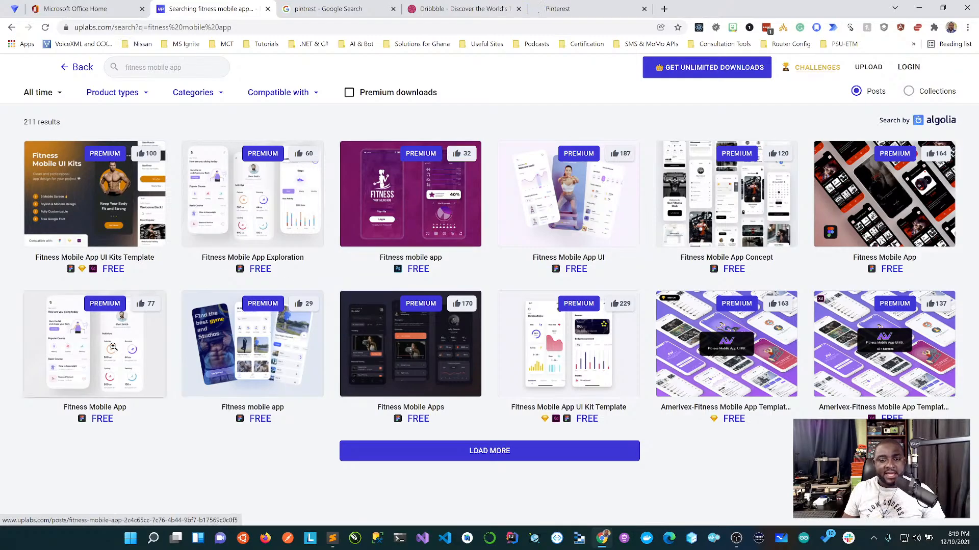
# Load more search results and open the "Fitness mobile app" design with the dark blue gym screen in a new tab
pyautogui.click(474, 453)
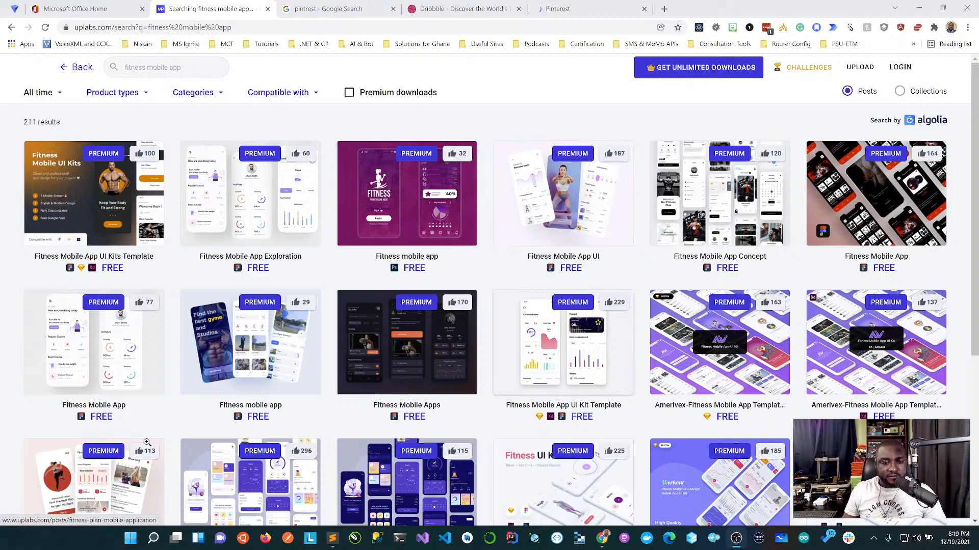
pyautogui.scroll(-3, 281, 388)
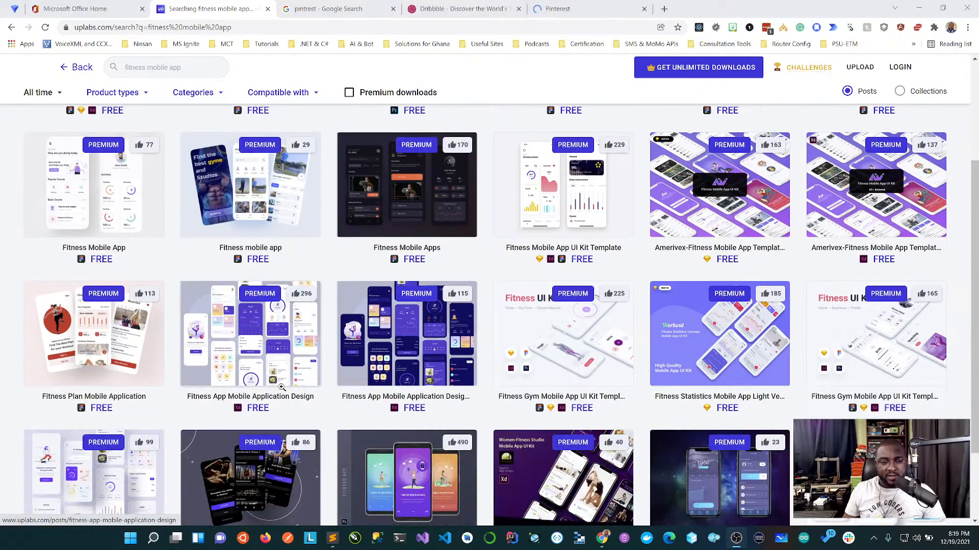
pyautogui.scroll(2, 282, 388)
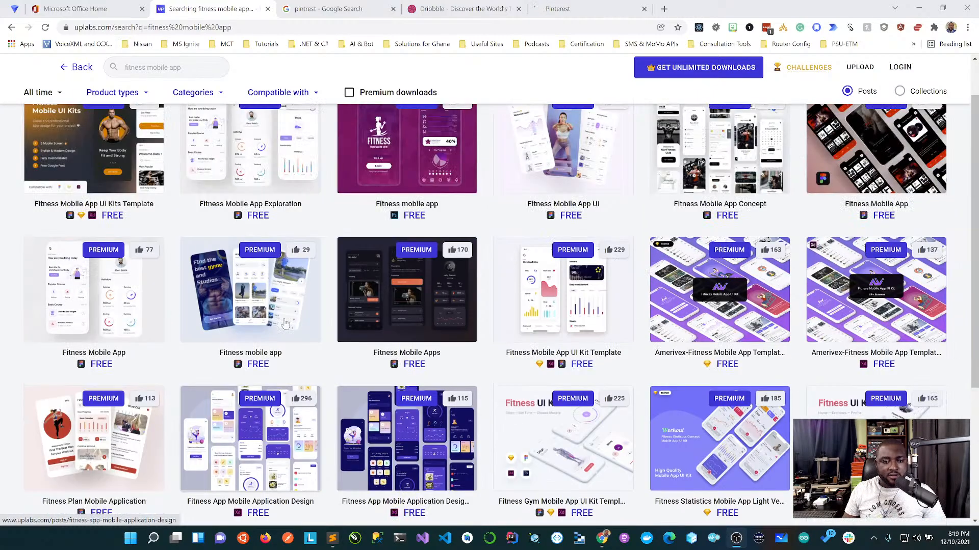
pyautogui.rightClick(234, 288)
pyautogui.click(278, 296)
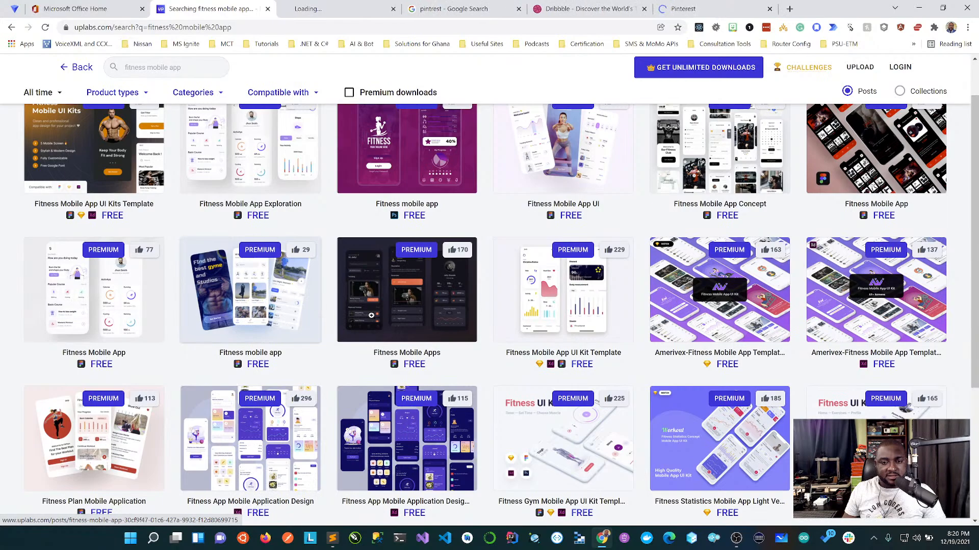
# Open the "Fitness Onboarding" and "Fitness App" designs from the last row of results in separate new tabs
pyautogui.scroll(-3, 556, 389)
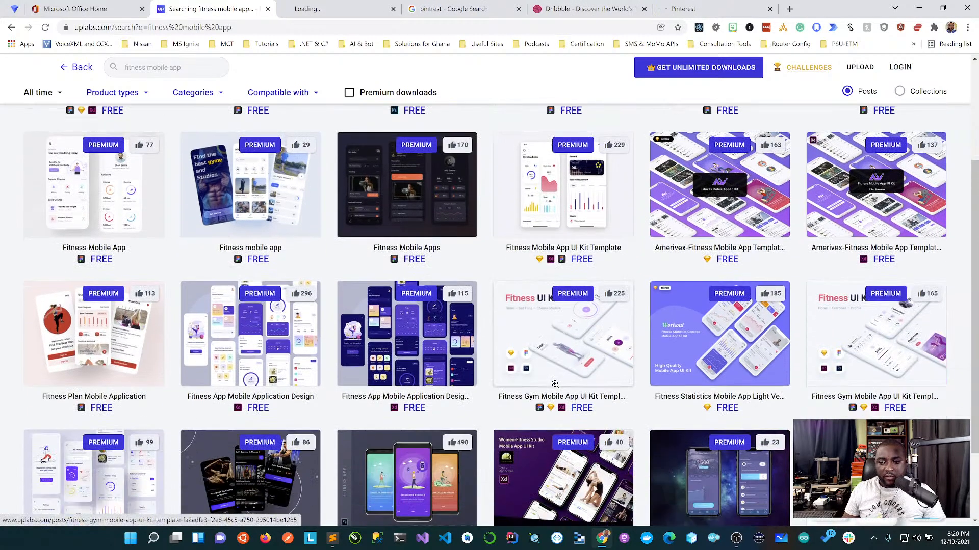
pyautogui.scroll(-1, 553, 391)
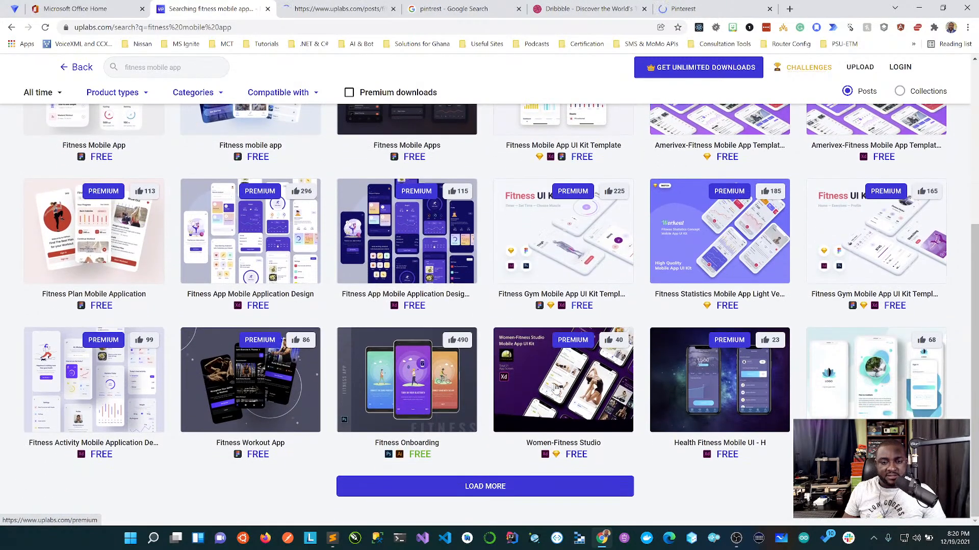
pyautogui.rightClick(398, 384)
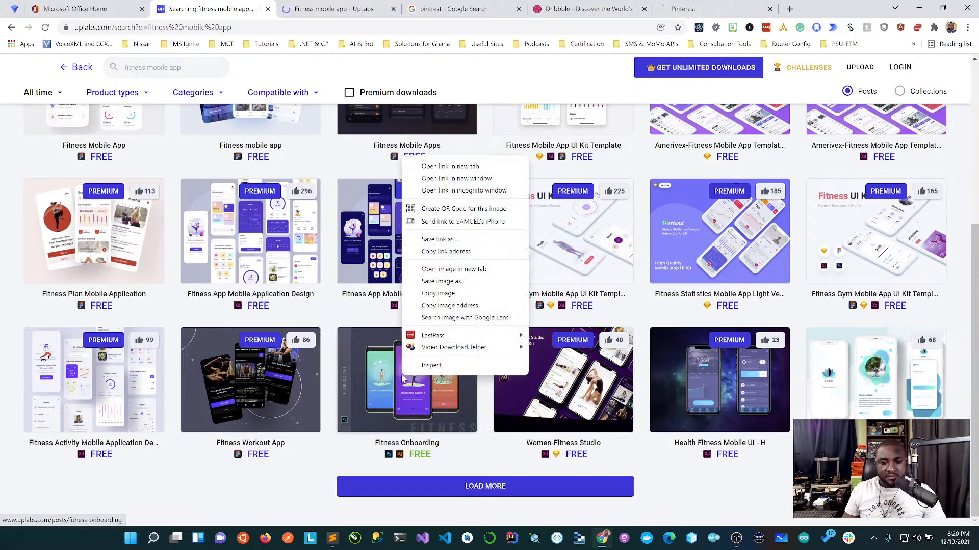
pyautogui.click(507, 168)
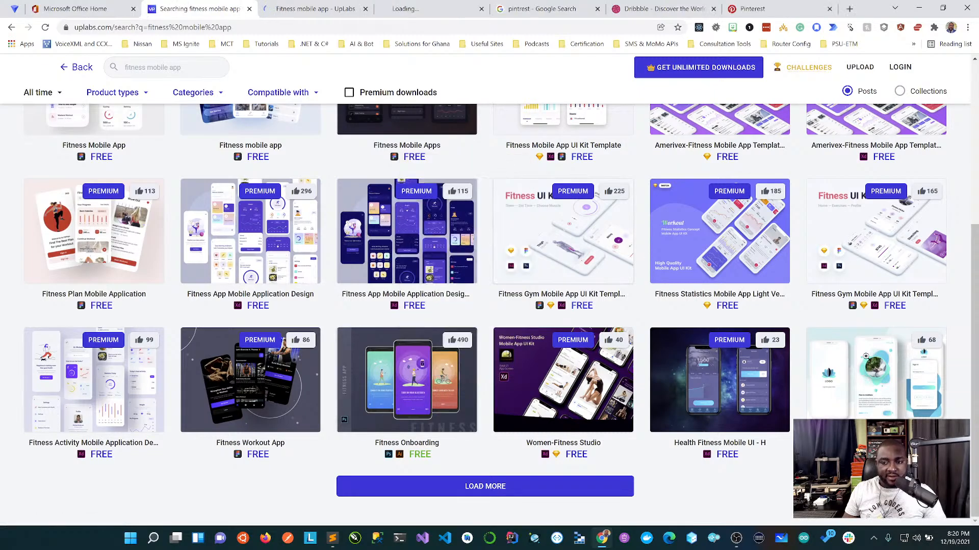
pyautogui.rightClick(861, 383)
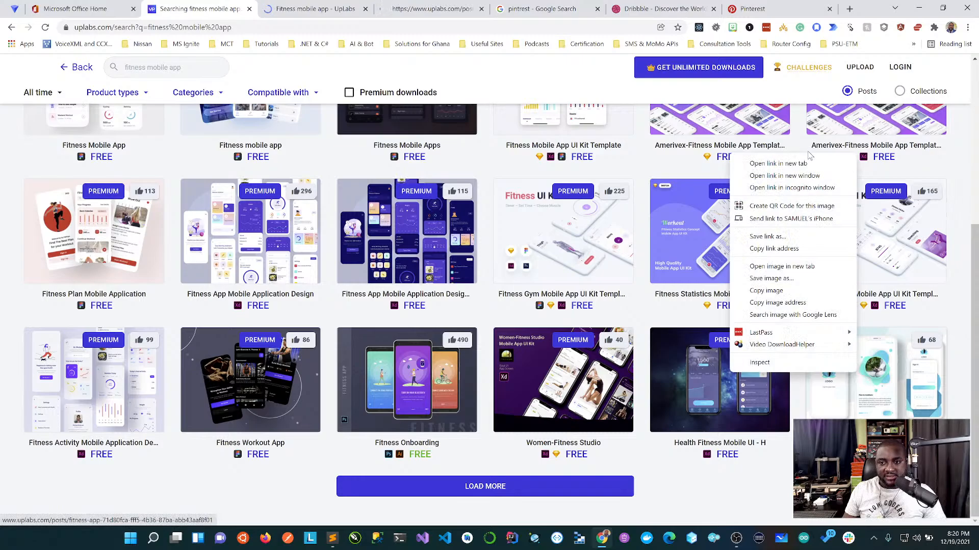
pyautogui.click(802, 171)
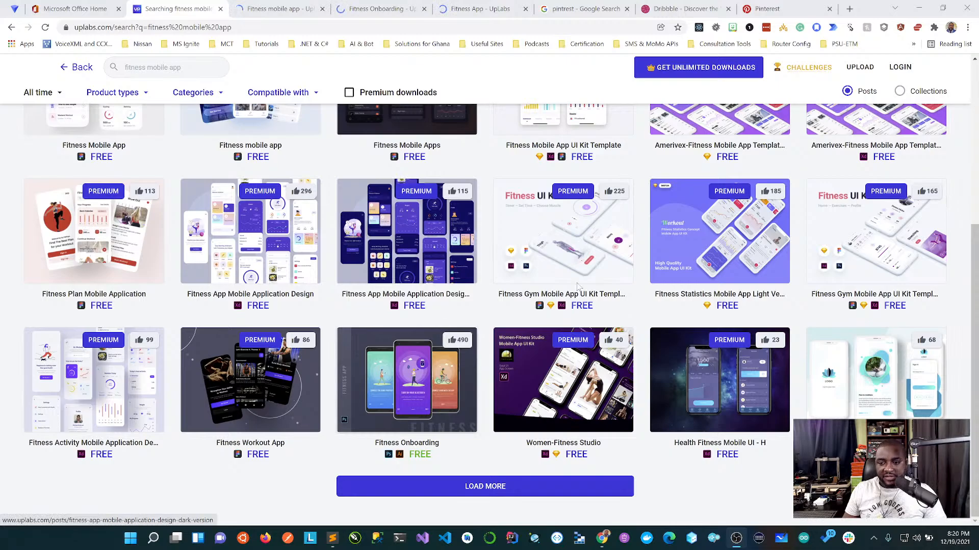
# Open the "Fitness Mobile App Exploration" design from the first row of results in a new tab
pyautogui.scroll(1, 581, 316)
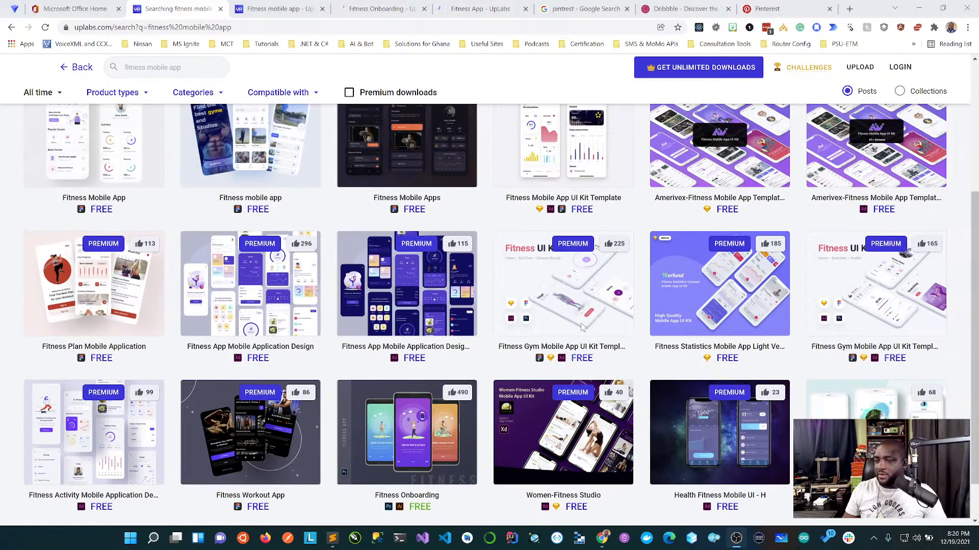
pyautogui.scroll(4, 316, 357)
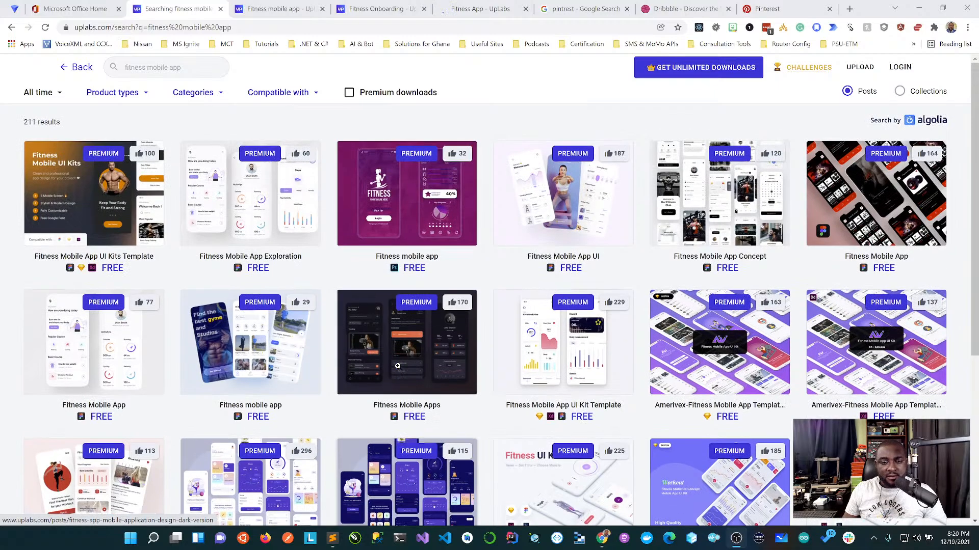
pyautogui.rightClick(245, 194)
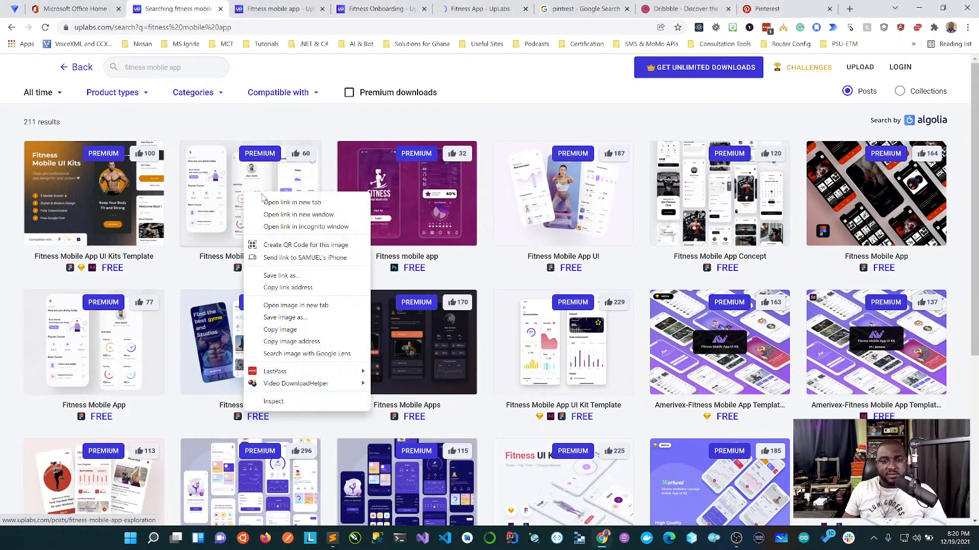
pyautogui.click(262, 202)
# Load a further batch of UpLabs designs at the end of the fitness mobile app results
pyautogui.scroll(-4, 509, 362)
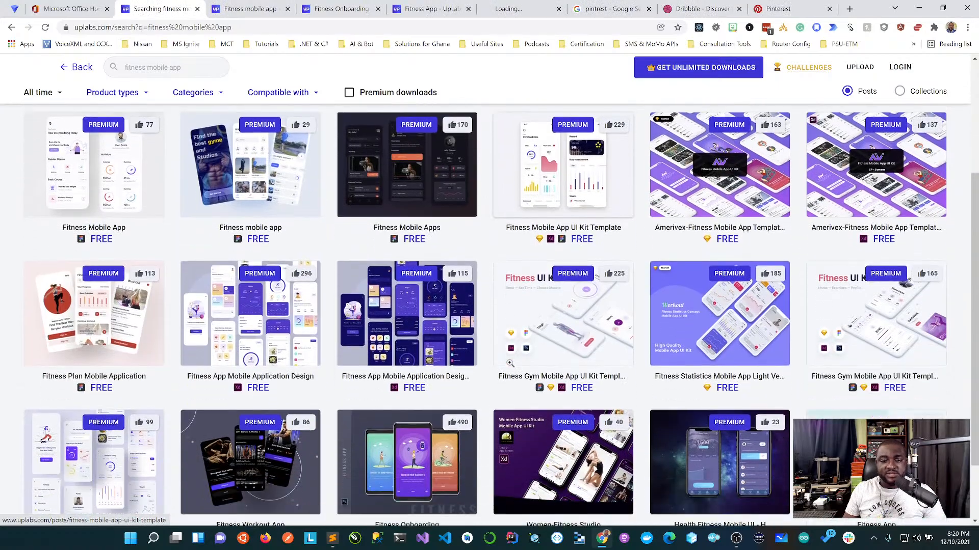
pyautogui.scroll(-2, 510, 363)
pyautogui.click(506, 487)
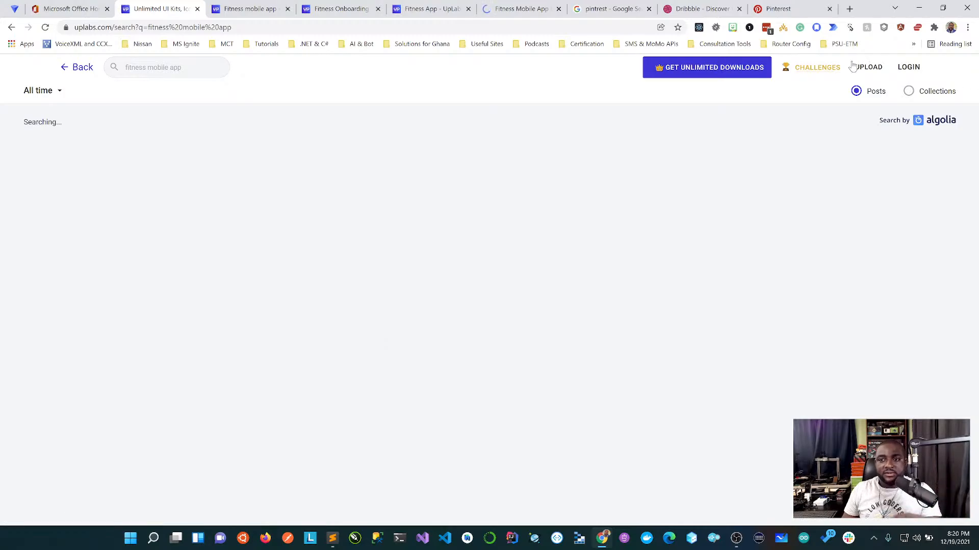
# Search Google for "icon8" in a new tab, and return to the UpLabs fitness mobile app results
pyautogui.click(848, 9)
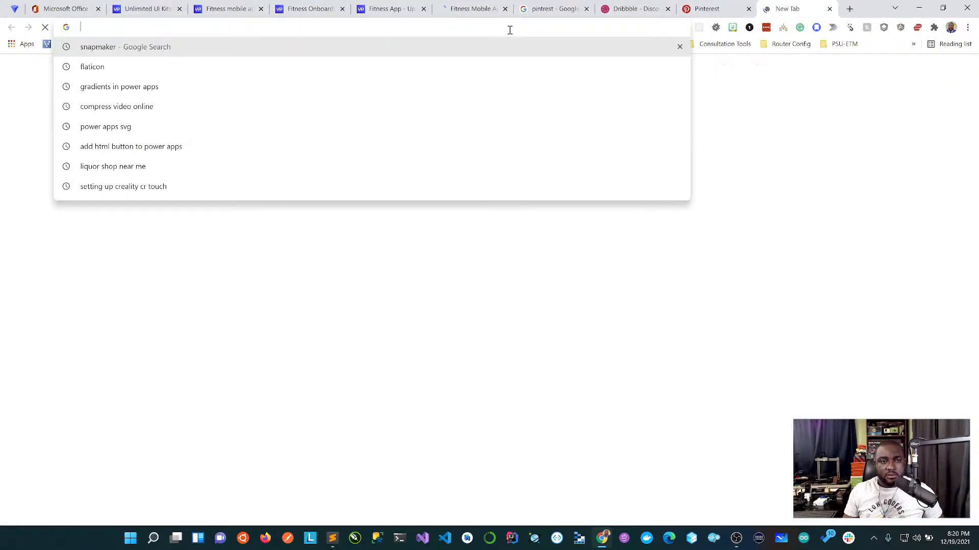
pyautogui.write('icon8')
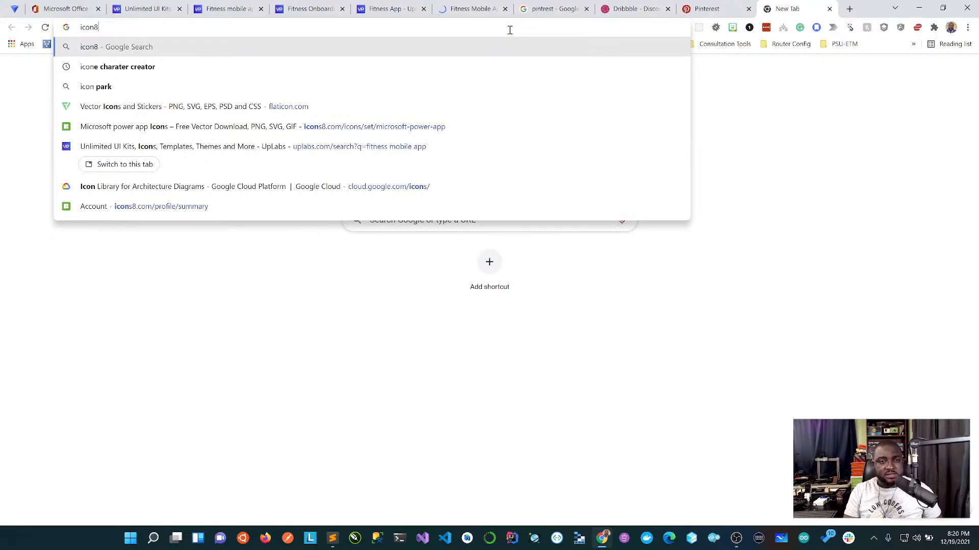
pyautogui.press('Return')
pyautogui.click(151, 8)
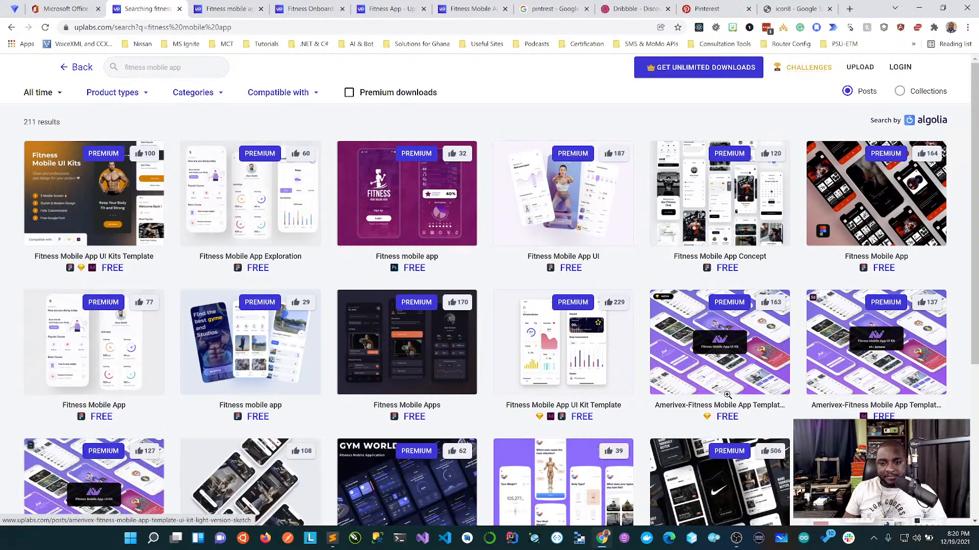
# Open the free "Fitness App" design with the lotus logo from the last row of the fitness mobile app results
pyautogui.scroll(-4, 727, 400)
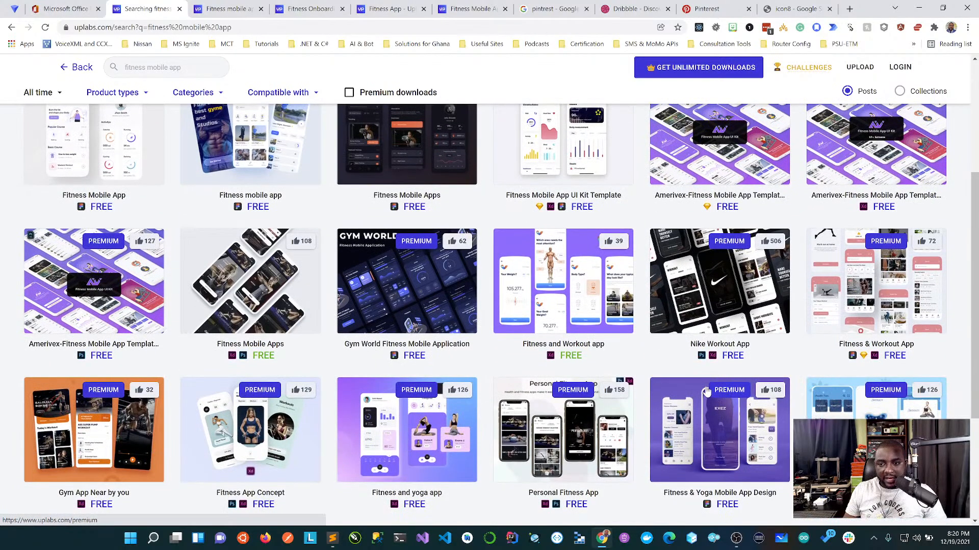
pyautogui.scroll(-1, 705, 387)
pyautogui.scroll(-3, 706, 386)
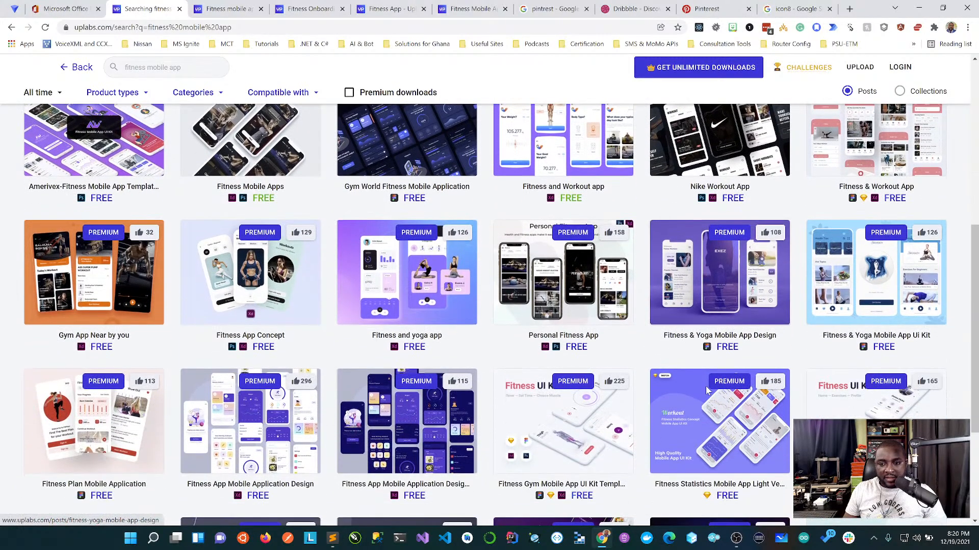
pyautogui.scroll(-2, 707, 390)
pyautogui.scroll(-1, 707, 391)
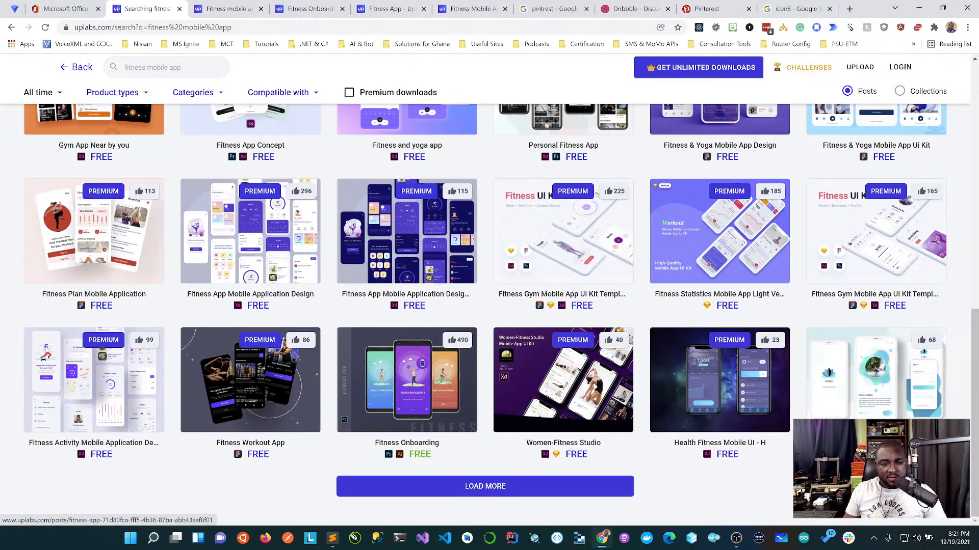
pyautogui.click(894, 372)
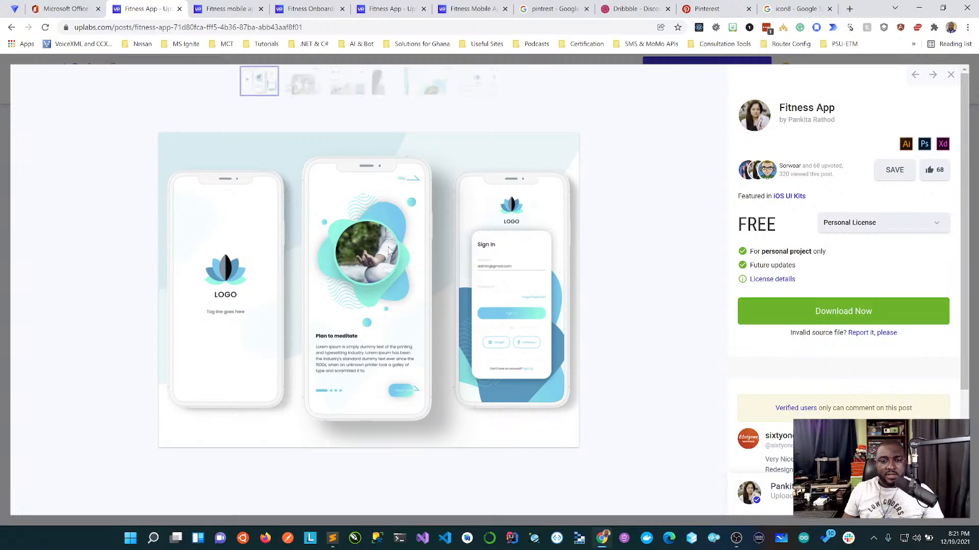
# Examine the Music, Welcome home and onboarding screens among the preview images of the Fitness App design
pyautogui.click(305, 95)
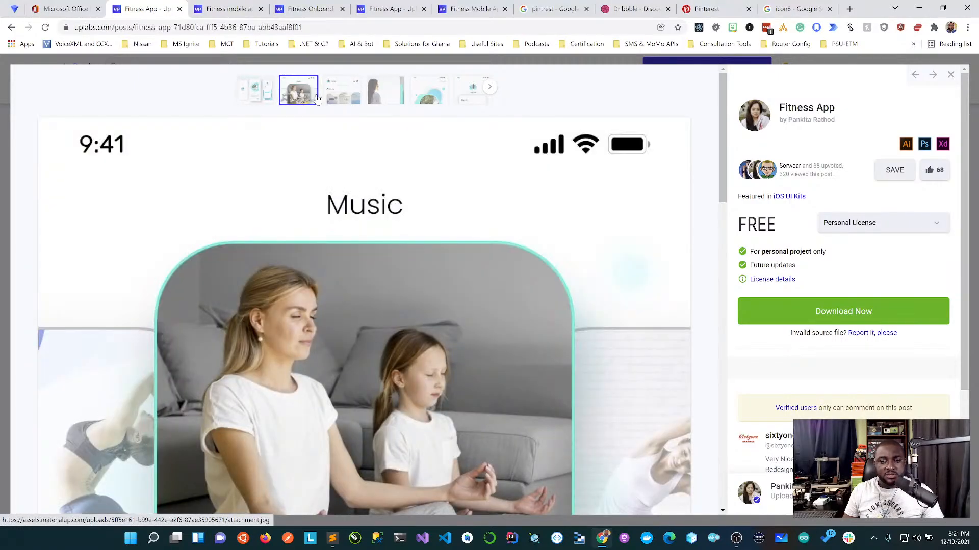
pyautogui.click(331, 95)
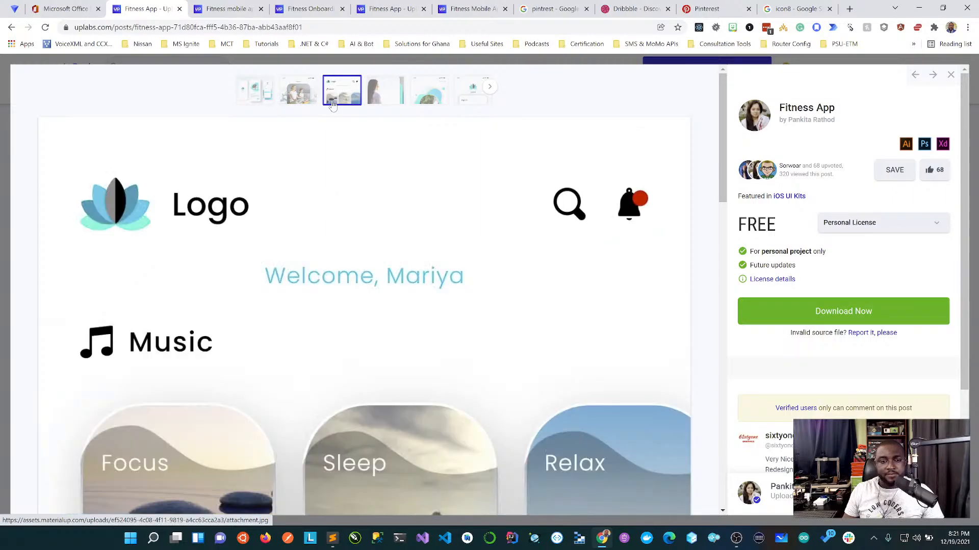
pyautogui.scroll(-4, 332, 365)
pyautogui.scroll(4, 332, 366)
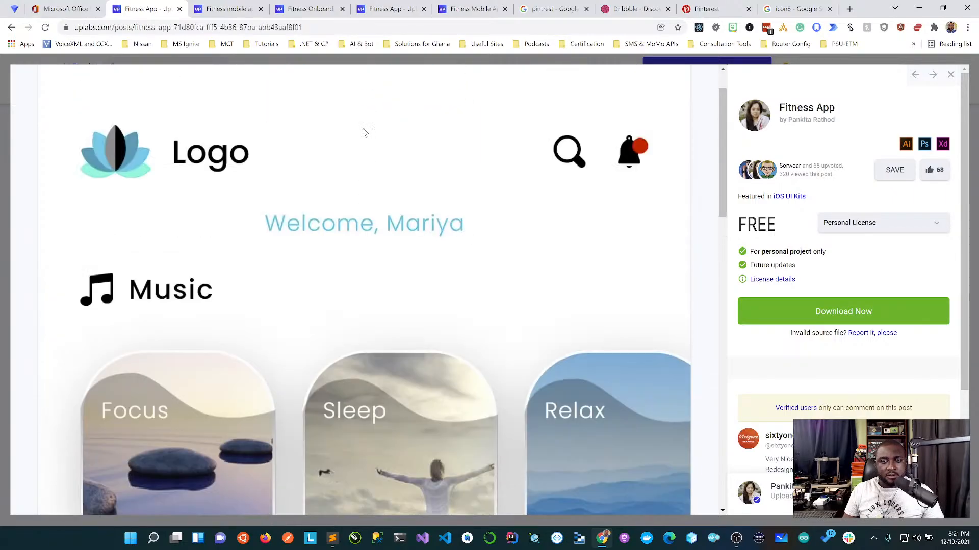
pyautogui.click(418, 92)
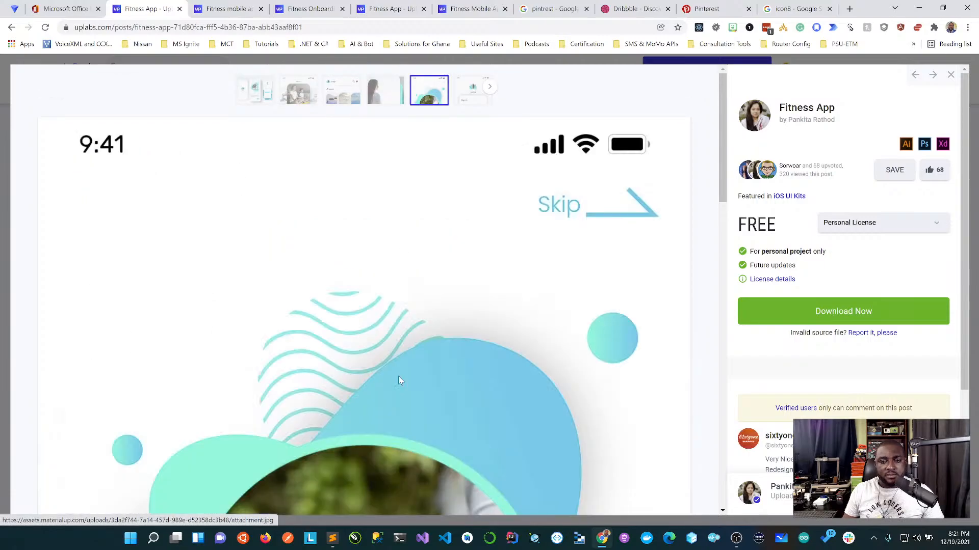
pyautogui.scroll(-6, 399, 381)
pyautogui.scroll(-12, 399, 381)
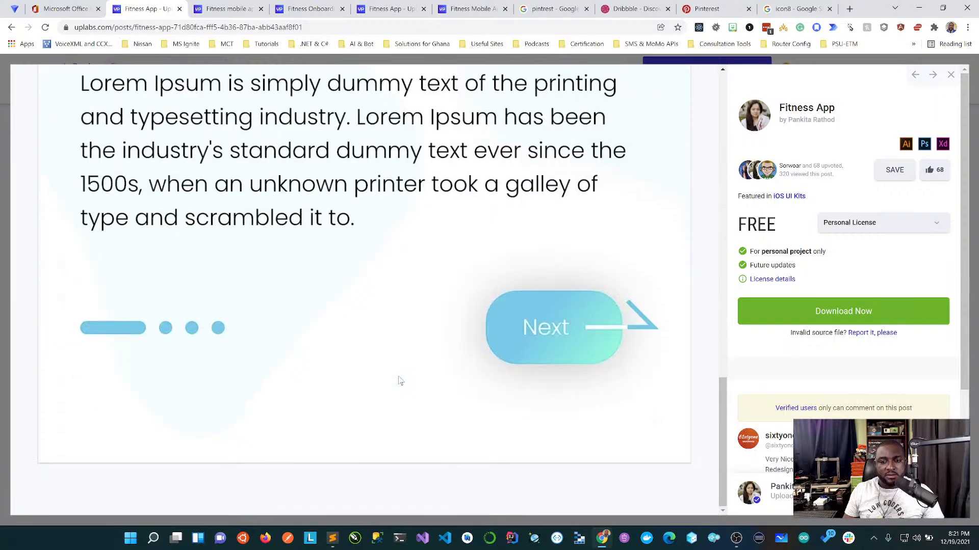
pyautogui.scroll(3, 400, 381)
pyautogui.scroll(12, 400, 381)
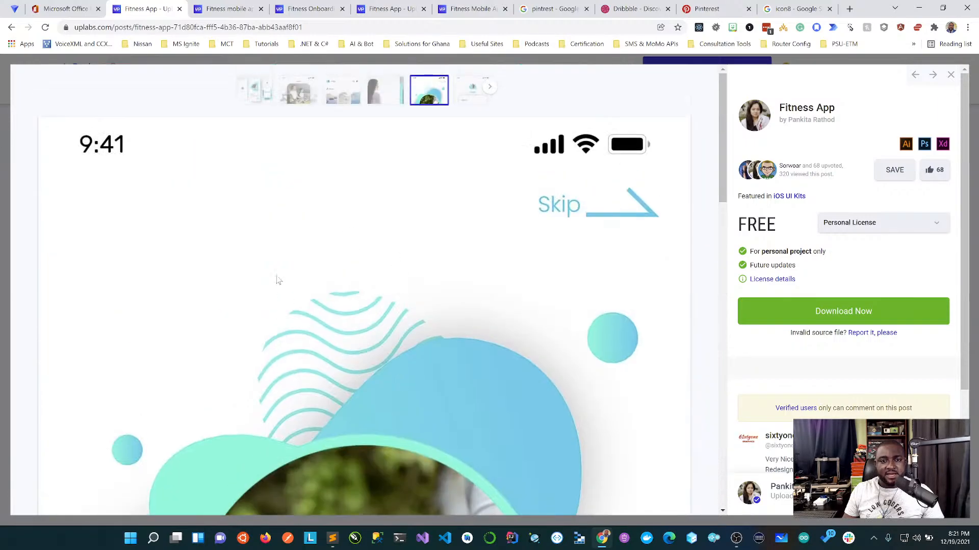
# Review the Fitness App's overview, onboarding and logo previews, ending on the enlarged mockup of the splash, onboarding and Sign In screens
pyautogui.click(250, 97)
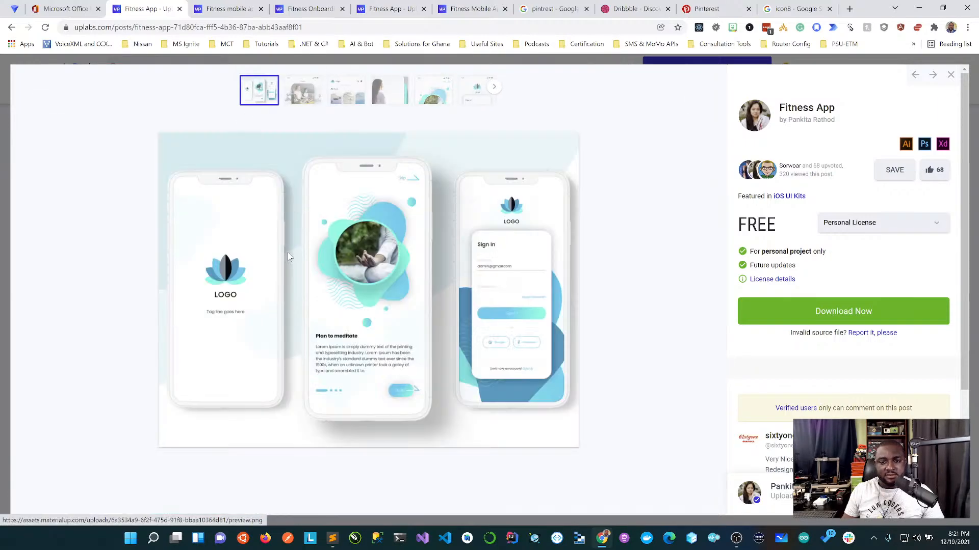
pyautogui.click(431, 94)
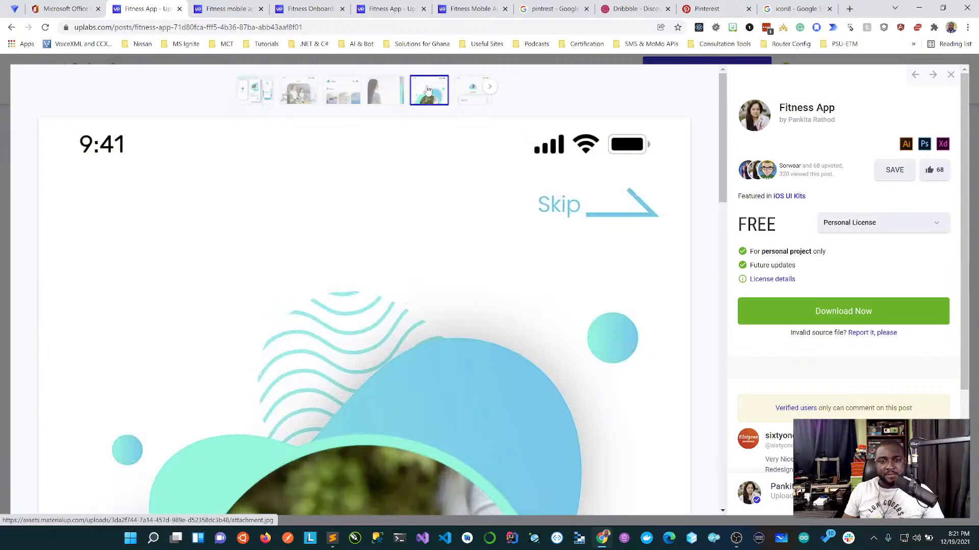
pyautogui.click(461, 91)
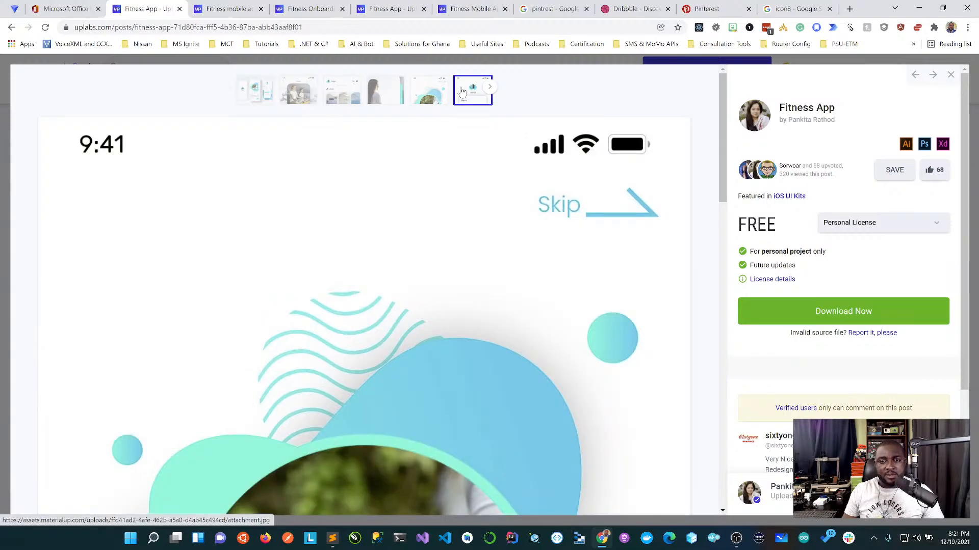
pyautogui.click(489, 89)
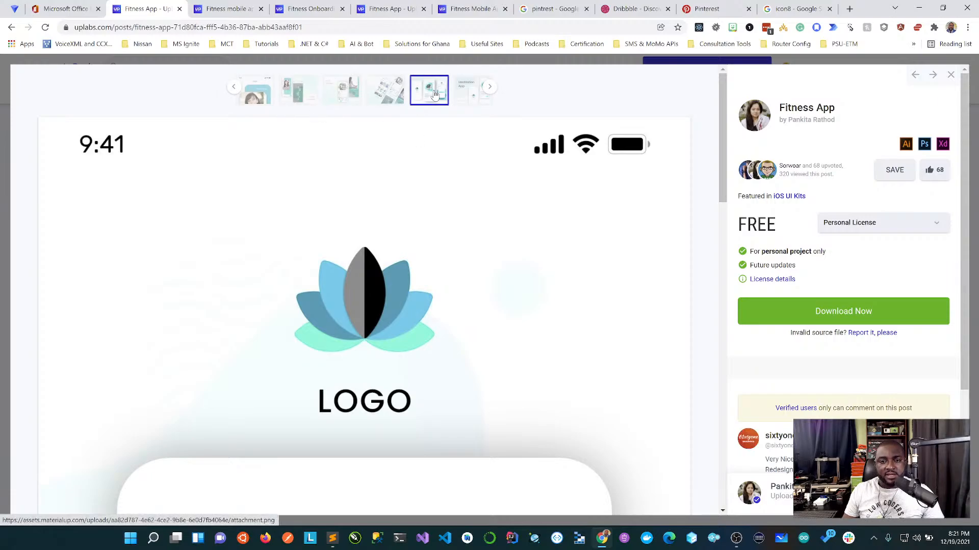
pyautogui.click(434, 95)
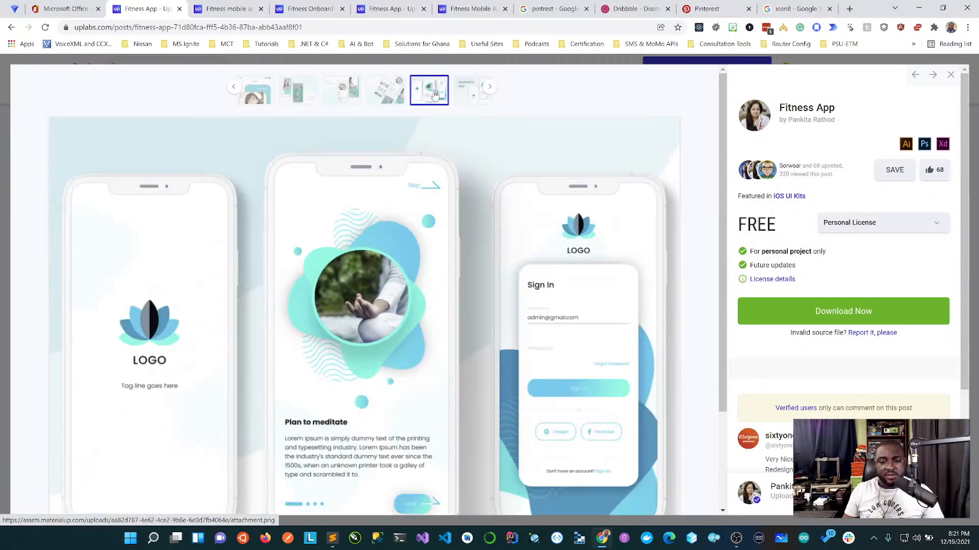
pyautogui.scroll(-1, 455, 292)
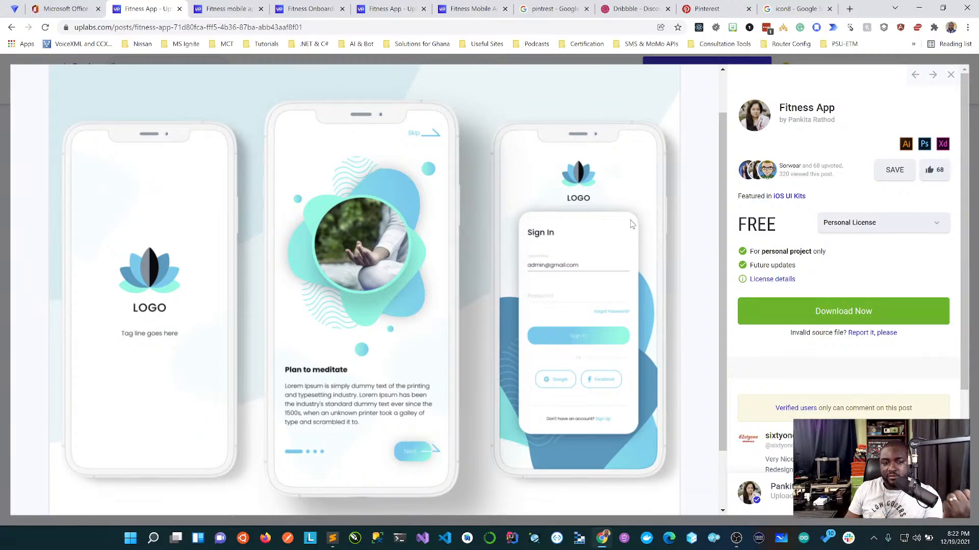
# Close the Fitness mobile app, Fitness Onboarding, duplicate Fitness App, Fitness Mobile App Exploration and "pintrest" Google search tabs
pyautogui.click(218, 10)
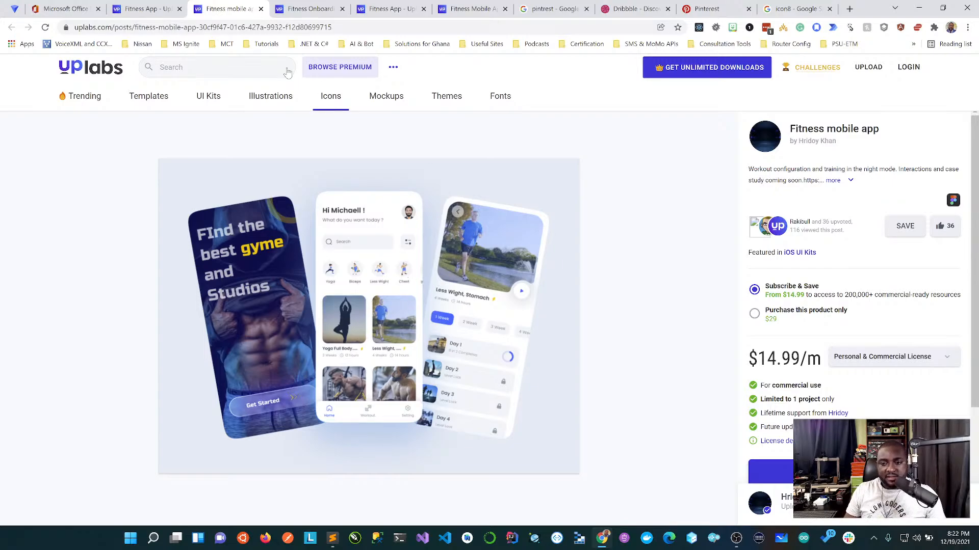
pyautogui.click(261, 9)
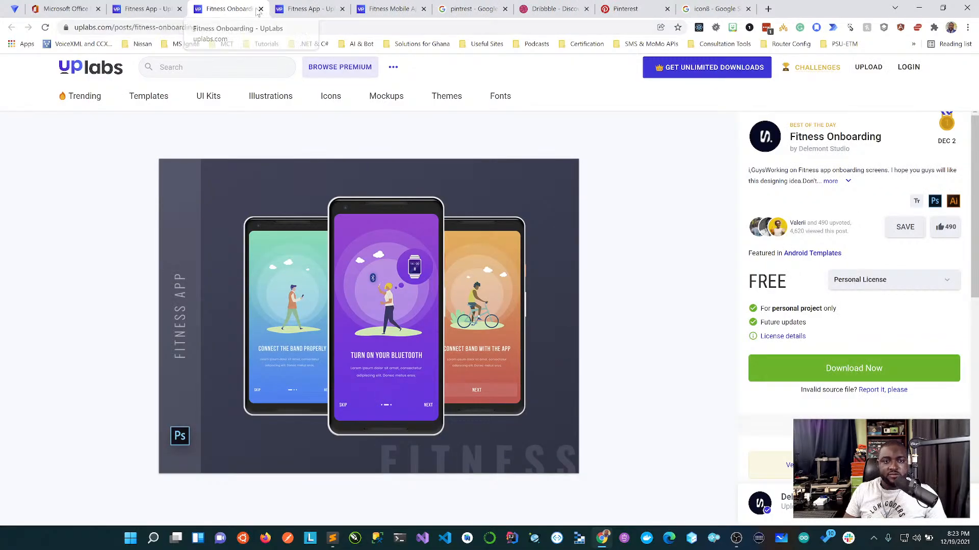
pyautogui.click(261, 9)
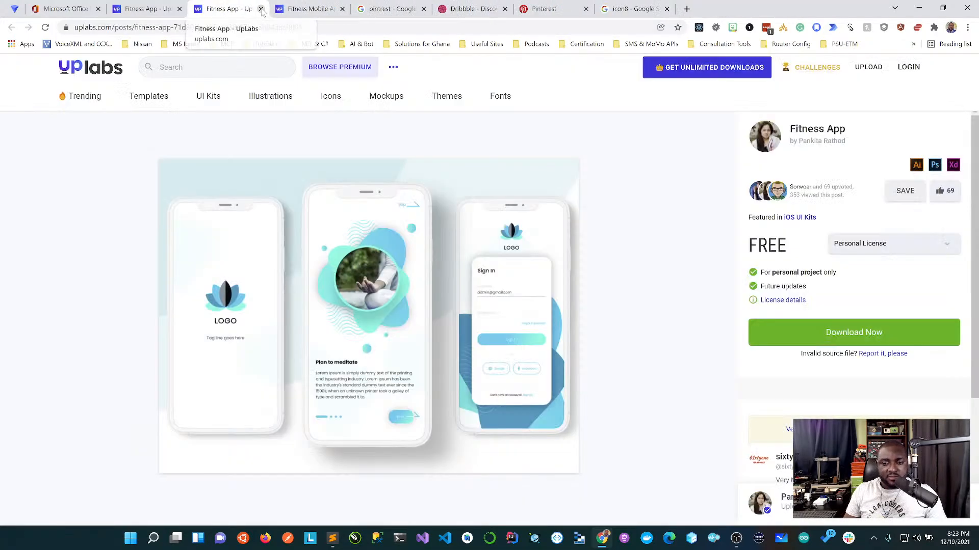
pyautogui.click(261, 9)
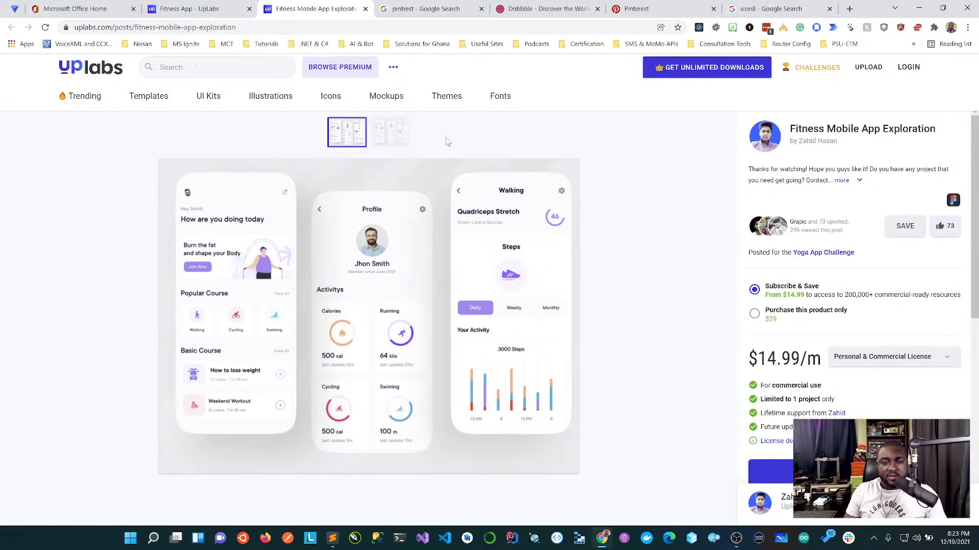
pyautogui.click(366, 9)
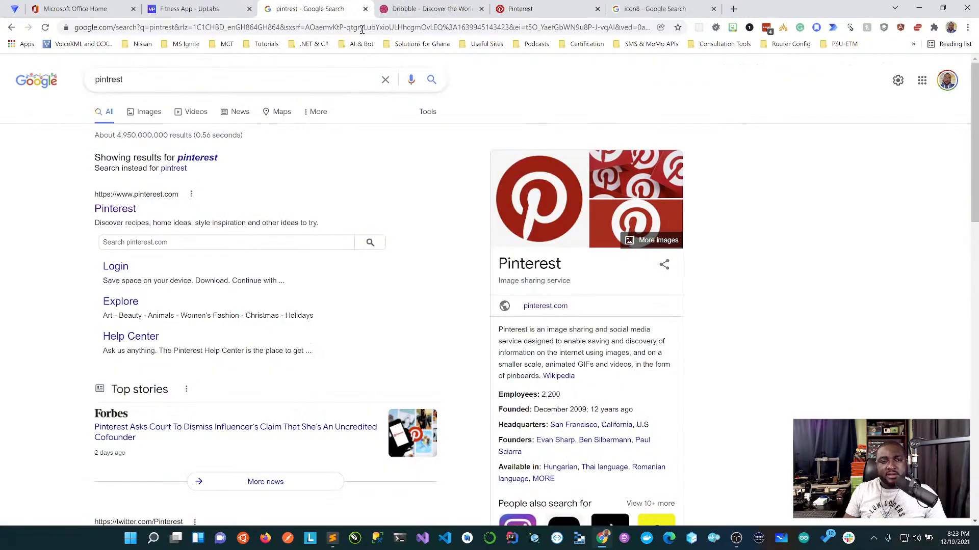
pyautogui.click(365, 10)
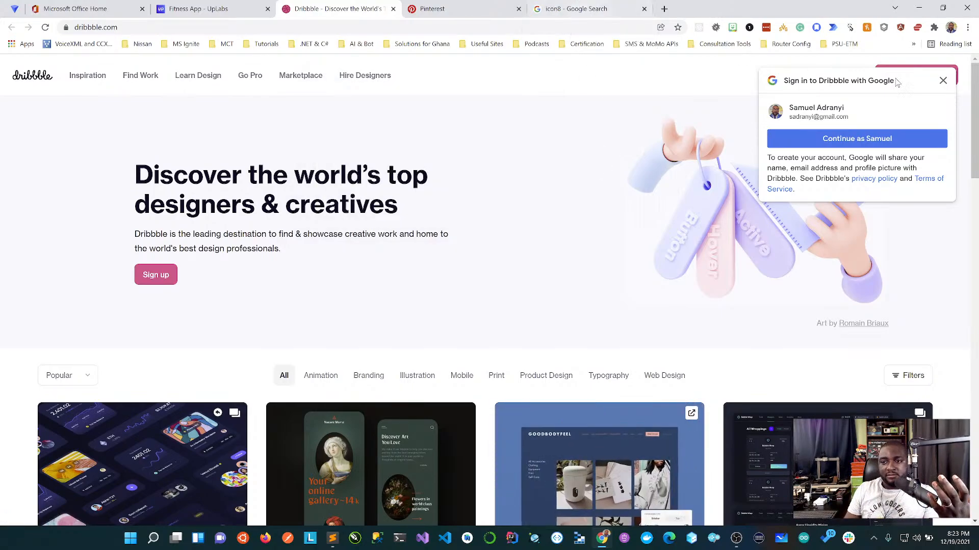
# Dismiss the Google sign-in prompt on Dribbble and close the Dribbble tab
pyautogui.click(944, 81)
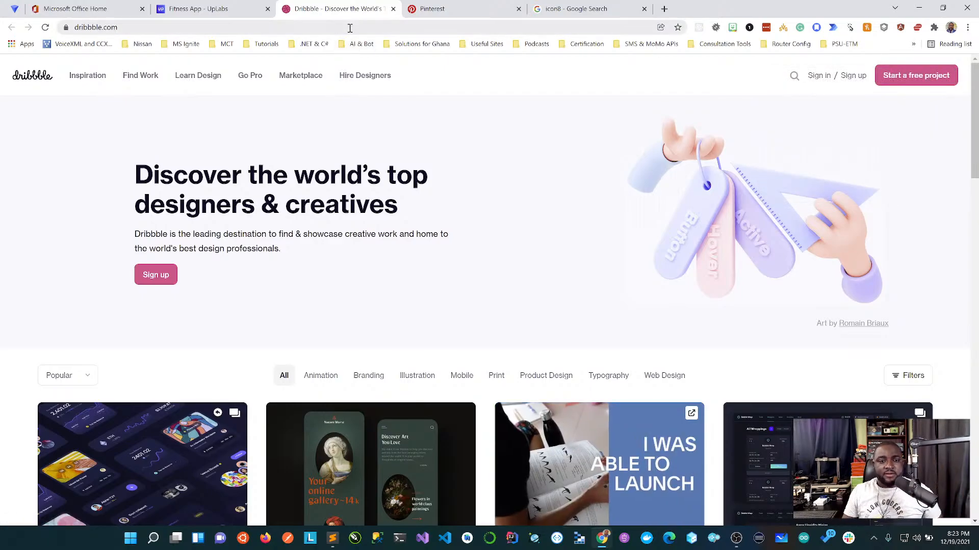
pyautogui.scroll(-4, 369, 264)
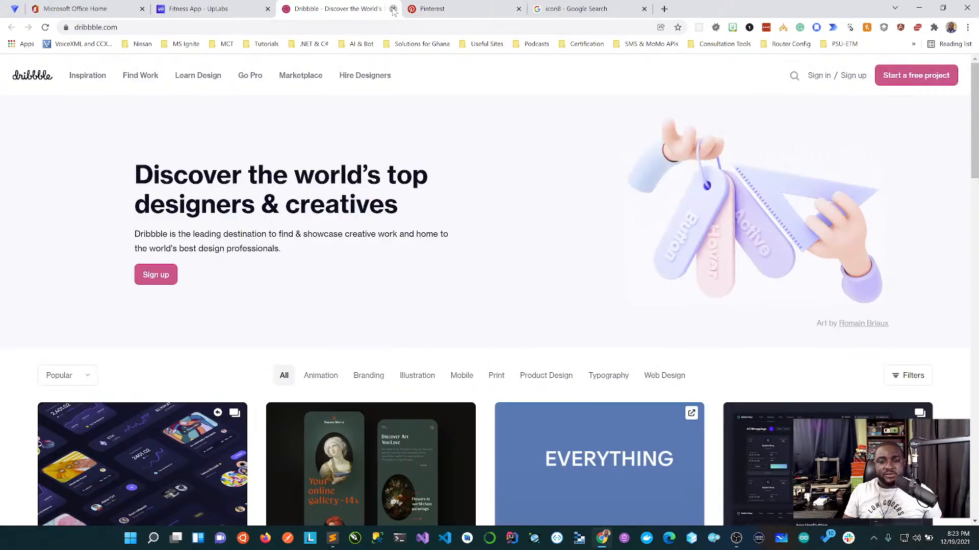
pyautogui.click(393, 10)
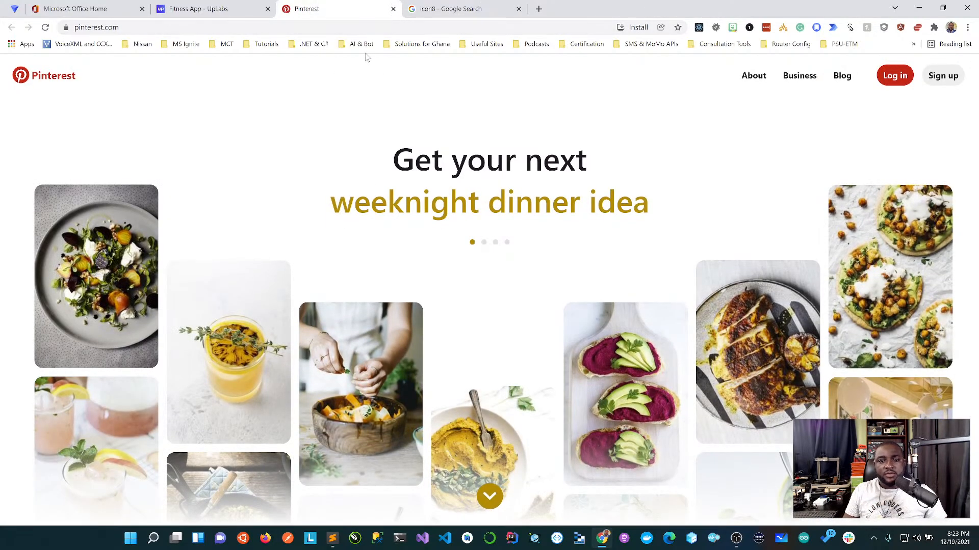
# Switch from Pinterest to the "icon8" Google results and open the main Icons8 site in a new tab
pyautogui.click(377, 28)
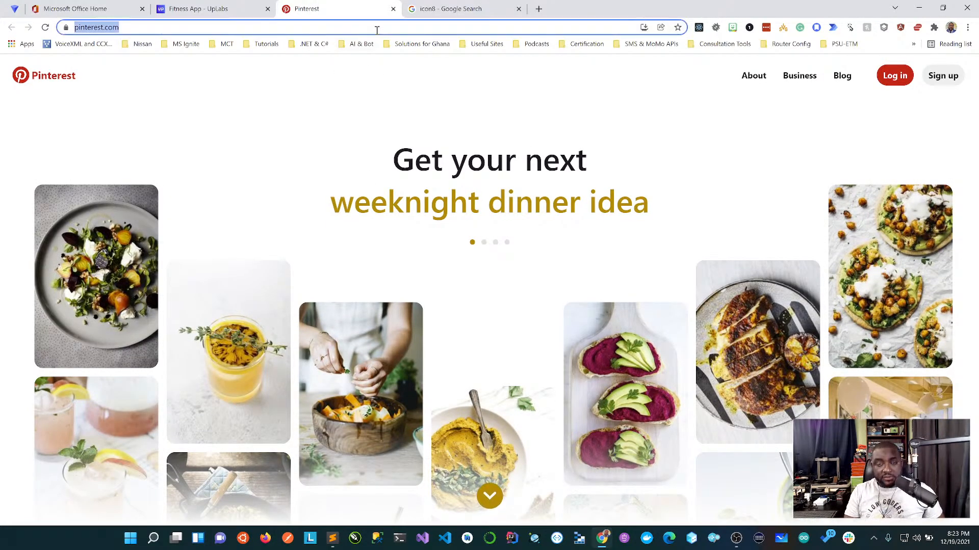
pyautogui.click(472, 10)
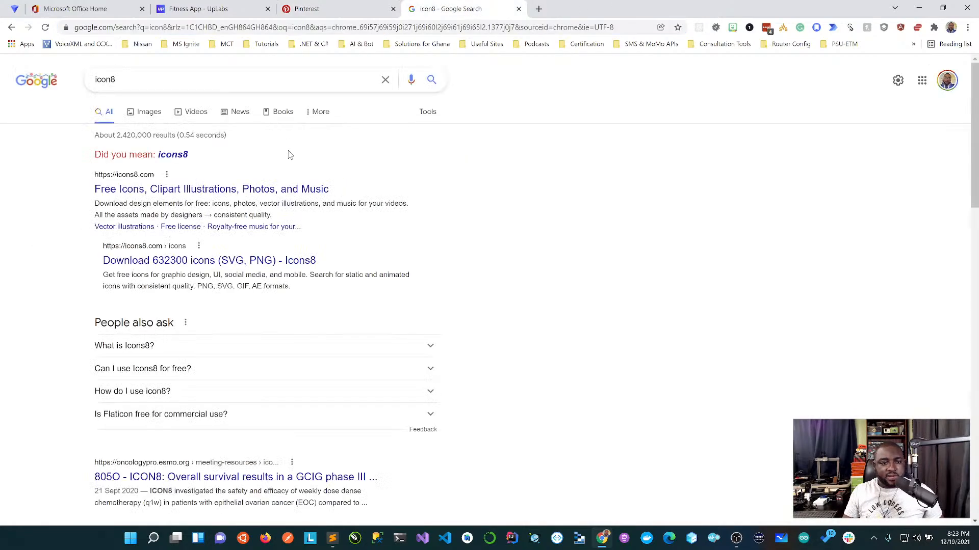
pyautogui.rightClick(206, 197)
pyautogui.click(209, 199)
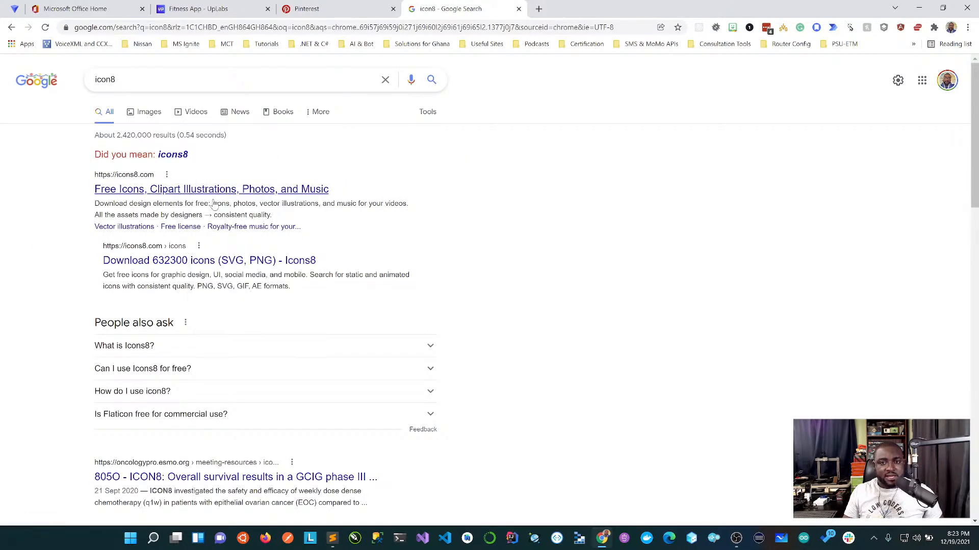
# Replace the "icon8" query and search Google for "freepik"
pyautogui.doubleClick(97, 81)
pyautogui.write('f')
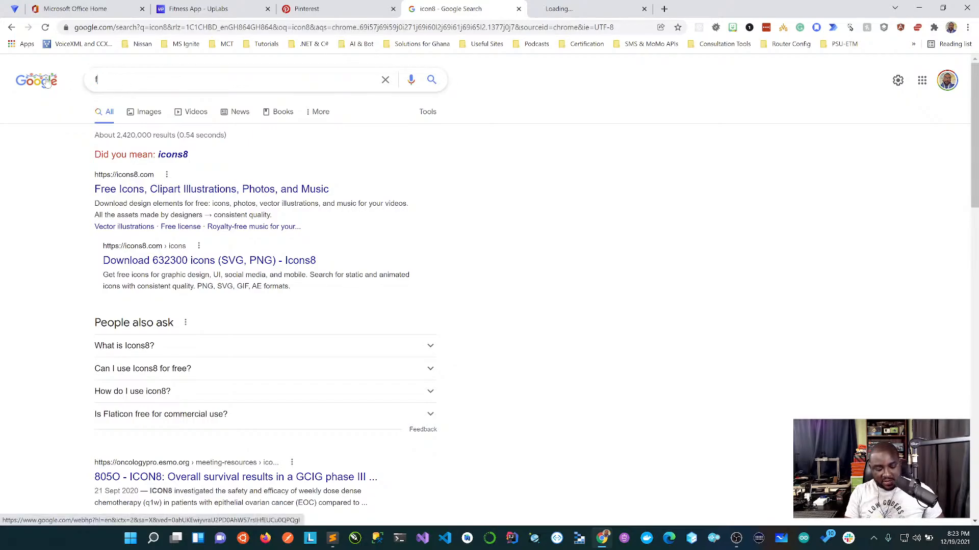
pyautogui.write('ree')
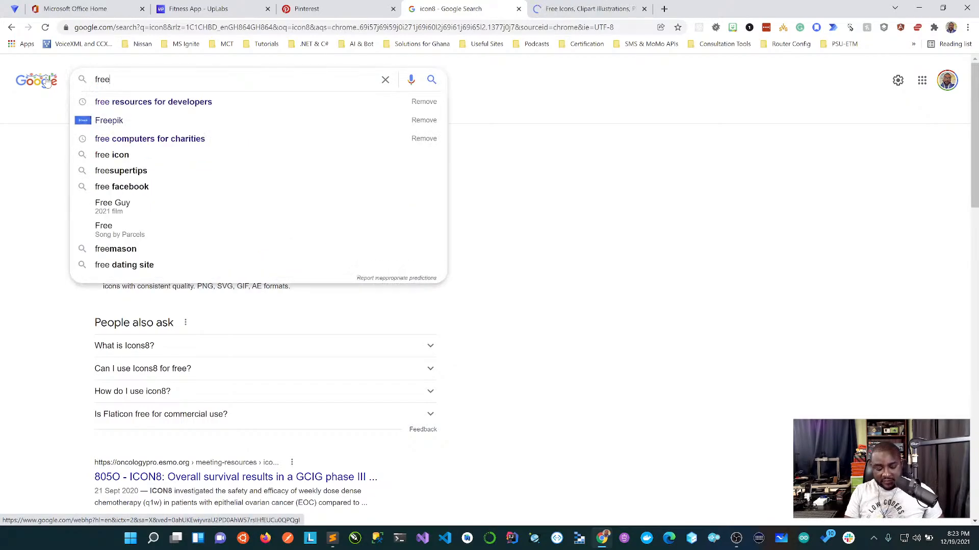
pyautogui.write('Icon')
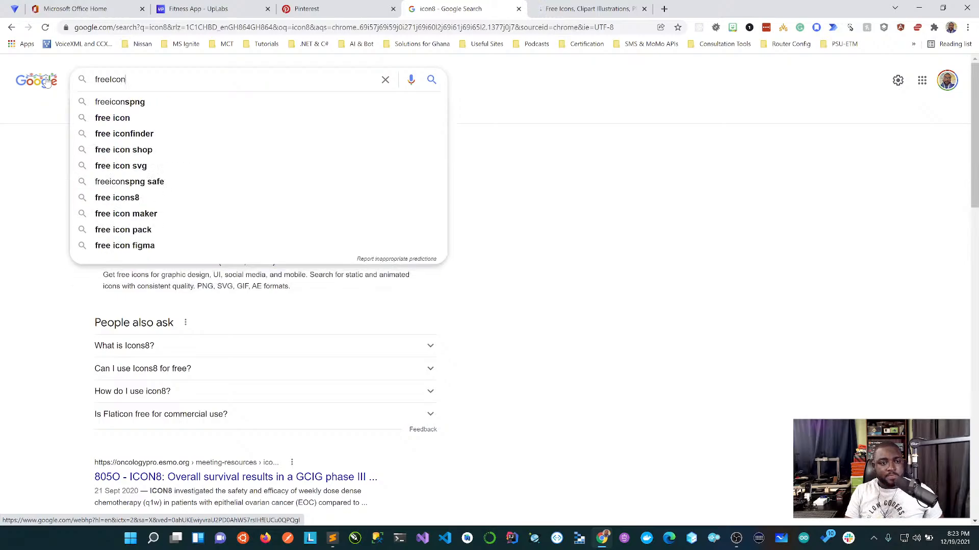
pyautogui.press('BackSpace')
pyautogui.press('BackSpace')
pyautogui.press('BackSpace')
pyautogui.press('BackSpace')
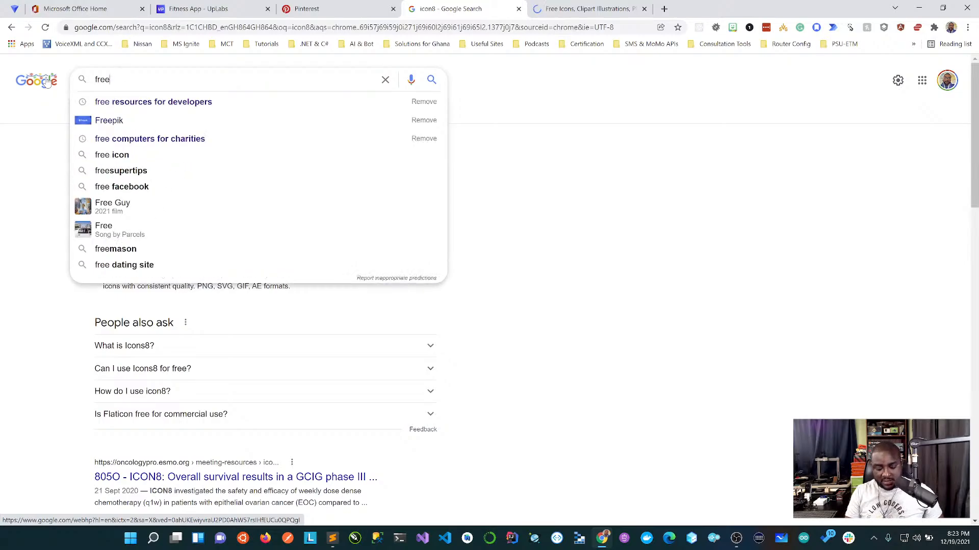
pyautogui.write('pik')
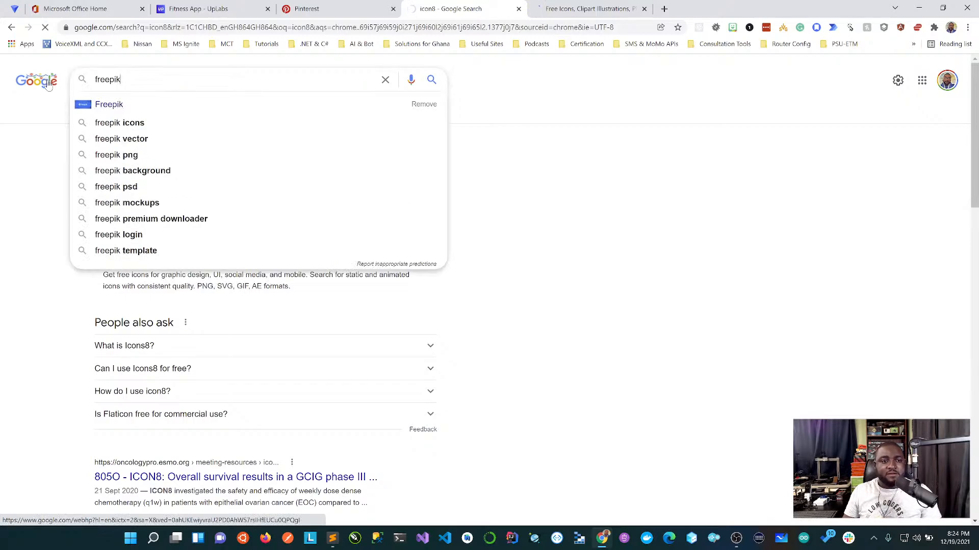
pyautogui.click(79, 109)
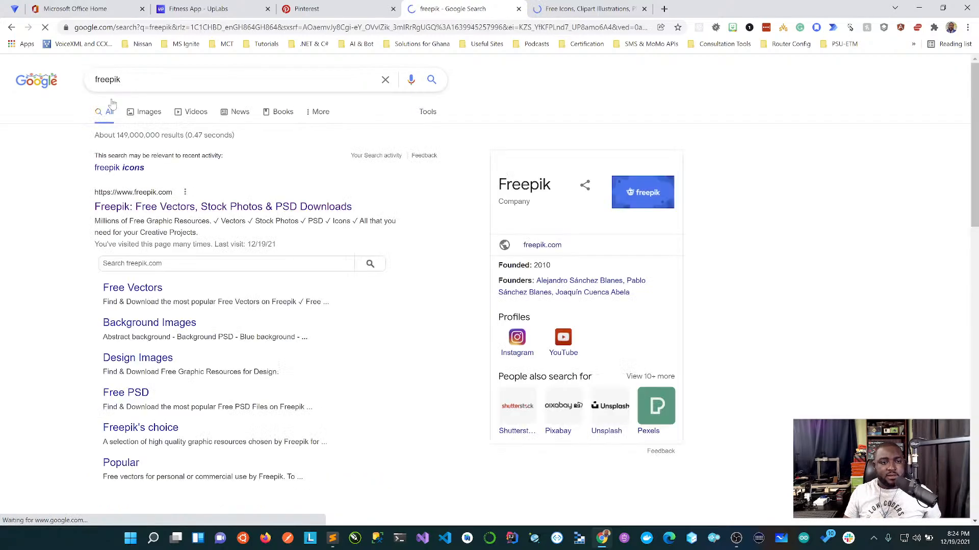
# Open the main Freepik site in a new tab and search Google for "flat icons"
pyautogui.rightClick(134, 211)
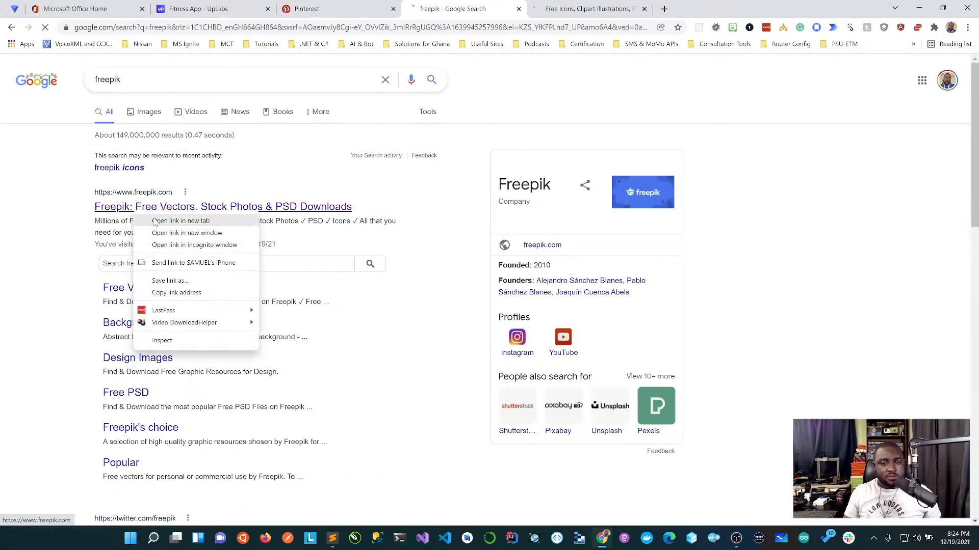
pyautogui.click(154, 222)
pyautogui.moveTo(136, 79); pyautogui.dragTo(57, 82)
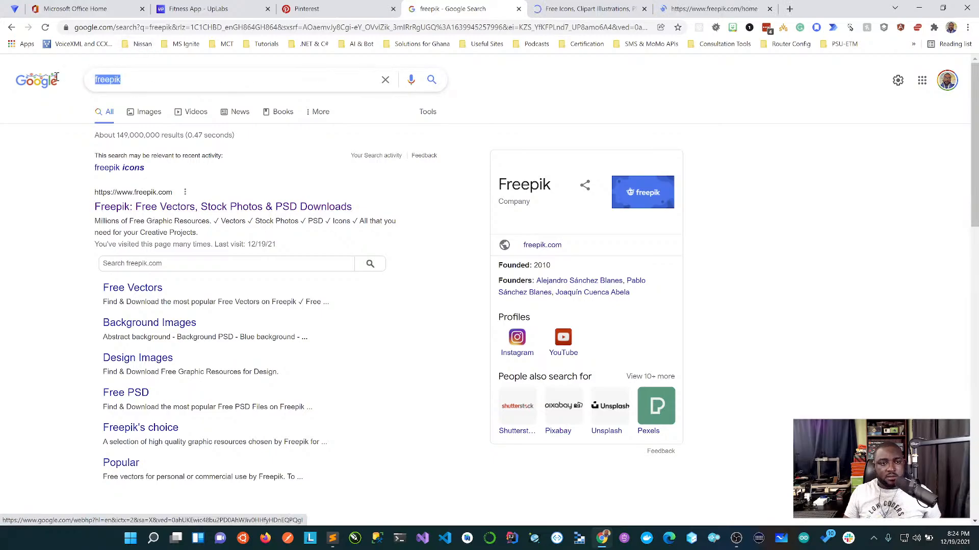
pyautogui.write('flat ')
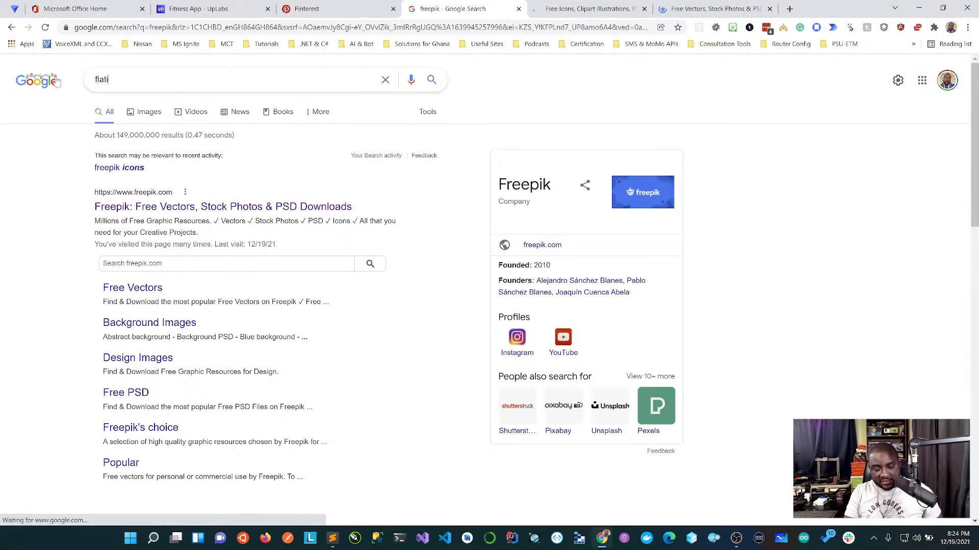
pyautogui.write('icons')
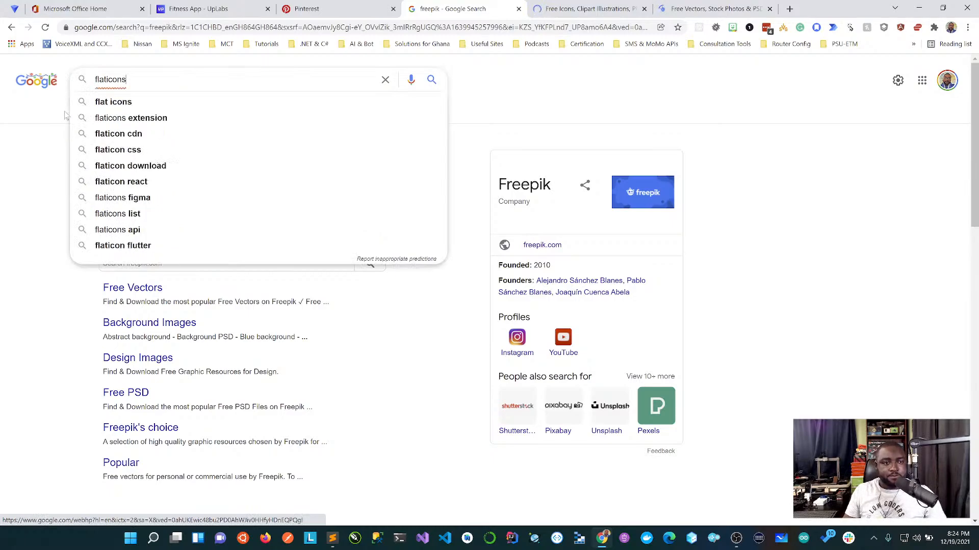
pyautogui.click(114, 102)
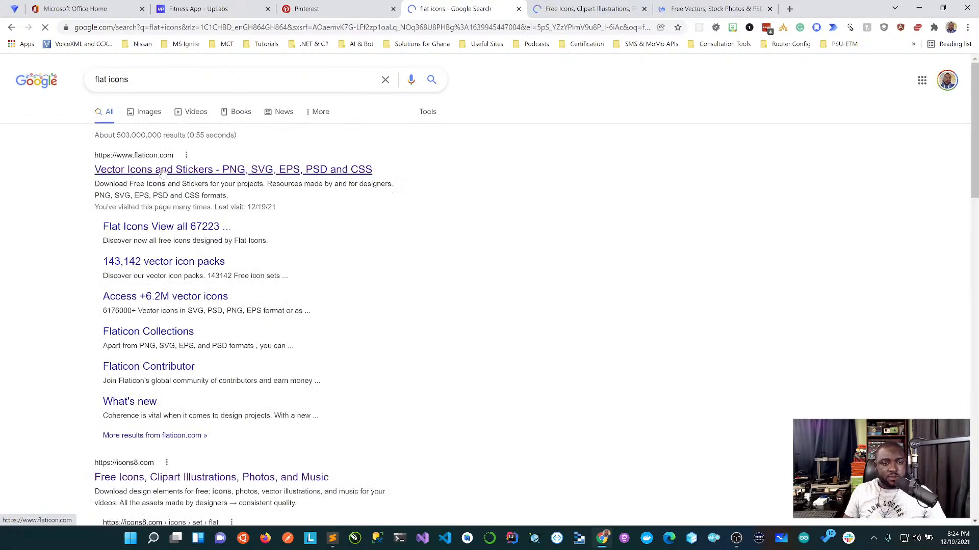
# Open the main Flaticon site from the results in a new tab and close the Pinterest tab
pyautogui.rightClick(162, 169)
pyautogui.click(189, 179)
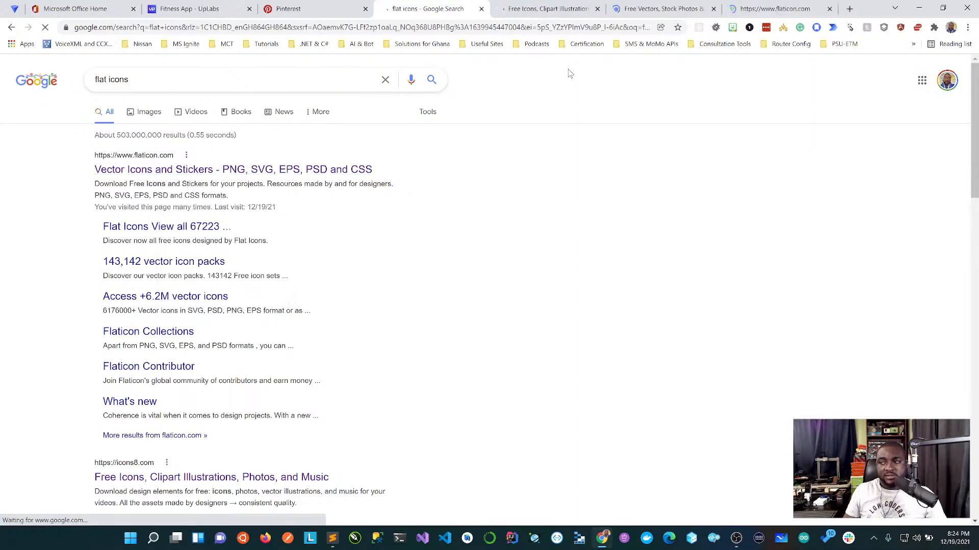
pyautogui.click(365, 9)
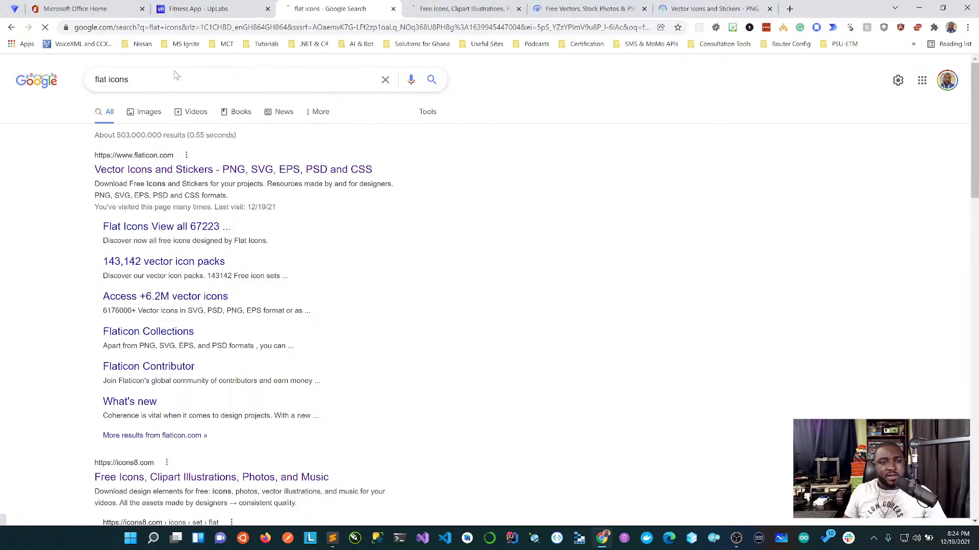
# Search Google for "Adobe color" and open the Adobe Color color wheel result in a new tab
pyautogui.moveTo(135, 80); pyautogui.dragTo(95, 81)
pyautogui.press('BackSpace')
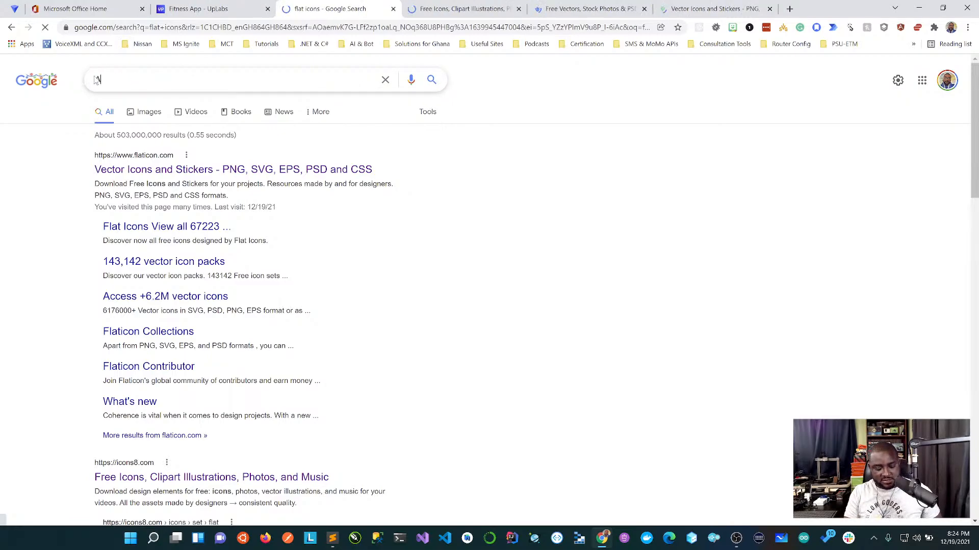
pyautogui.write('Adobe color')
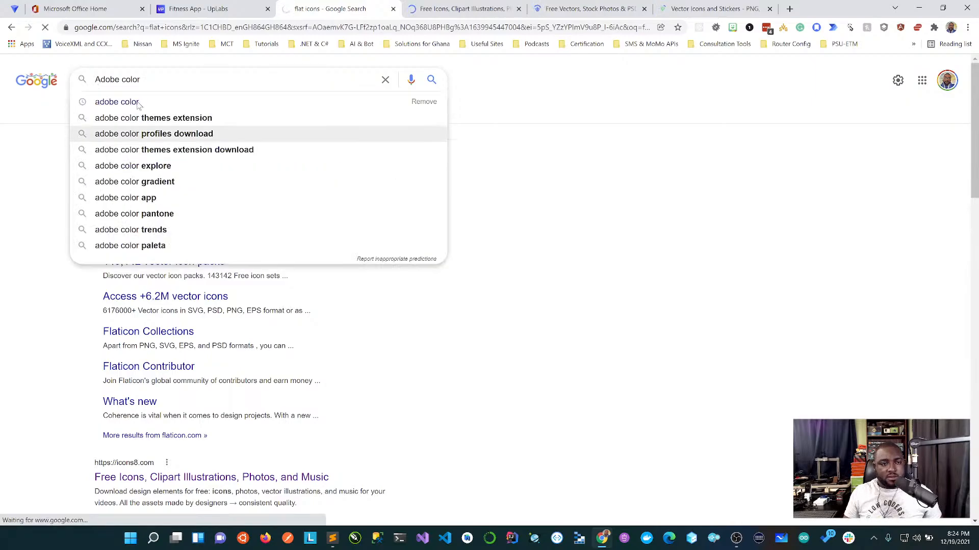
pyautogui.press('Return')
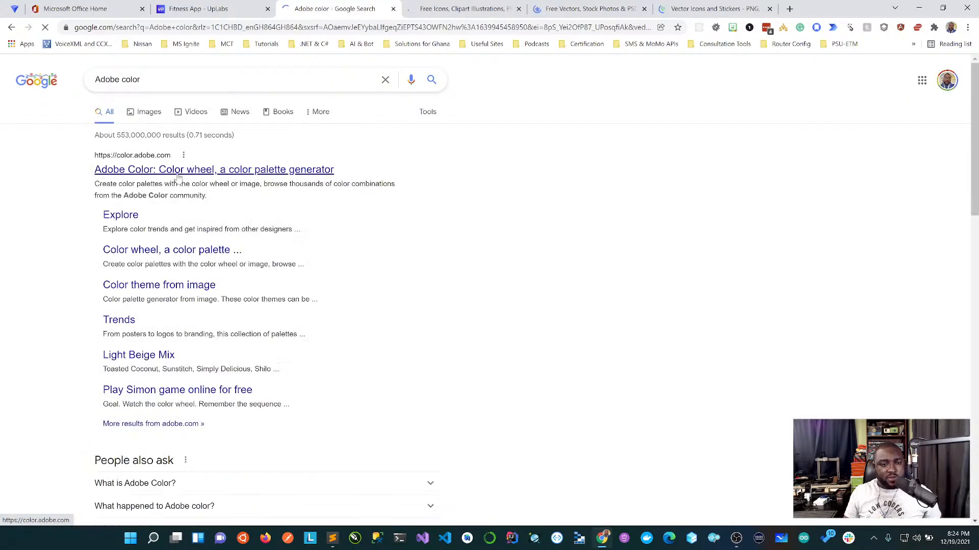
pyautogui.rightClick(174, 174)
pyautogui.click(198, 184)
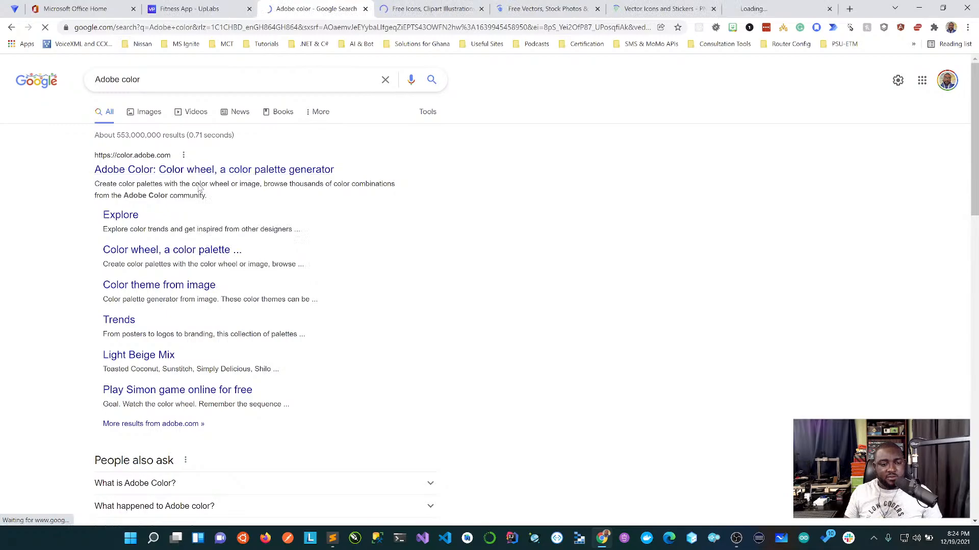
# Replace the "Adobe color" query and search Google for "online gradient generator"
pyautogui.moveTo(148, 79); pyautogui.dragTo(87, 82)
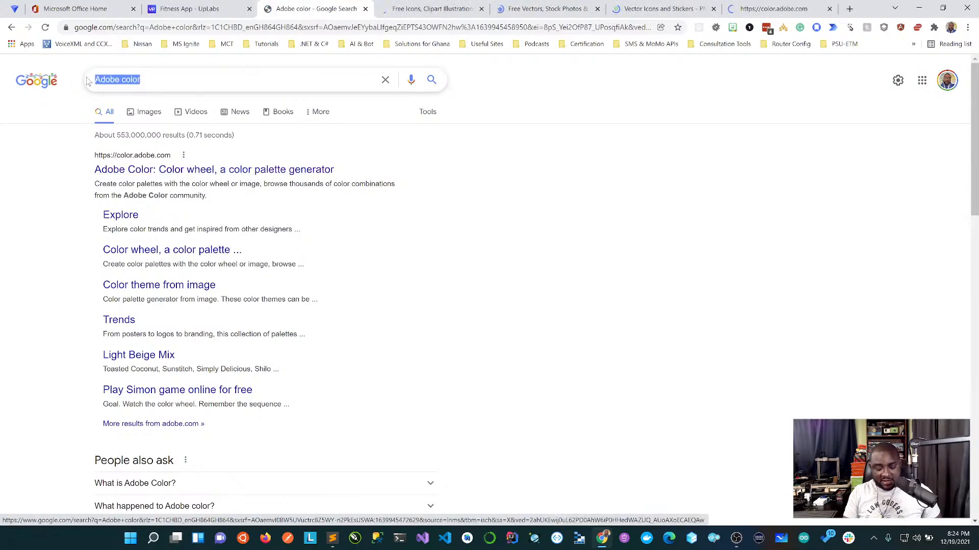
pyautogui.write('online ')
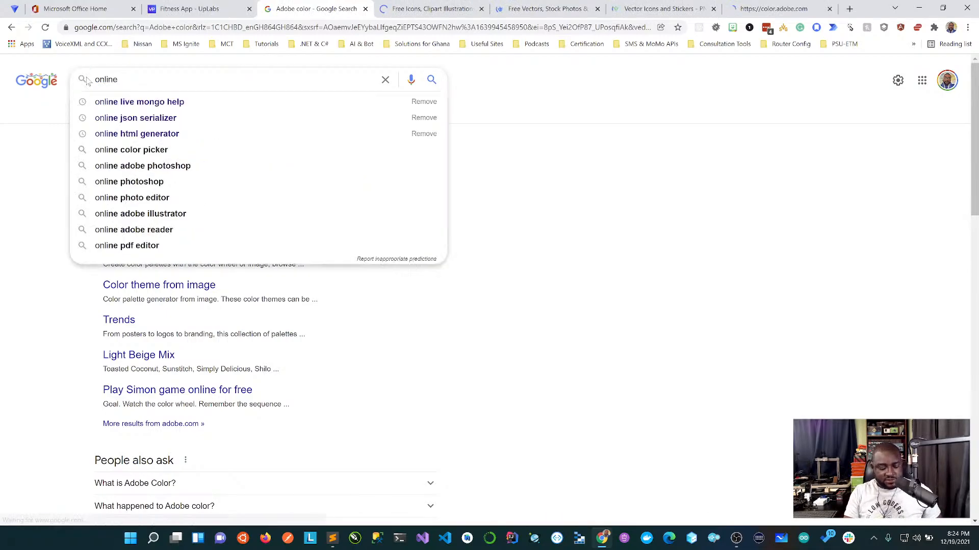
pyautogui.write('gradient')
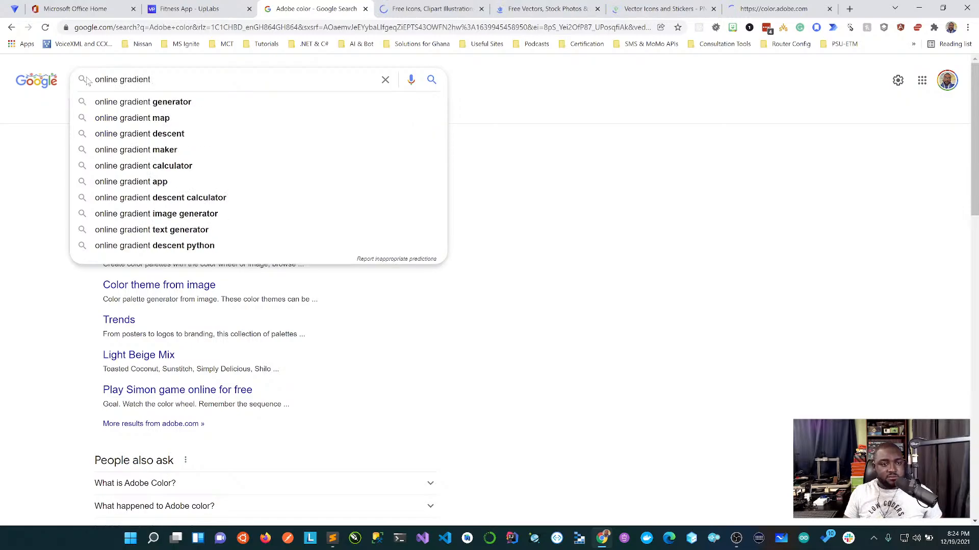
pyautogui.click(117, 102)
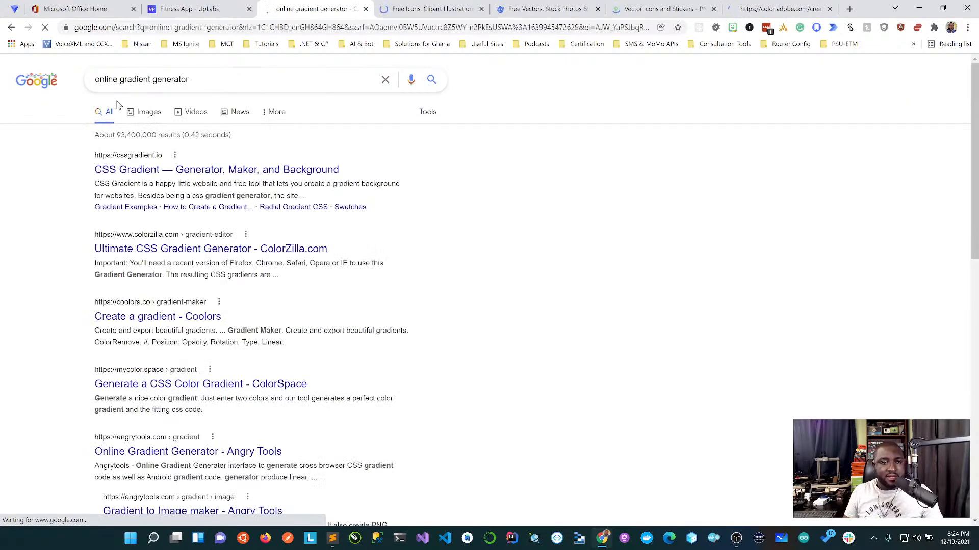
# Open the CSS Gradient and ColorZilla Ultimate CSS Gradient Generator results in new tabs and close the Google results tab
pyautogui.rightClick(290, 175)
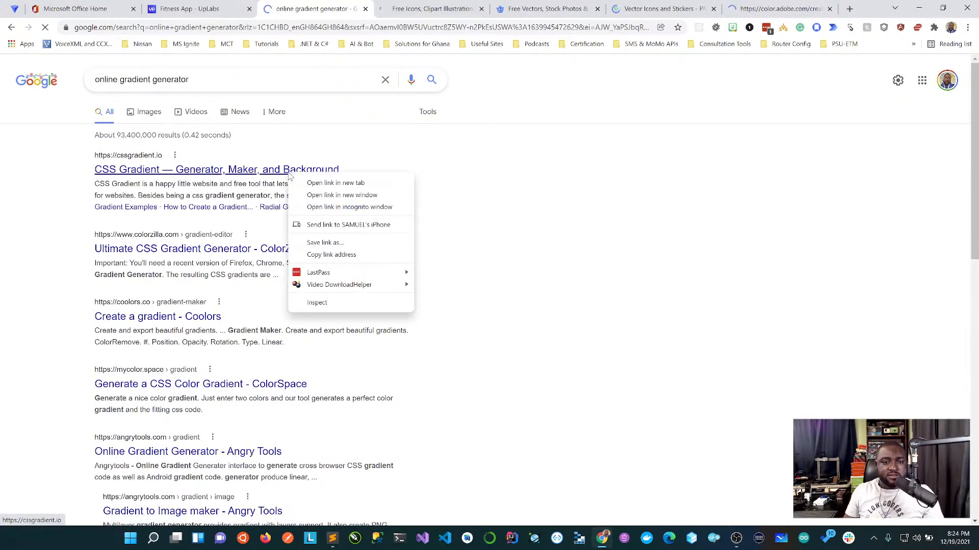
pyautogui.click(308, 184)
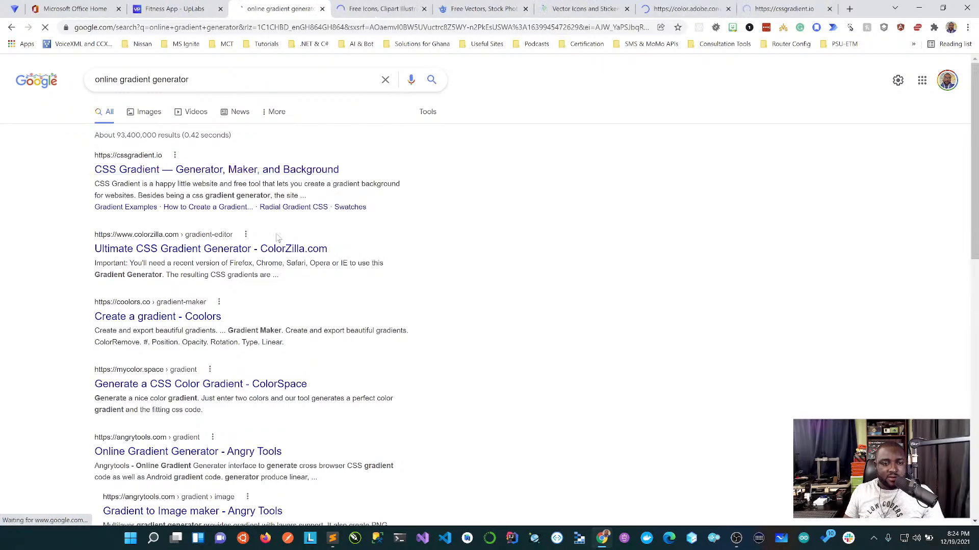
pyautogui.rightClick(276, 251)
pyautogui.click(316, 260)
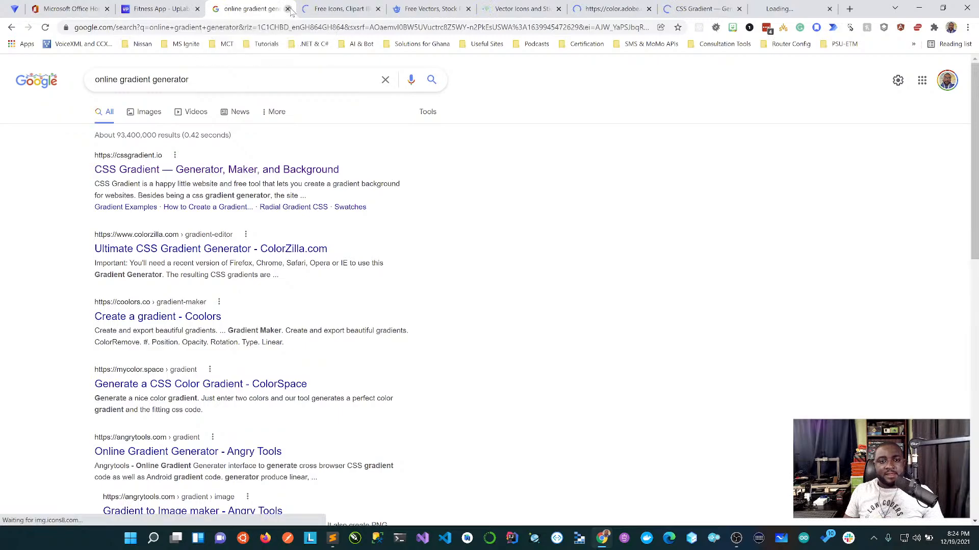
pyautogui.hotkey('ctrl', 'w')
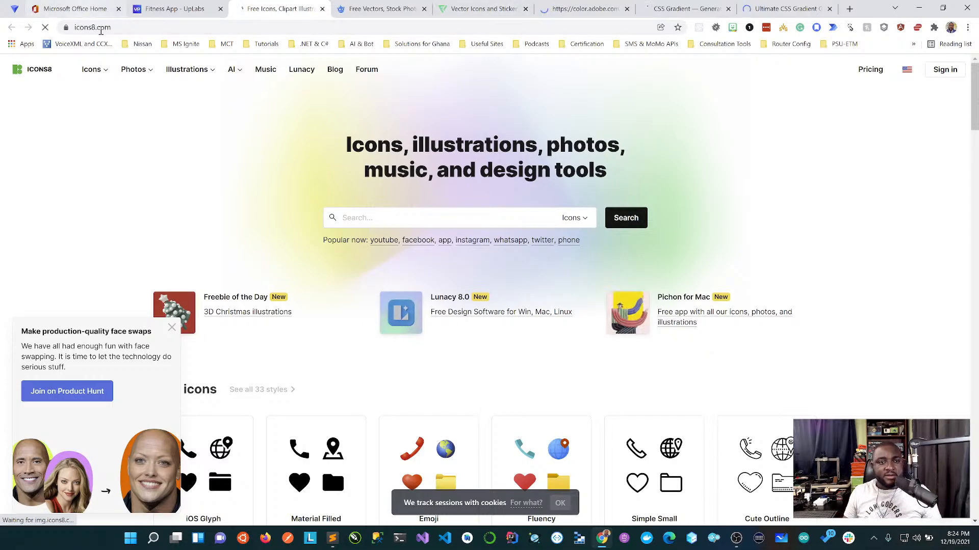
# Copy the Icons8 and Freepik page addresses over to the text editor
pyautogui.click(124, 27)
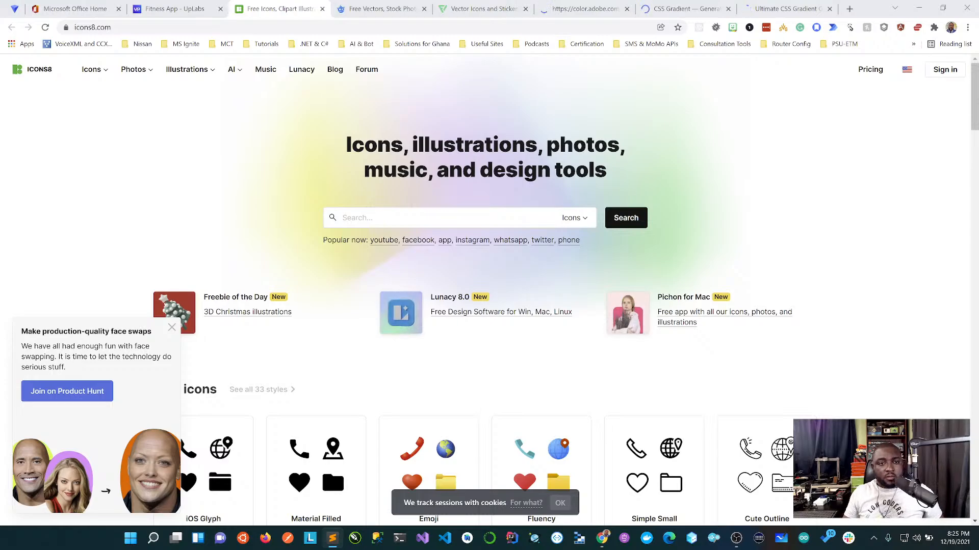
pyautogui.click(378, 8)
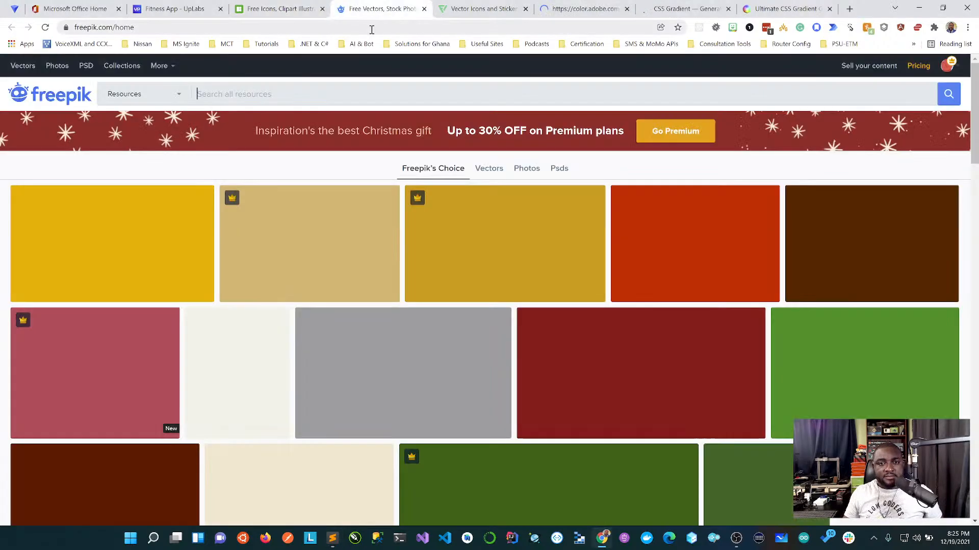
pyautogui.click(371, 27)
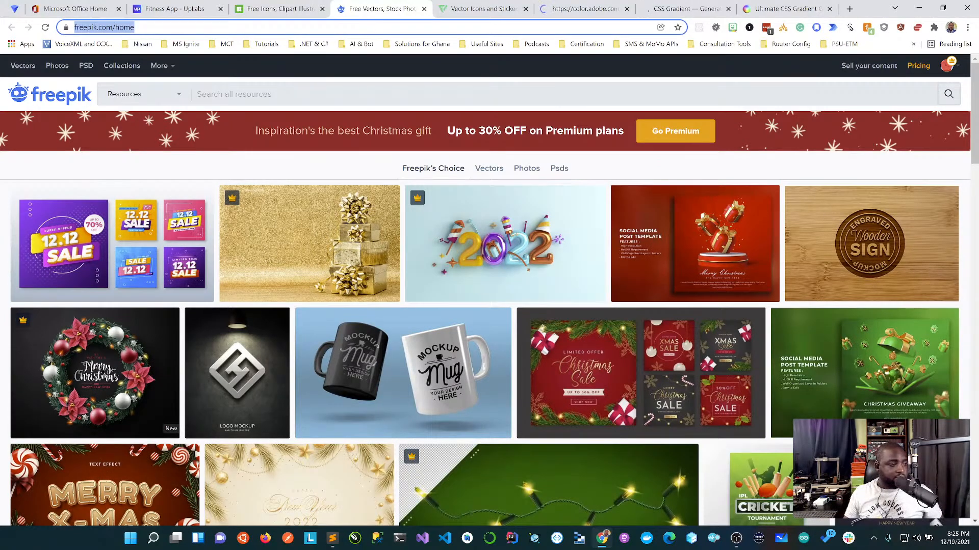
pyautogui.hotkey('alt', 'Tab')
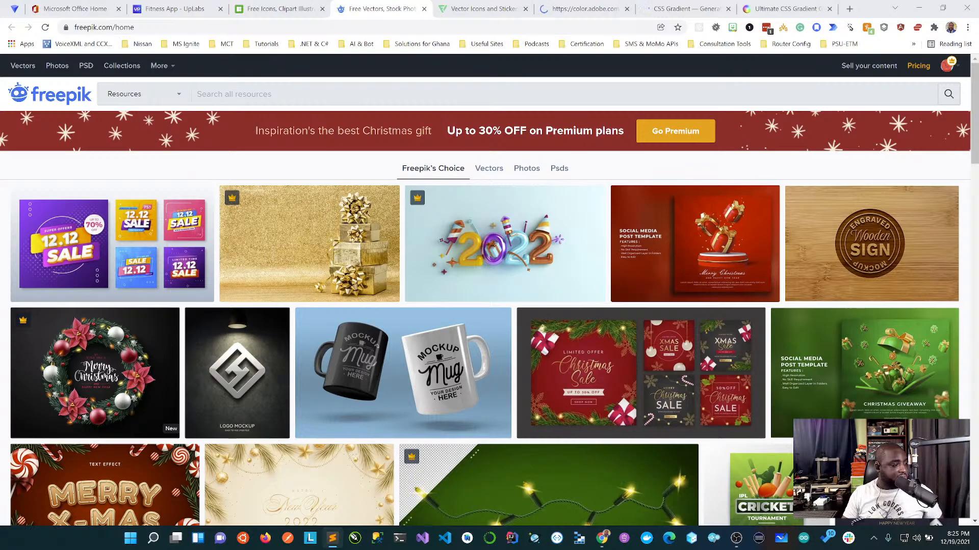
# Copy the Flaticon and Adobe Color color wheel page addresses over to the text editor
pyautogui.click(482, 8)
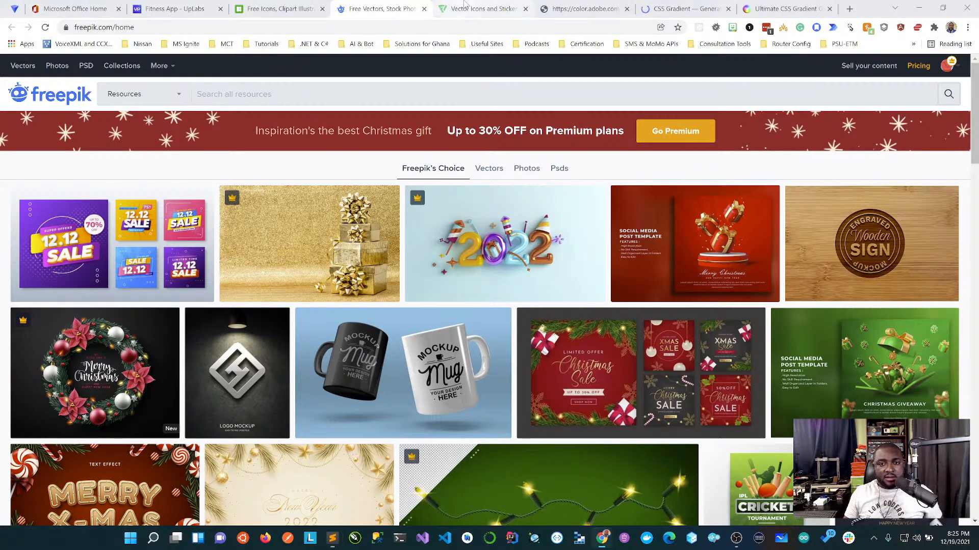
pyautogui.click(141, 27)
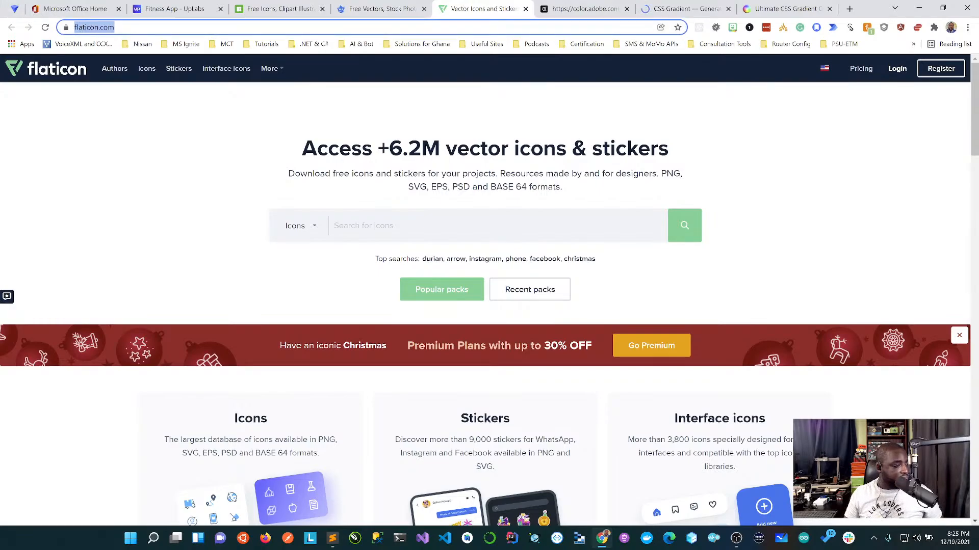
pyautogui.hotkey('alt', 'Tab')
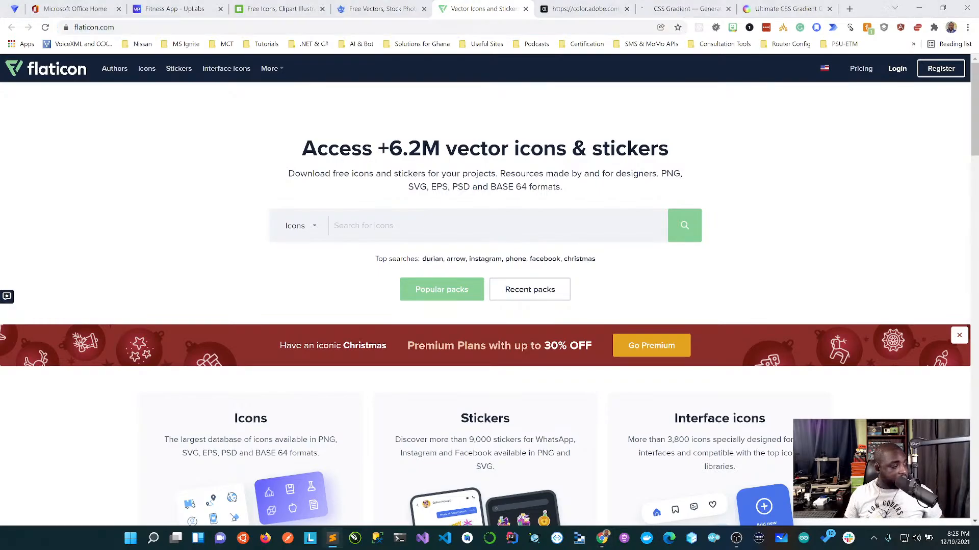
pyautogui.click(565, 9)
pyautogui.moveTo(245, 25); pyautogui.dragTo(61, 30)
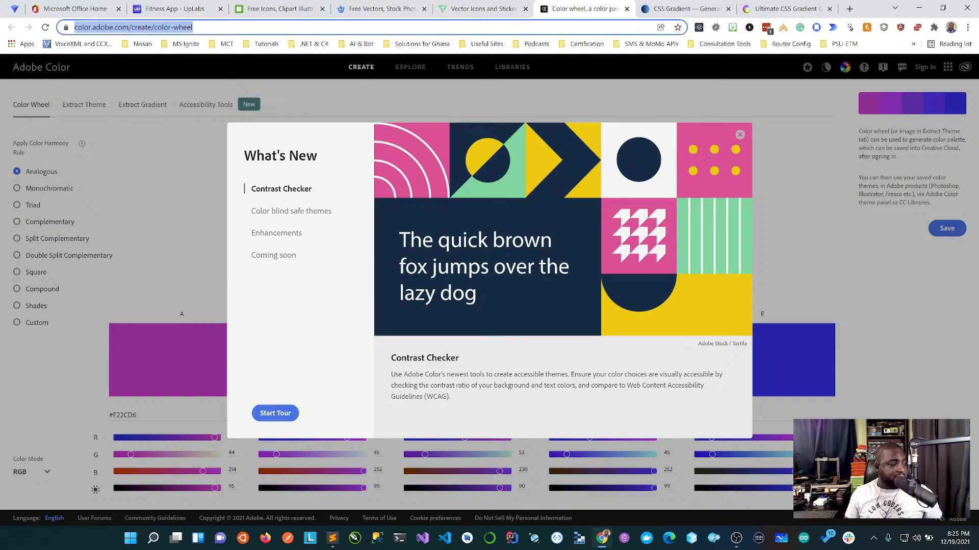
pyautogui.hotkey('alt', 'Tab')
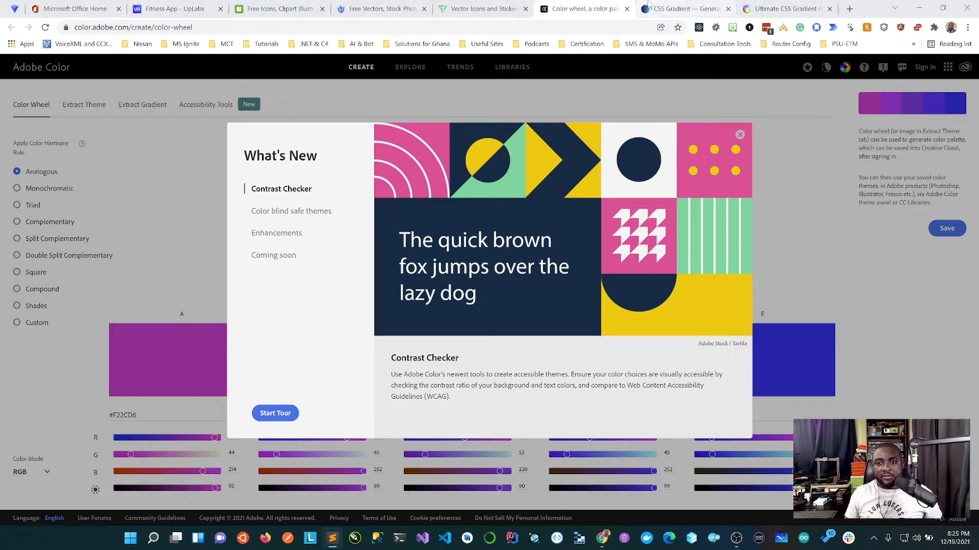
# Copy the CSS Gradient and ColorZilla gradient editor page addresses over to the text editor
pyautogui.click(666, 6)
pyautogui.click(665, 5)
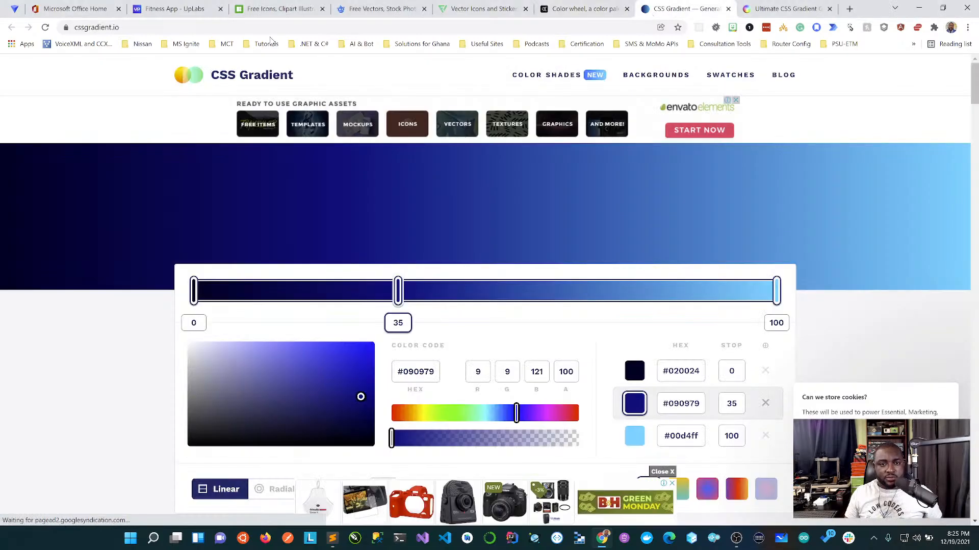
pyautogui.click(55, 26)
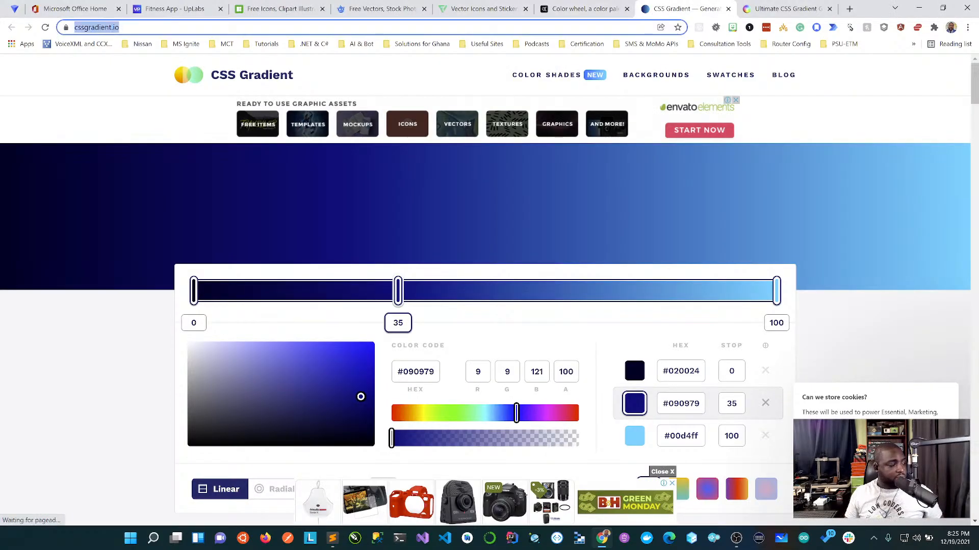
pyautogui.hotkey('alt', 'Tab')
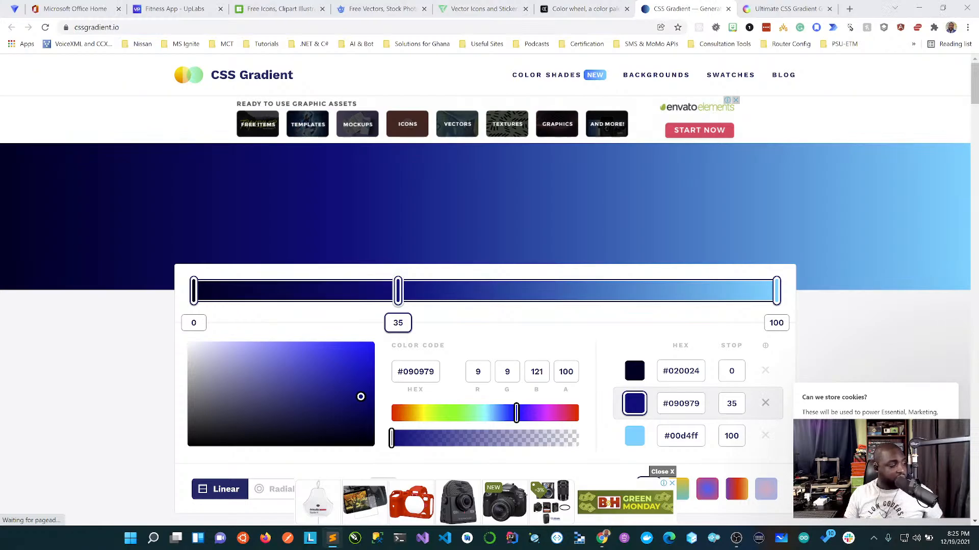
pyautogui.hotkey('alt', 'Tab')
pyautogui.click(764, 7)
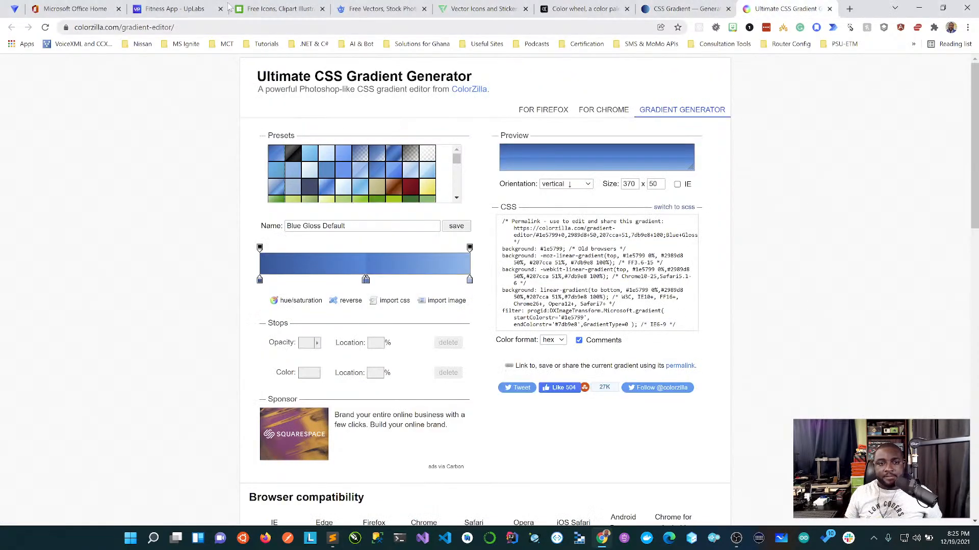
pyautogui.click(197, 27)
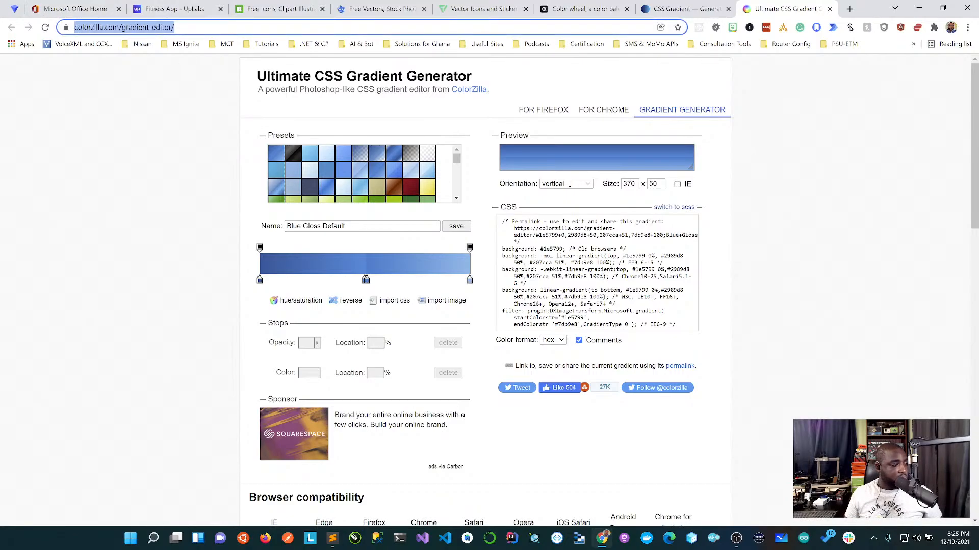
pyautogui.hotkey('alt', 'Tab')
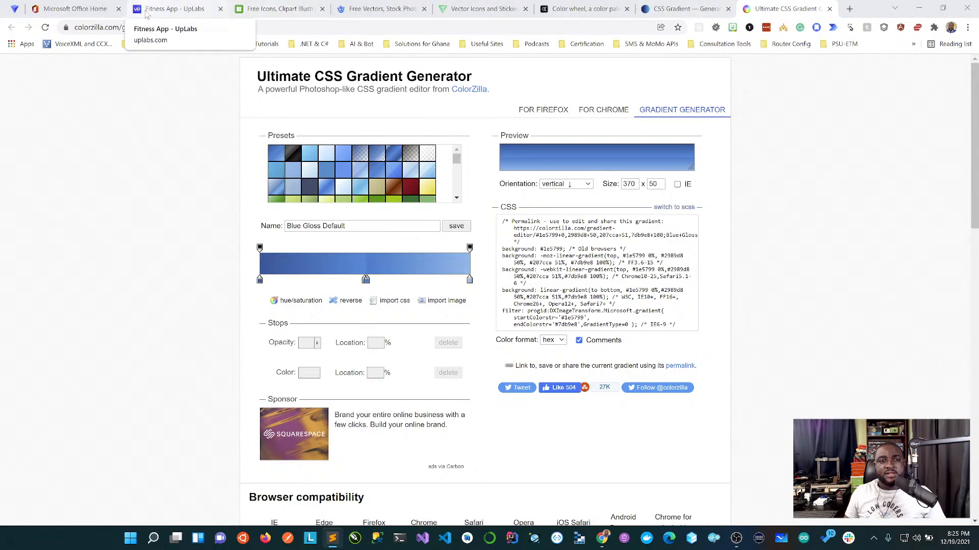
# Switch to the Office home page, launch Power Apps from it, and look over the Power Apps home page
pyautogui.click(169, 9)
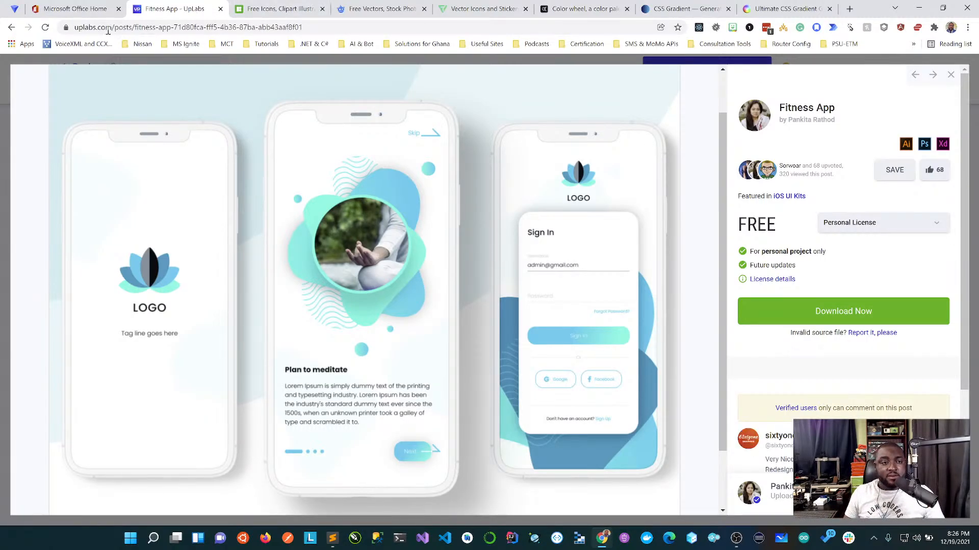
pyautogui.click(94, 11)
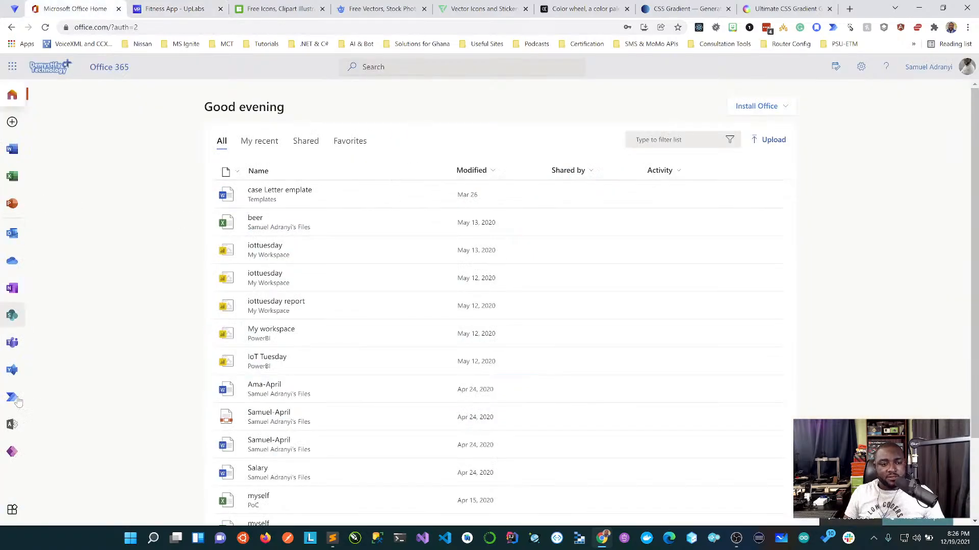
pyautogui.click(12, 452)
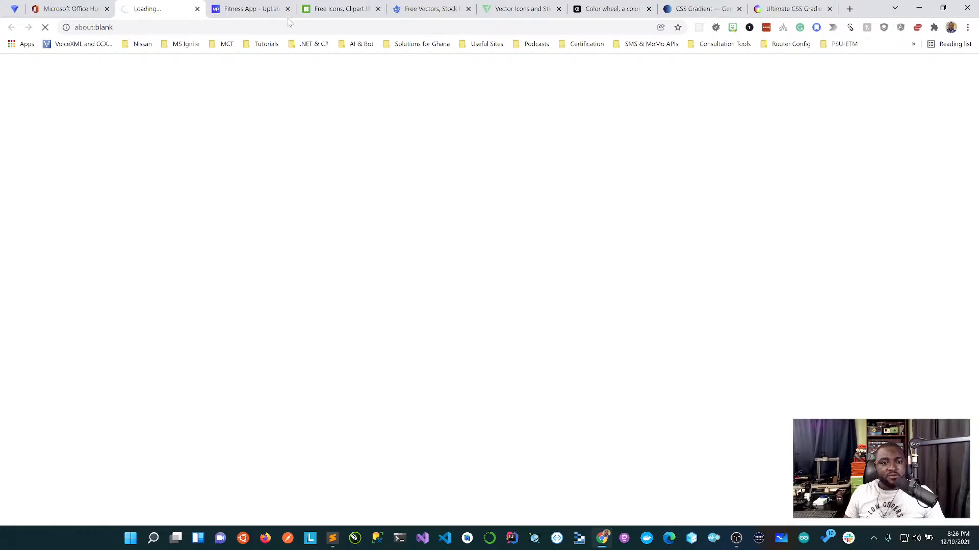
pyautogui.click(258, 9)
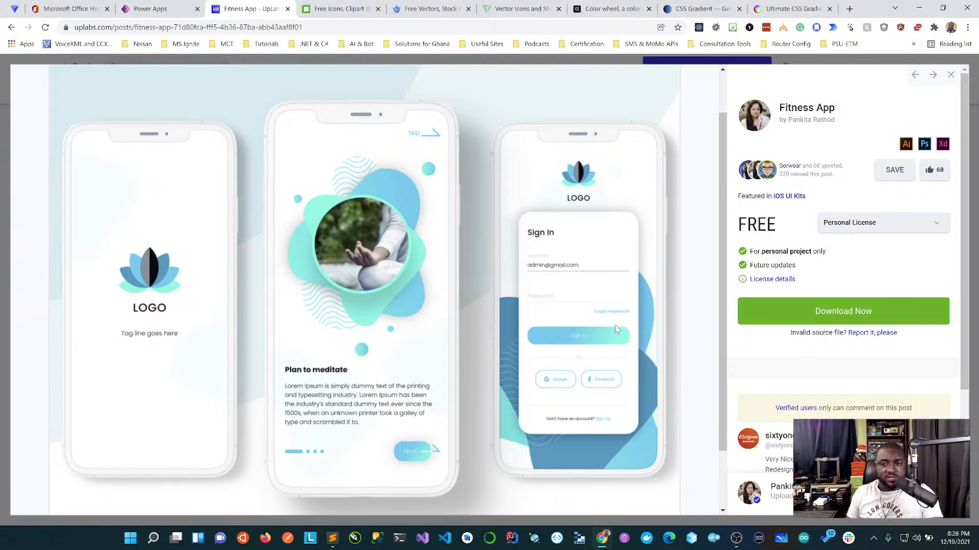
pyautogui.click(150, 9)
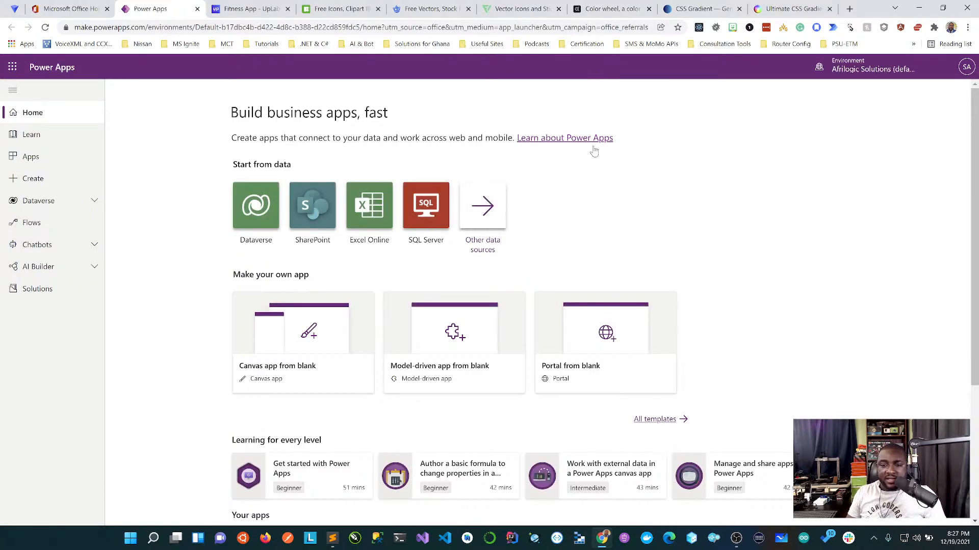
pyautogui.scroll(-4, 398, 307)
pyautogui.scroll(4, 395, 306)
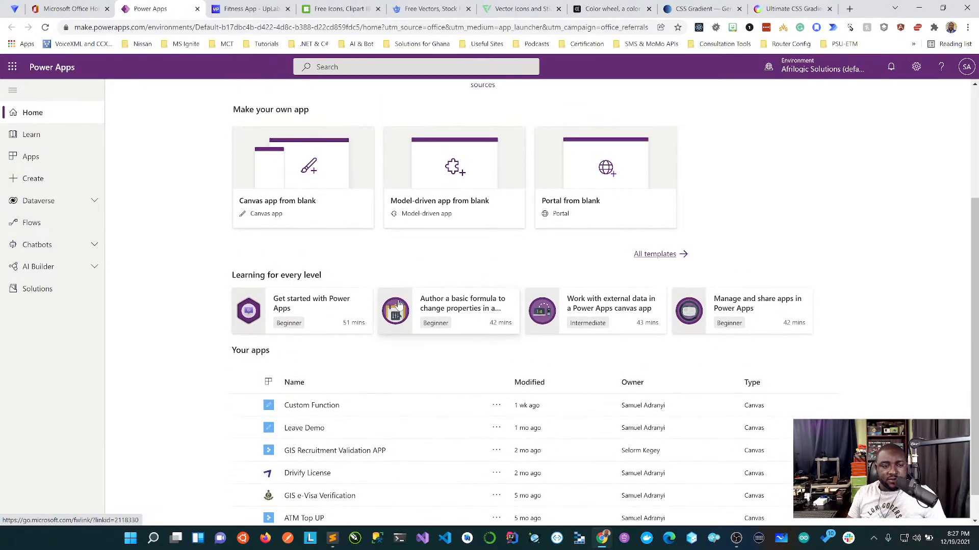
# Create a blank canvas app named Power Fitness in Phone format and skip the Power Apps Studio welcome dialog
pyautogui.click(16, 180)
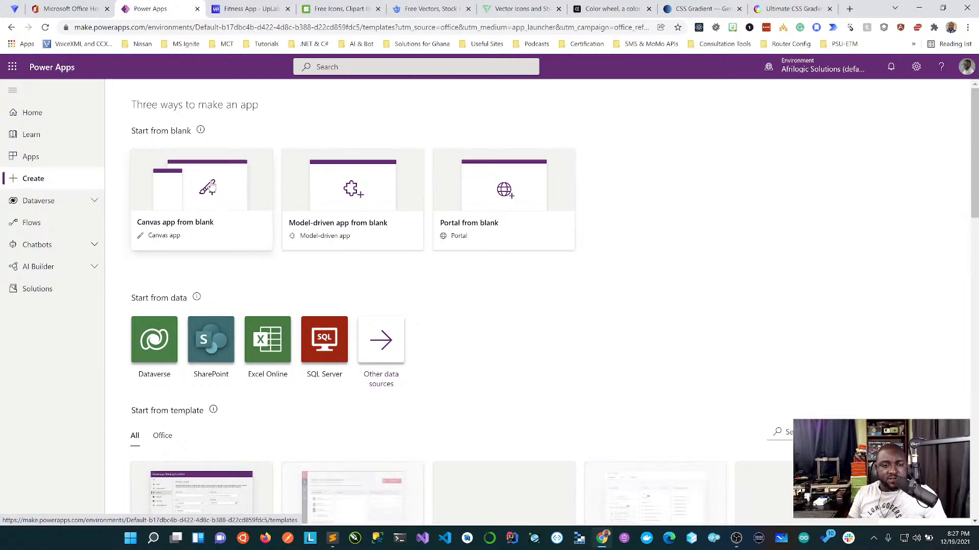
pyautogui.click(210, 186)
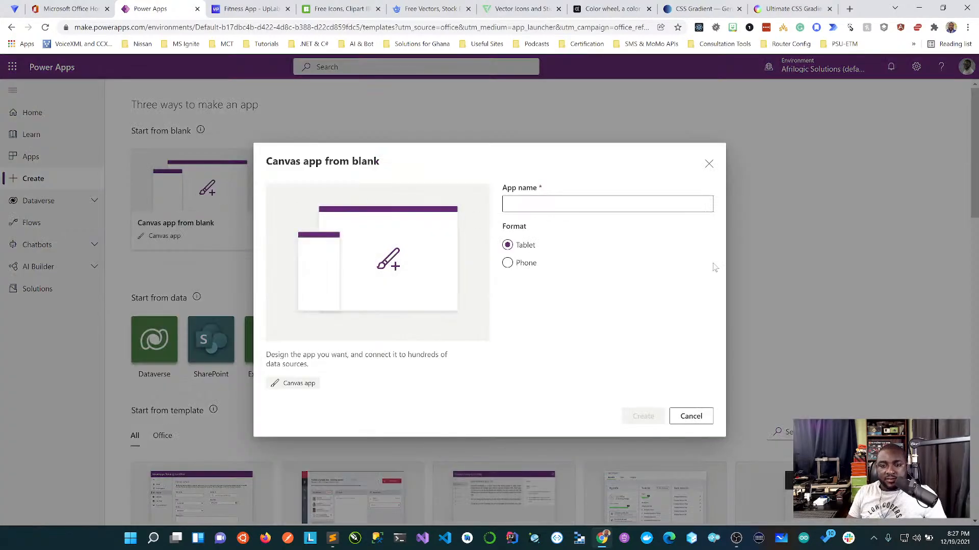
pyautogui.click(508, 264)
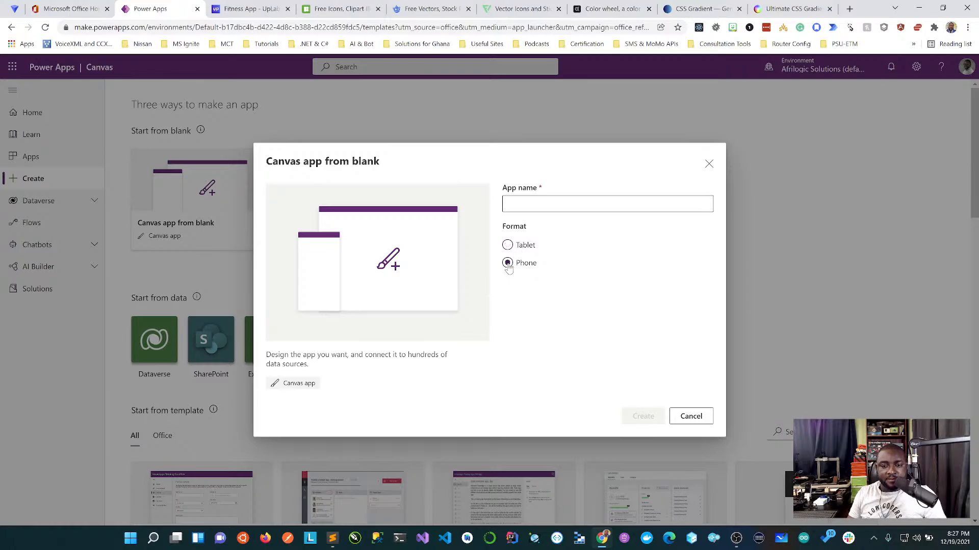
pyautogui.click(533, 204)
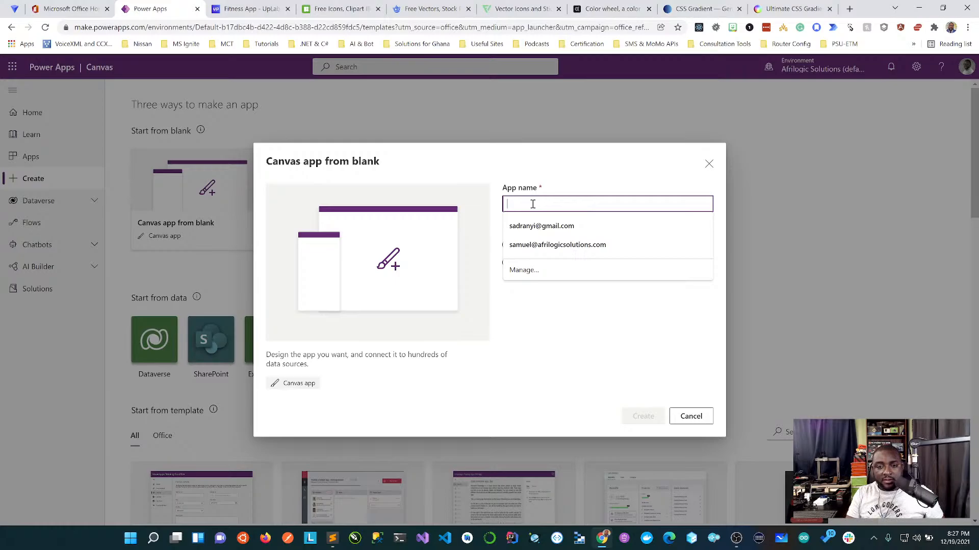
pyautogui.write('Power')
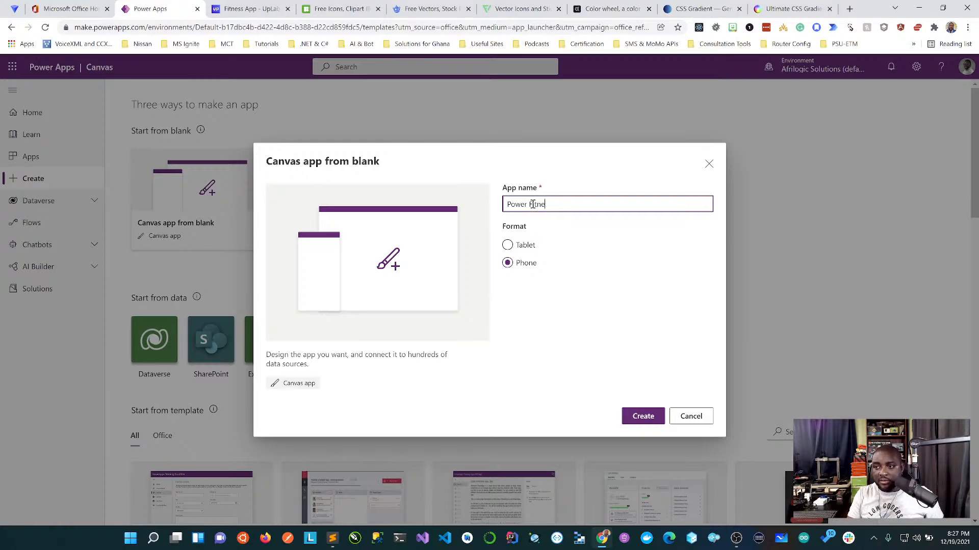
pyautogui.write('Fitness')
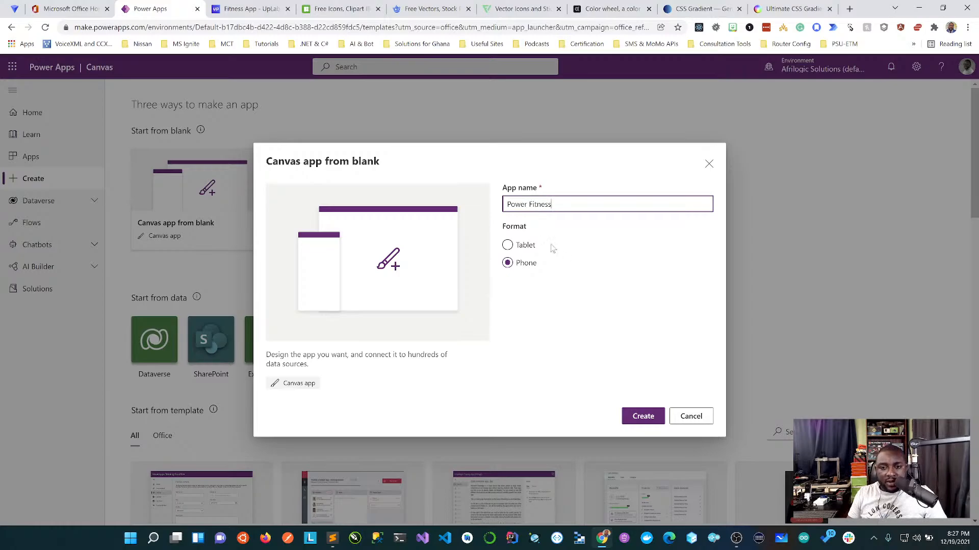
pyautogui.click(647, 416)
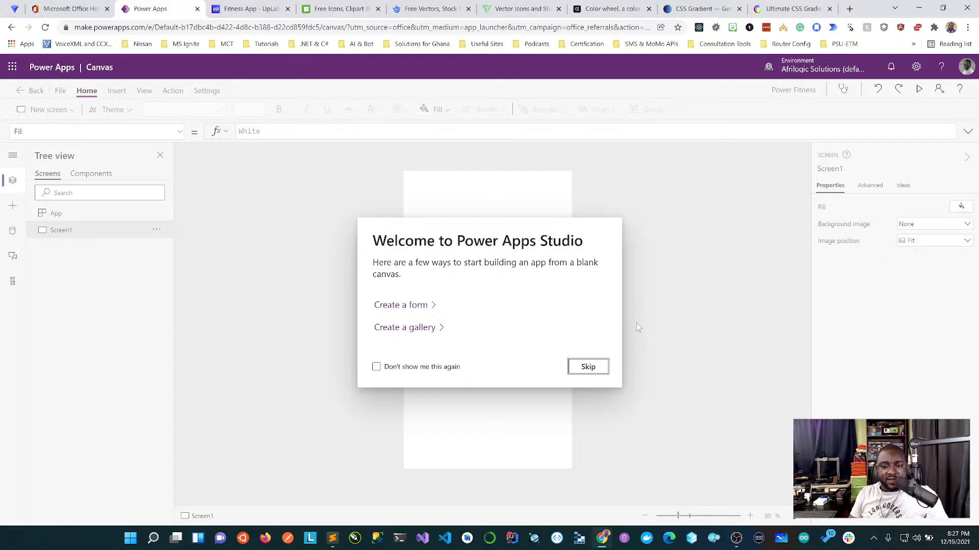
pyautogui.click(600, 370)
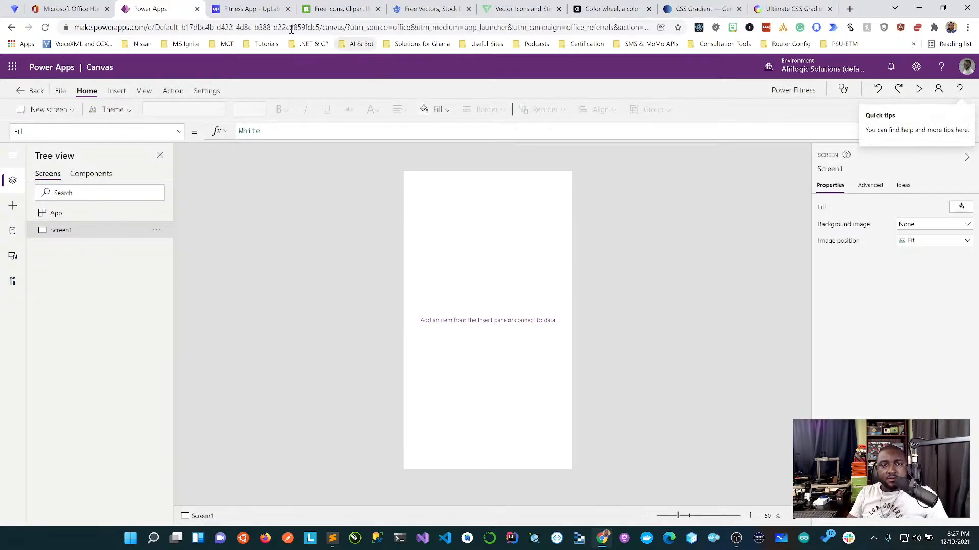
# Check the UpLabs Fitness App design and rename Screen1 of the Power Fitness app as SpalshScreen
pyautogui.click(217, 10)
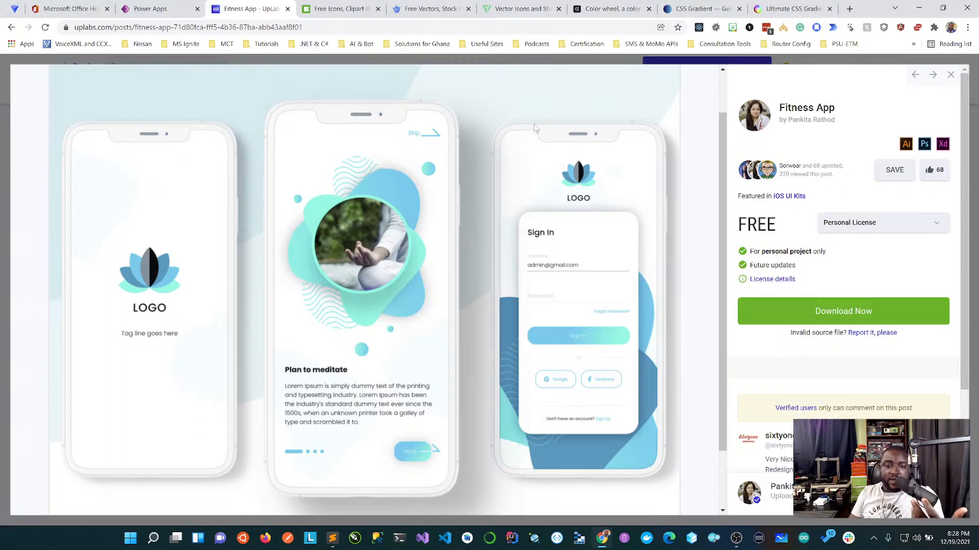
pyautogui.click(155, 9)
pyautogui.doubleClick(68, 232)
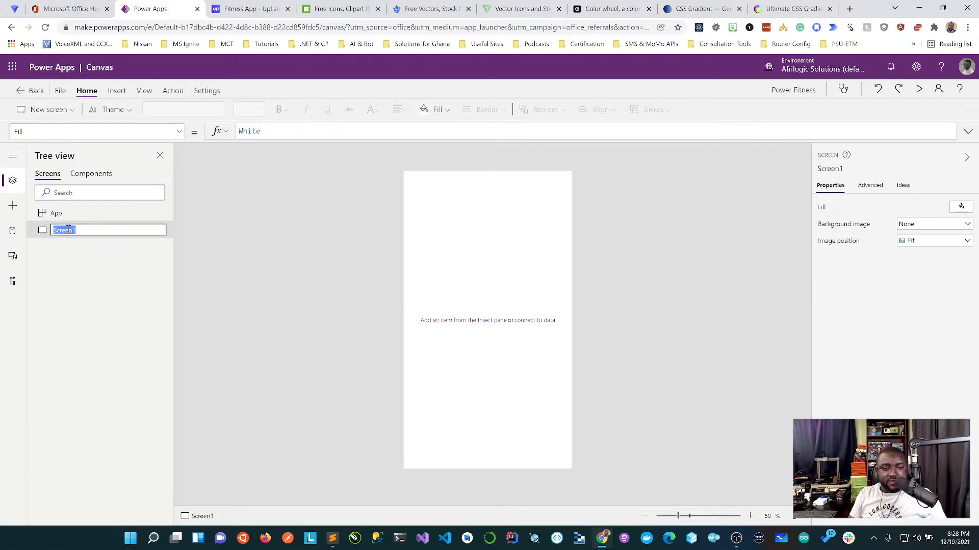
pyautogui.write('Spalsh')
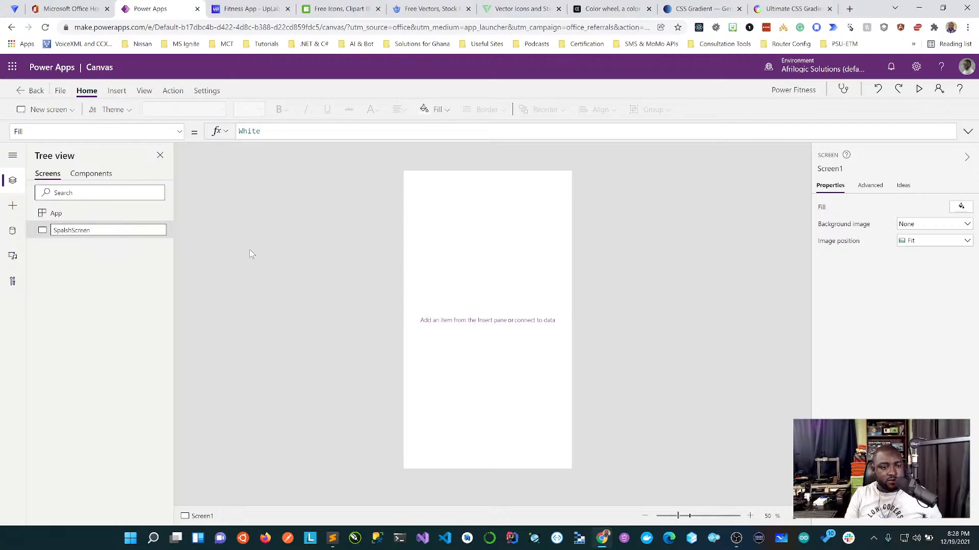
pyautogui.press('Escape')
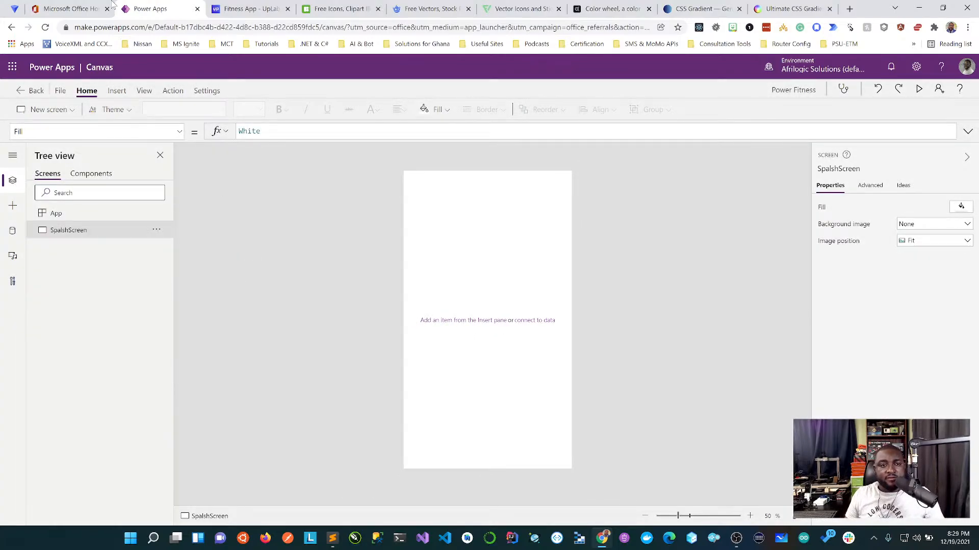
# Switch to the Freepik page and search all its resources for "abstract background"
pyautogui.click(233, 5)
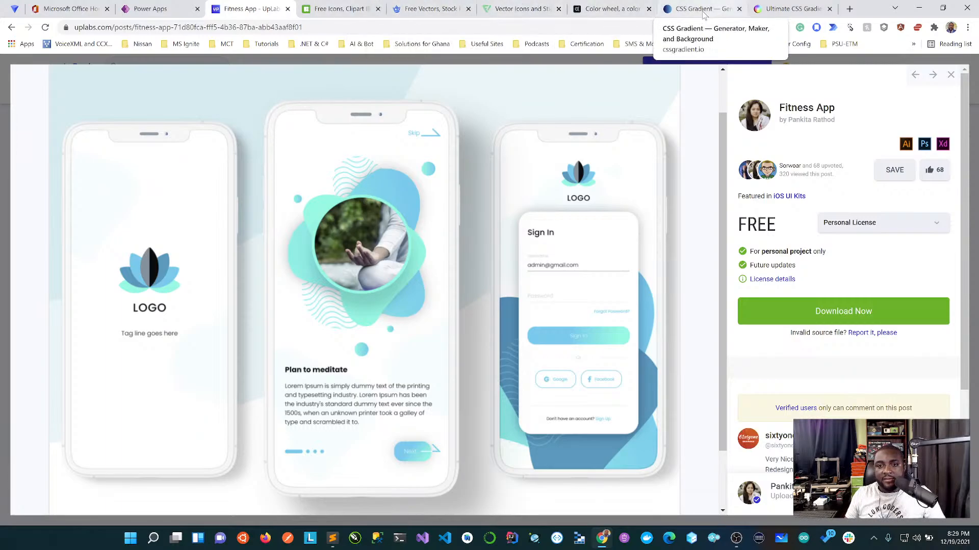
pyautogui.click(519, 11)
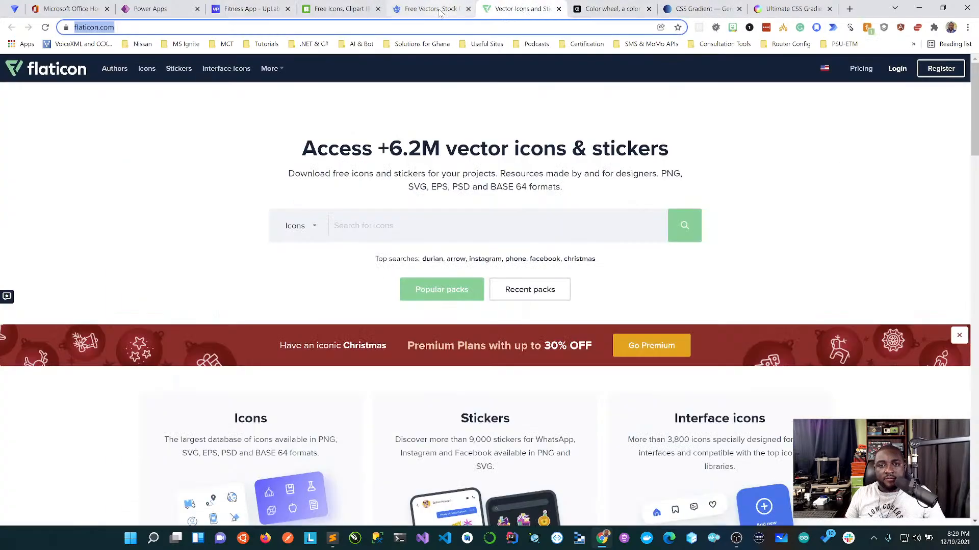
pyautogui.click(441, 11)
pyautogui.click(345, 102)
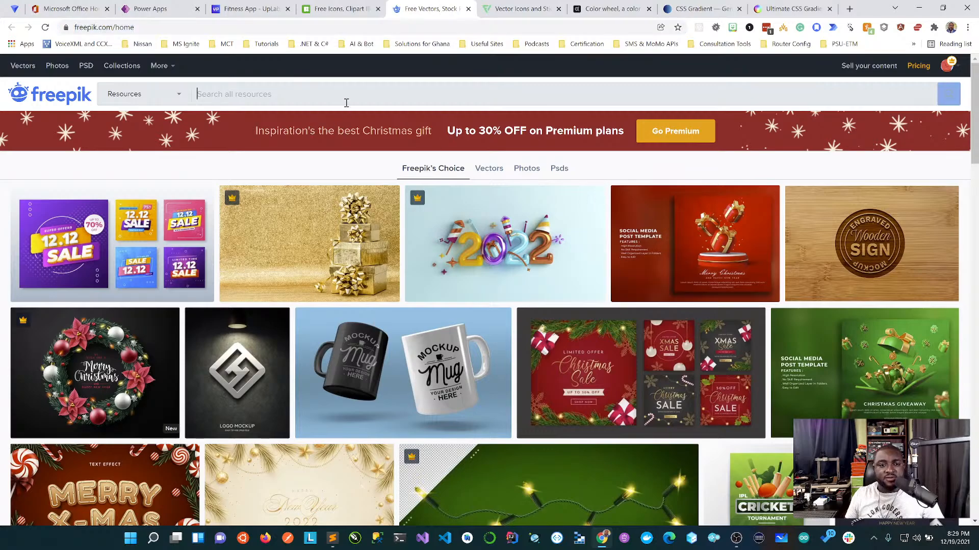
pyautogui.write('w')
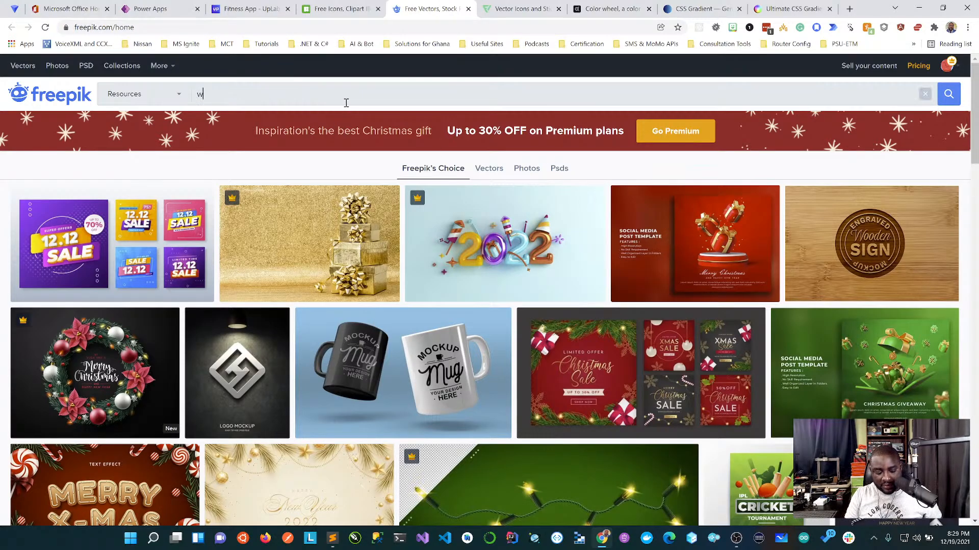
pyautogui.press('BackSpace')
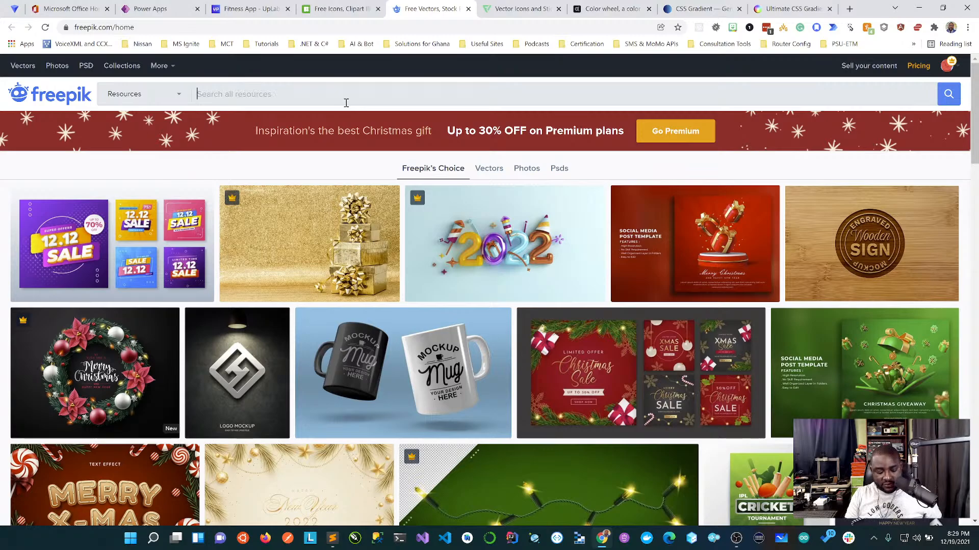
pyautogui.write('abstract ')
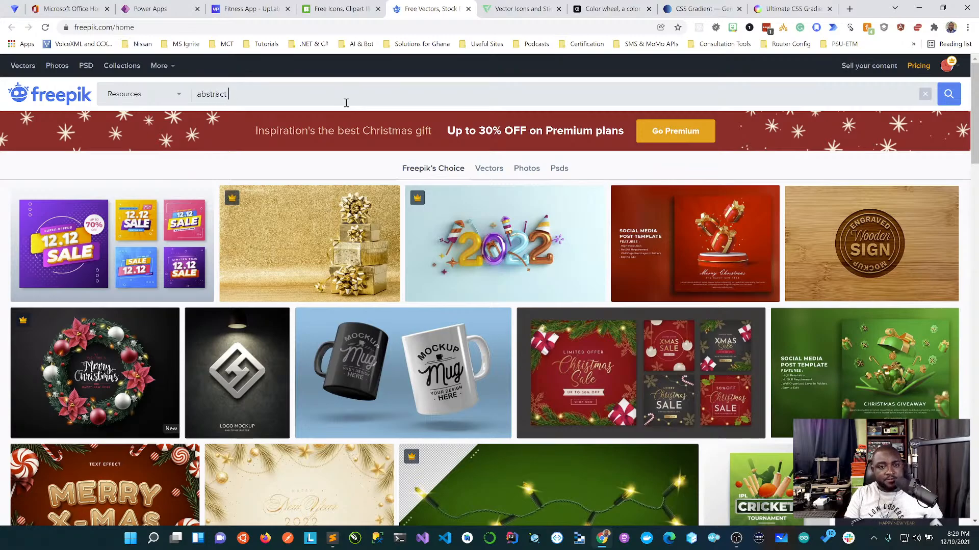
pyautogui.write('backg')
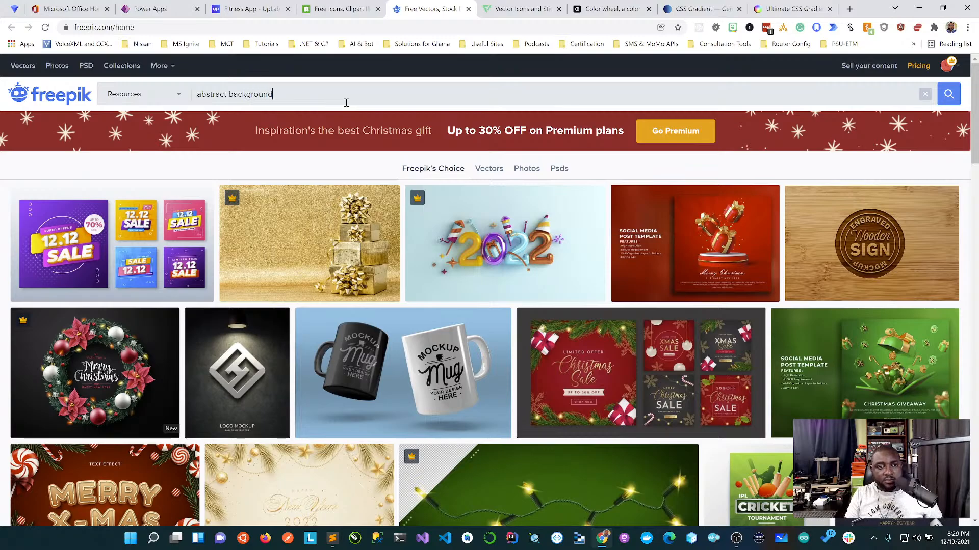
pyautogui.write('round')
pyautogui.press('Return')
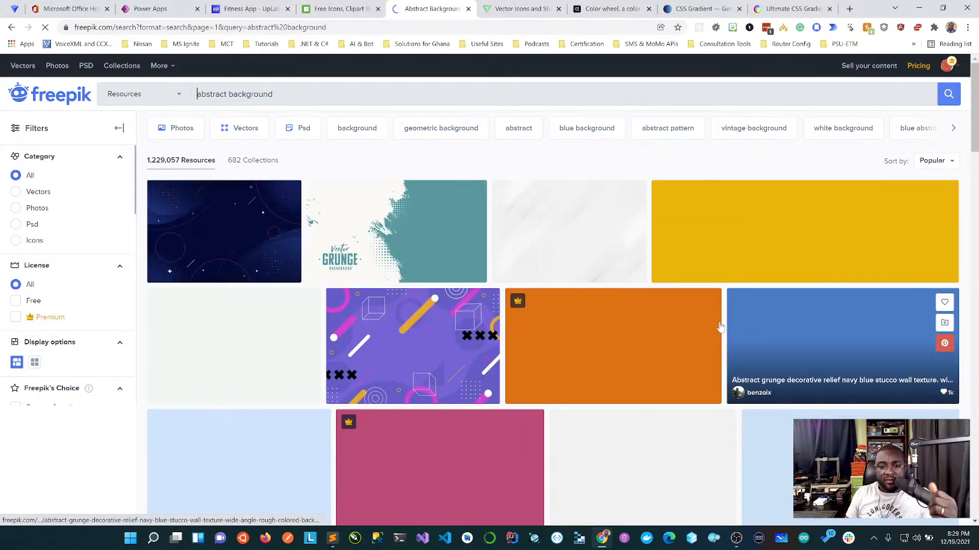
# Look at the background image options of the SpalshScreen in Power Apps
pyautogui.click(146, 11)
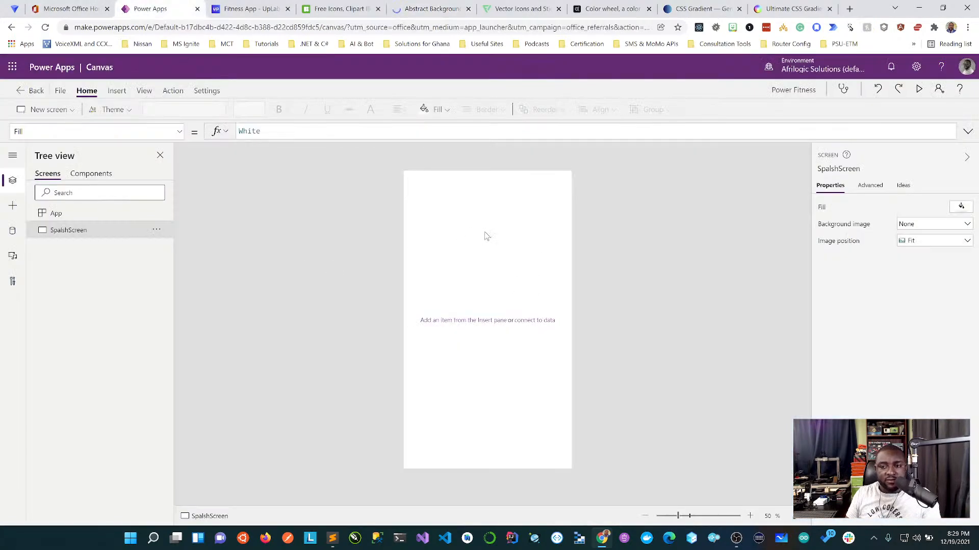
pyautogui.click(967, 223)
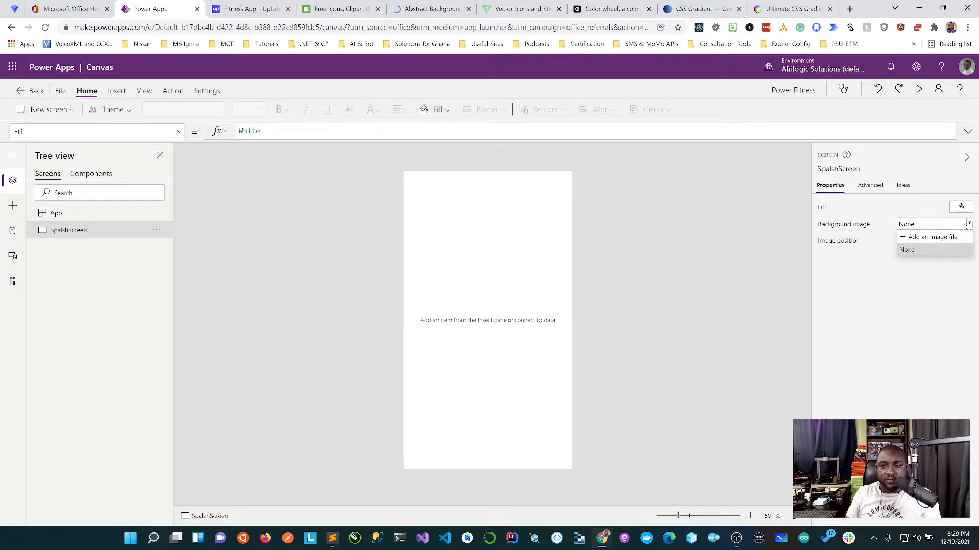
pyautogui.click(967, 223)
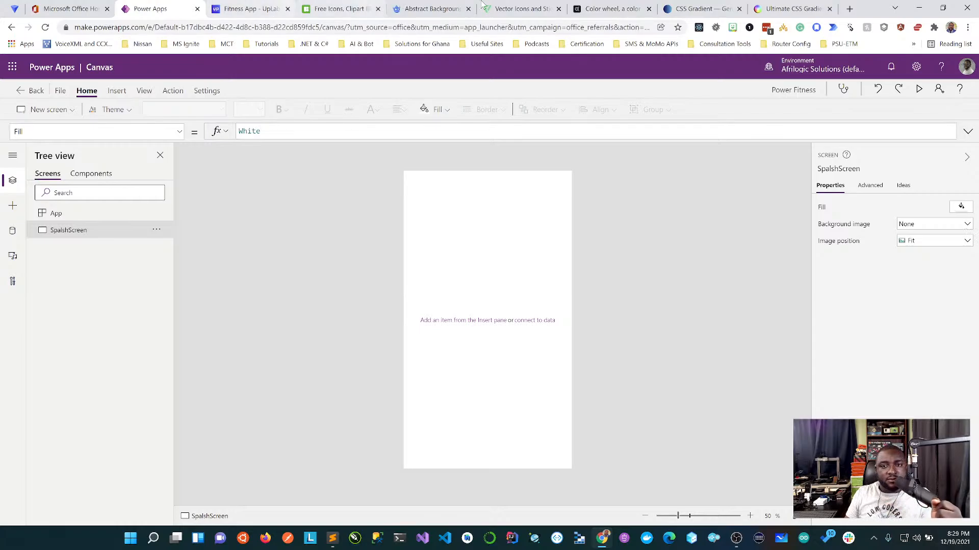
# Switch back to the Freepik results and examine the first page of abstract backgrounds down to its end
pyautogui.click(514, 6)
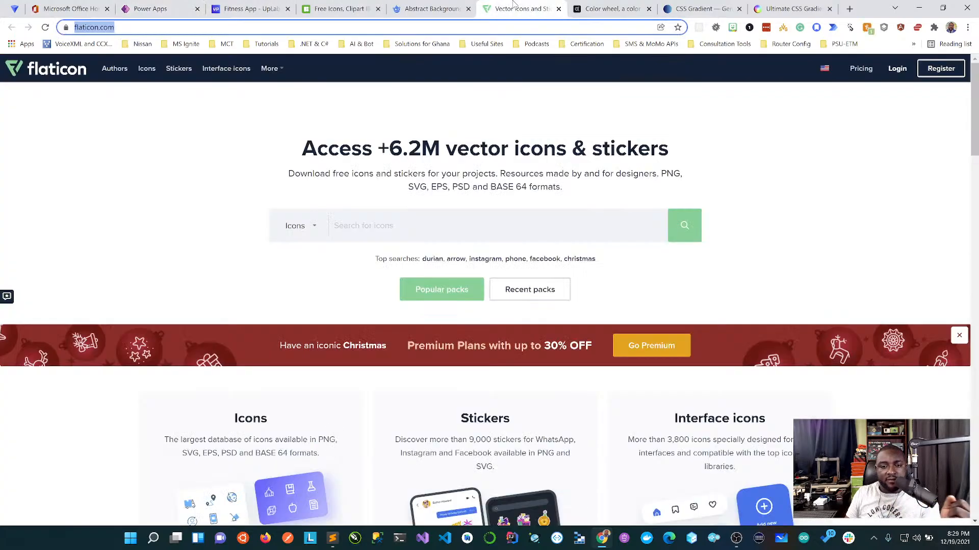
pyautogui.click(431, 9)
pyautogui.scroll(-3, 568, 403)
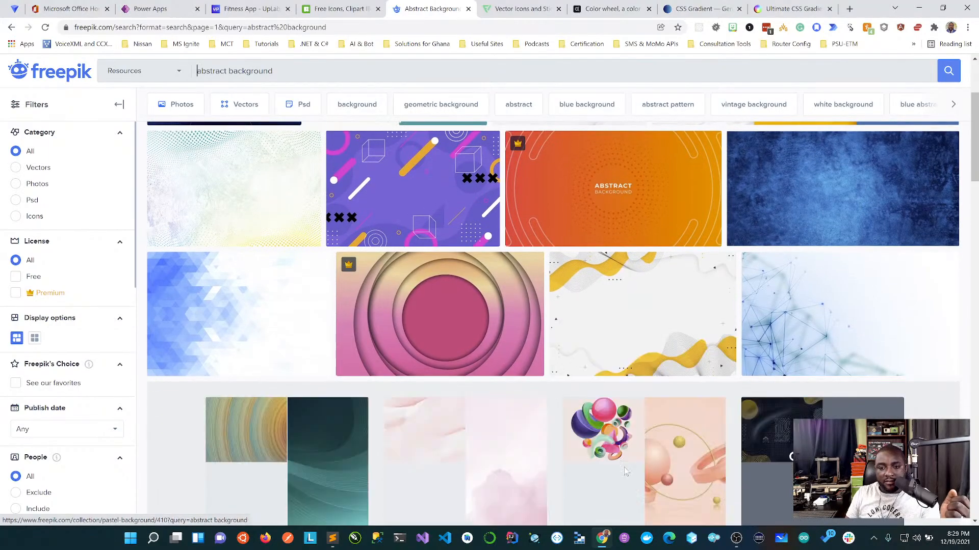
pyautogui.scroll(-5, 644, 474)
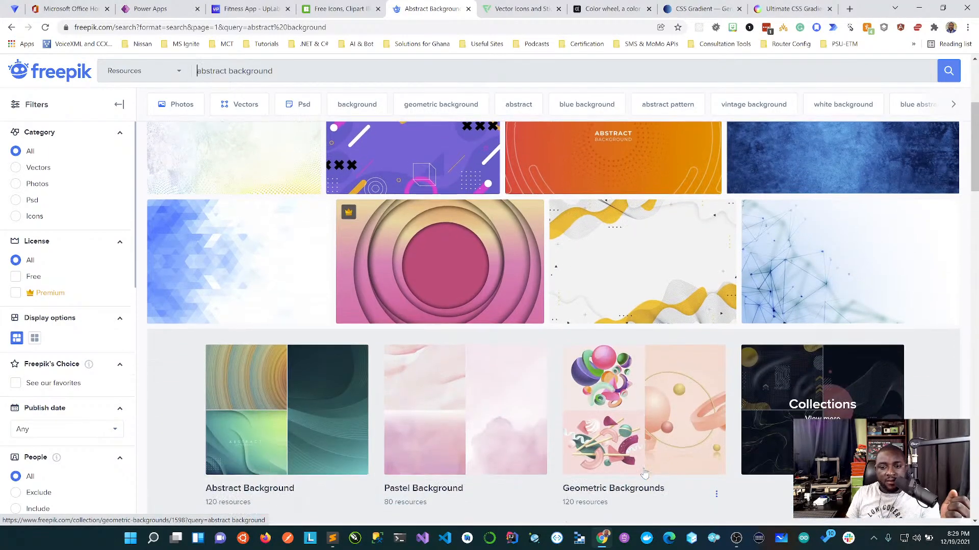
pyautogui.scroll(-3, 644, 473)
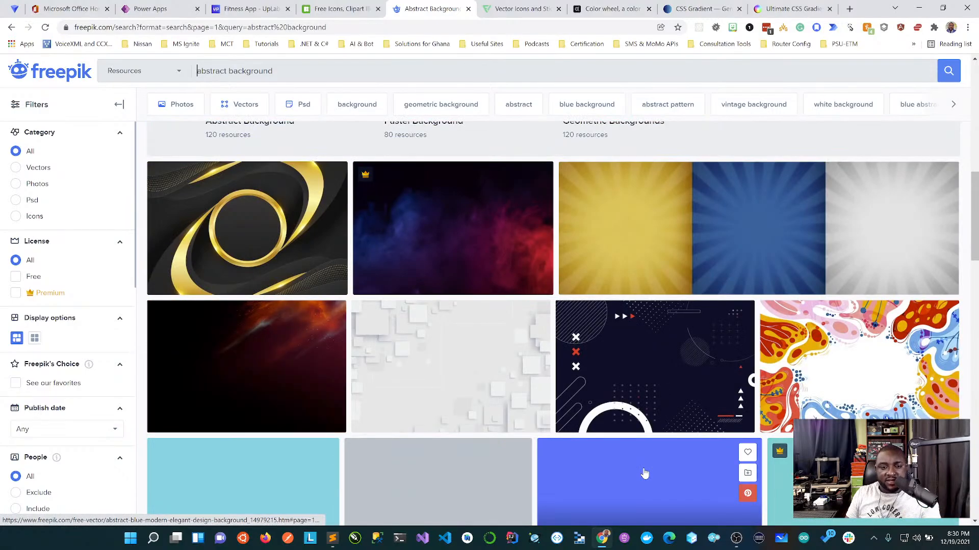
pyautogui.scroll(-5, 645, 473)
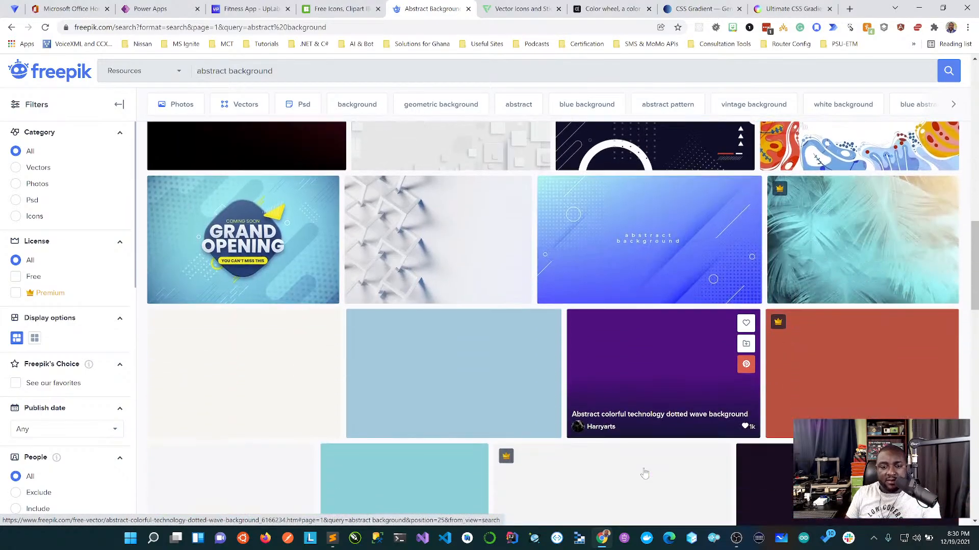
pyautogui.scroll(-4, 645, 474)
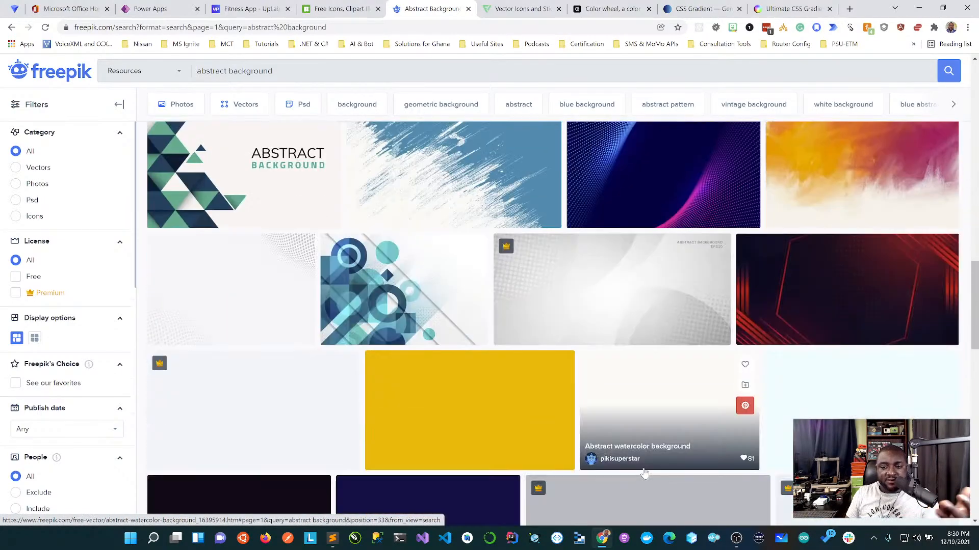
pyautogui.scroll(-5, 644, 473)
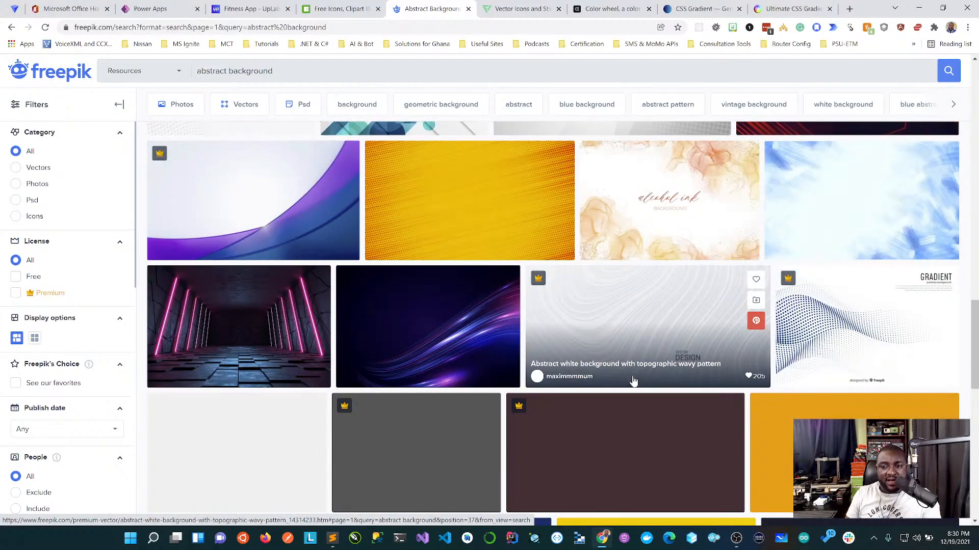
pyautogui.scroll(-2, 633, 382)
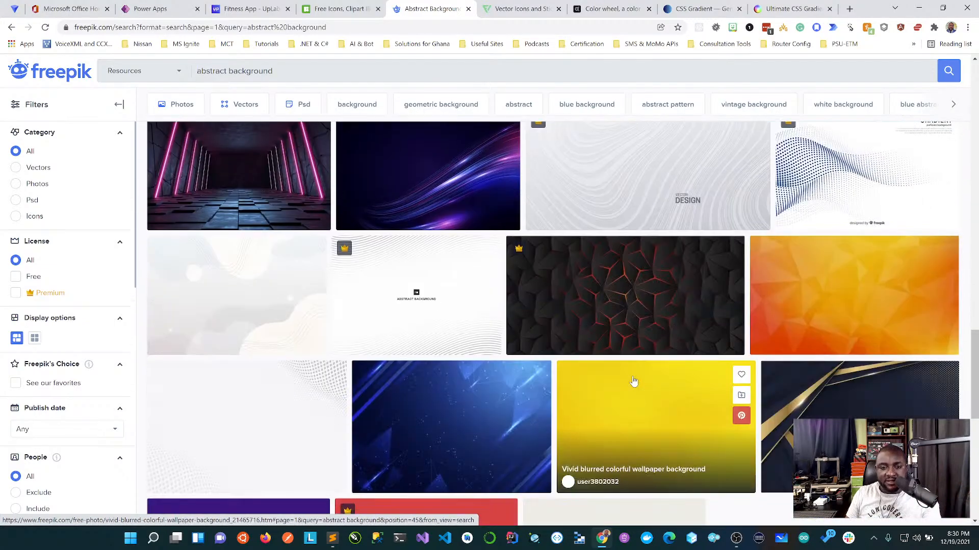
pyautogui.scroll(-2, 634, 382)
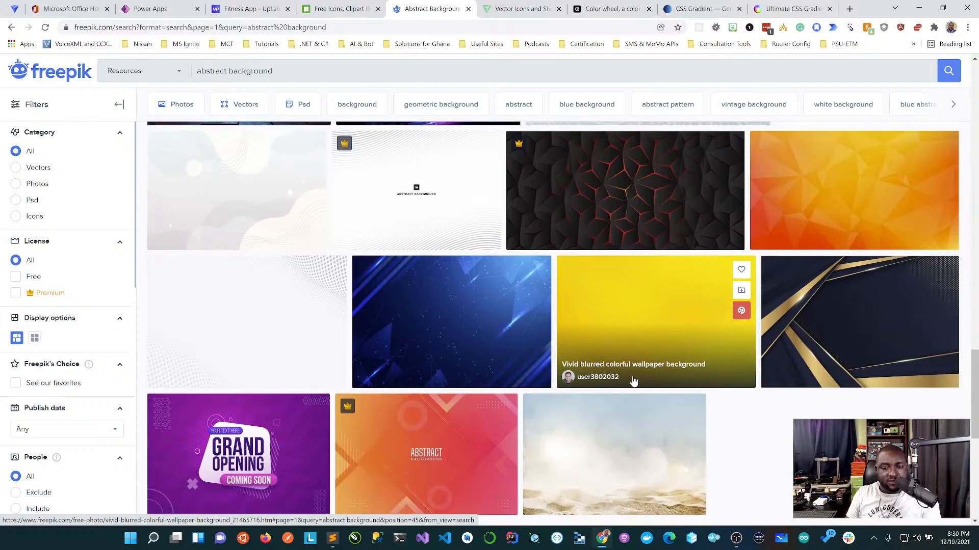
pyautogui.scroll(-2, 633, 382)
pyautogui.scroll(-1, 634, 382)
pyautogui.scroll(-3, 634, 382)
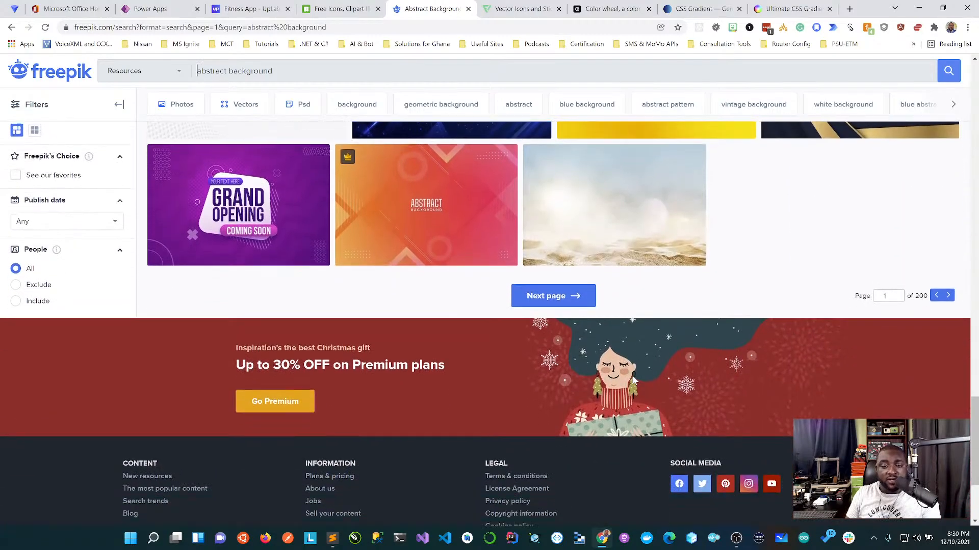
pyautogui.scroll(5, 633, 382)
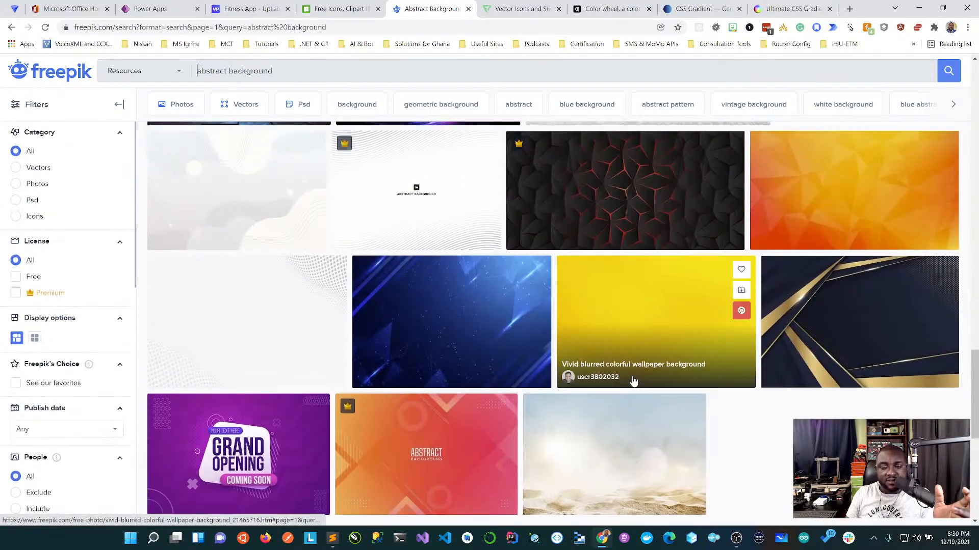
pyautogui.scroll(4, 634, 382)
pyautogui.scroll(10, 633, 381)
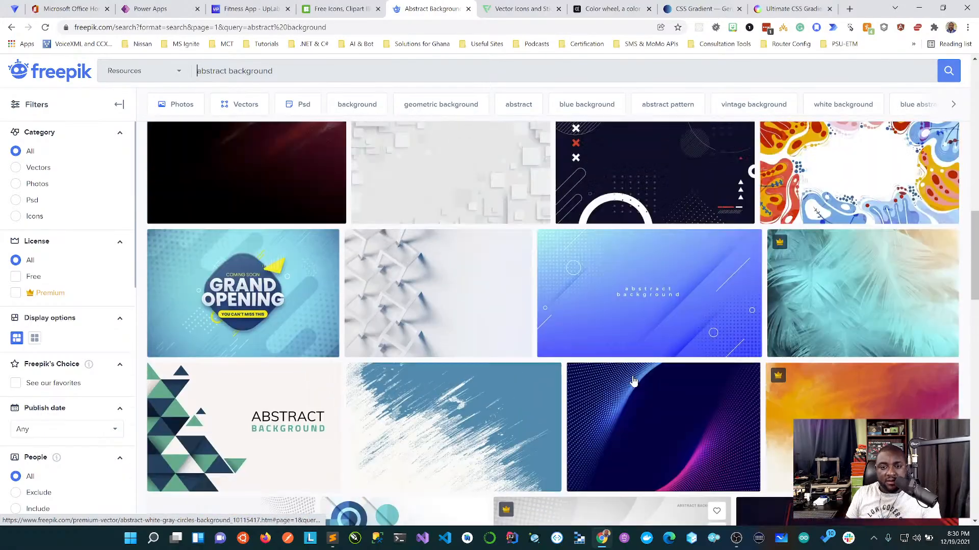
pyautogui.scroll(10, 633, 381)
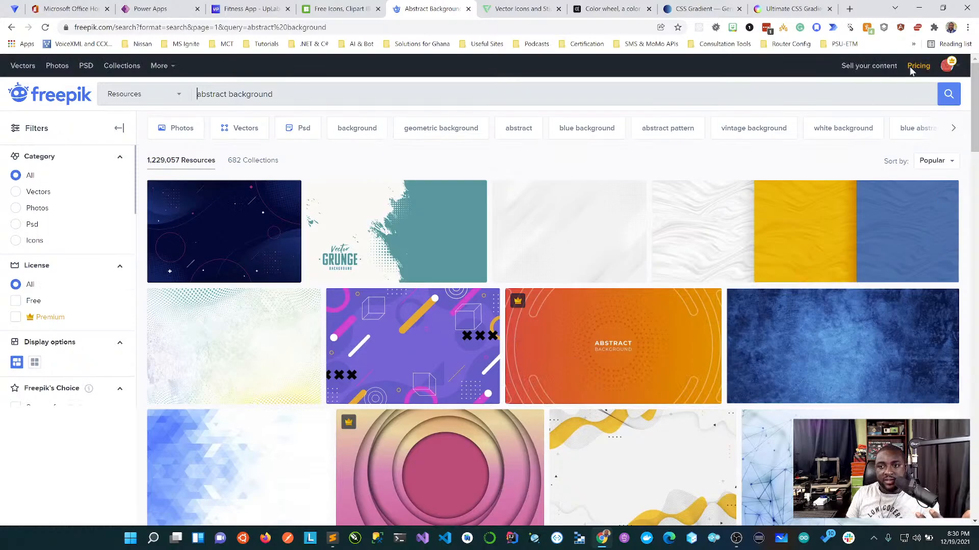
# Compare the free and premium abstract backgrounds on Freepik again for one that suits the splash screen
pyautogui.click(947, 67)
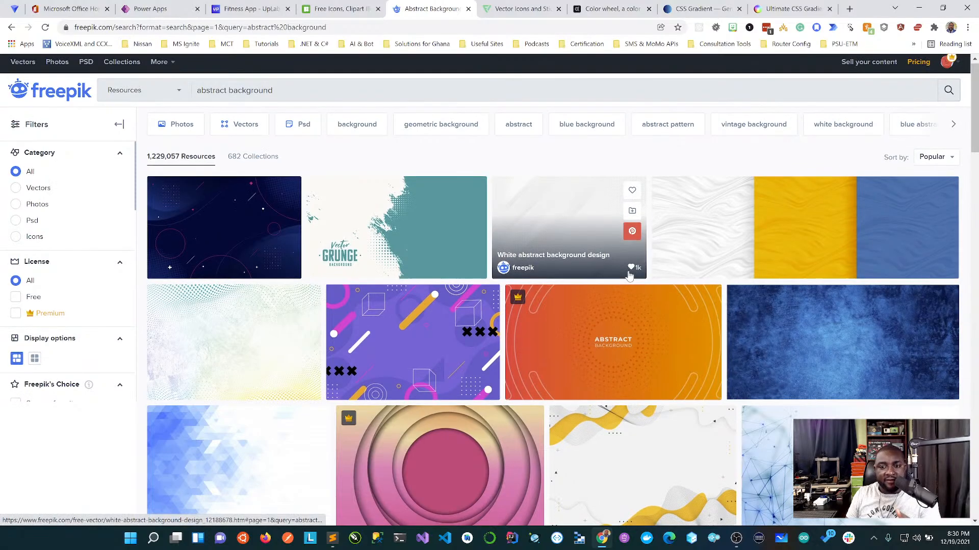
pyautogui.scroll(-2, 629, 277)
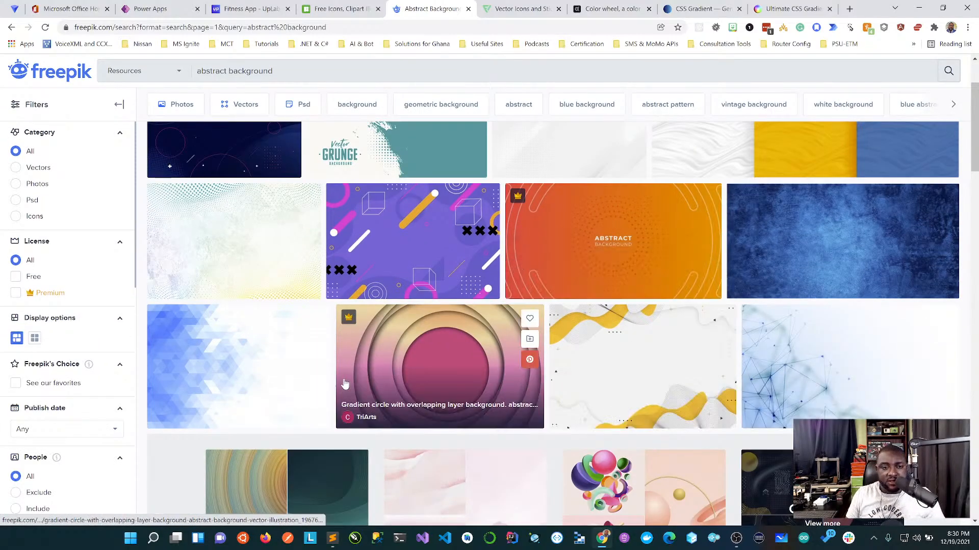
pyautogui.scroll(-5, 722, 360)
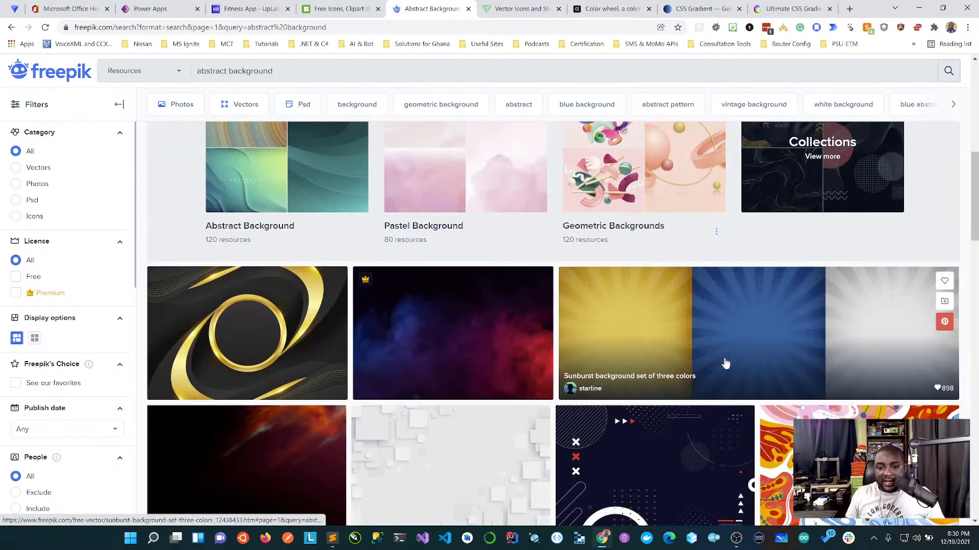
pyautogui.scroll(4, 725, 364)
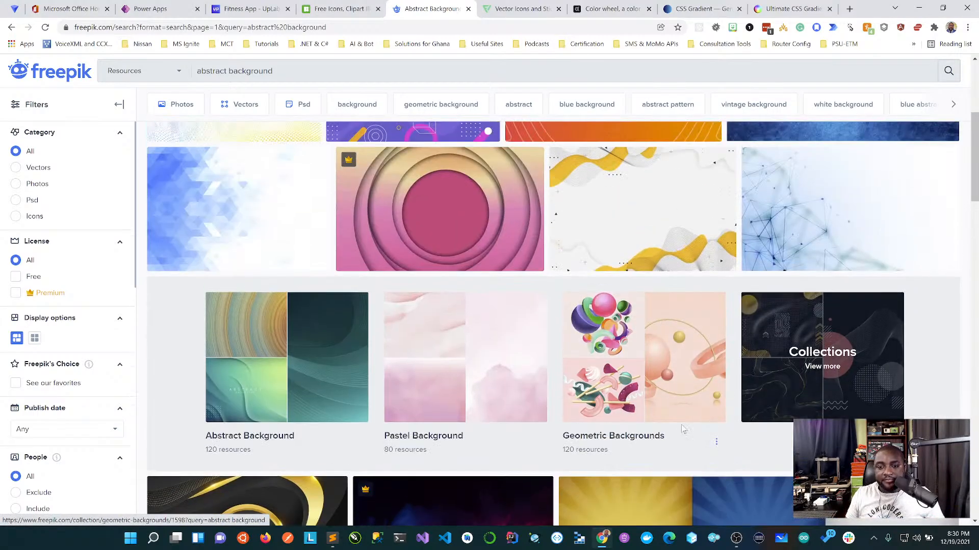
pyautogui.scroll(-8, 689, 421)
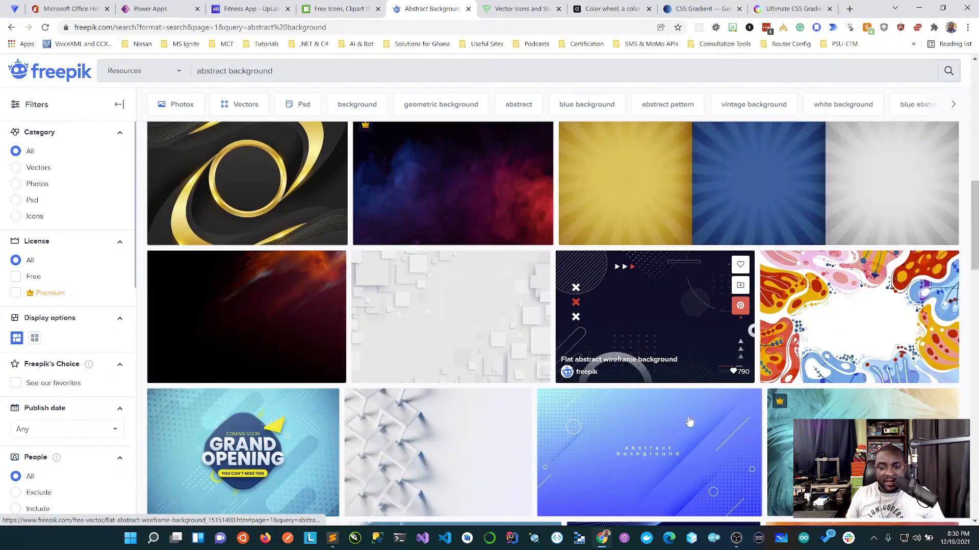
pyautogui.scroll(-8, 689, 421)
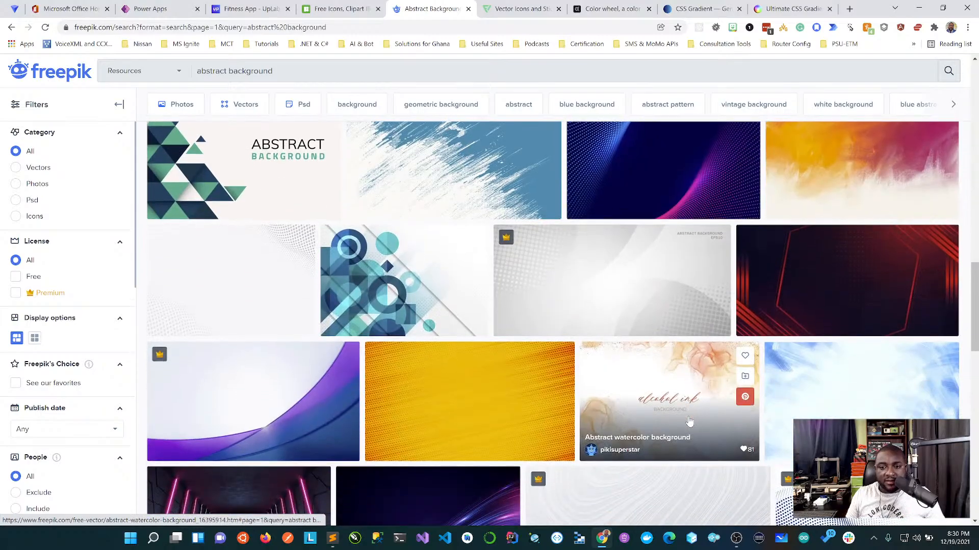
pyautogui.scroll(6, 689, 421)
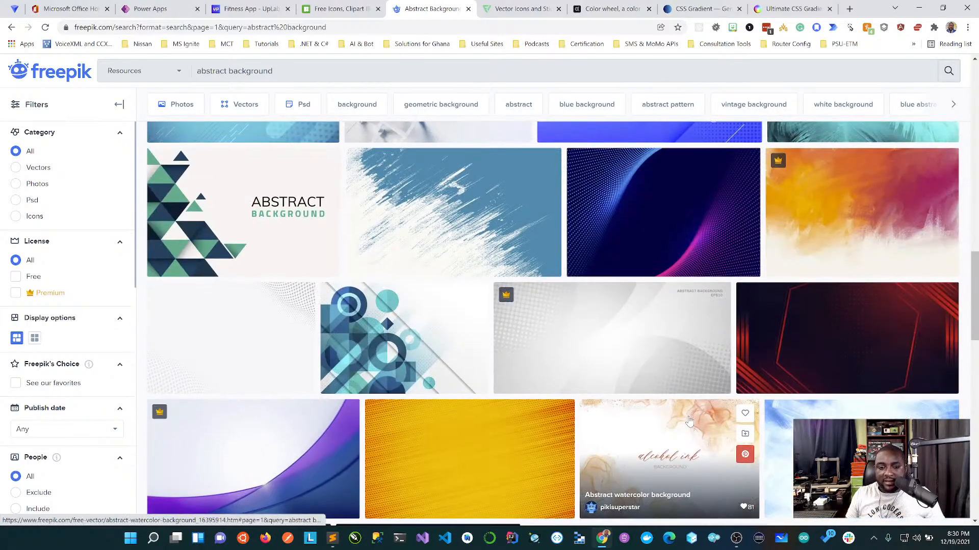
pyautogui.scroll(-6, 689, 421)
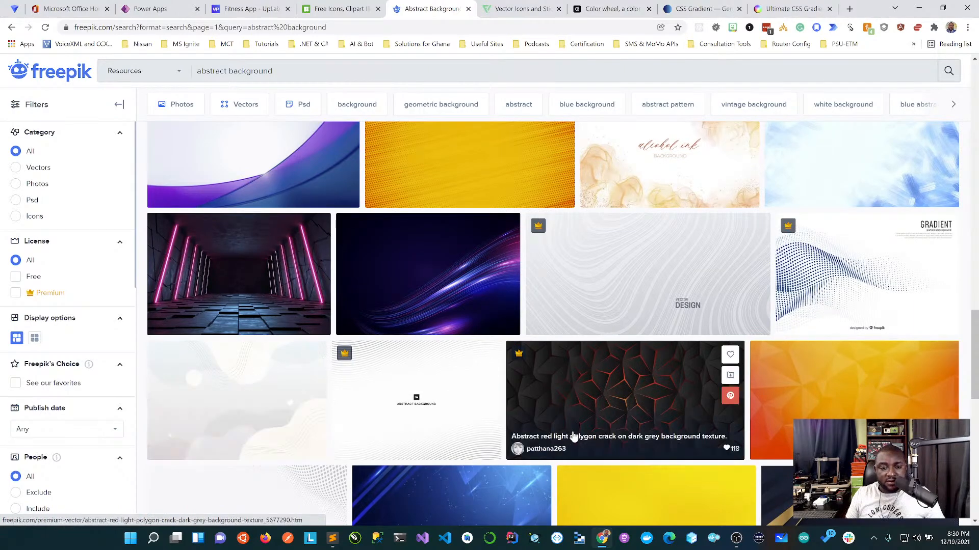
pyautogui.scroll(5, 572, 437)
pyautogui.scroll(-3, 679, 317)
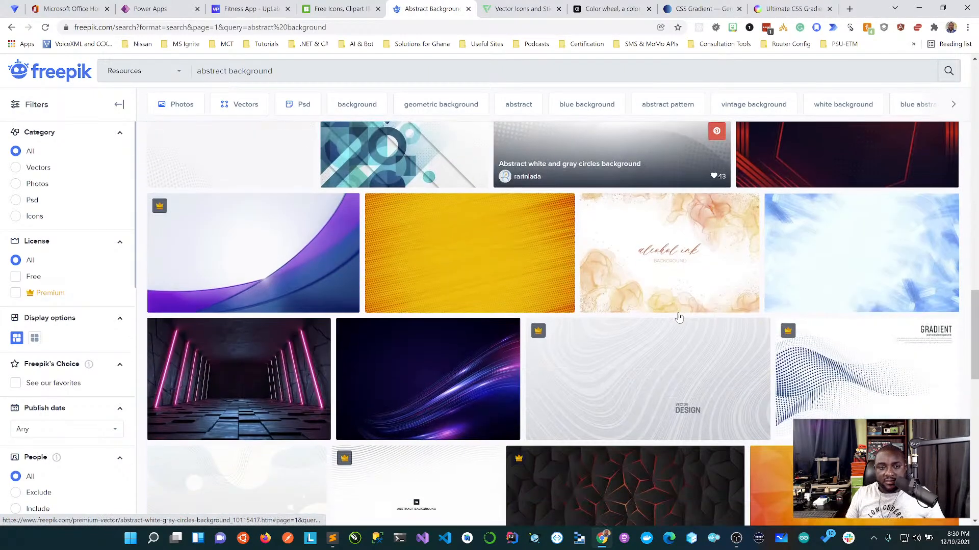
pyautogui.scroll(-7, 679, 317)
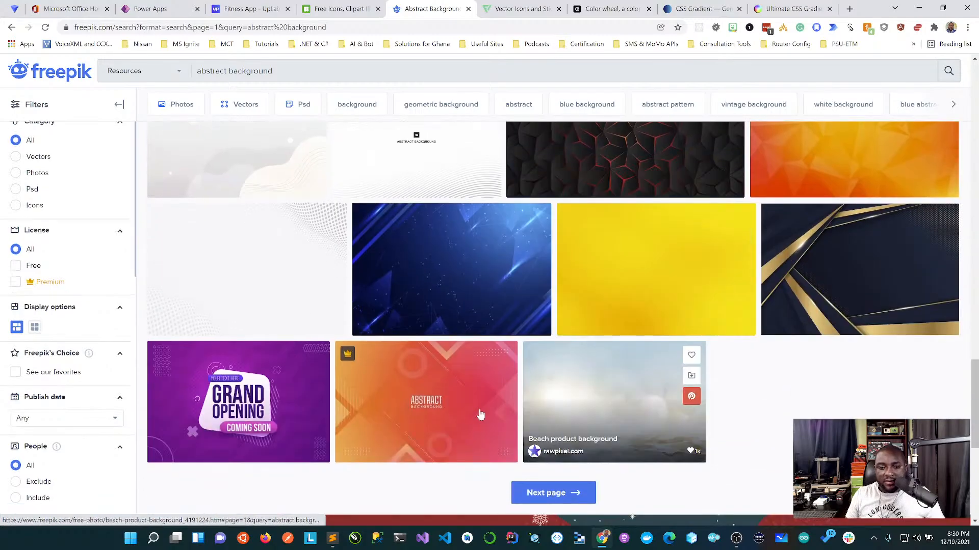
pyautogui.scroll(6, 480, 416)
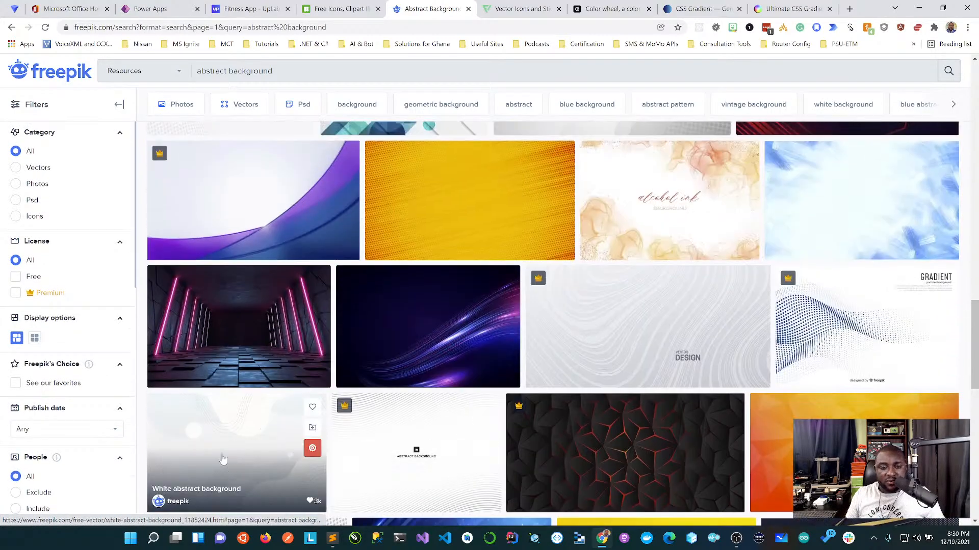
pyautogui.scroll(12, 713, 444)
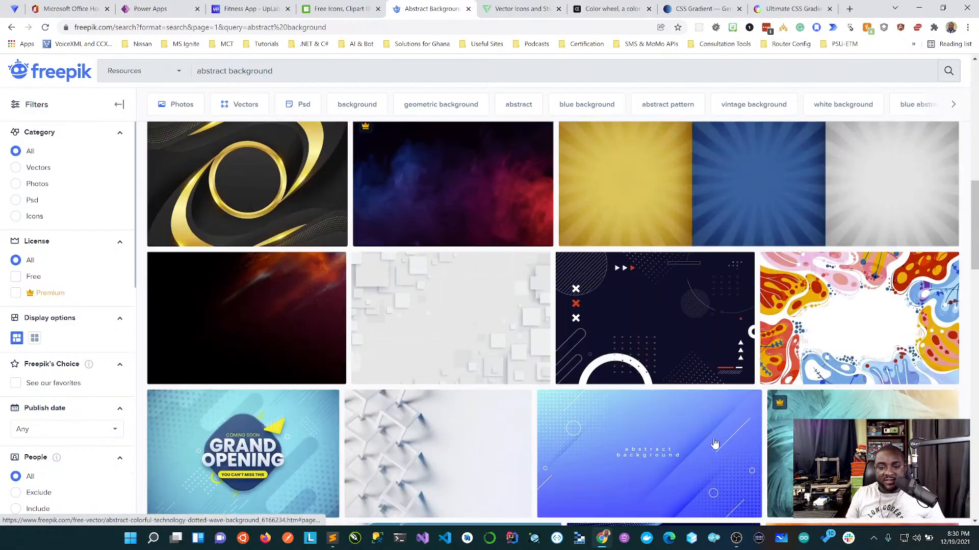
pyautogui.scroll(12, 714, 443)
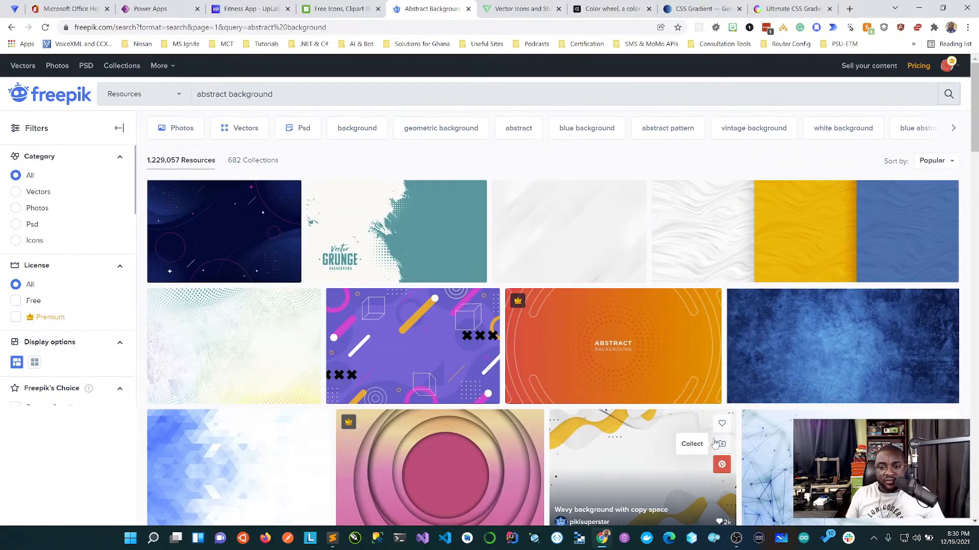
# Open the "Wavy background with copy space" vector and start its download
pyautogui.scroll(-3, 715, 443)
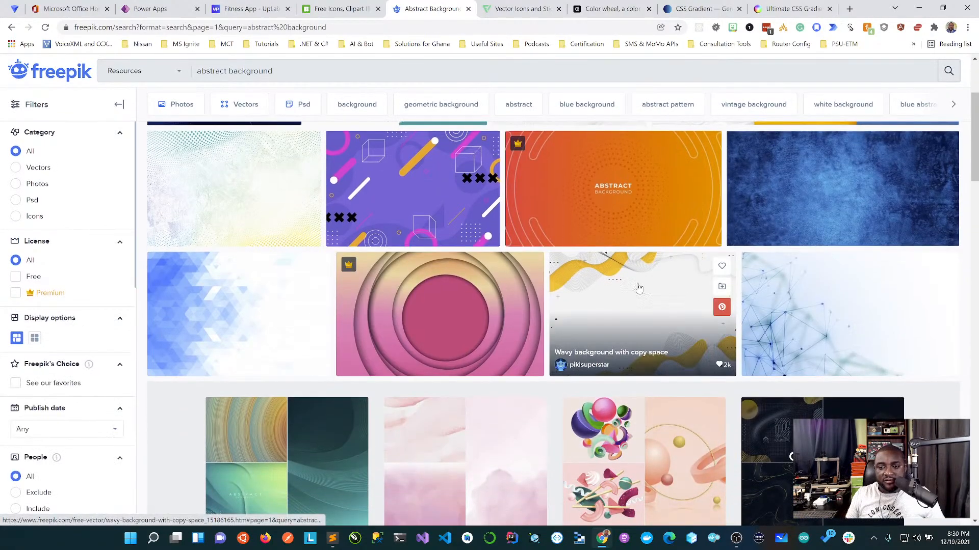
pyautogui.click(638, 287)
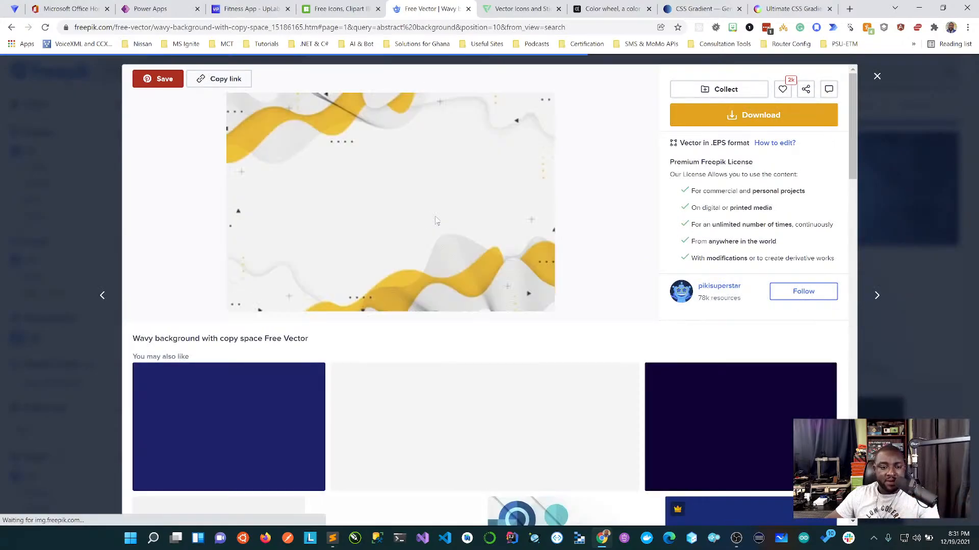
pyautogui.click(787, 117)
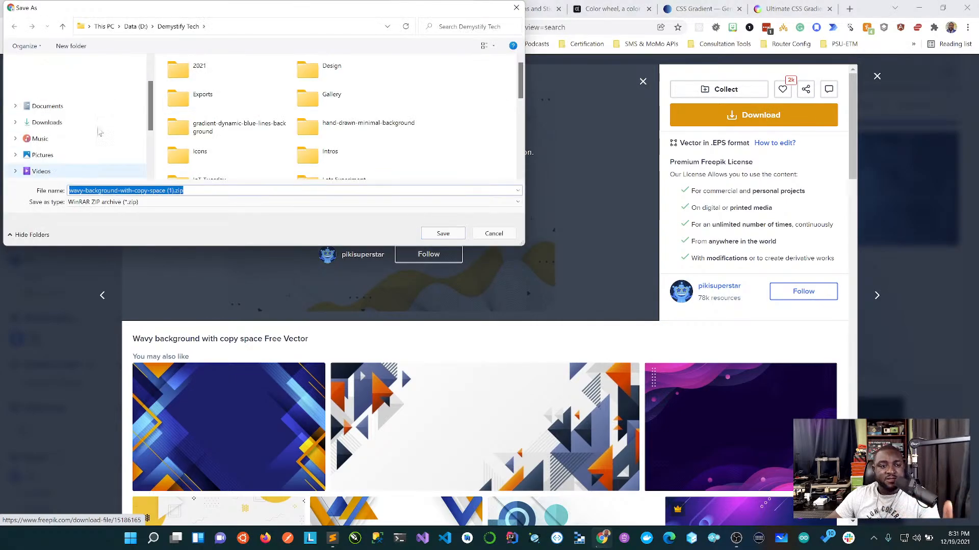
# Create a folder named "Show Assets" inside the Demystify Tech folder on drive D for the download
pyautogui.scroll(-2, 99, 132)
pyautogui.scroll(5, 81, 143)
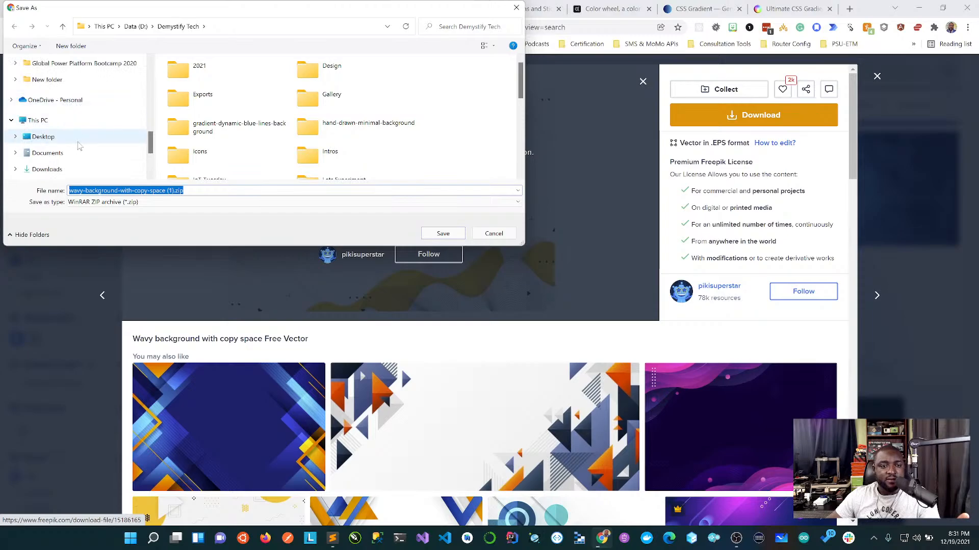
pyautogui.scroll(-1, 79, 146)
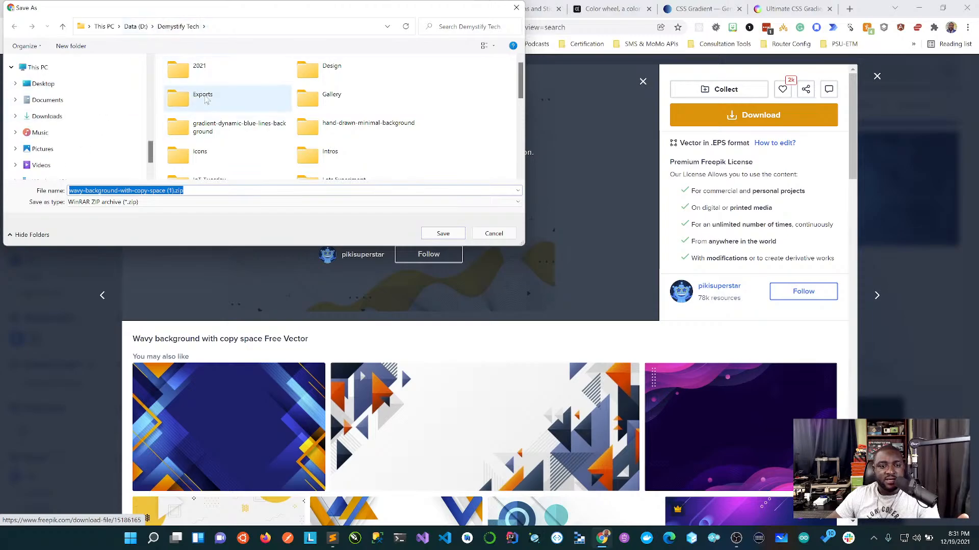
pyautogui.scroll(-2, 250, 130)
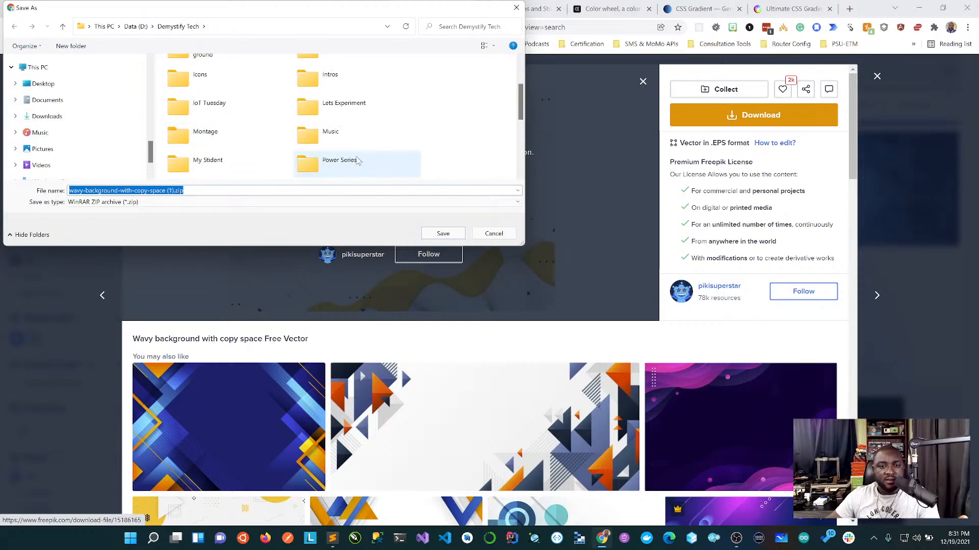
pyautogui.scroll(-5, 358, 161)
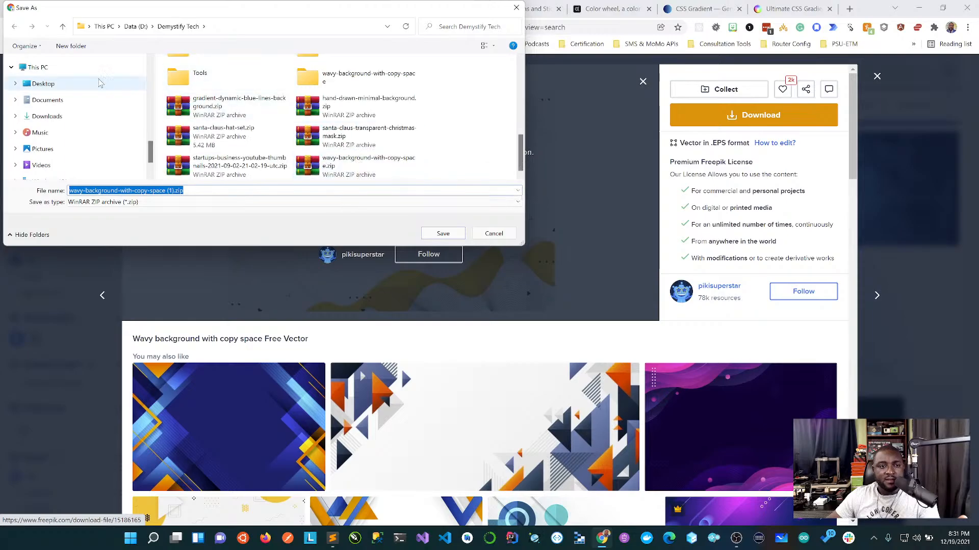
pyautogui.click(71, 46)
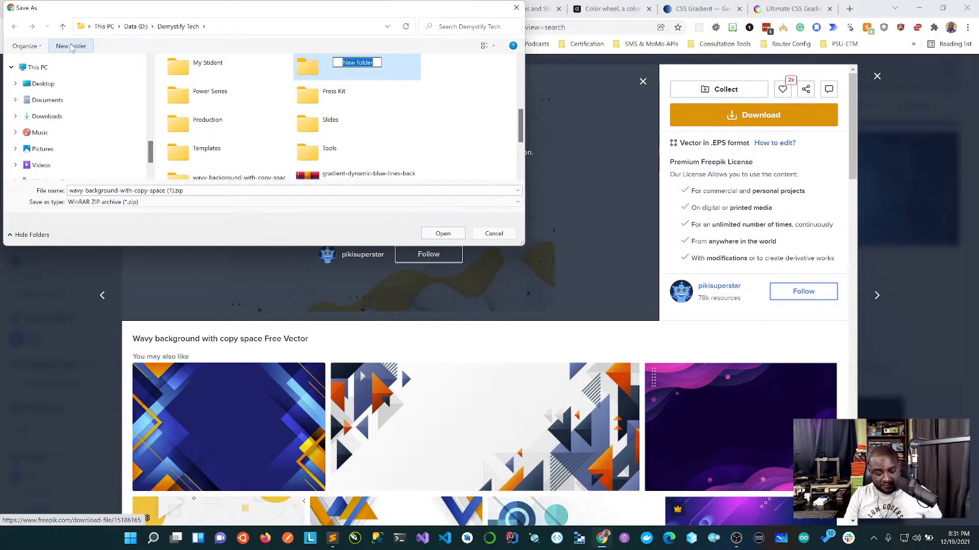
pyautogui.write('Show')
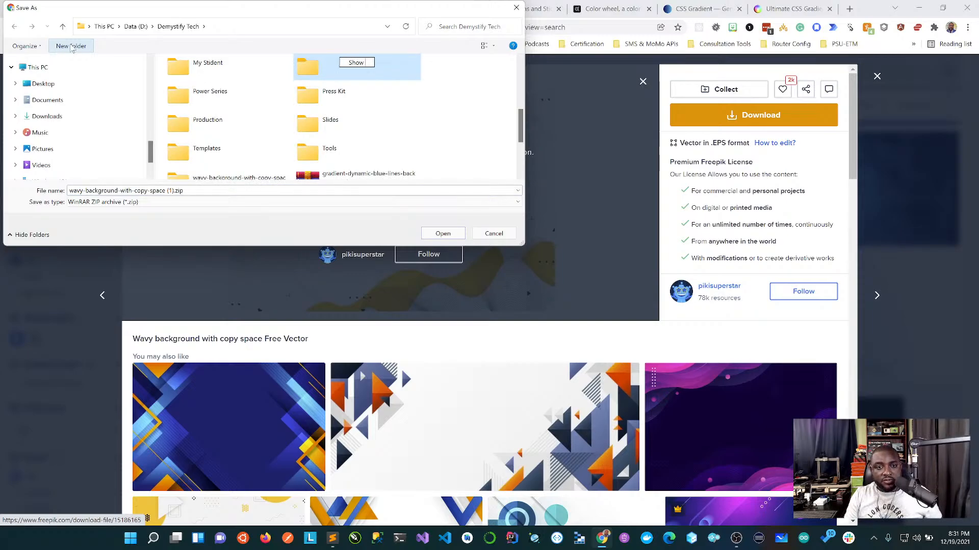
pyautogui.write(' Assets')
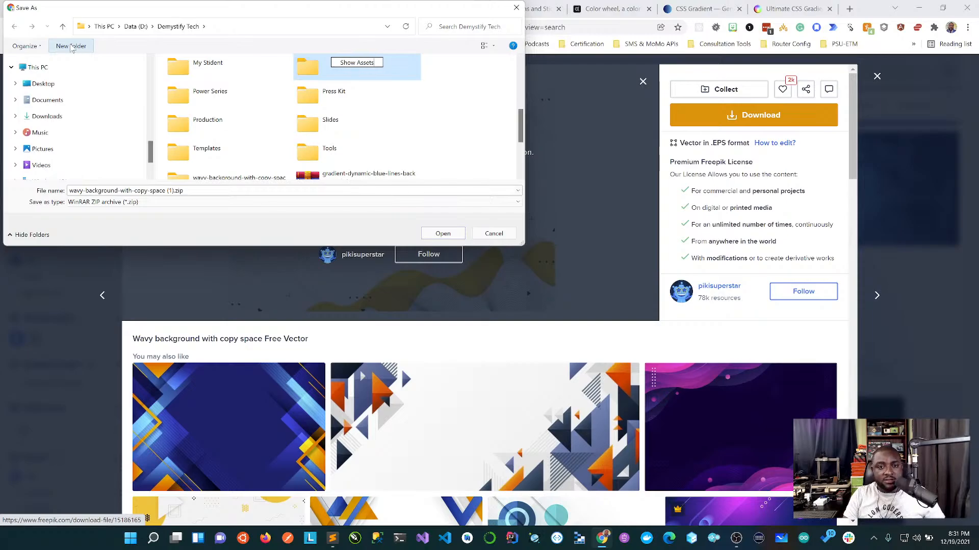
# Save the wavy background ZIP file in the Show Assets folder and close the image preview on Freepik
pyautogui.doubleClick(363, 72)
pyautogui.click(442, 233)
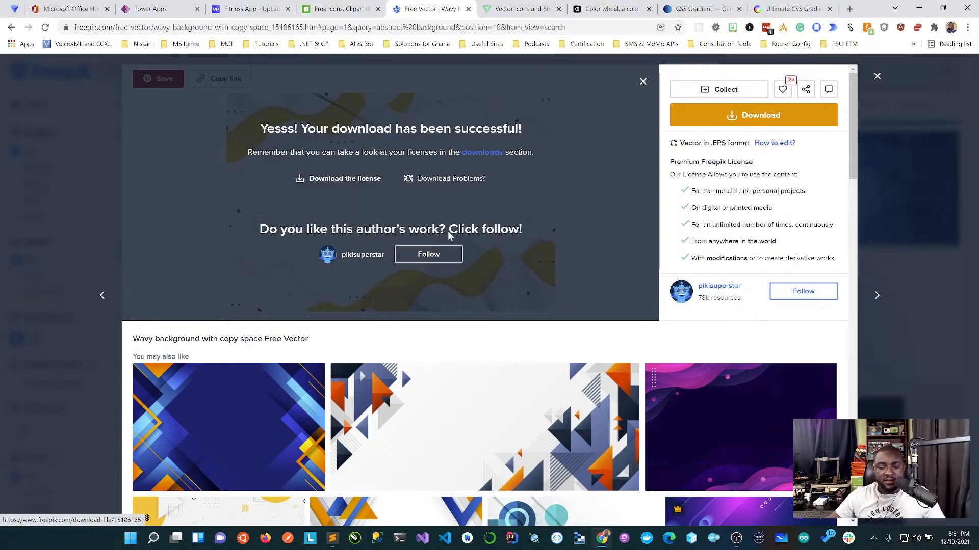
pyautogui.click(876, 77)
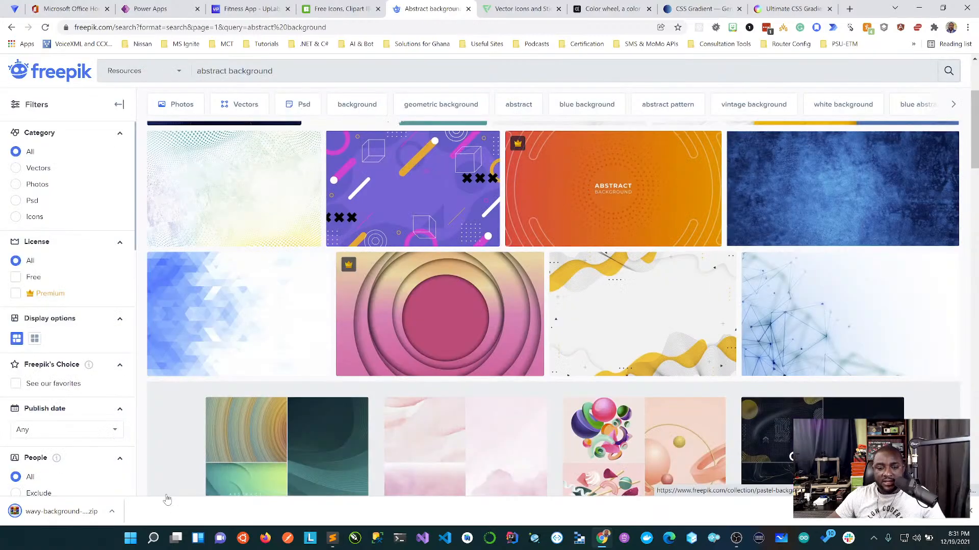
# Search Windows for "file" and open File Explorer
pyautogui.click(155, 542)
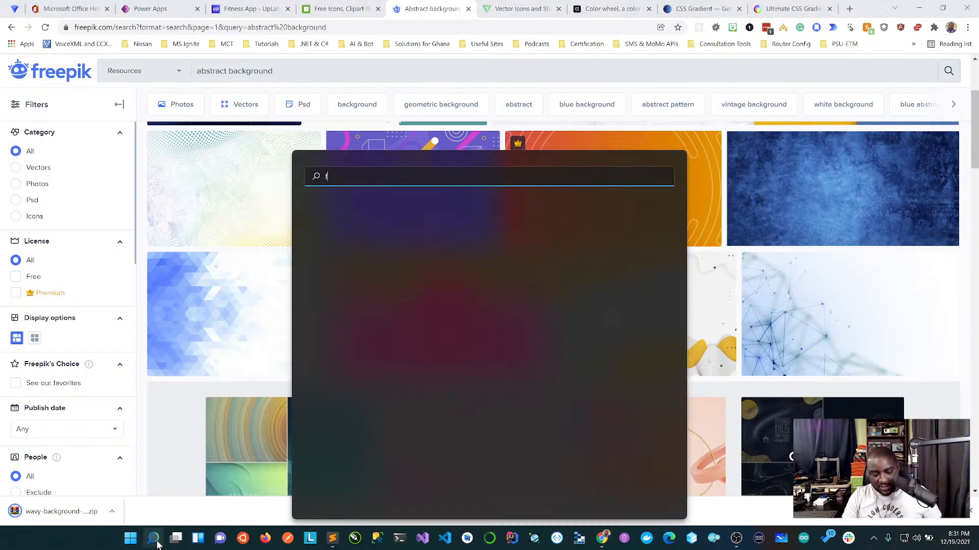
pyautogui.write('file')
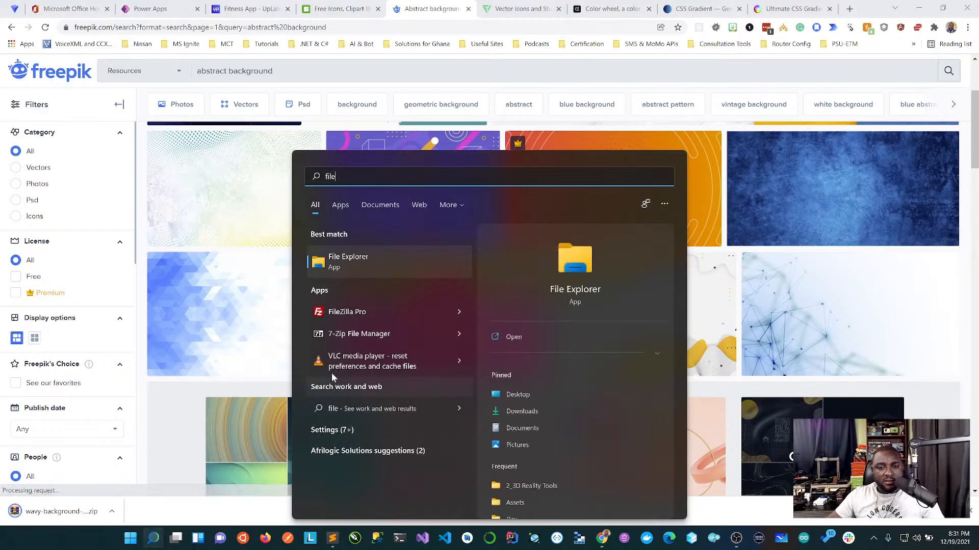
pyautogui.click(390, 265)
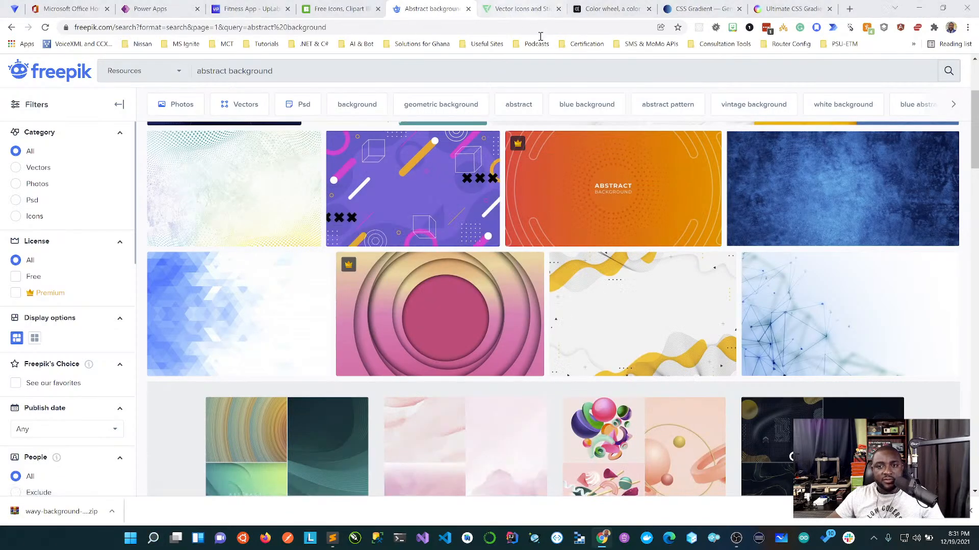
# Switch to the Flaticon site and search its icons for "fitness"
pyautogui.click(509, 7)
pyautogui.click(479, 230)
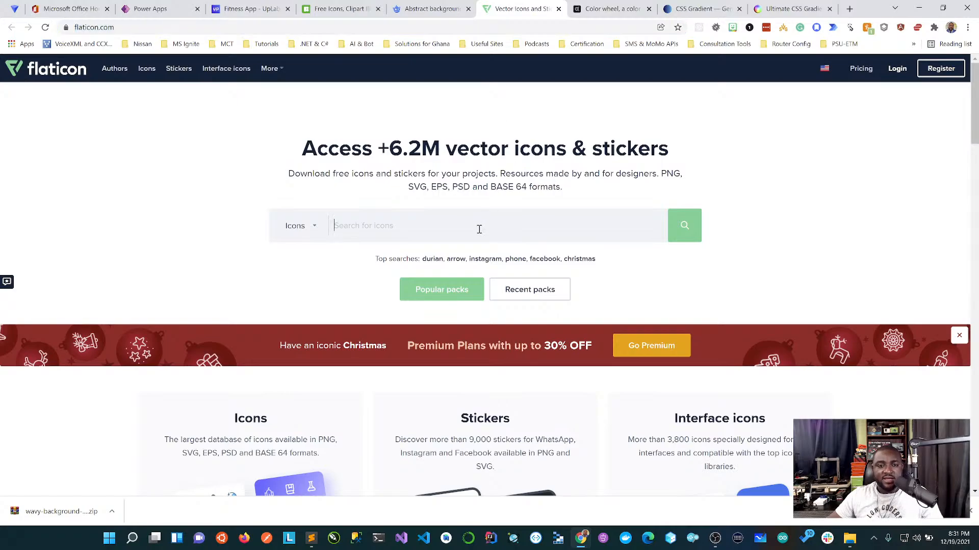
pyautogui.write('fitness')
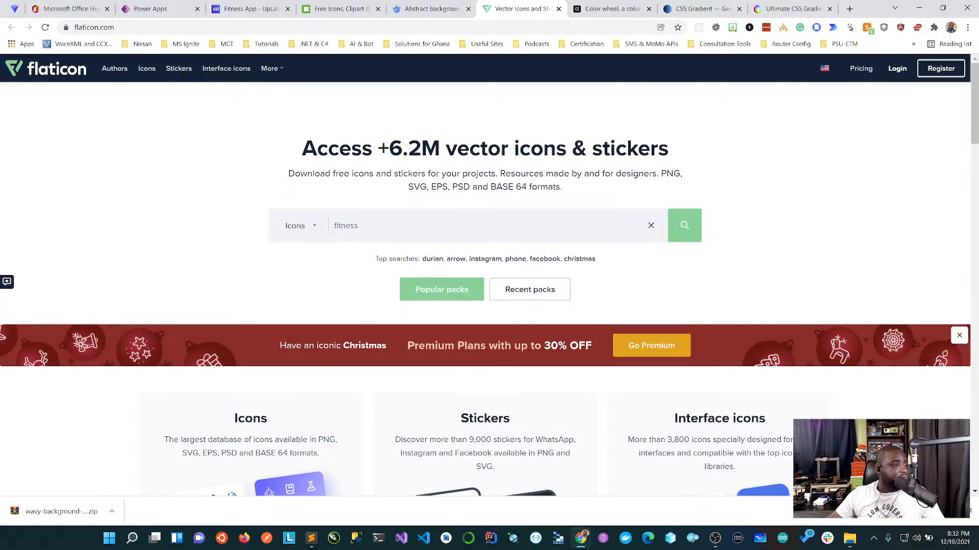
pyautogui.press('Return')
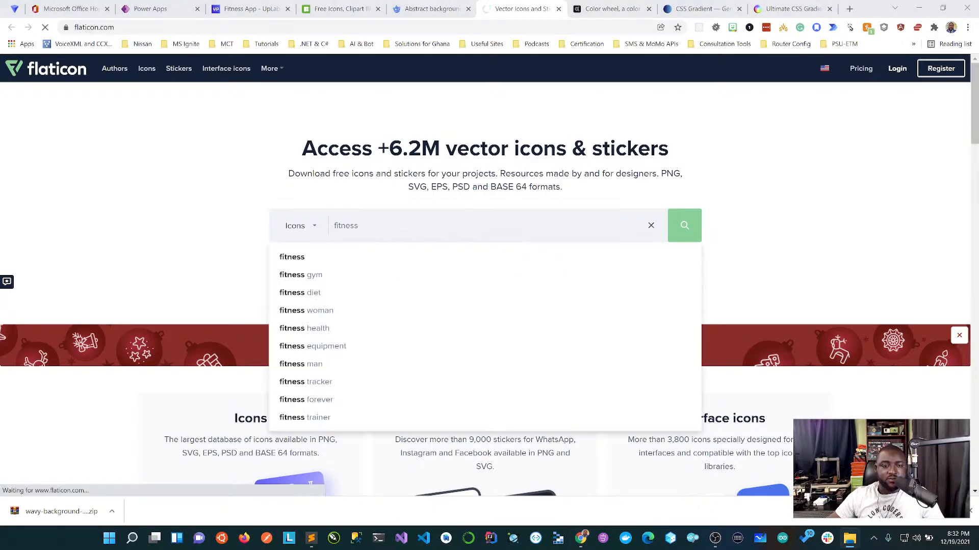
pyautogui.click(321, 256)
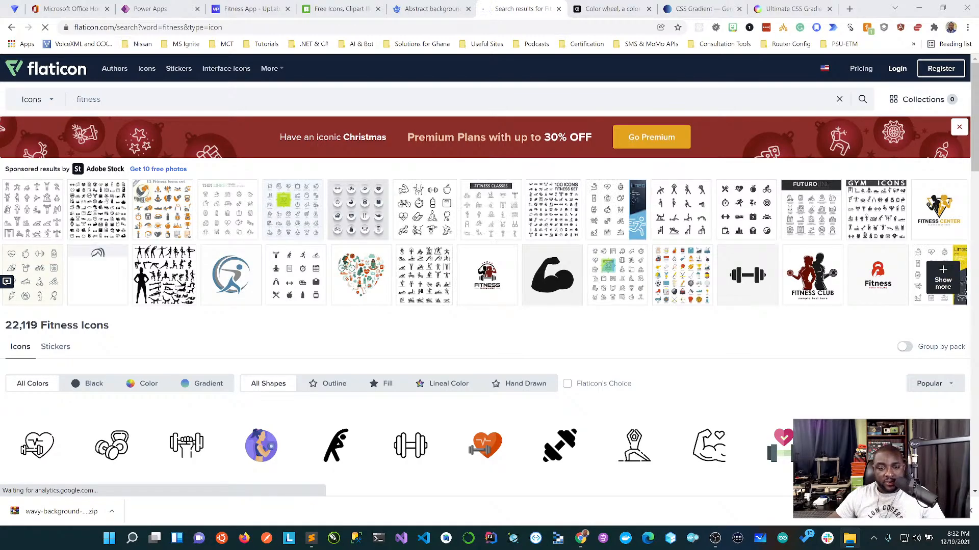
# Examine the first page of fitness icons down to its end for ones that suit the app
pyautogui.scroll(-3, 426, 295)
pyautogui.scroll(-2, 426, 296)
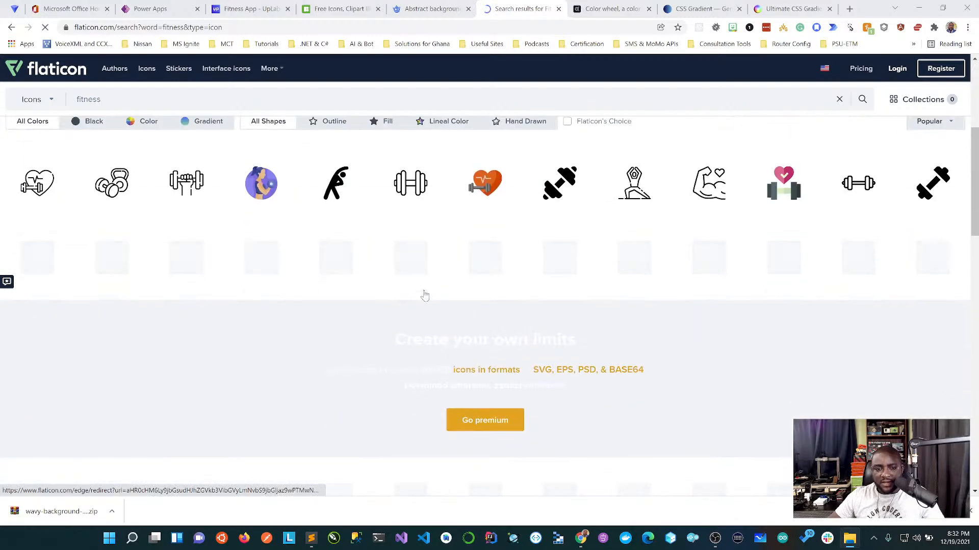
pyautogui.scroll(-2, 426, 295)
pyautogui.scroll(-5, 424, 296)
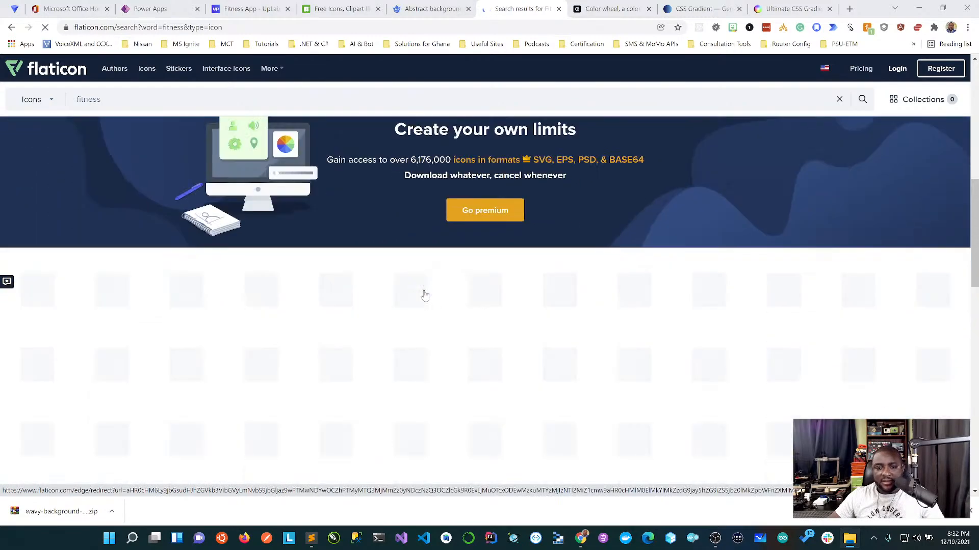
pyautogui.scroll(3, 424, 296)
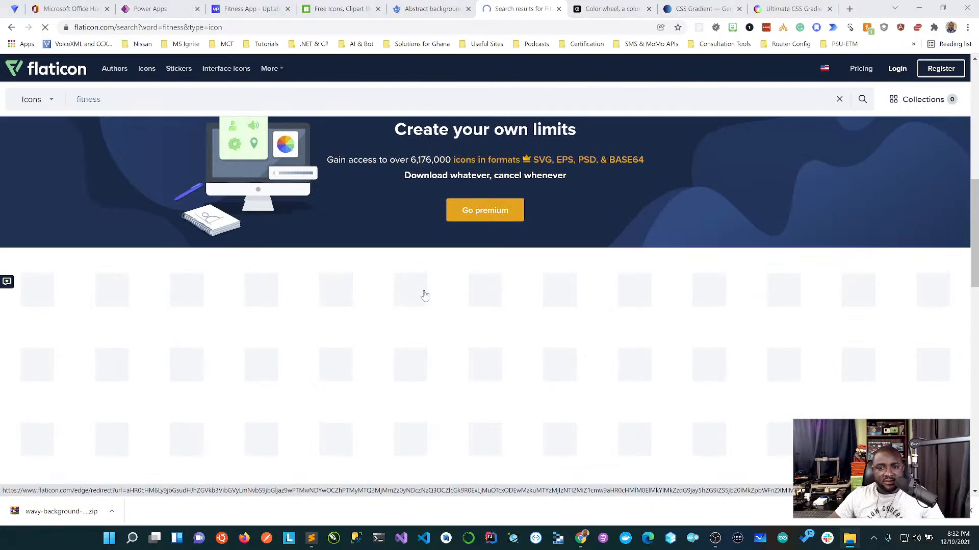
pyautogui.scroll(5, 425, 296)
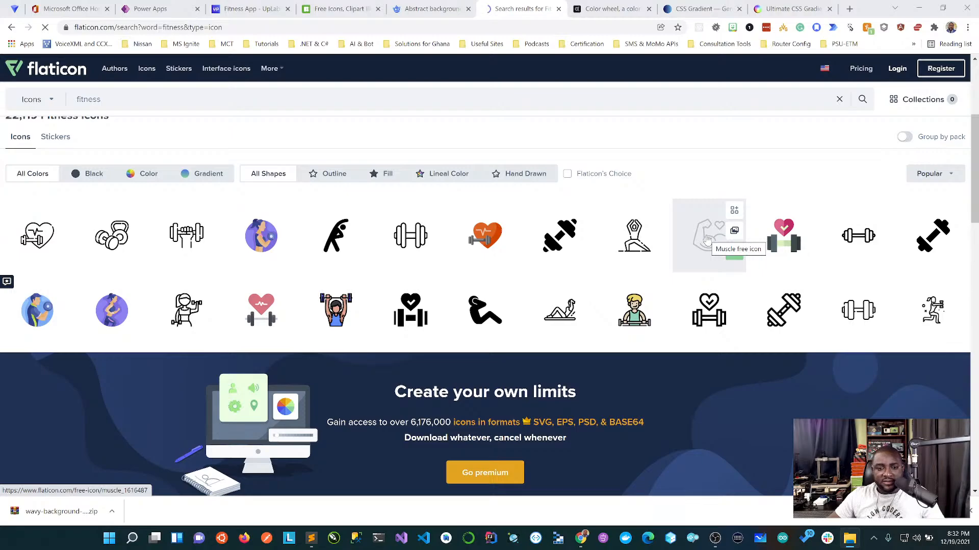
pyautogui.scroll(-6, 707, 239)
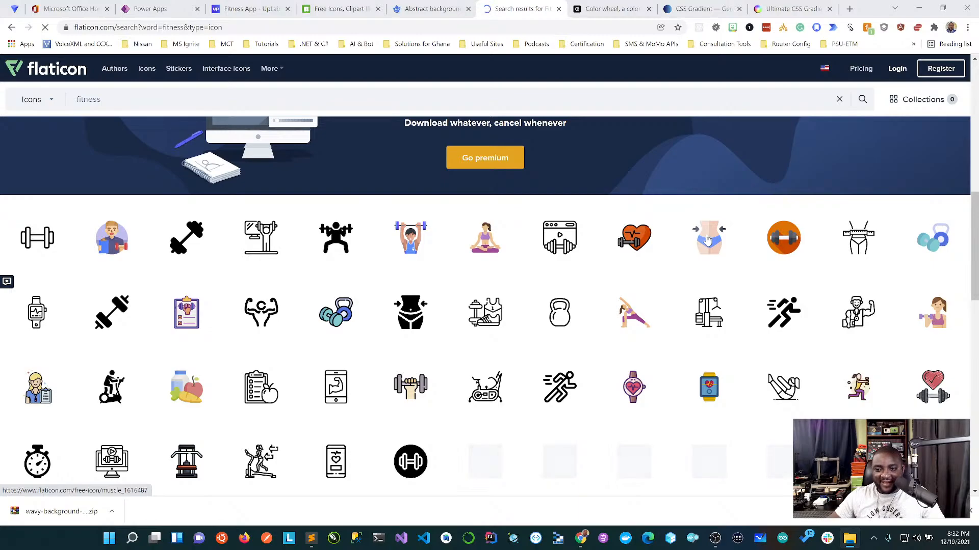
pyautogui.scroll(-2, 708, 240)
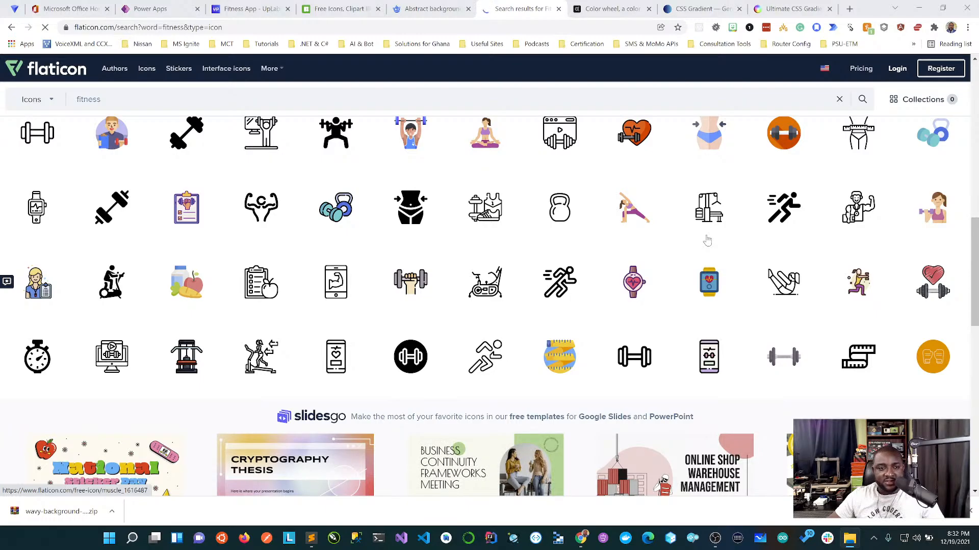
pyautogui.scroll(6, 707, 240)
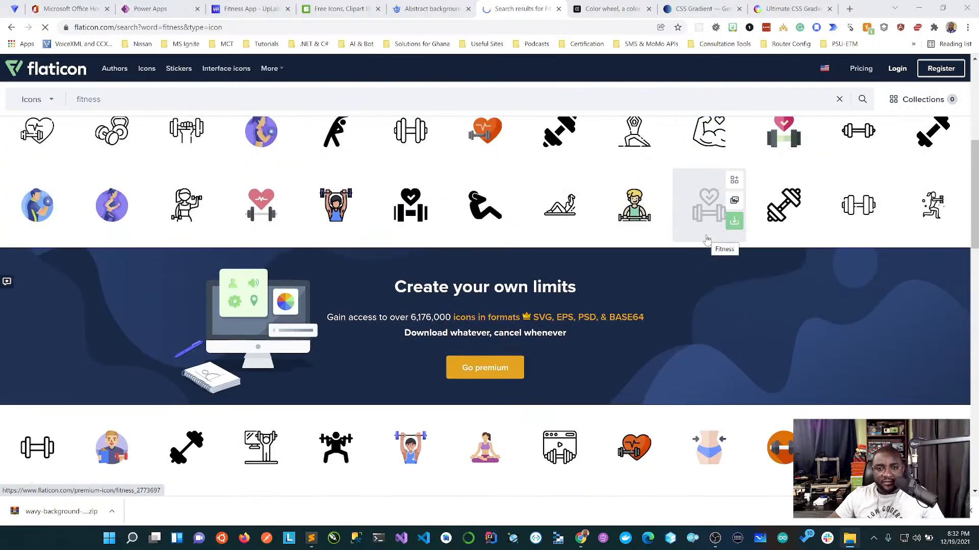
pyautogui.scroll(-4, 707, 240)
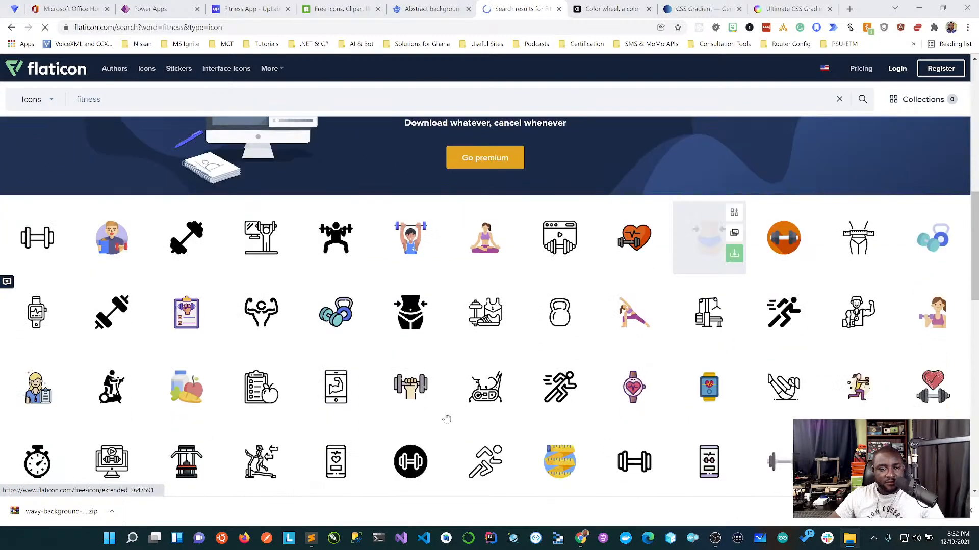
pyautogui.scroll(-1, 528, 389)
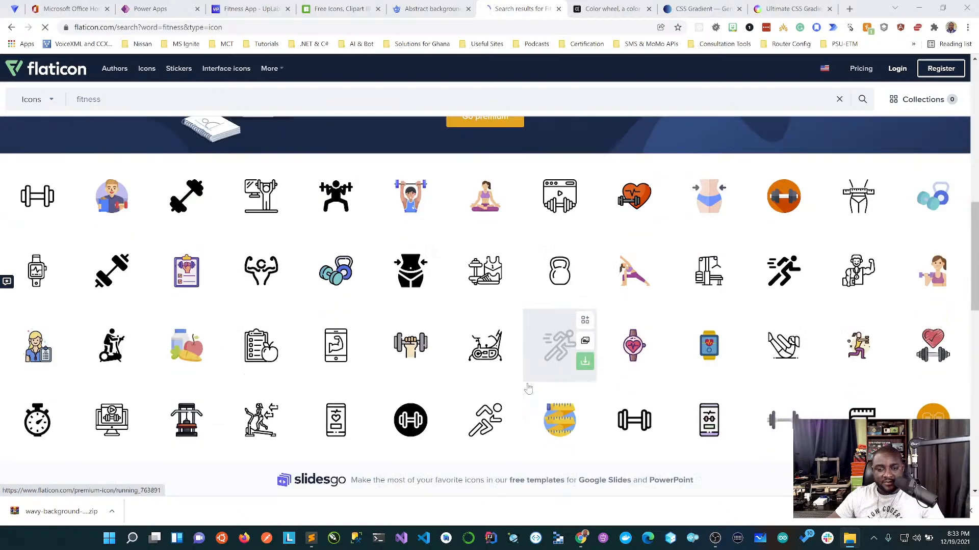
pyautogui.scroll(-10, 528, 389)
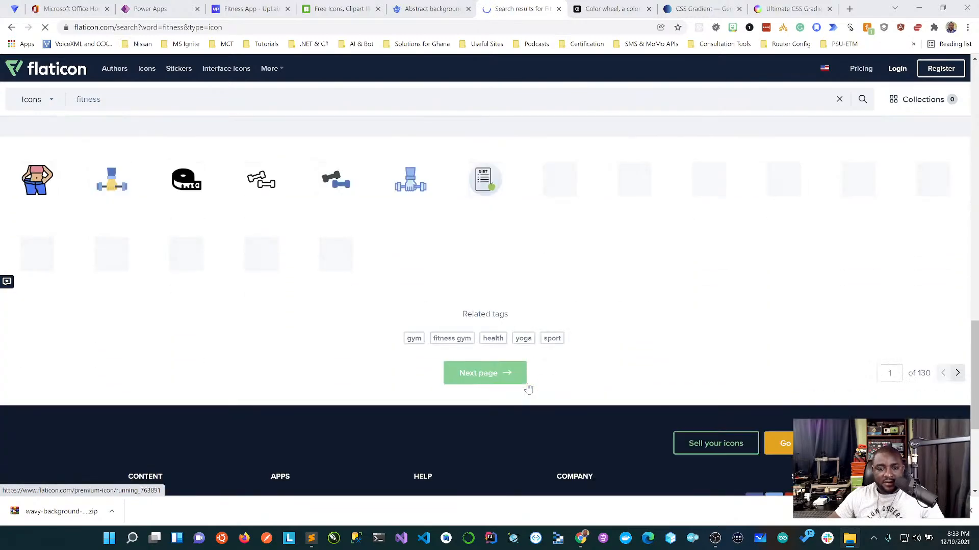
pyautogui.scroll(15, 528, 389)
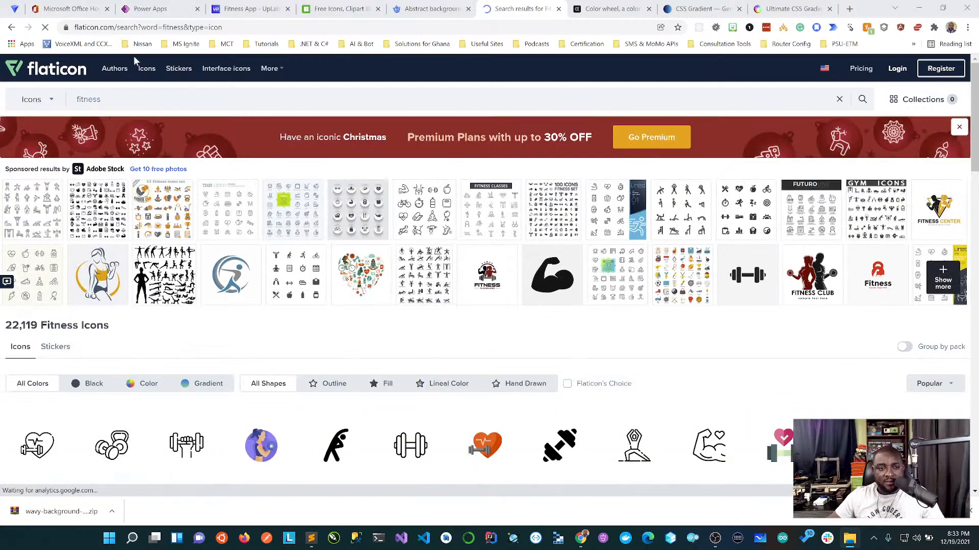
# Search Flaticon's icons for "health" instead and close the blank pop-up window
pyautogui.doubleClick(87, 98)
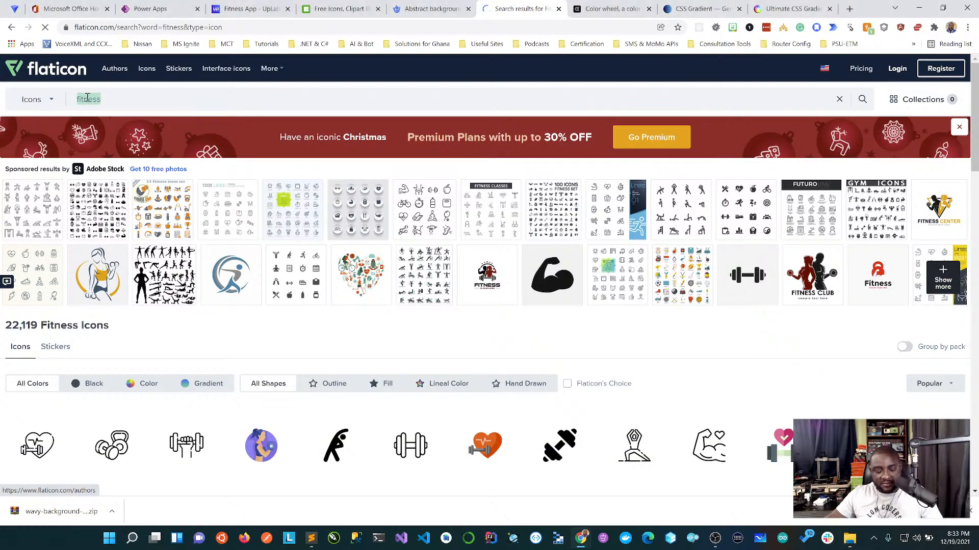
pyautogui.write('health')
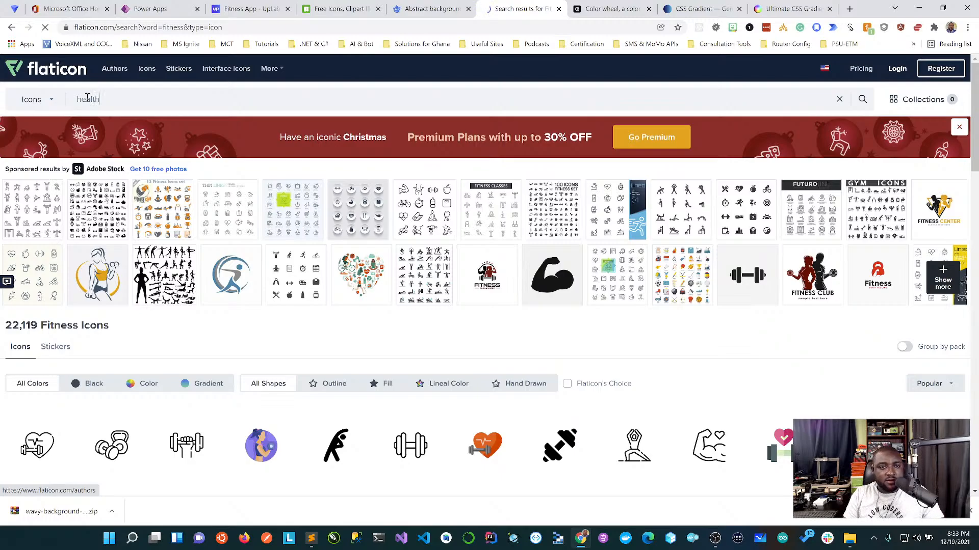
pyautogui.press('Return')
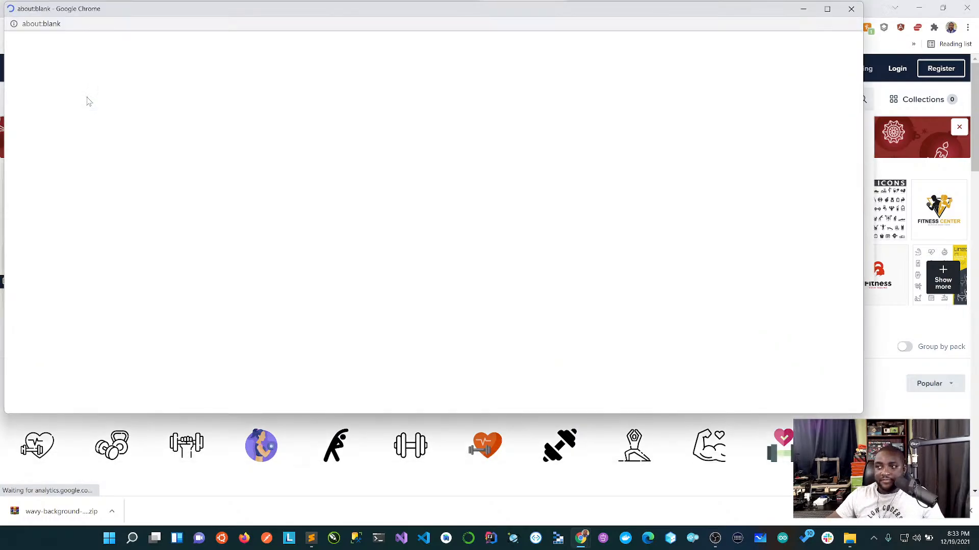
pyautogui.click(851, 8)
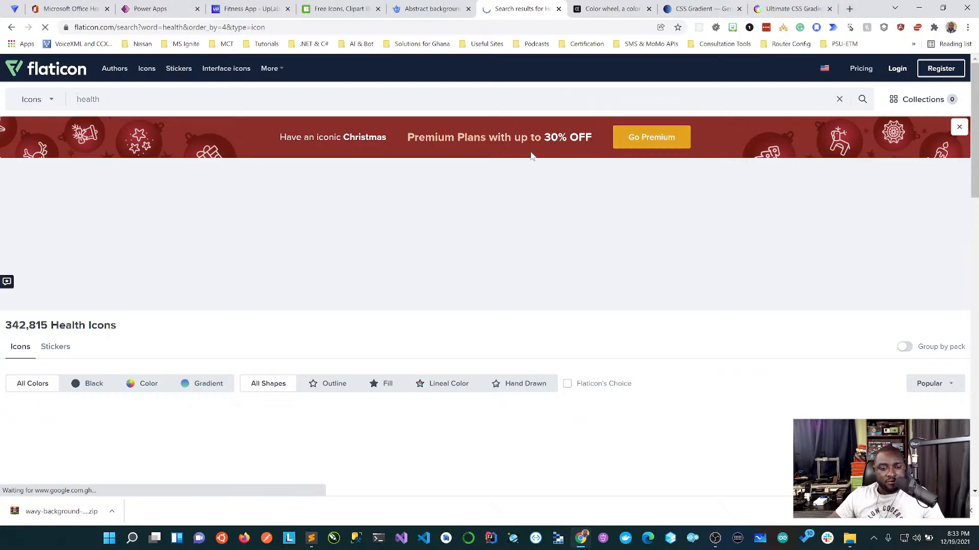
# Examine the health icon results for one that suits the fitness app
pyautogui.scroll(-2, 551, 236)
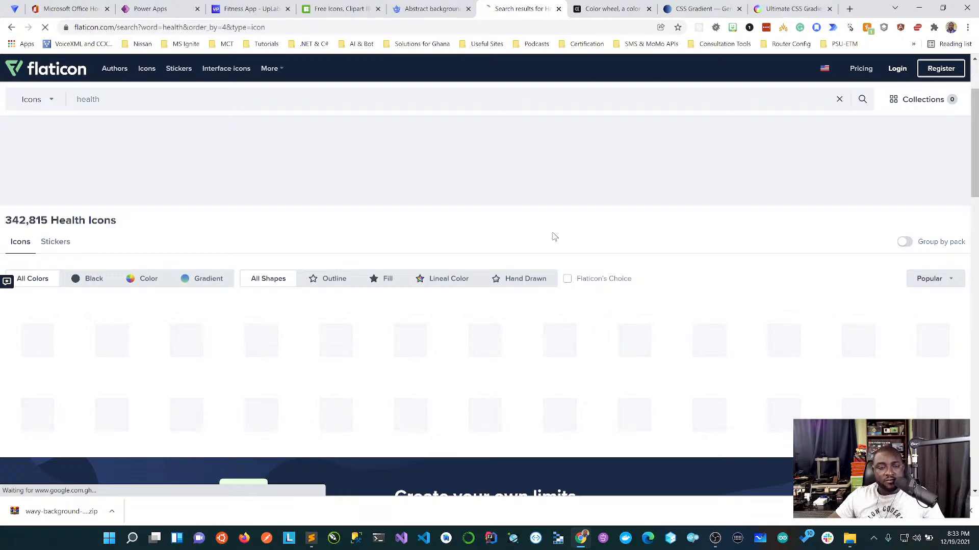
pyautogui.scroll(-2, 555, 237)
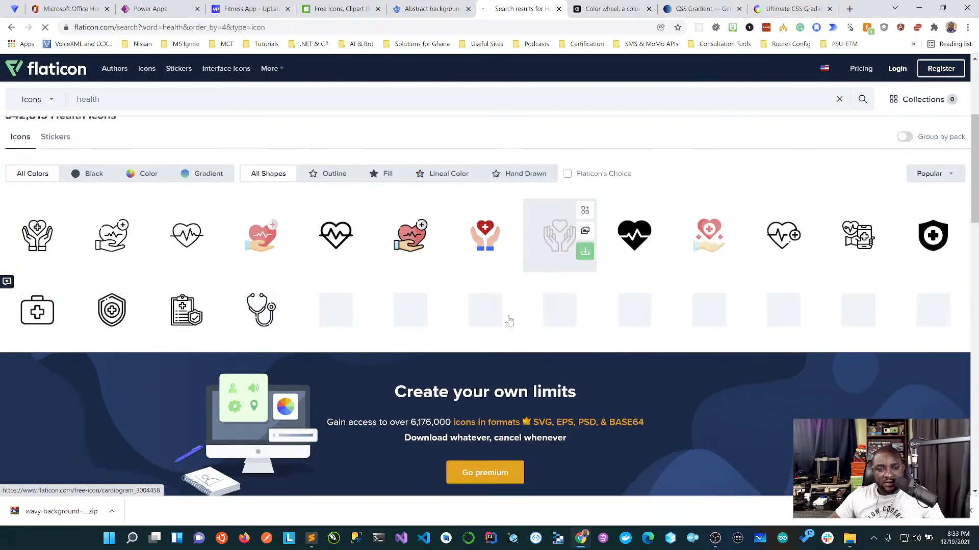
pyautogui.scroll(-8, 509, 322)
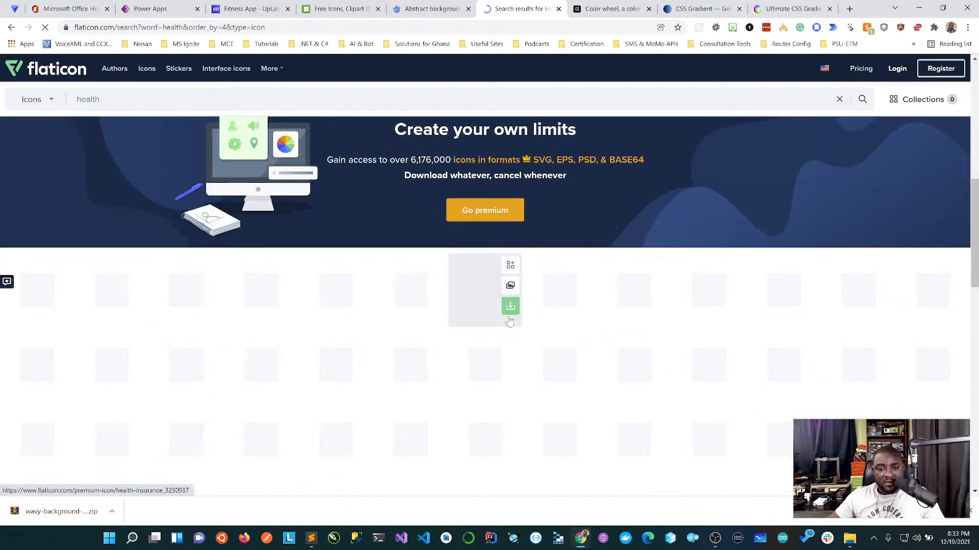
pyautogui.scroll(-6, 509, 321)
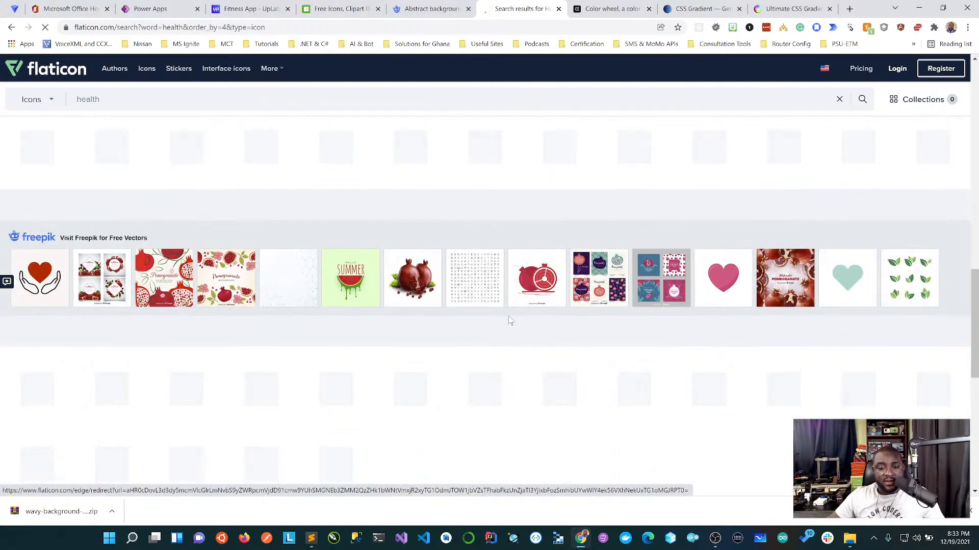
pyautogui.scroll(10, 510, 321)
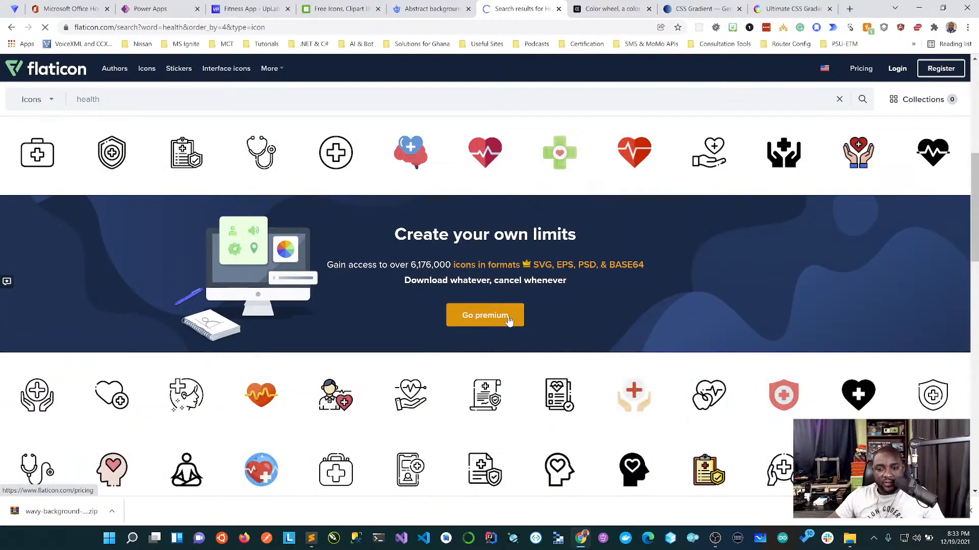
pyautogui.scroll(-2, 509, 320)
pyautogui.scroll(-3, 509, 320)
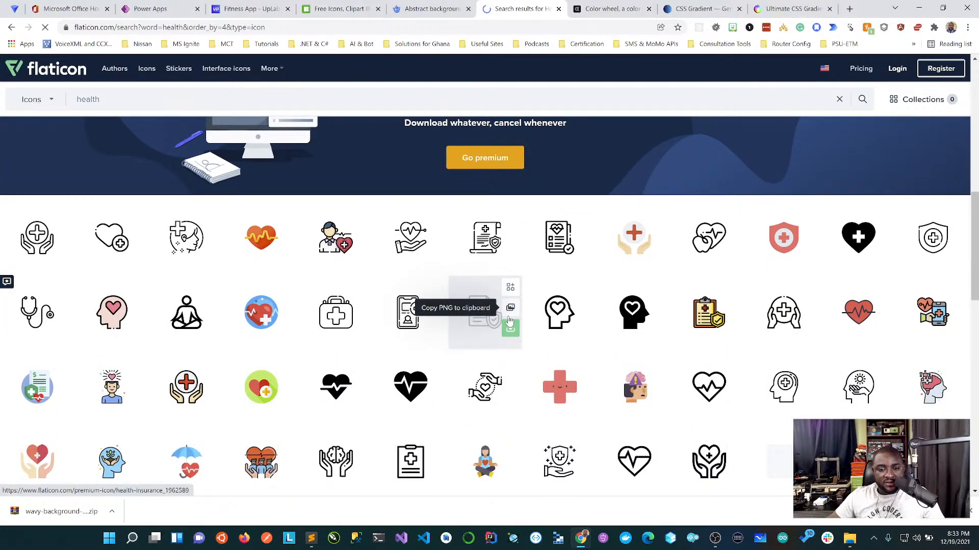
pyautogui.scroll(5, 509, 320)
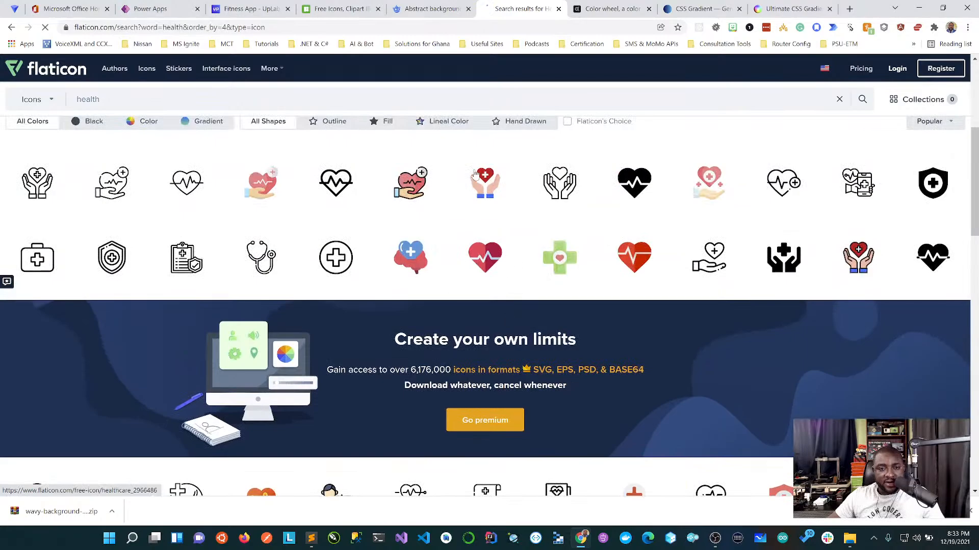
# Open the coloured Healthcare icon of a hand holding a heart with a plus badge and try to download it as SVG
pyautogui.moveTo(401, 189)
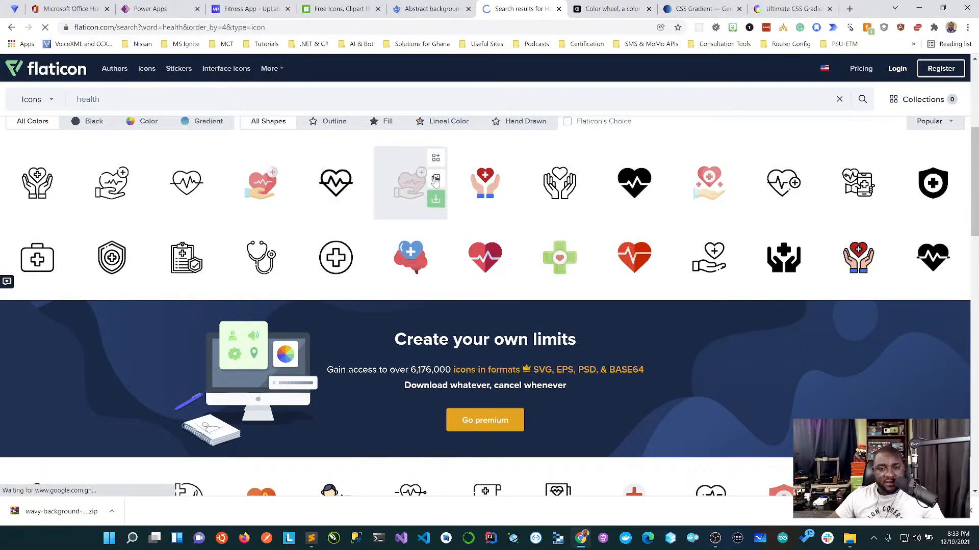
pyautogui.click(401, 189)
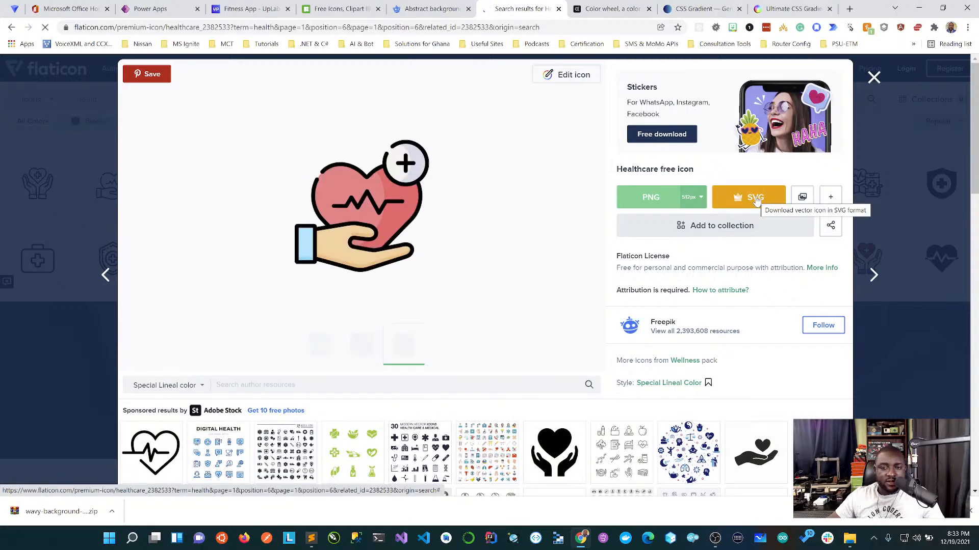
pyautogui.click(756, 199)
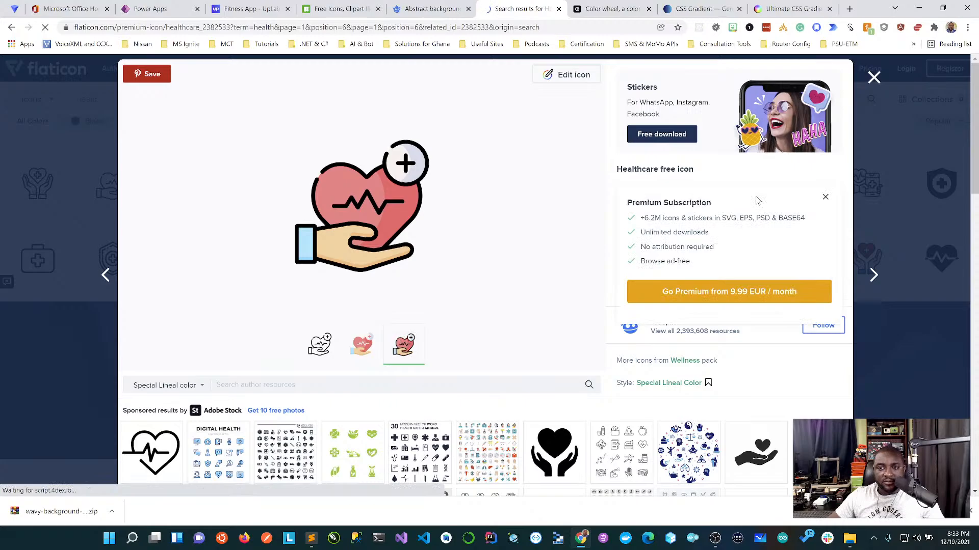
pyautogui.click(826, 197)
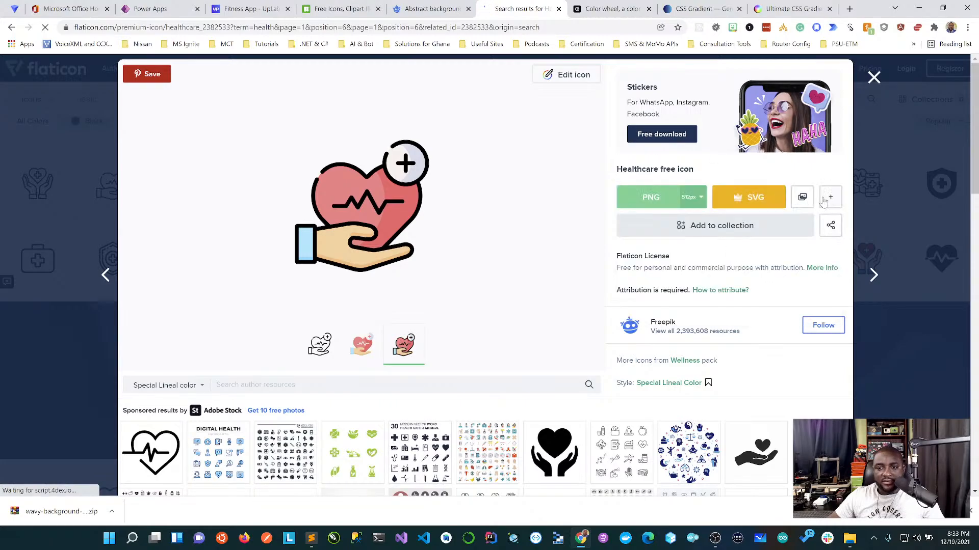
# Download the Healthcare icon as a free PNG, save it as healthcare.png in the Show Assets folder, and close the icon's details
pyautogui.click(641, 202)
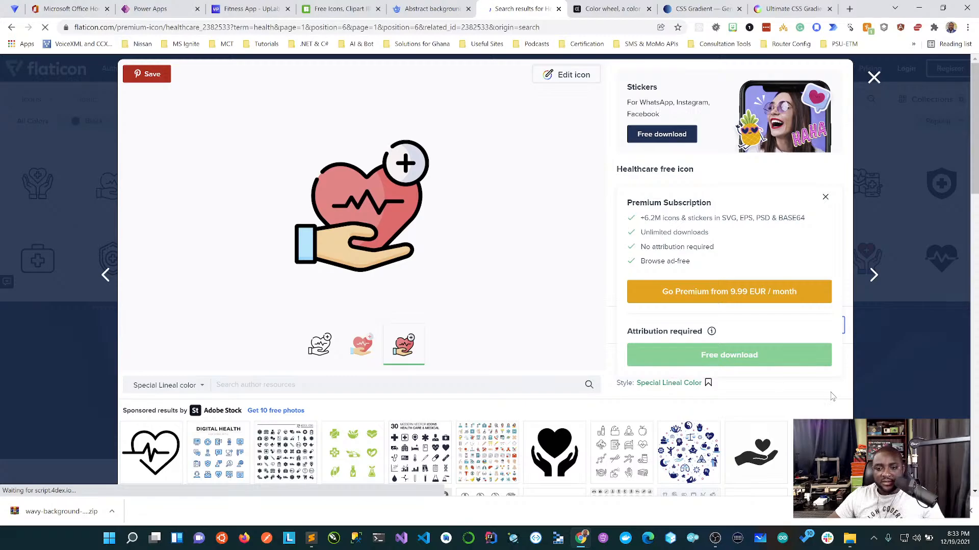
pyautogui.click(765, 356)
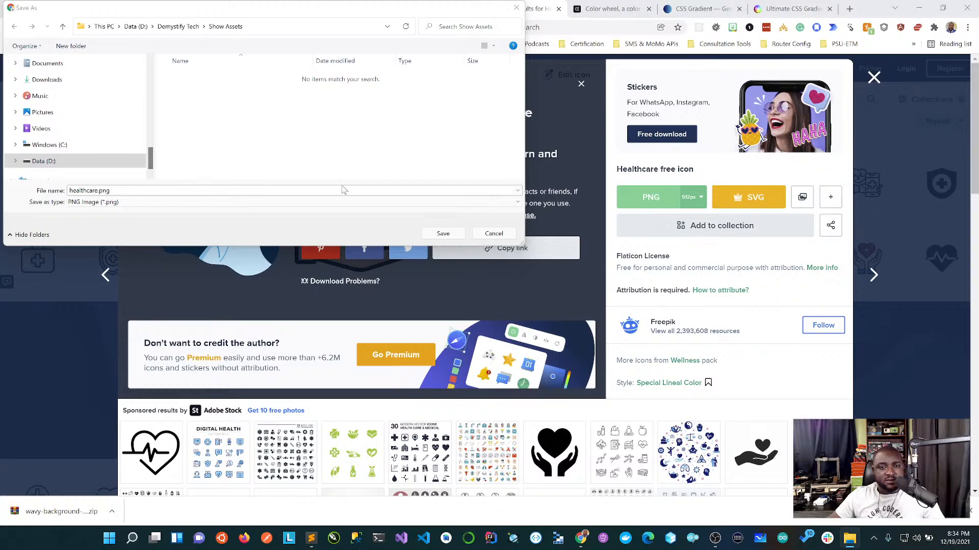
pyautogui.click(443, 233)
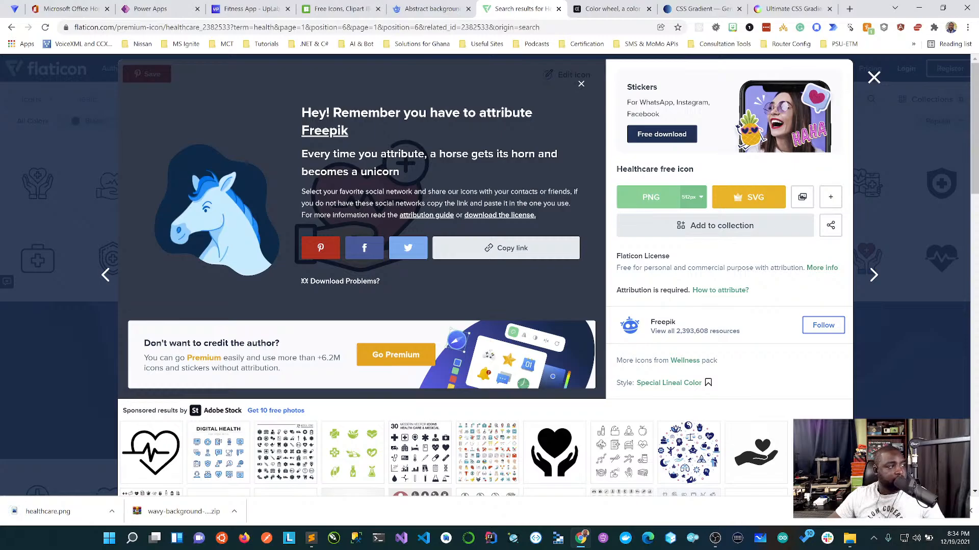
pyautogui.click(874, 77)
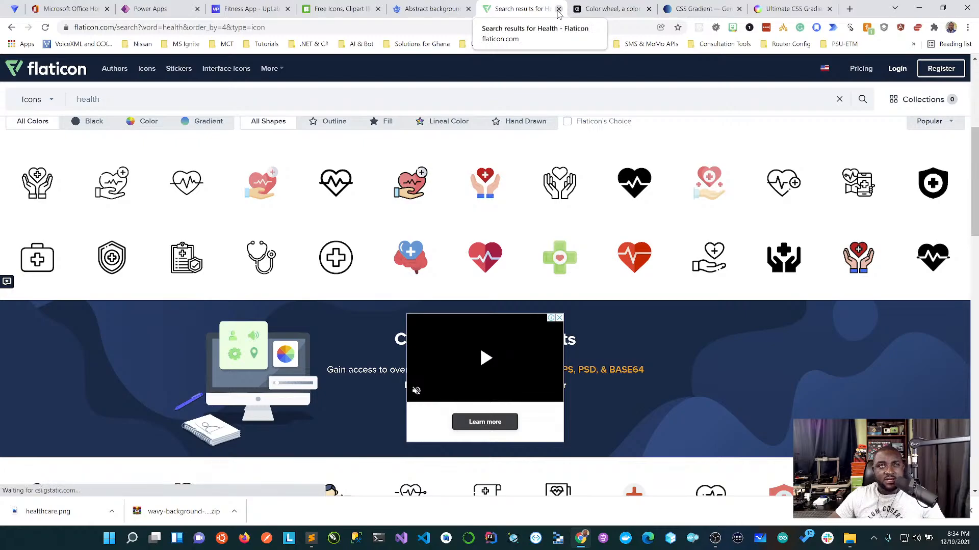
# Switch to File Explorer, open 5566879.jpg from the wavy-background-with-copy-space (1) folder and rotate it to portrait orientation
pyautogui.click(170, 8)
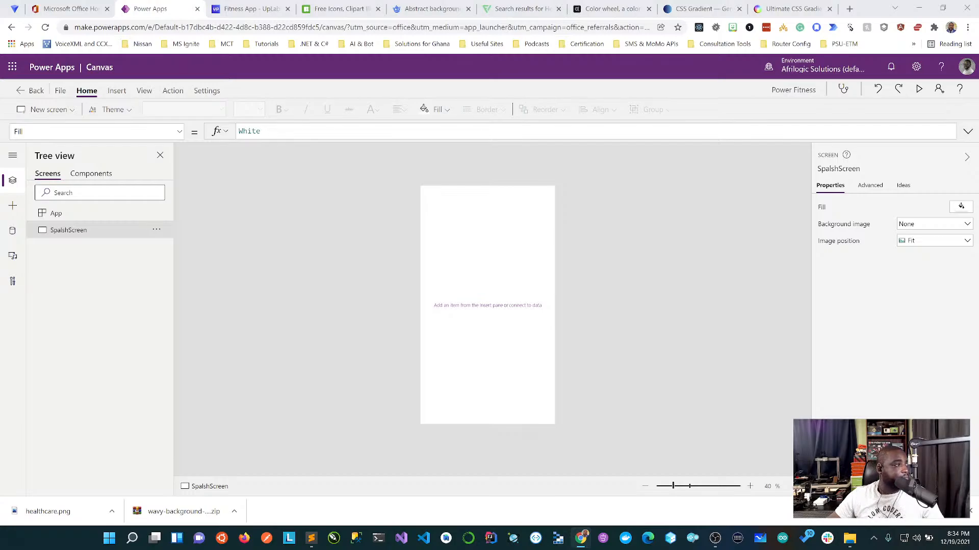
pyautogui.moveTo(0, 110)
pyautogui.mouseDown()
pyautogui.moveTo(300, 171)
pyautogui.moveTo(684, 182)
pyautogui.moveTo(574, 3)
pyautogui.mouseUp()
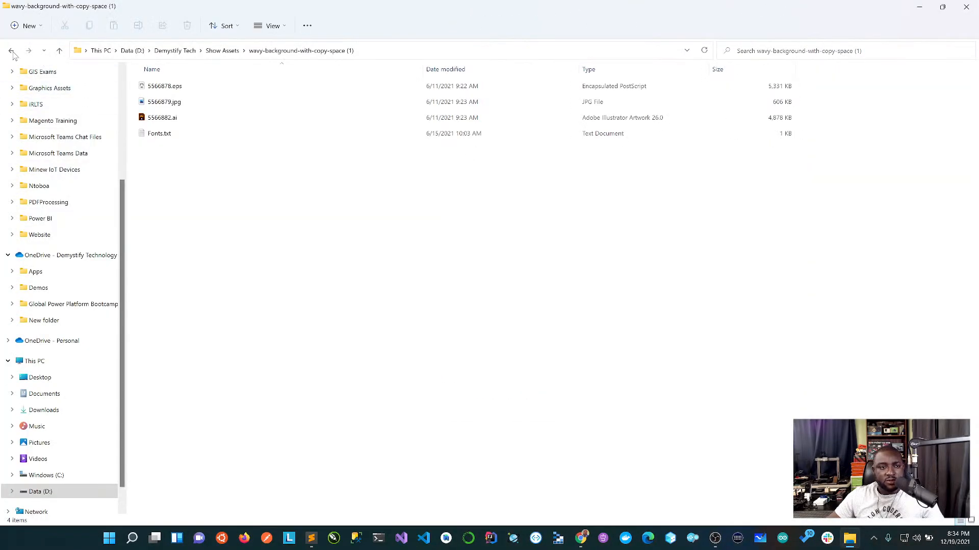
pyautogui.click(170, 101)
pyautogui.click(176, 102)
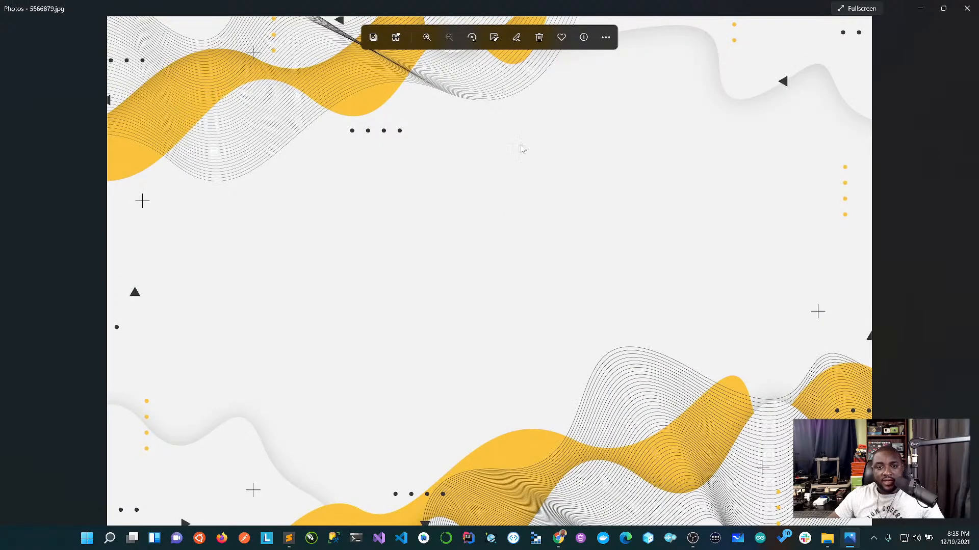
pyautogui.click(472, 37)
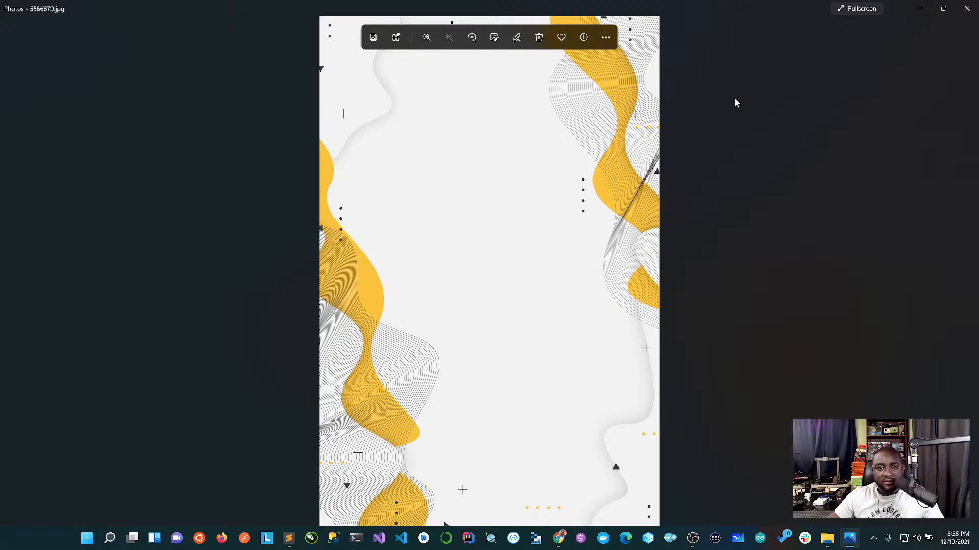
pyautogui.click(966, 9)
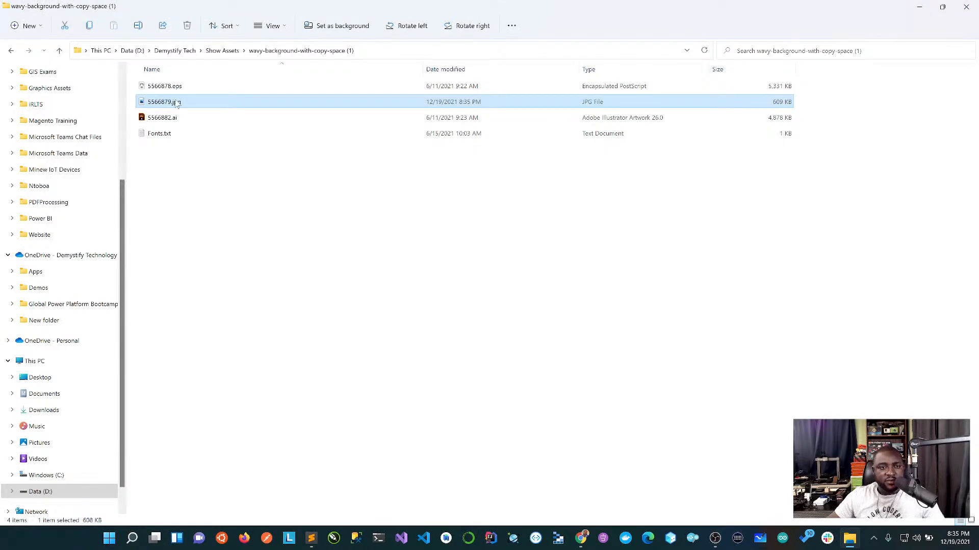
# Reopen 5566879.jpg to check its rotation, close it and return to Power Apps
pyautogui.doubleClick(177, 103)
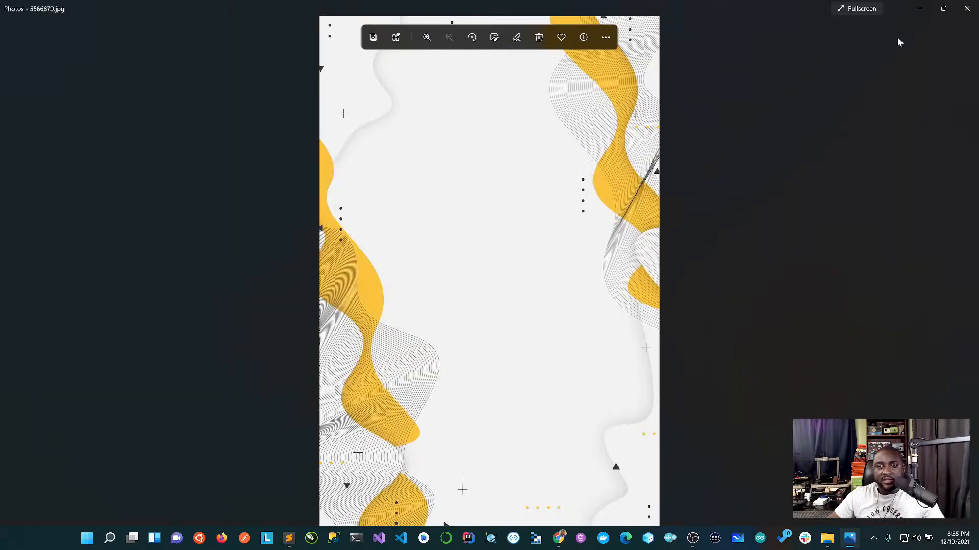
pyautogui.click(967, 8)
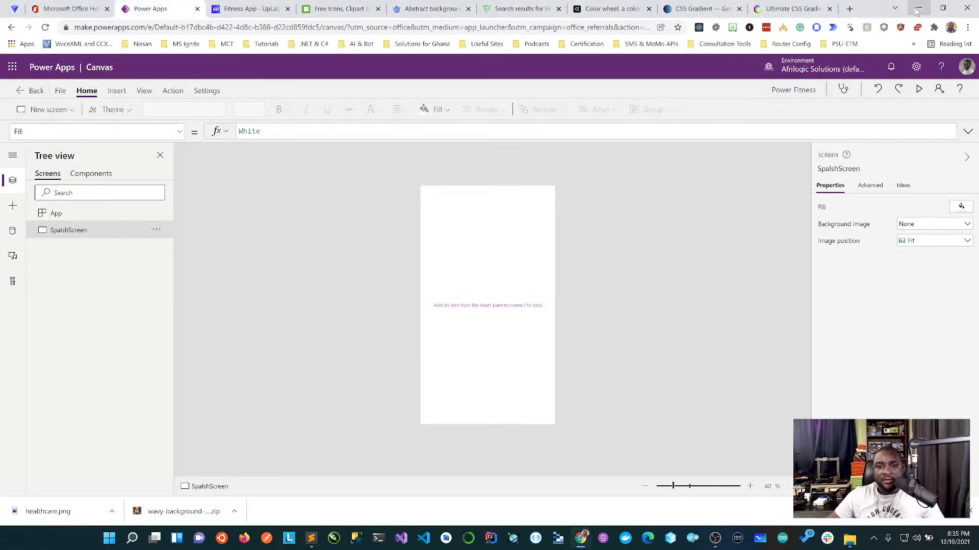
pyautogui.hotkey('alt', 'Tab')
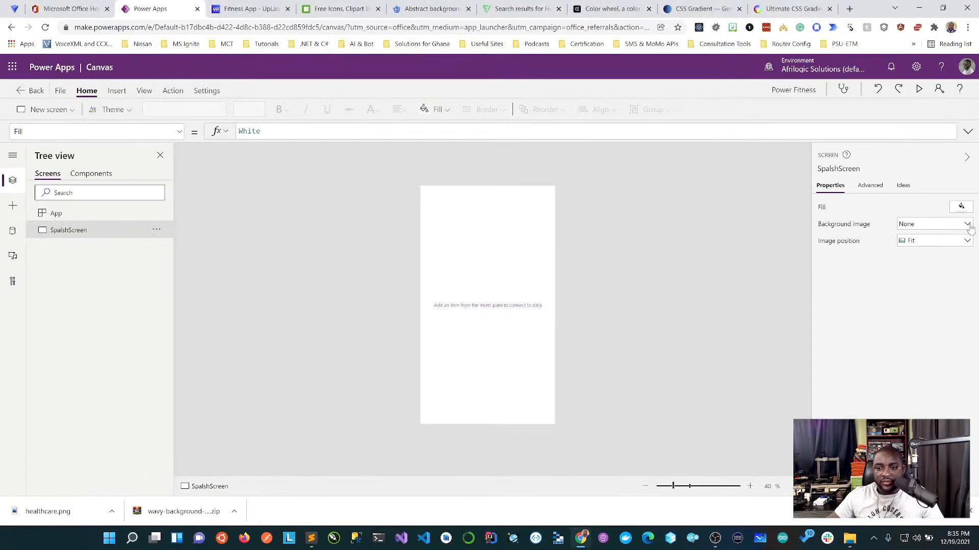
# Start adding a background image file to the splash screen and browse to Demystify Tech > Show Assets > wavy-background-with-copy-space (1)
pyautogui.click(967, 226)
pyautogui.click(928, 235)
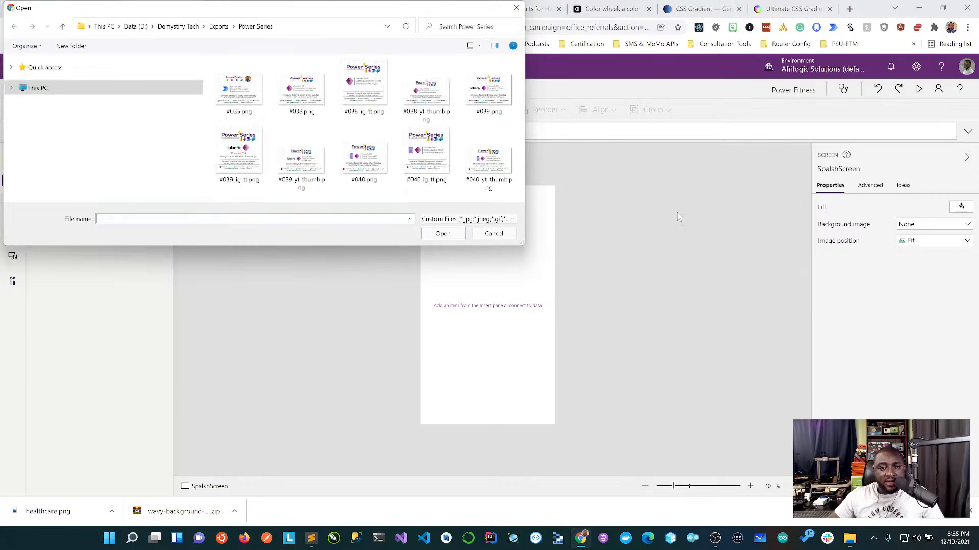
pyautogui.click(178, 26)
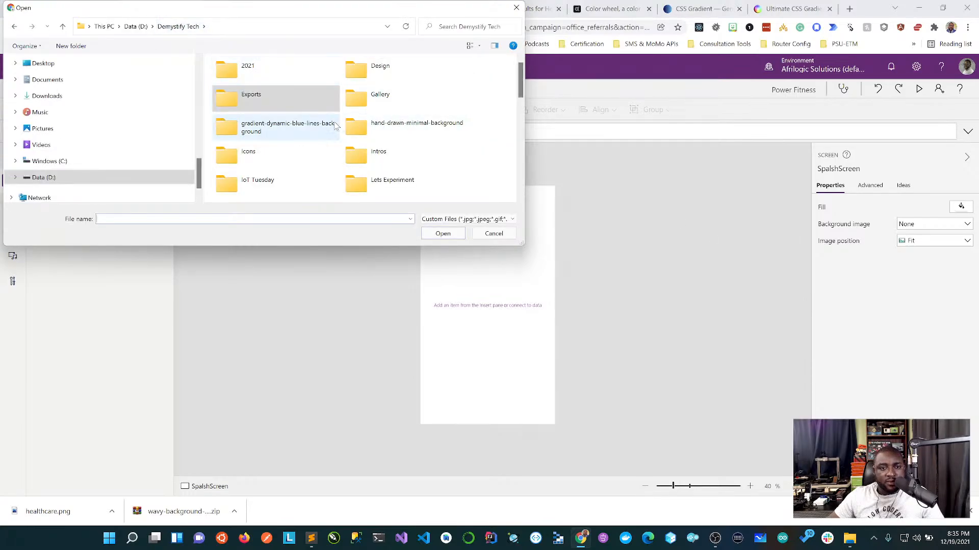
pyautogui.click(391, 152)
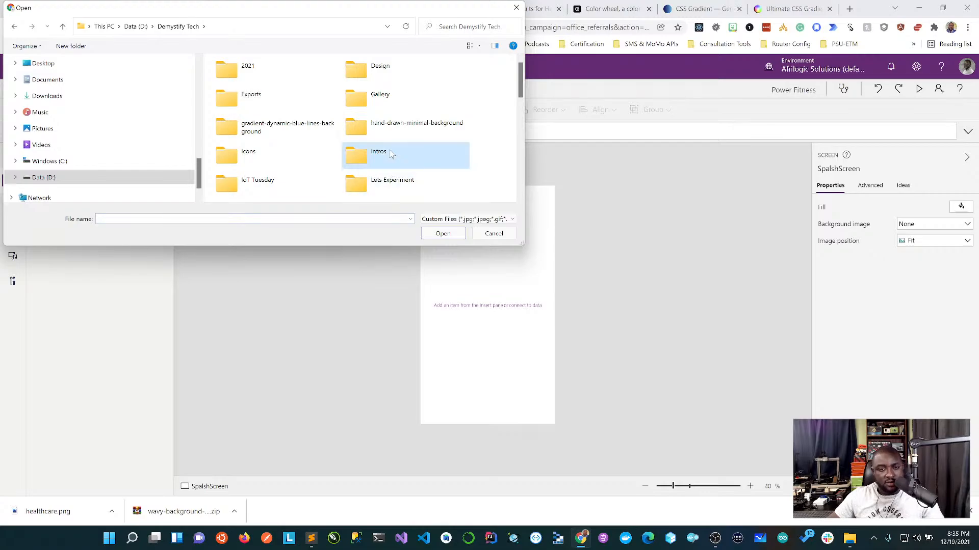
pyautogui.press('p')
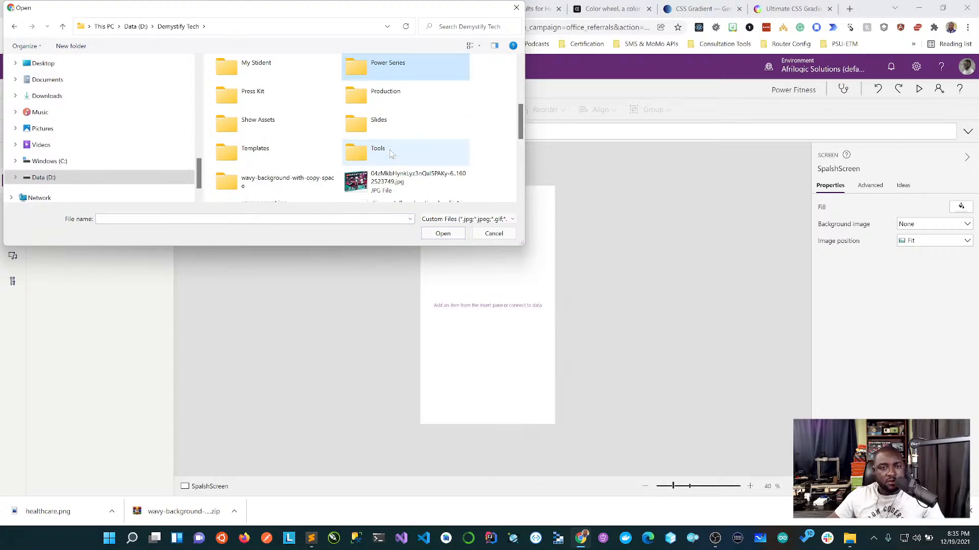
pyautogui.click(284, 119)
pyautogui.doubleClick(284, 118)
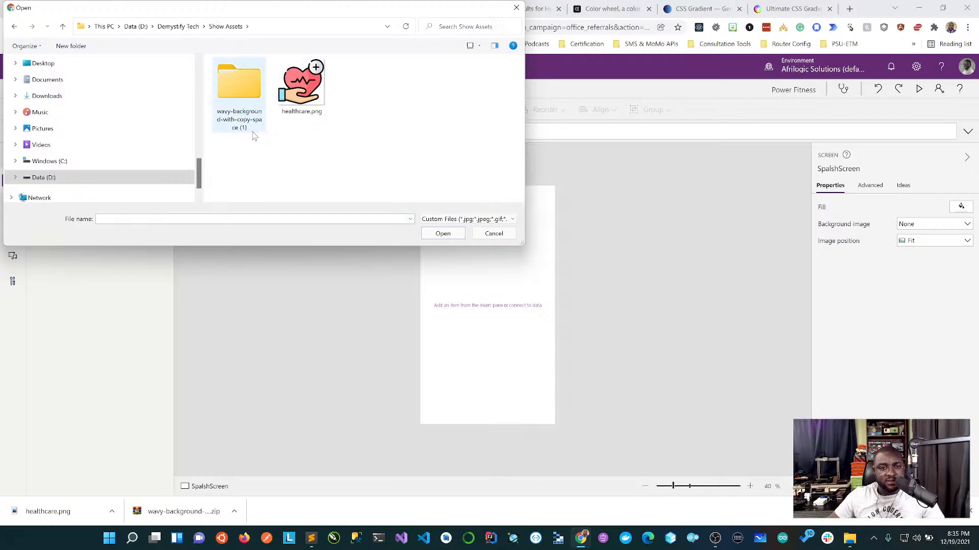
pyautogui.click(230, 84)
pyautogui.doubleClick(231, 84)
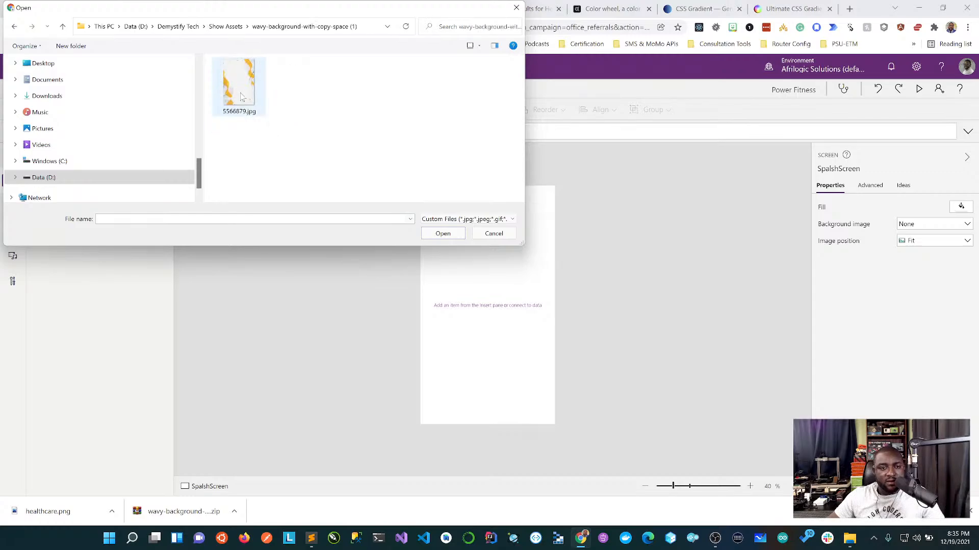
# Rename 5566879.jpg as bg.jpg and load it as the splash screen's background image
pyautogui.click(240, 92)
pyautogui.doubleClick(115, 218)
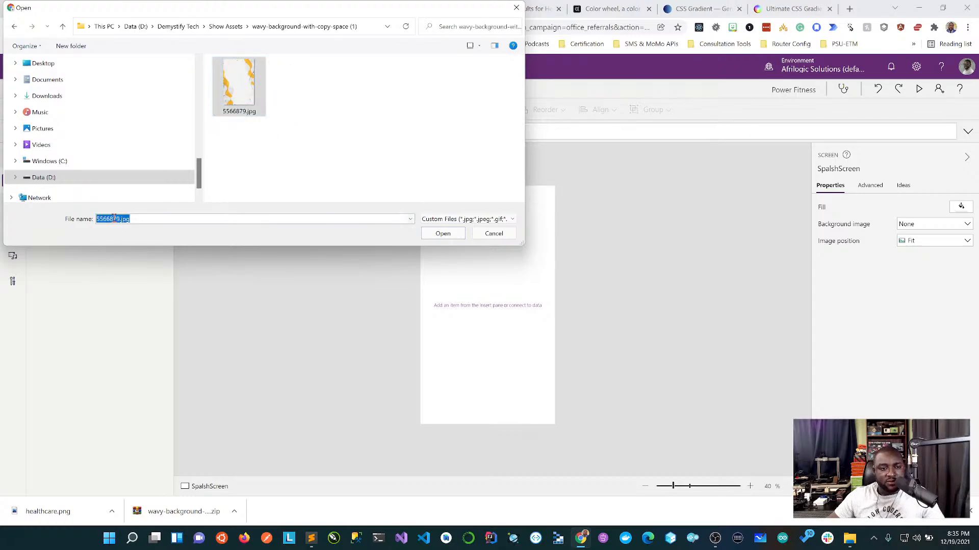
pyautogui.doubleClick(240, 92)
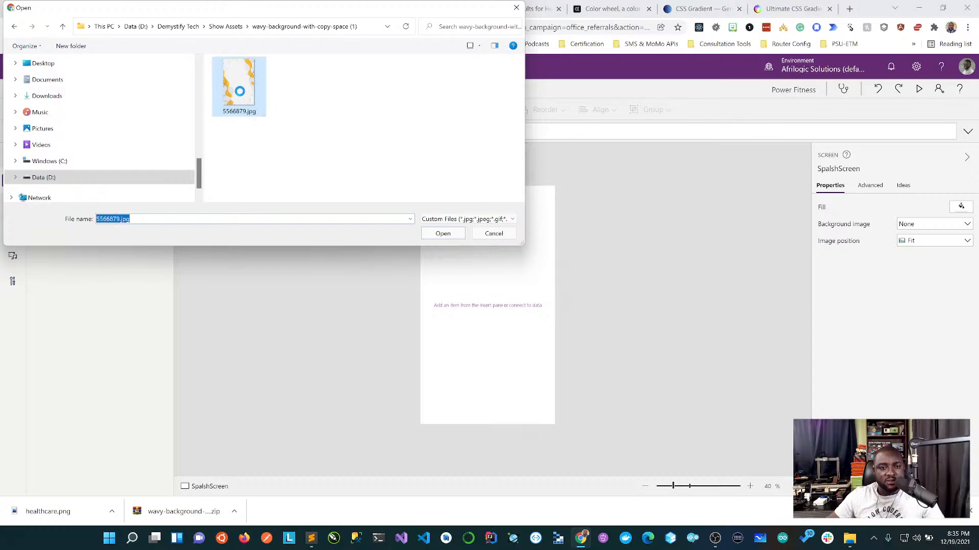
pyautogui.rightClick(240, 92)
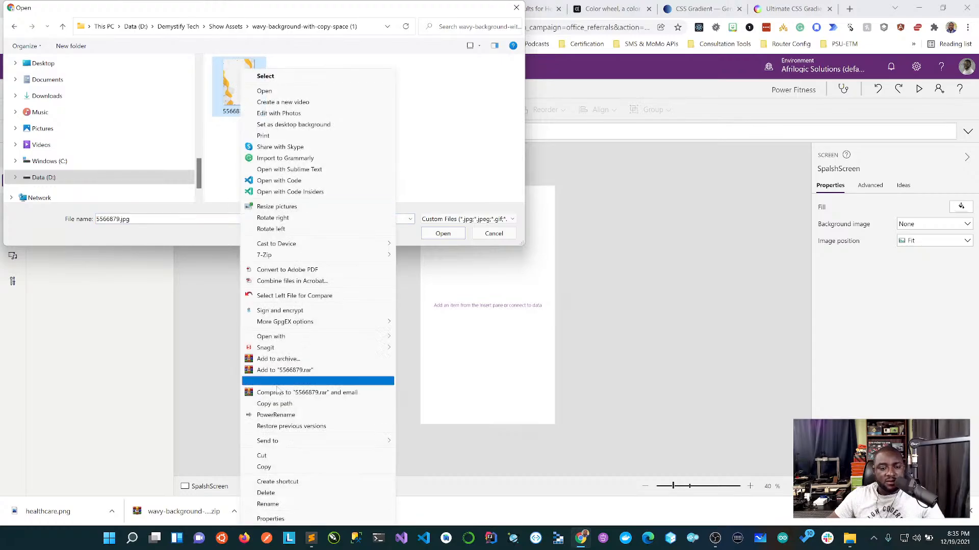
pyautogui.click(286, 504)
pyautogui.write('bg.jpg')
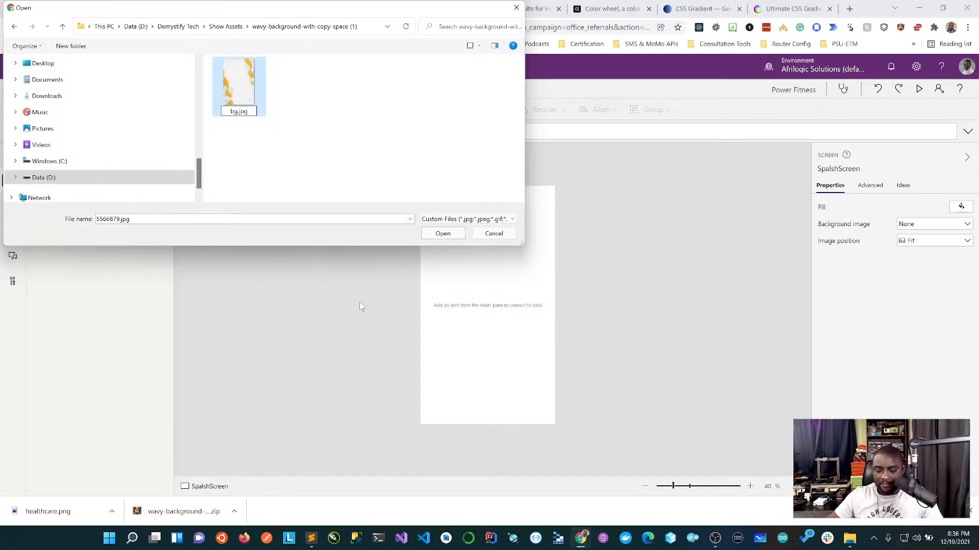
pyautogui.click(310, 106)
pyautogui.click(241, 91)
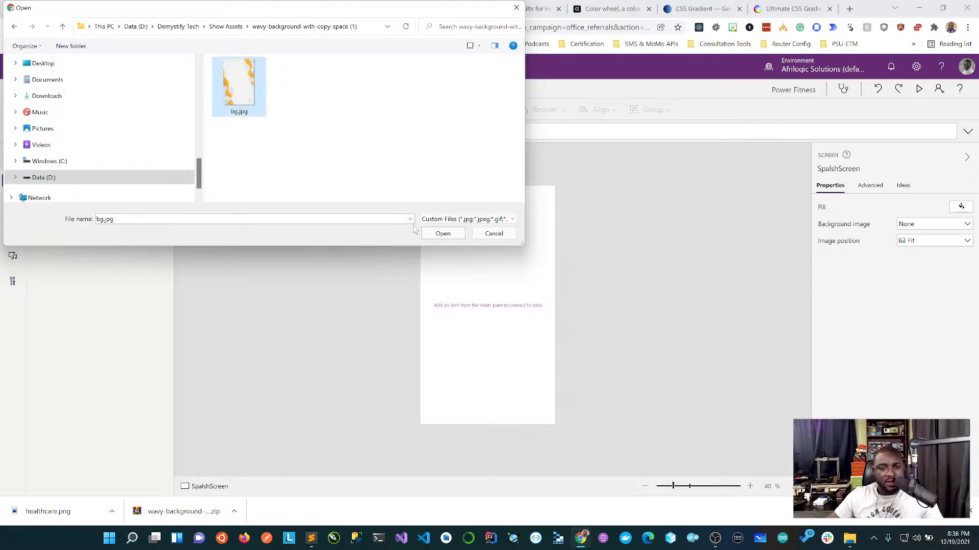
pyautogui.click(445, 237)
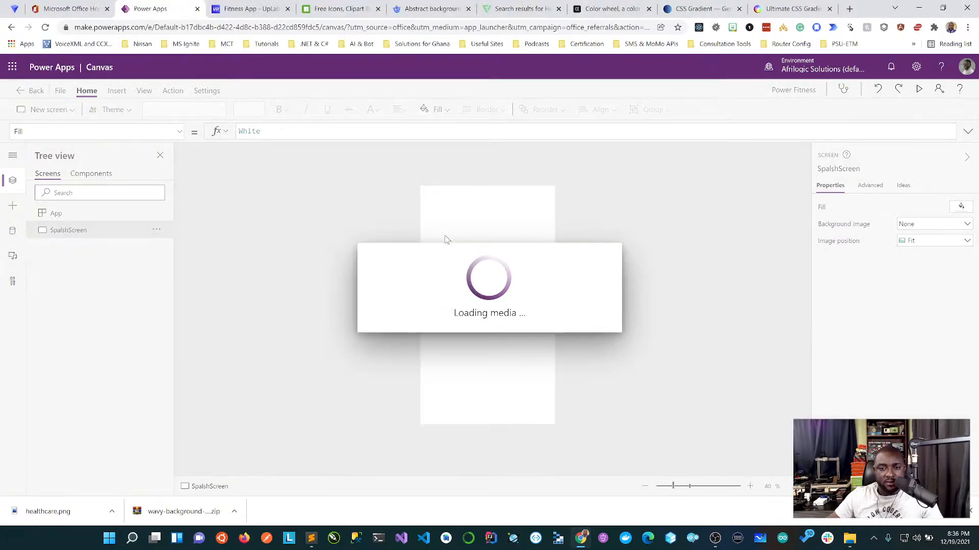
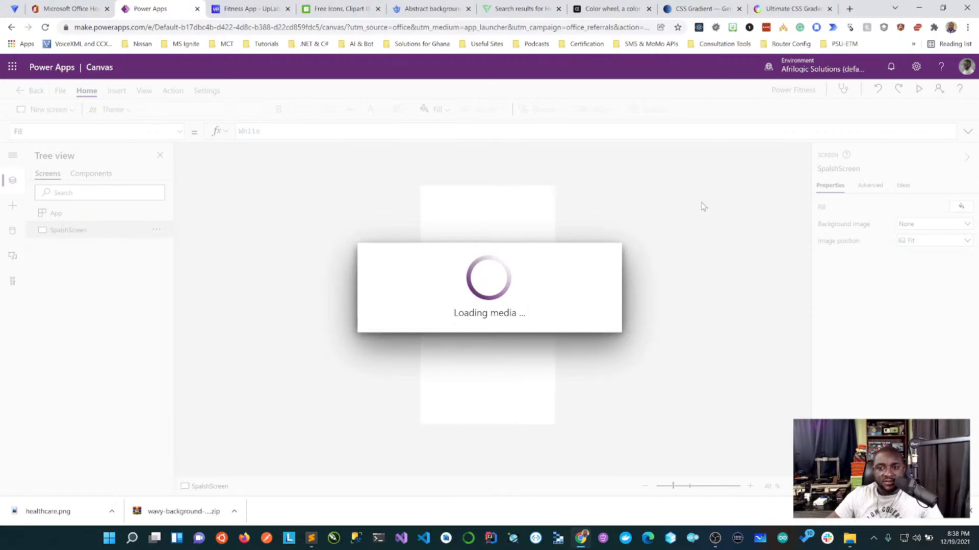
# Look at the Fitness App reference design on UpLabs, return to Power Apps and close the downloads bar
pyautogui.click(239, 11)
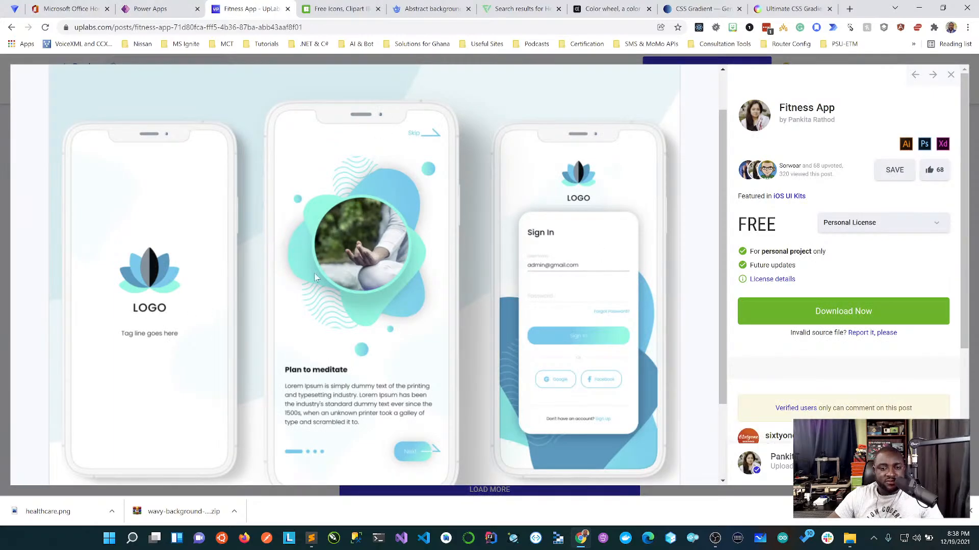
pyautogui.click(154, 11)
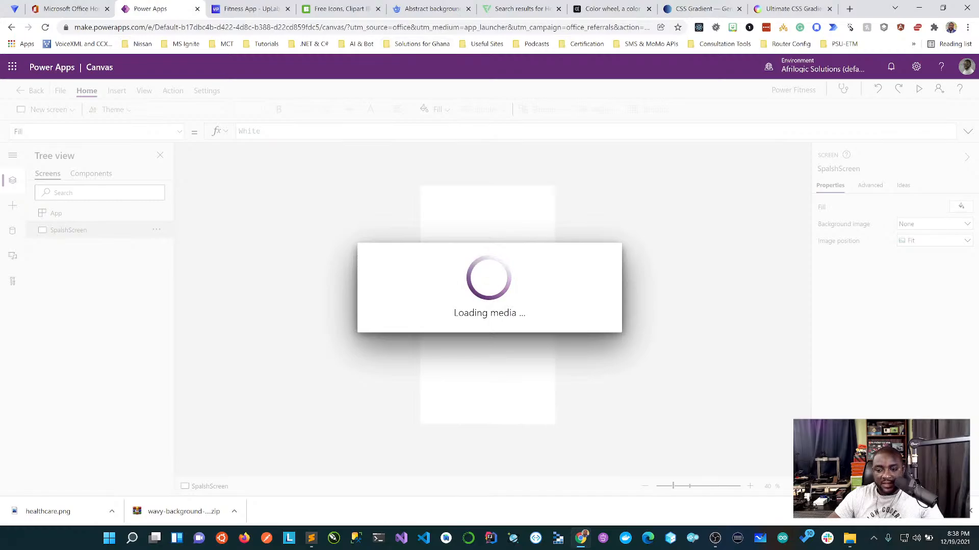
pyautogui.click(970, 511)
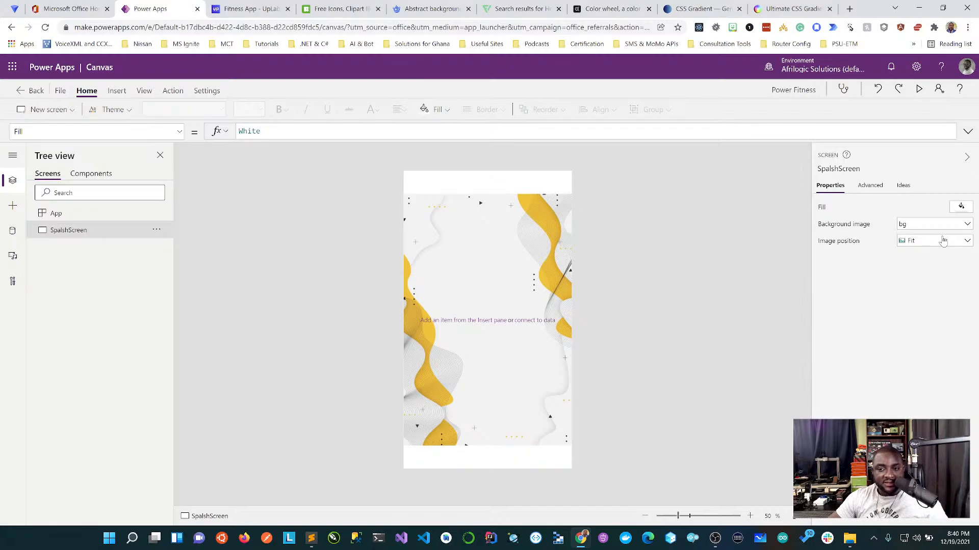
# Set the splash screen's background image to None and insert an Image control on the screen instead
pyautogui.click(961, 230)
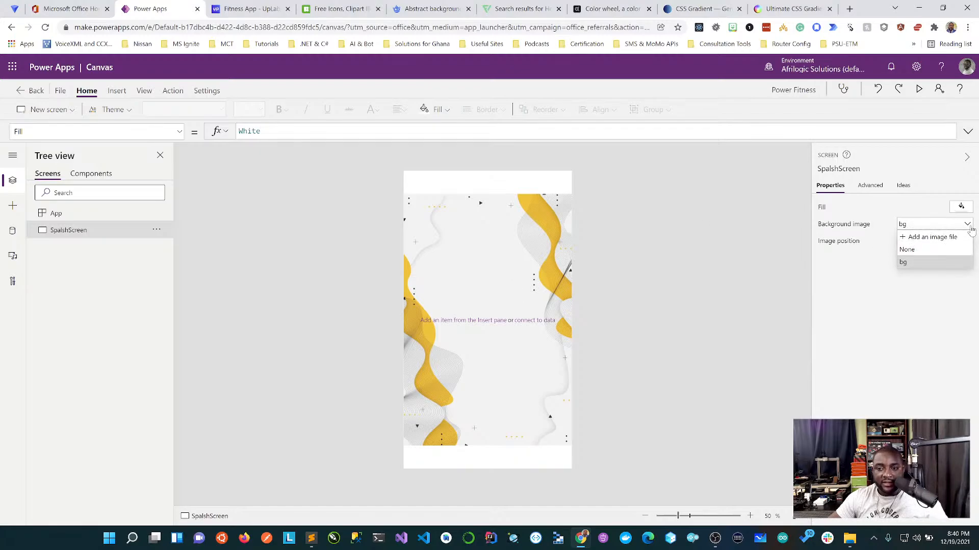
pyautogui.click(940, 250)
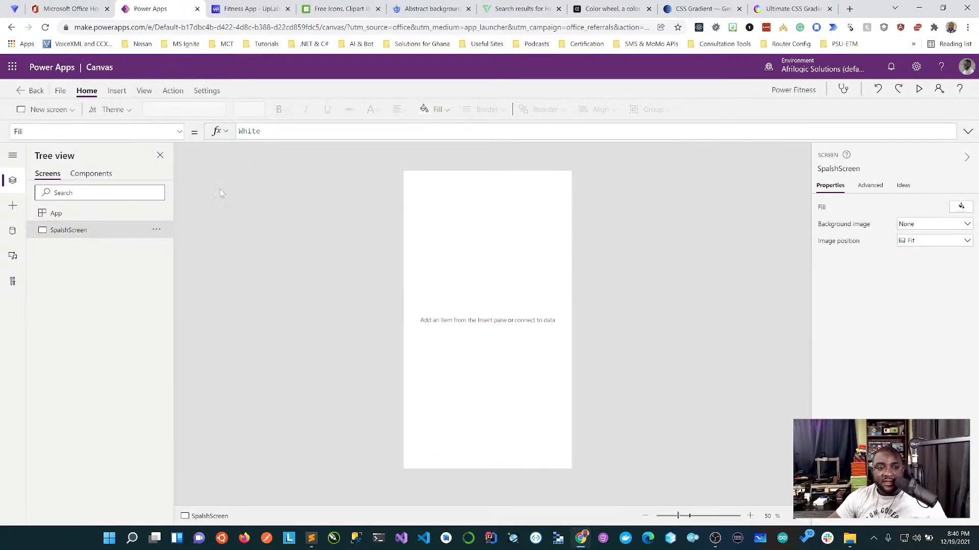
pyautogui.click(111, 93)
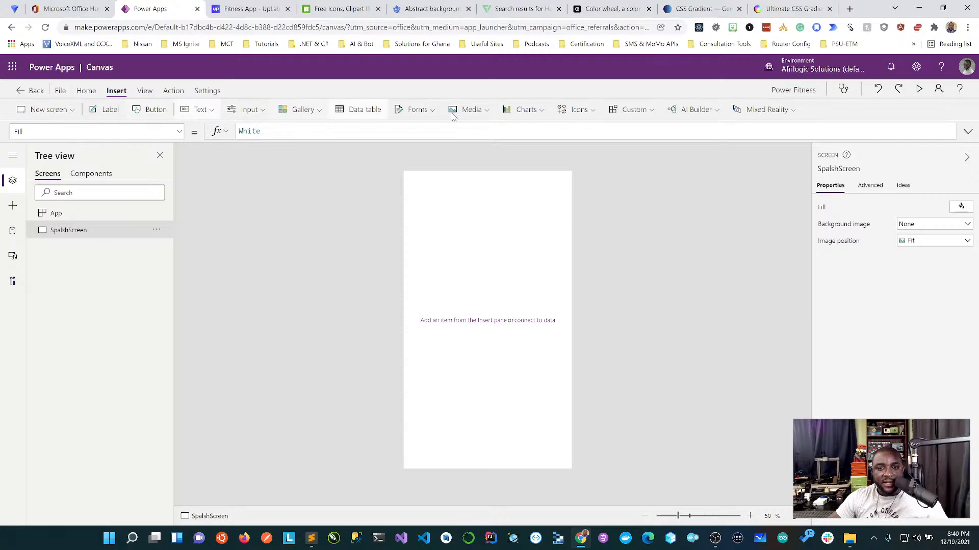
pyautogui.click(477, 111)
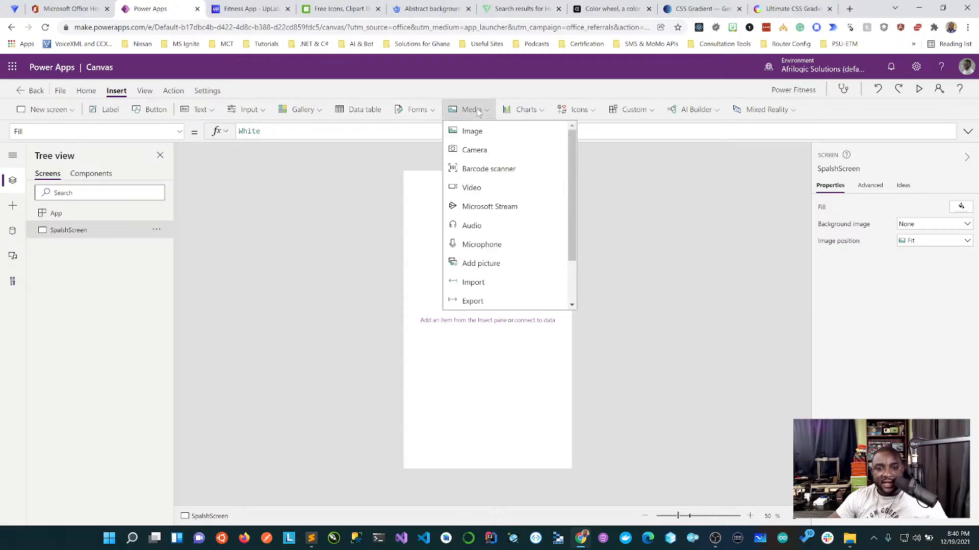
pyautogui.click(487, 134)
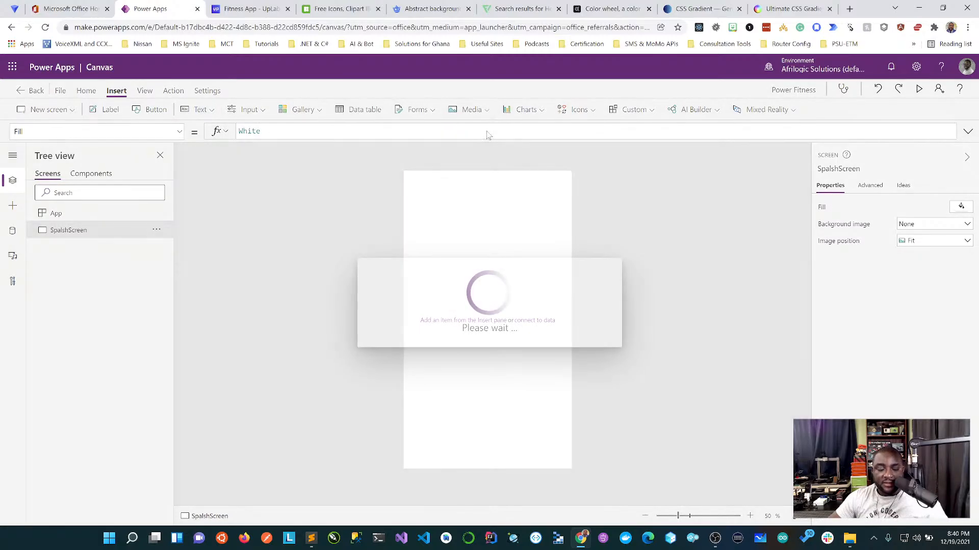
pyautogui.rightClick(488, 139)
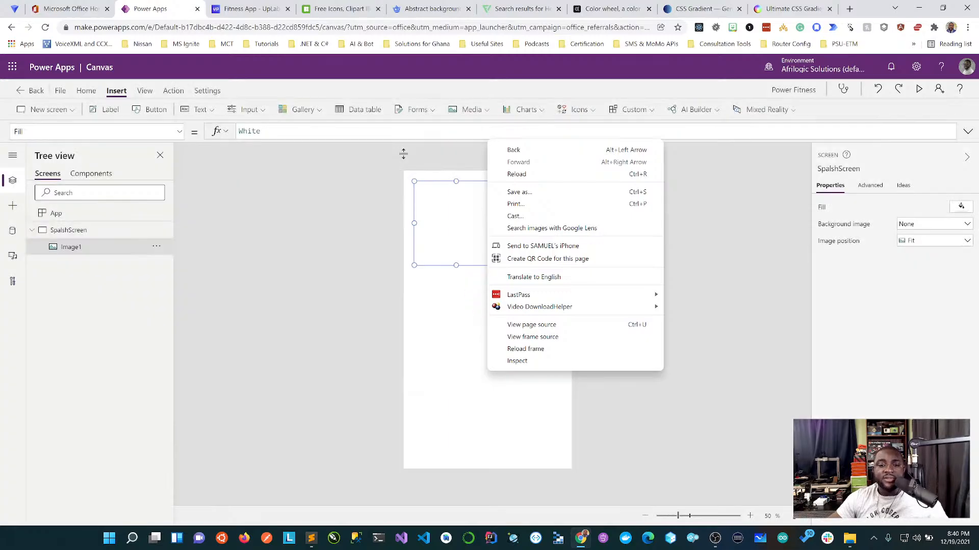
pyautogui.click(727, 339)
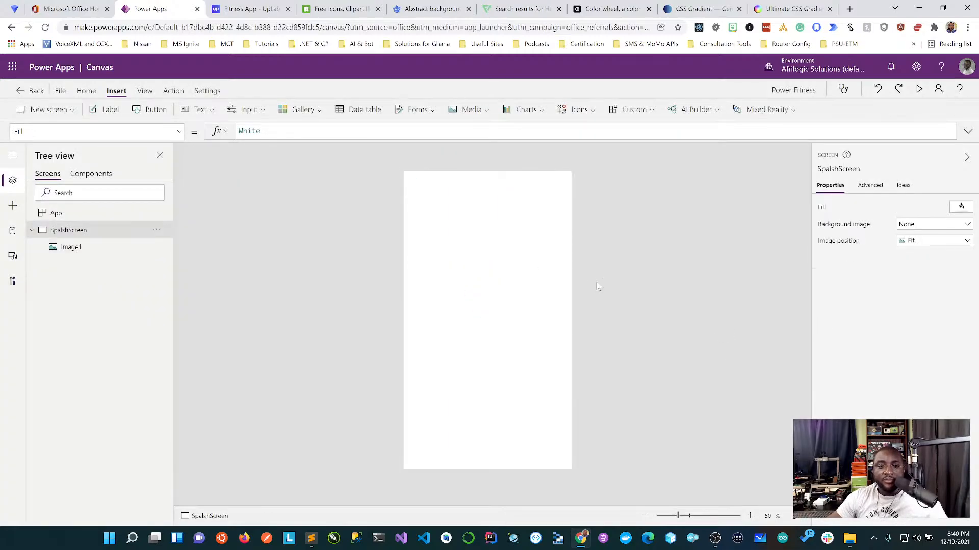
# Move the image to X 0, Y 0 and enlarge it to about 636 × 1136 to cover the splash screen
pyautogui.click(464, 221)
pyautogui.moveTo(463, 228); pyautogui.dragTo(453, 225)
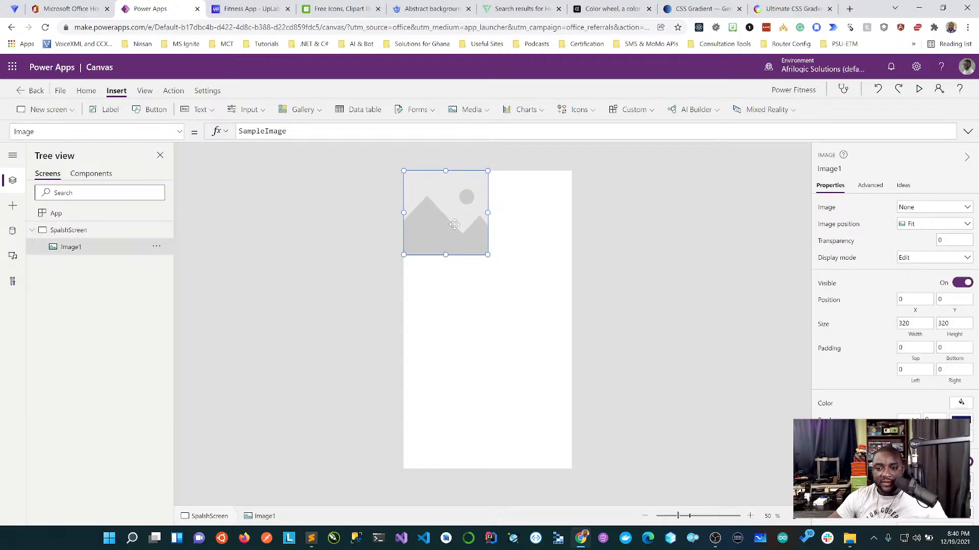
pyautogui.scroll(-1, 894, 306)
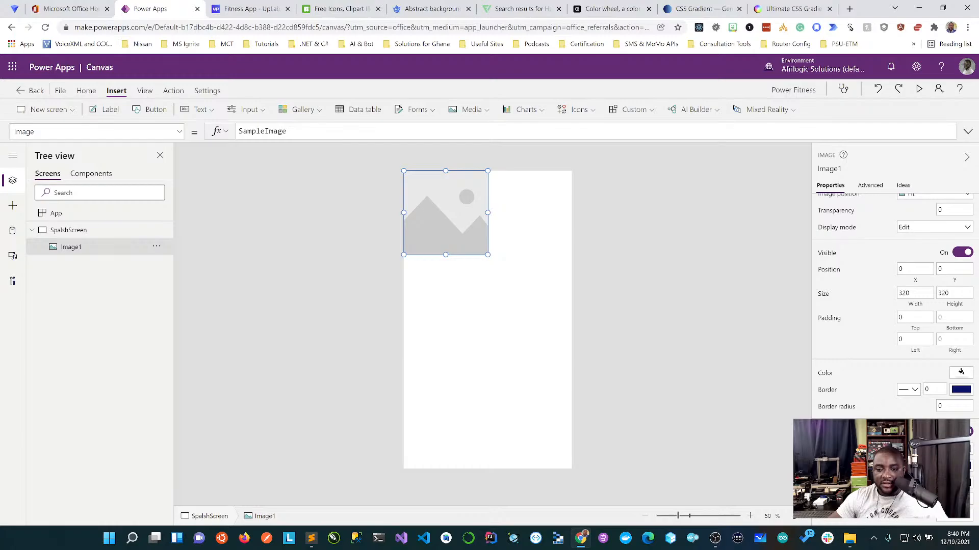
pyautogui.scroll(1, 891, 364)
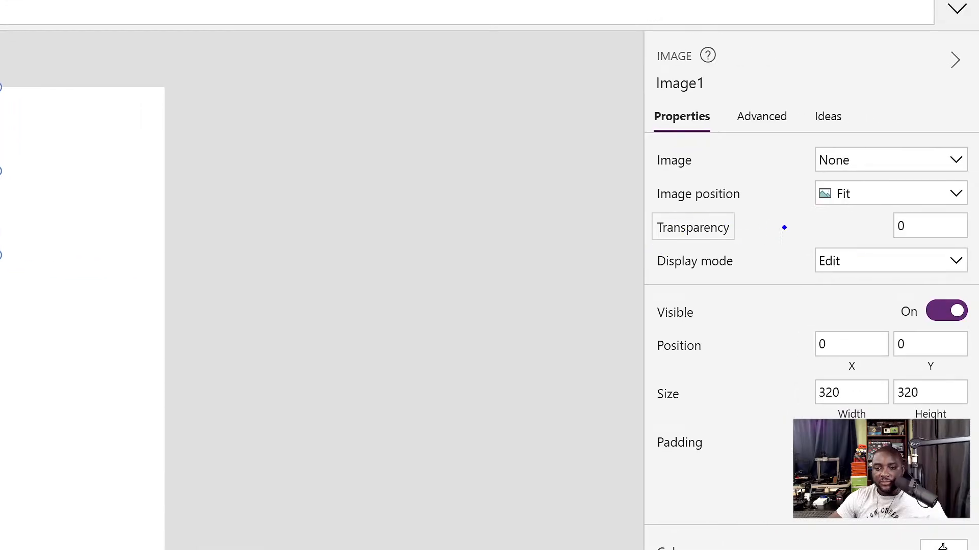
pyautogui.moveTo(747, 228); pyautogui.dragTo(815, 227)
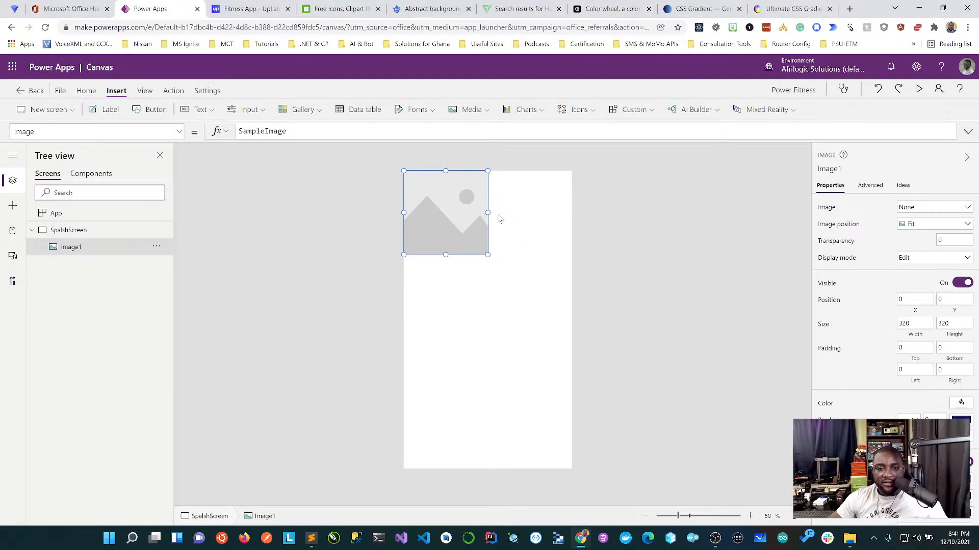
pyautogui.moveTo(488, 212); pyautogui.dragTo(571, 207)
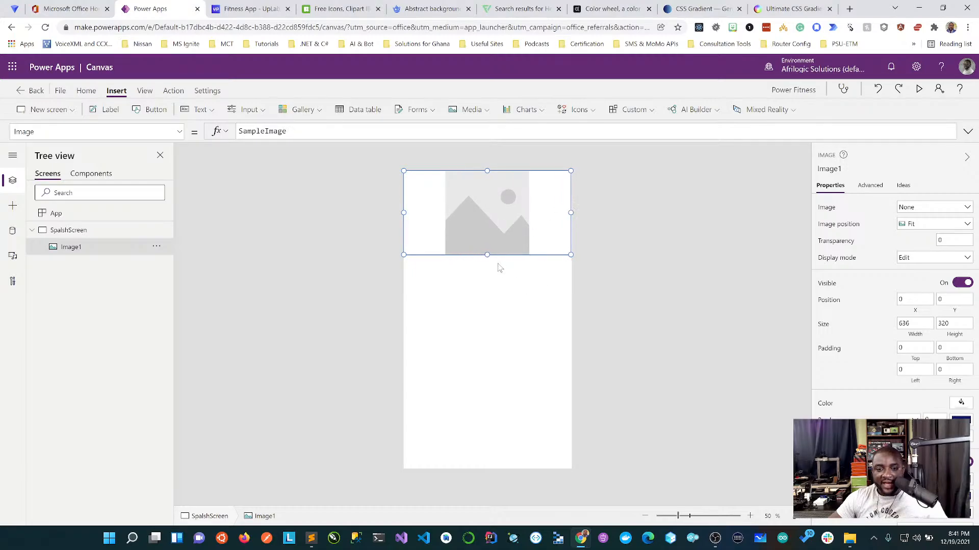
pyautogui.moveTo(487, 254); pyautogui.dragTo(491, 469)
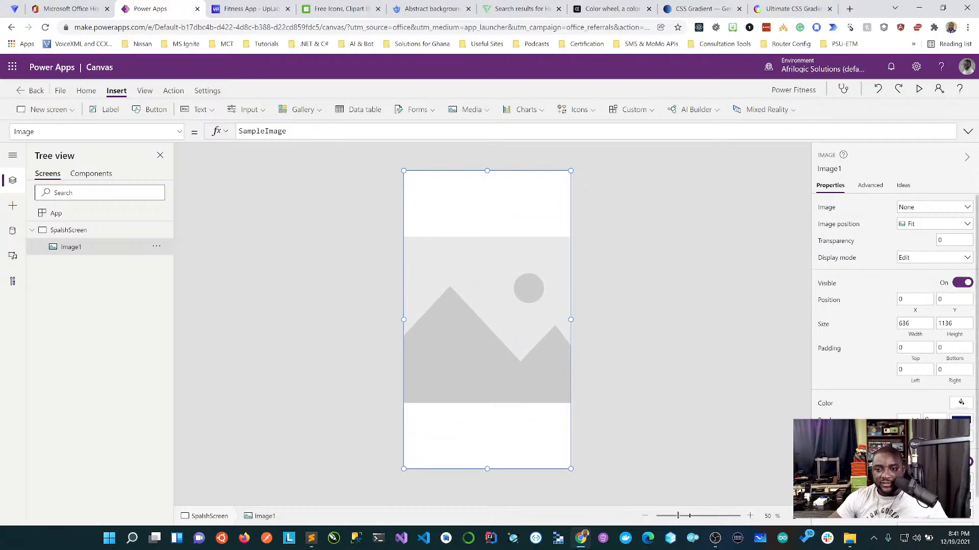
# Assign the bg picture to the image control and set its image position to Stretch
pyautogui.click(966, 207)
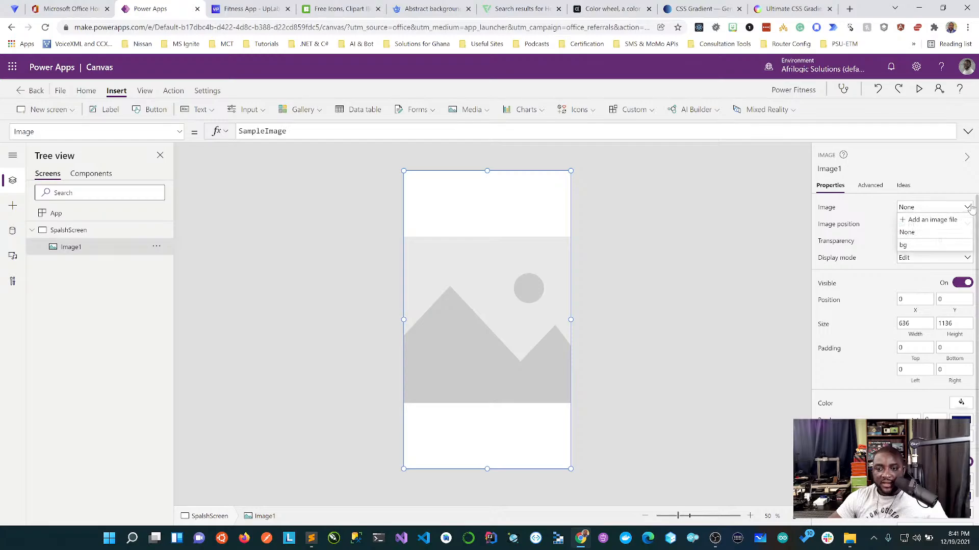
pyautogui.click(925, 248)
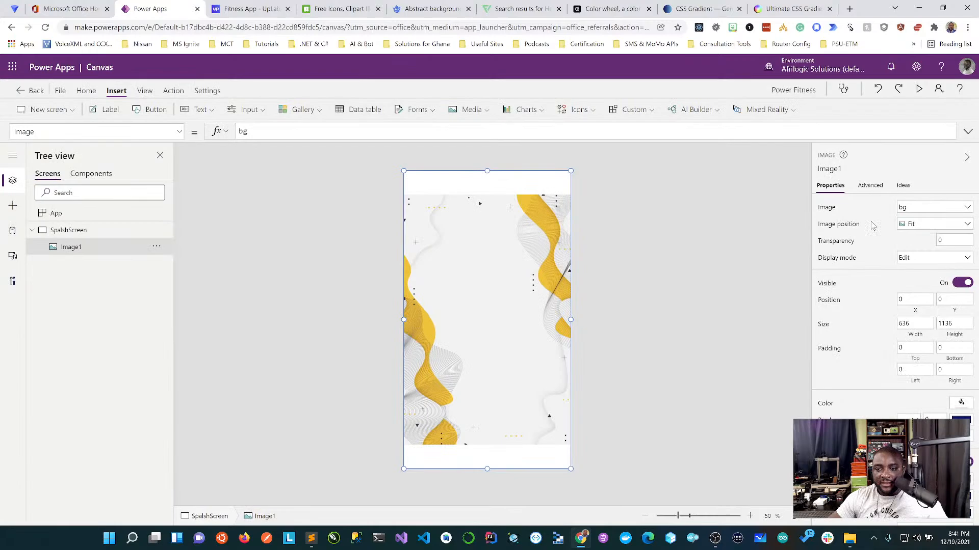
pyautogui.click(937, 226)
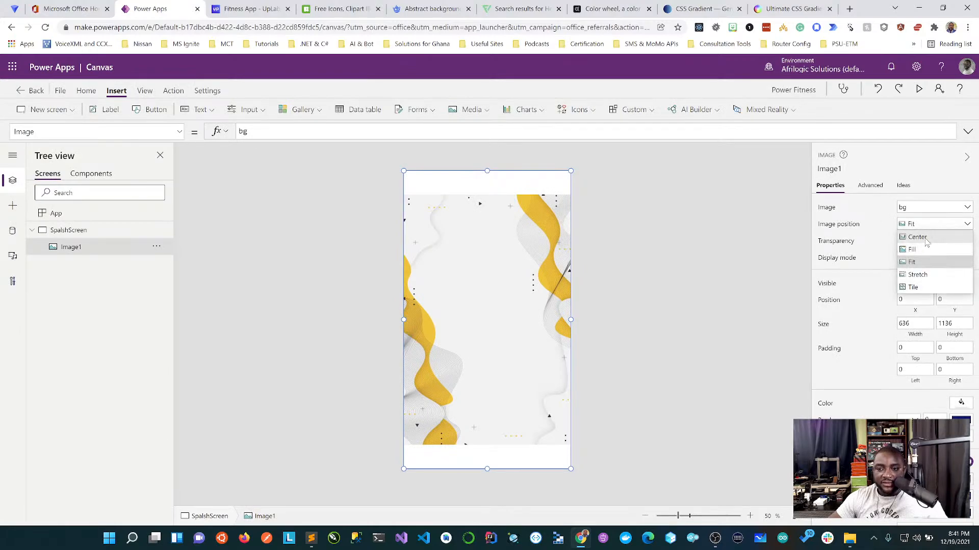
pyautogui.click(919, 276)
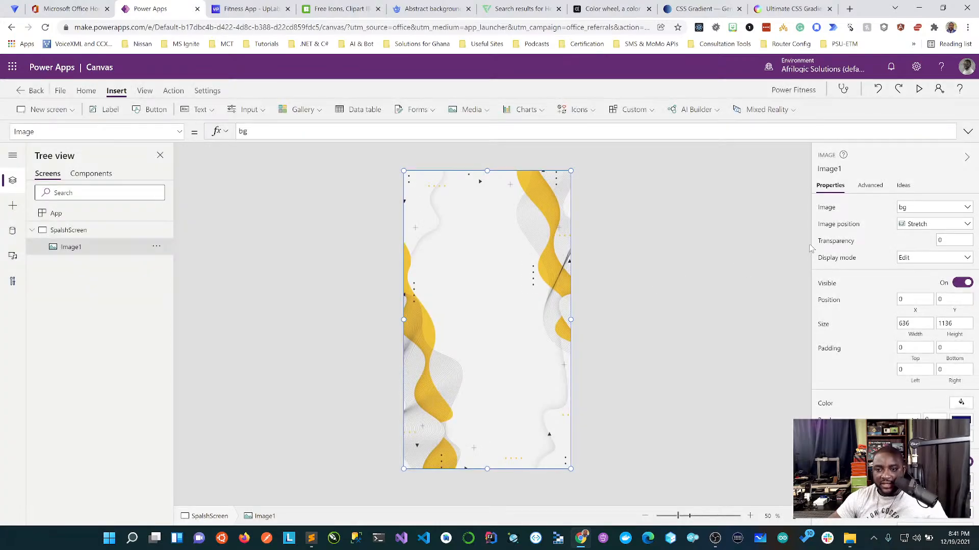
# Try transparency values of 80 and 5 on the background image, and reset the transparency to 0
pyautogui.click(949, 241)
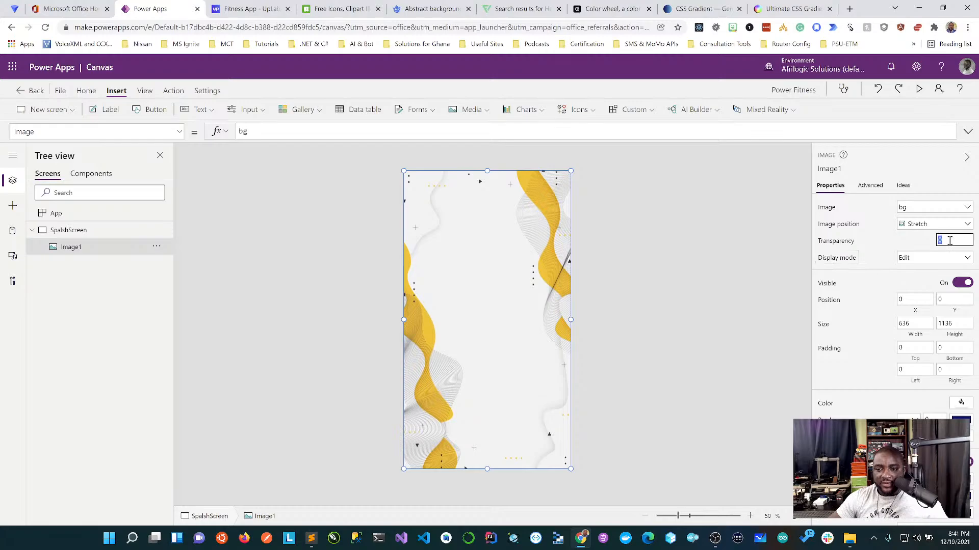
pyautogui.write('80')
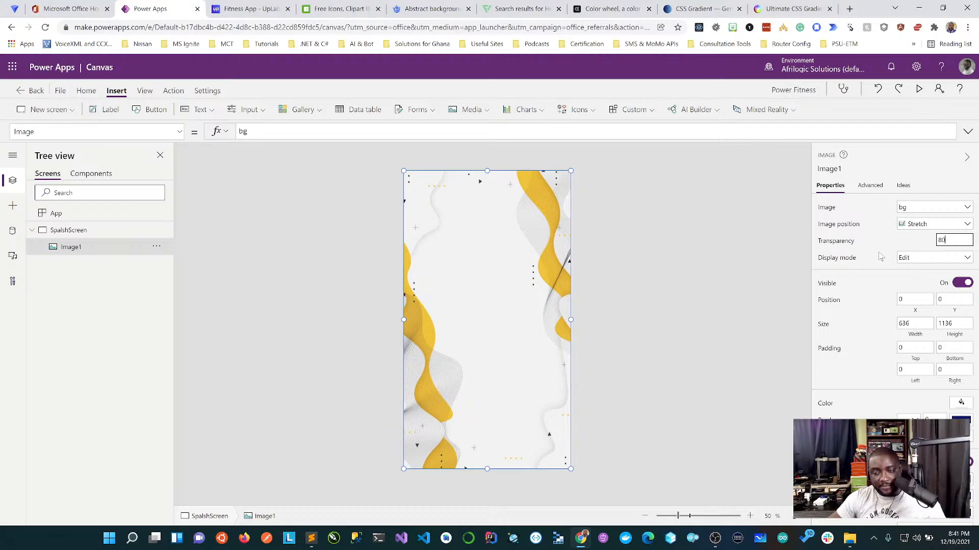
pyautogui.click(902, 281)
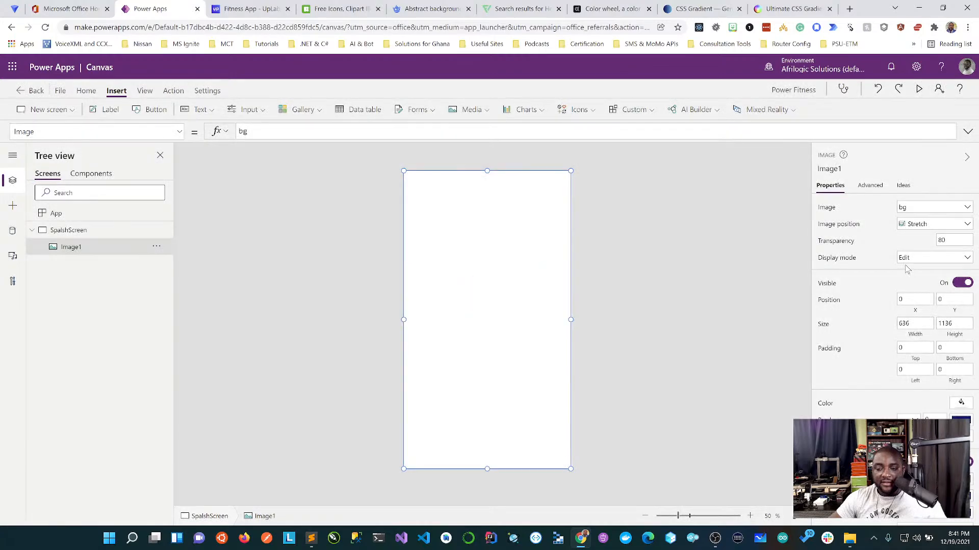
pyautogui.click(949, 240)
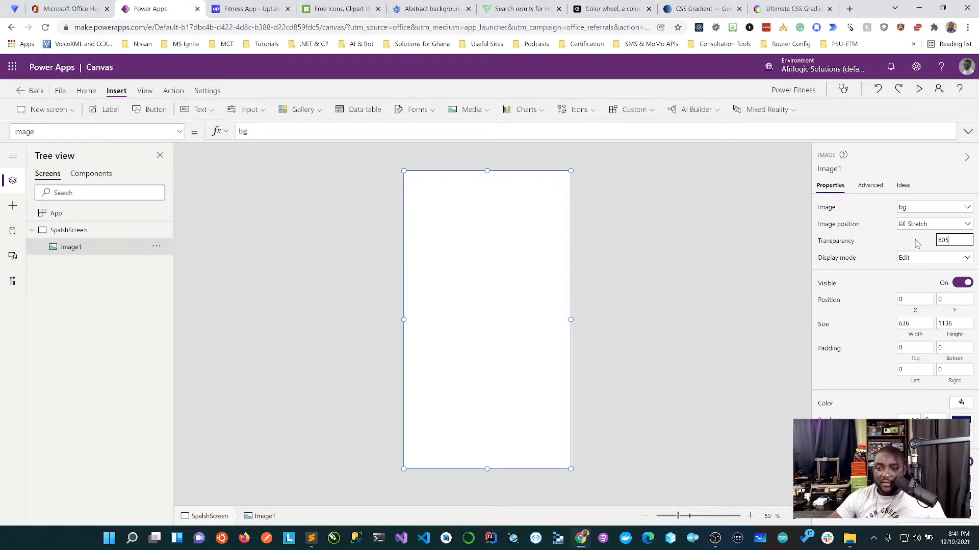
pyautogui.moveTo(952, 239); pyautogui.dragTo(886, 240)
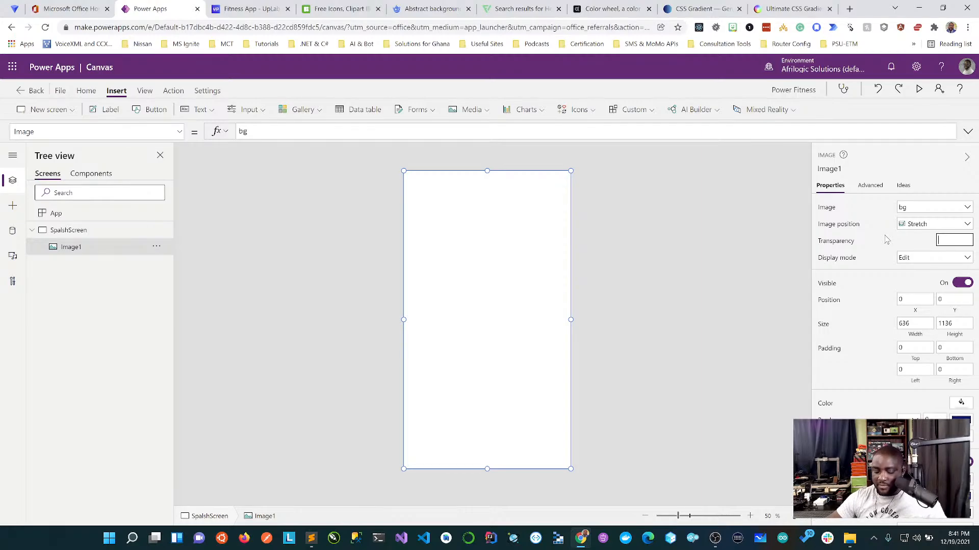
pyautogui.click(874, 310)
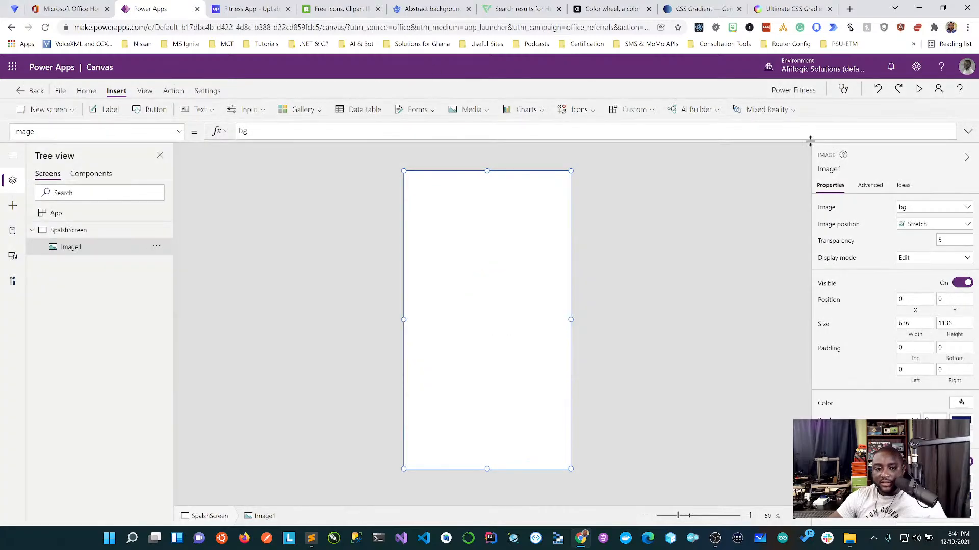
pyautogui.click(952, 240)
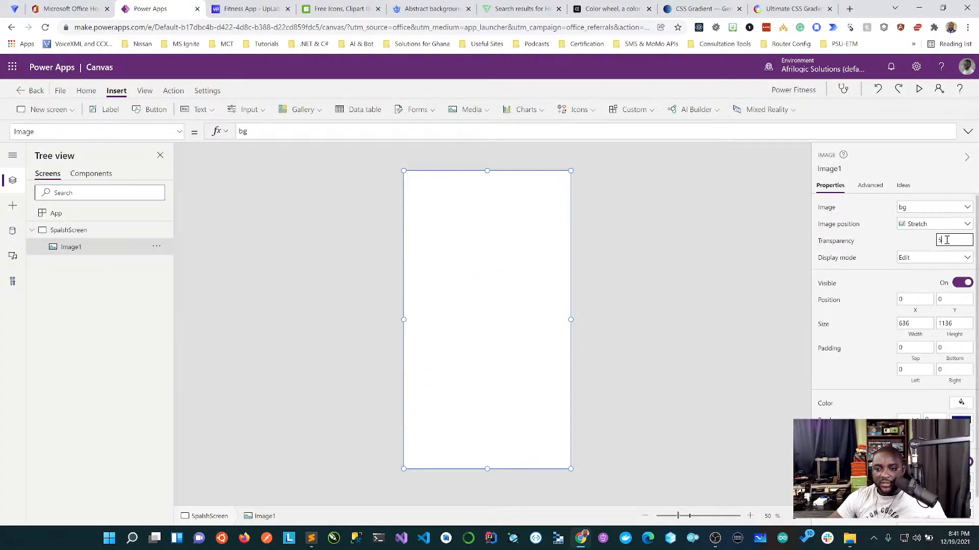
pyautogui.click(745, 276)
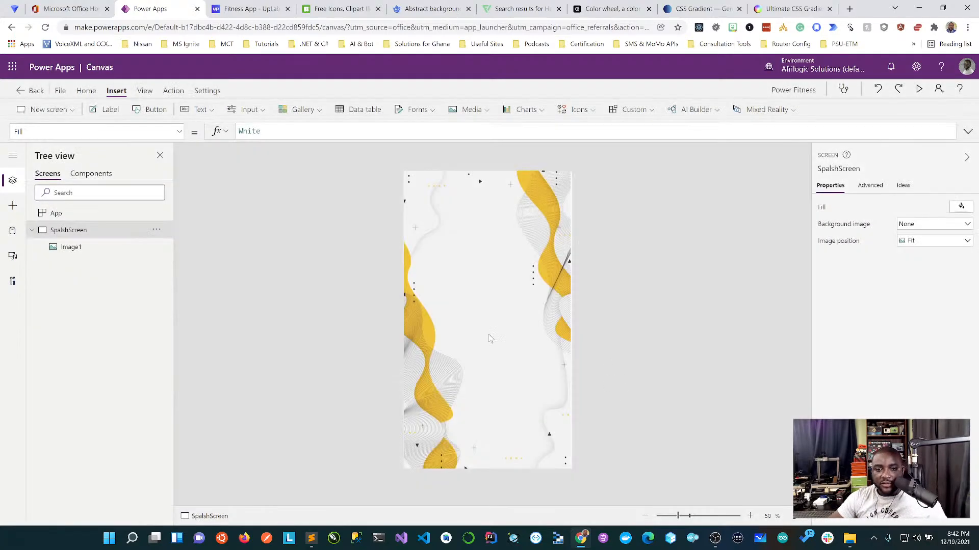
# Widen the background image to 640 so that it reaches the splash screen's right edge
pyautogui.click(489, 339)
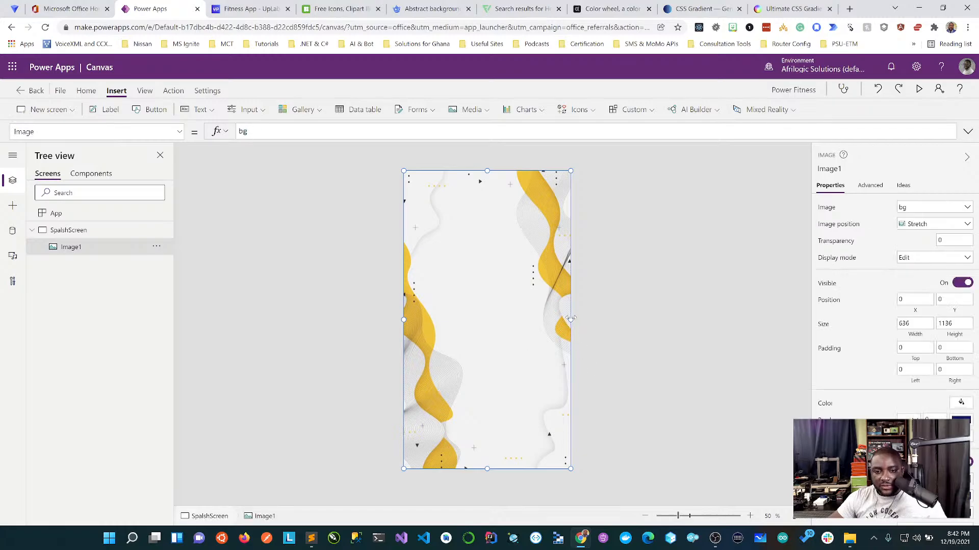
pyautogui.moveTo(570, 319); pyautogui.dragTo(571, 319)
pyautogui.click(638, 349)
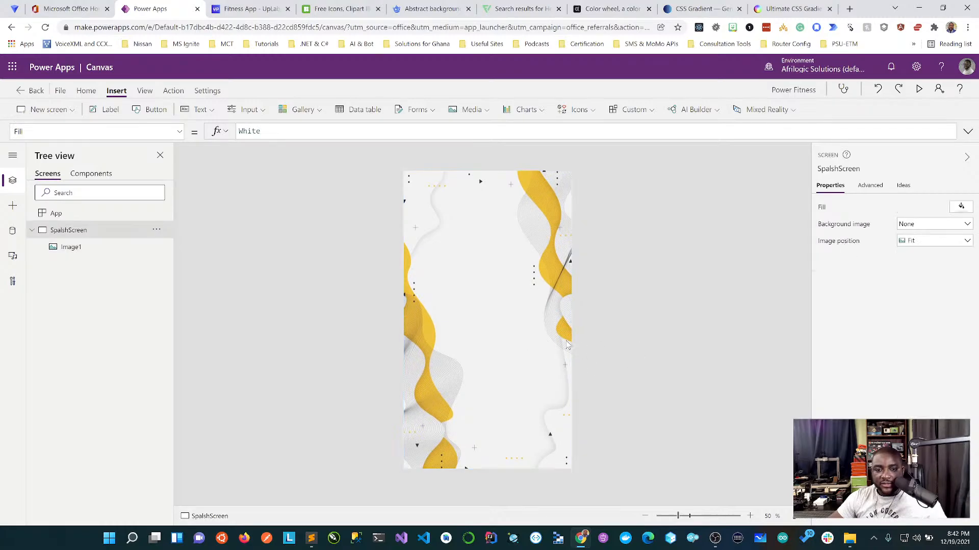
# Try transparency values of 0.5 and 0.8 on the splash screen's background image
pyautogui.click(539, 339)
pyautogui.click(948, 240)
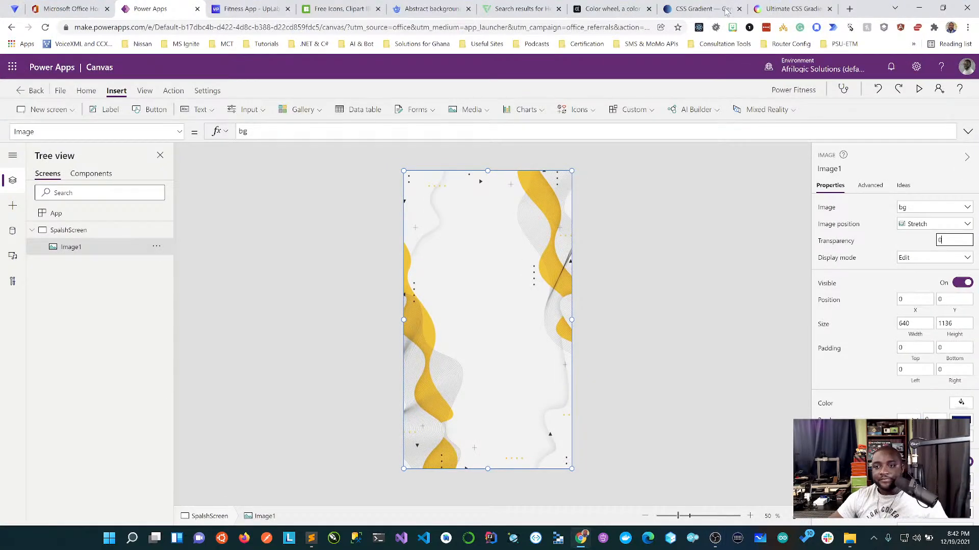
pyautogui.click(849, 9)
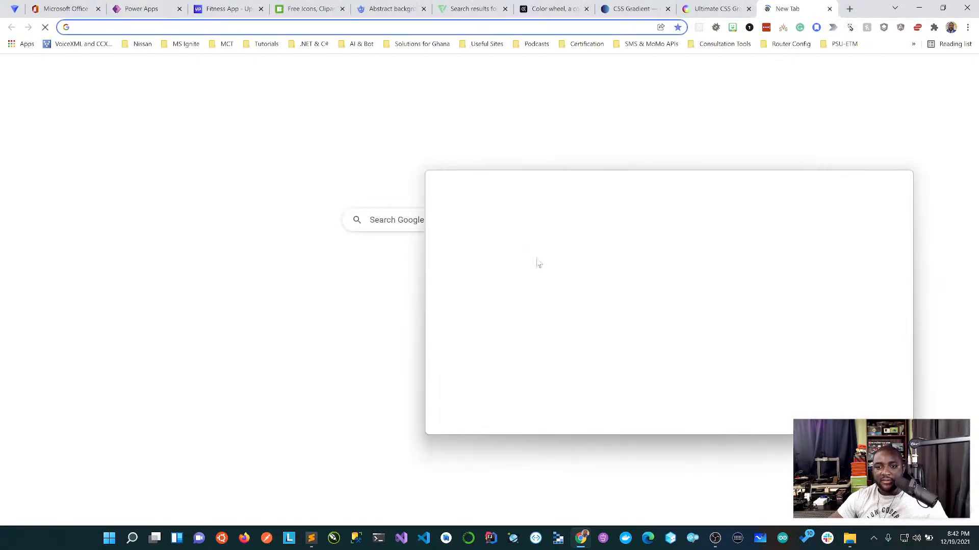
pyautogui.hotkey('ctrl', 'w')
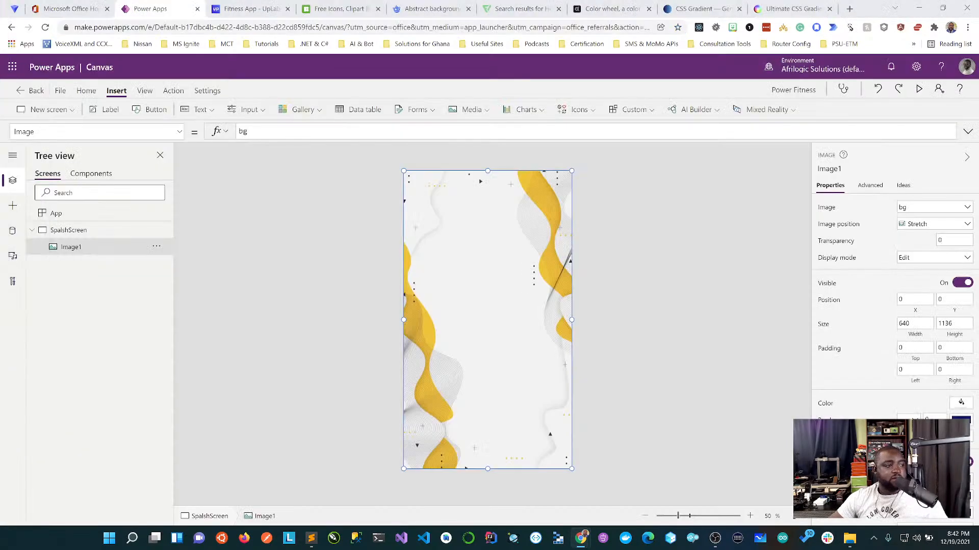
pyautogui.click(951, 241)
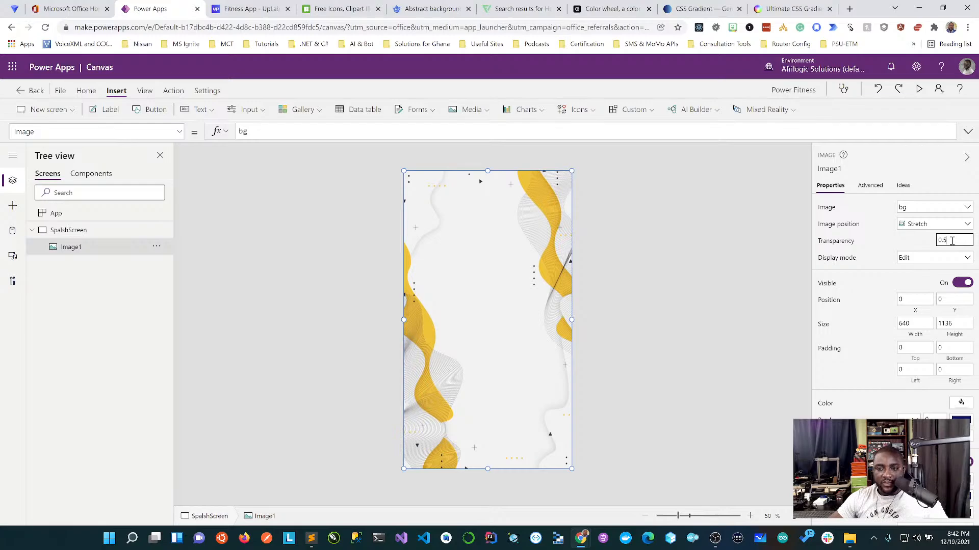
pyautogui.click(919, 260)
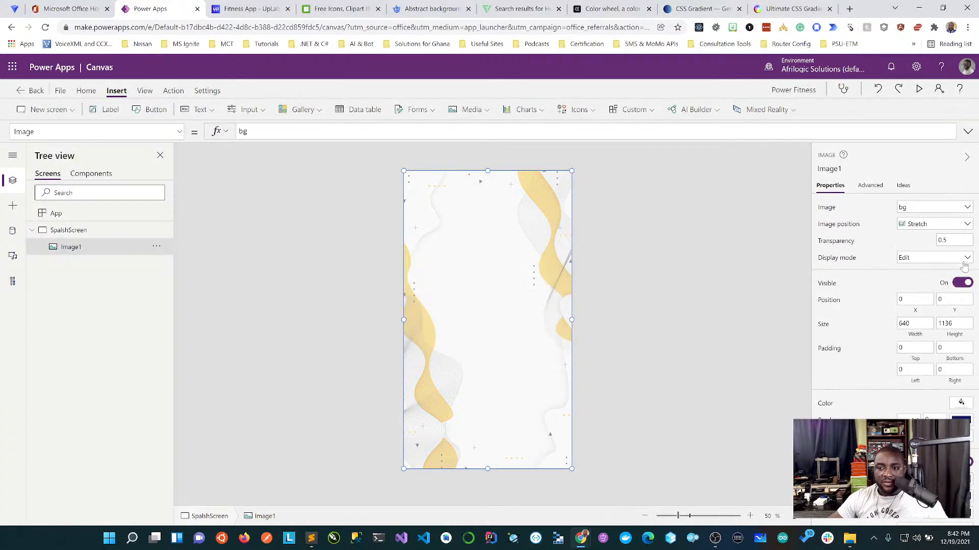
pyautogui.click(954, 241)
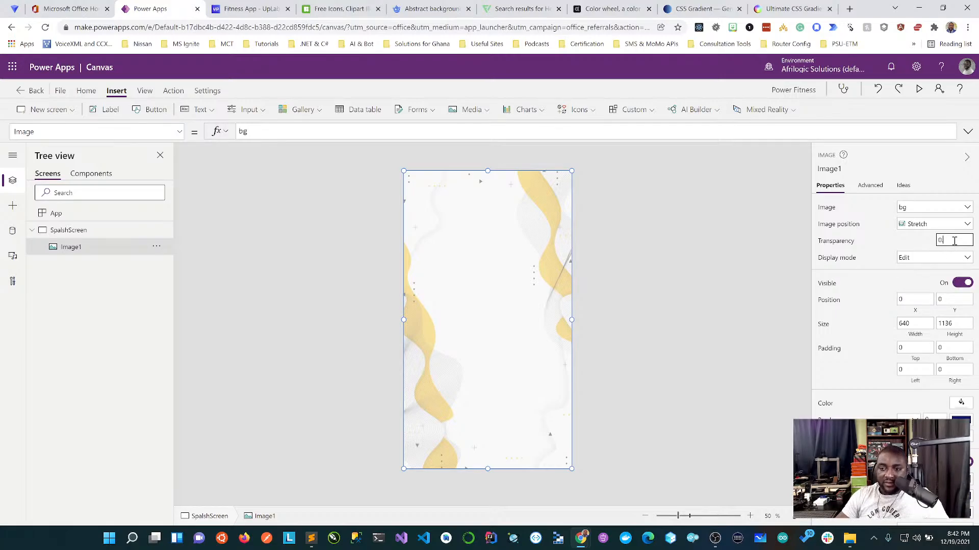
pyautogui.press('Return')
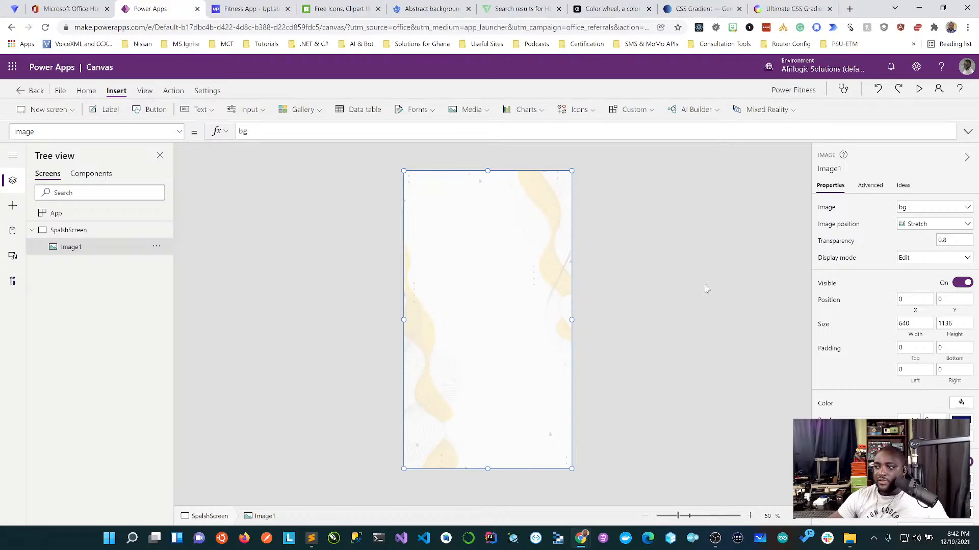
pyautogui.click(706, 289)
pyautogui.click(480, 286)
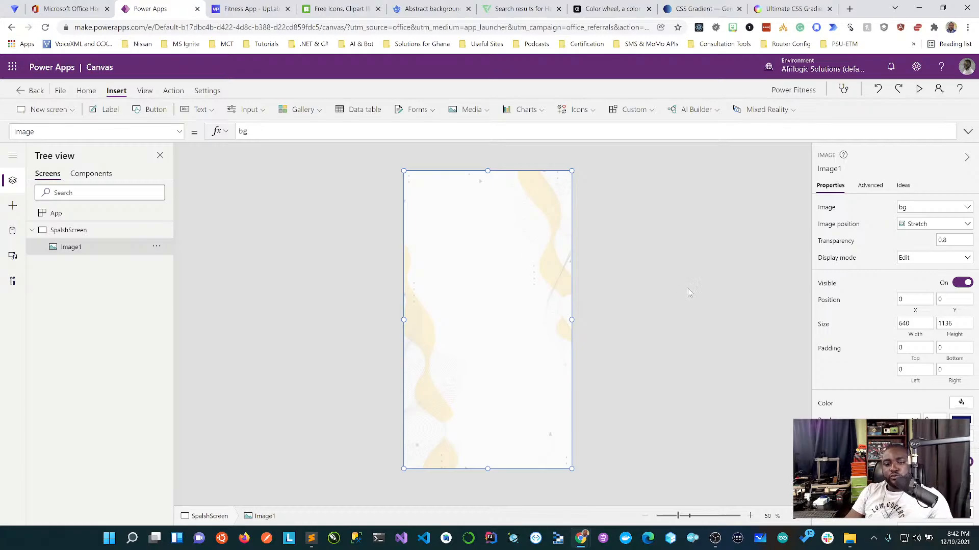
# Check the Fitness App reference design on UpLabs, return to Power Apps, and set the background image's transparency to 0.85
pyautogui.click(232, 9)
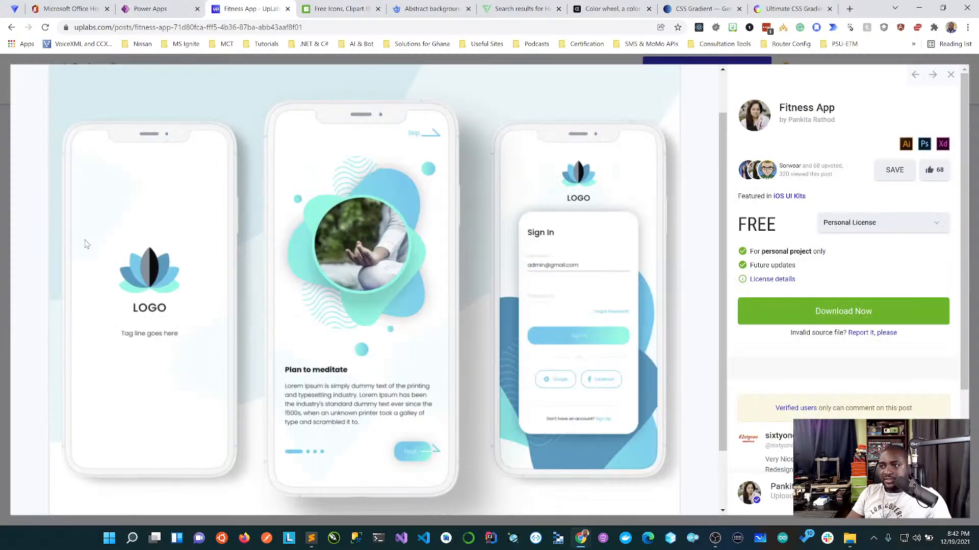
pyautogui.click(153, 9)
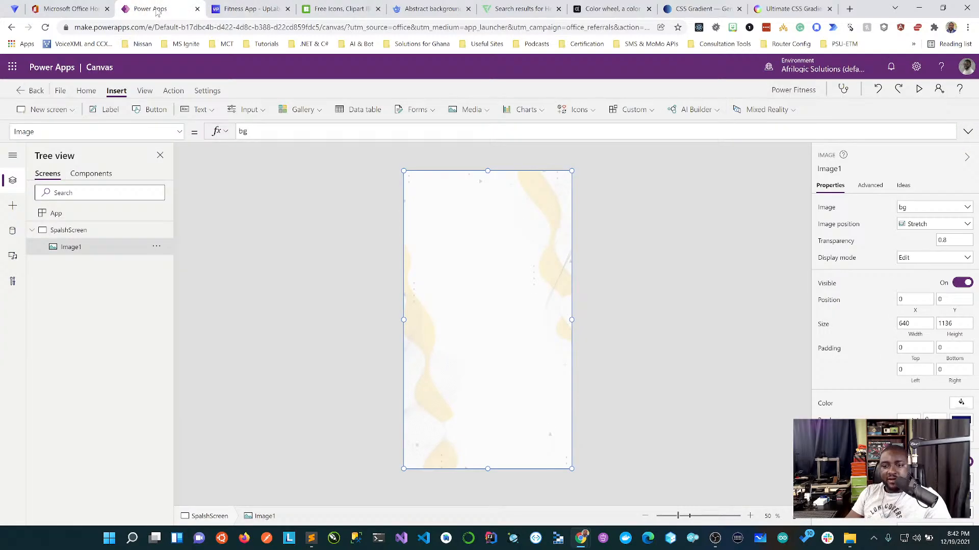
pyautogui.click(961, 240)
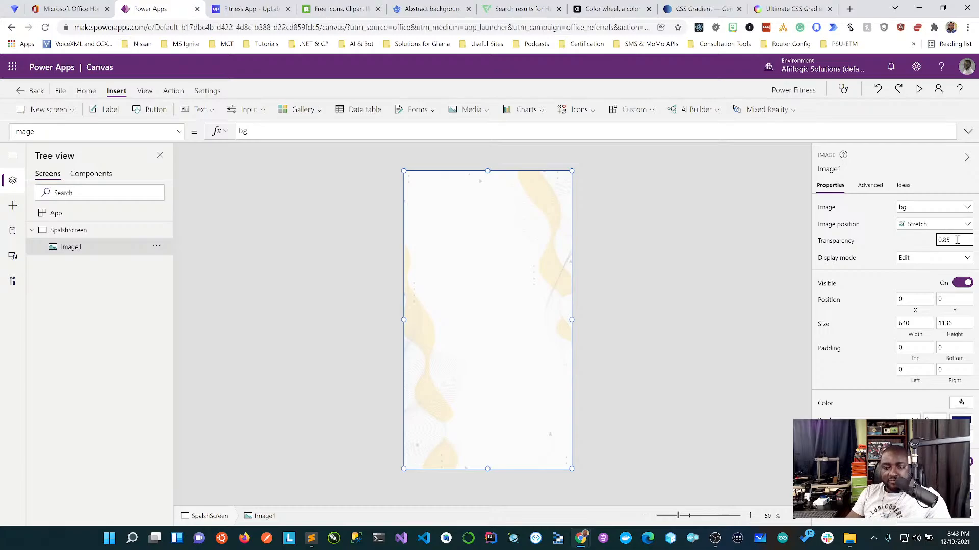
pyautogui.click(916, 263)
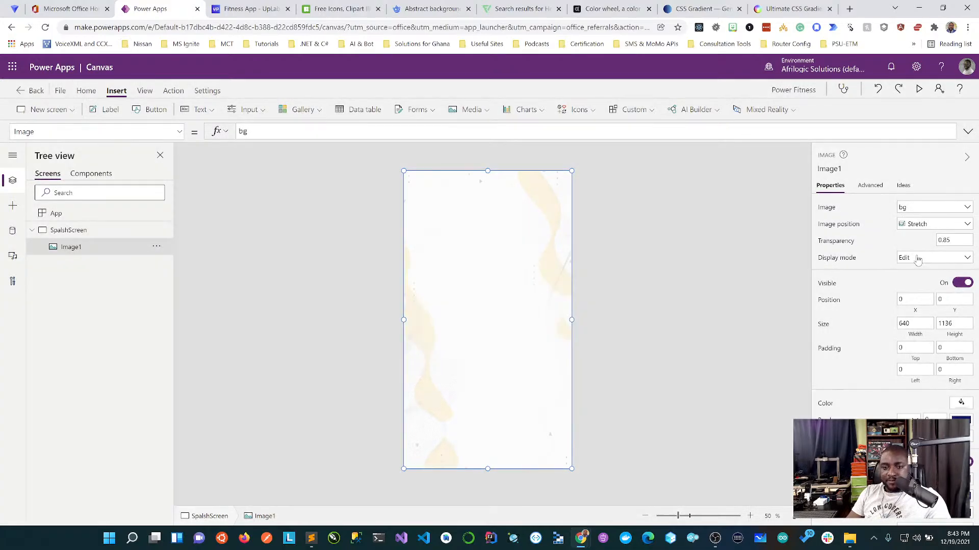
pyautogui.click(676, 284)
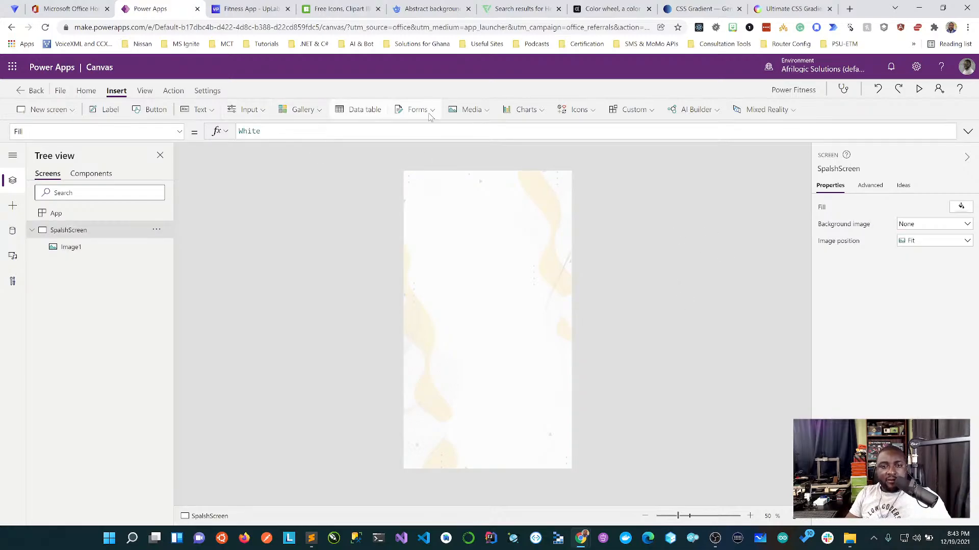
# Insert a second image control and centre it on the splash screen at a size of 250 × 250
pyautogui.click(468, 110)
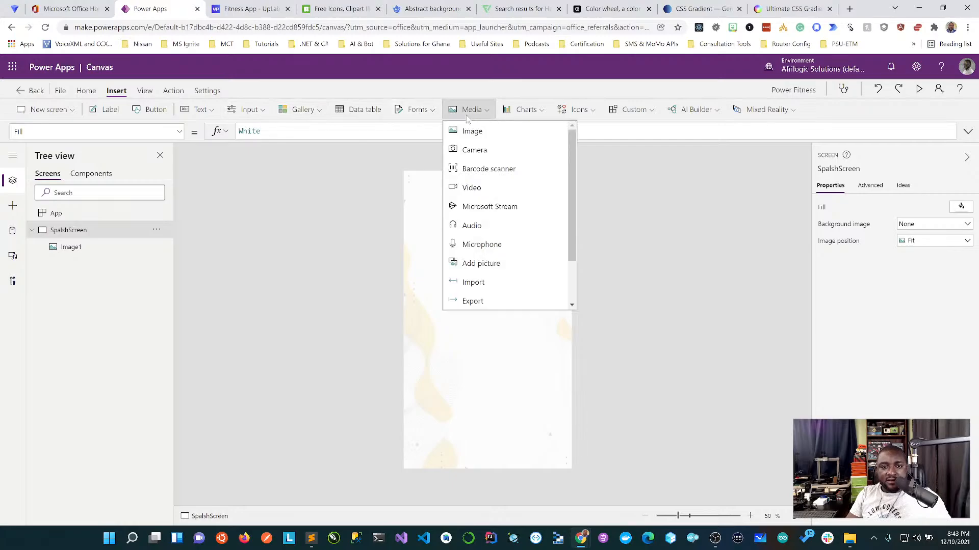
pyautogui.click(479, 132)
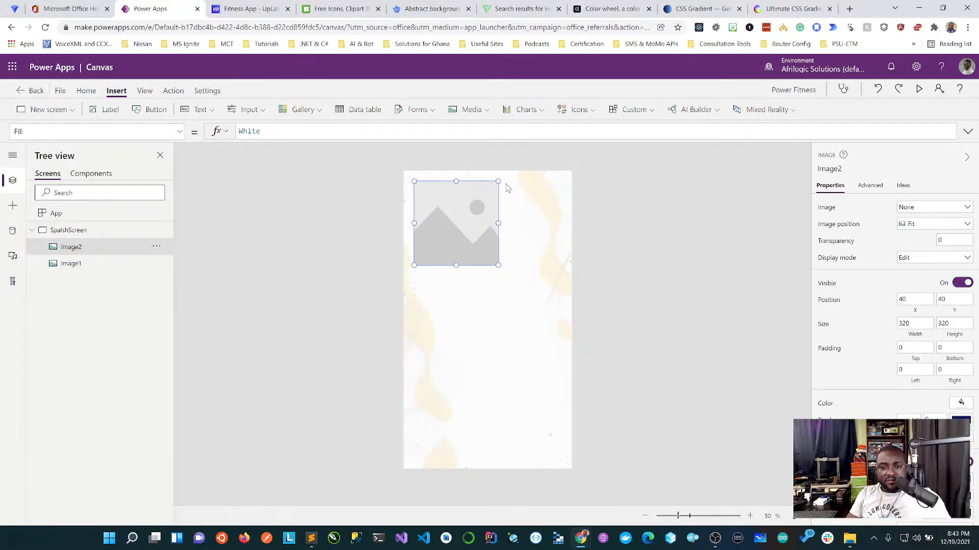
pyautogui.moveTo(464, 227); pyautogui.dragTo(488, 309)
pyautogui.click(250, 9)
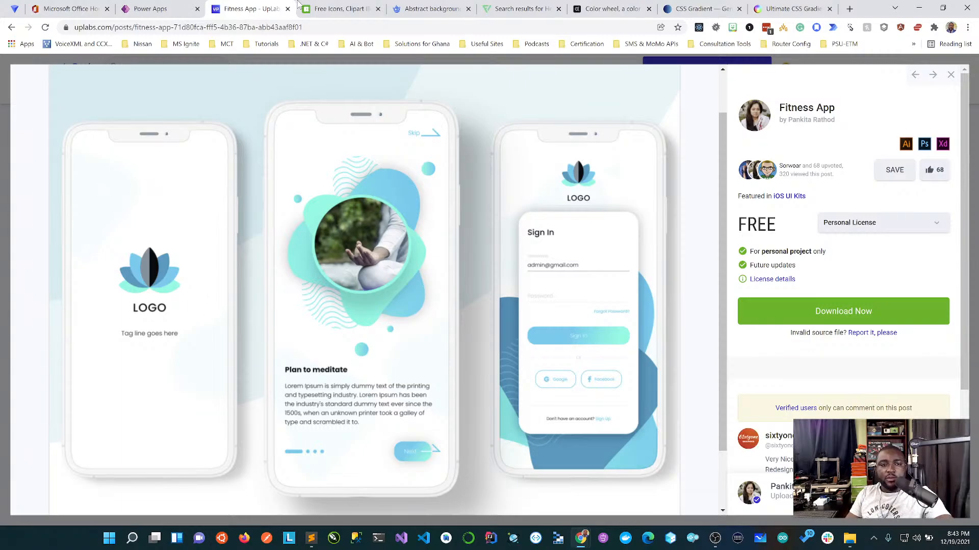
pyautogui.click(153, 8)
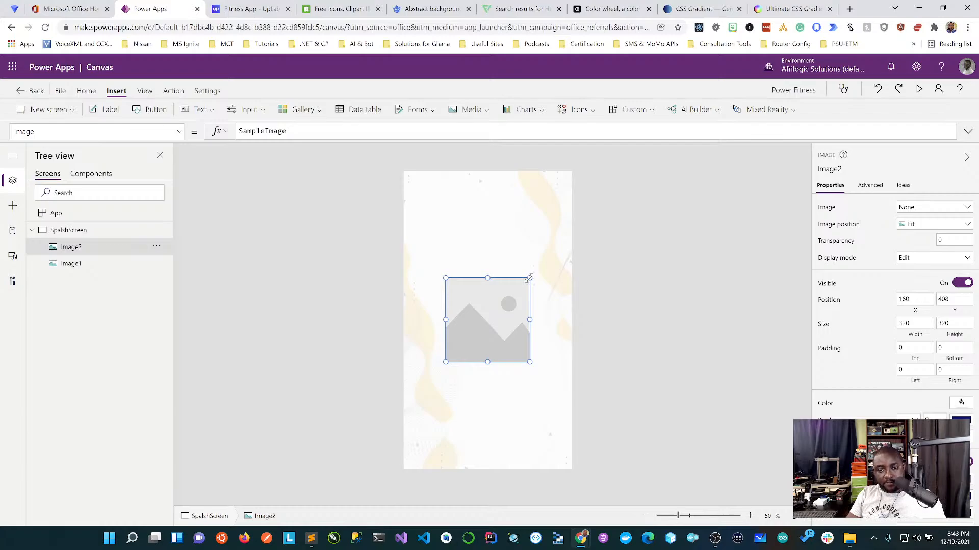
pyautogui.moveTo(530, 278); pyautogui.dragTo(480, 318)
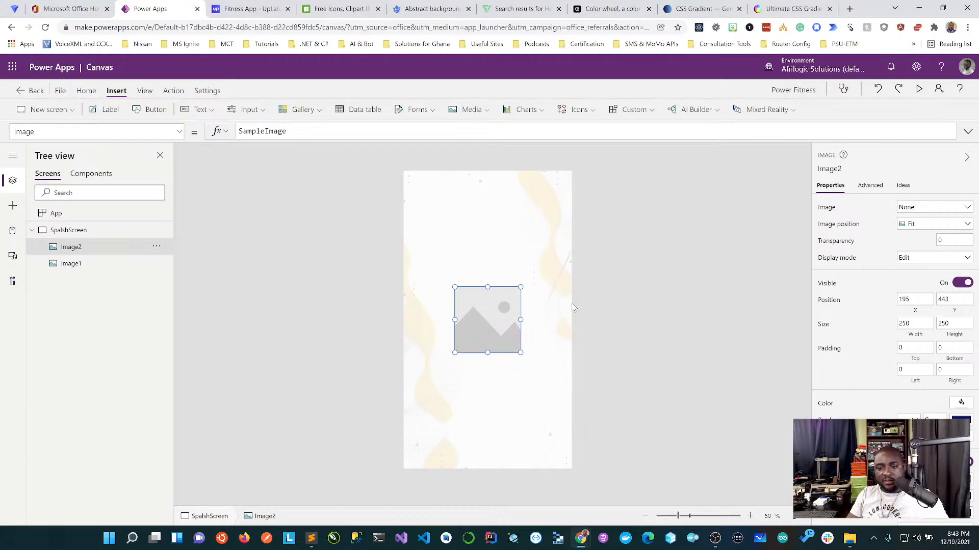
# Upload healthcare.png from the Show Assets folder as the picture of the new centred image control
pyautogui.click(968, 226)
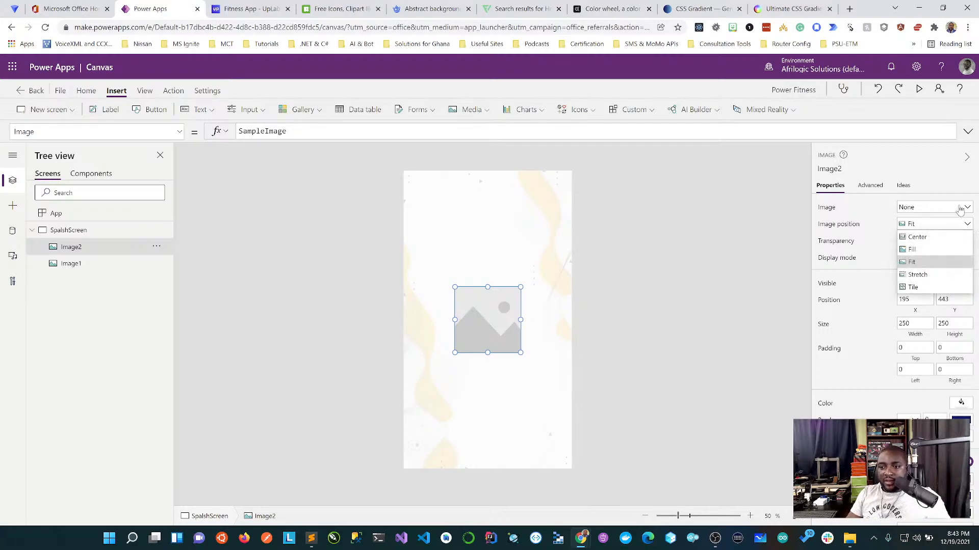
pyautogui.click(961, 208)
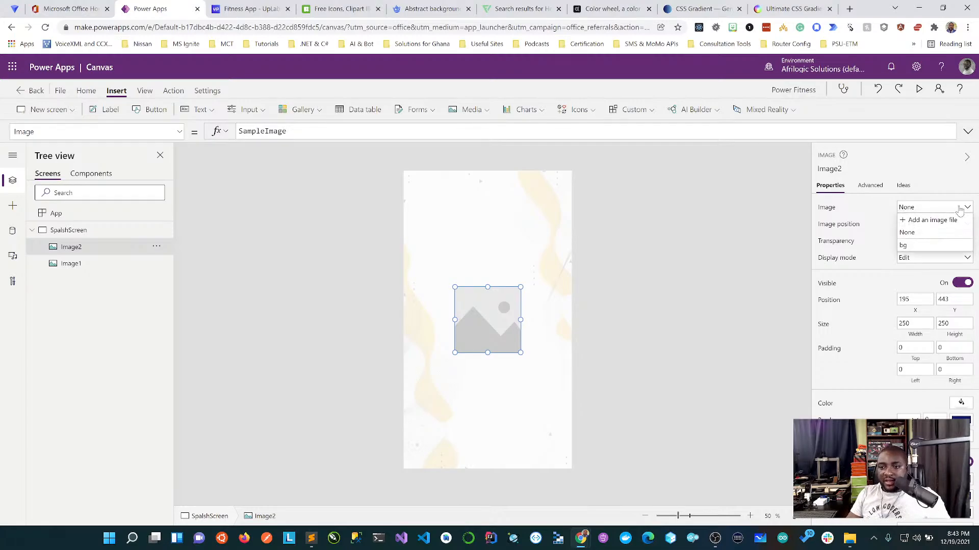
pyautogui.click(922, 223)
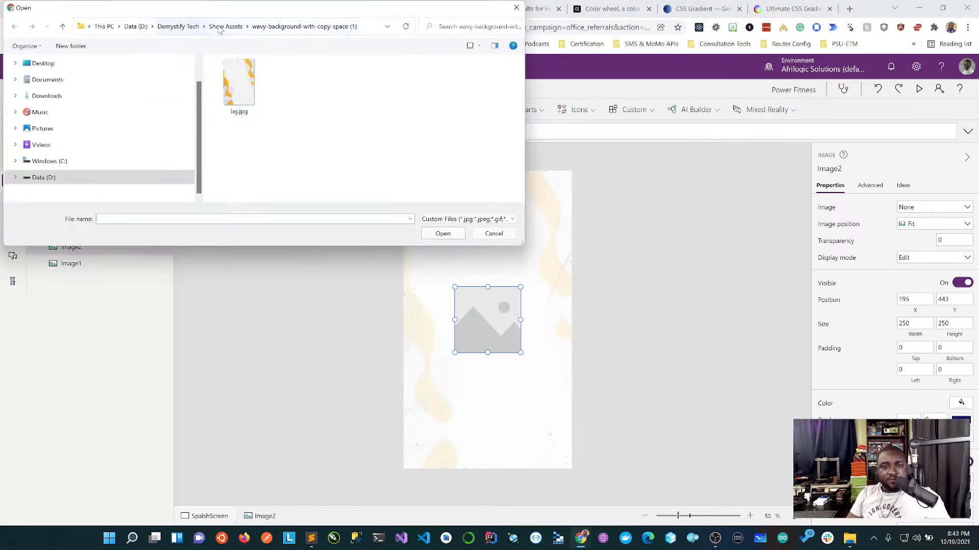
pyautogui.click(219, 28)
pyautogui.click(296, 85)
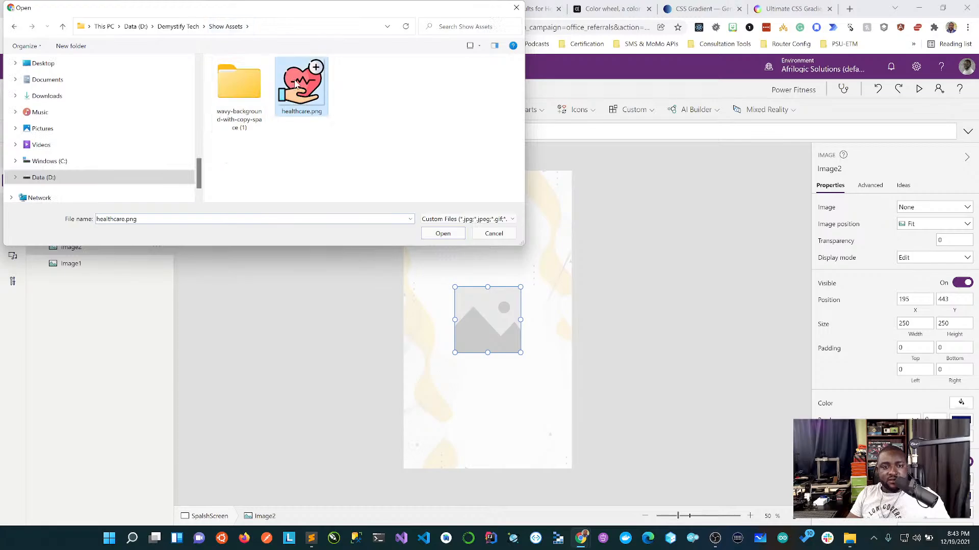
pyautogui.click(443, 233)
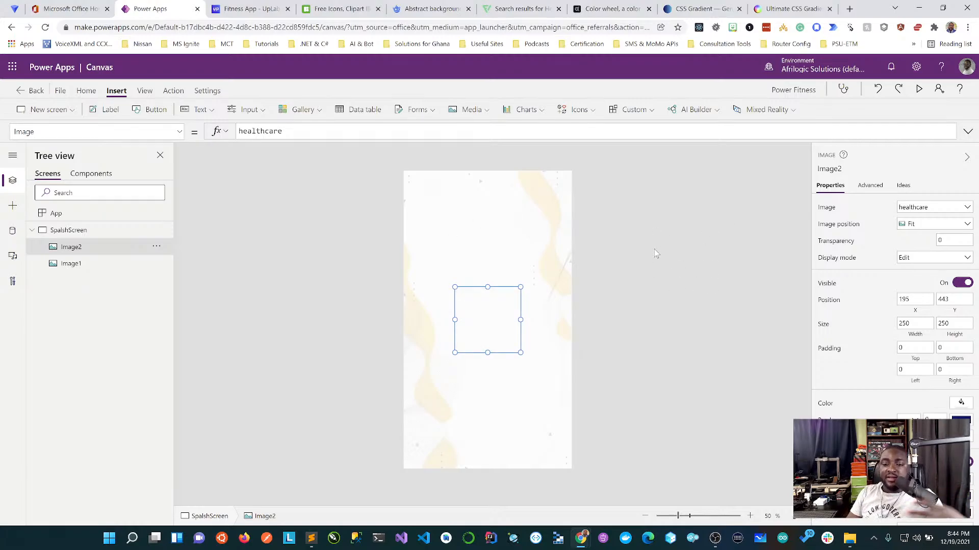
pyautogui.click(639, 273)
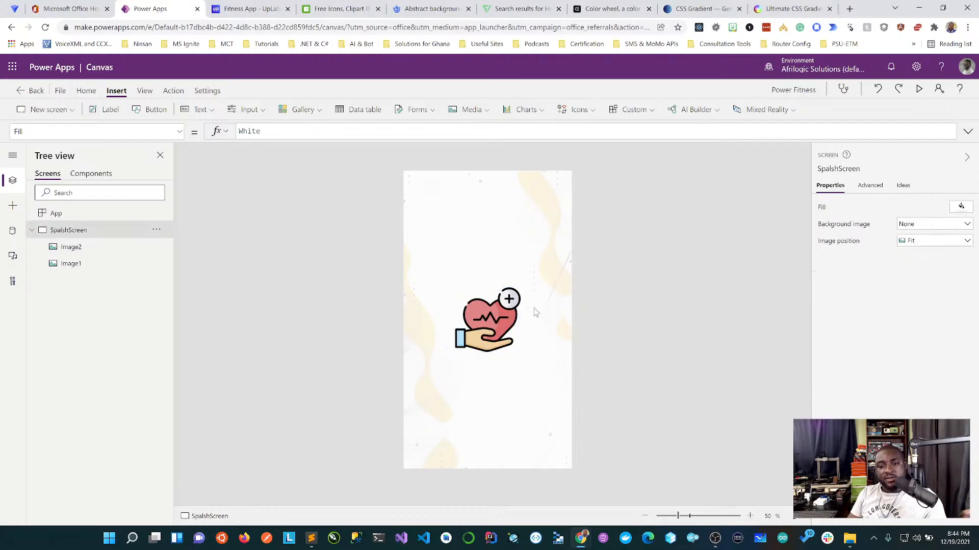
# Shrink the healthcare icon to 216 × 216, keeping it centred on the splash screen at X 212, Y 460
pyautogui.click(483, 317)
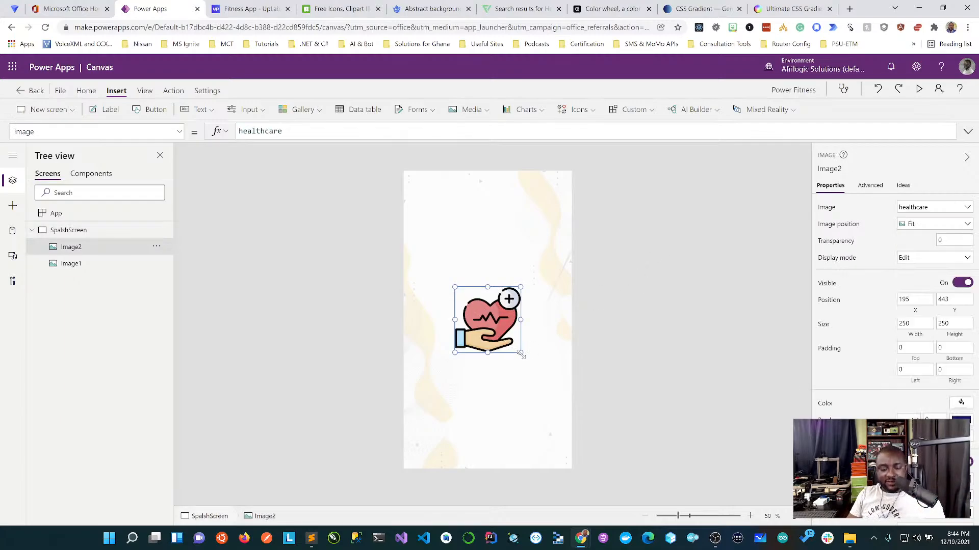
pyautogui.moveTo(520, 353); pyautogui.dragTo(488, 328)
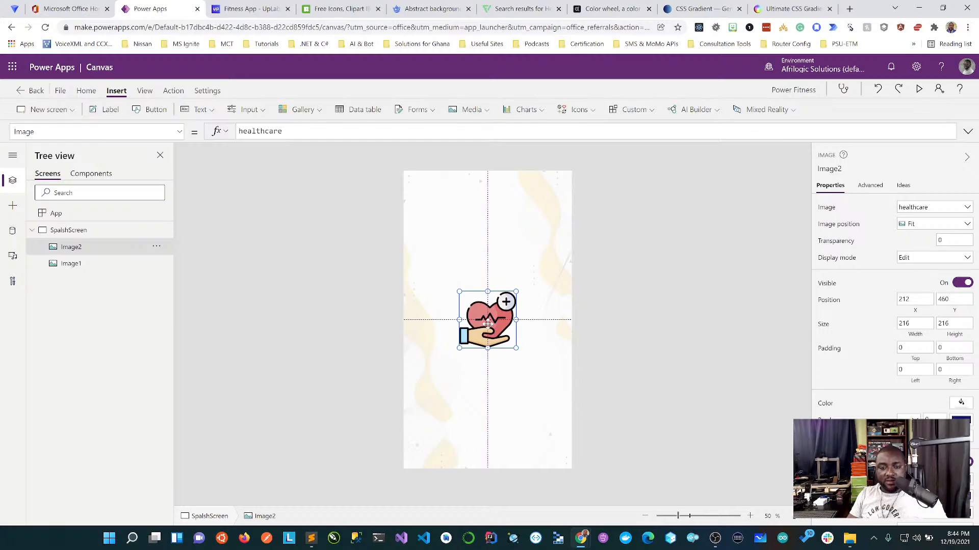
pyautogui.click(693, 327)
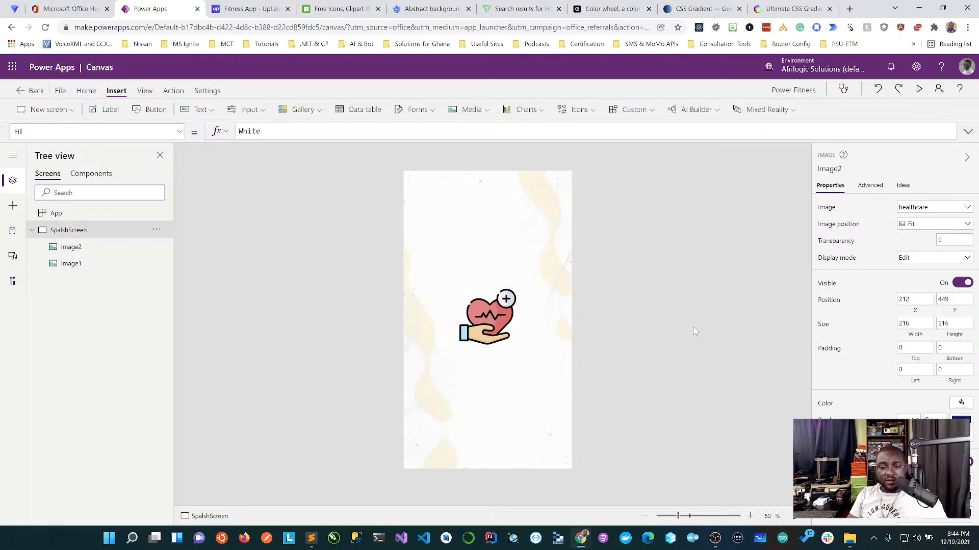
# Insert a label below the icon at X 40, Y 696, with centre-aligned Semibold text
pyautogui.click(116, 111)
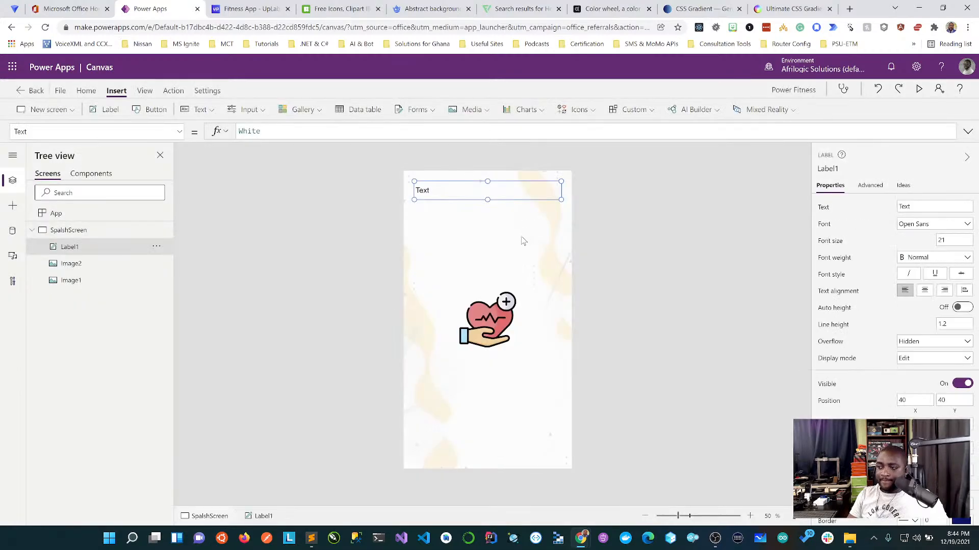
pyautogui.moveTo(474, 200); pyautogui.dragTo(472, 370)
pyautogui.press('Up')
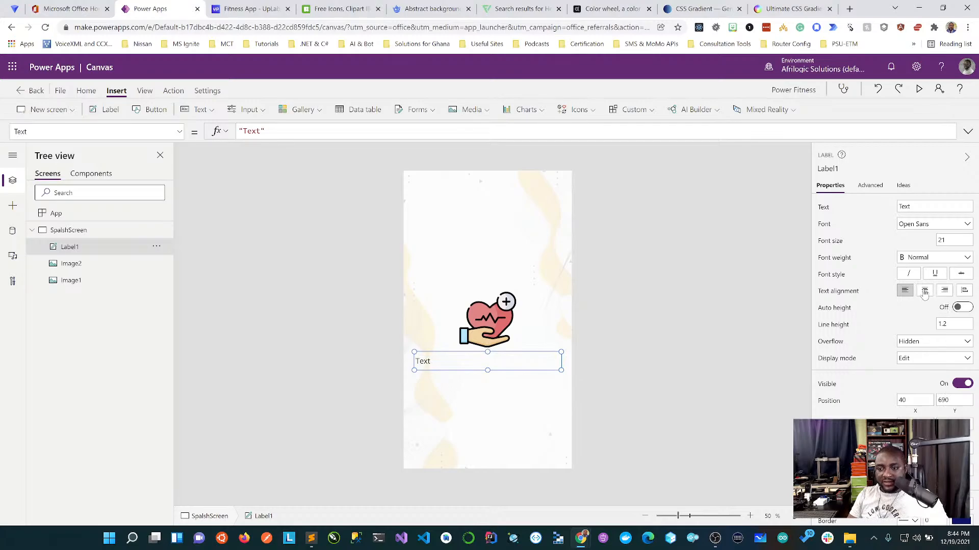
pyautogui.press('Down')
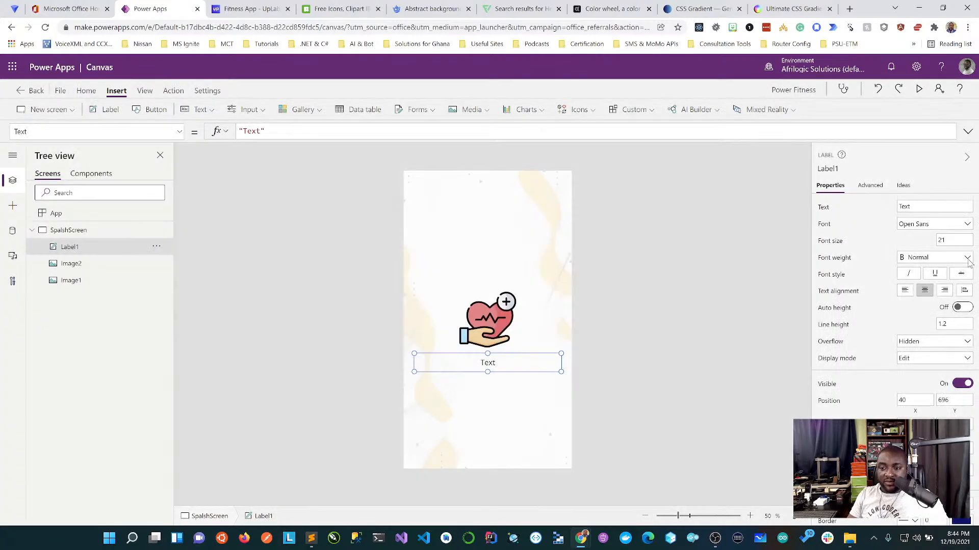
pyautogui.click(969, 259)
pyautogui.click(921, 283)
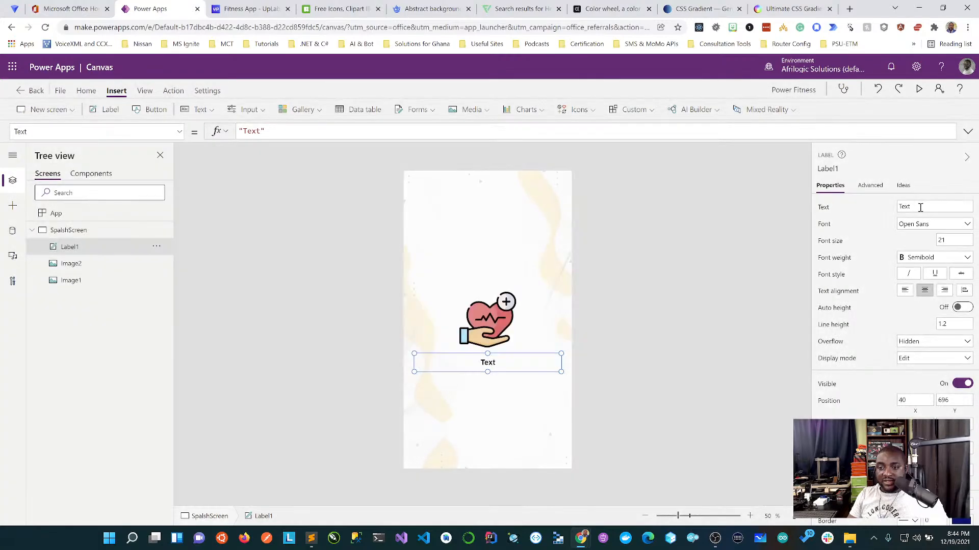
# Set the label's text to PowrFit and nudge the label up to Y 686
pyautogui.click(920, 208)
pyautogui.hotkey('ctrl', 'a')
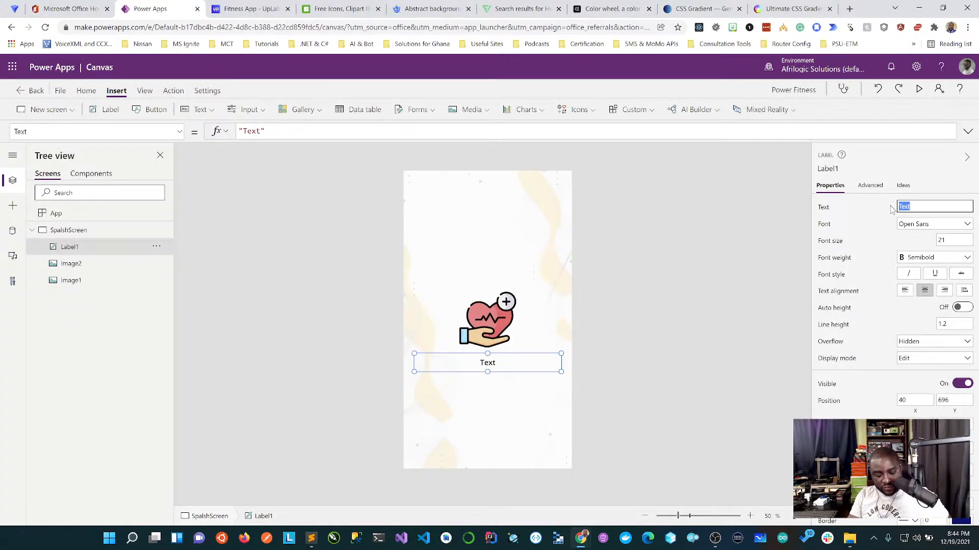
pyautogui.write('C')
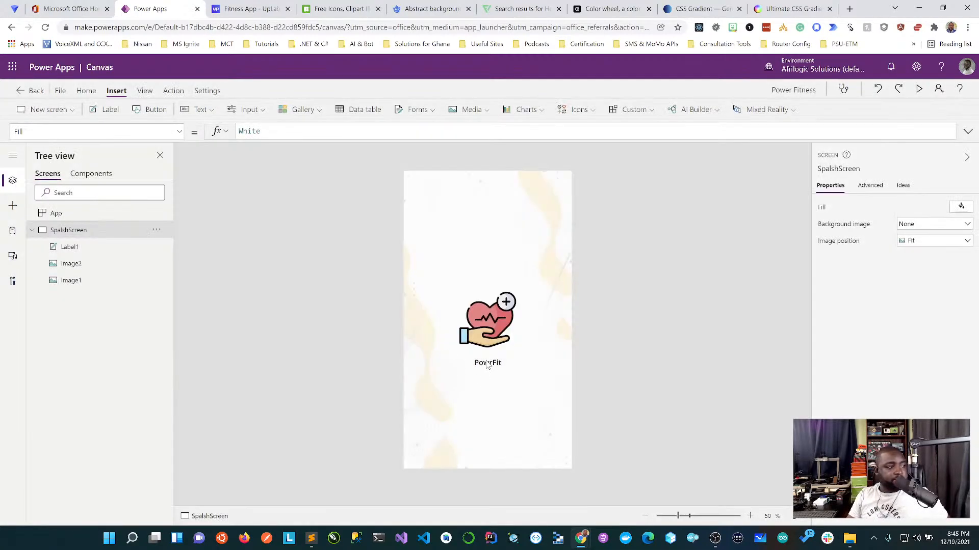
pyautogui.click(487, 364)
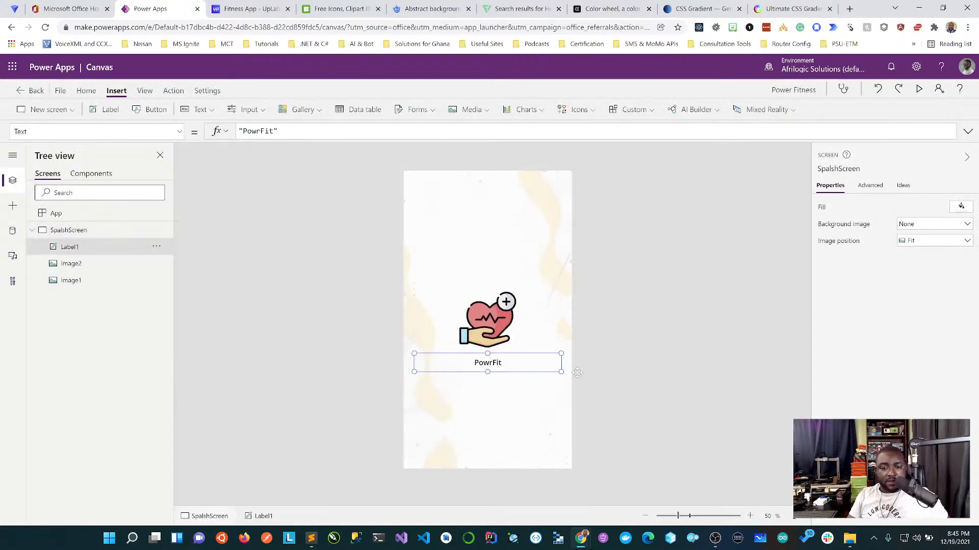
pyautogui.press('Up')
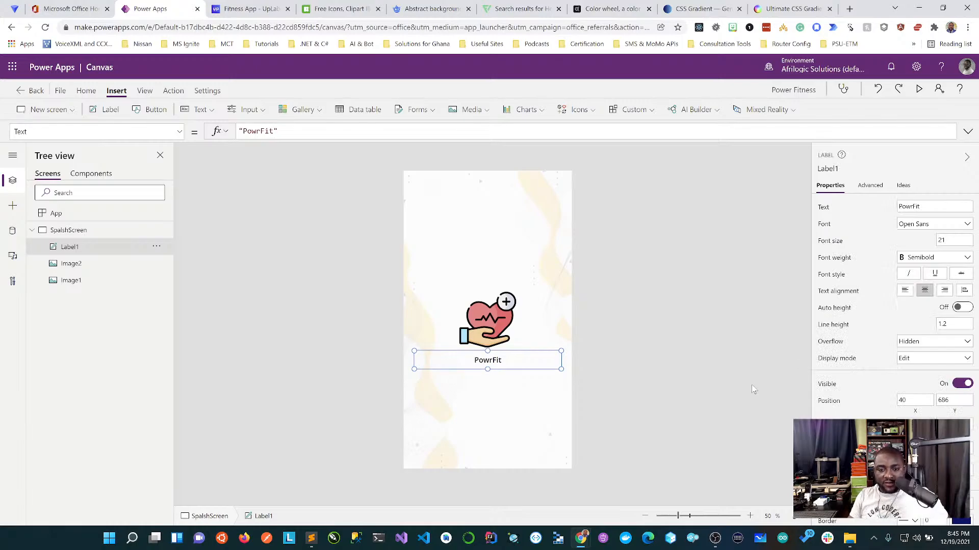
# Set the PowrFit label's font size to 28 and its font weight to Bold, using the Fitness App reference design for comparison
pyautogui.press('Up')
pyautogui.press('Up')
pyautogui.click(528, 313)
pyautogui.click(634, 338)
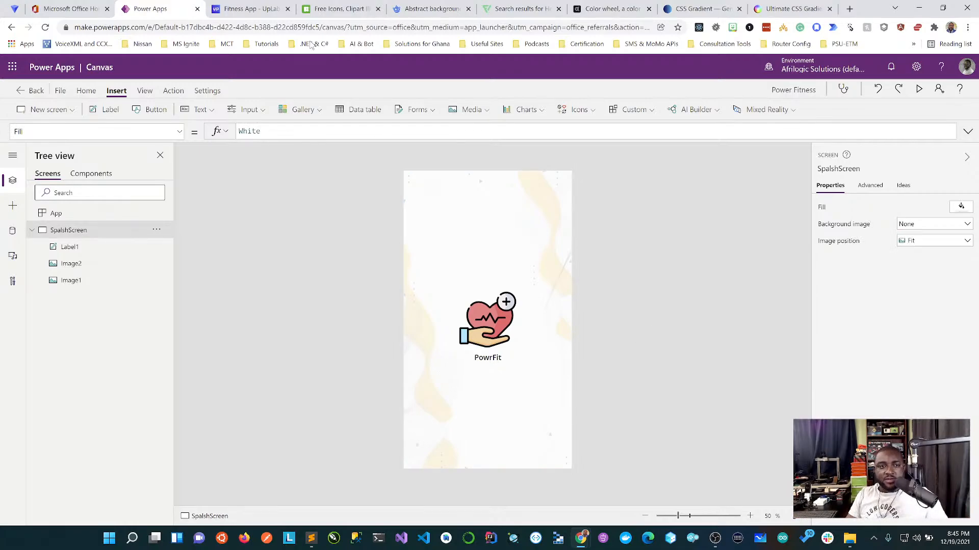
pyautogui.click(264, 5)
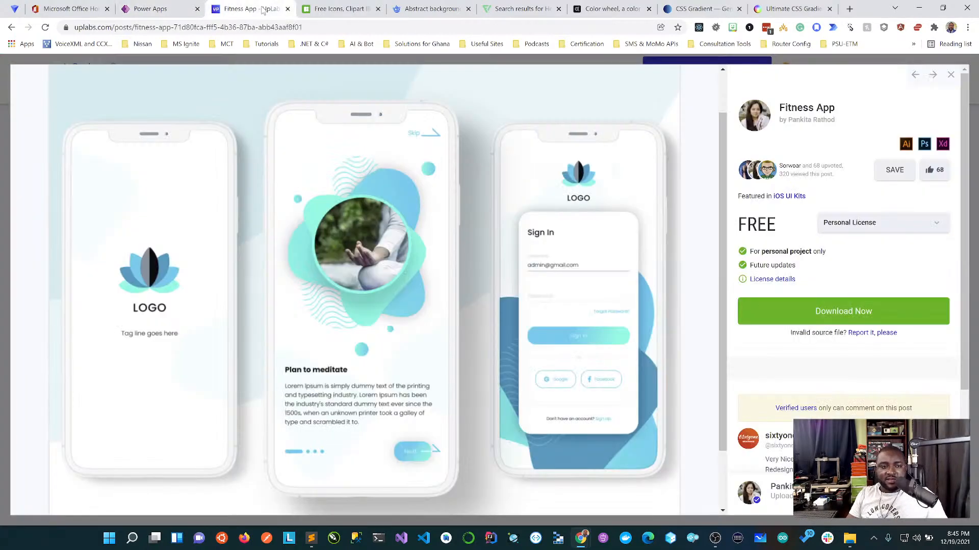
pyautogui.click(156, 10)
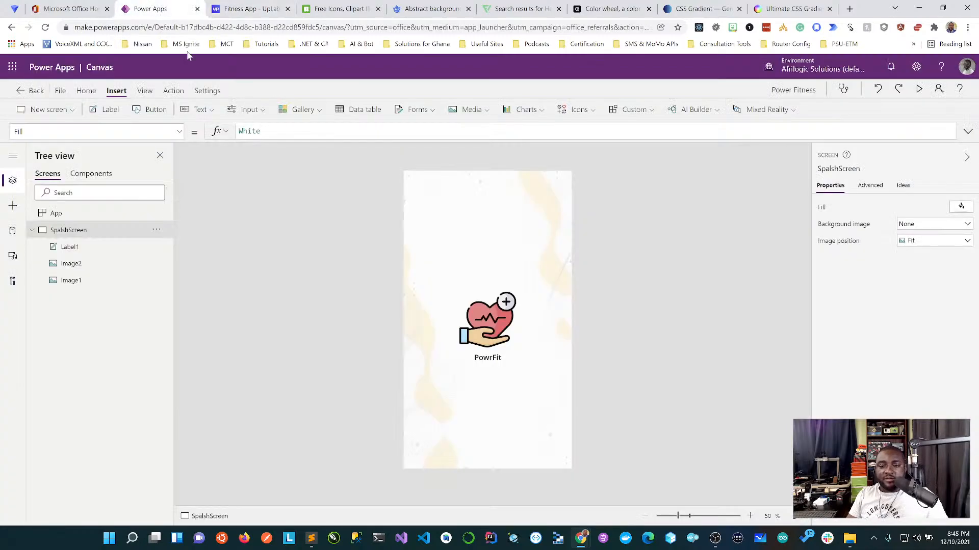
pyautogui.click(494, 361)
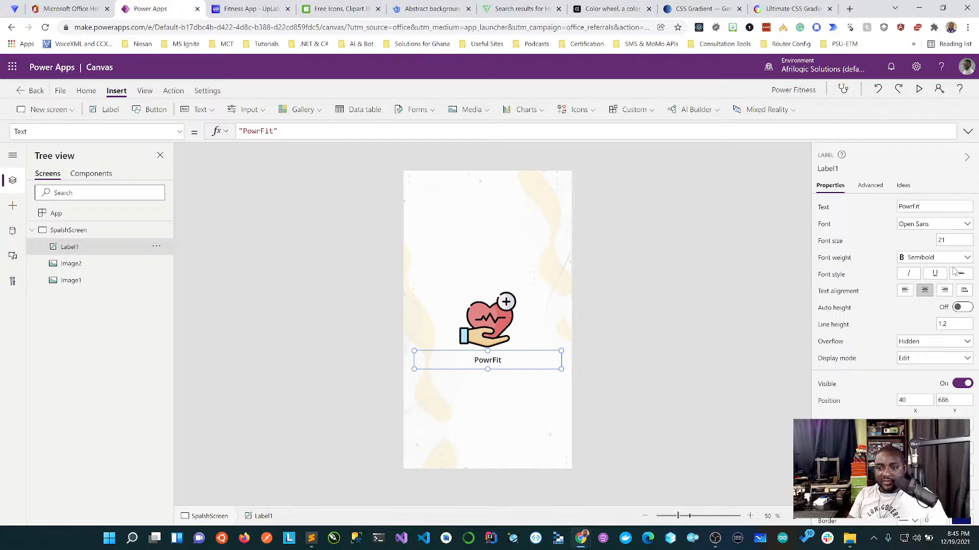
pyautogui.click(950, 239)
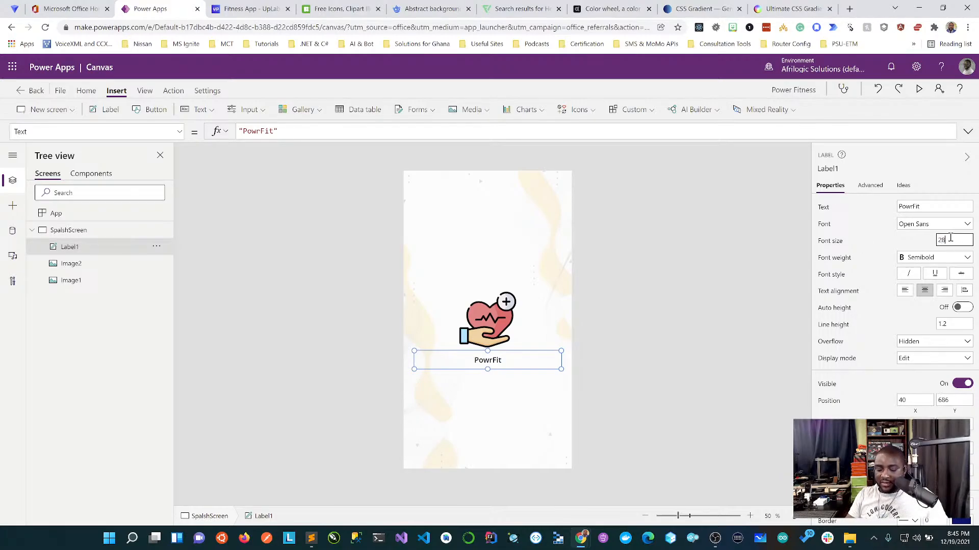
pyautogui.write('28')
pyautogui.press('Return')
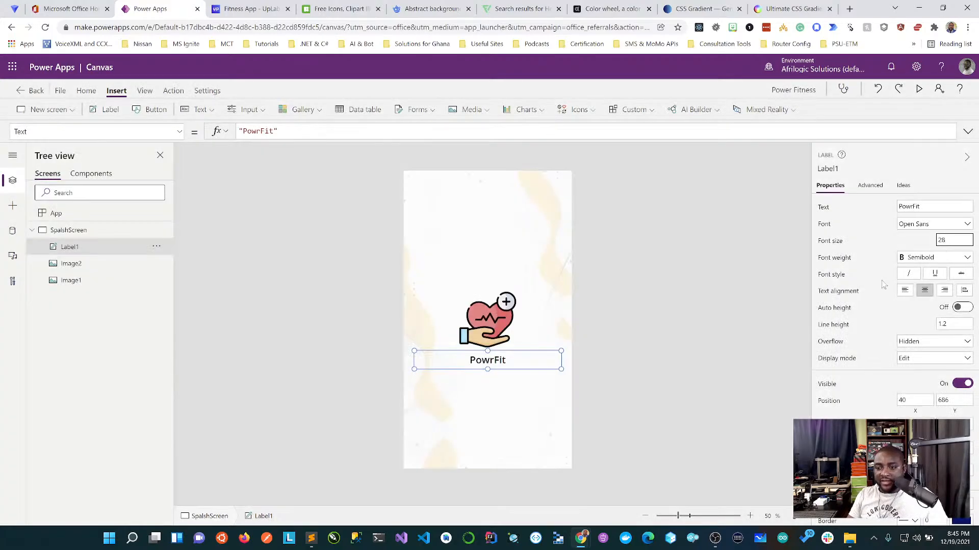
pyautogui.click(967, 259)
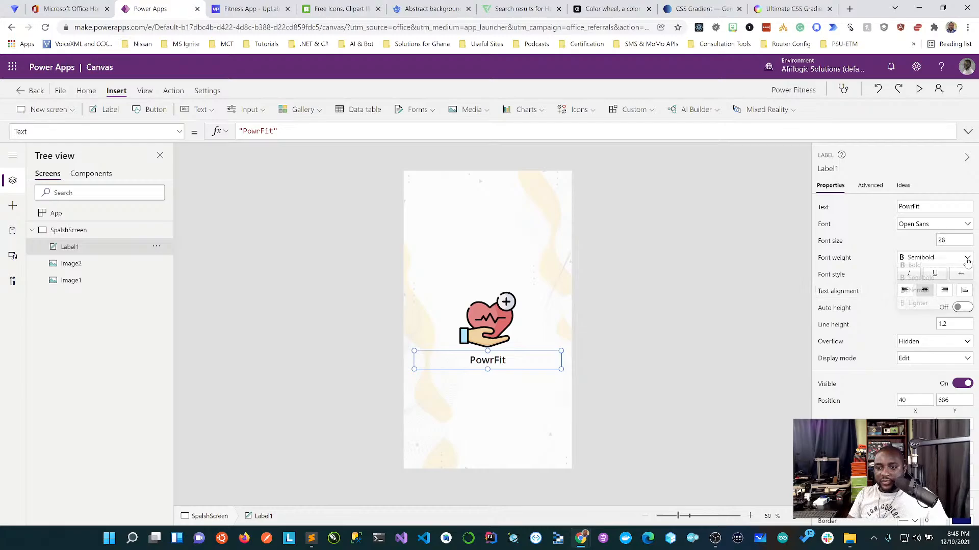
pyautogui.click(915, 272)
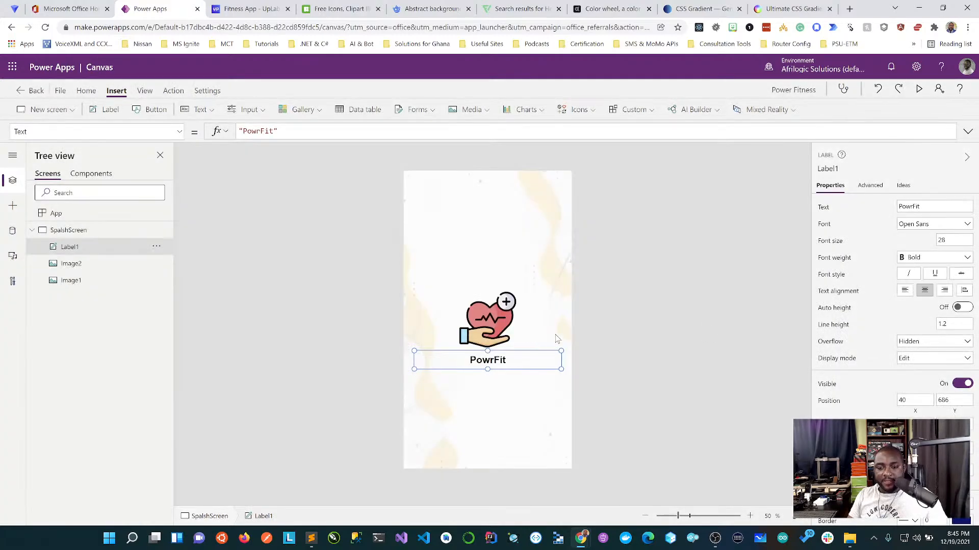
pyautogui.click(634, 343)
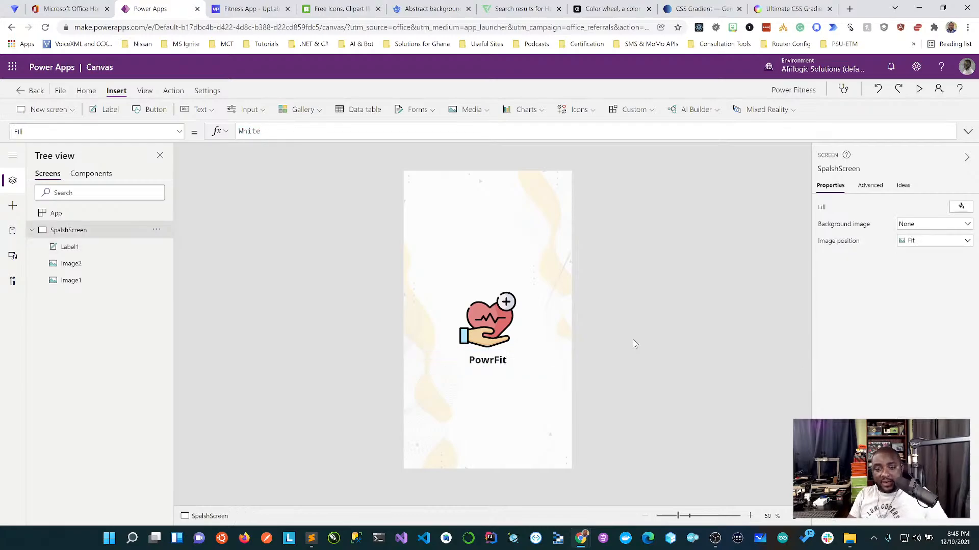
# Save the app to the cloud as Power Fitness and return to the canvas
pyautogui.hotkey('ctrl', 'shift', 's')
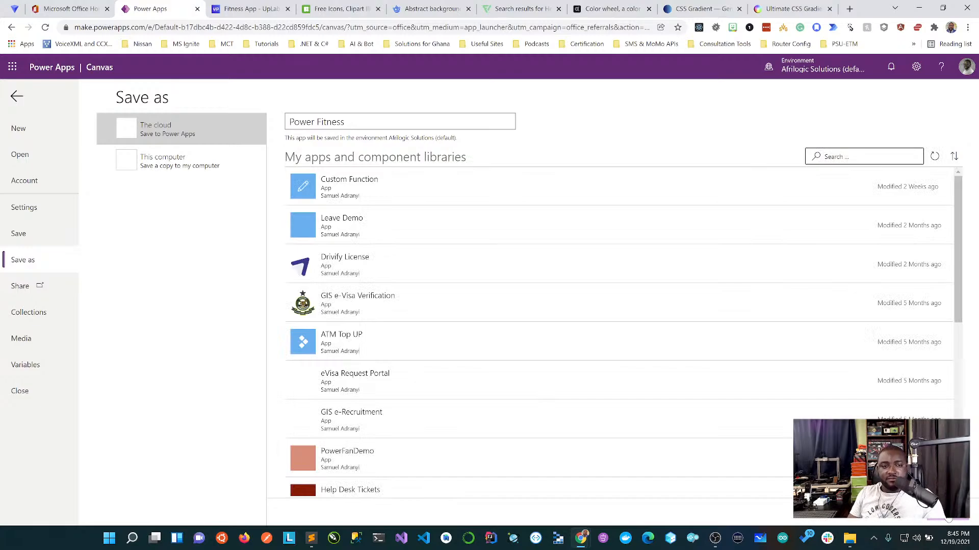
pyautogui.click(949, 520)
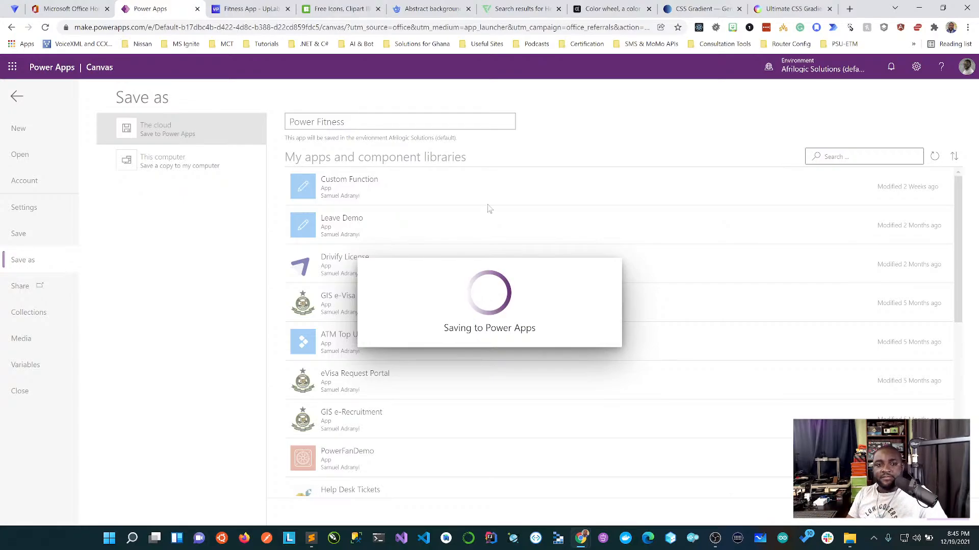
pyautogui.click(236, 6)
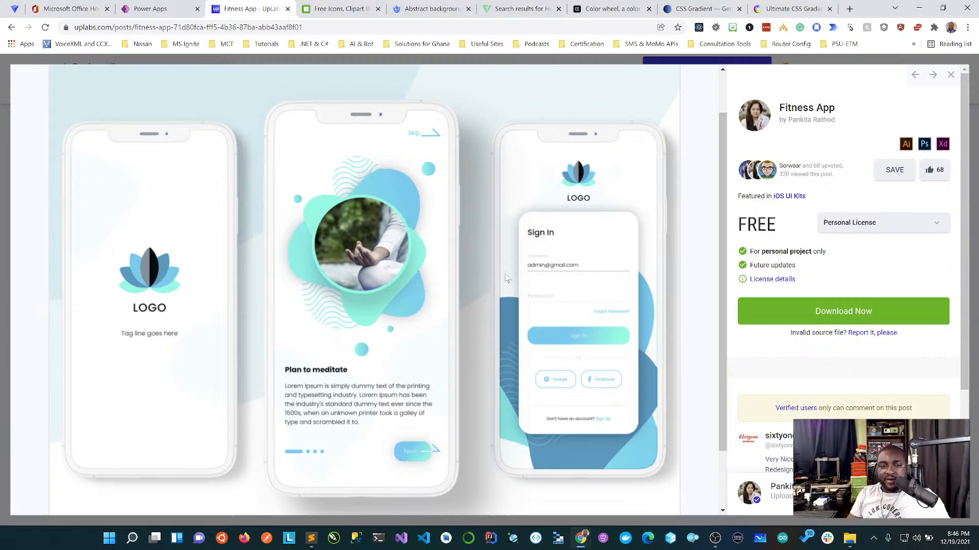
pyautogui.click(170, 7)
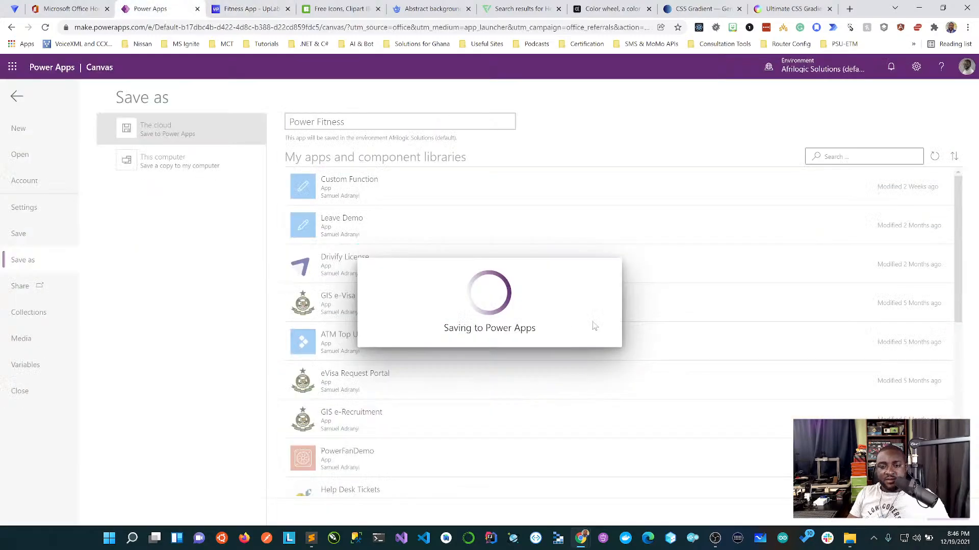
pyautogui.click(17, 97)
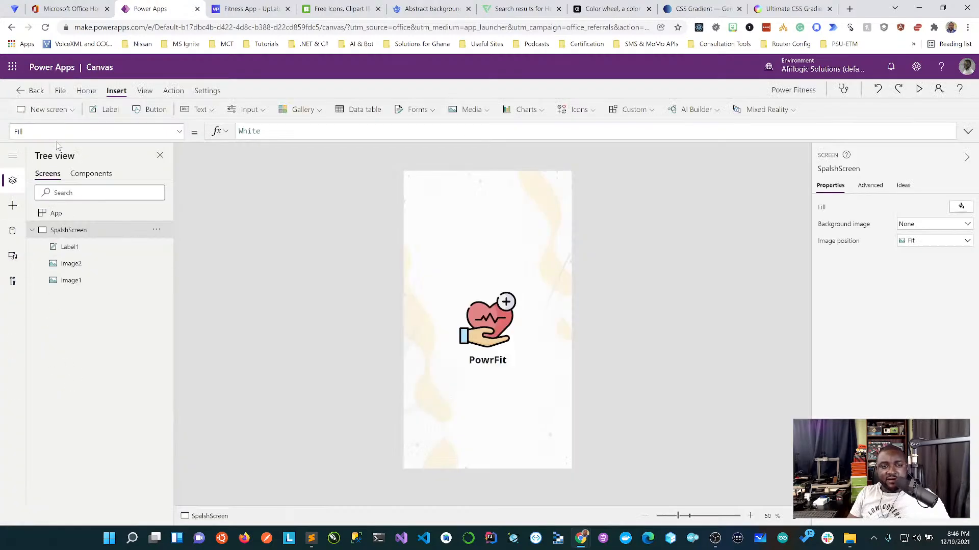
# Add a blank screen to the app and rename it LoginScreen
pyautogui.click(46, 114)
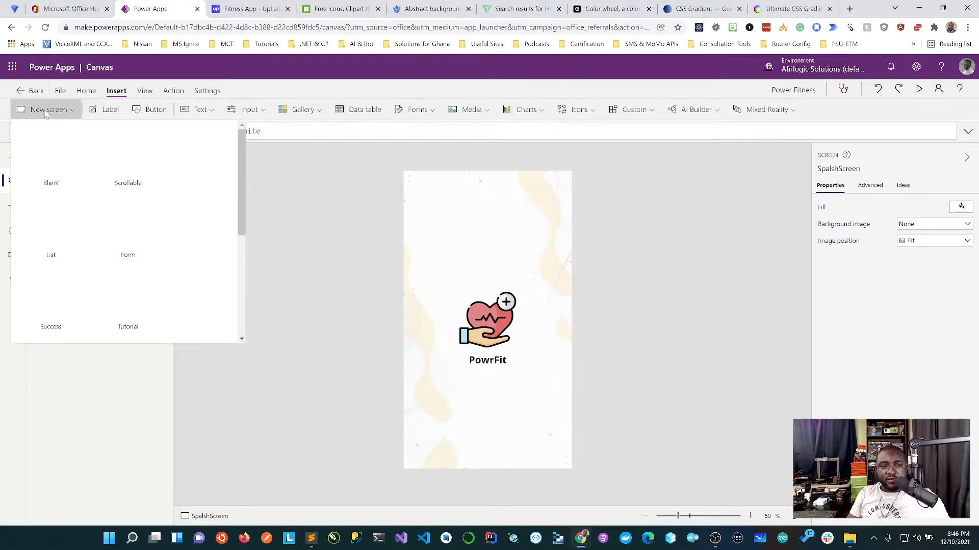
pyautogui.click(49, 167)
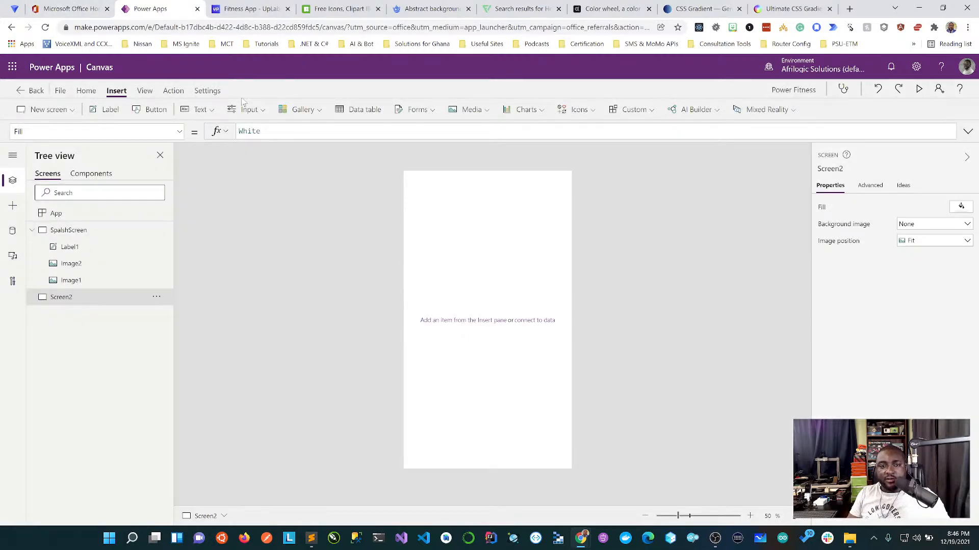
pyautogui.doubleClick(71, 298)
pyautogui.write('Login')
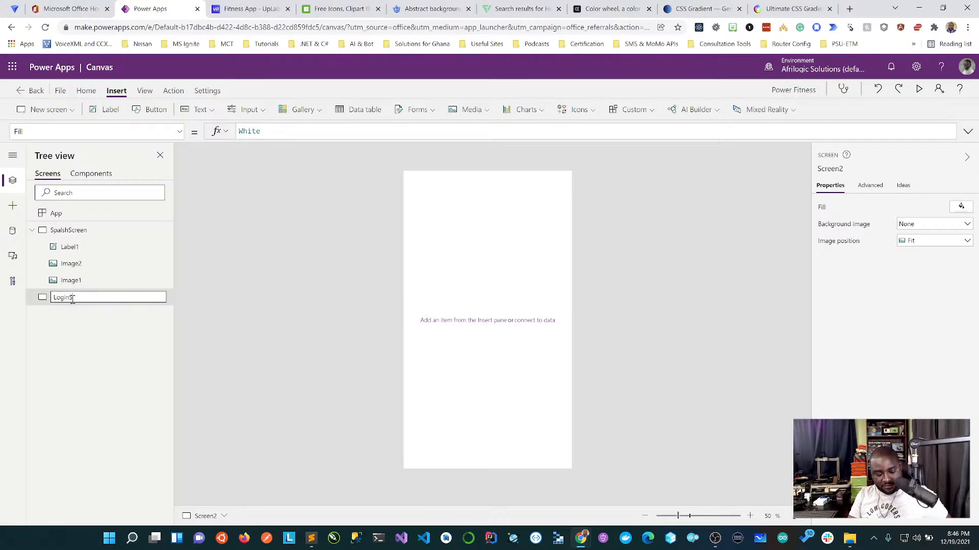
pyautogui.press('Escape')
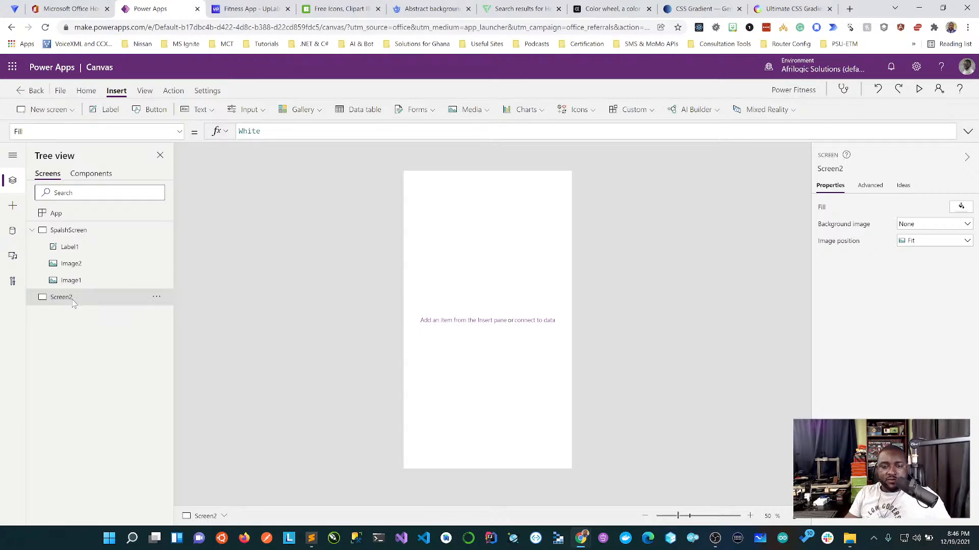
# Copy the healthcare icon and the faded background image from the splash screen onto LoginScreen
pyautogui.click(69, 8)
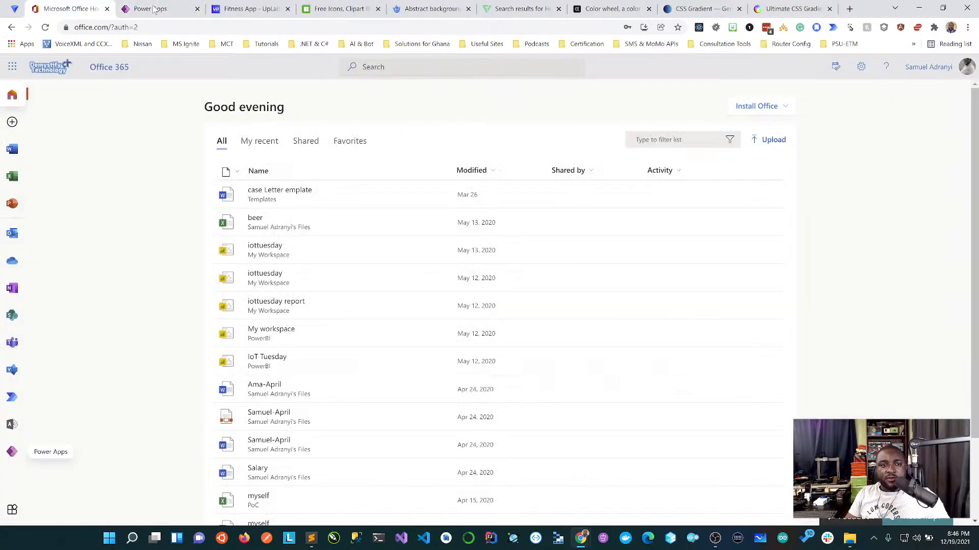
pyautogui.click(250, 9)
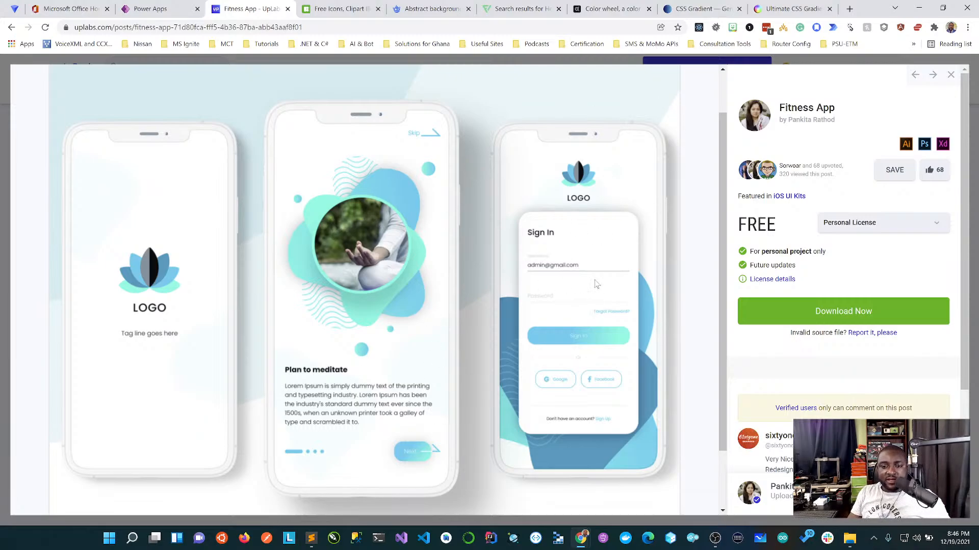
pyautogui.click(147, 9)
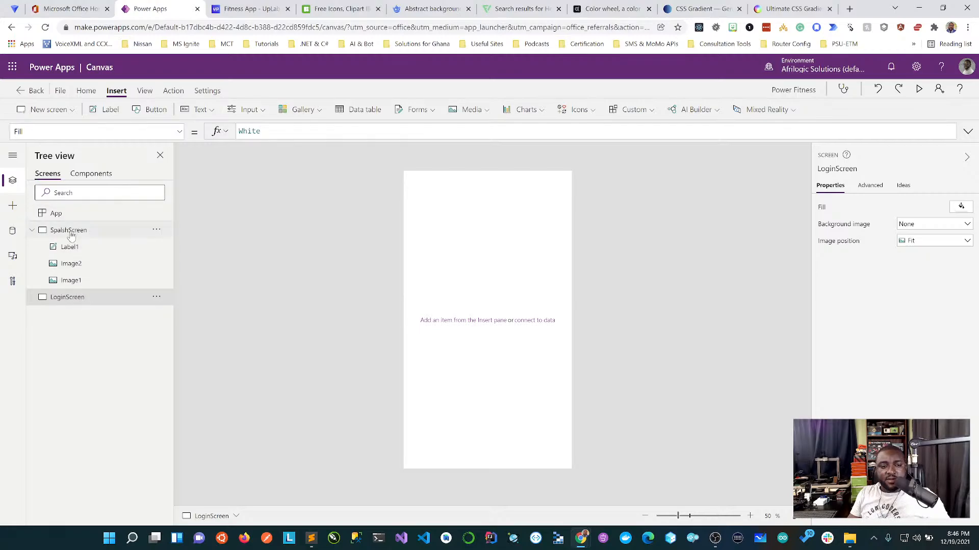
pyautogui.click(72, 249)
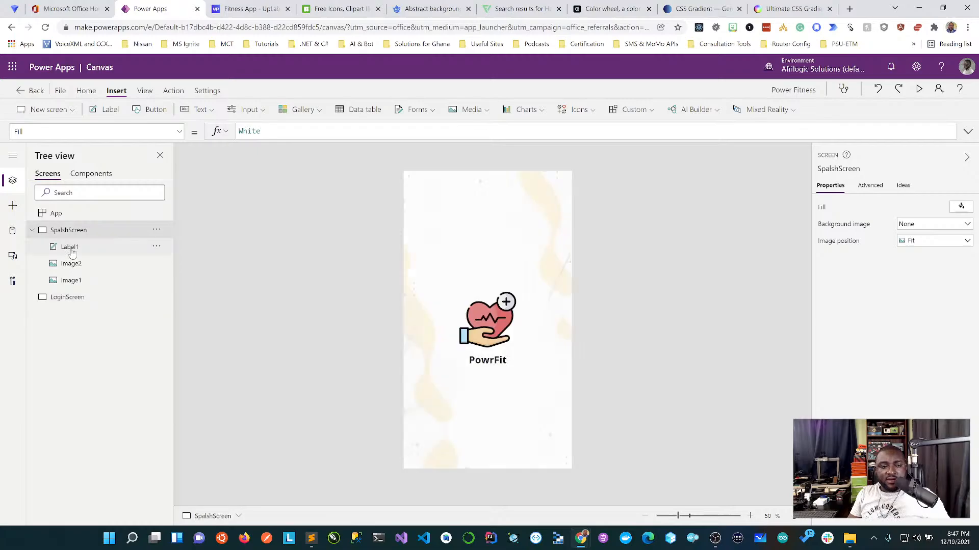
pyautogui.click(73, 282)
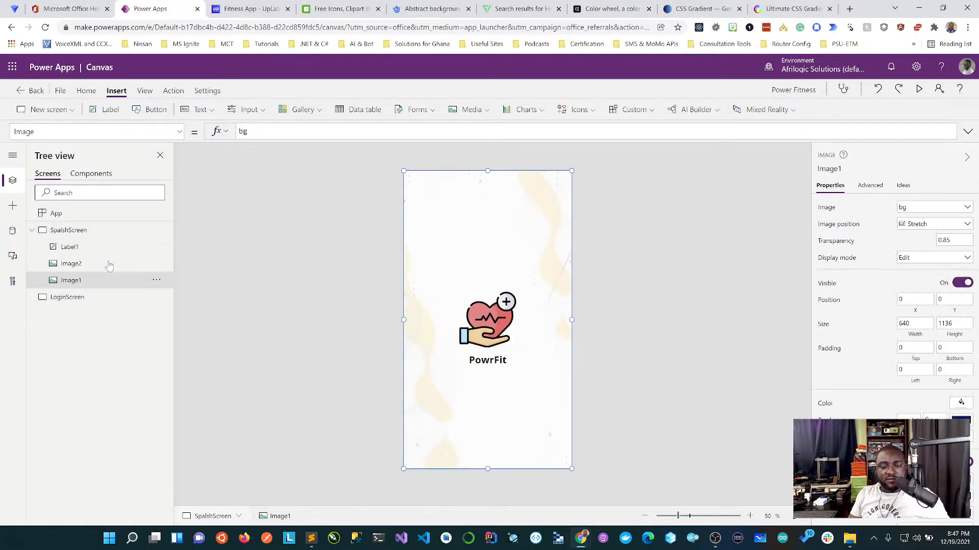
pyautogui.click(720, 237)
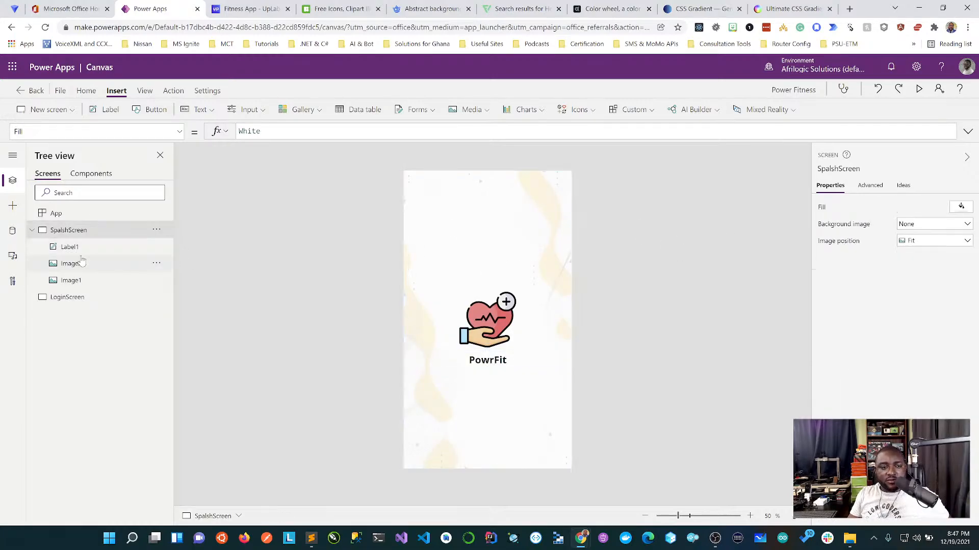
pyautogui.click(75, 266)
pyautogui.keyDown('ctrl'); pyautogui.click(78, 283); pyautogui.keyUp('ctrl')
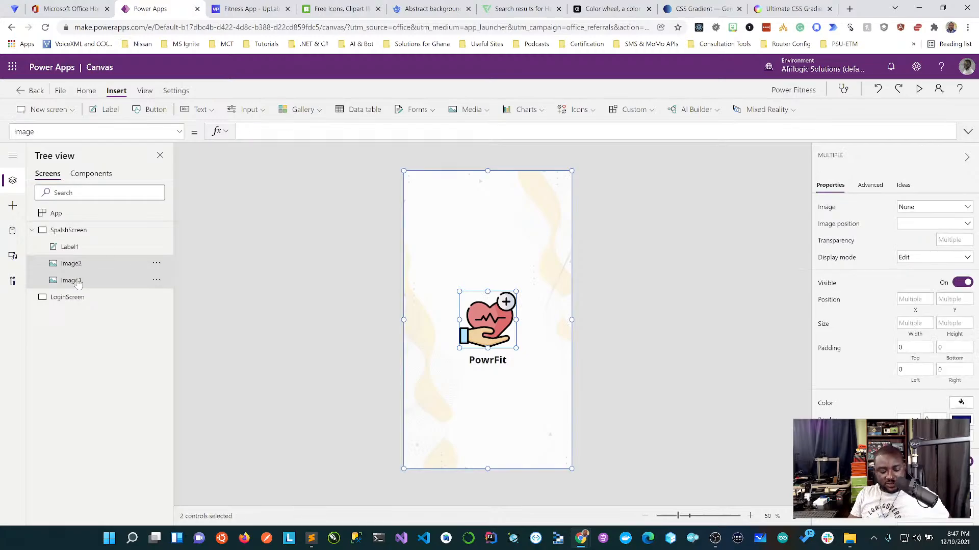
pyautogui.click(77, 298)
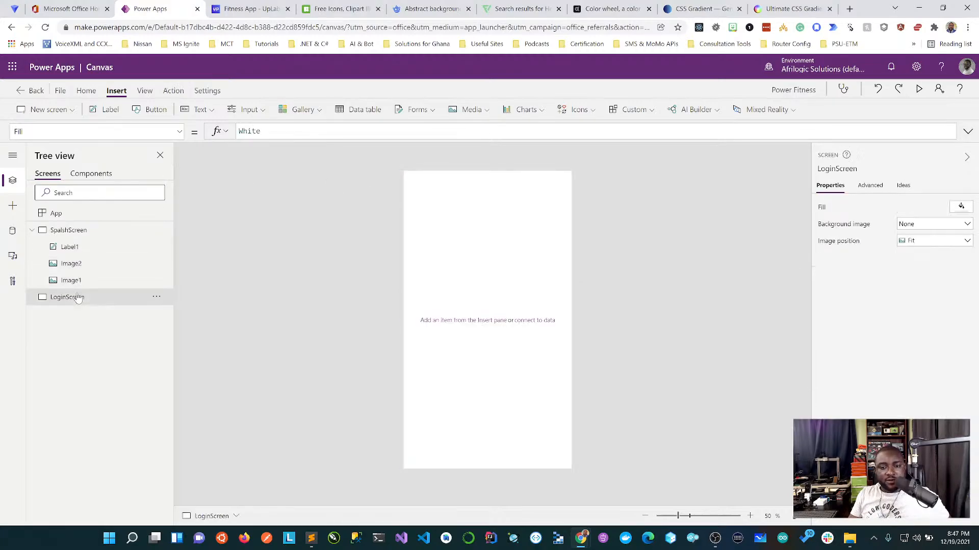
pyautogui.hotkey('ctrl', 'v')
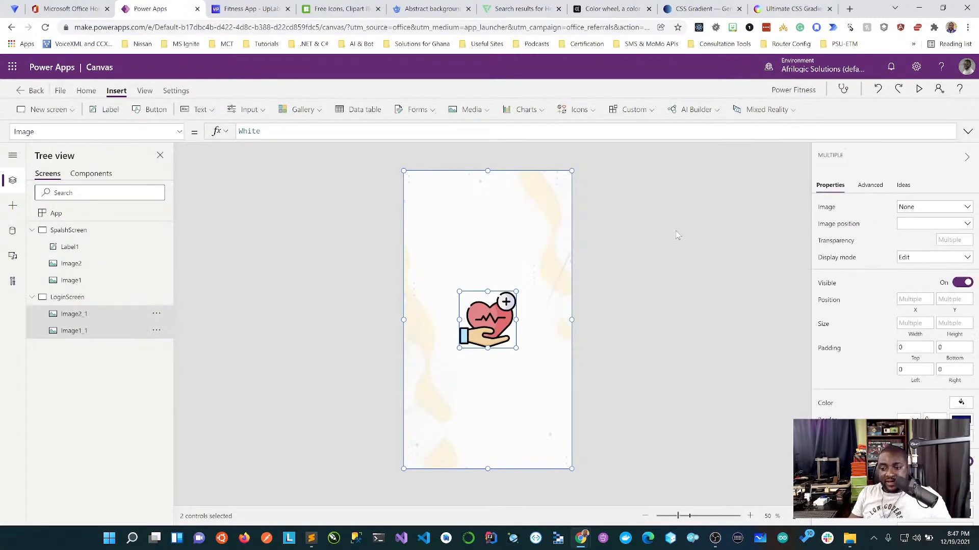
pyautogui.click(635, 224)
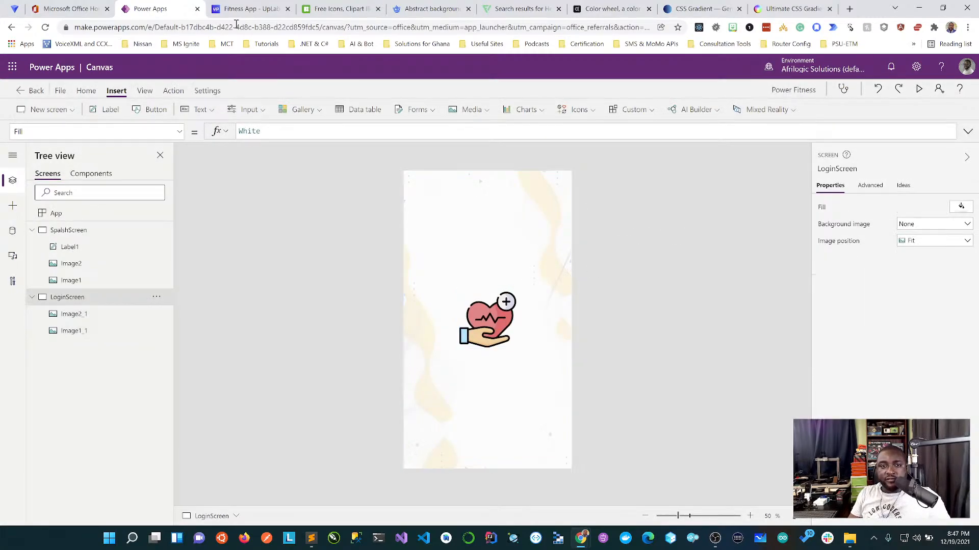
# Shrink the healthcare icon on LoginScreen to 128 × 128 and move it near the screen's upper edge, centred at X 256
pyautogui.click(243, 7)
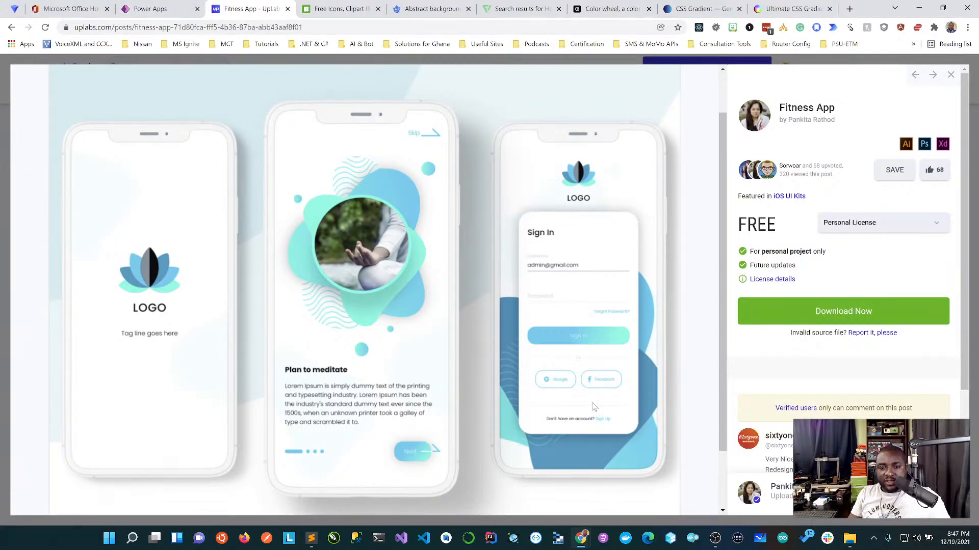
pyautogui.click(148, 8)
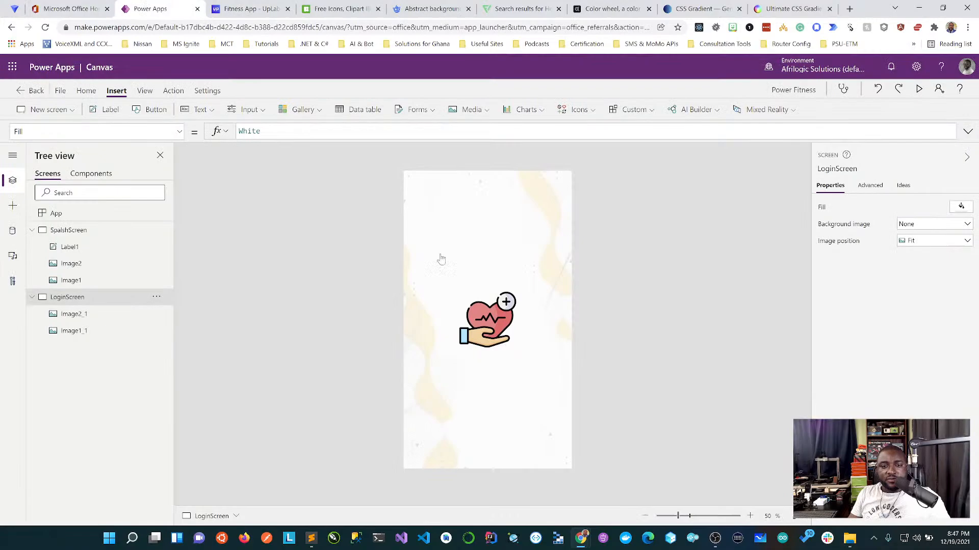
pyautogui.click(487, 322)
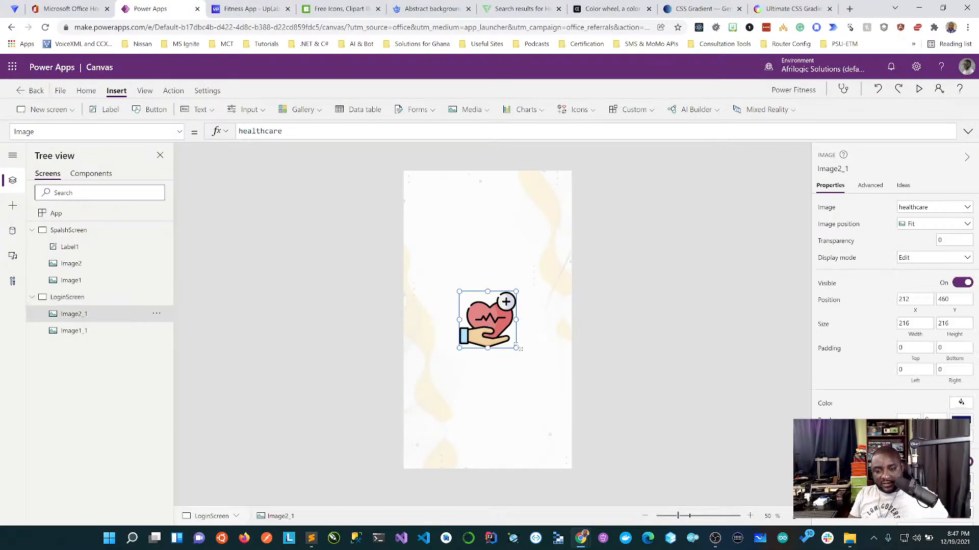
pyautogui.moveTo(517, 348); pyautogui.dragTo(490, 208)
pyautogui.click(652, 285)
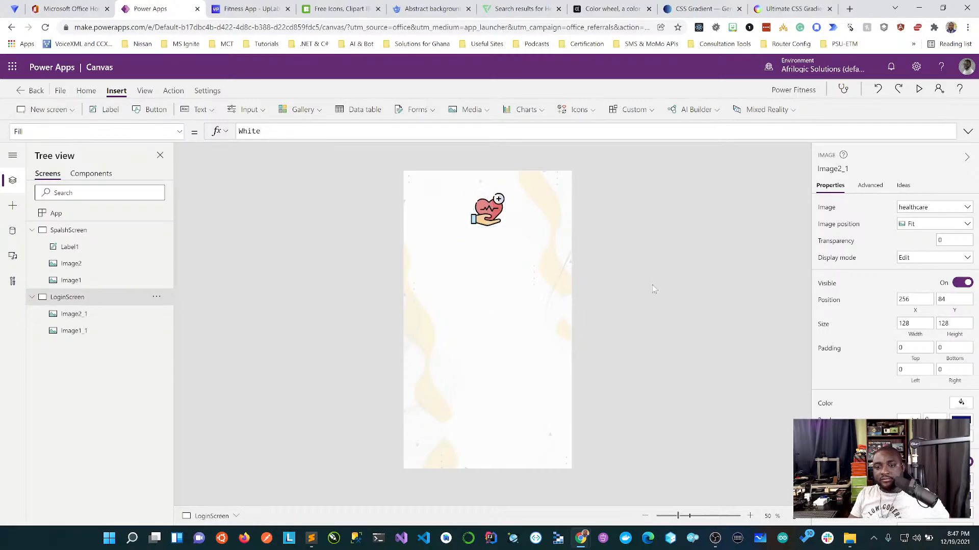
# Check the Sign In card in the Fitness App reference design, and insert a rectangle shape on LoginScreen
pyautogui.click(261, 7)
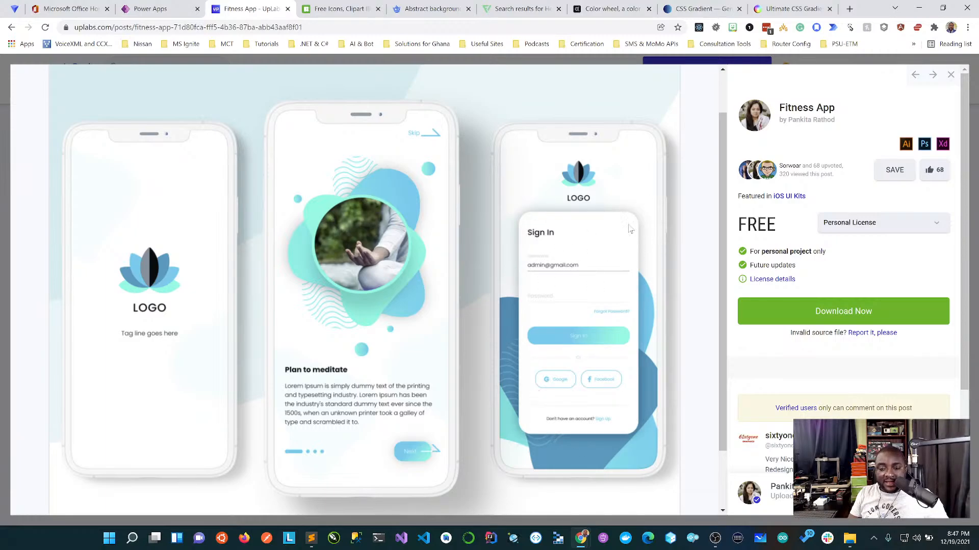
pyautogui.click(163, 9)
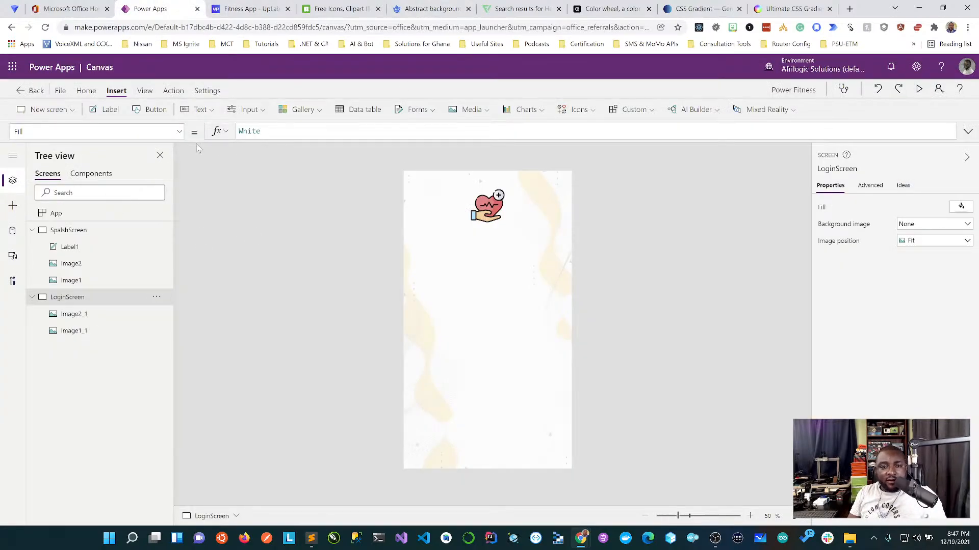
pyautogui.click(594, 113)
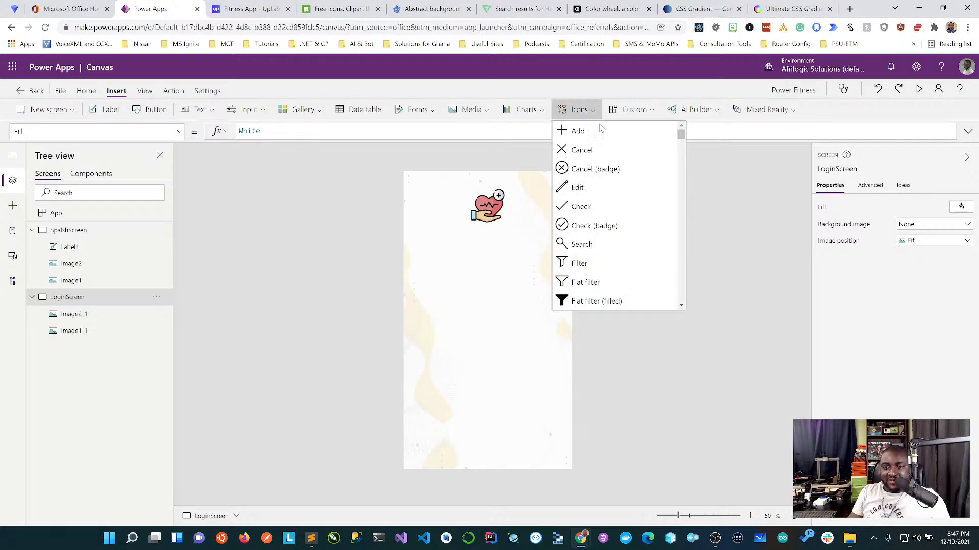
pyautogui.scroll(-10, 682, 245)
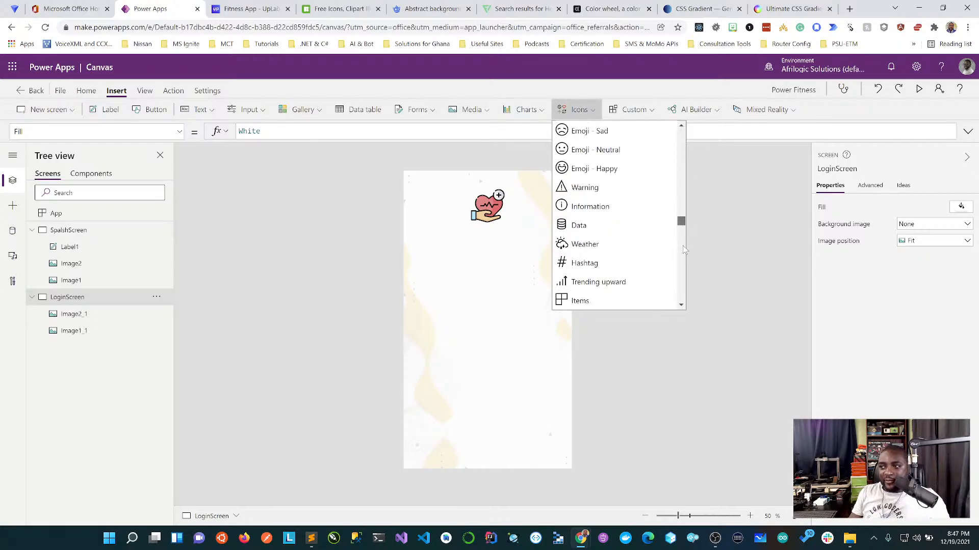
pyautogui.scroll(-10, 683, 250)
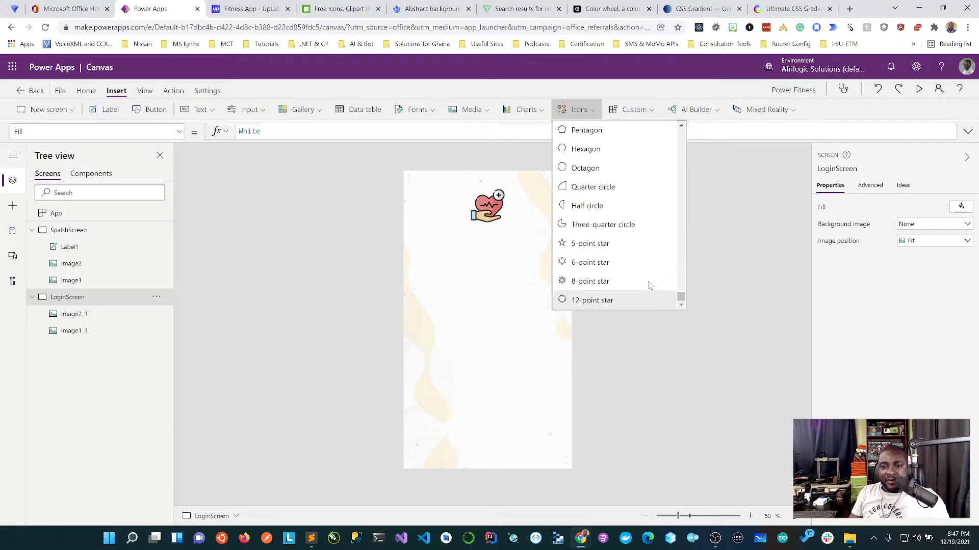
pyautogui.scroll(3, 630, 225)
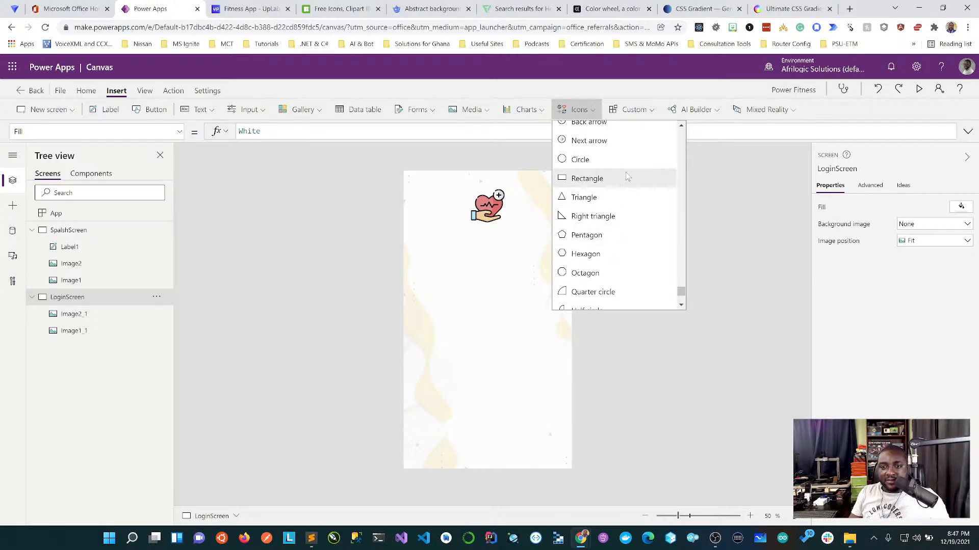
pyautogui.click(625, 178)
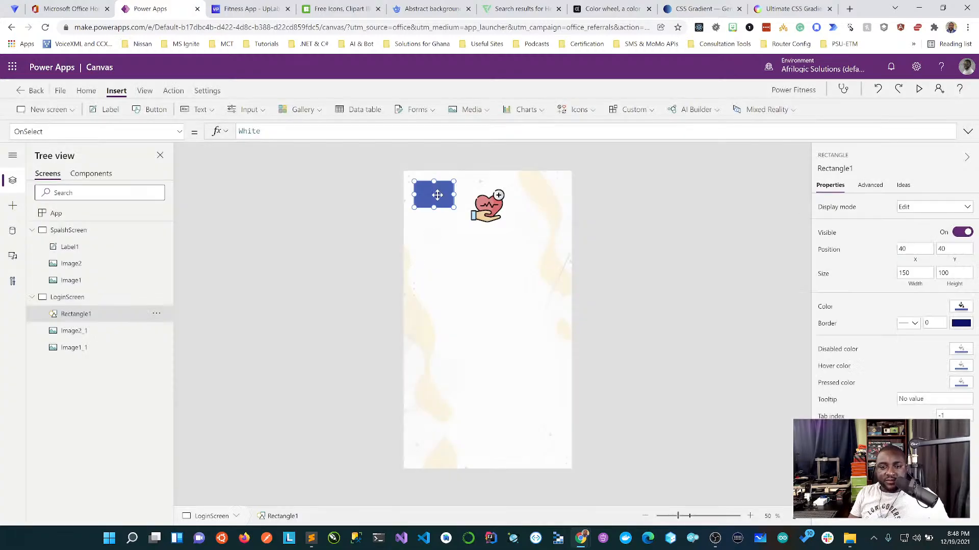
# Stretch the rectangle to about 532 × 768 and place it below the healthcare icon at about X 54, Y 243
pyautogui.moveTo(439, 194); pyautogui.dragTo(499, 428)
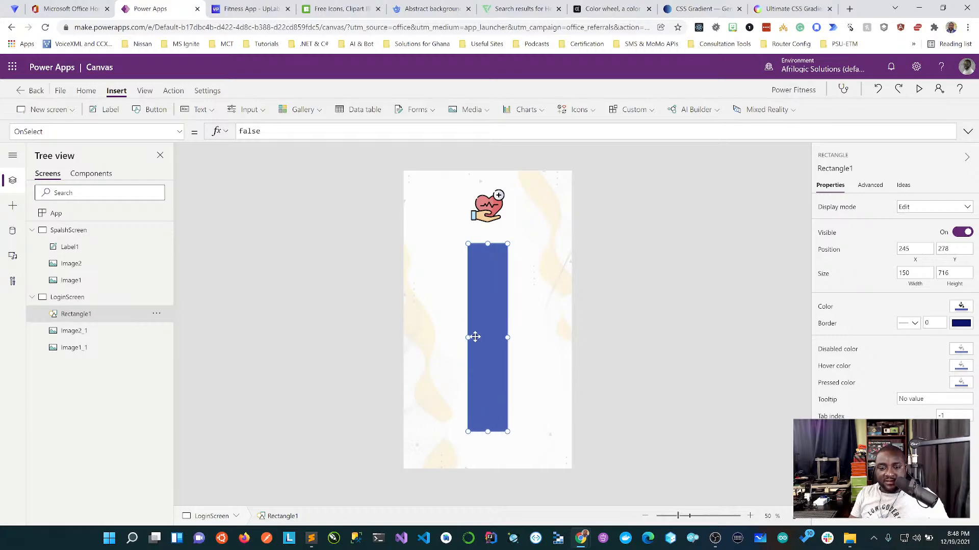
pyautogui.moveTo(466, 338); pyautogui.dragTo(468, 339)
pyautogui.moveTo(430, 337); pyautogui.dragTo(420, 338)
pyautogui.moveTo(505, 338); pyautogui.dragTo(560, 336)
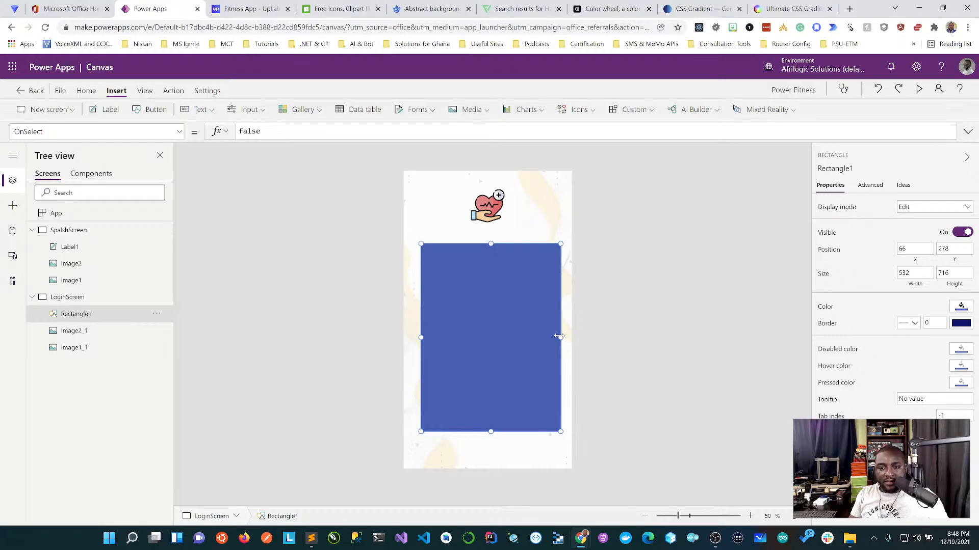
pyautogui.moveTo(492, 244); pyautogui.dragTo(492, 235)
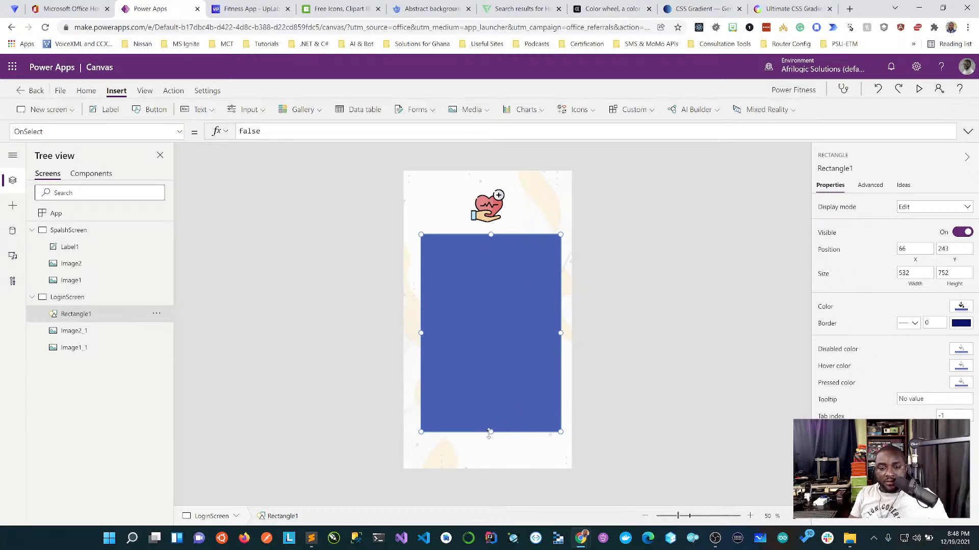
pyautogui.moveTo(490, 434); pyautogui.dragTo(490, 441)
pyautogui.moveTo(483, 358); pyautogui.dragTo(480, 359)
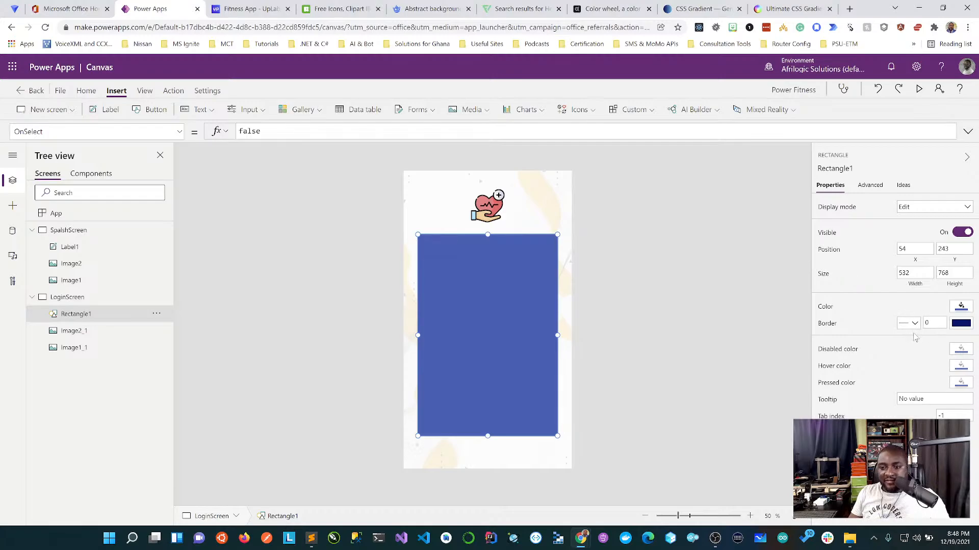
# Fill the rectangle with white and compare it with the Sign In card in the reference design
pyautogui.click(961, 308)
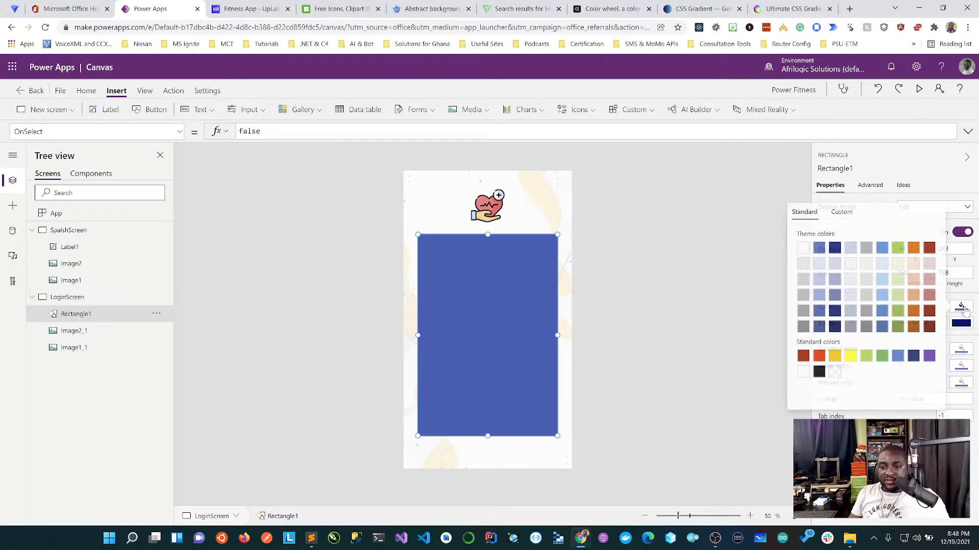
pyautogui.click(801, 250)
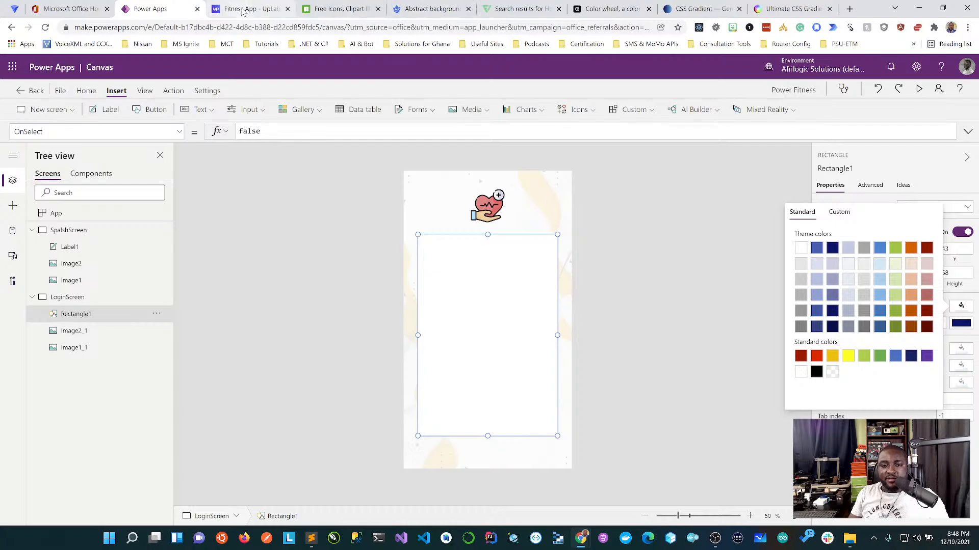
pyautogui.click(243, 10)
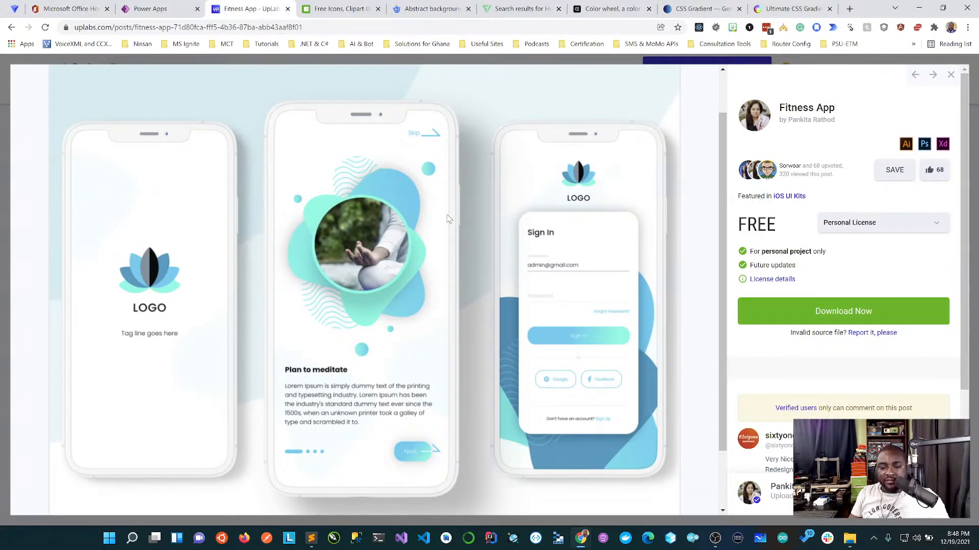
pyautogui.click(146, 10)
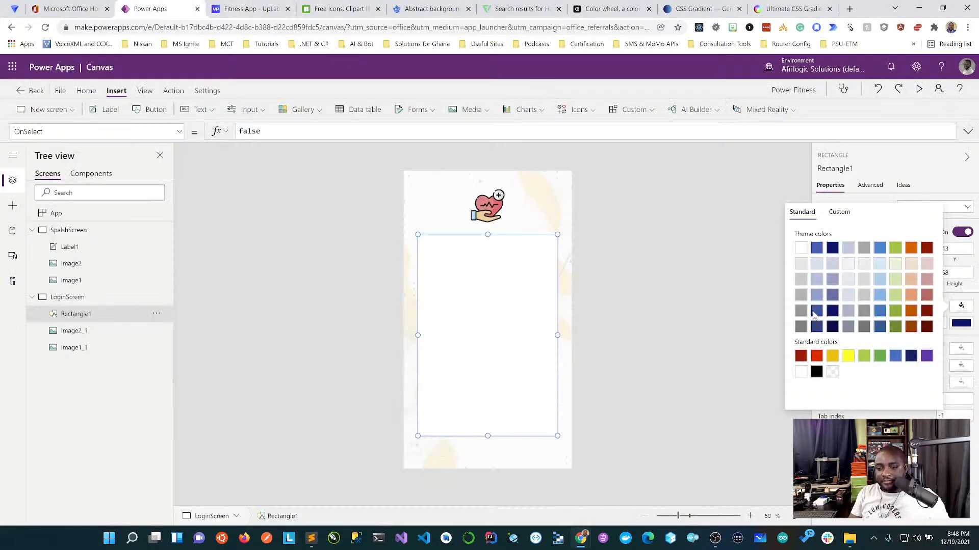
pyautogui.click(685, 175)
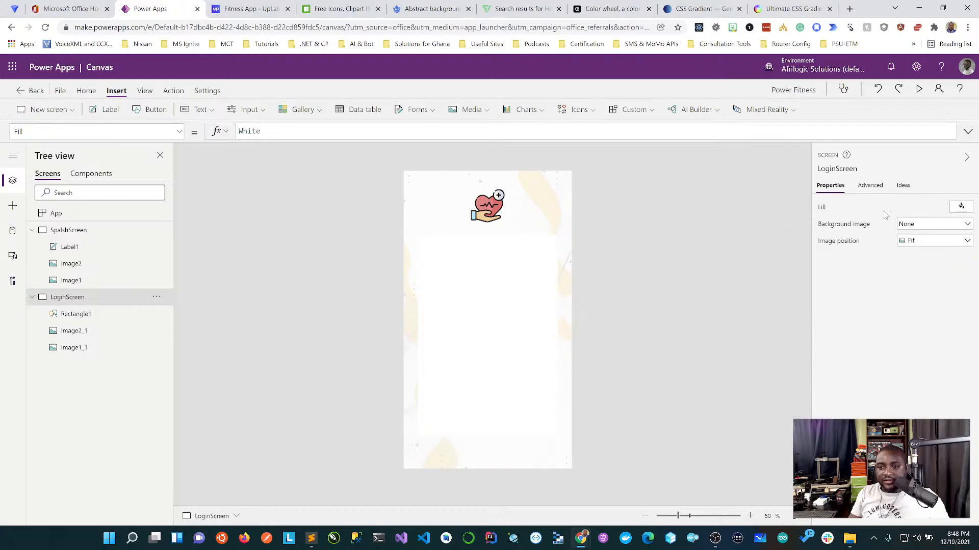
# Examine the white rectangle's border settings and advanced design properties, from fill and border style to focused border and display mode
pyautogui.click(497, 287)
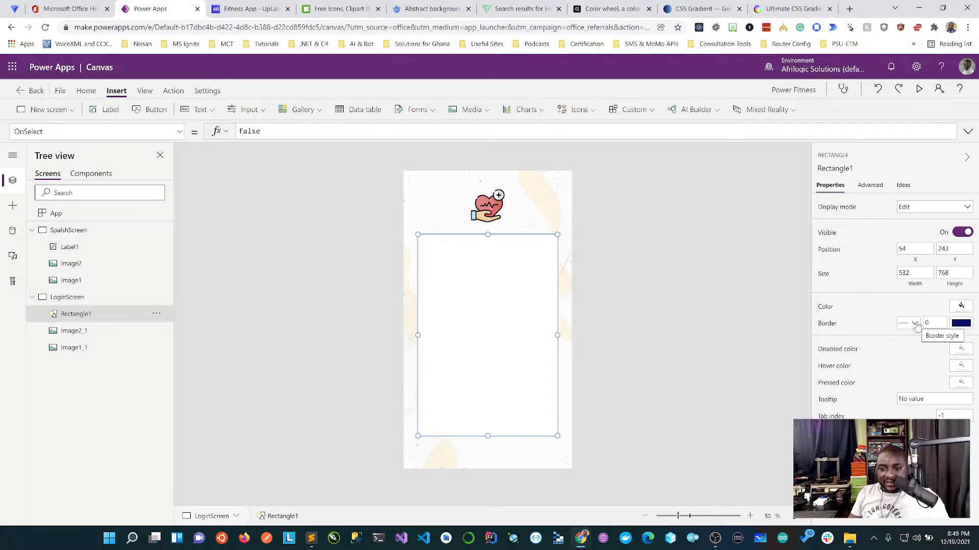
pyautogui.click(880, 187)
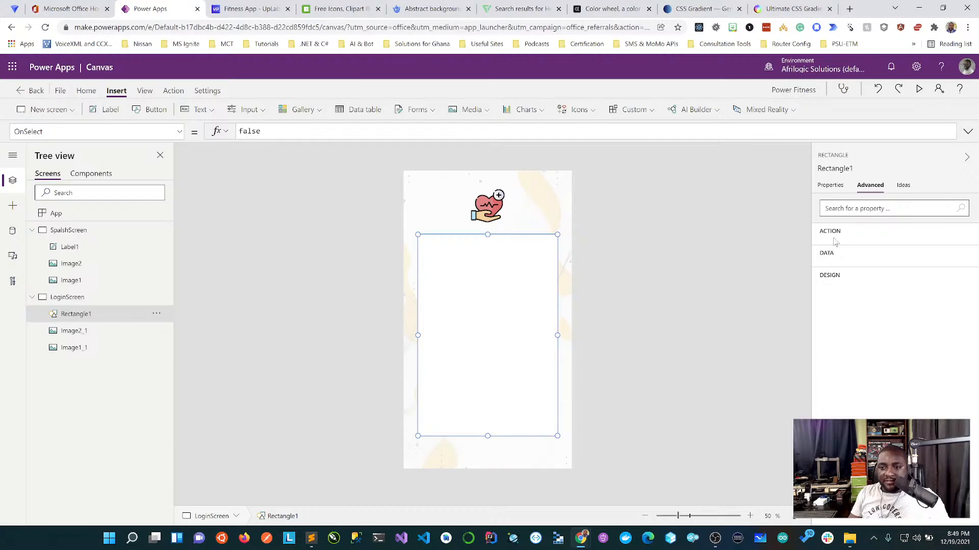
pyautogui.click(831, 273)
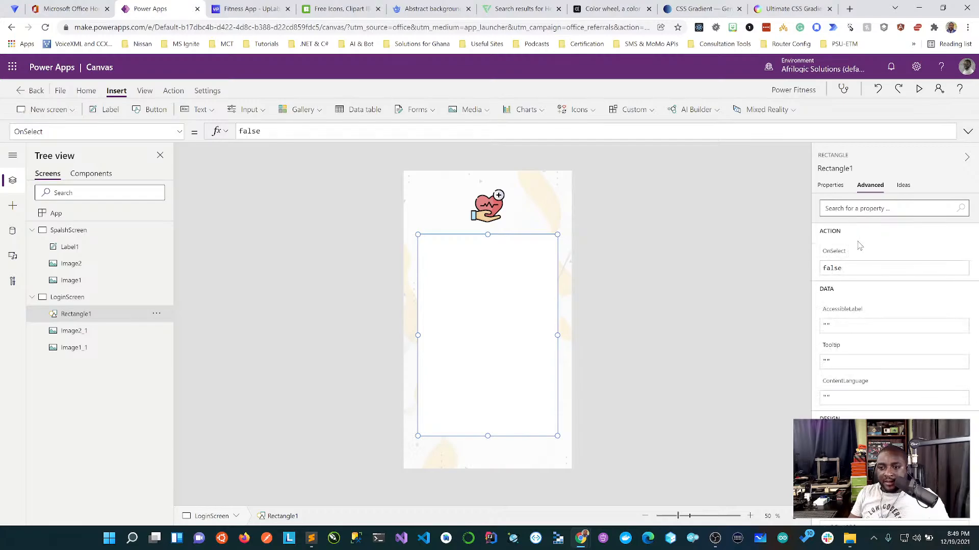
pyautogui.scroll(-3, 871, 404)
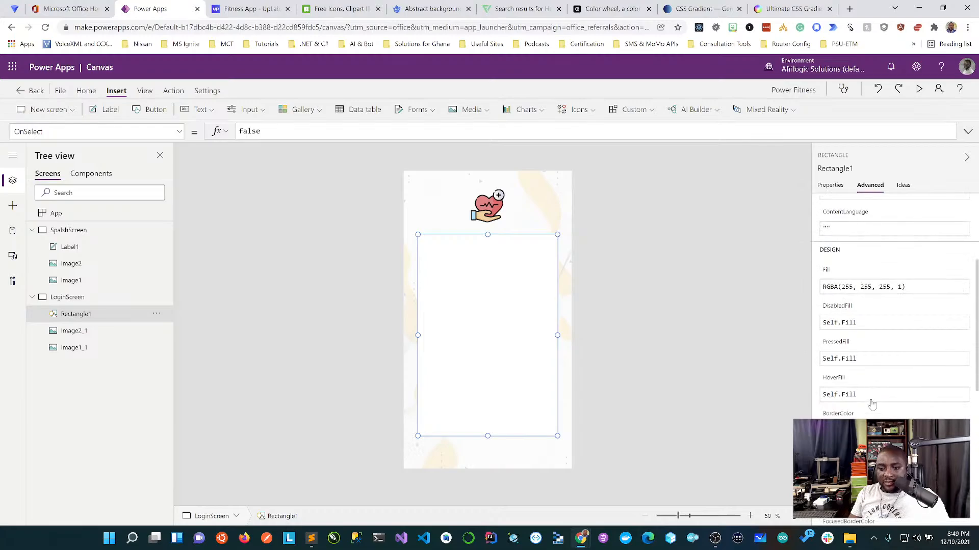
pyautogui.scroll(-2, 872, 404)
pyautogui.scroll(-3, 880, 373)
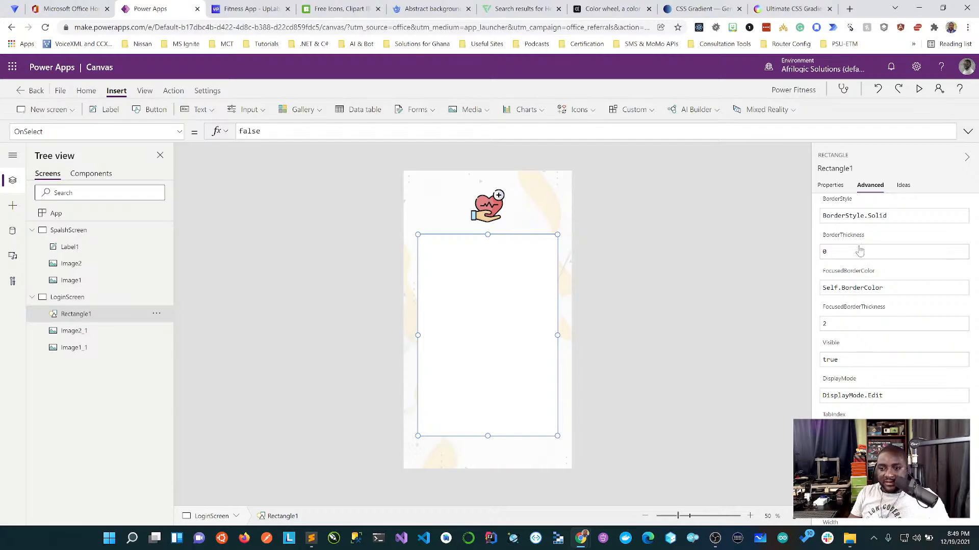
pyautogui.scroll(1, 860, 254)
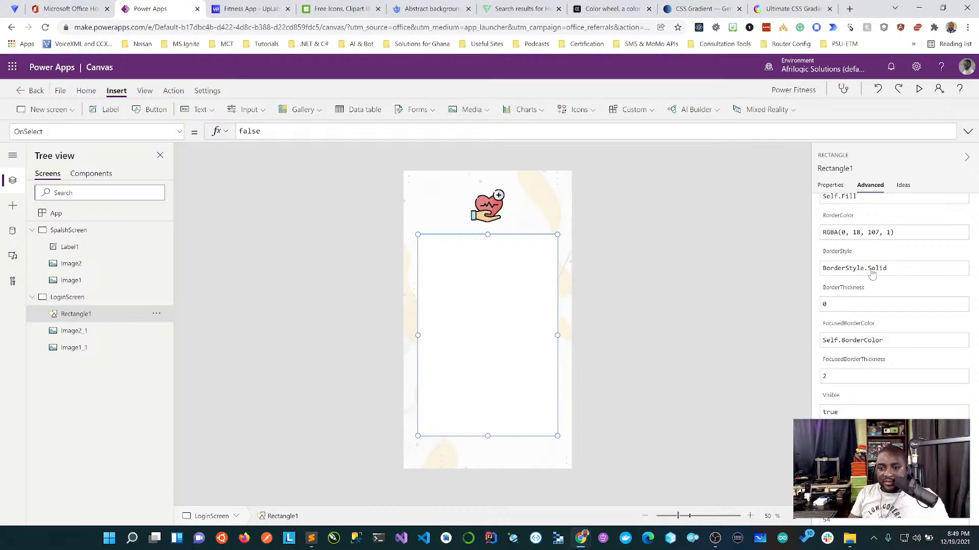
pyautogui.scroll(2, 871, 275)
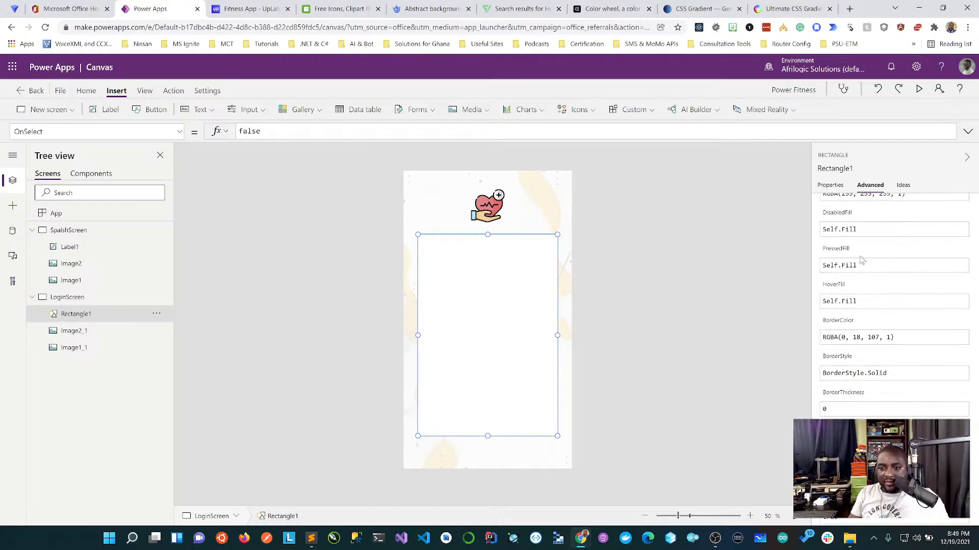
pyautogui.scroll(1, 860, 266)
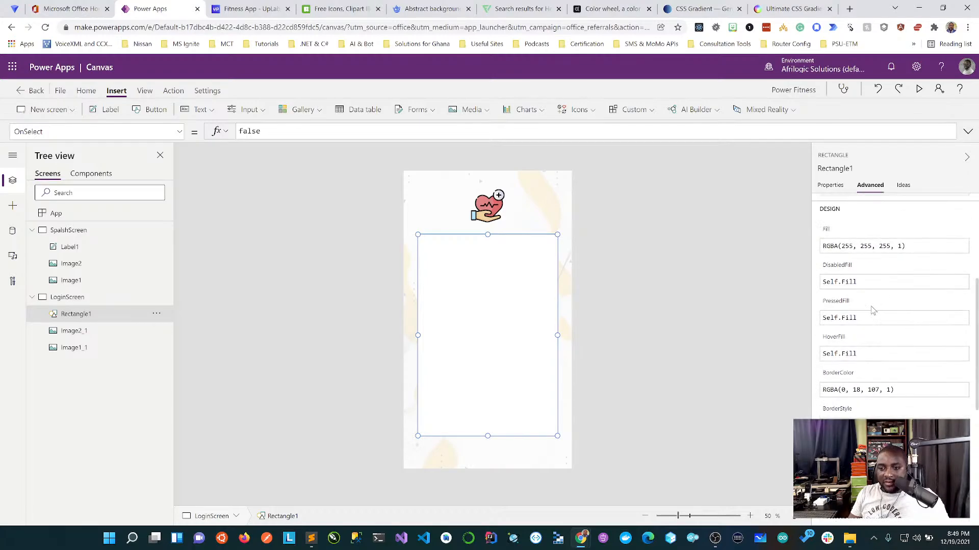
pyautogui.scroll(1, 873, 309)
pyautogui.scroll(-3, 872, 310)
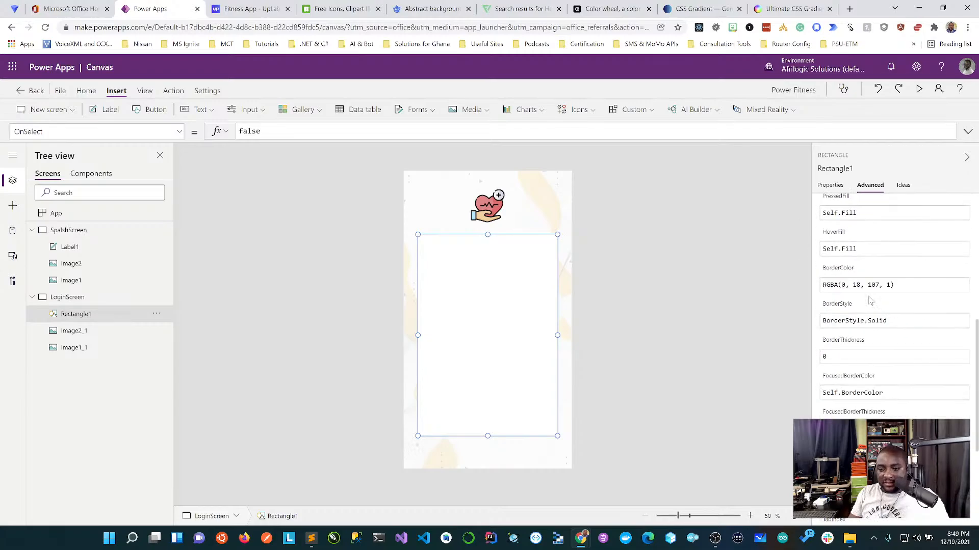
pyautogui.scroll(-4, 893, 372)
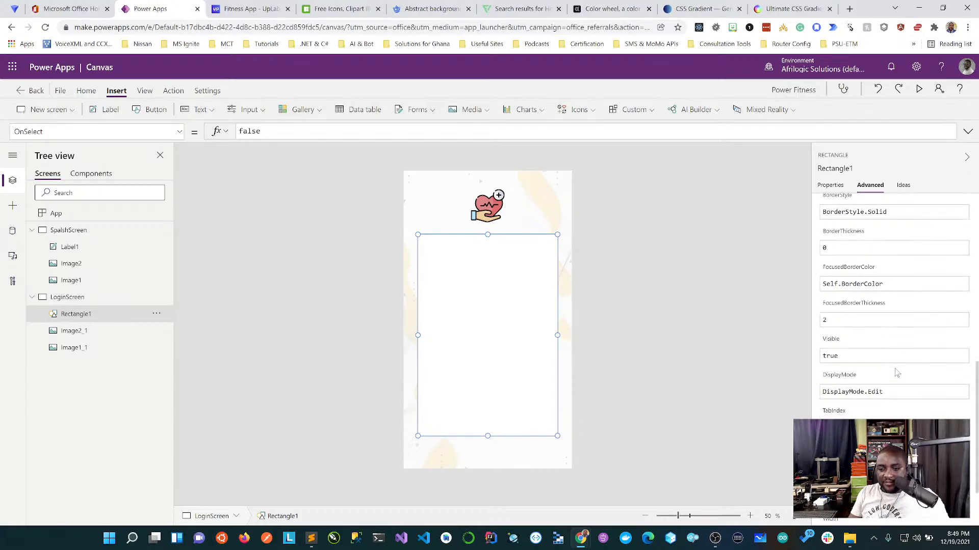
pyautogui.scroll(10, 896, 372)
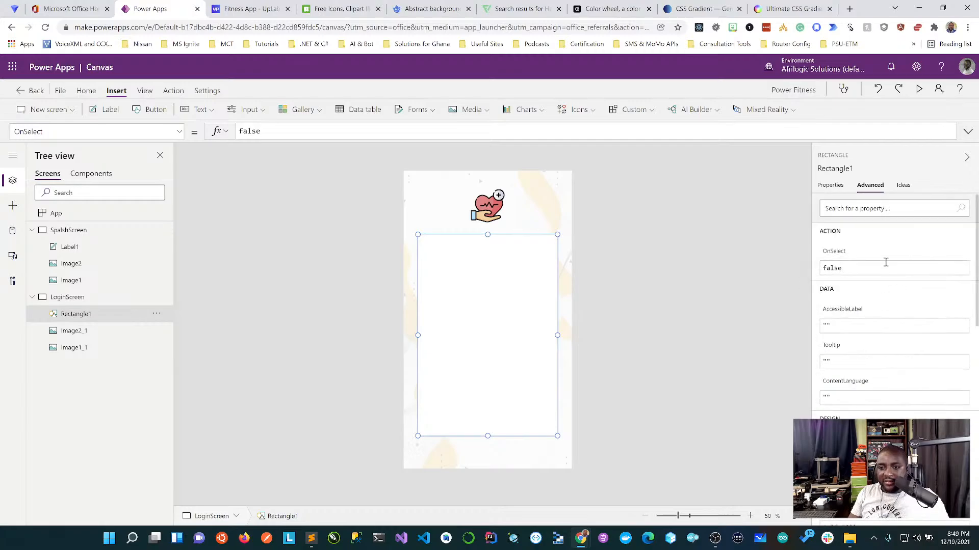
pyautogui.click(831, 185)
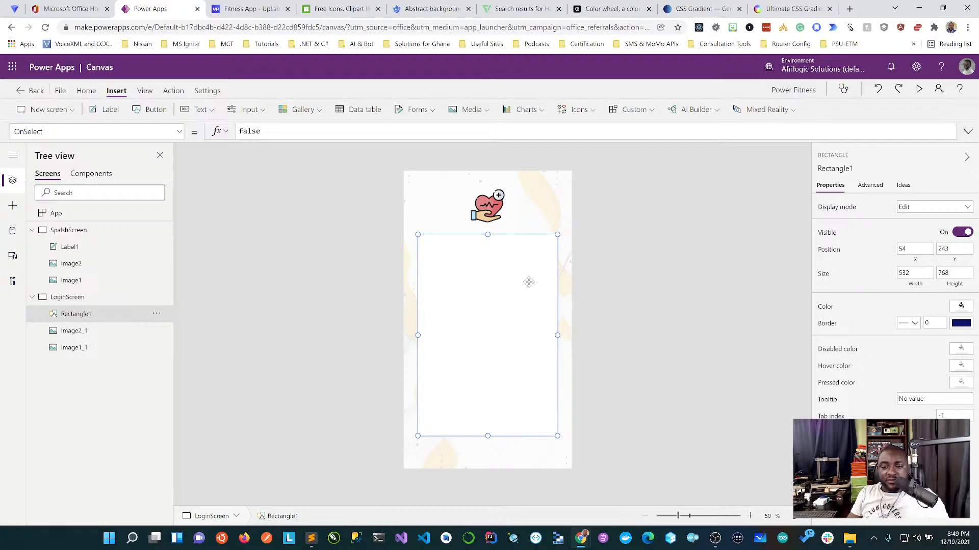
# Replace the white rectangle on LoginScreen with a button, and check the sign-in form in the reference design
pyautogui.press('Delete')
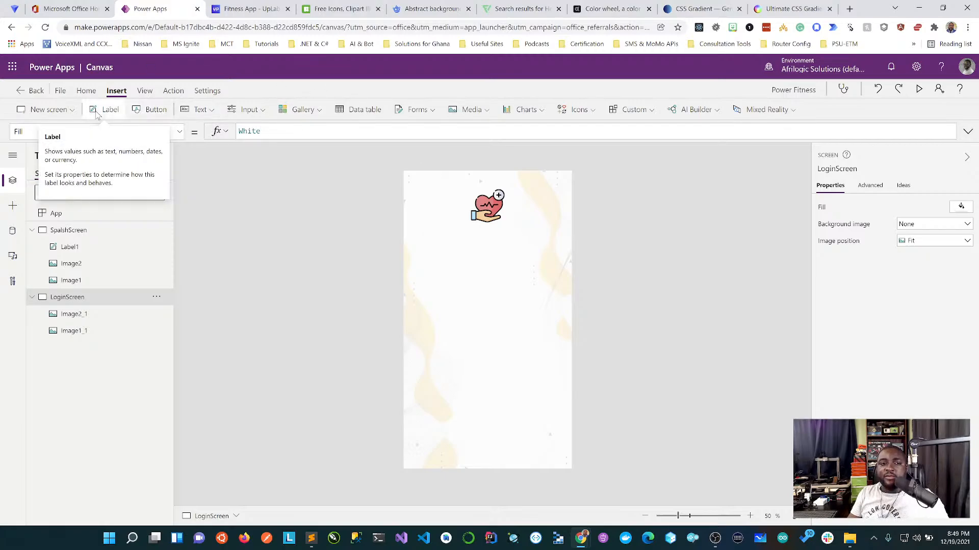
pyautogui.click(155, 110)
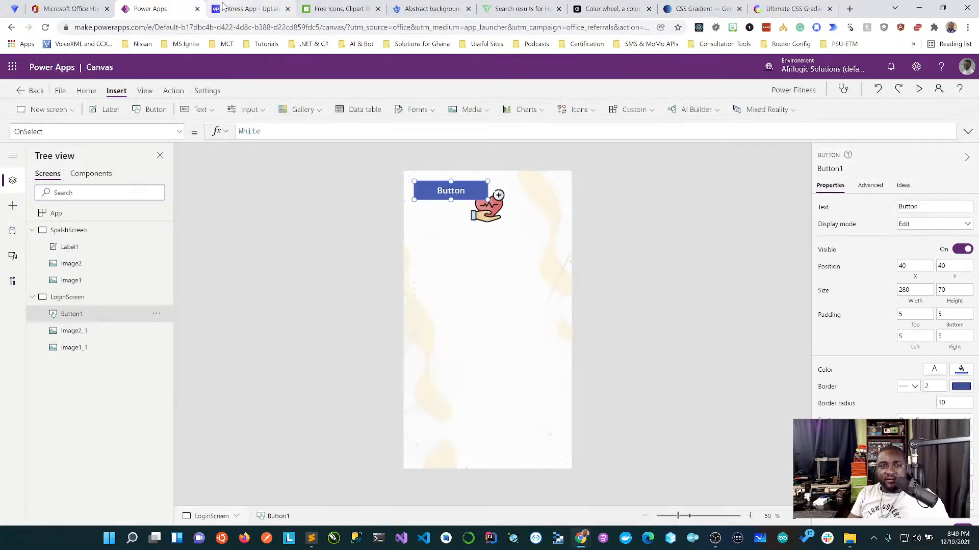
pyautogui.click(250, 9)
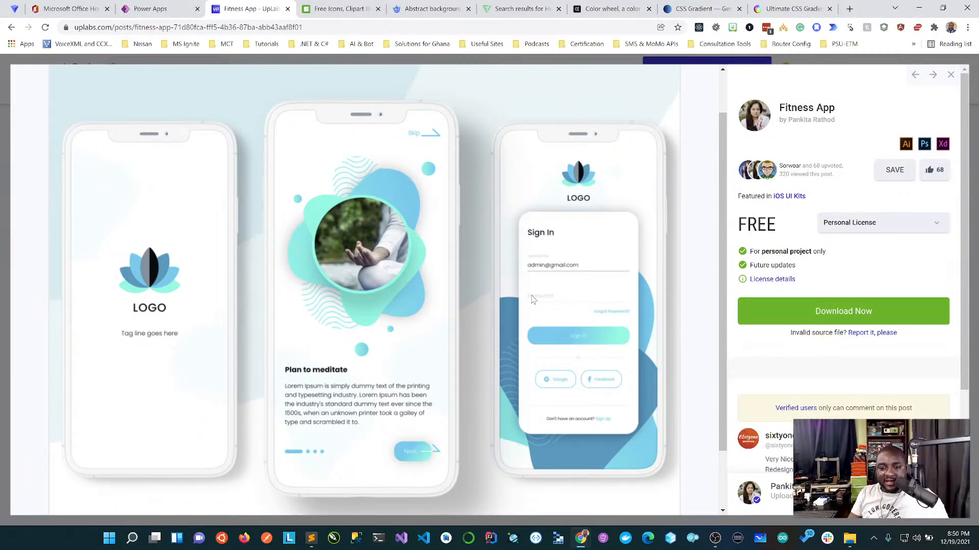
pyautogui.click(177, 9)
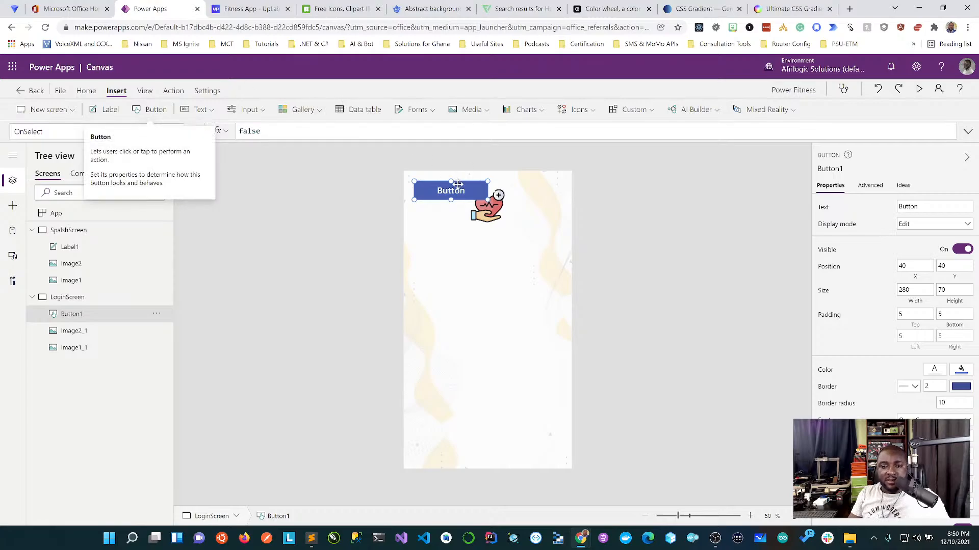
# Move the button below the middle of LoginScreen at about X 84, Y 610 and enlarge it to about 464 × 92
pyautogui.moveTo(452, 191); pyautogui.dragTo(426, 354)
pyautogui.hotkey('ctrl', 'z')
pyautogui.moveTo(524, 354); pyautogui.dragTo(547, 355)
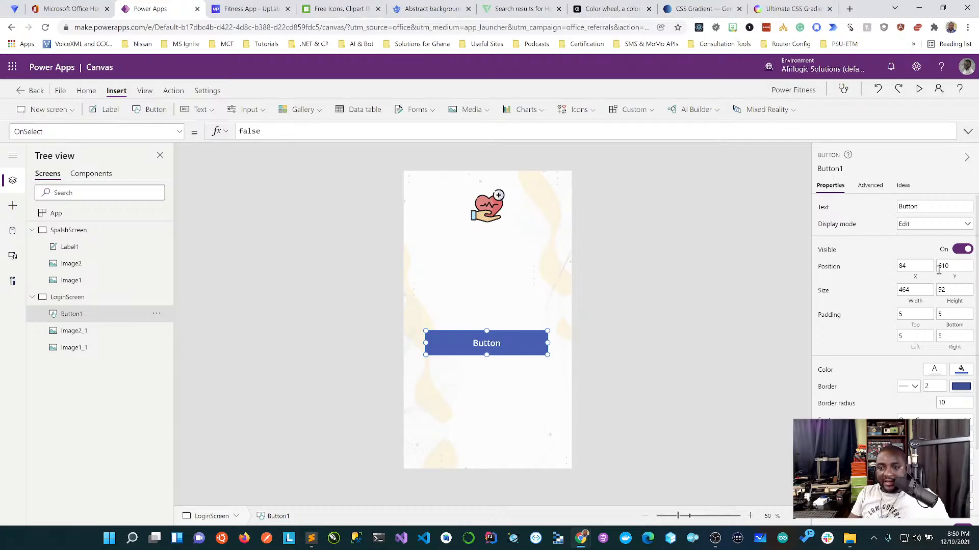
# Set the LoginScreen button's text to "Sign up" and fill it with the orange theme colour
pyautogui.click(922, 206)
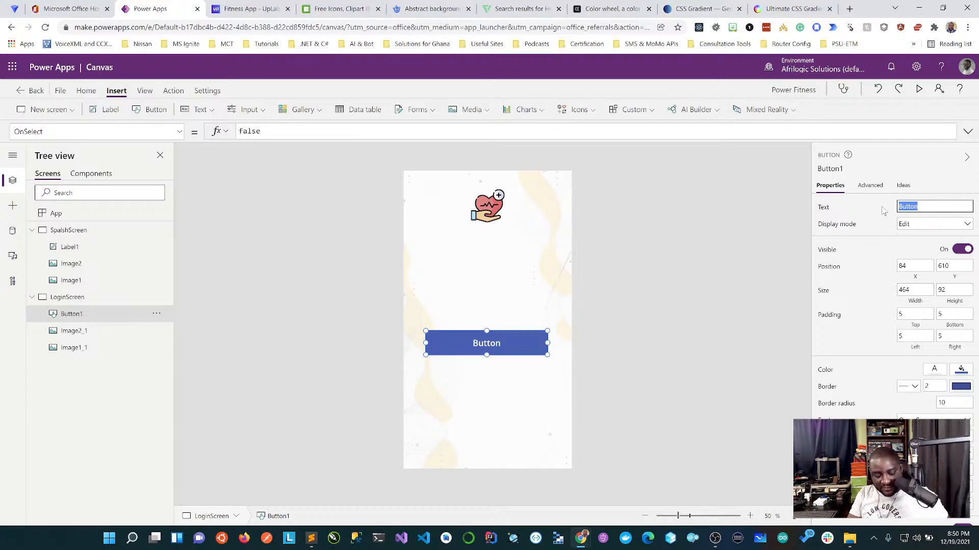
pyautogui.write('Sign up')
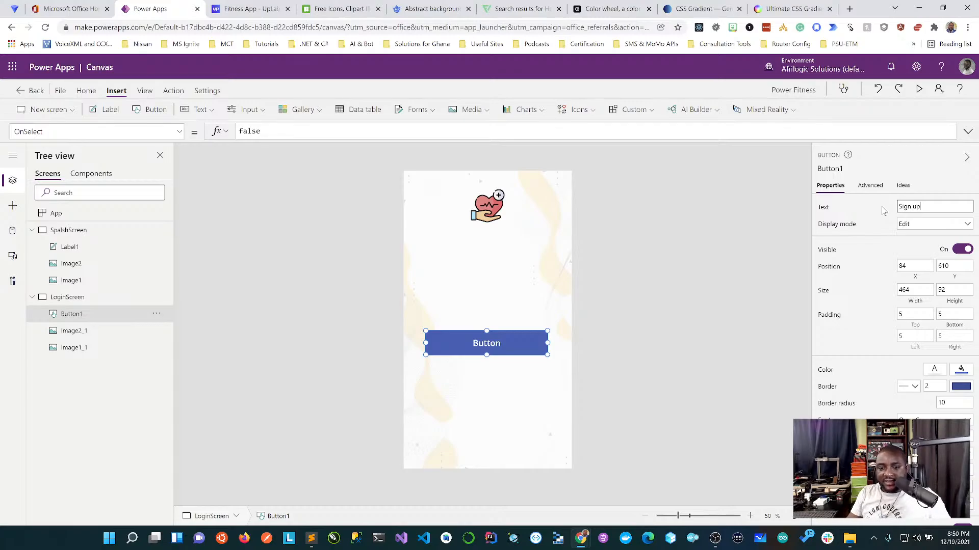
pyautogui.click(961, 372)
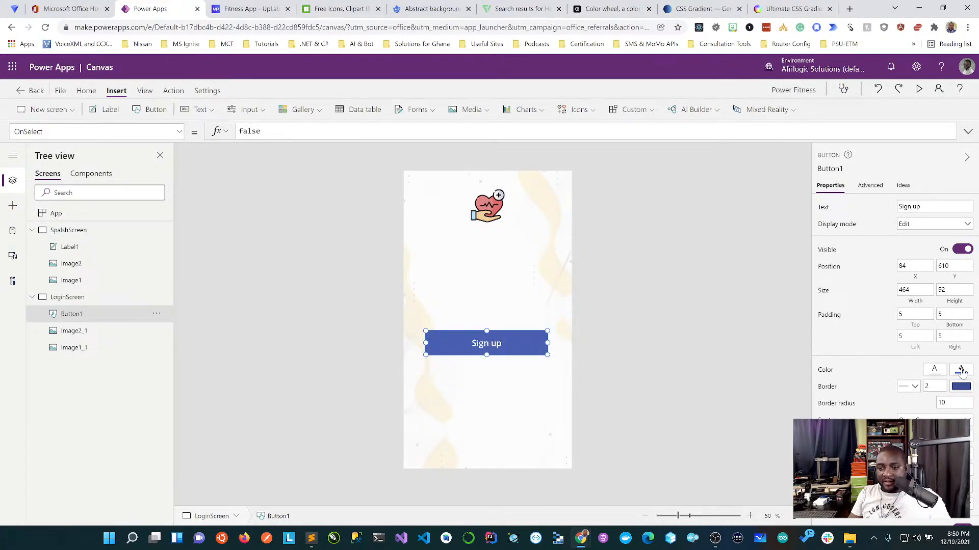
pyautogui.click(961, 372)
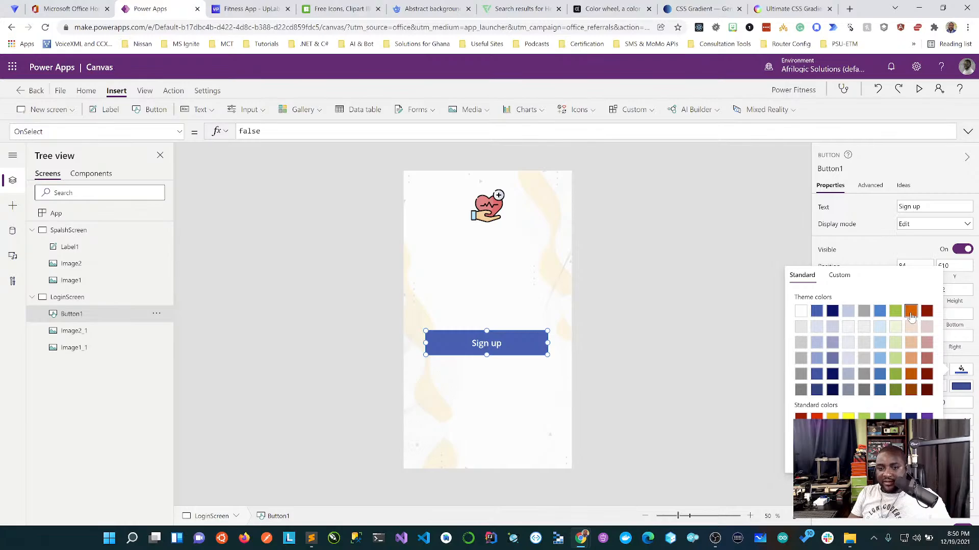
pyautogui.click(911, 311)
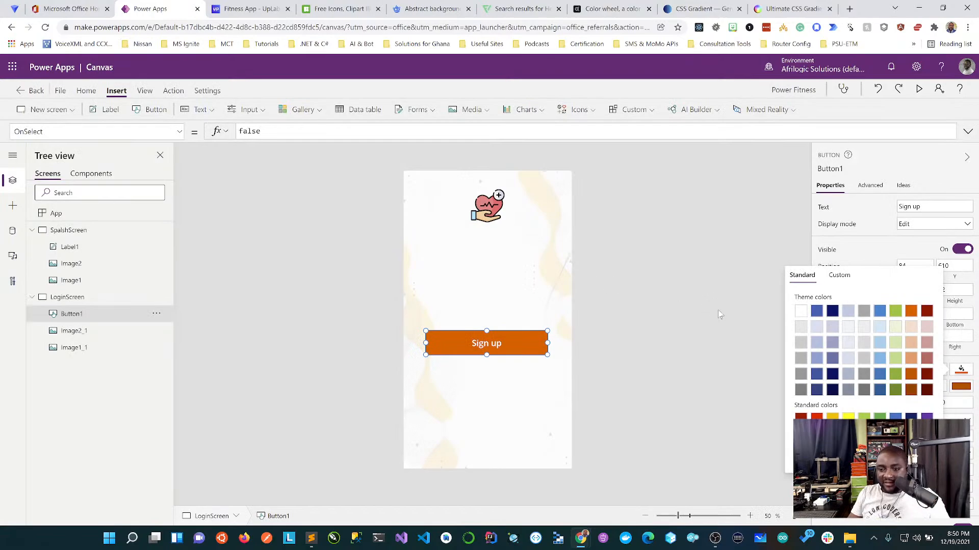
pyautogui.click(719, 315)
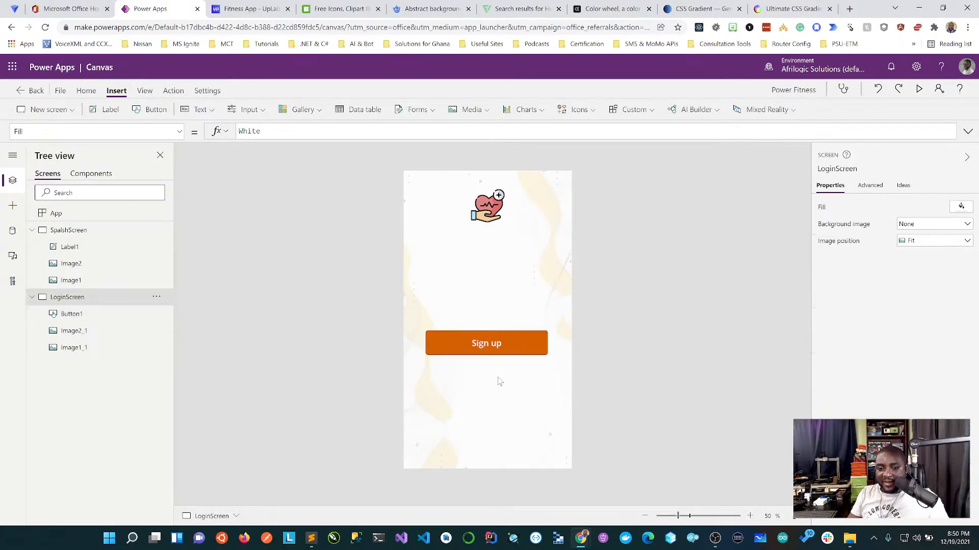
# Set the Sign up button's border radius to 15 and check its rounded corners with the button deselected
pyautogui.click(513, 350)
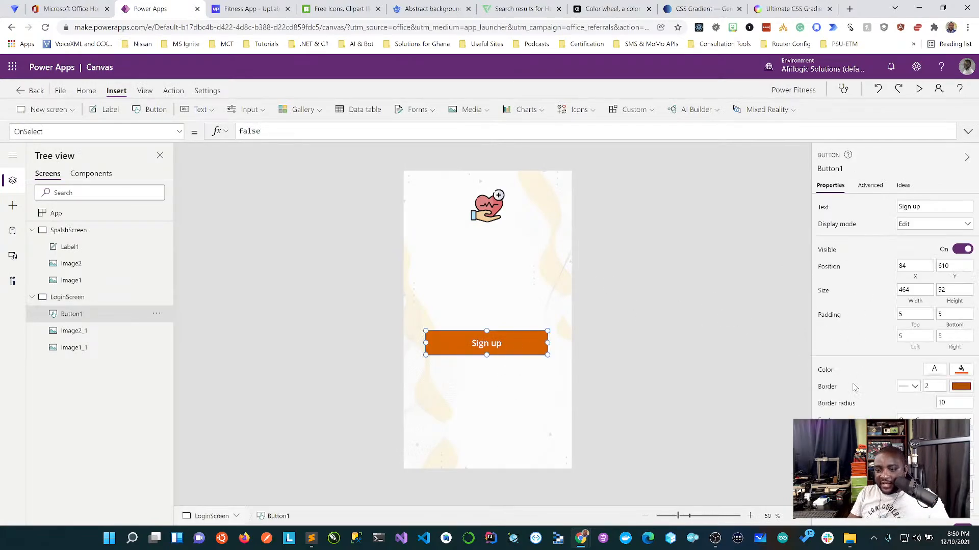
pyautogui.scroll(-2, 907, 367)
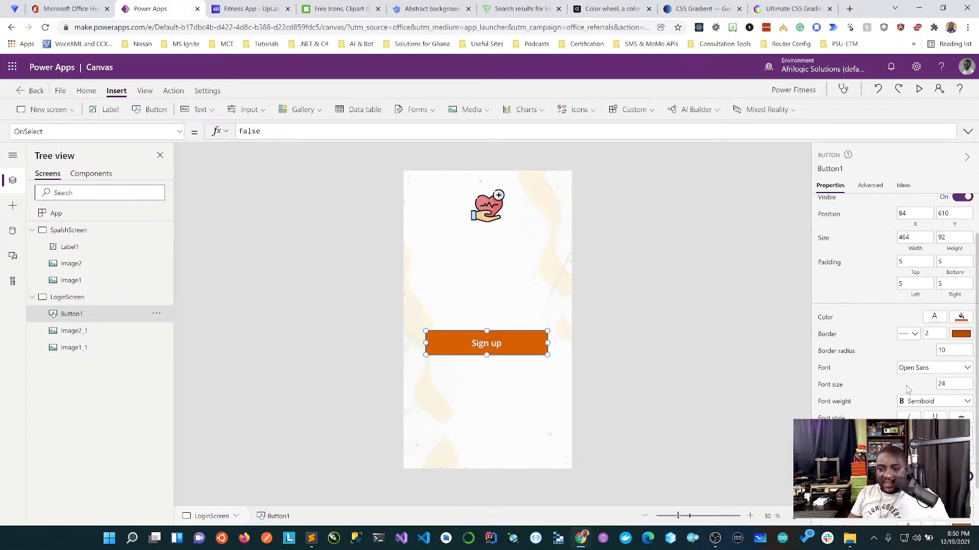
pyautogui.click(960, 352)
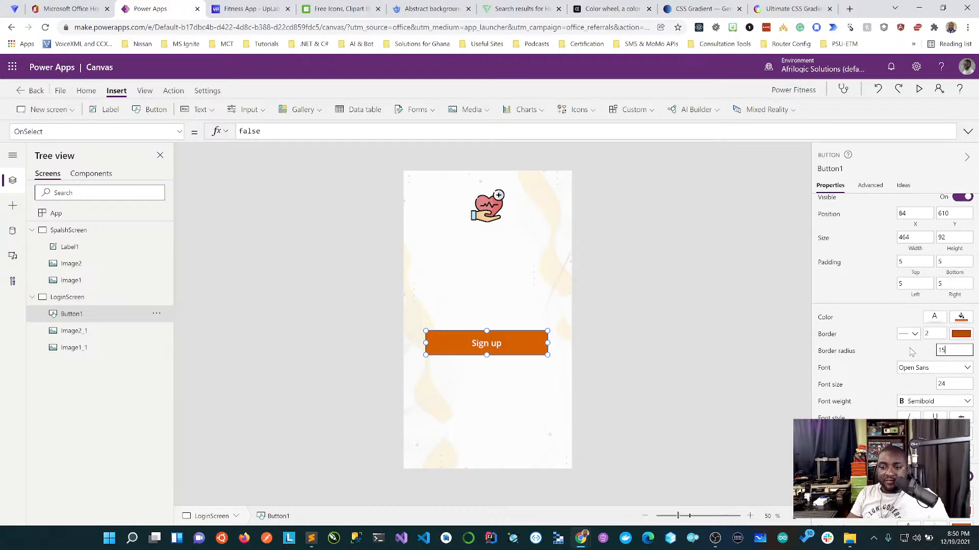
pyautogui.click(885, 376)
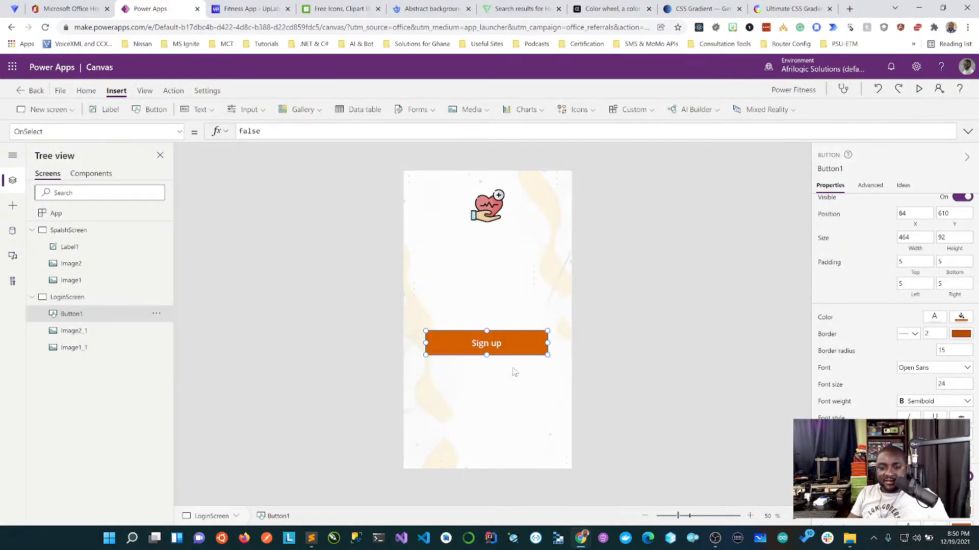
pyautogui.click(515, 374)
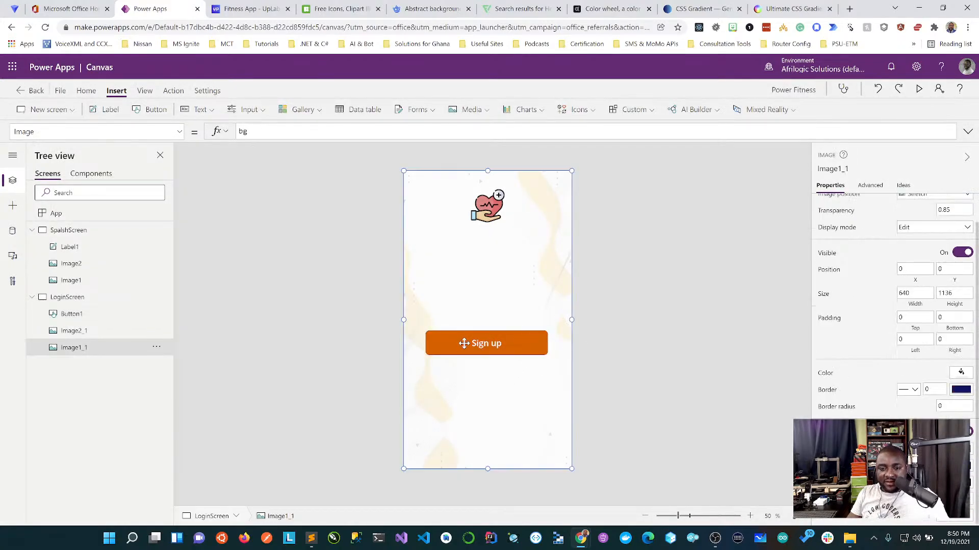
pyautogui.click(665, 343)
# Increase the Sign up button's border radius to 20
pyautogui.click(509, 344)
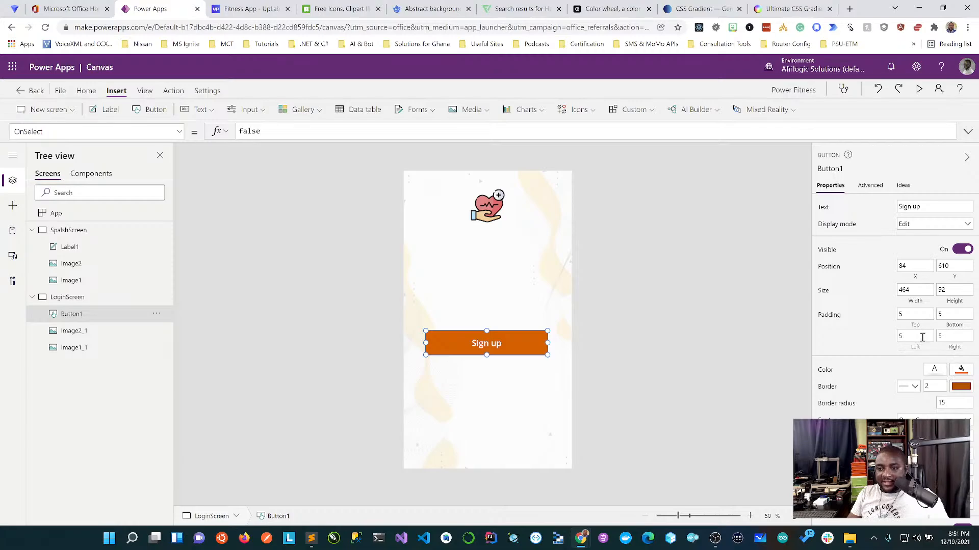
pyautogui.click(953, 401)
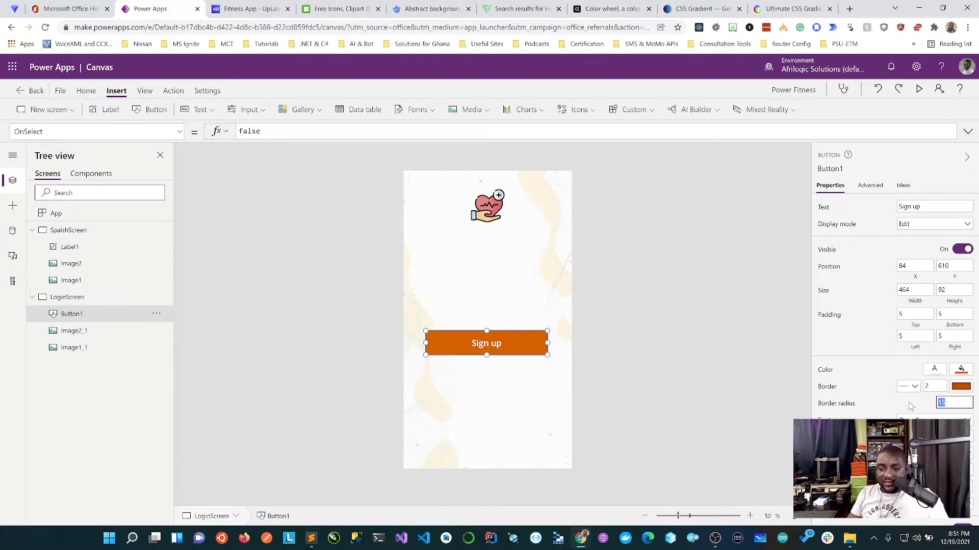
pyautogui.write('20')
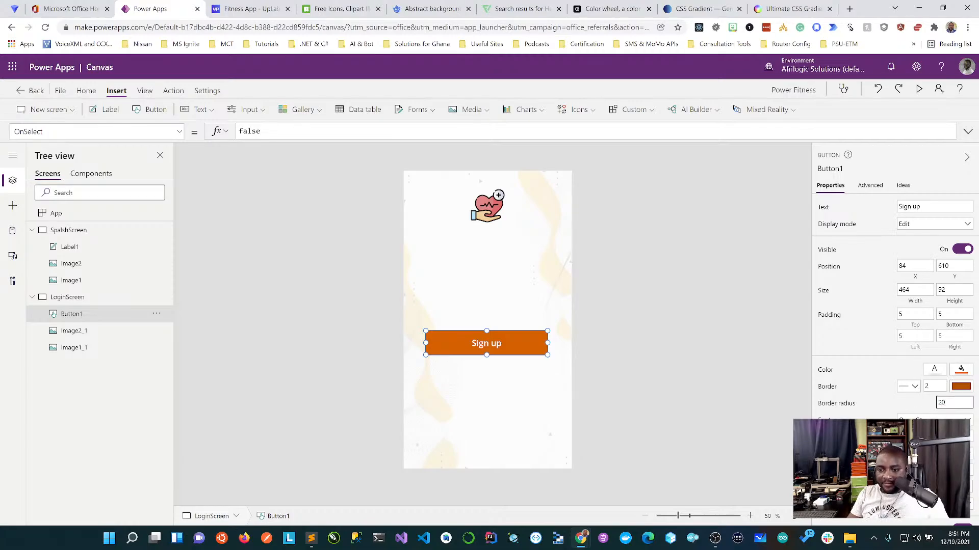
pyautogui.press('Return')
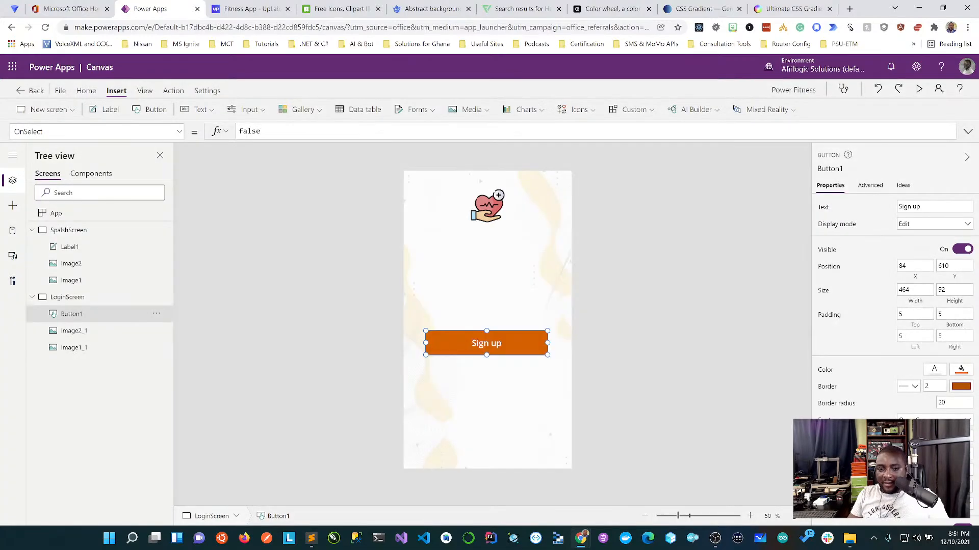
pyautogui.click(635, 268)
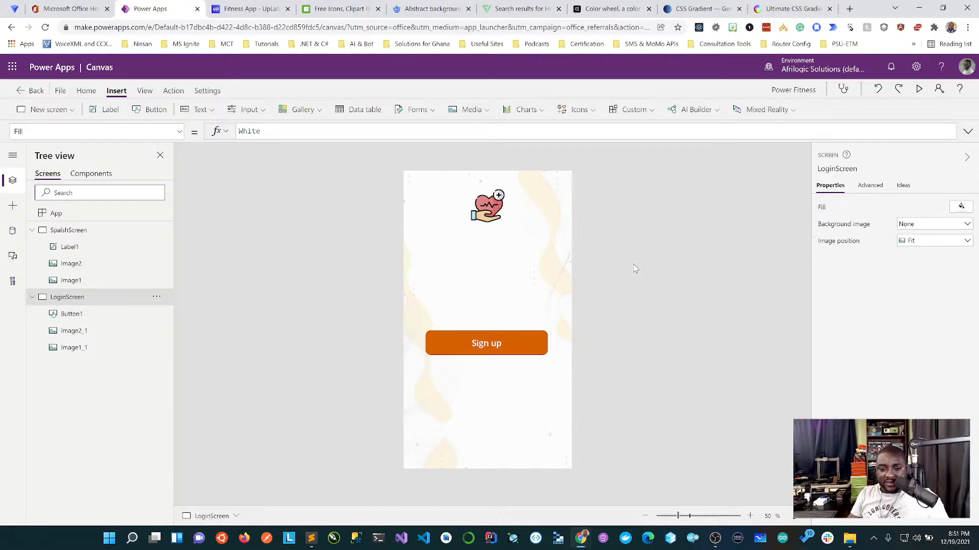
# Try custom fill hues on the Sign up button, from yellow-green to gold, and settle on a light blue
pyautogui.click(485, 345)
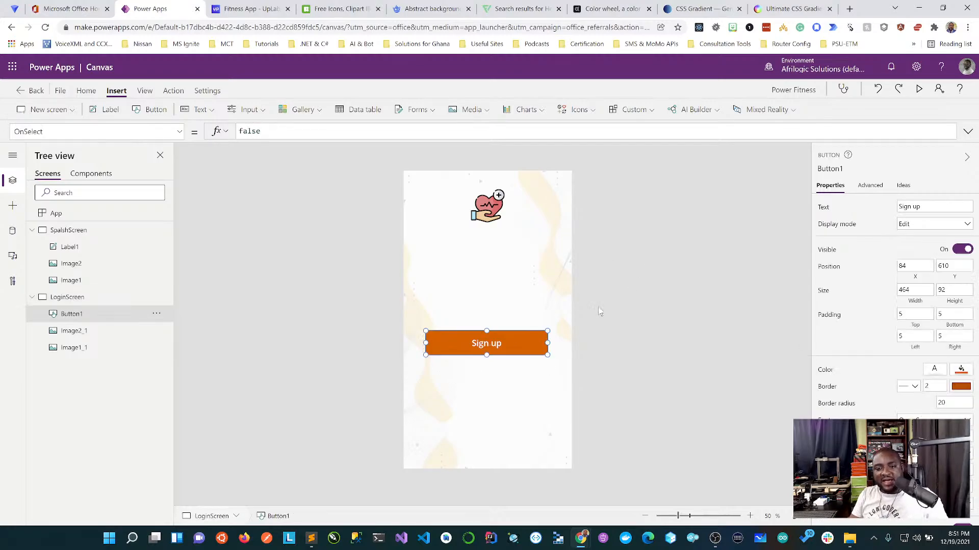
pyautogui.click(964, 372)
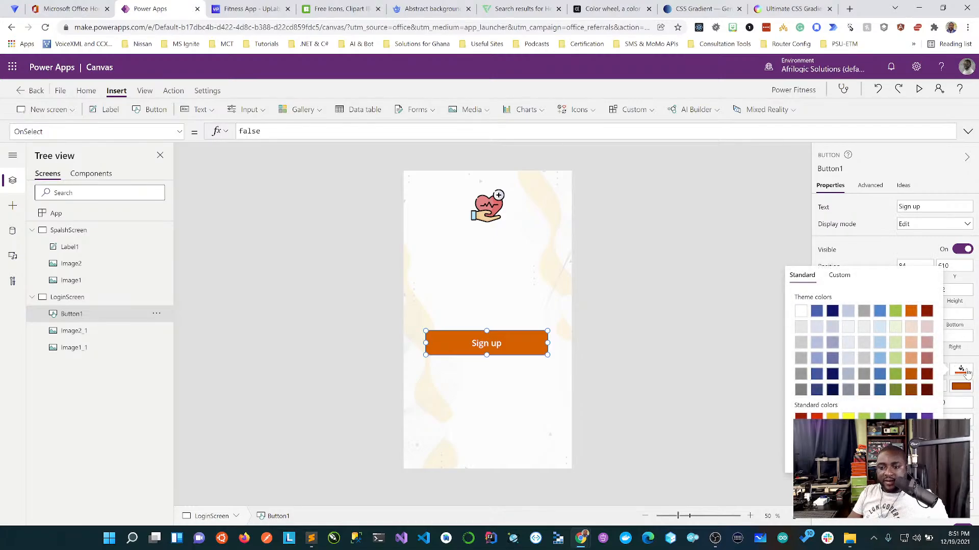
pyautogui.click(839, 276)
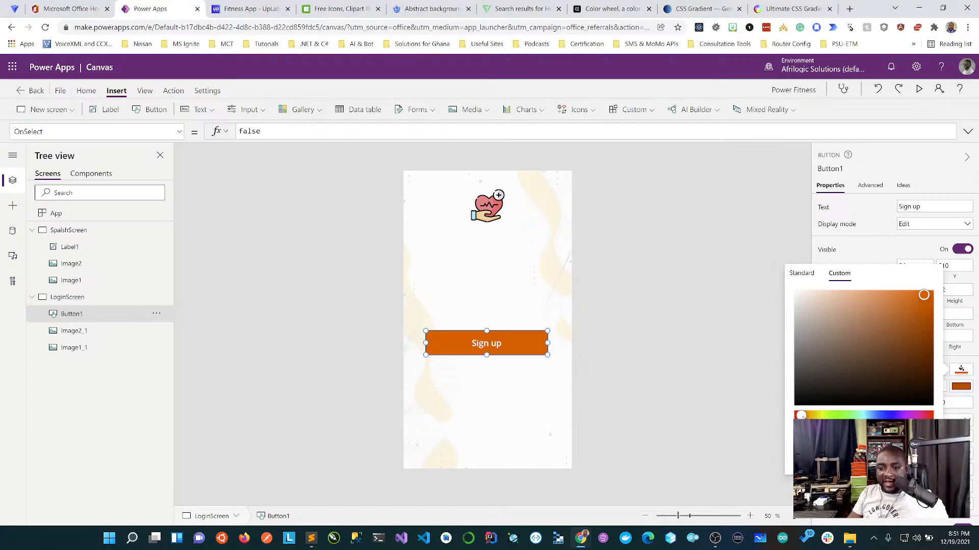
pyautogui.click(823, 416)
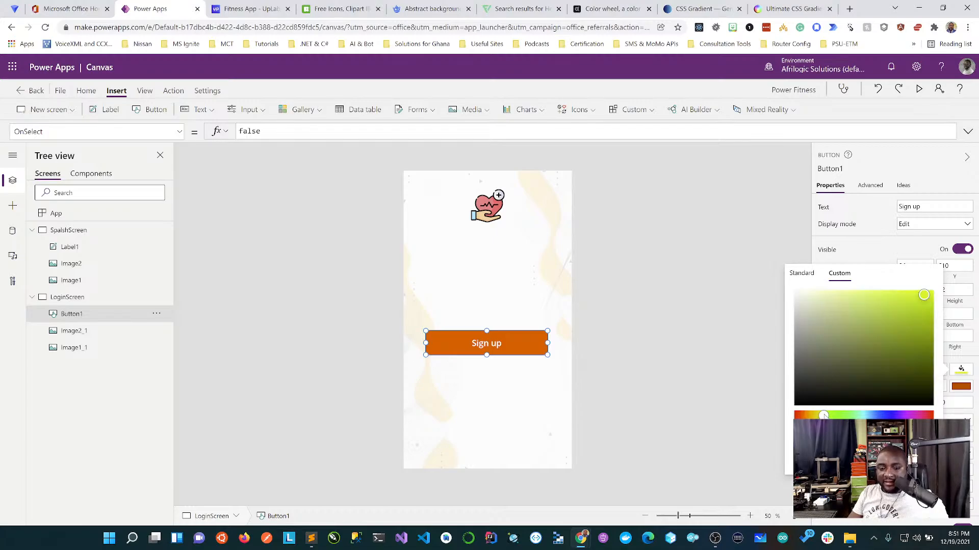
pyautogui.click(811, 416)
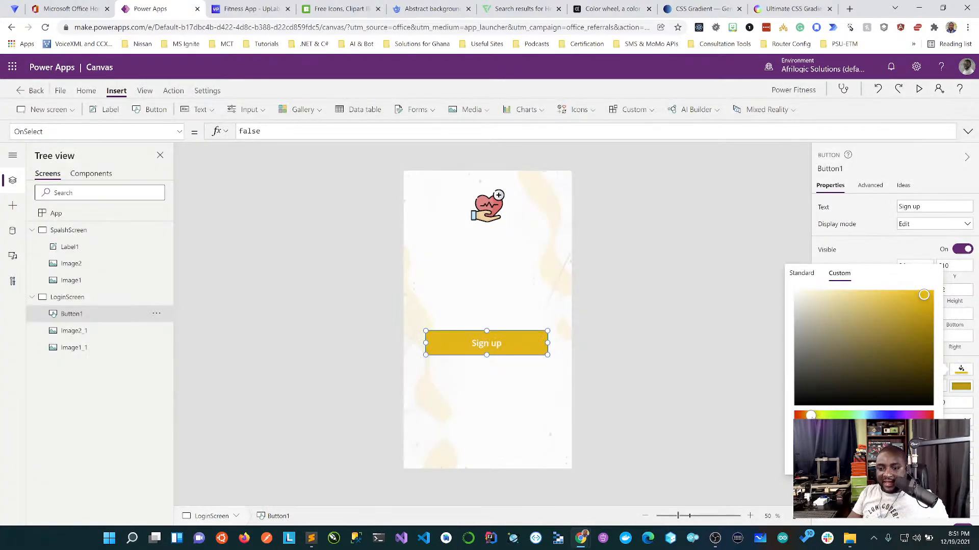
pyautogui.moveTo(845, 417); pyautogui.dragTo(869, 416)
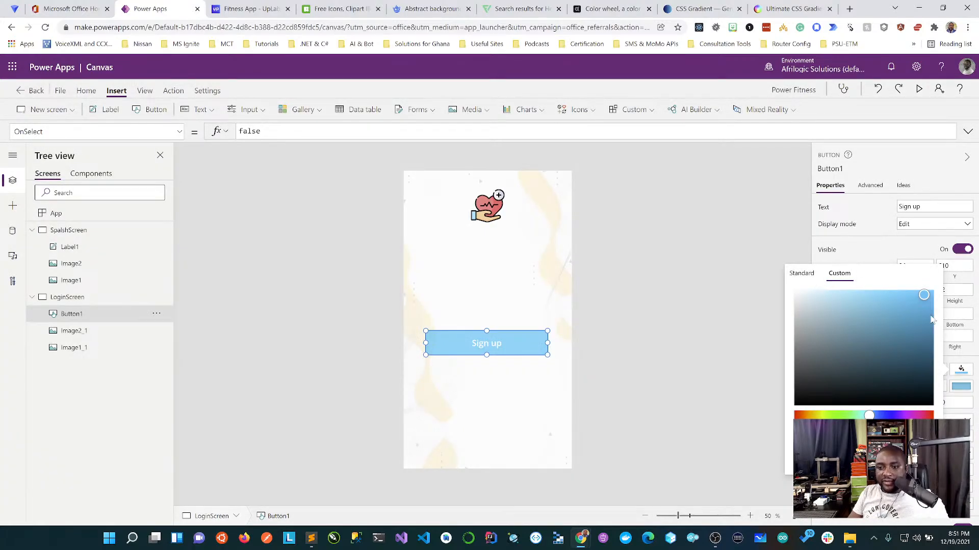
pyautogui.click(729, 304)
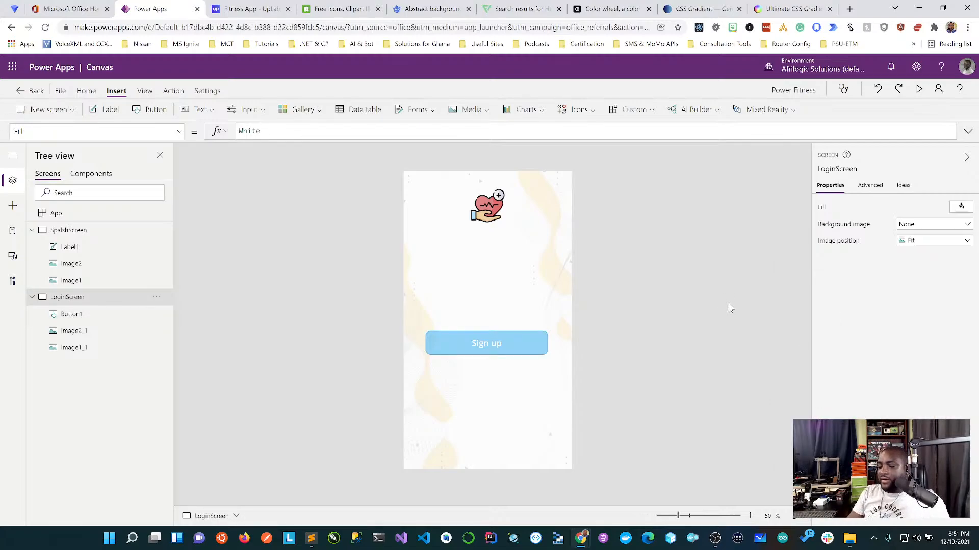
# Check the gradient Sign In button in the Fitness App reference design and return to the Power Fitness canvas
pyautogui.click(263, 13)
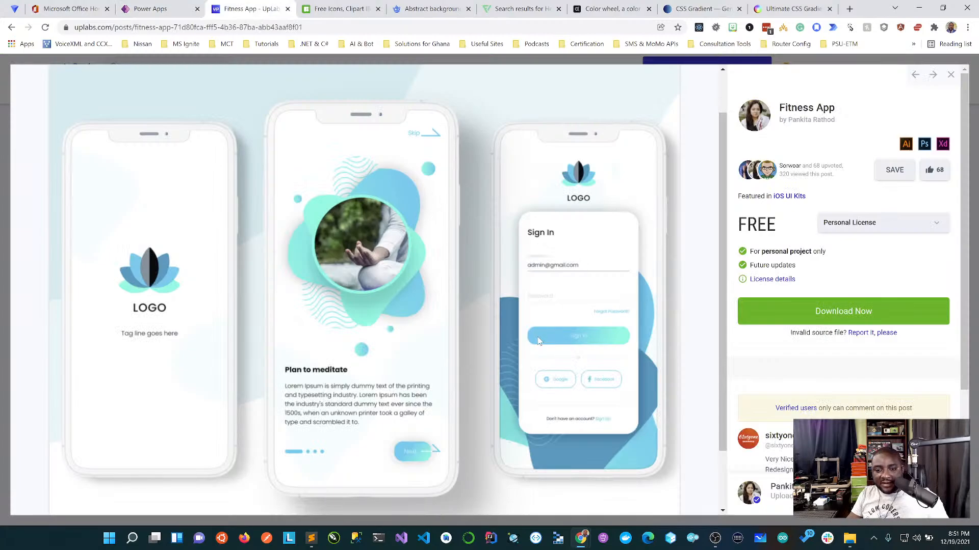
pyautogui.click(331, 9)
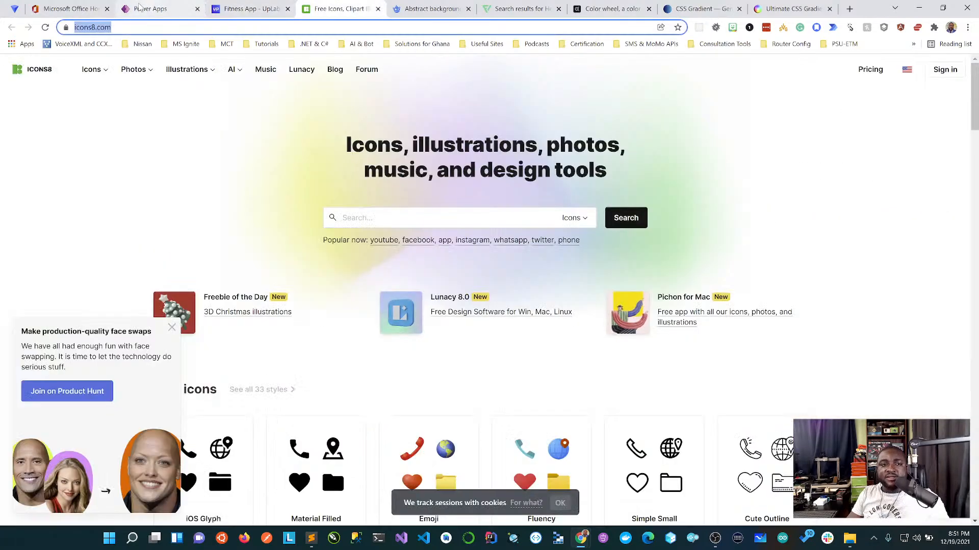
pyautogui.click(140, 7)
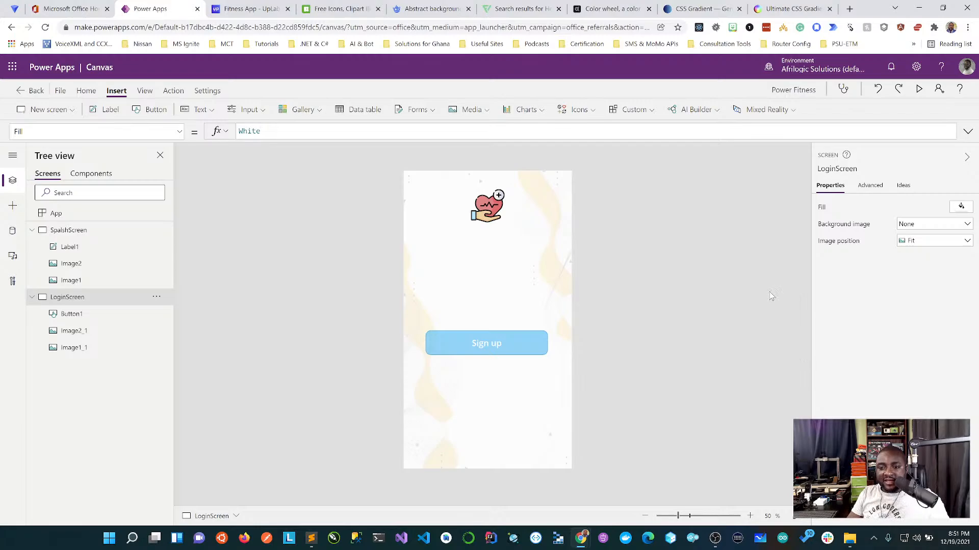
# Move the Sign up button up beneath the heart logo, to about X 88, Y 280
pyautogui.click(511, 340)
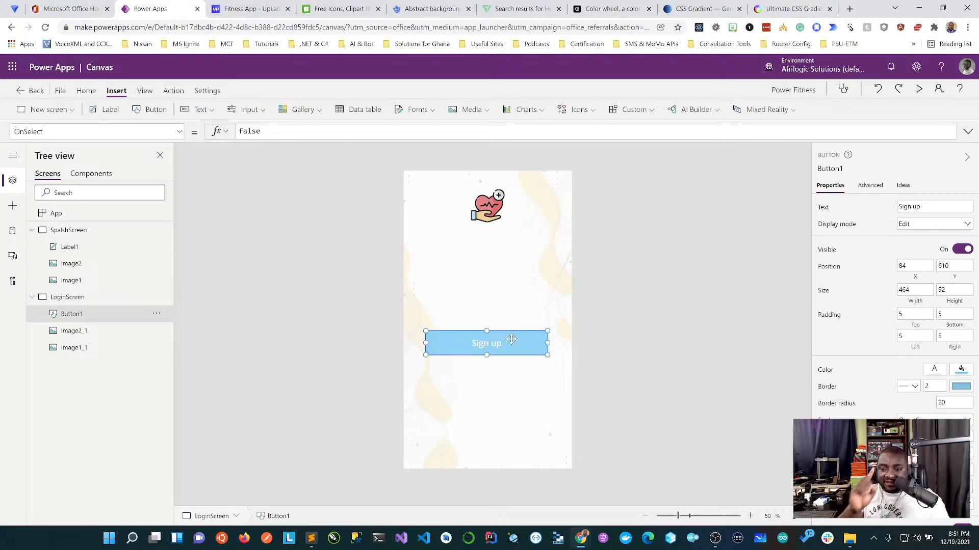
pyautogui.moveTo(512, 339); pyautogui.dragTo(512, 253)
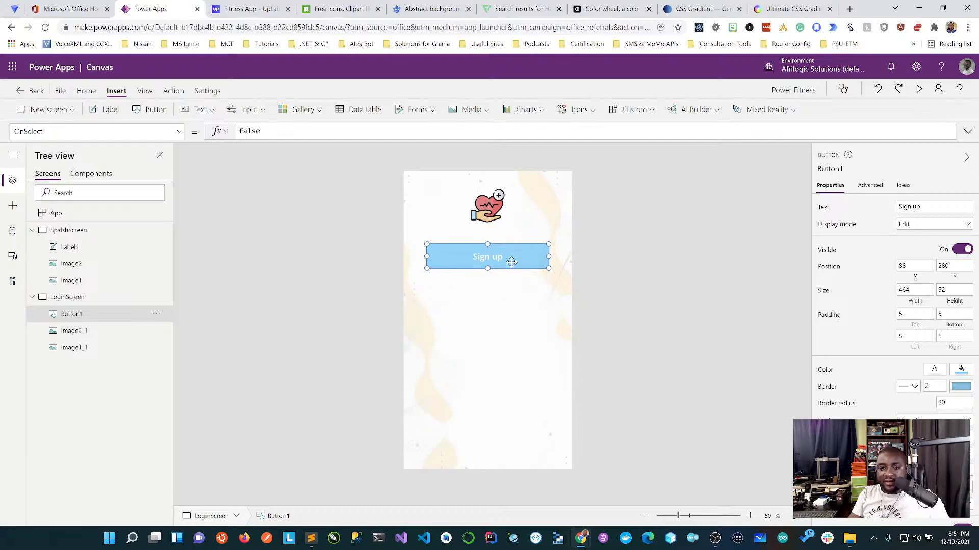
pyautogui.click(680, 308)
pyautogui.click(508, 257)
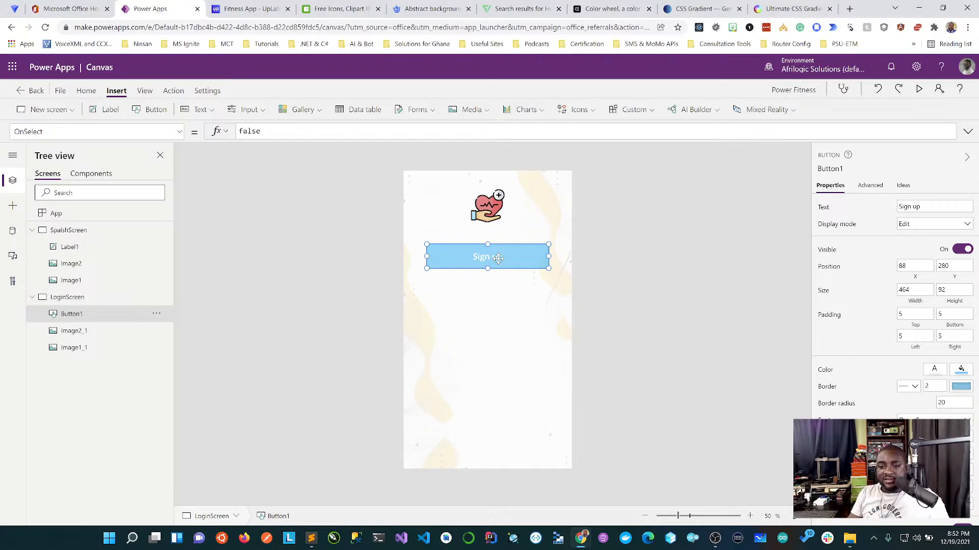
pyautogui.click(673, 263)
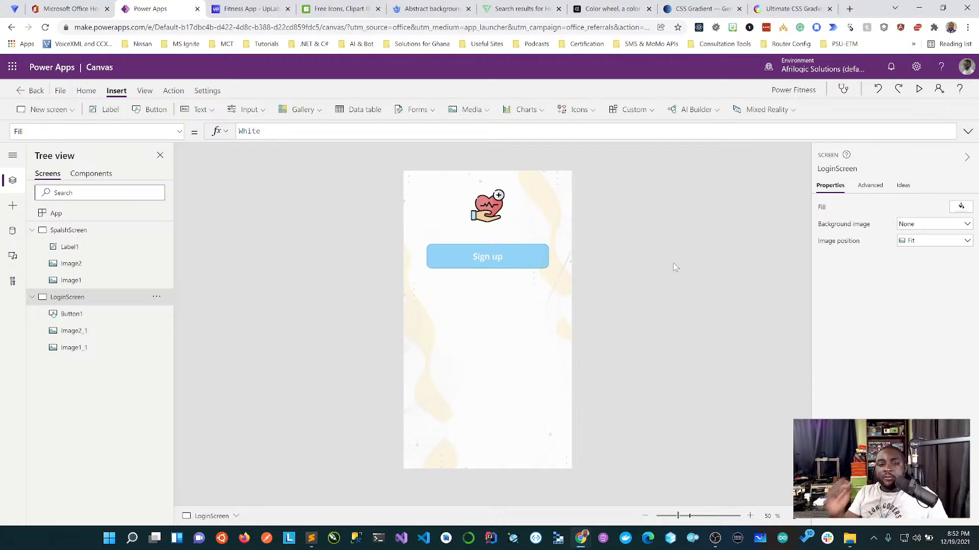
# Insert an HTML text control on LoginScreen and place it below the Sign up button at about X 40, Y 468
pyautogui.click(262, 116)
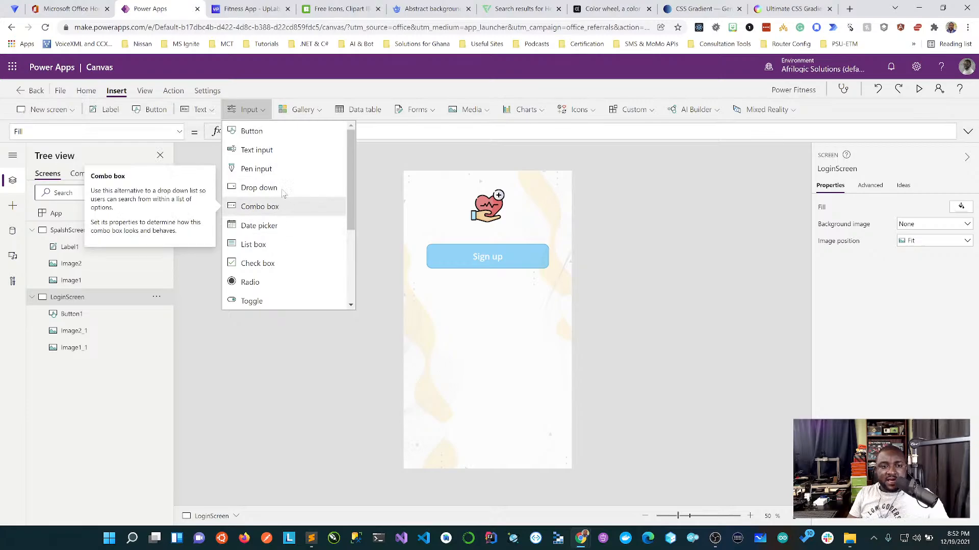
pyautogui.scroll(-3, 283, 197)
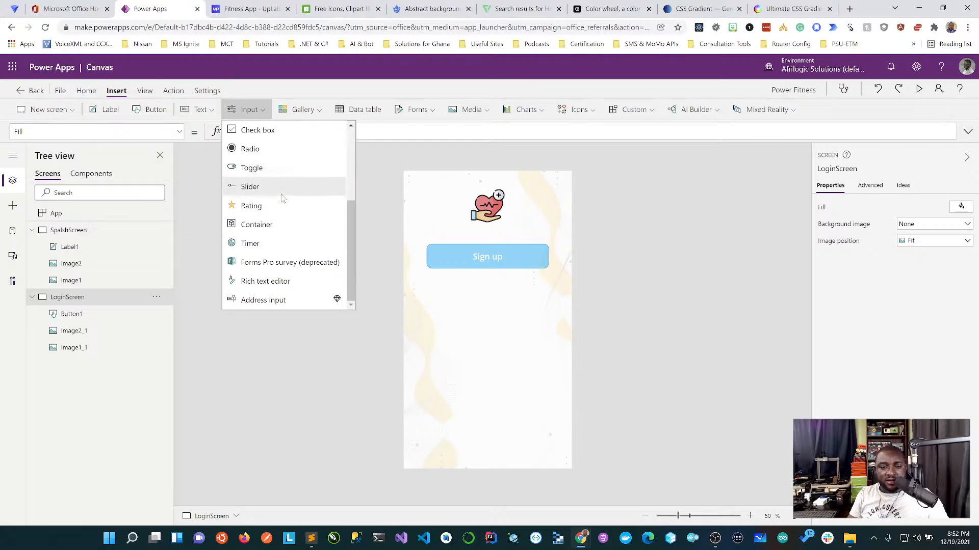
pyautogui.scroll(3, 283, 198)
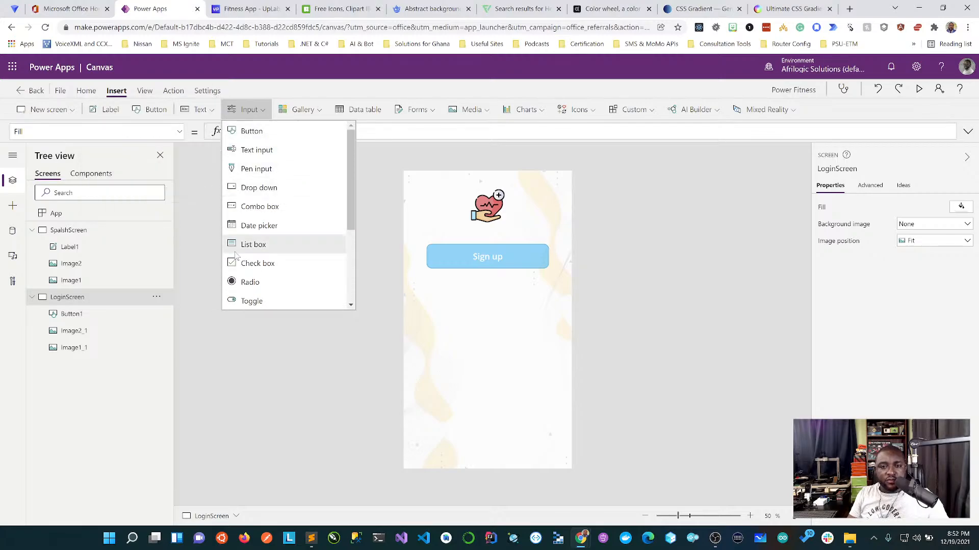
pyautogui.click(212, 113)
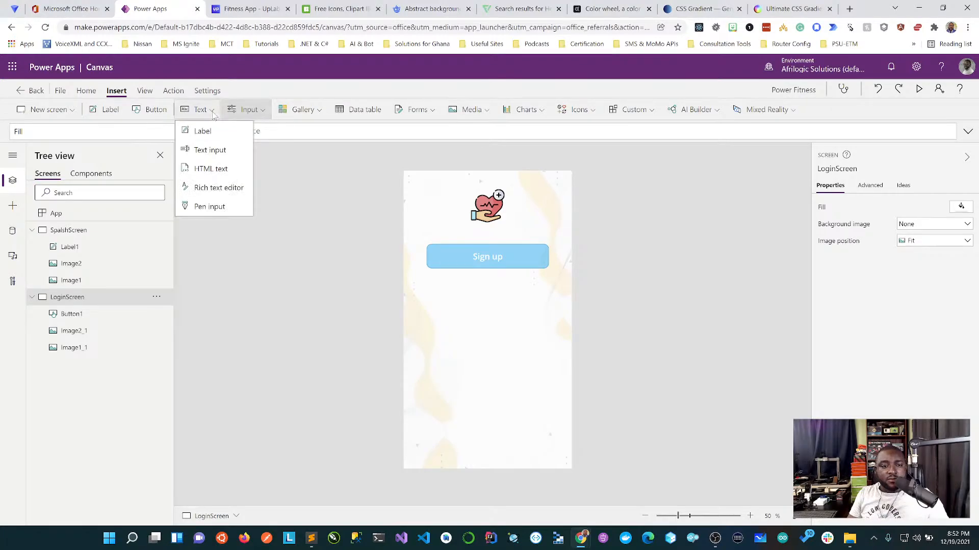
pyautogui.click(220, 171)
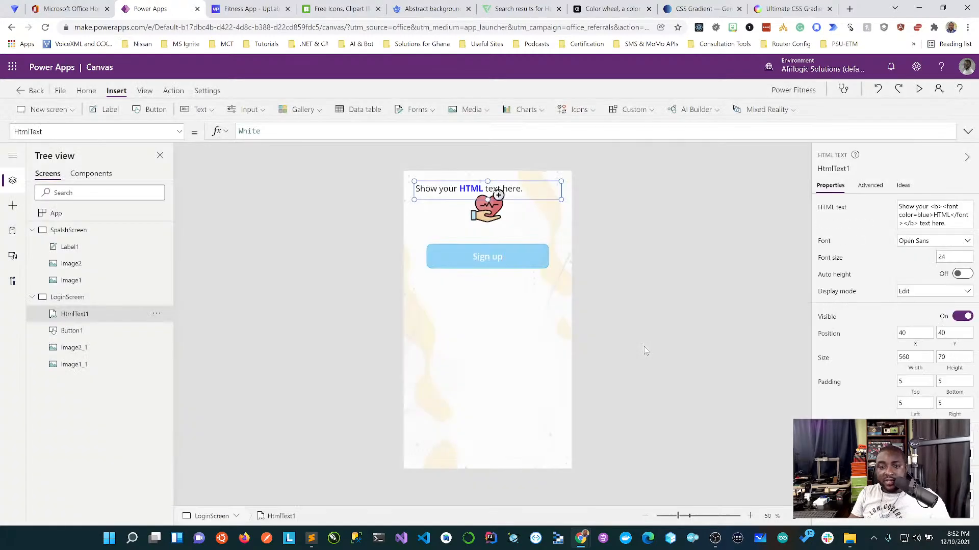
pyautogui.moveTo(521, 193); pyautogui.dragTo(527, 314)
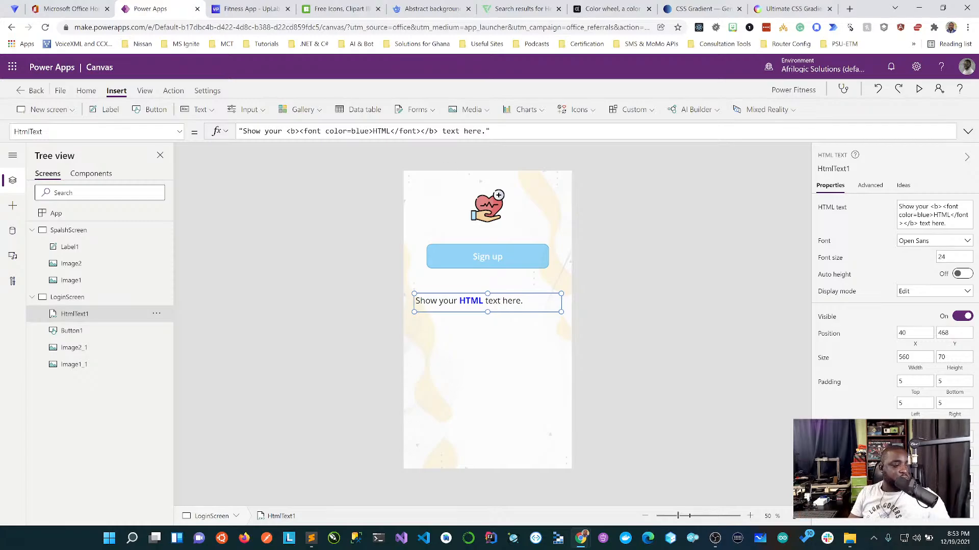
# Open the HtmlText formula of the new HTML text control in the expanded formula editor
pyautogui.hotkey('alt', 'Tab')
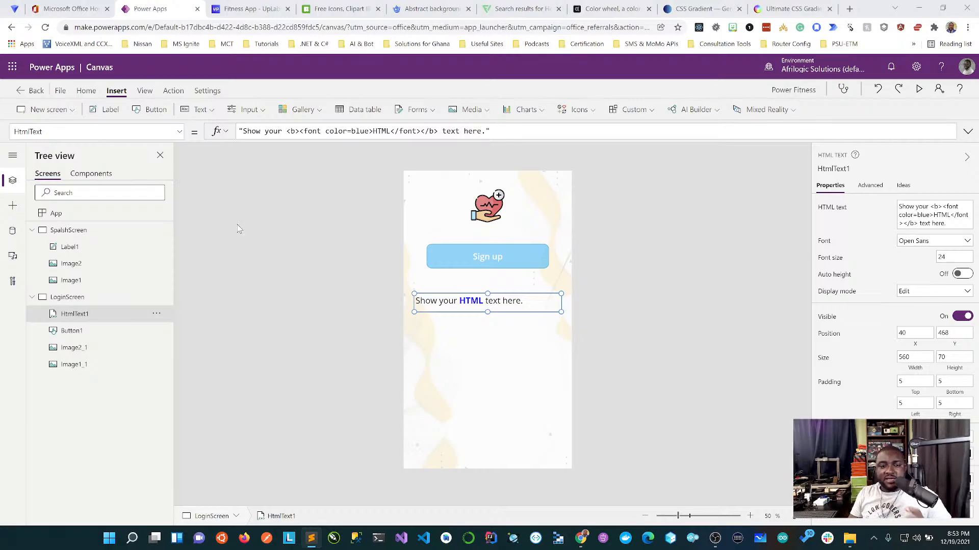
pyautogui.click(968, 133)
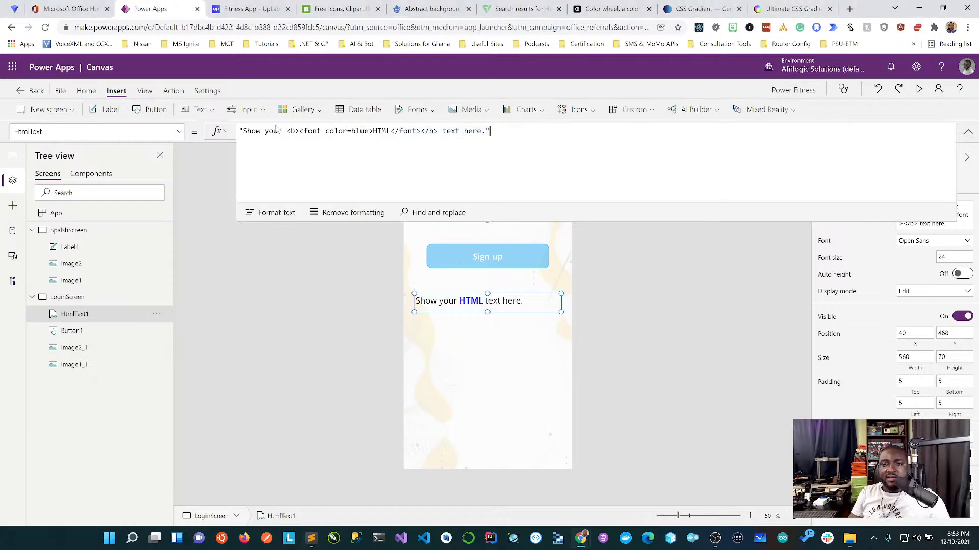
# Replace the HTML text's placeholder with a div: rgba(0,0,0,0) background, 1px 2px 22px 0px rgba(89,87,87,0.85) shadow, 20px margin, 375px width, 350px height, 30px radius
pyautogui.moveTo(492, 131); pyautogui.dragTo(232, 132)
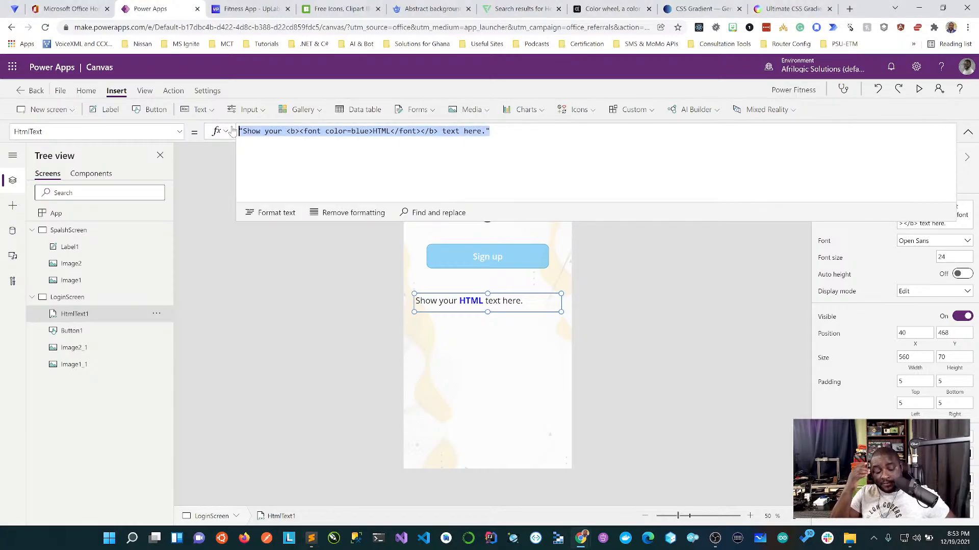
pyautogui.write('"<div style=\'background-color: rgba(0,0,0,0); box-shadow: 1px 2px 22px 0px rgba(89,87,87,0.85); margin: 20px; width: 375px; height: 350px; border-radius: 30px\'></div>"')
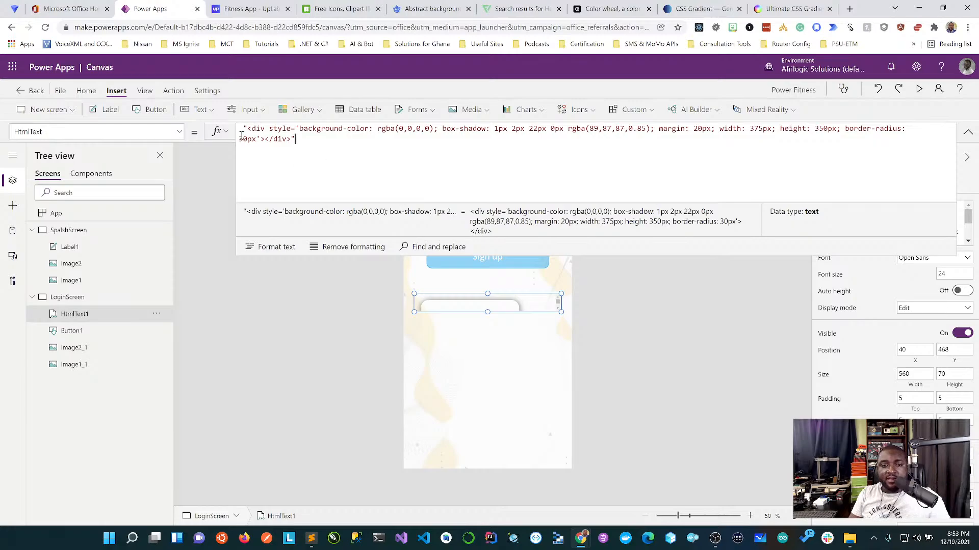
pyautogui.moveTo(250, 131); pyautogui.dragTo(232, 132)
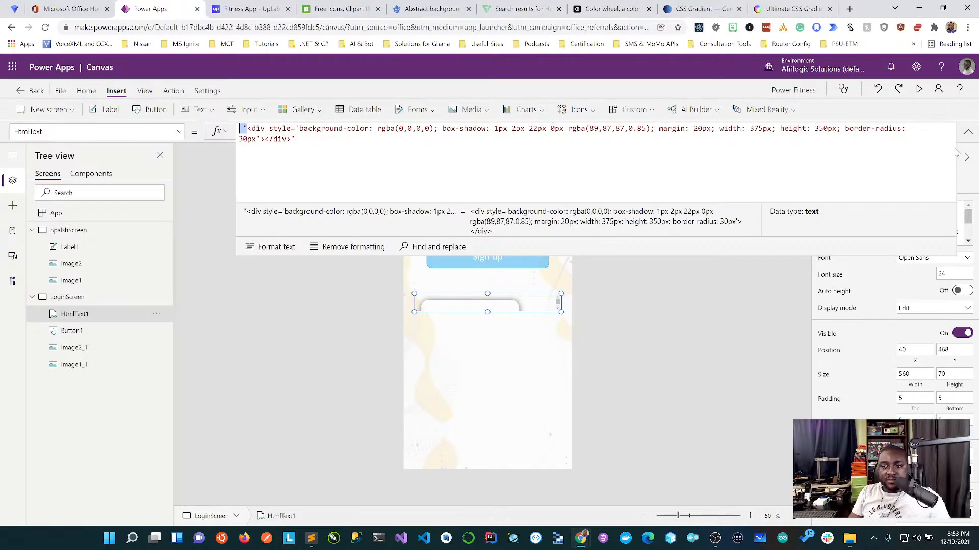
pyautogui.click(331, 150)
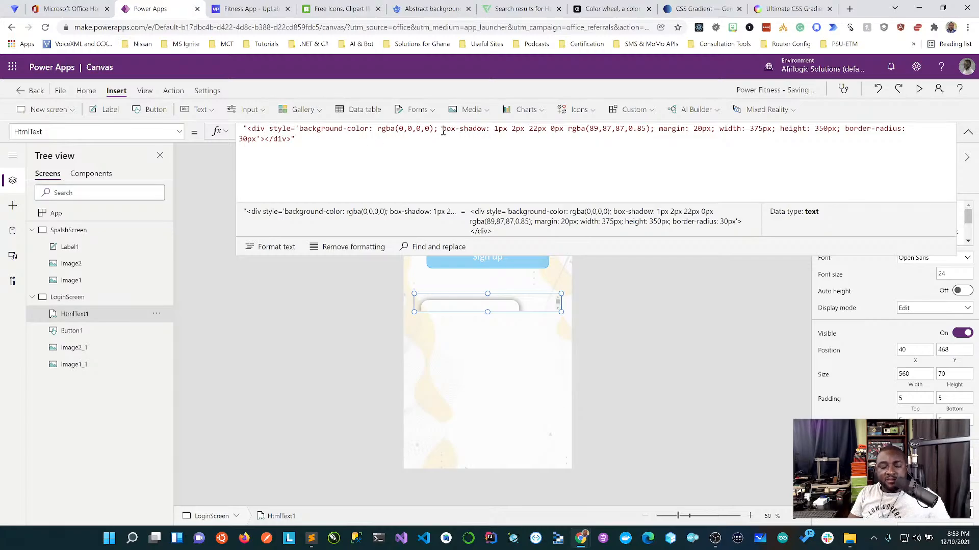
pyautogui.moveTo(442, 131); pyautogui.dragTo(476, 132)
pyautogui.click(330, 149)
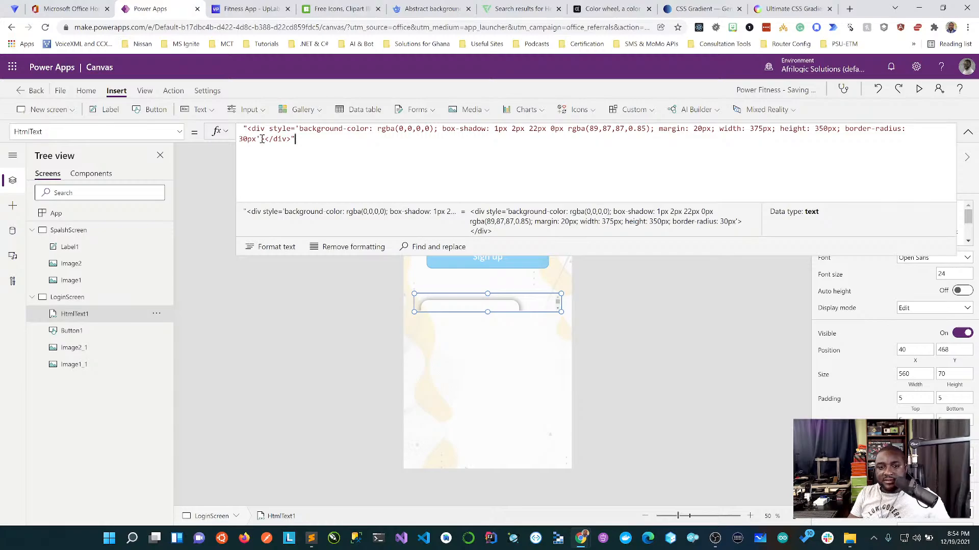
# Strip the div's inline style down to only the rgba(0,0,0,0) background colour
pyautogui.moveTo(260, 140); pyautogui.dragTo(442, 128)
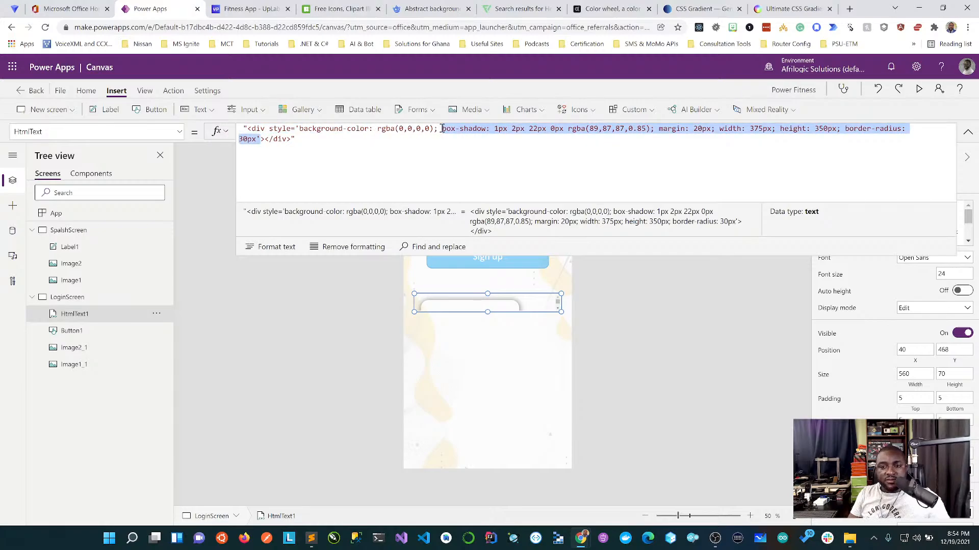
pyautogui.press('BackSpace')
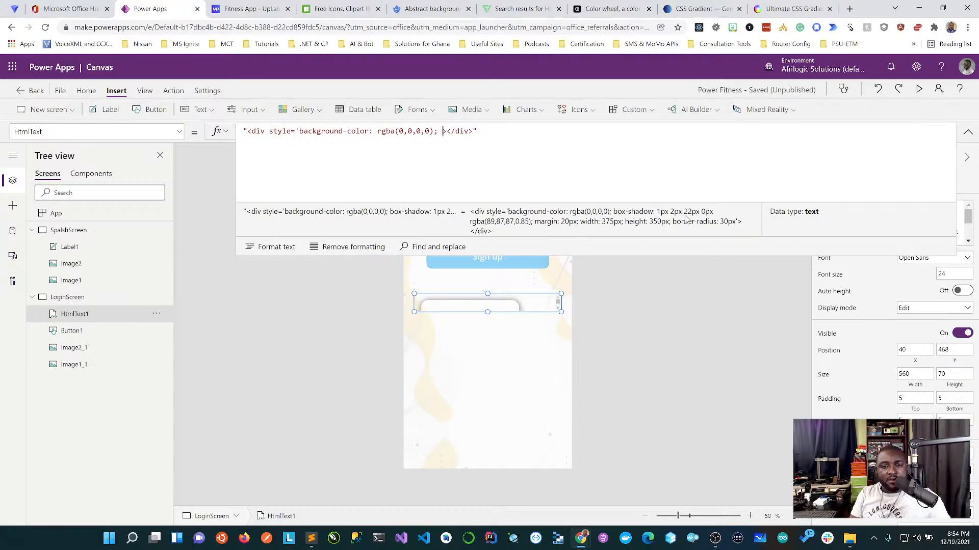
pyautogui.press('BackSpace')
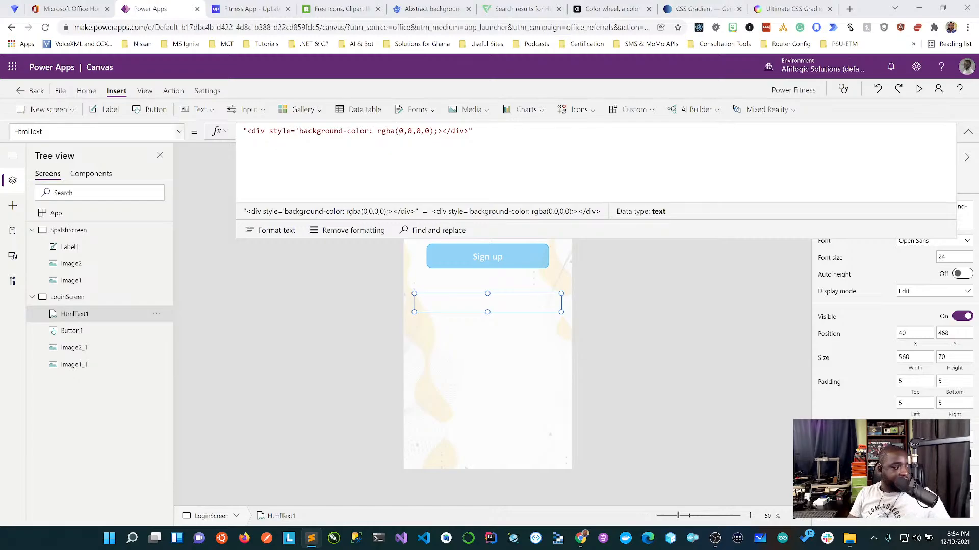
# Enlarge the HTML text control downward below the Sign up button to a height of 536
pyautogui.click(490, 312)
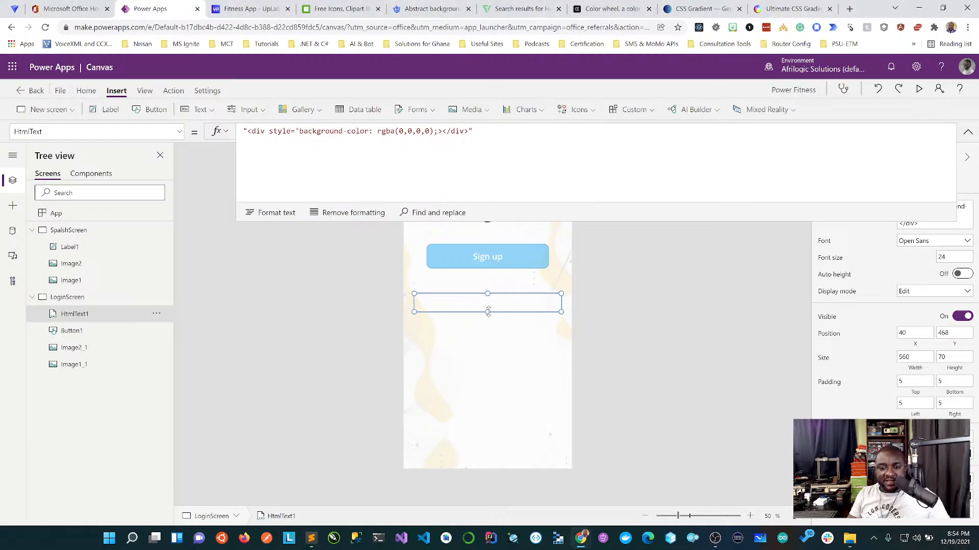
pyautogui.moveTo(487, 312); pyautogui.dragTo(492, 375)
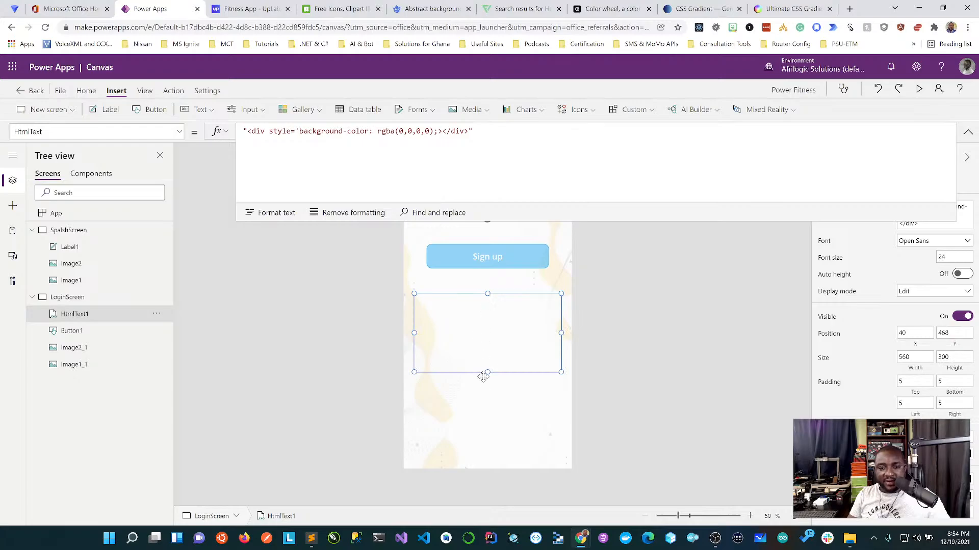
pyautogui.moveTo(488, 373); pyautogui.dragTo(488, 434)
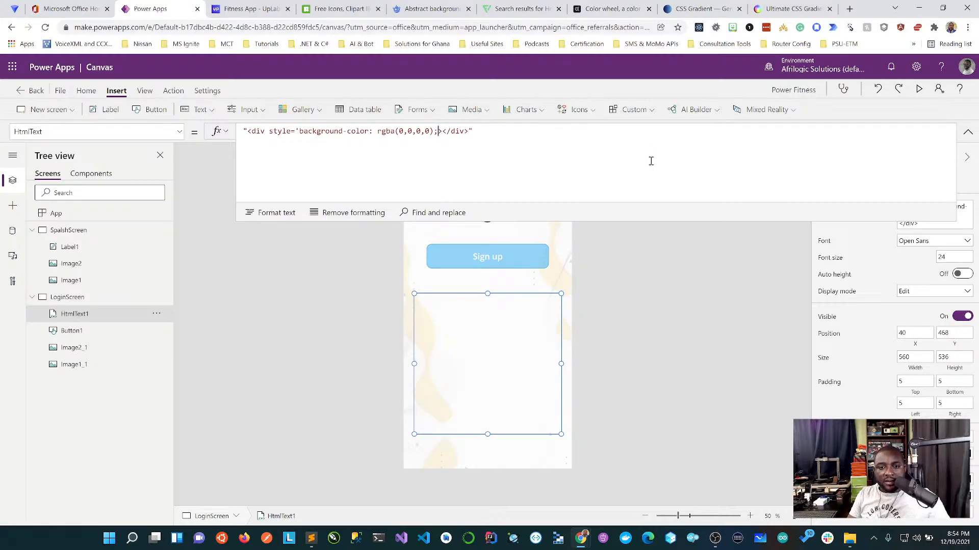
# Close the style attribute's quote and add the declaration box-shadow: 1px 2px 22px 0px rgba(89,87,87,0.85) after the div's background colour
pyautogui.write("'")
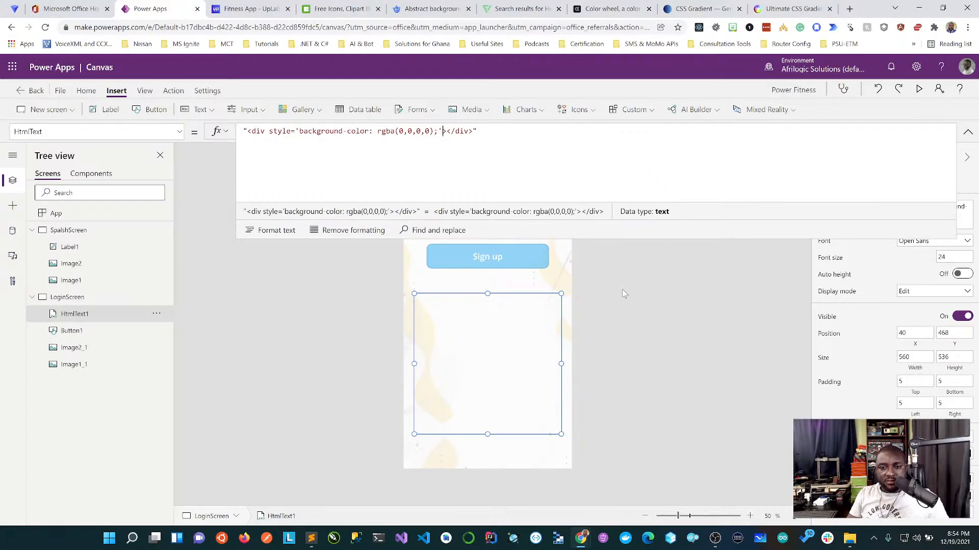
pyautogui.click(712, 327)
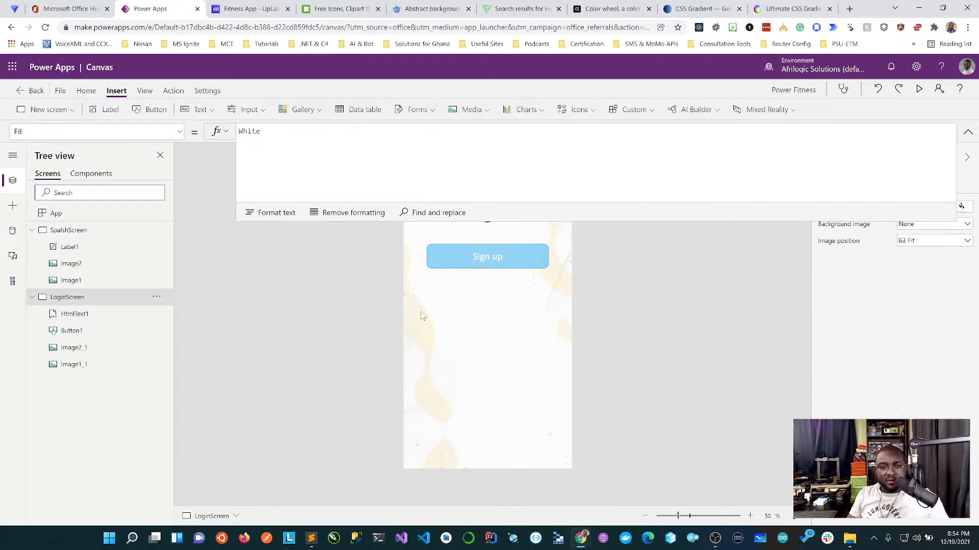
pyautogui.click(473, 327)
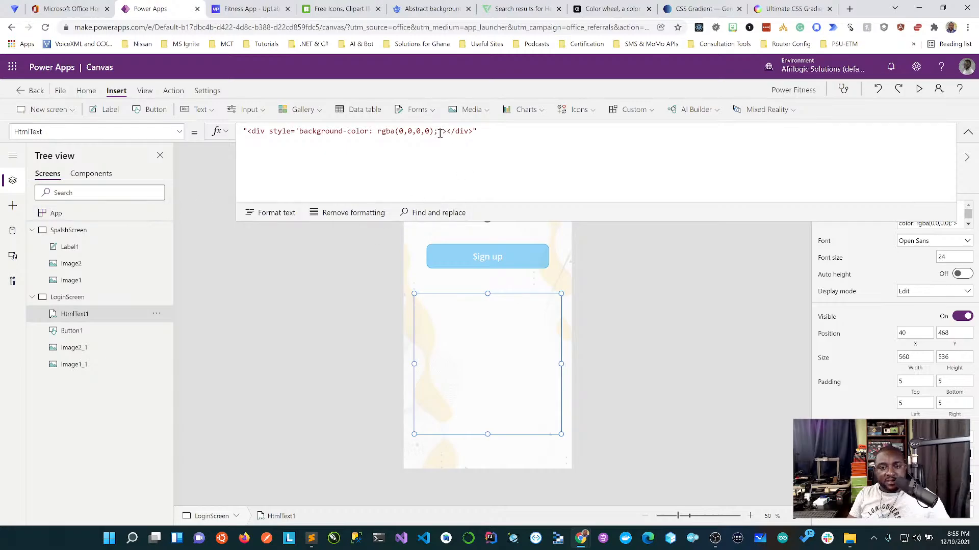
pyautogui.press('BackSpace')
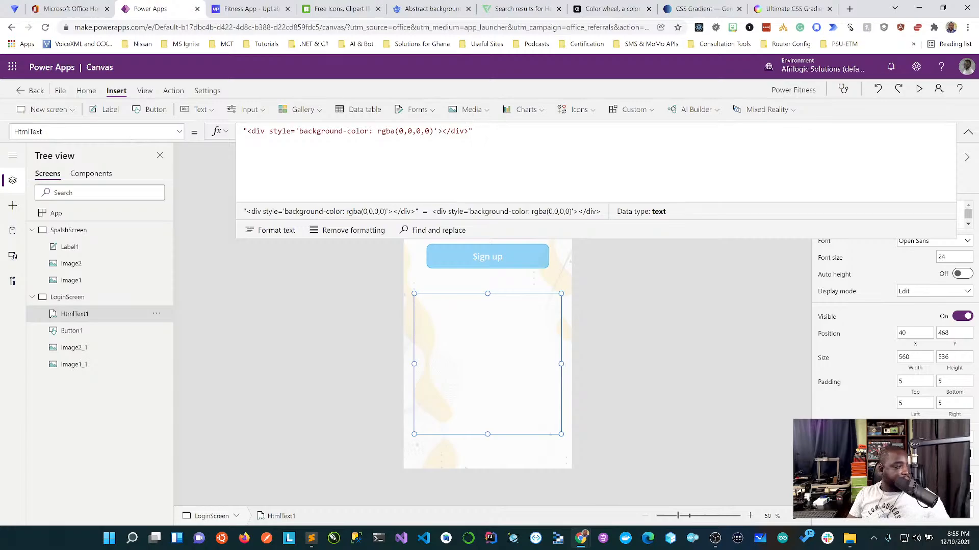
pyautogui.hotkey('alt', 'Tab')
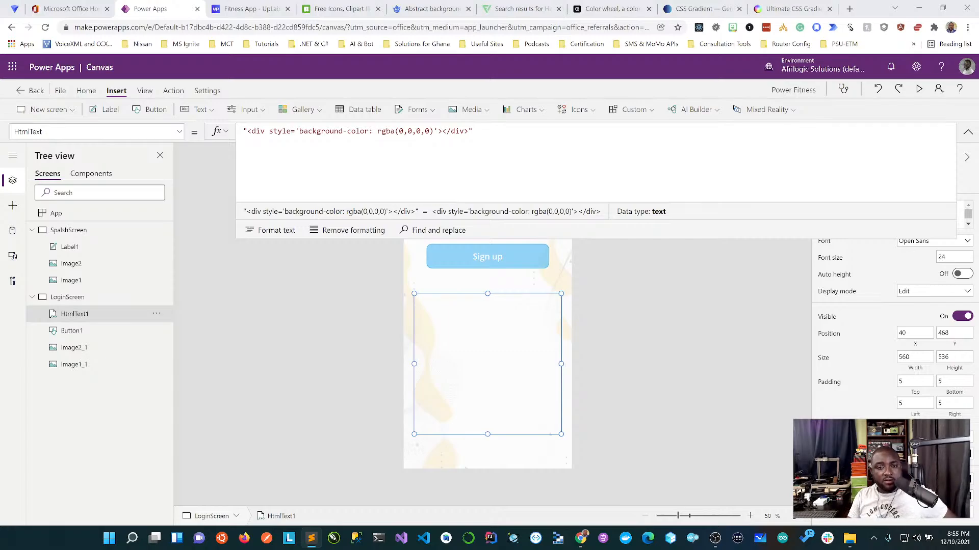
pyautogui.click(434, 132)
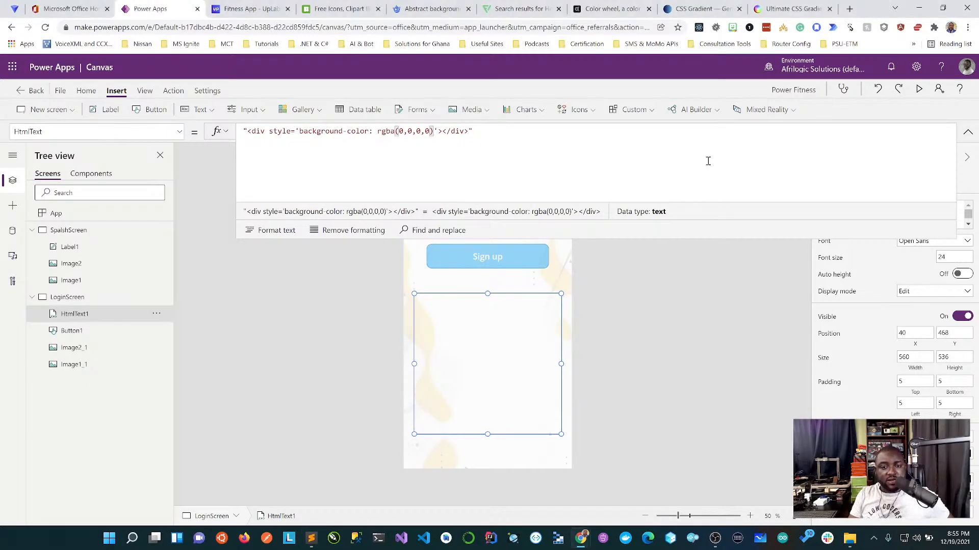
pyautogui.write(';box-shadow: 1px 2px 22px 0px rgba(89,87,87,0.85);')
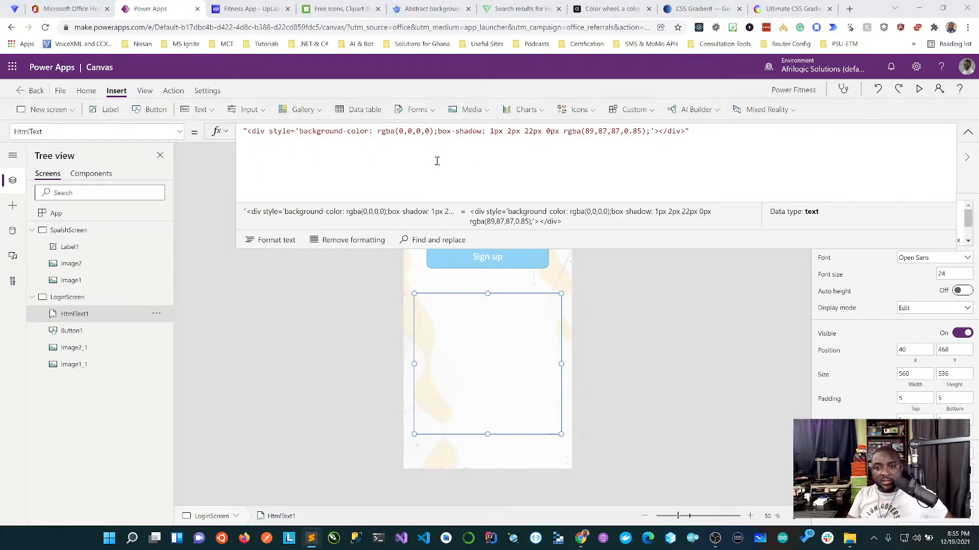
# Replace the whole HTML formula with the full card div: transparent background, 22px-blur box-shadow, 20px margin, 375px width, 350px height and 30px border-radius
pyautogui.moveTo(701, 138); pyautogui.dragTo(200, 134)
pyautogui.write('"<div style=\'background-color: rgba(0,0,0,0); box-shadow: 1px 2px 22px 0px rgba(89,87,87,0.85); margin: 20px; width: 375px; height: 350px; border-radius: 30px\'></div>"')
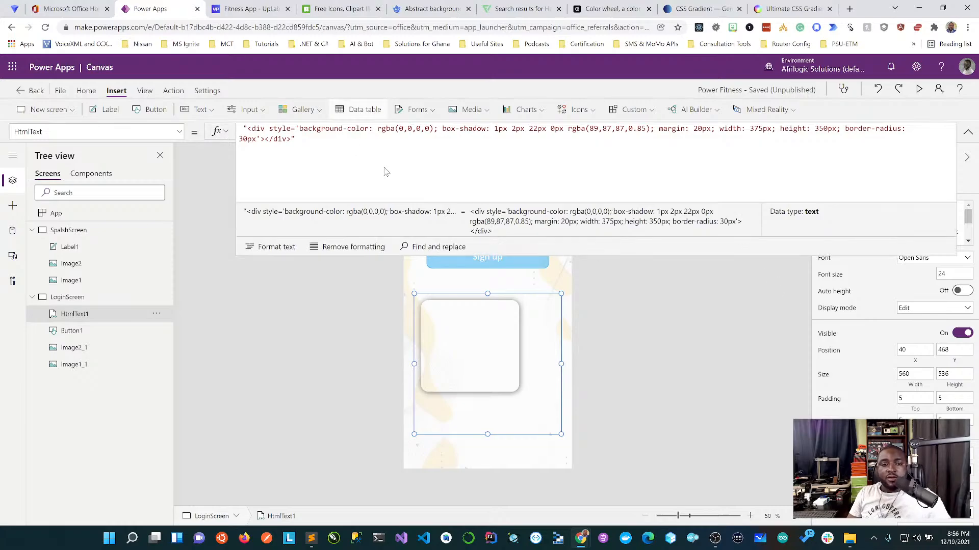
pyautogui.click(561, 364)
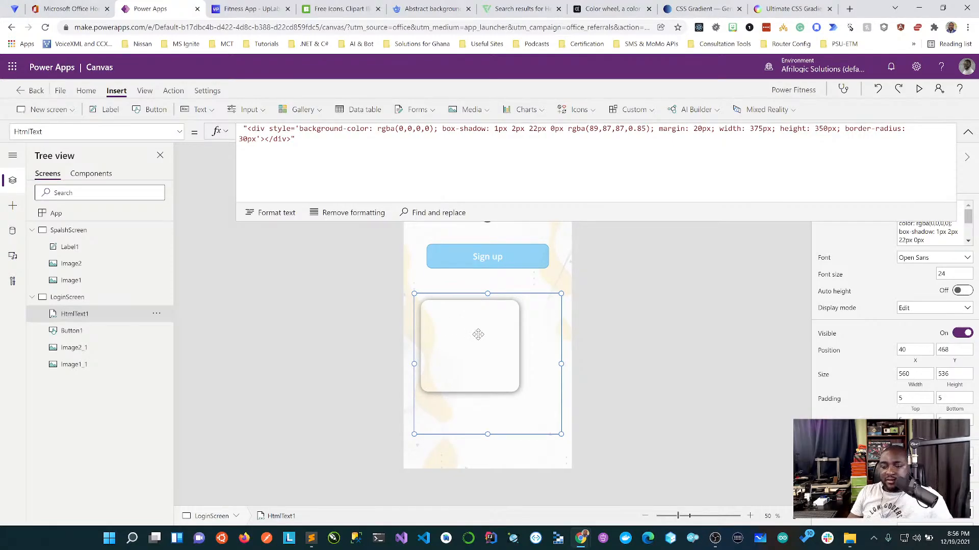
# Consult the sign-in card in the UpLabs Fitness App design, and set the Power Apps card div's background colour to rgba(255,0,0,0)
pyautogui.click(233, 7)
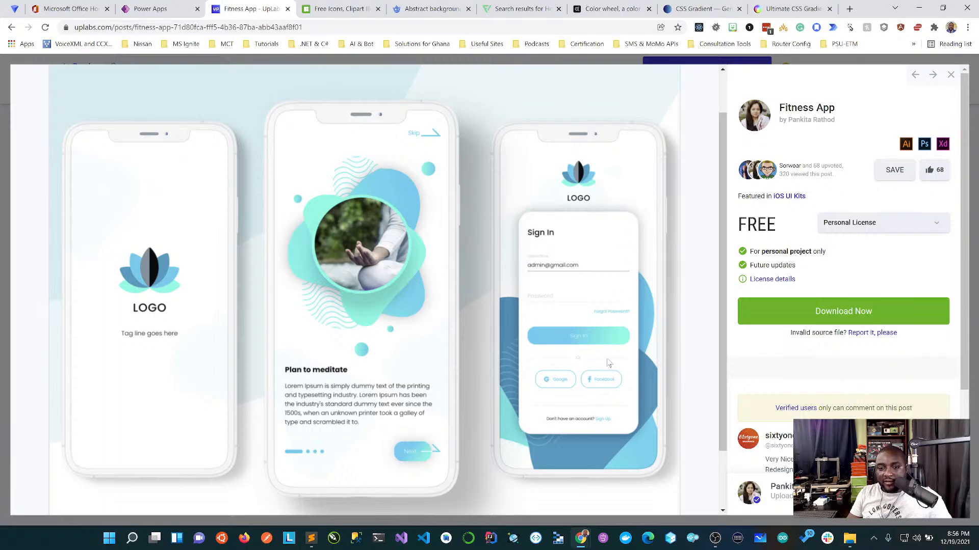
pyautogui.click(152, 7)
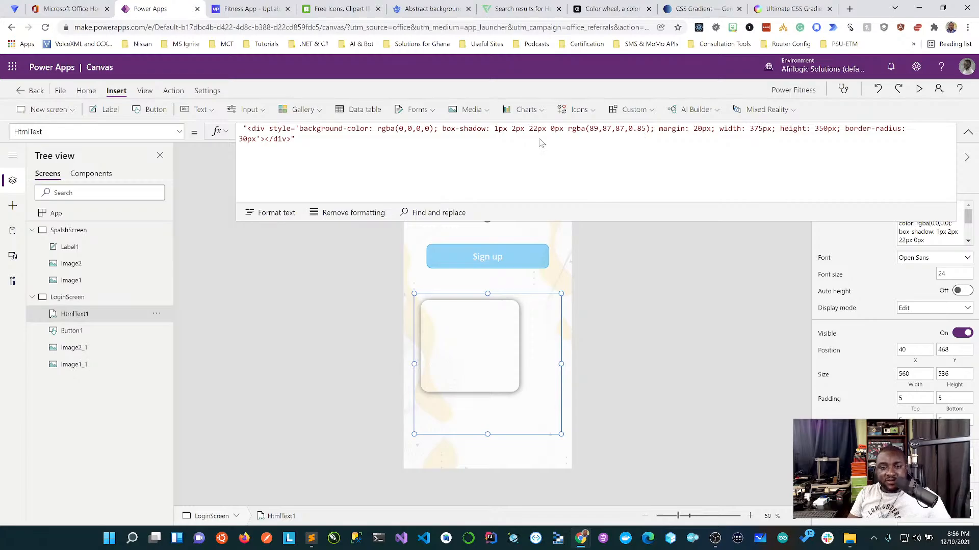
pyautogui.click(403, 130)
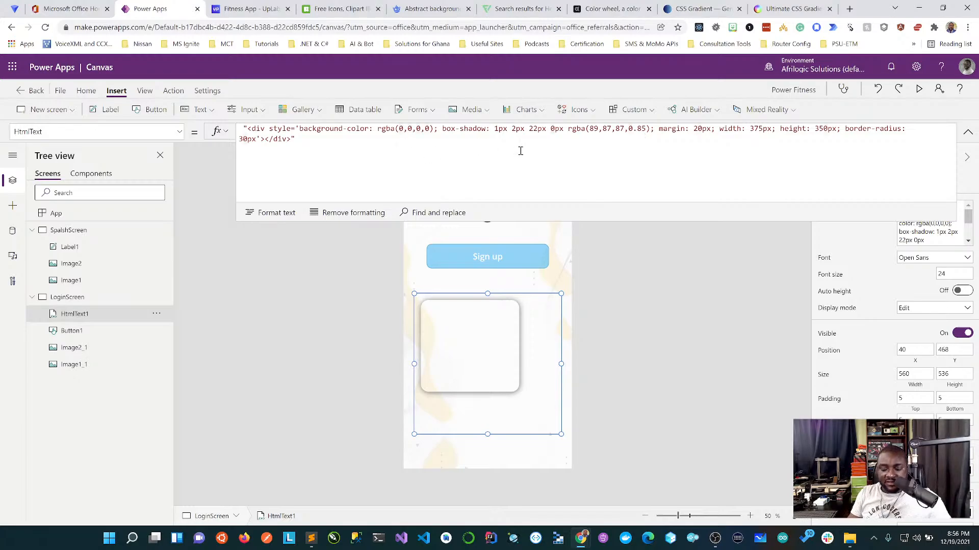
pyautogui.press('BackSpace')
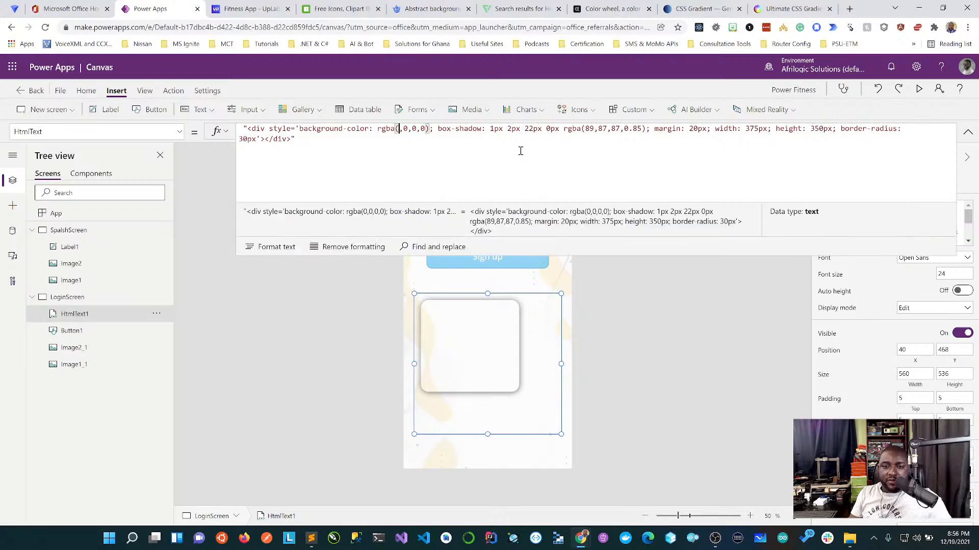
pyautogui.write('255,')
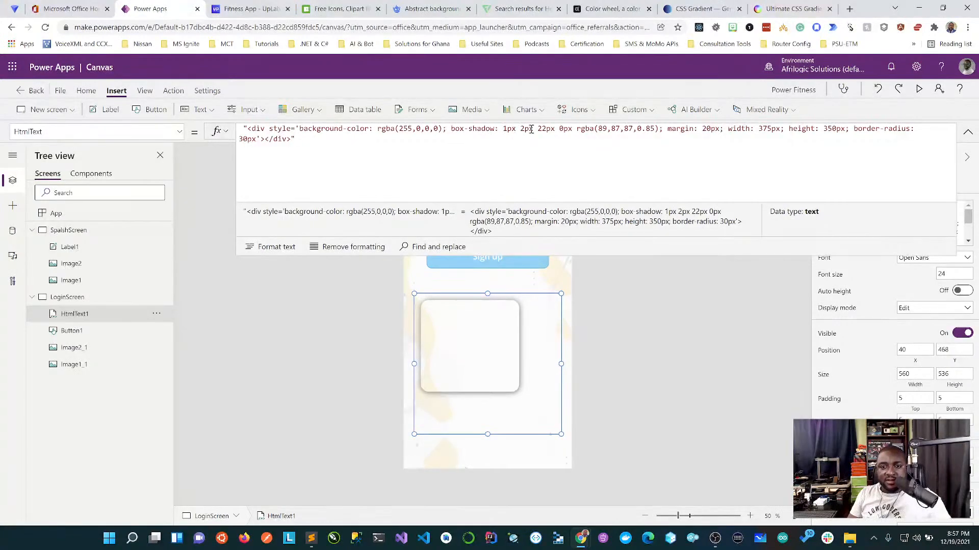
# Try a width of 500px for the card div in the HTML formula
pyautogui.click(771, 129)
pyautogui.press('BackSpace')
pyautogui.press('BackSpace')
pyautogui.press('BackSpace')
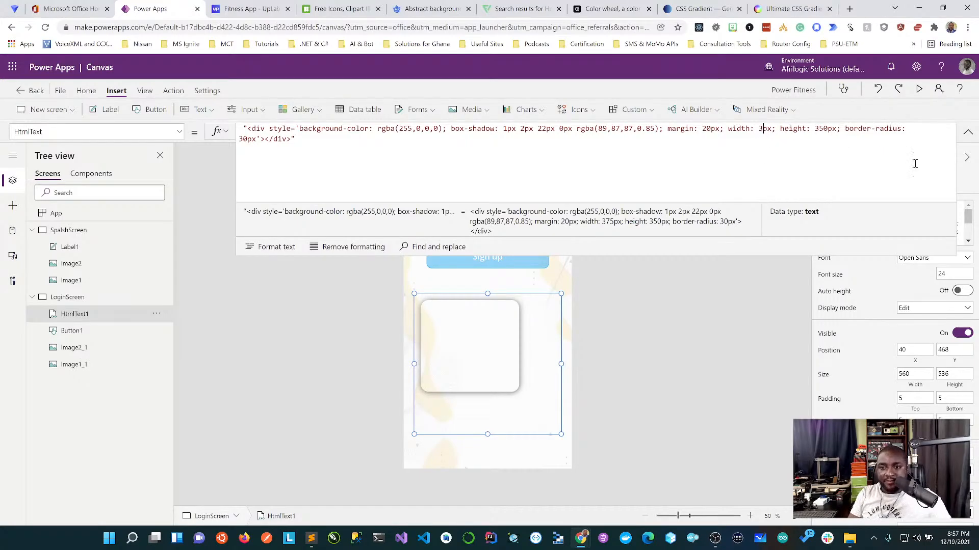
pyautogui.write('40')
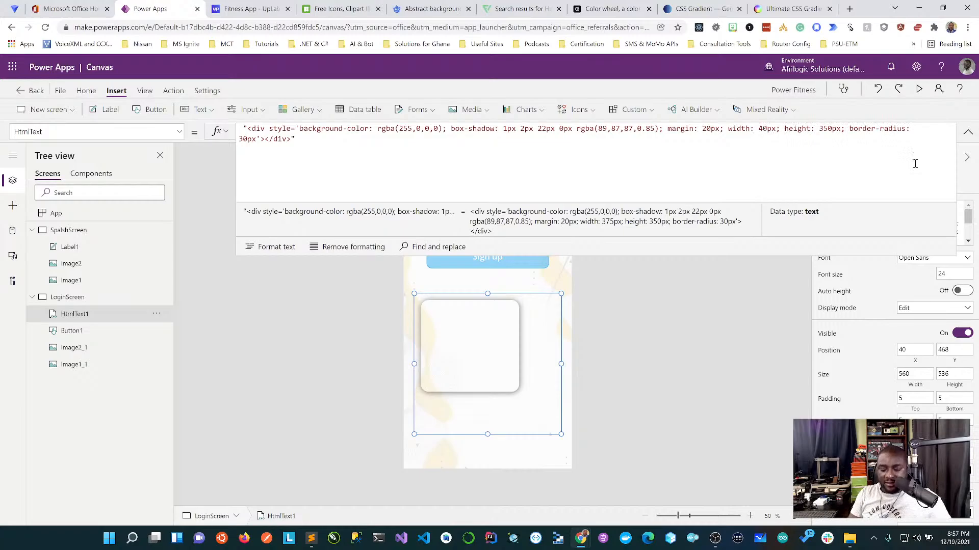
pyautogui.press('BackSpace')
pyautogui.press('BackSpace')
pyautogui.write('500')
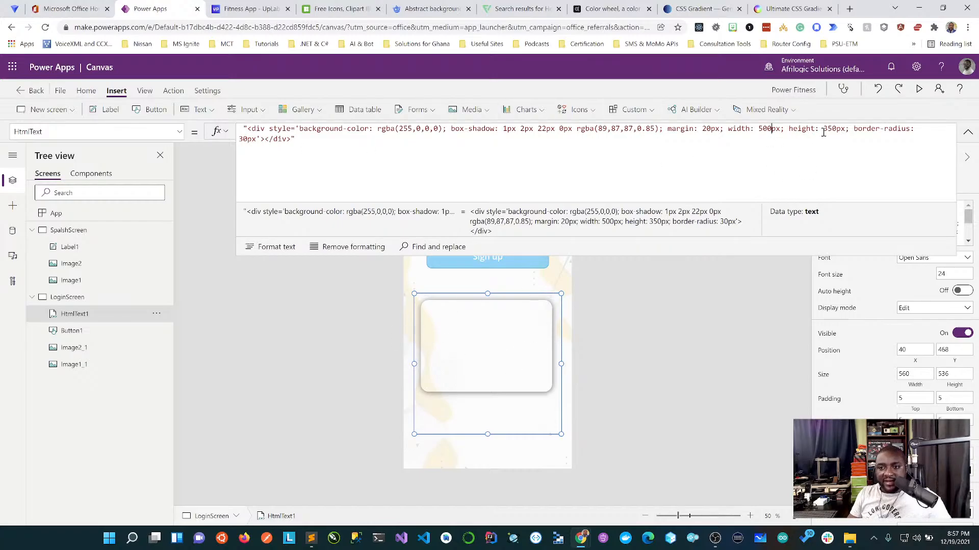
# Try widening the card div to 600px in the HTML formula
pyautogui.press('BackSpace')
pyautogui.press('BackSpace')
pyautogui.press('BackSpace')
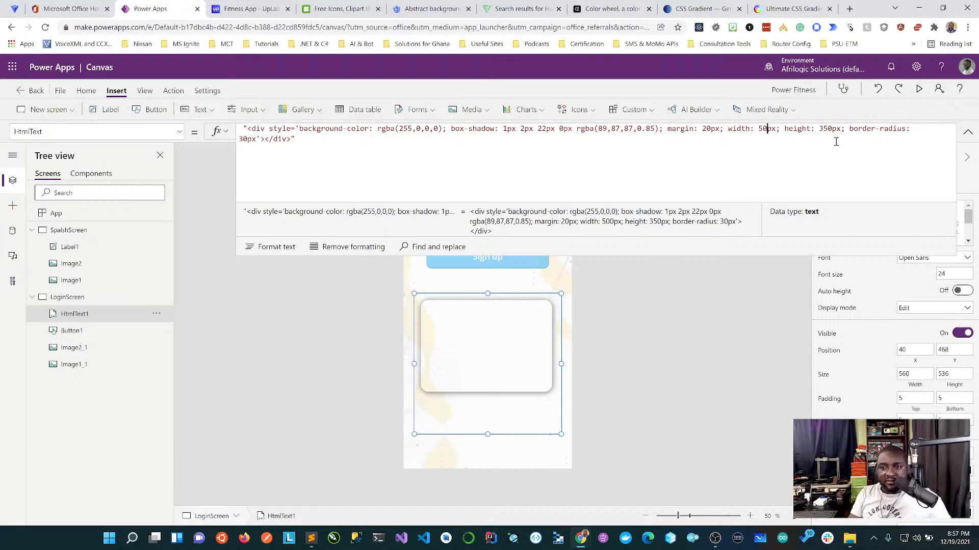
pyautogui.write('600')
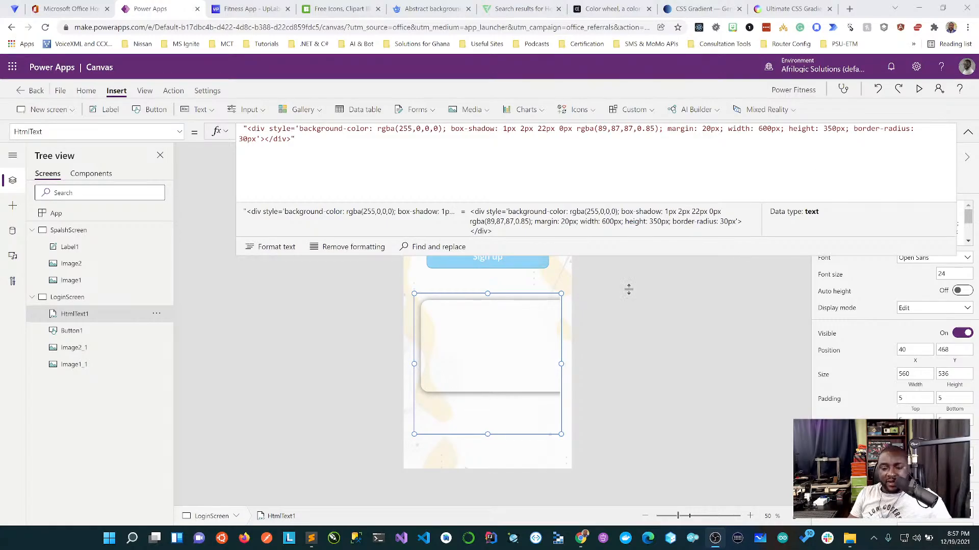
# Adjust the card div's width through 580px and 550px to a final 530px so it fits inside the HTML text control
pyautogui.doubleClick(763, 131)
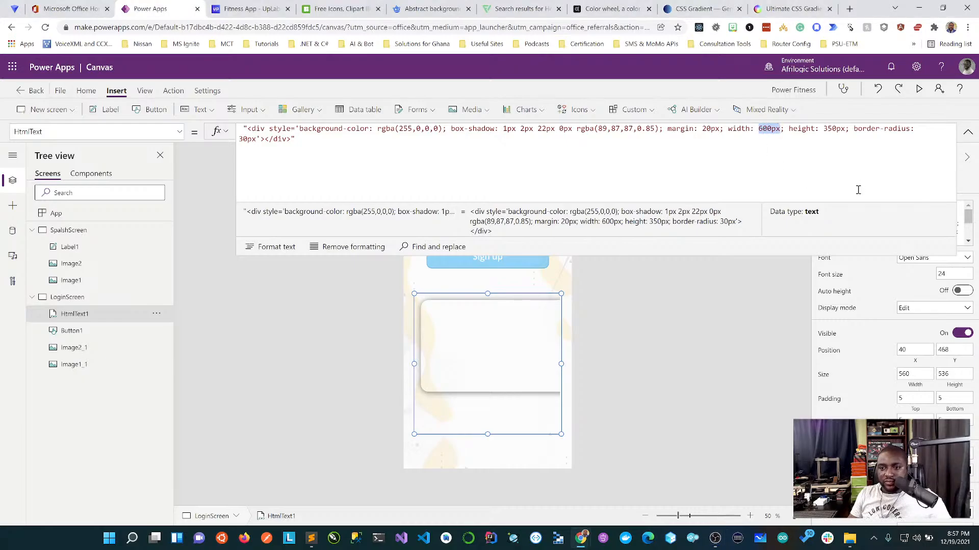
pyautogui.press('Right')
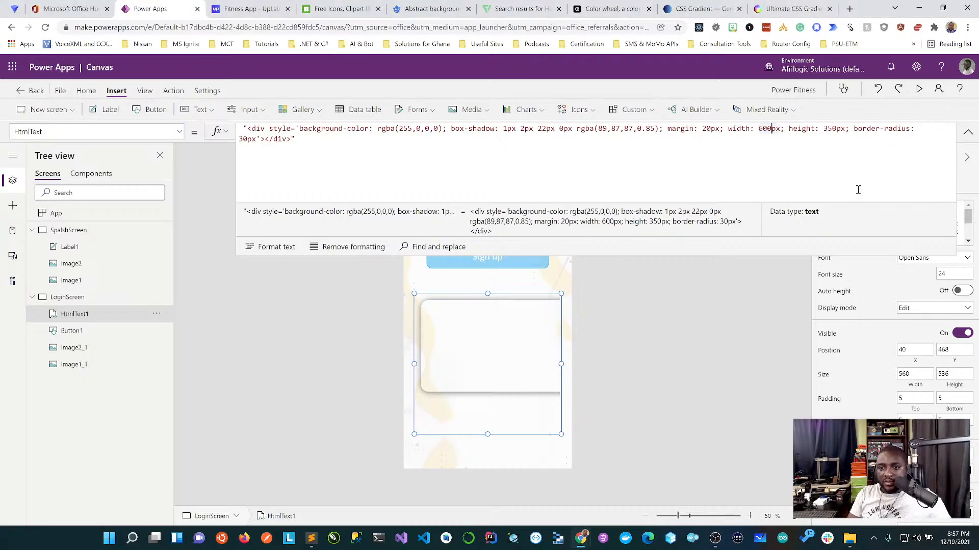
pyautogui.press('BackSpace')
pyautogui.press('BackSpace')
pyautogui.press('BackSpace')
pyautogui.write('580')
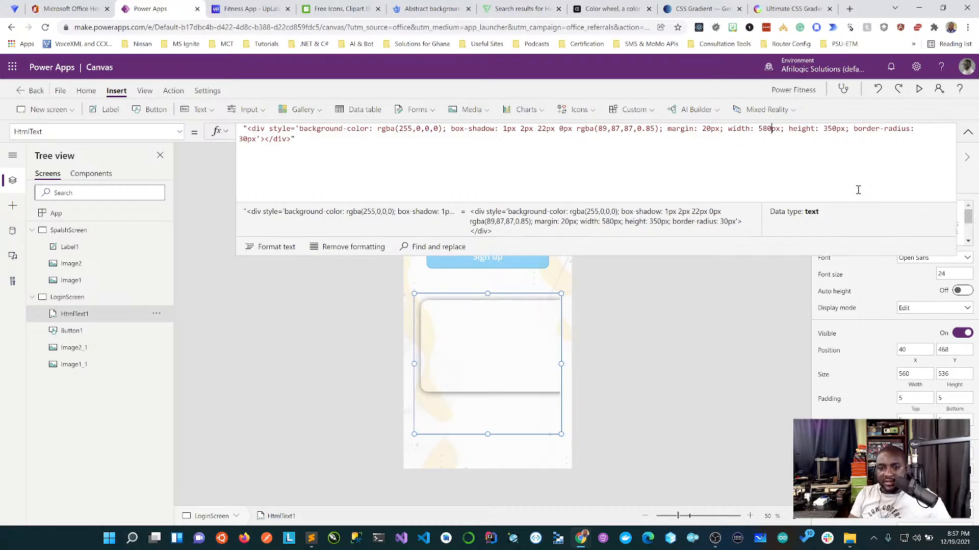
pyautogui.press('BackSpace')
pyautogui.press('BackSpace')
pyautogui.write('50')
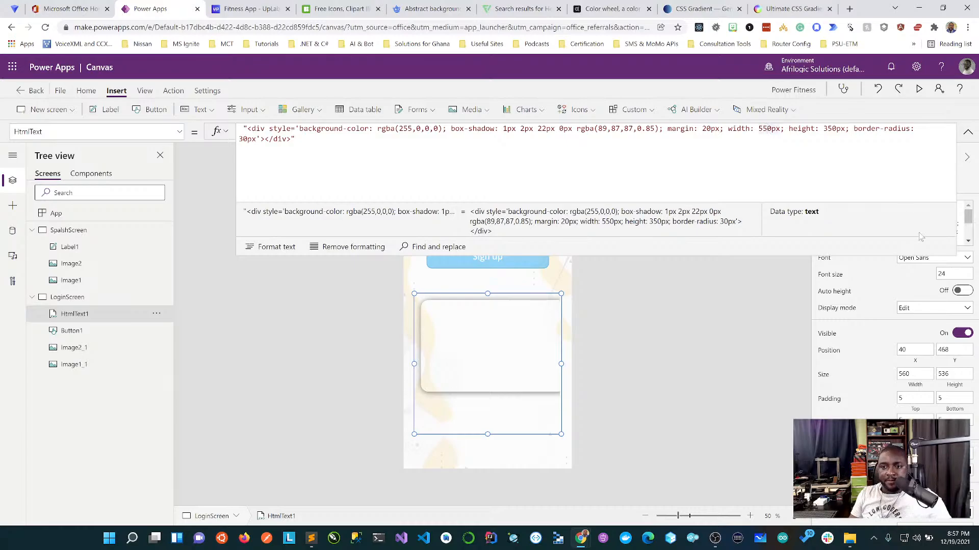
pyautogui.press('BackSpace')
pyautogui.write('3')
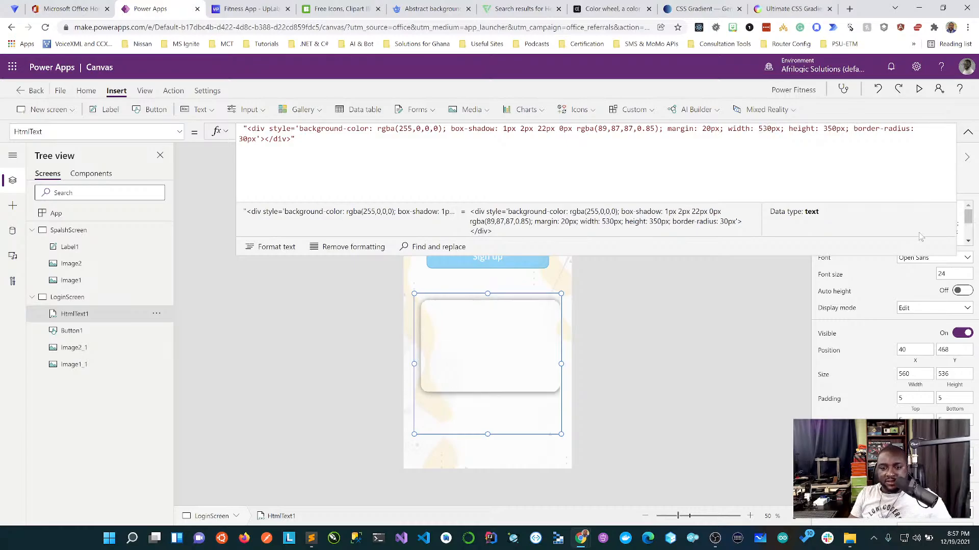
# Set the card div's width to 500px in the HTML formula
pyautogui.press('BackSpace')
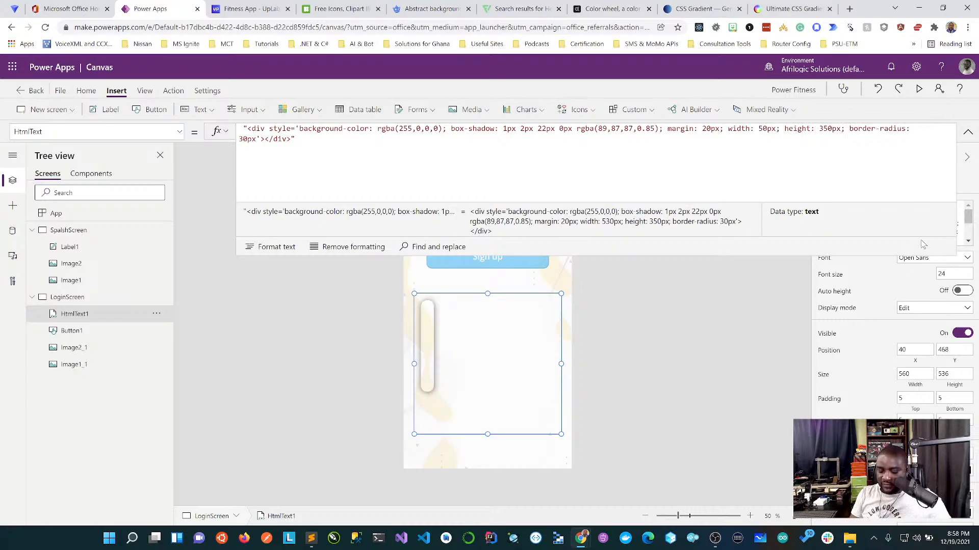
pyautogui.write('0')
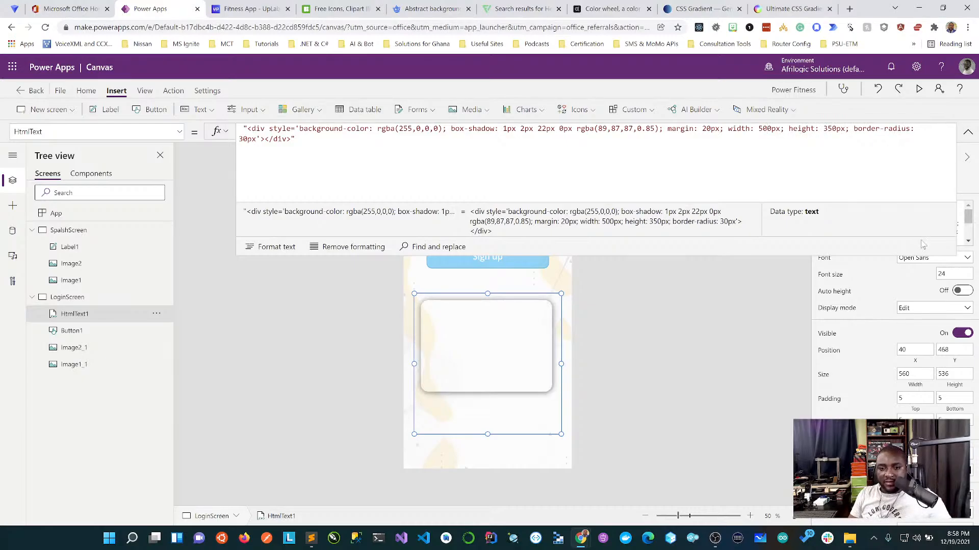
pyautogui.click(655, 376)
# Shrink the HTML text control around the card to about 546 wide by 410 high
pyautogui.click(500, 325)
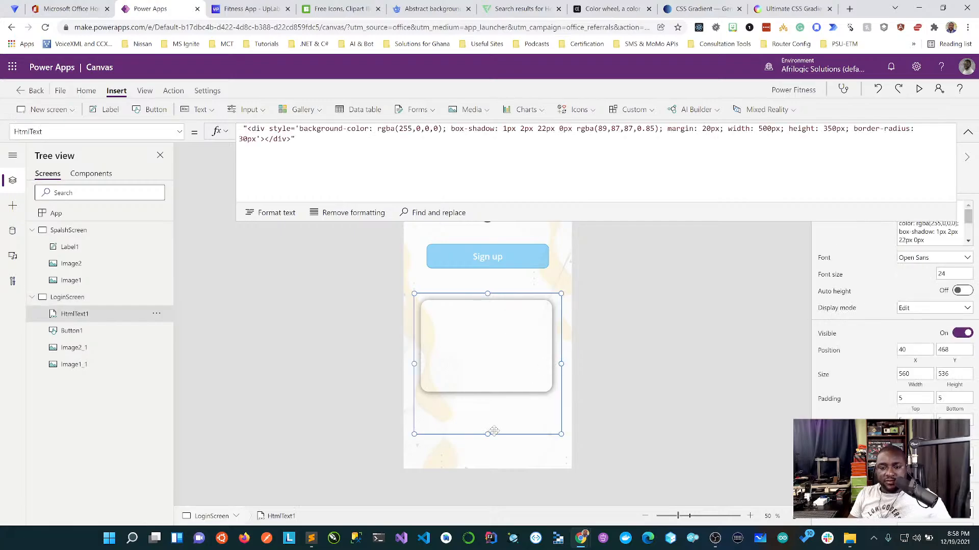
pyautogui.moveTo(488, 433); pyautogui.dragTo(491, 400)
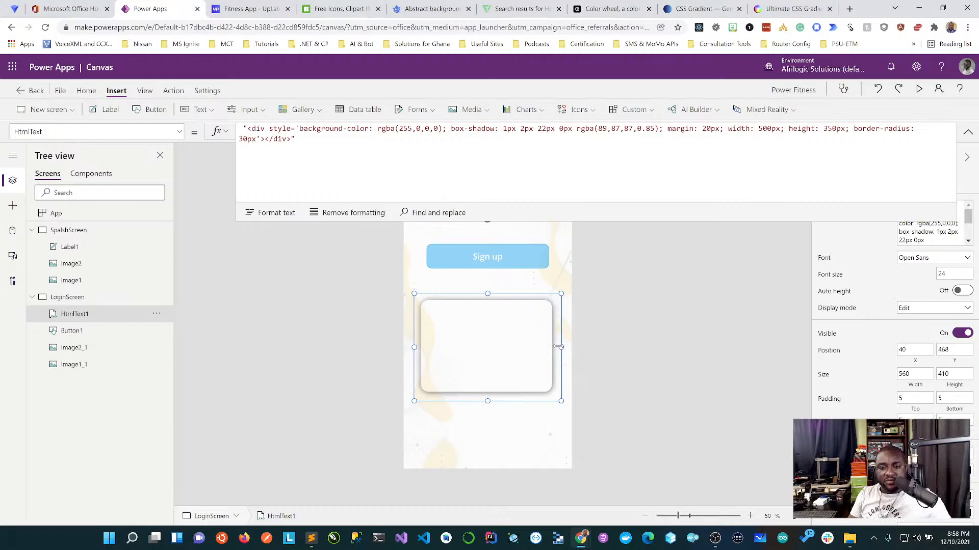
pyautogui.moveTo(561, 347); pyautogui.dragTo(556, 346)
pyautogui.click(642, 414)
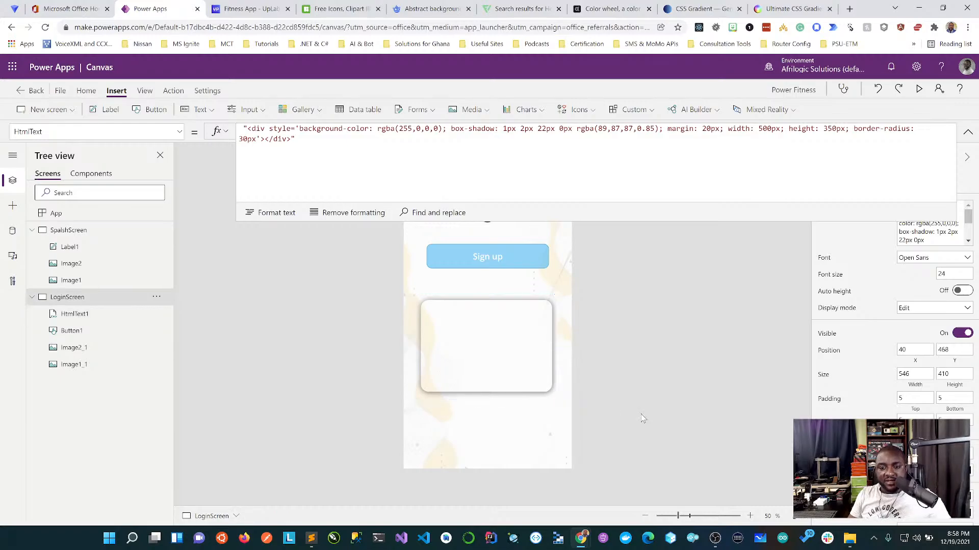
# Move the card up and centre it horizontally beneath the Sign up button, at about X 47, Y 422
pyautogui.click(497, 317)
pyautogui.moveTo(497, 359); pyautogui.dragTo(495, 344)
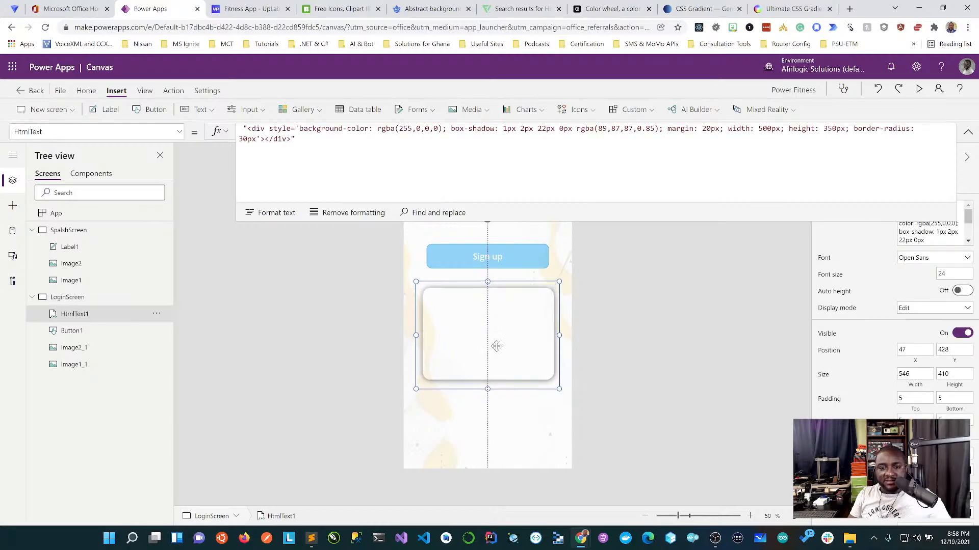
pyautogui.click(681, 391)
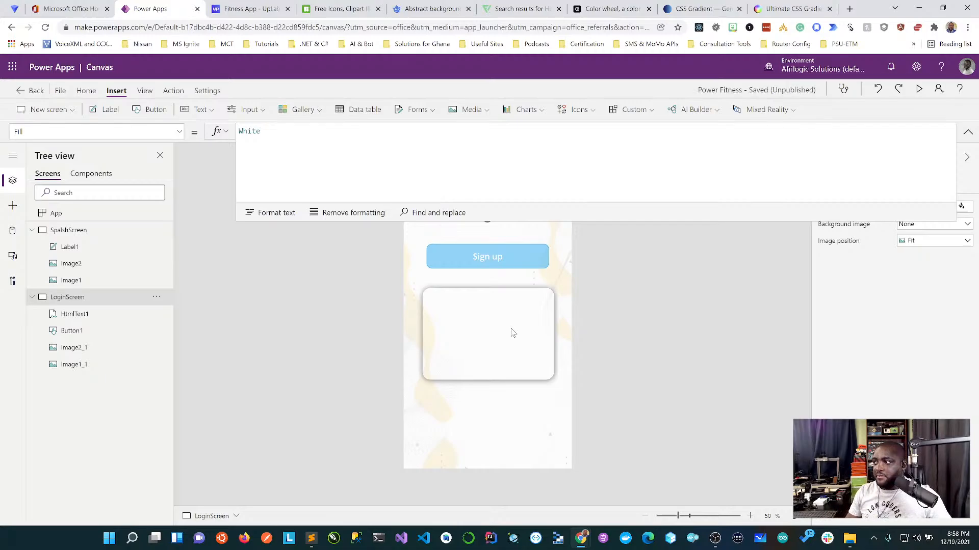
# Set the card div's border-radius to 20px in the HTML formula
pyautogui.click(500, 343)
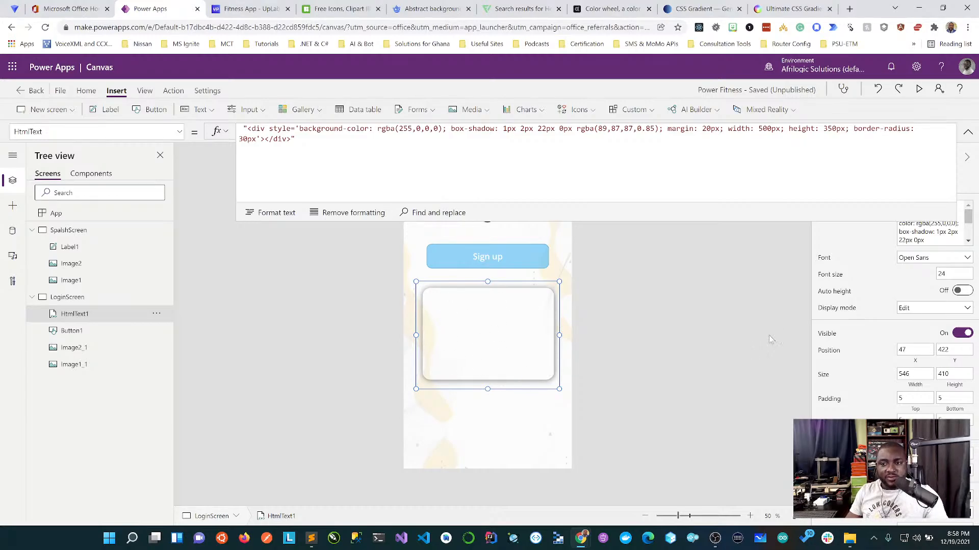
pyautogui.click(243, 142)
pyautogui.press('BackSpace')
pyautogui.write('2')
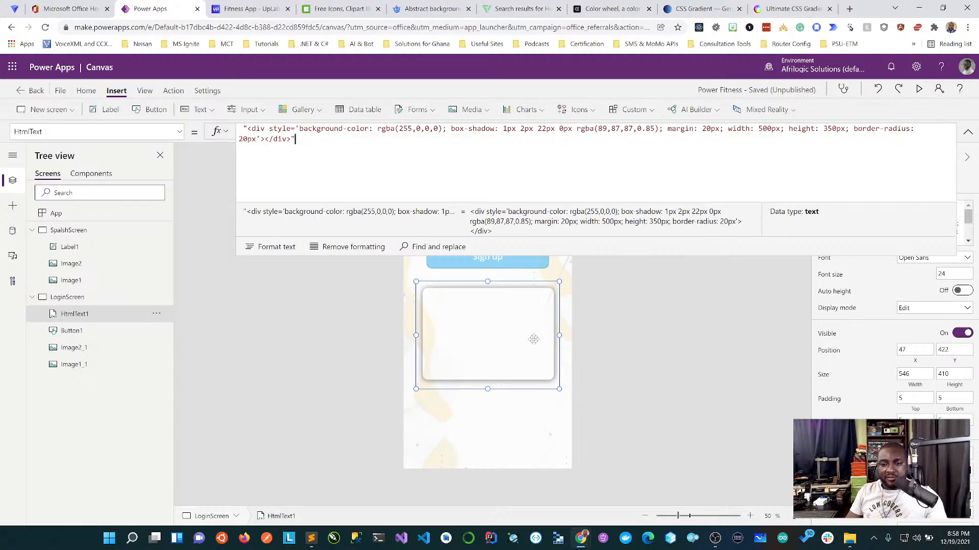
pyautogui.click(635, 345)
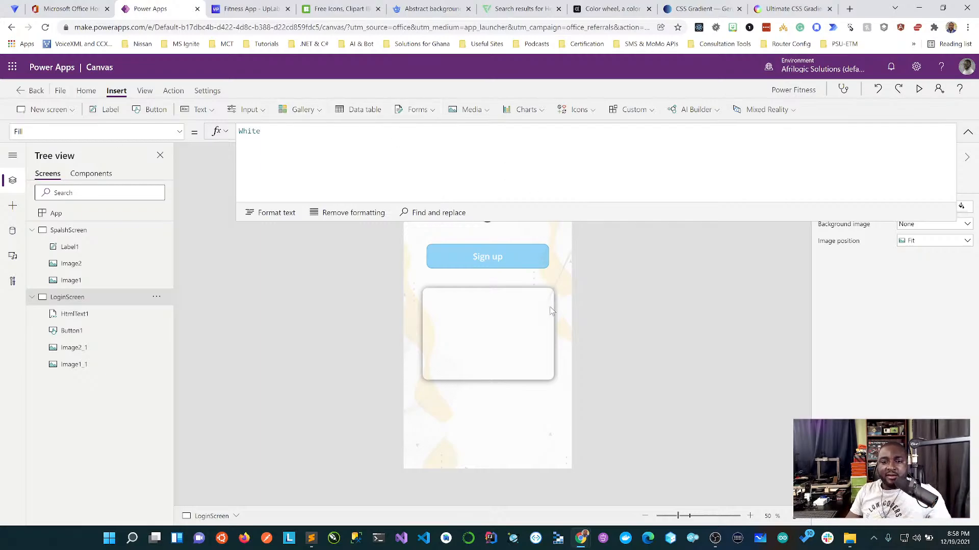
pyautogui.click(518, 335)
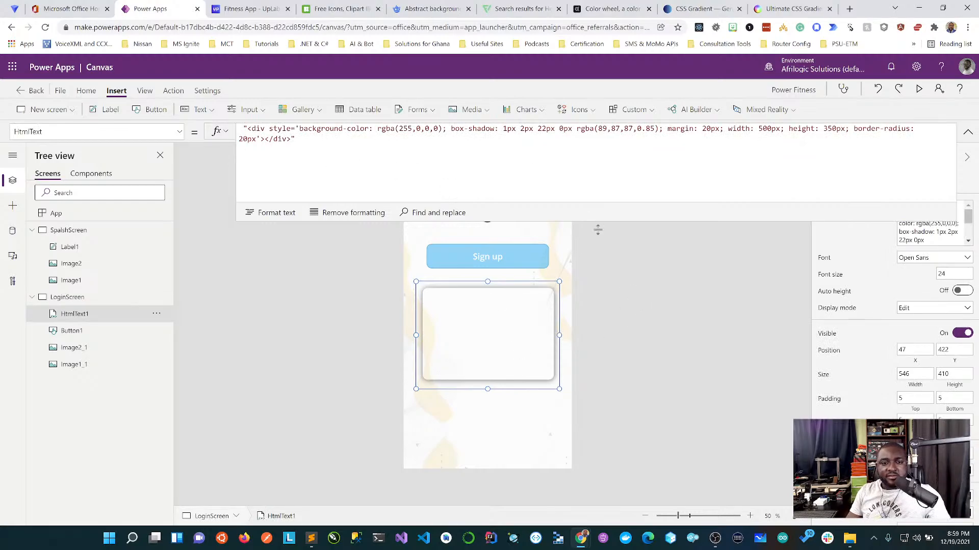
pyautogui.click(674, 297)
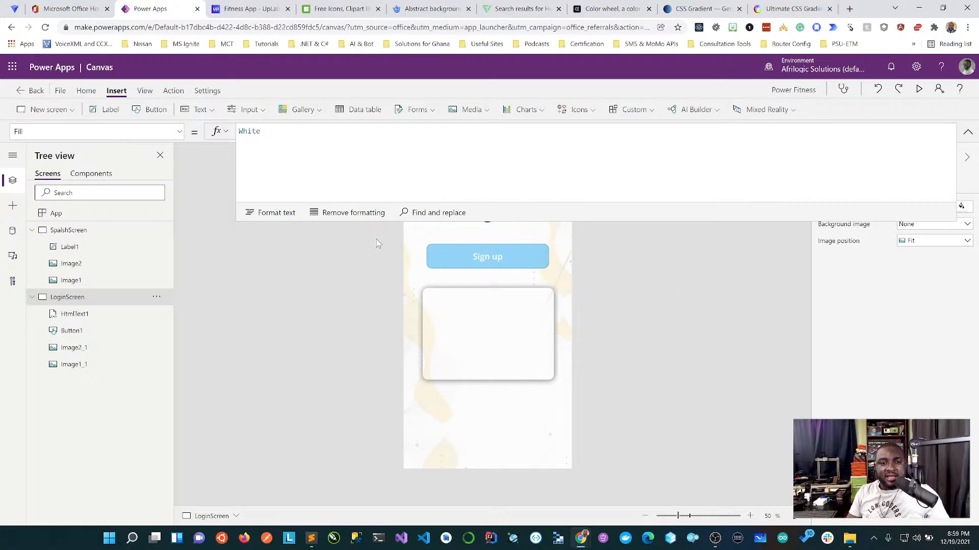
pyautogui.click(500, 321)
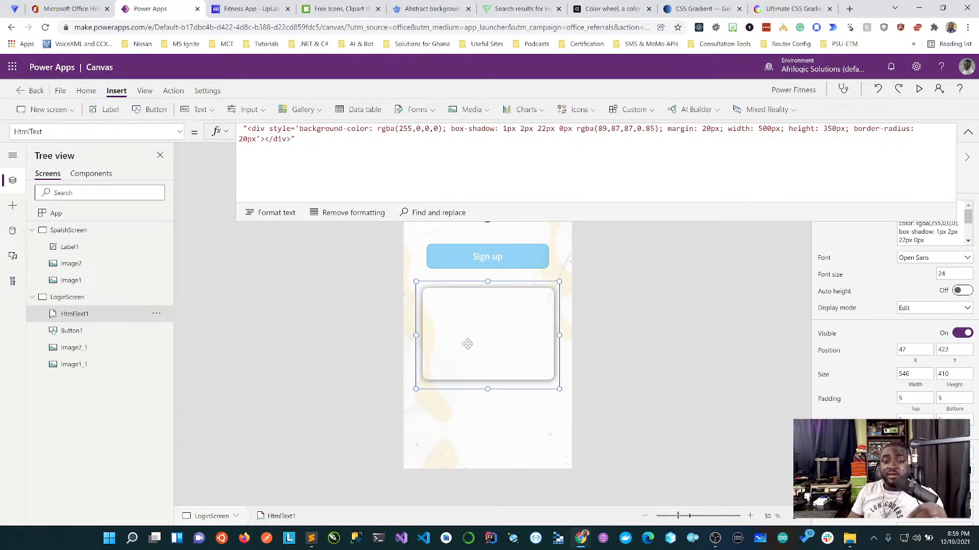
pyautogui.click(664, 323)
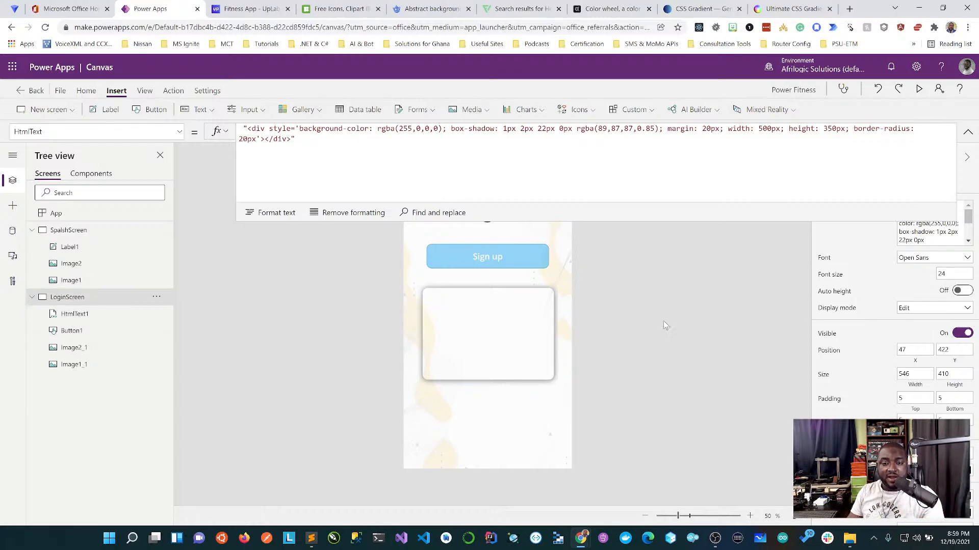
pyautogui.click(491, 328)
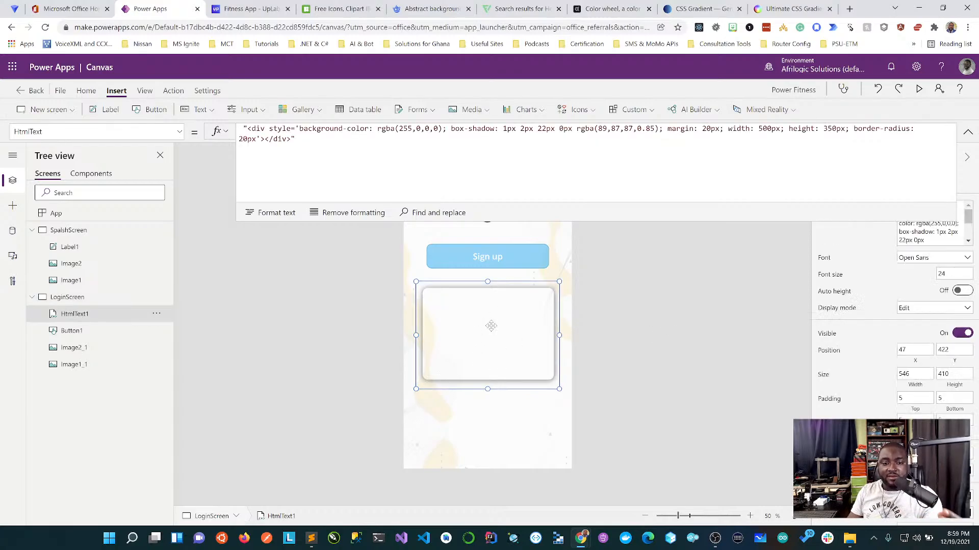
pyautogui.click(674, 305)
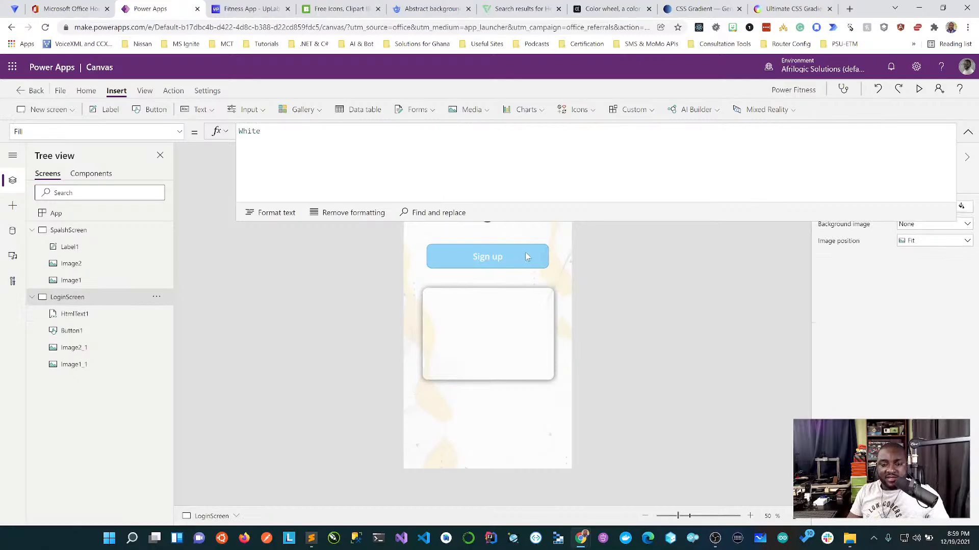
# Try placing the Sign up button inside the upper part of the card
pyautogui.click(525, 258)
pyautogui.moveTo(523, 261); pyautogui.dragTo(520, 302)
pyautogui.click(685, 318)
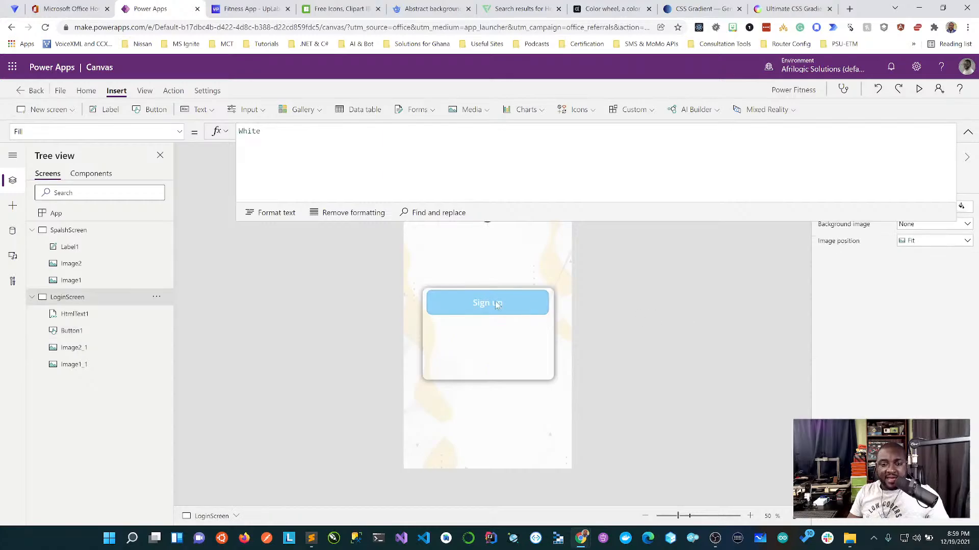
pyautogui.click(518, 302)
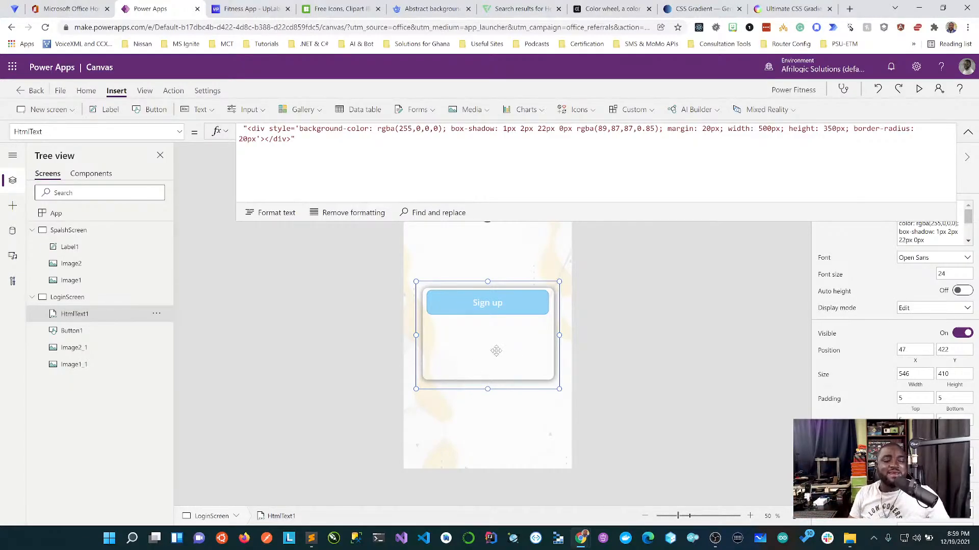
pyautogui.click(791, 296)
# Move the card down to about Y 492 and place the Sign up button back above it
pyautogui.click(501, 307)
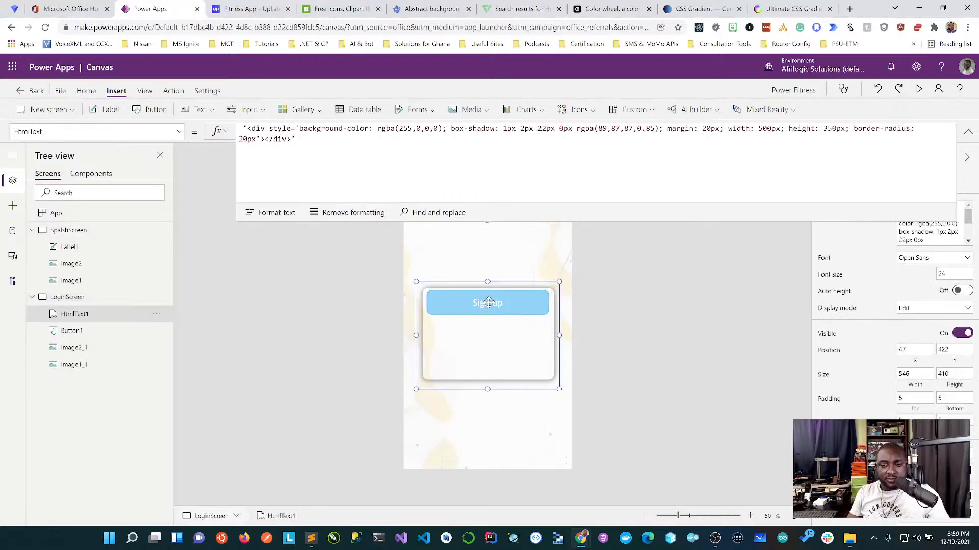
pyautogui.moveTo(504, 335); pyautogui.dragTo(504, 351)
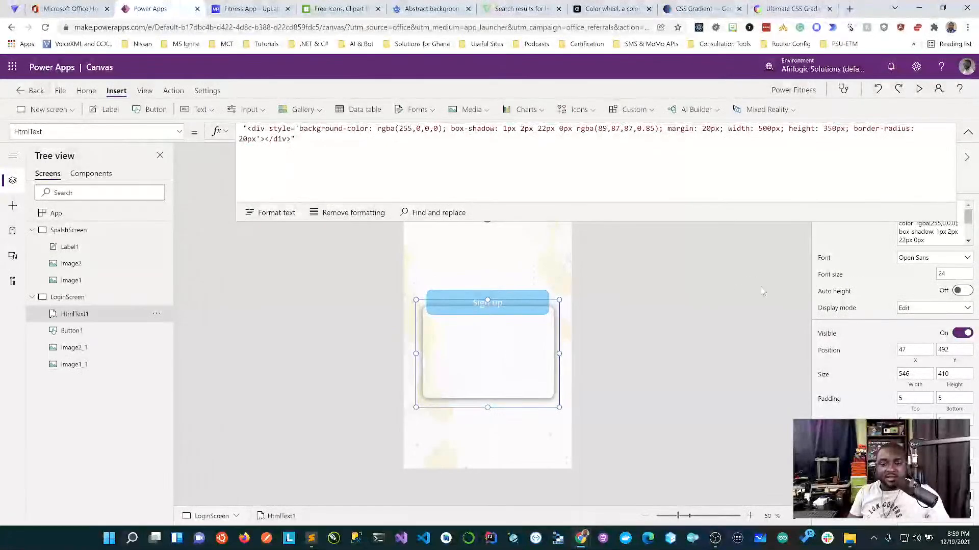
pyautogui.click(541, 303)
pyautogui.moveTo(529, 292); pyautogui.dragTo(527, 257)
pyautogui.click(649, 313)
# Replace the background-color property with background in the card div's style, keeping its rgba value
pyautogui.click(501, 347)
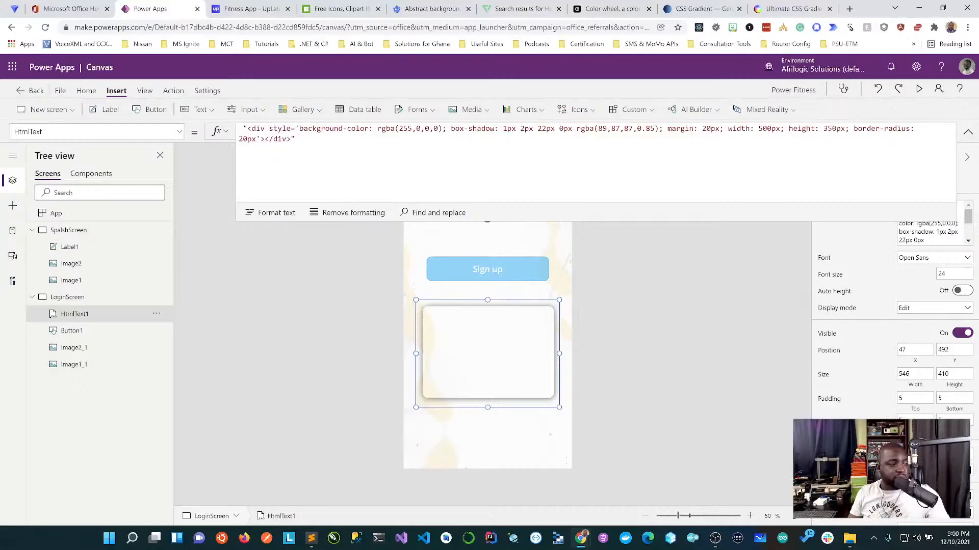
pyautogui.click(370, 129)
pyautogui.press('BackSpace')
pyautogui.press('BackSpace')
pyautogui.press('BackSpace')
pyautogui.press('BackSpace')
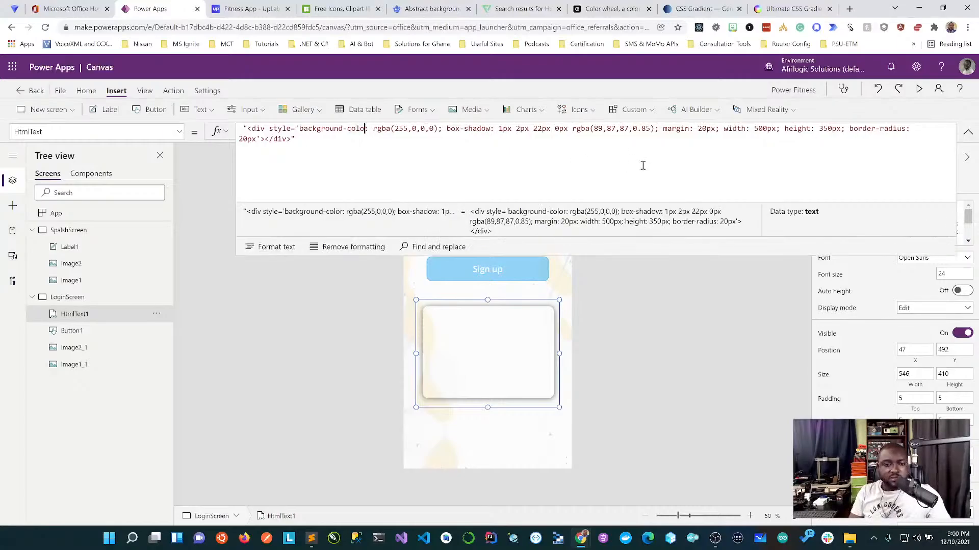
pyautogui.press('BackSpace')
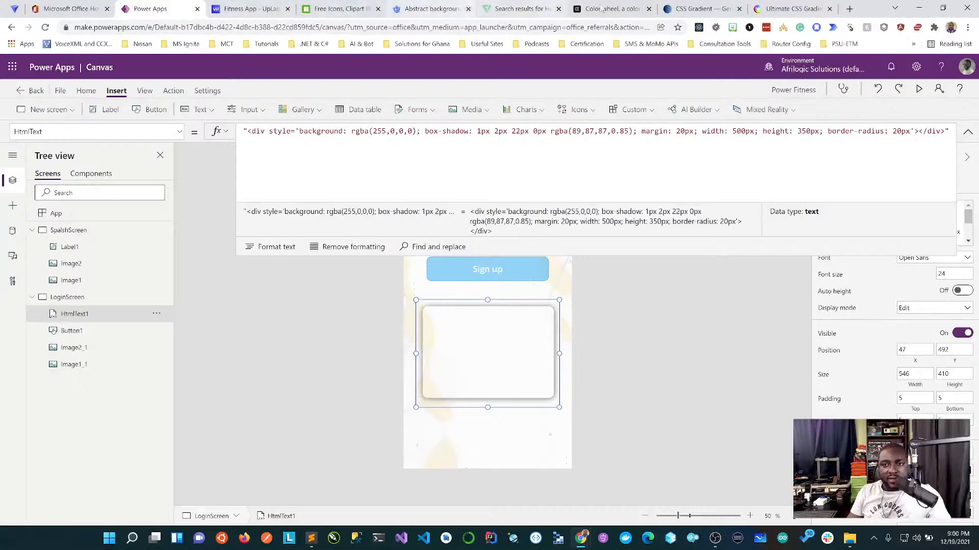
# Switch to Adobe Color, adjust the Analogous palette to include light blue #0CC3FF, and compare it with the UpLabs Fitness App design
pyautogui.click(602, 9)
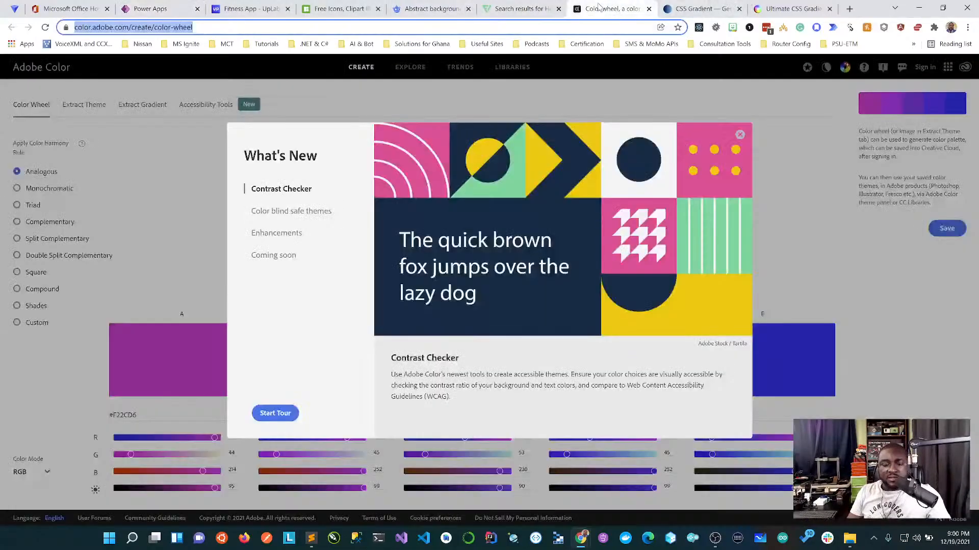
pyautogui.click(849, 209)
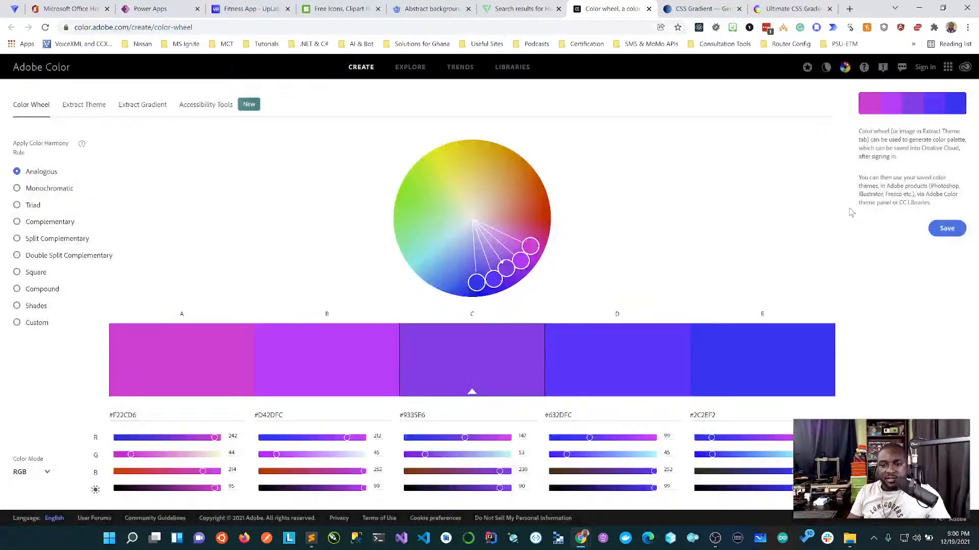
pyautogui.click(468, 283)
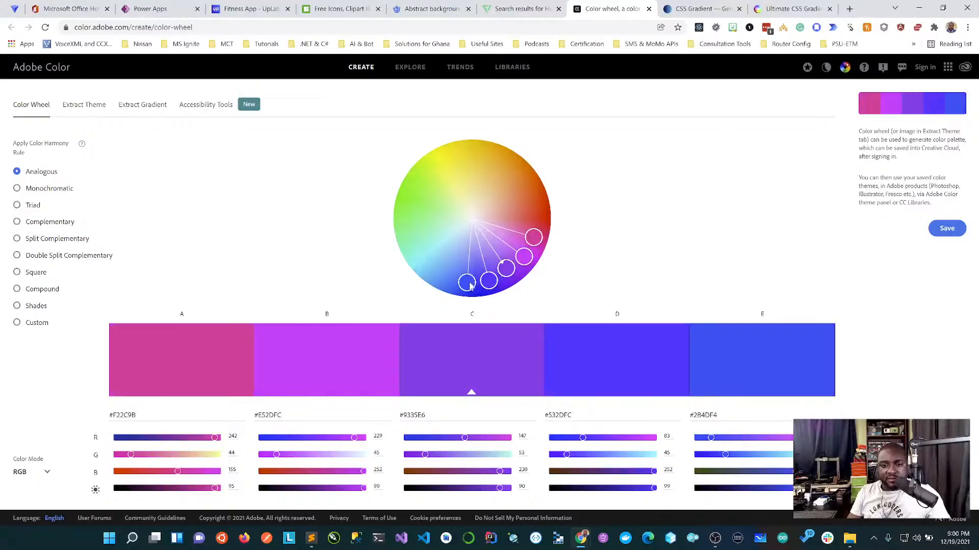
pyautogui.click(427, 276)
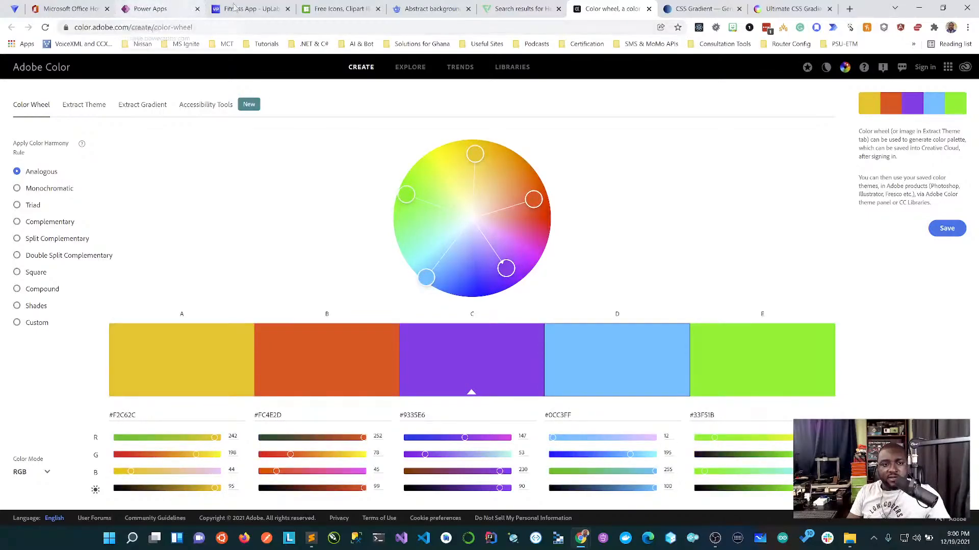
pyautogui.click(251, 9)
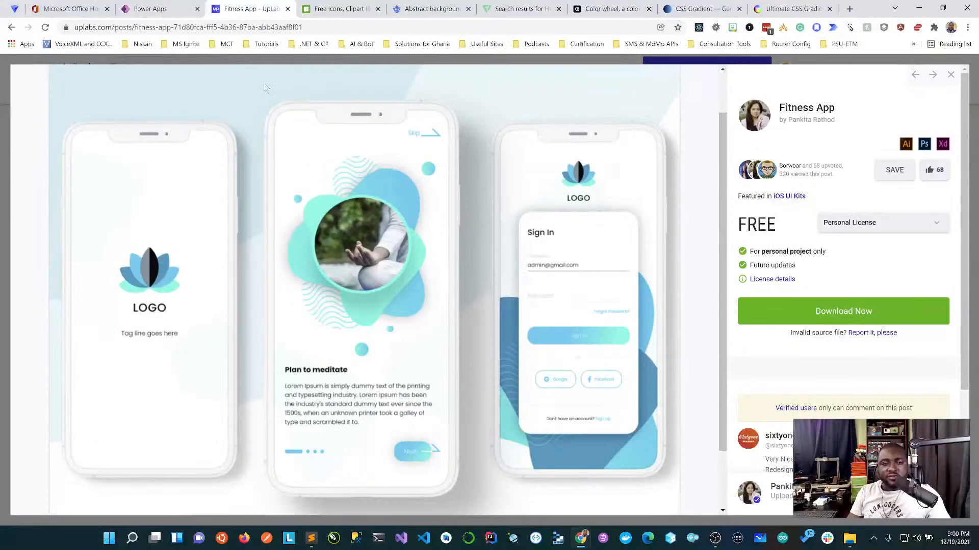
pyautogui.click(150, 6)
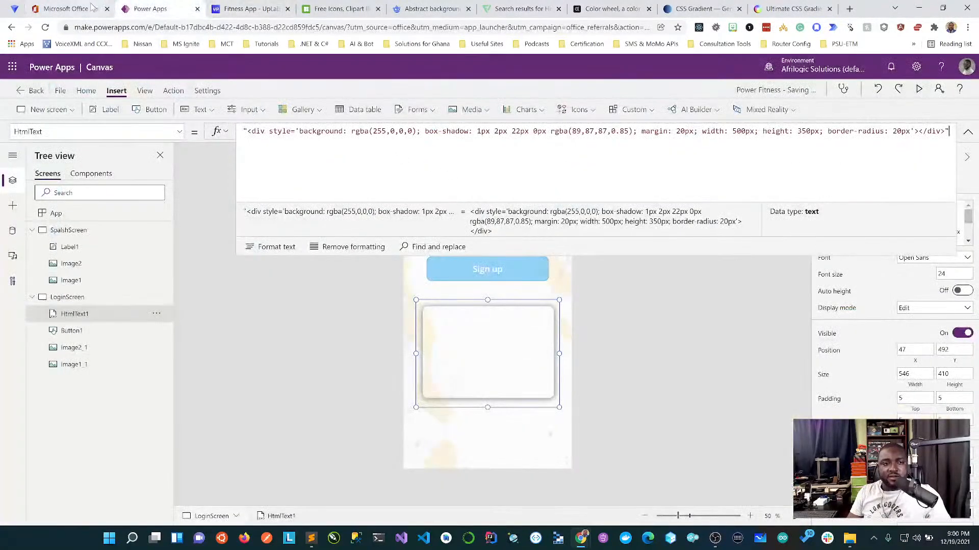
# Set the Adobe Color base colour to #E61169 with the Complementary rule, and consult the Fitness App design before returning to Power Apps
pyautogui.click(612, 9)
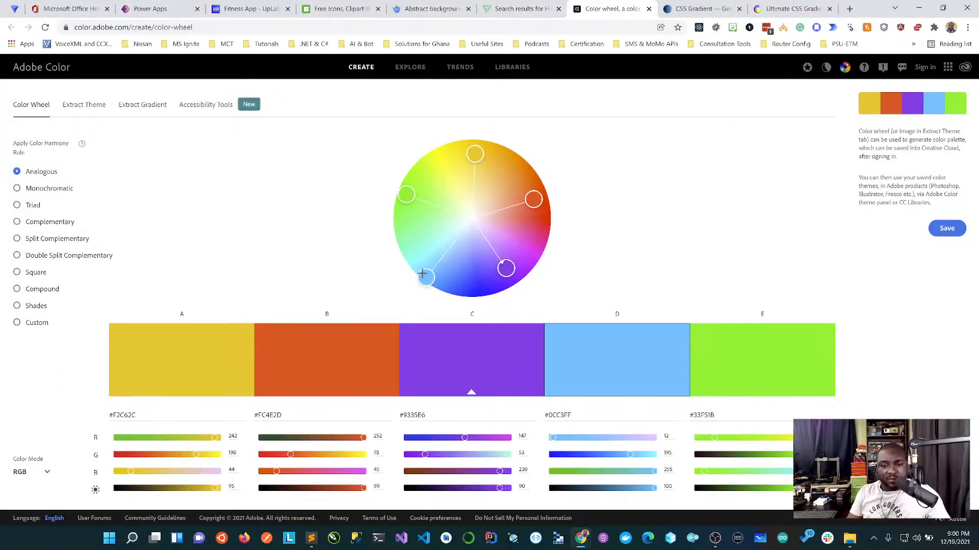
pyautogui.moveTo(417, 273); pyautogui.dragTo(541, 232)
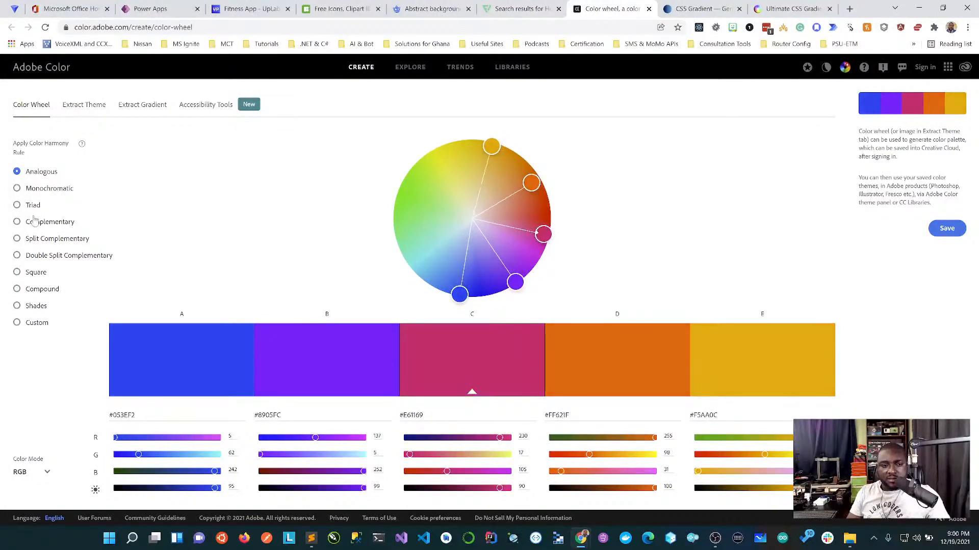
pyautogui.click(17, 222)
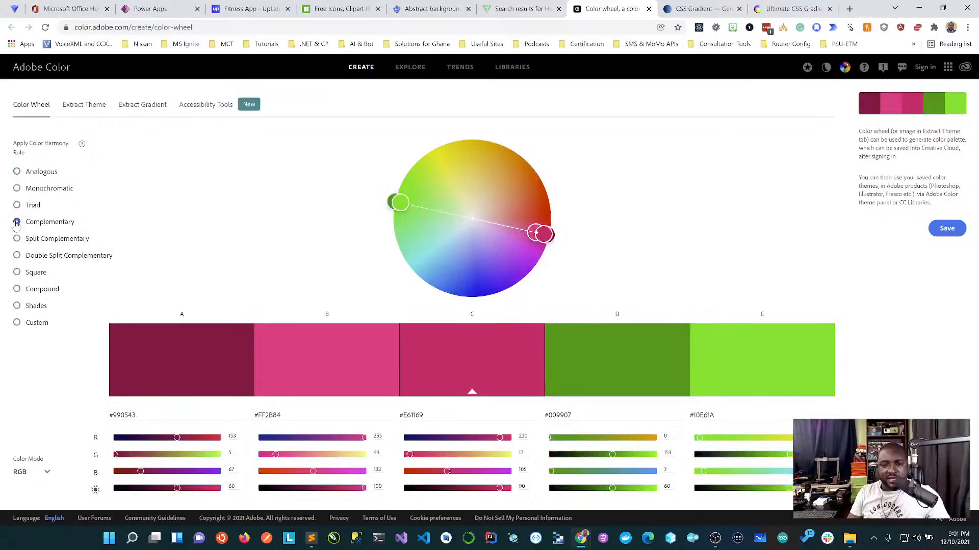
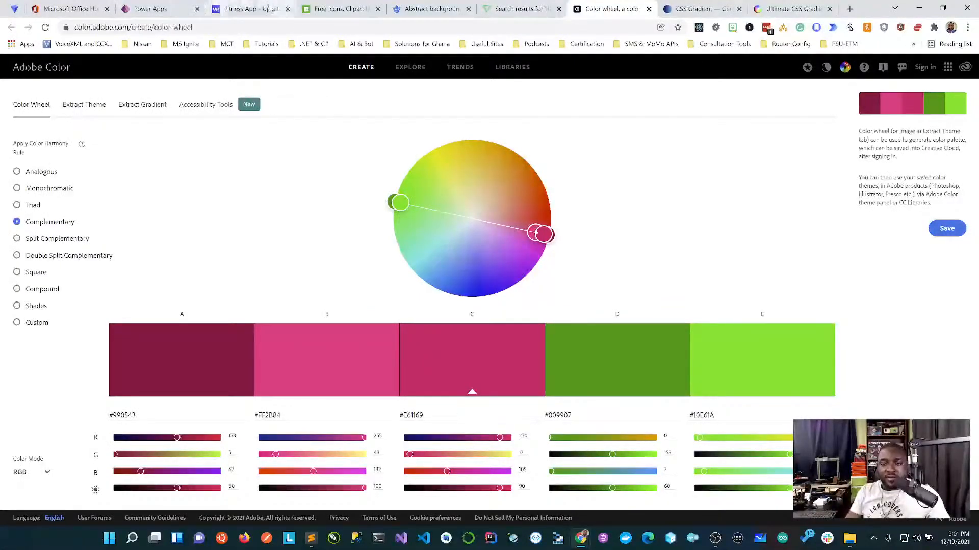
pyautogui.click(271, 10)
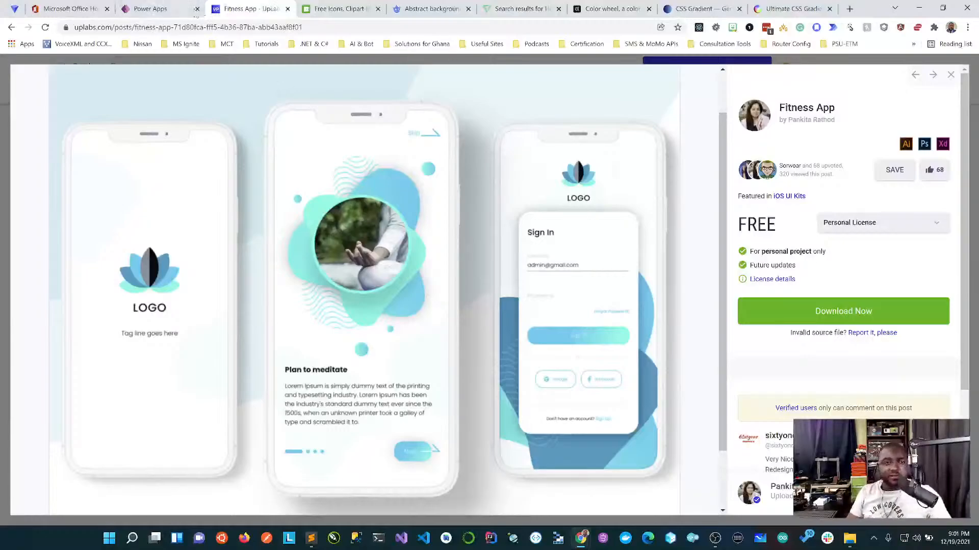
pyautogui.click(176, 9)
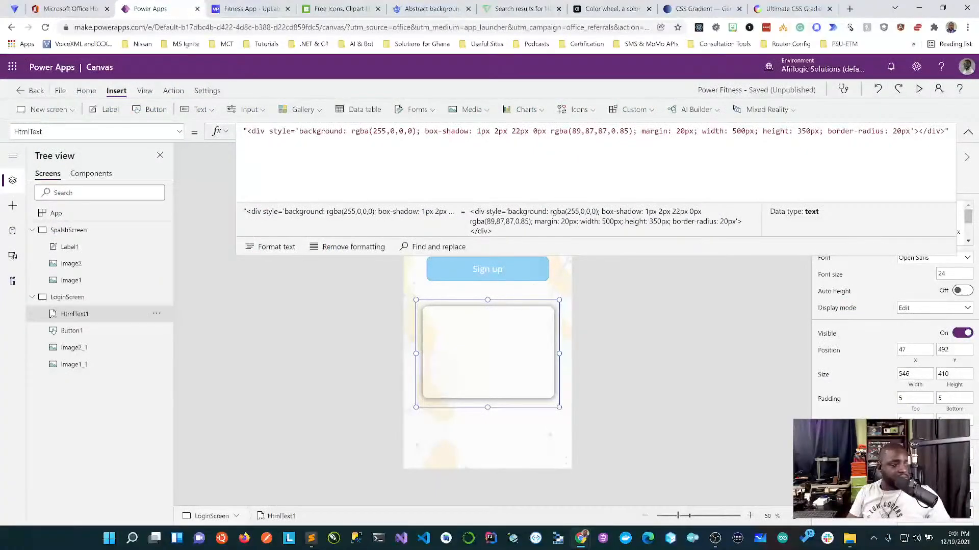
# Set the height of the card div to 100px in the HTML text formula
pyautogui.hotkey('alt', 'Tab')
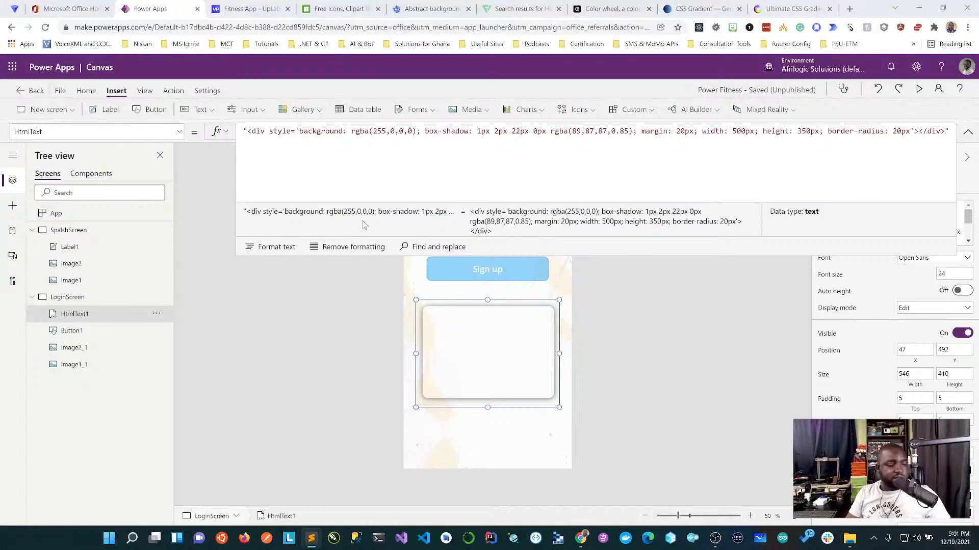
pyautogui.click(519, 342)
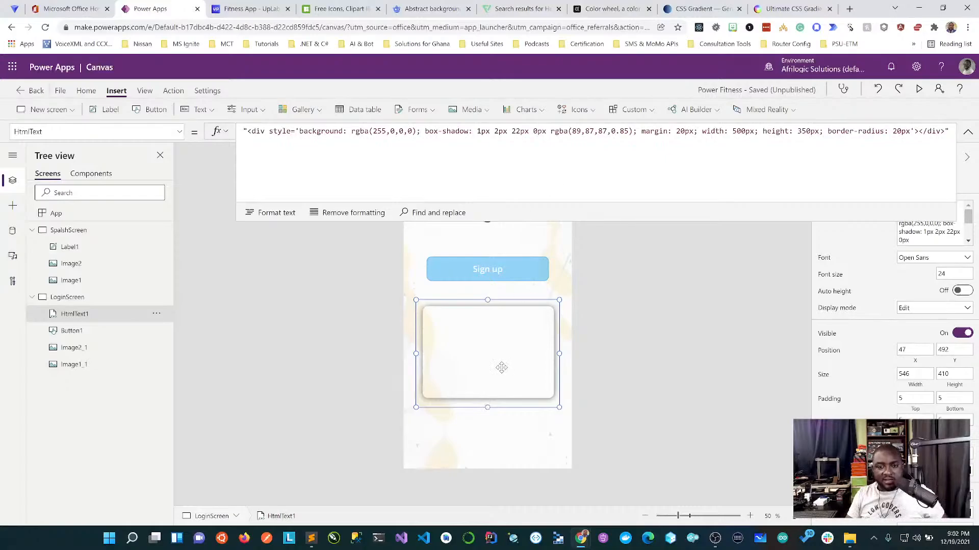
pyautogui.click(673, 349)
pyautogui.click(478, 340)
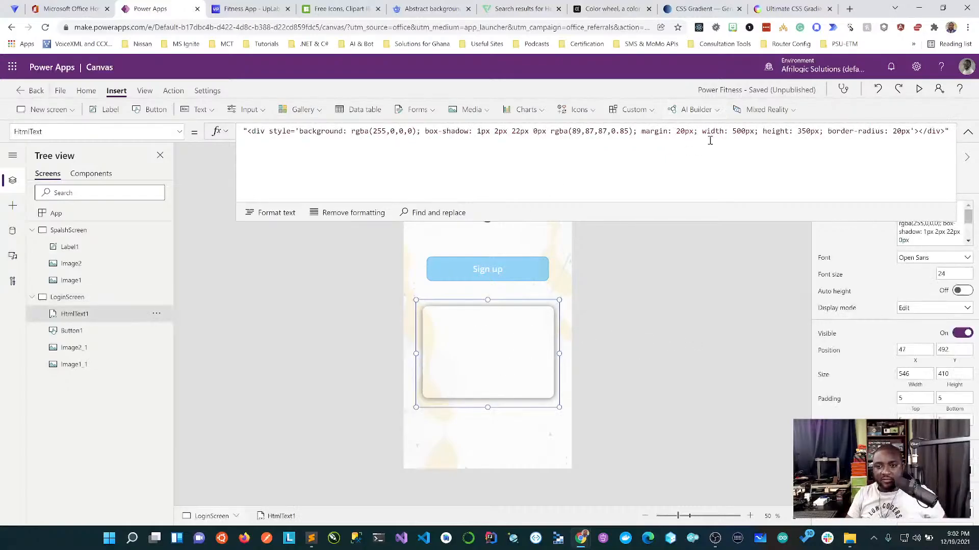
pyautogui.doubleClick(807, 131)
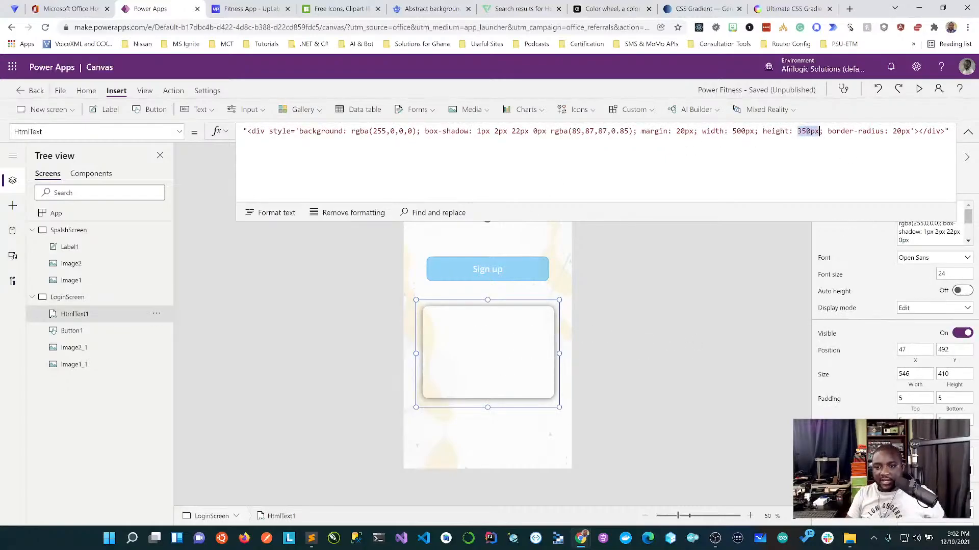
pyautogui.write('100px')
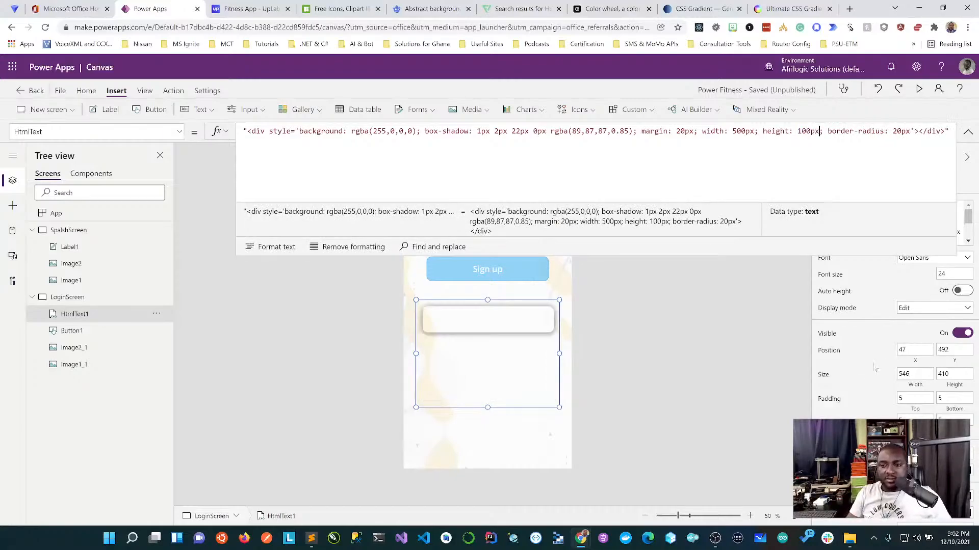
# Shrink the card's HTML text control to a height of about 152 so it fits around the shorter card
pyautogui.click(684, 332)
pyautogui.click(502, 314)
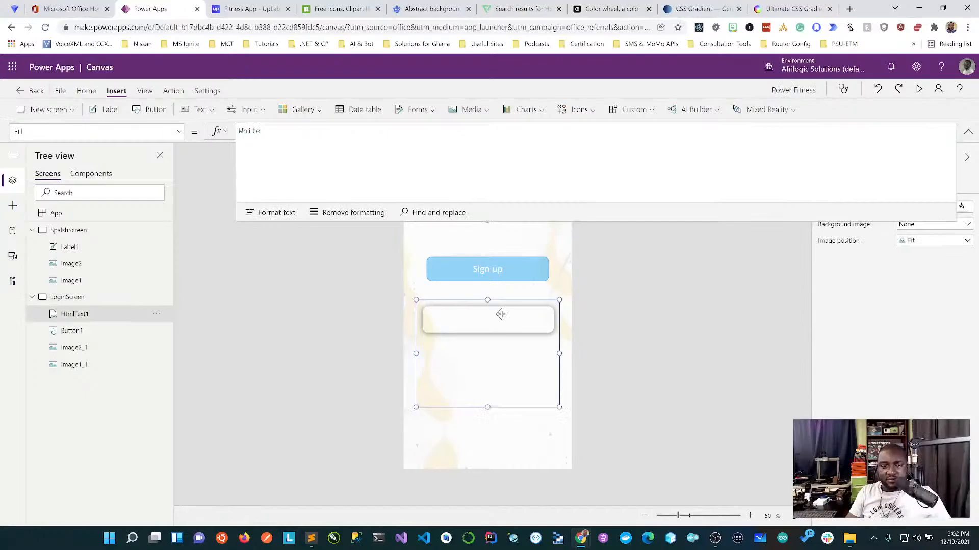
pyautogui.moveTo(487, 408); pyautogui.dragTo(498, 348)
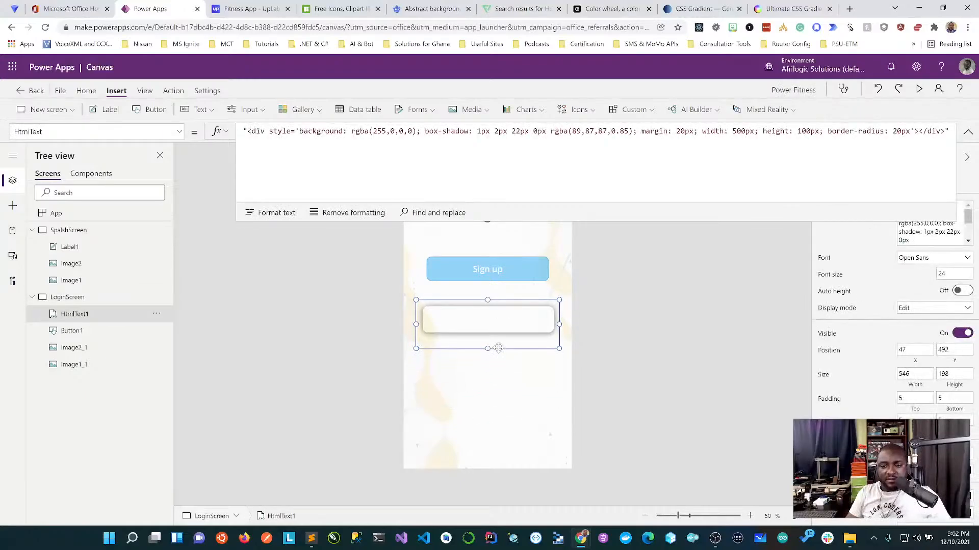
pyautogui.click(665, 377)
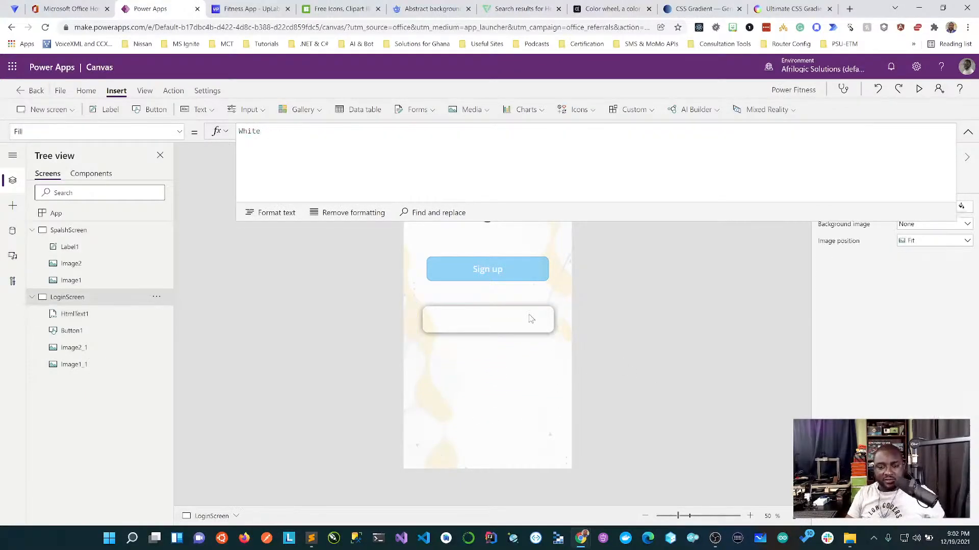
# Duplicate the white card and place the copy directly beneath the original at X 47, Y 670
pyautogui.click(530, 318)
pyautogui.hotkey('ctrl', 'c')
pyautogui.hotkey('ctrl', 'v')
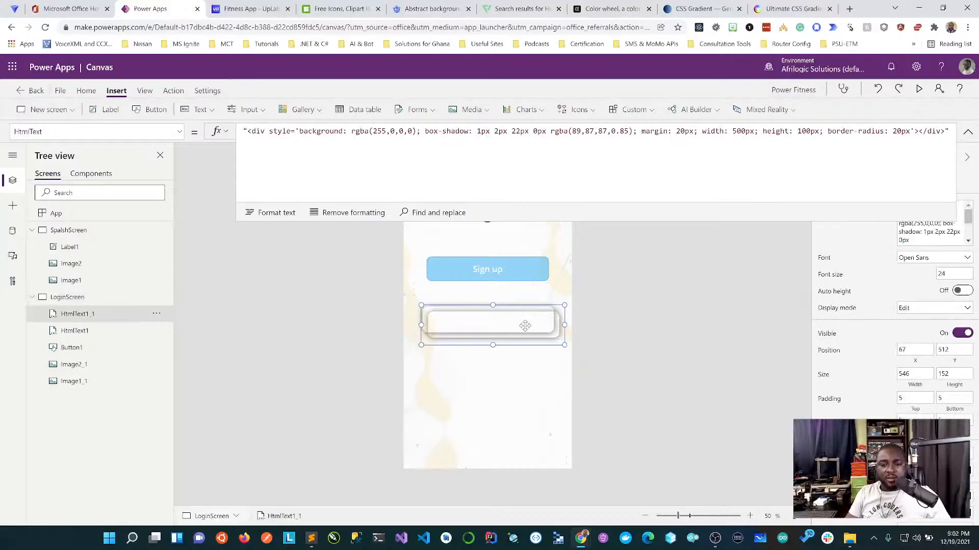
pyautogui.moveTo(525, 325); pyautogui.dragTo(521, 367)
pyautogui.click(641, 340)
pyautogui.click(533, 375)
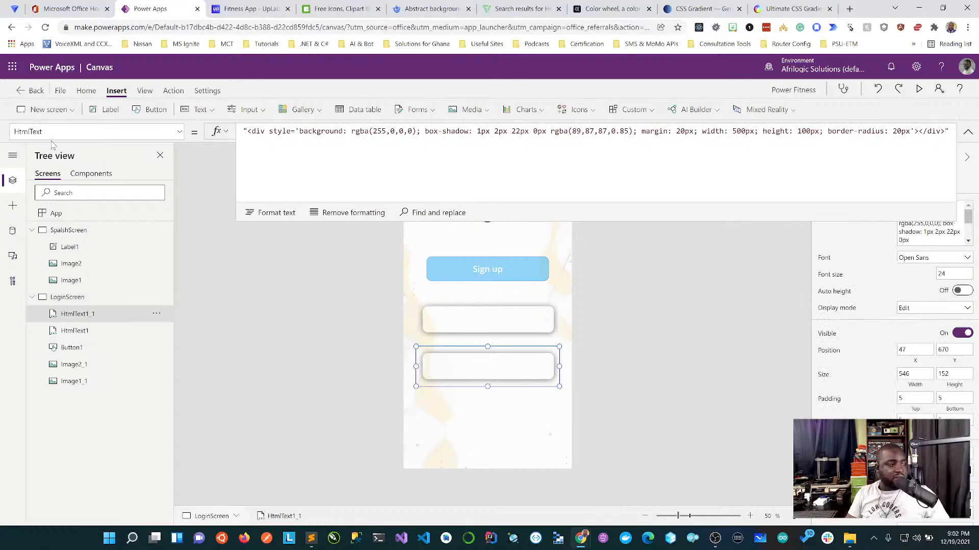
# Replace the copied card's rgba background with background: linear-gradient(90deg,#ea6212 0%, #FF9040 80%), ending in a single semicolon
pyautogui.hotkey('alt', 'Tab')
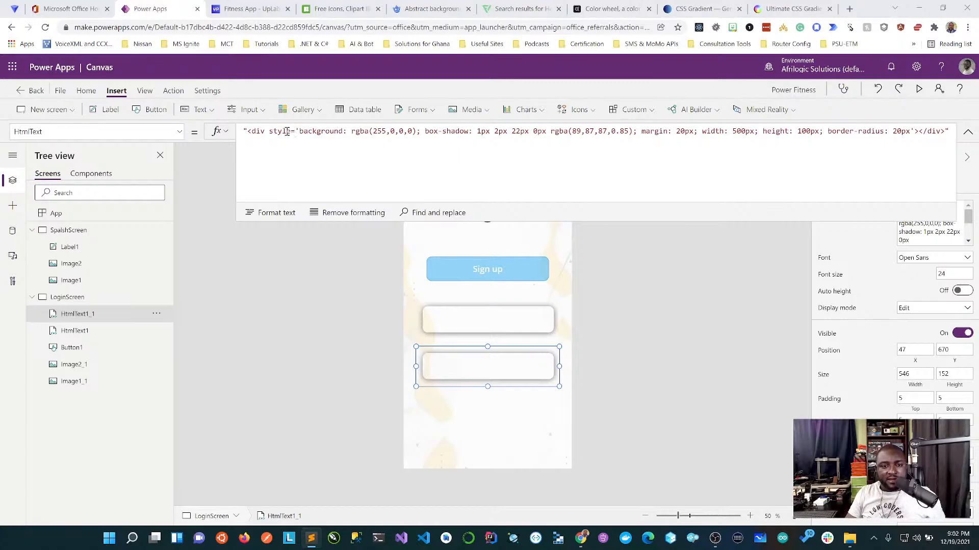
pyautogui.moveTo(301, 132); pyautogui.dragTo(416, 129)
pyautogui.press('BackSpace')
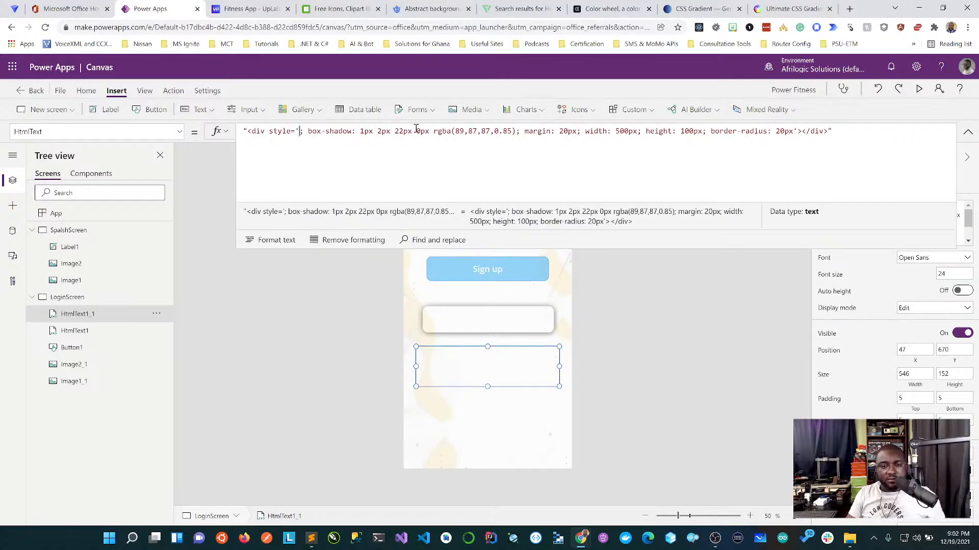
pyautogui.hotkey('ctrl', 'v')
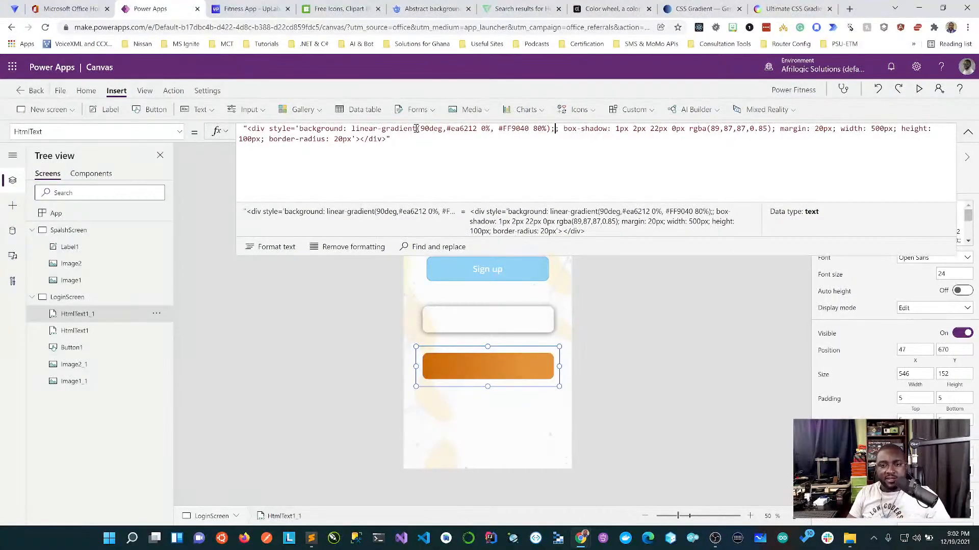
pyautogui.press('BackSpace')
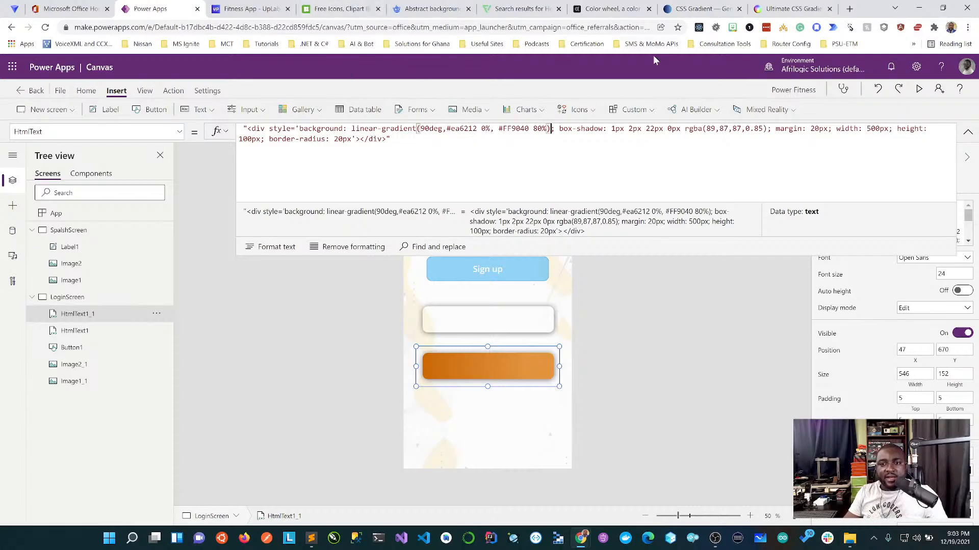
# Copy the base colour E61169 from Adobe Color and use it as the first colour of the lower card's gradient in Power Apps
pyautogui.click(612, 9)
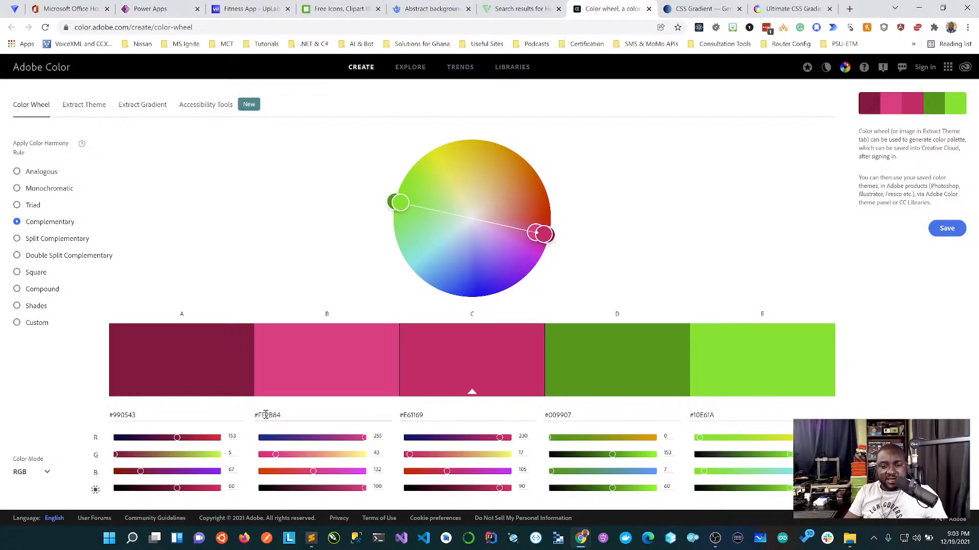
pyautogui.moveTo(425, 415); pyautogui.dragTo(401, 416)
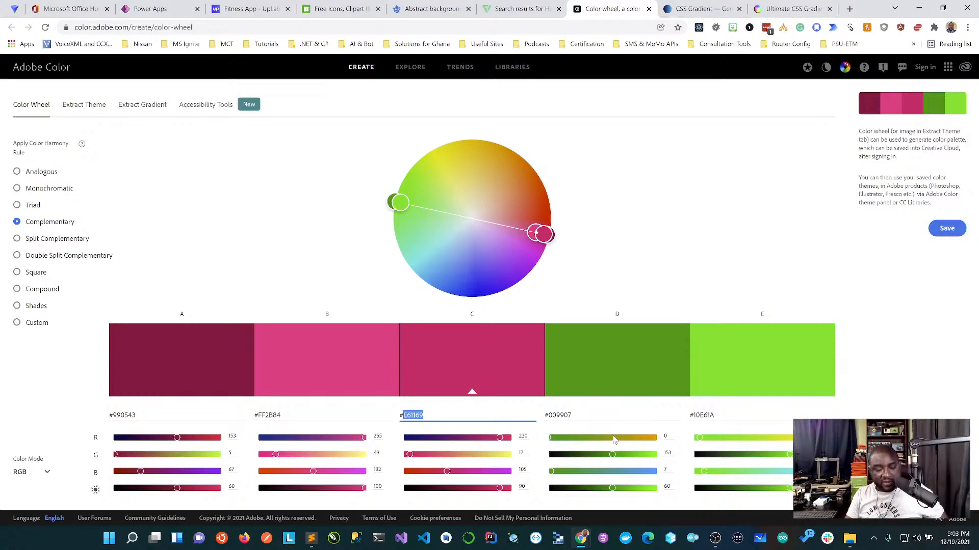
pyautogui.click(161, 14)
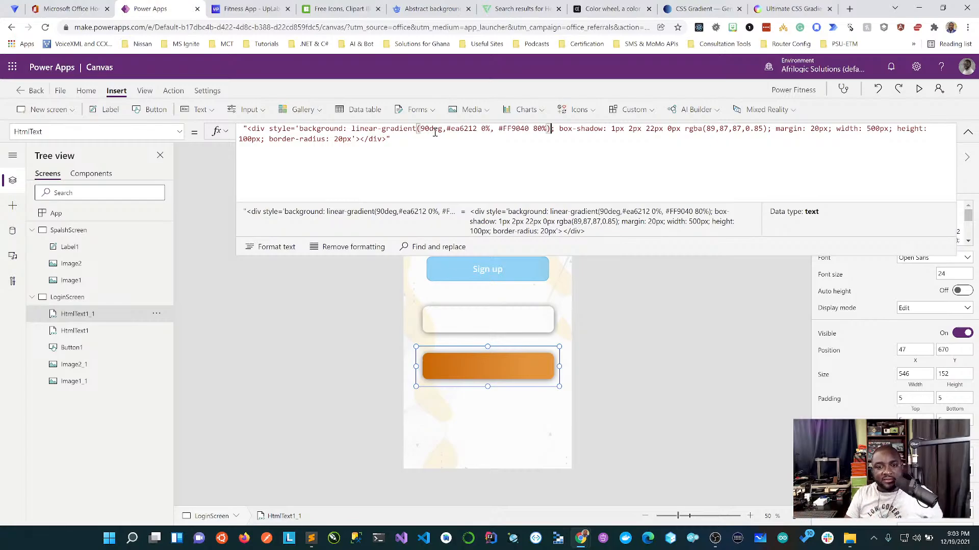
pyautogui.doubleClick(462, 130)
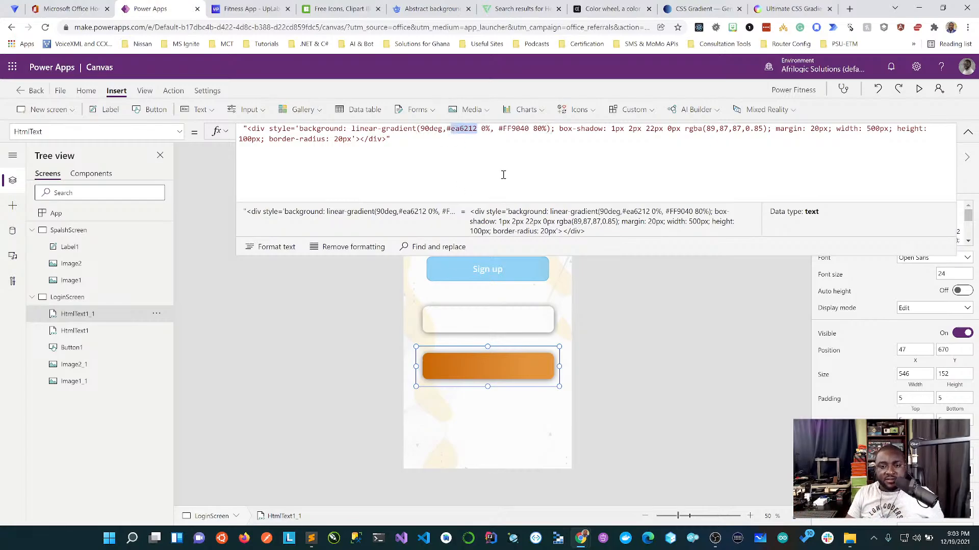
pyautogui.hotkey('ctrl', 'v')
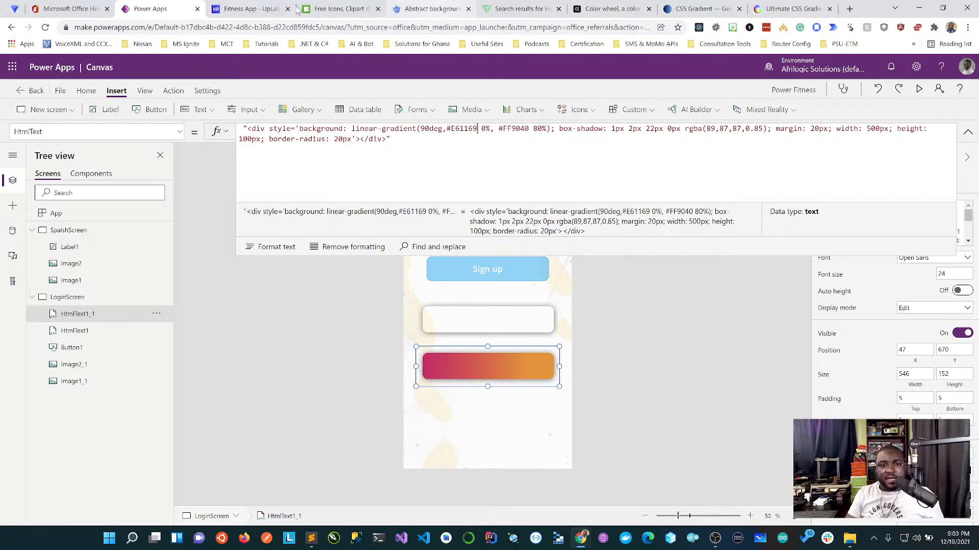
# Copy the colour FF2B84 from Adobe Color and use it as the gradient's 80% colour in the lower card's style
pyautogui.click(609, 9)
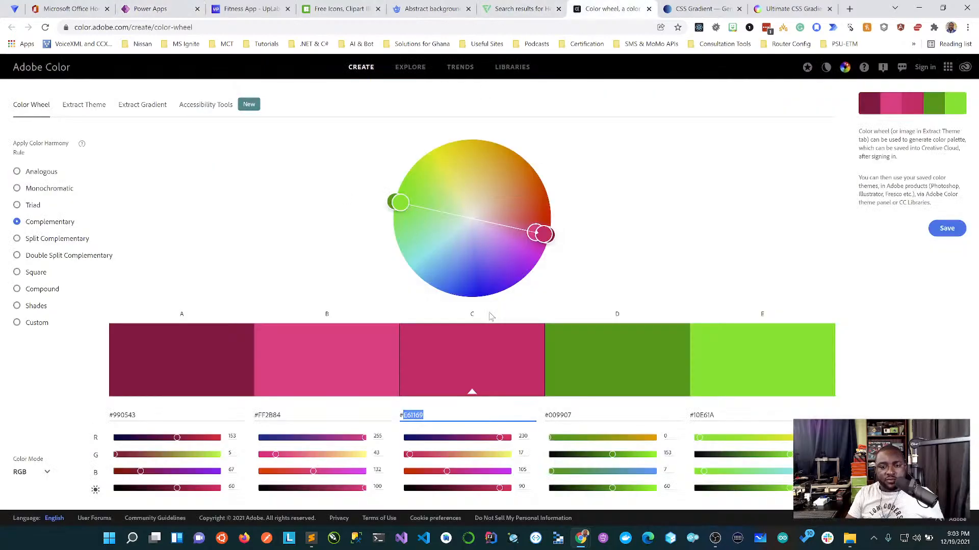
pyautogui.doubleClick(280, 415)
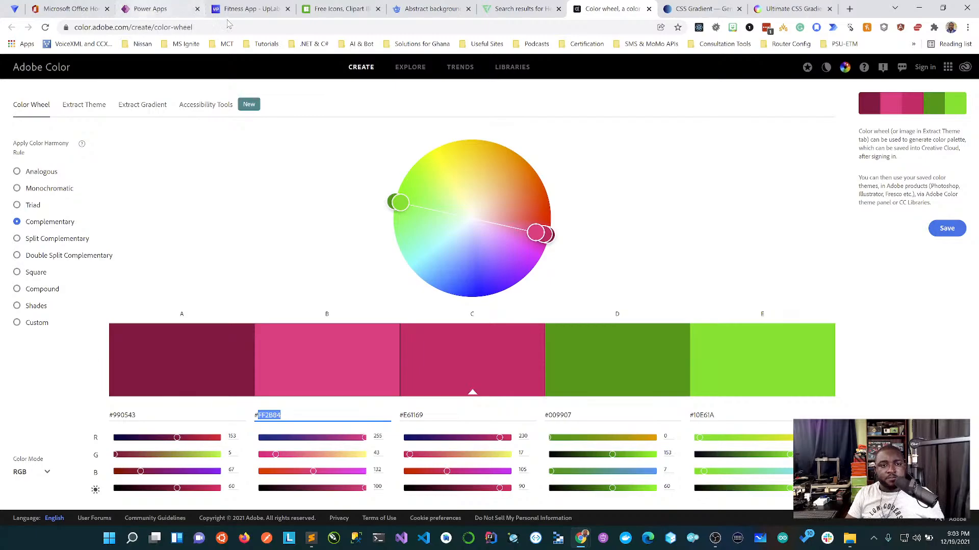
pyautogui.click(151, 9)
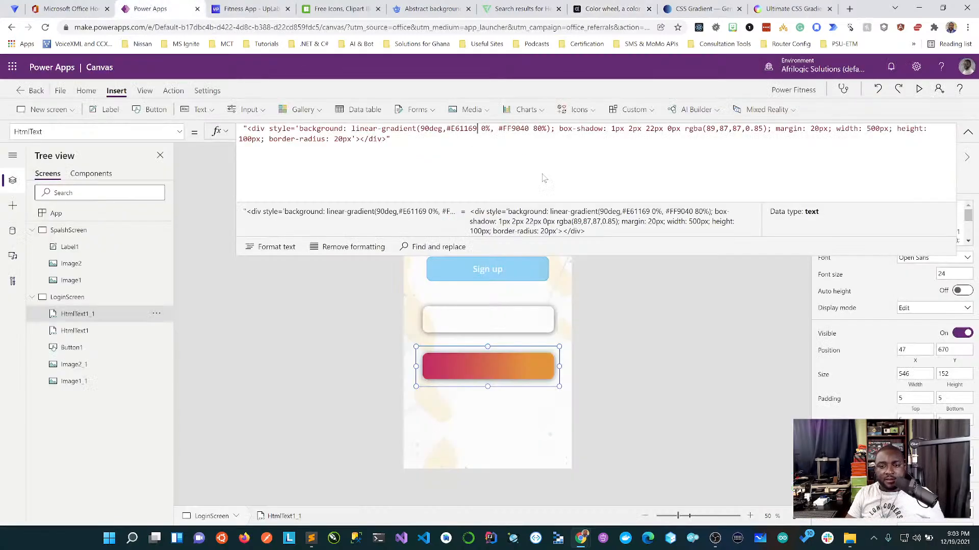
pyautogui.doubleClick(520, 129)
pyautogui.hotkey('ctrl', 'v')
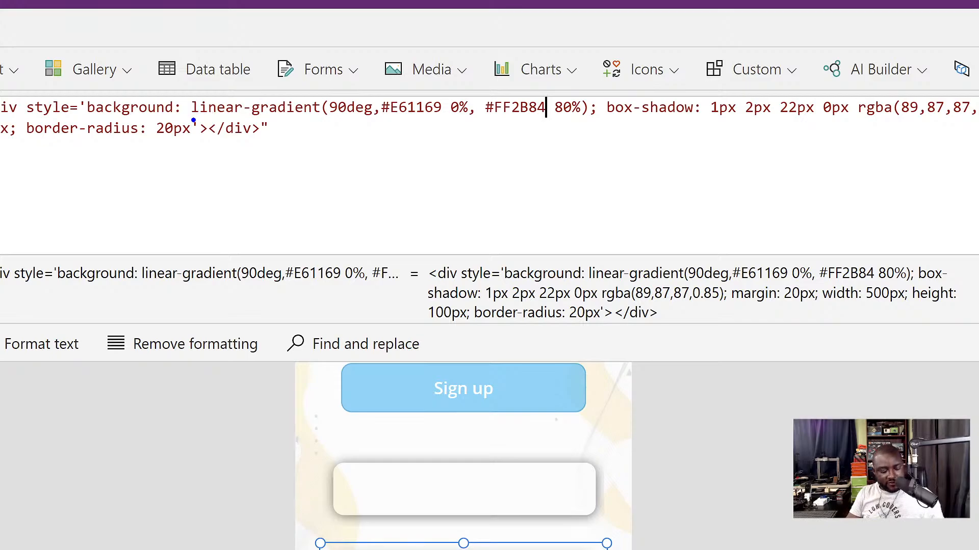
pyautogui.moveTo(194, 121); pyautogui.dragTo(600, 120)
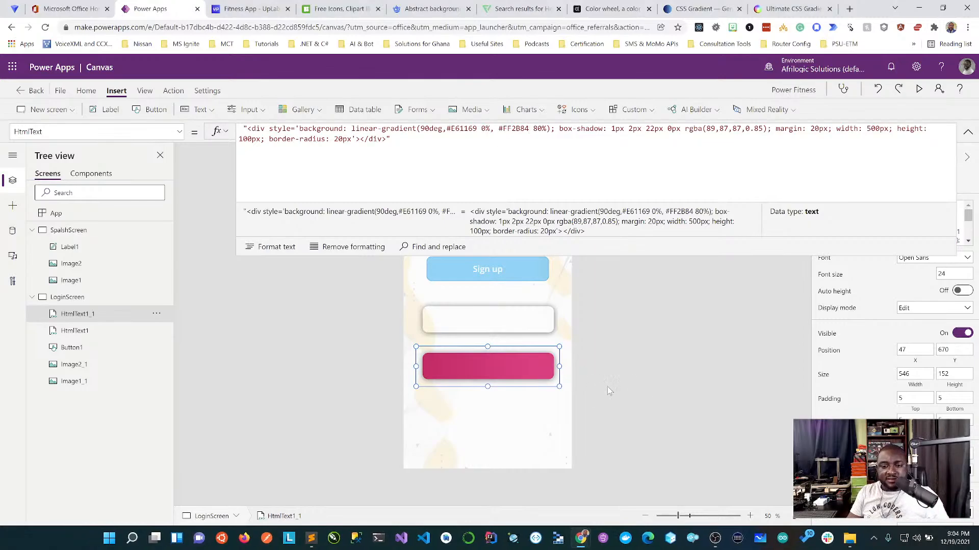
pyautogui.click(647, 388)
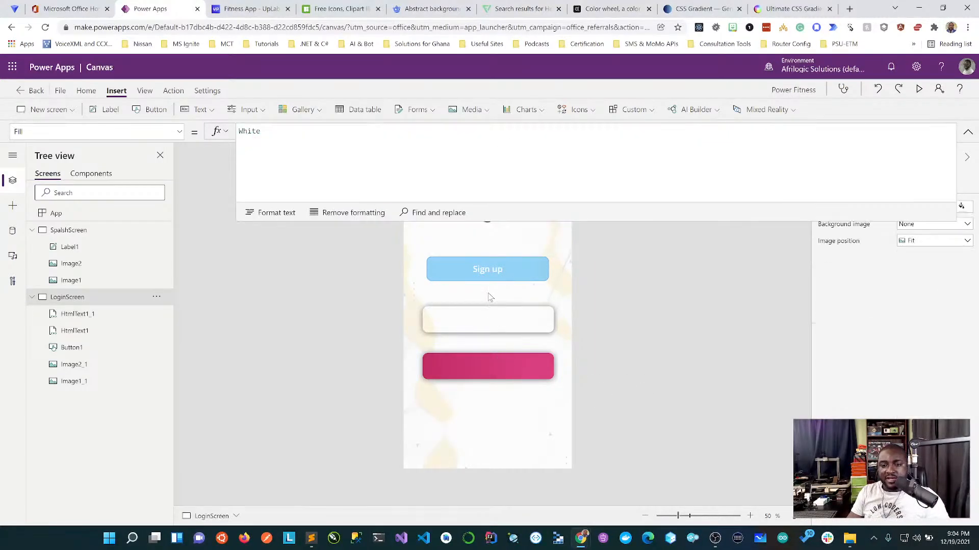
pyautogui.click(483, 362)
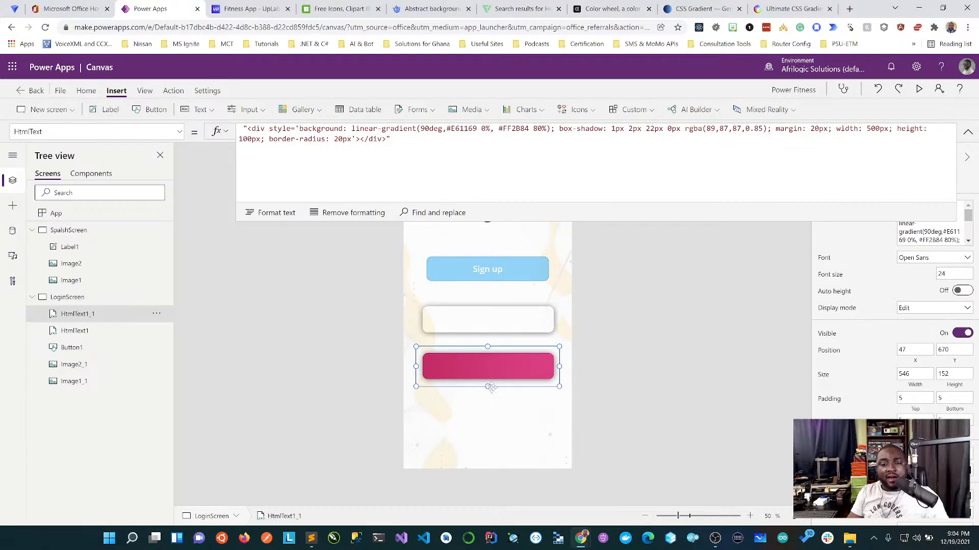
pyautogui.click(601, 378)
pyautogui.click(474, 373)
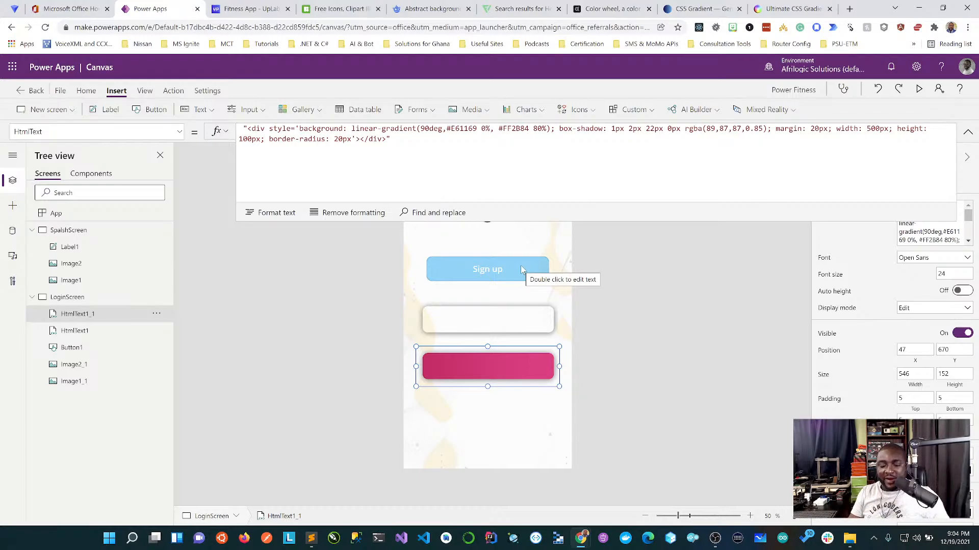
pyautogui.click(632, 324)
pyautogui.click(508, 269)
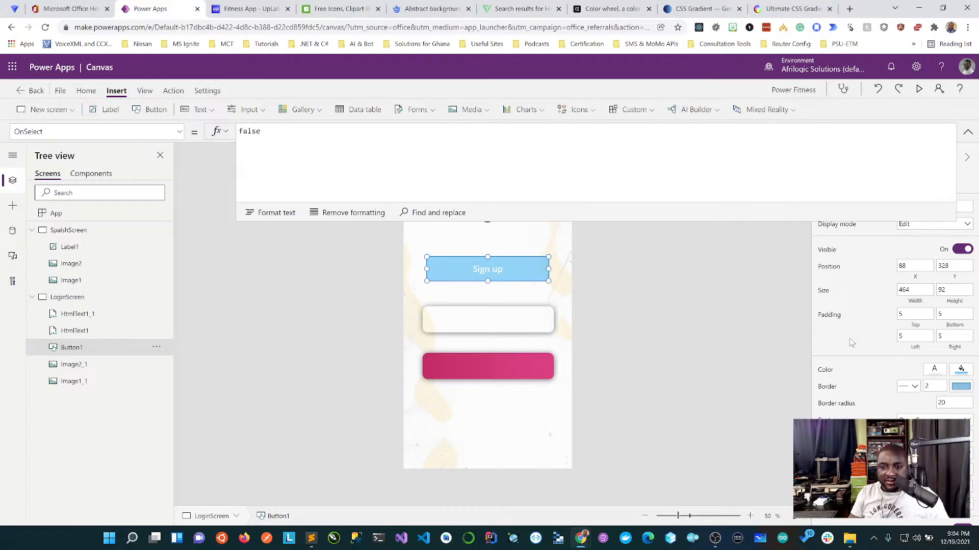
# Collapse the expanded formula area and increase the pink card control's height to about 166
pyautogui.click(968, 133)
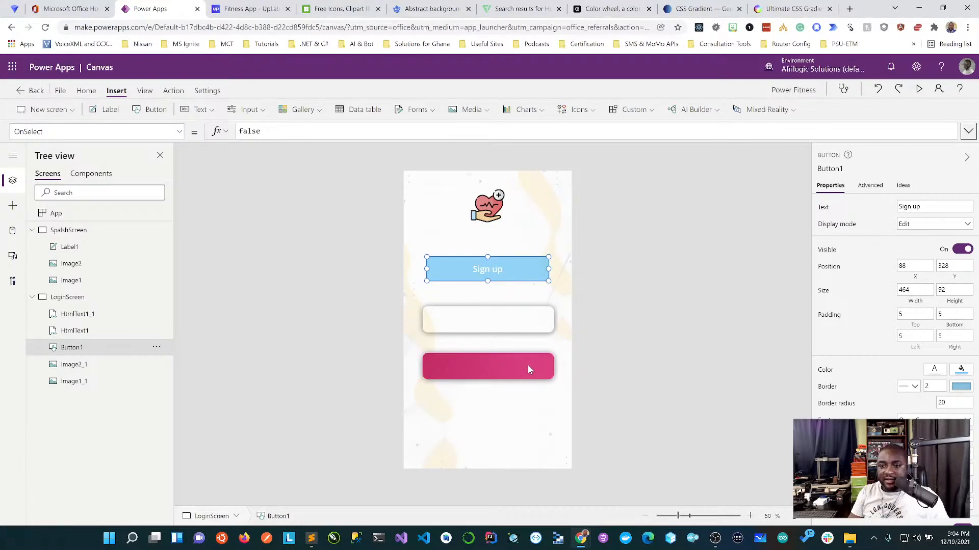
pyautogui.click(494, 368)
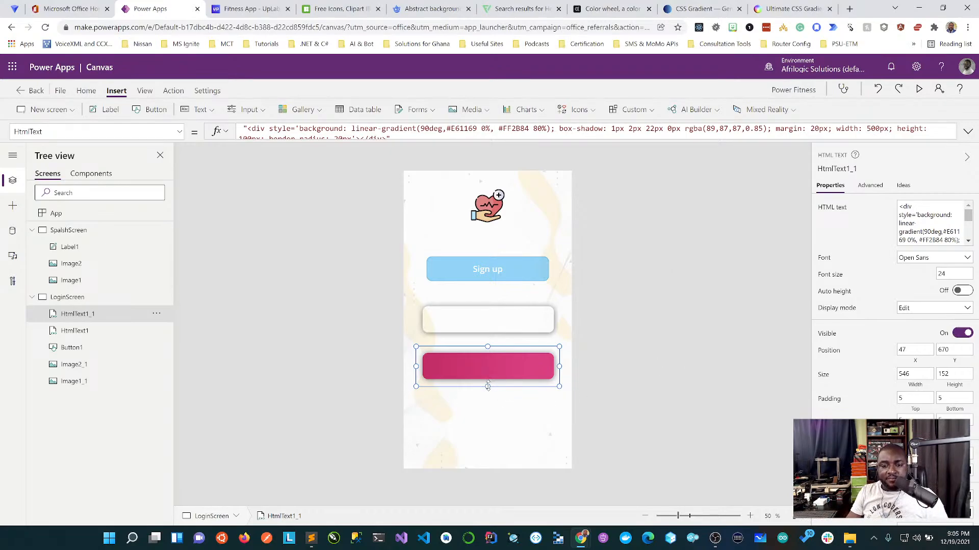
pyautogui.moveTo(487, 386); pyautogui.dragTo(488, 390)
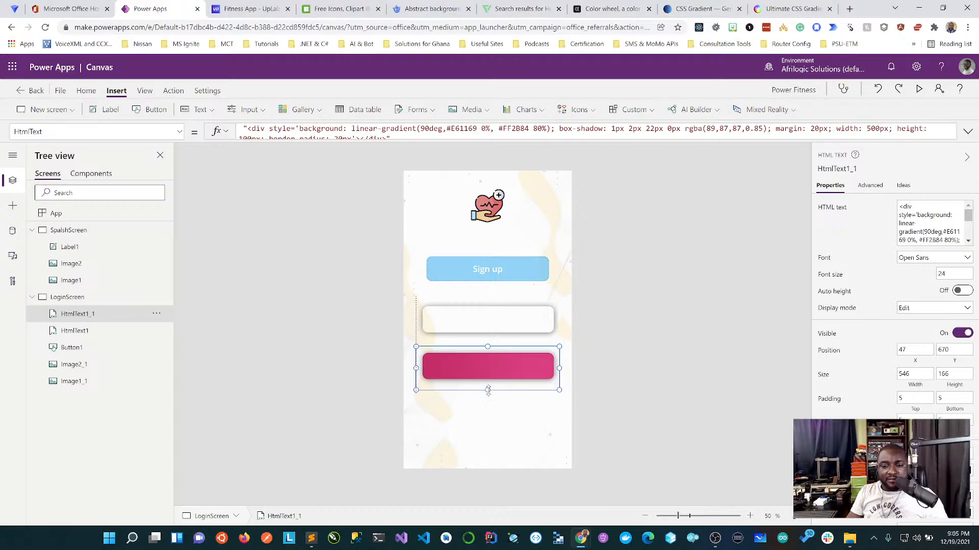
# Move the Sign up button down onto the pink gradient card at X 88, Y 706
pyautogui.click(653, 339)
pyautogui.click(499, 270)
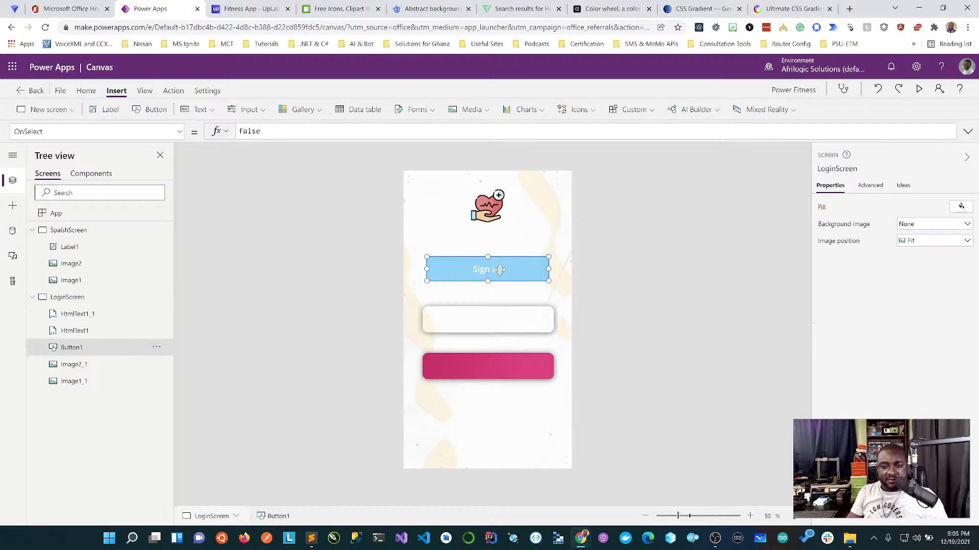
pyautogui.moveTo(500, 270); pyautogui.dragTo(501, 367)
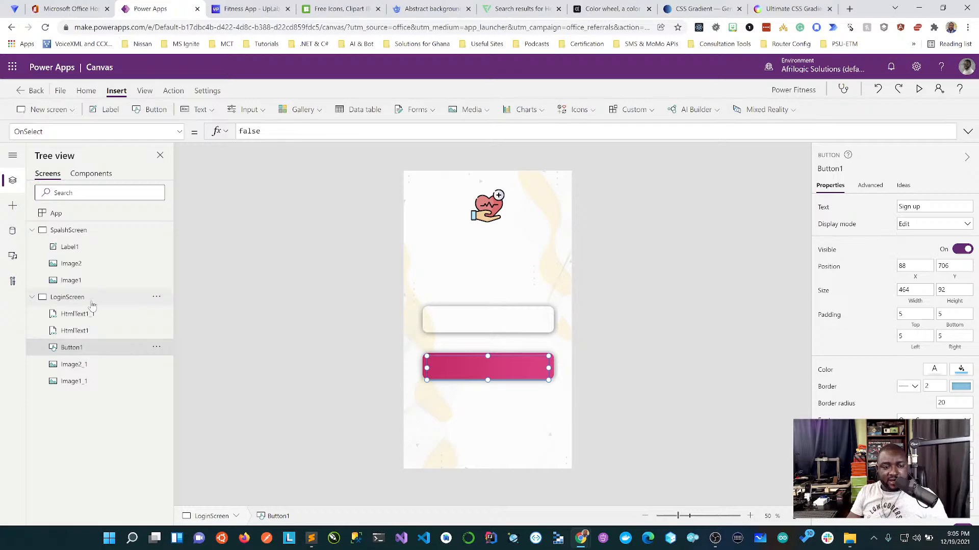
# Bring the Sign up button to the front so it sits above the pink gradient card
pyautogui.click(156, 348)
pyautogui.click(156, 348)
pyautogui.click(156, 348)
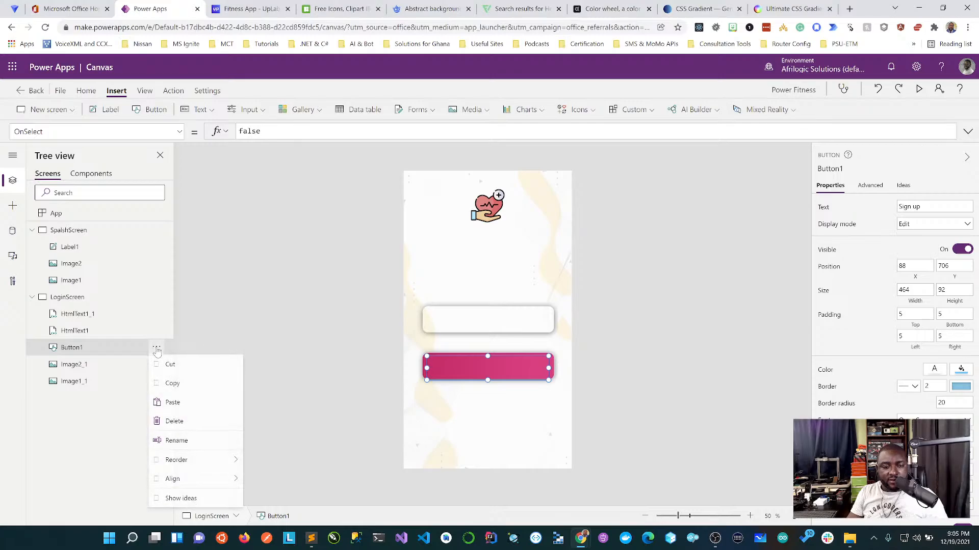
pyautogui.moveTo(209, 459)
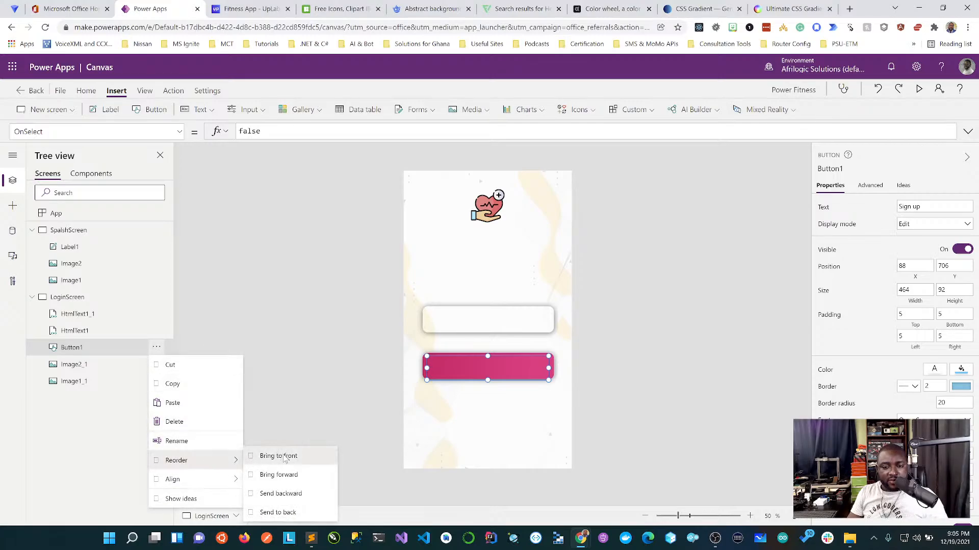
pyautogui.click(282, 455)
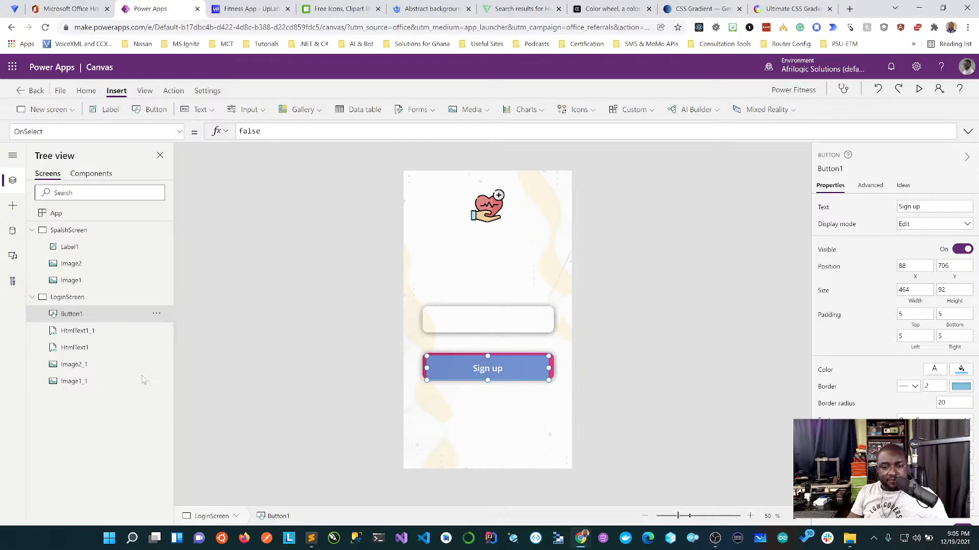
pyautogui.click(587, 367)
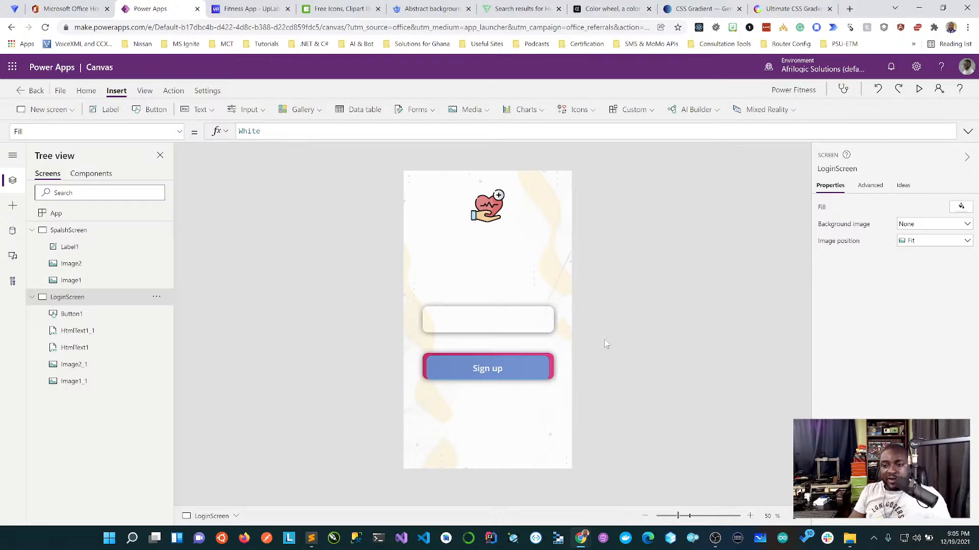
# Make the Sign up button's fill transparent over the pink gradient card
pyautogui.click(528, 367)
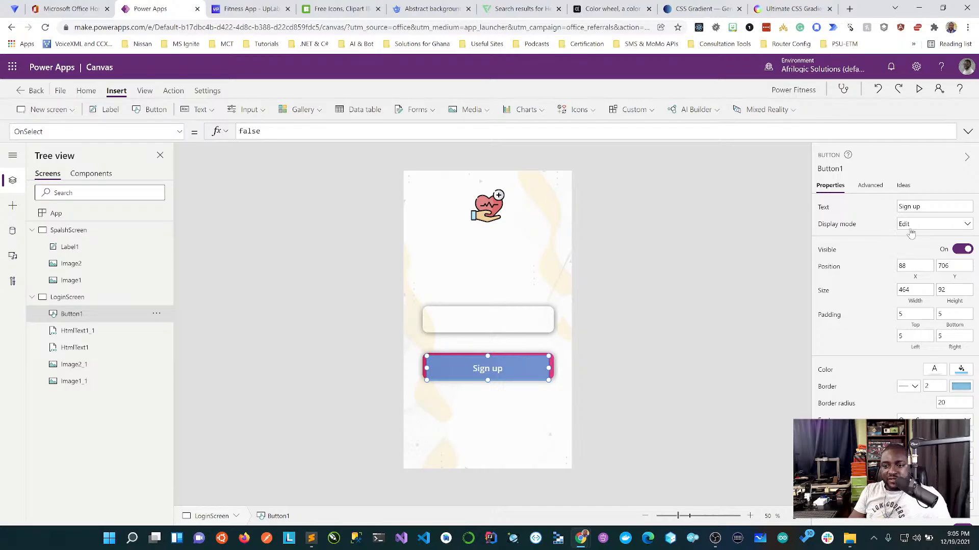
pyautogui.click(961, 370)
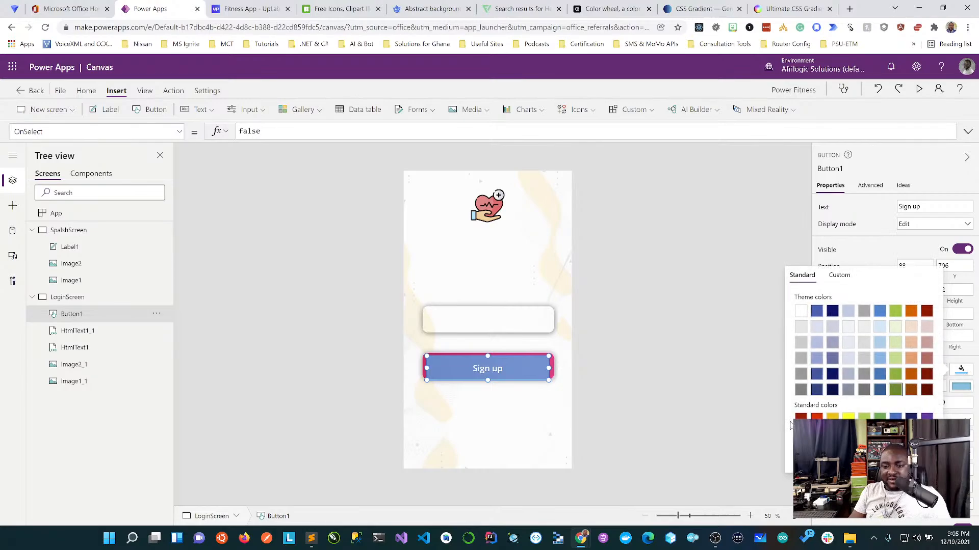
pyautogui.click(833, 432)
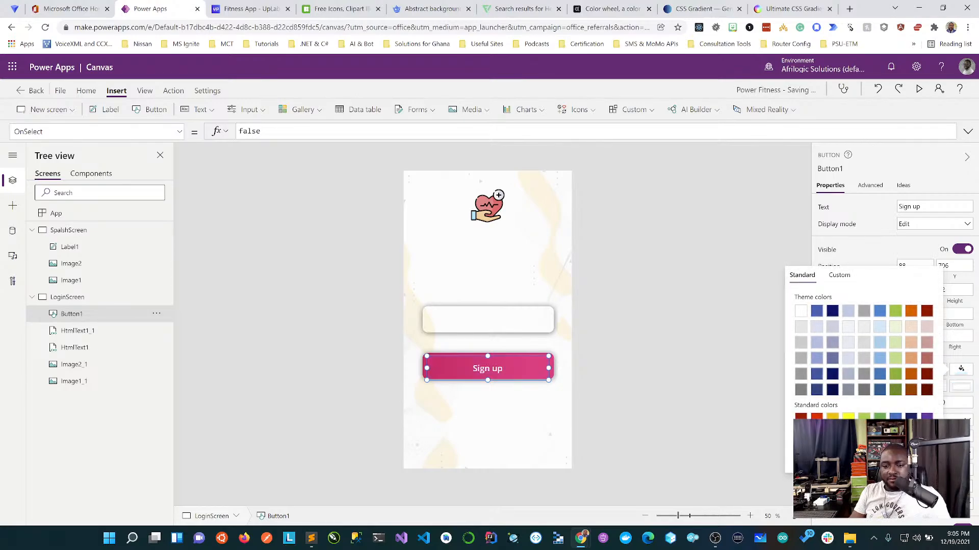
pyautogui.click(733, 238)
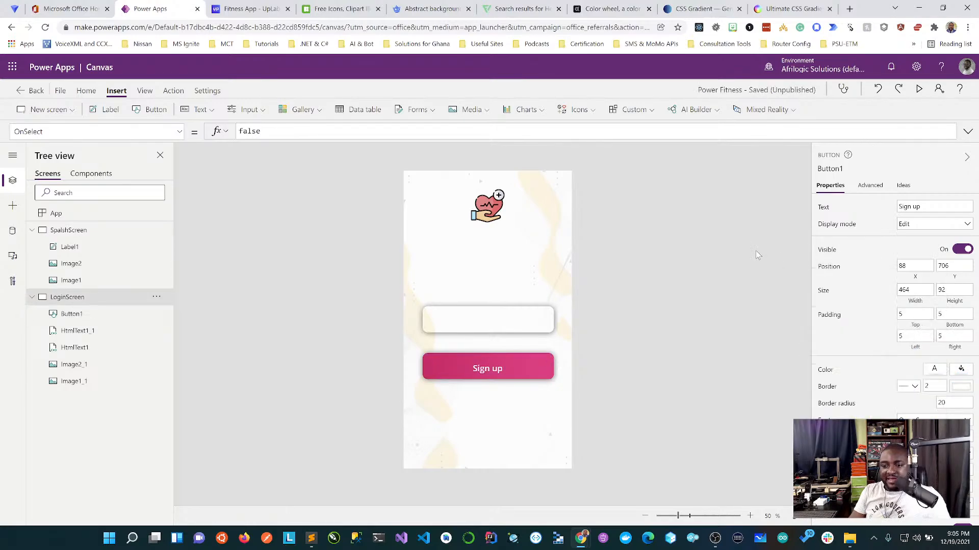
# Remove the Sign up button's border by setting its border style to none
pyautogui.click(508, 375)
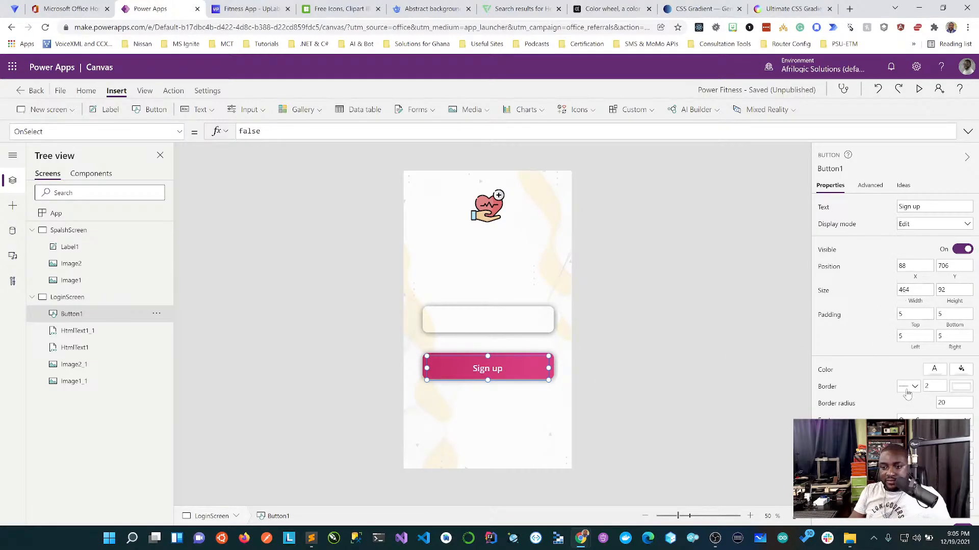
pyautogui.click(916, 388)
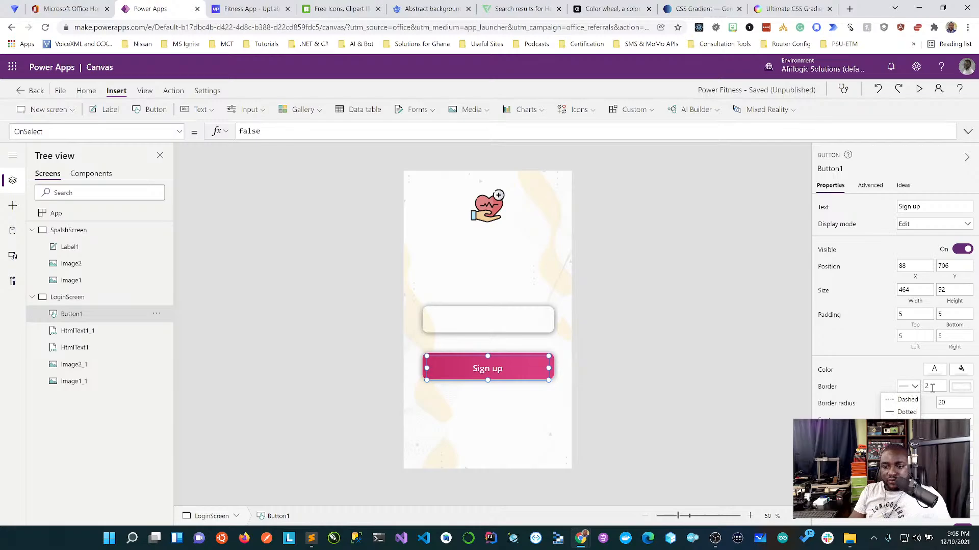
pyautogui.click(903, 425)
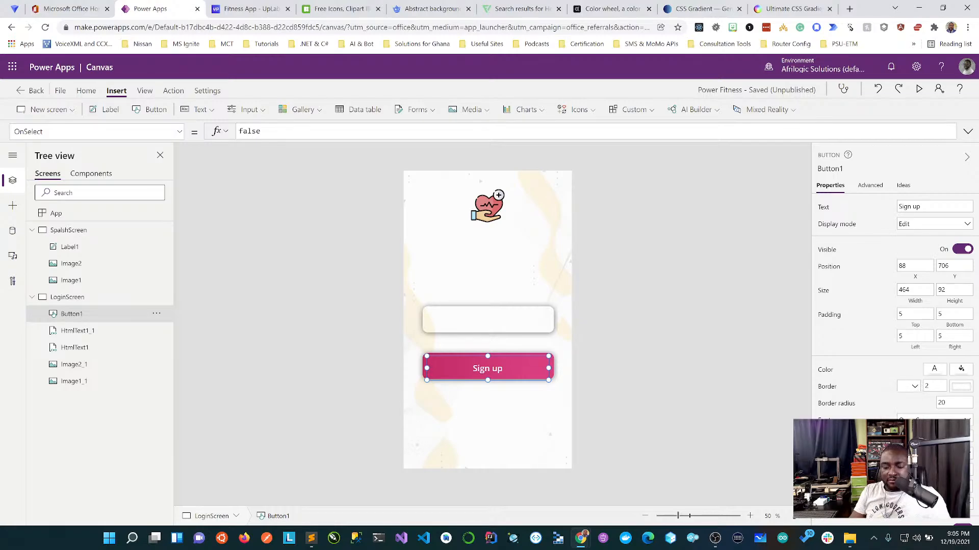
pyautogui.click(732, 365)
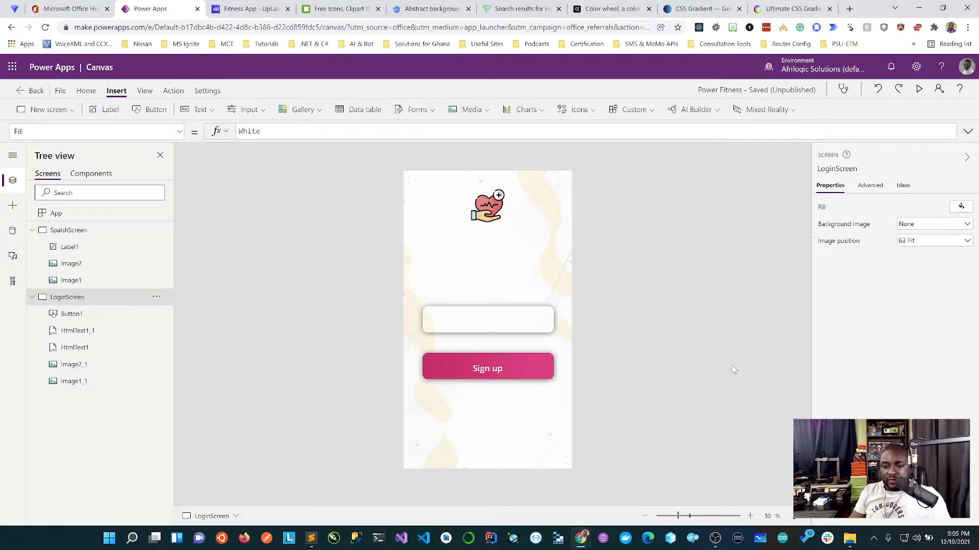
# Try nudging the Sign up button up to Y 696 and return it to Y 706
pyautogui.click(489, 369)
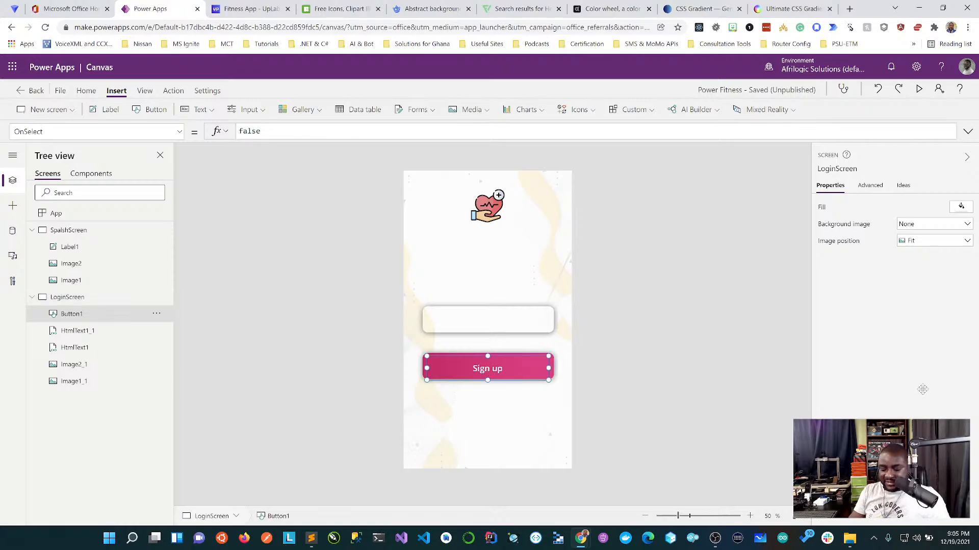
pyautogui.press('Up')
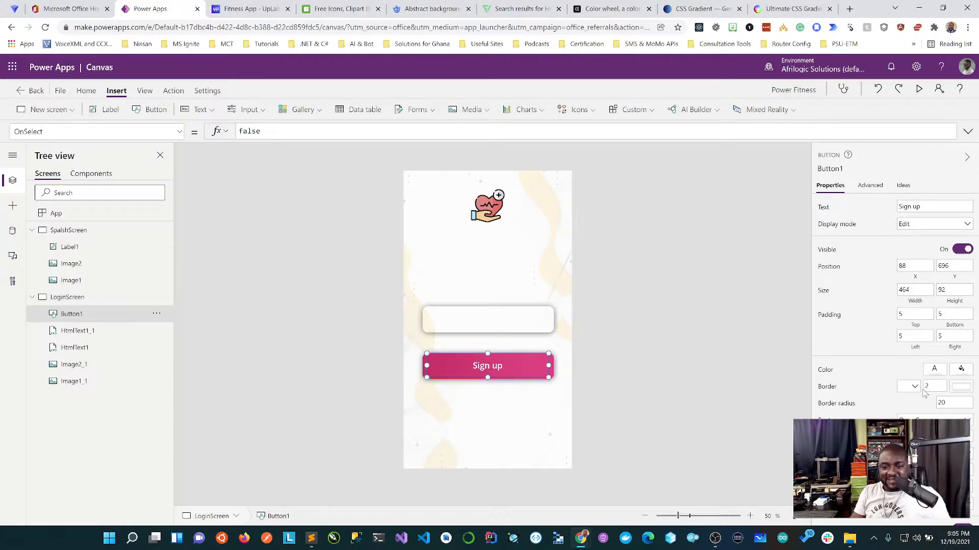
pyautogui.press('Down')
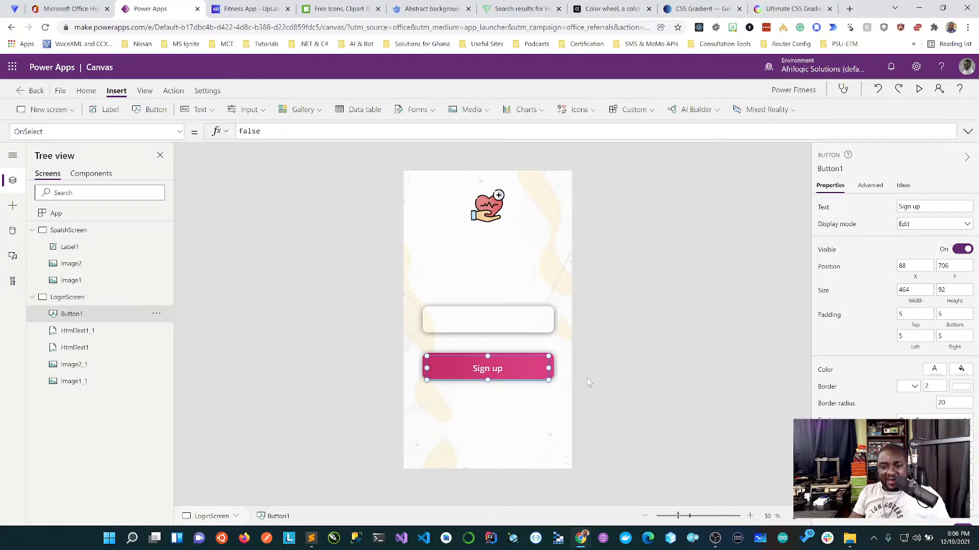
pyautogui.click(638, 373)
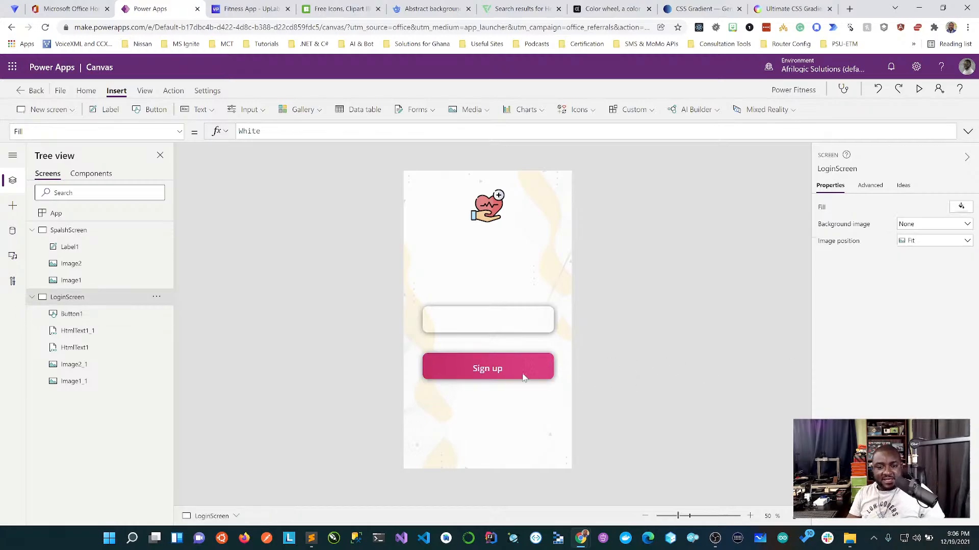
pyautogui.click(499, 374)
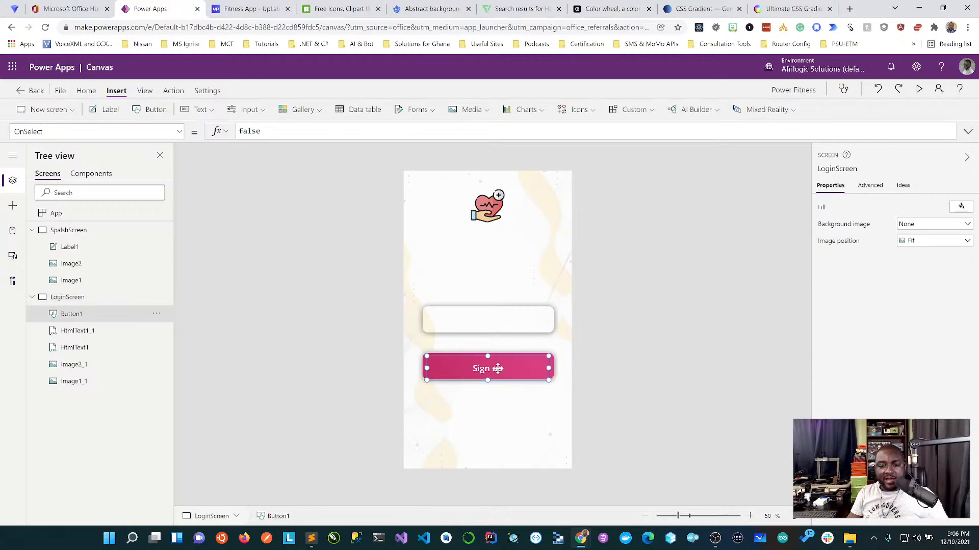
pyautogui.click(654, 343)
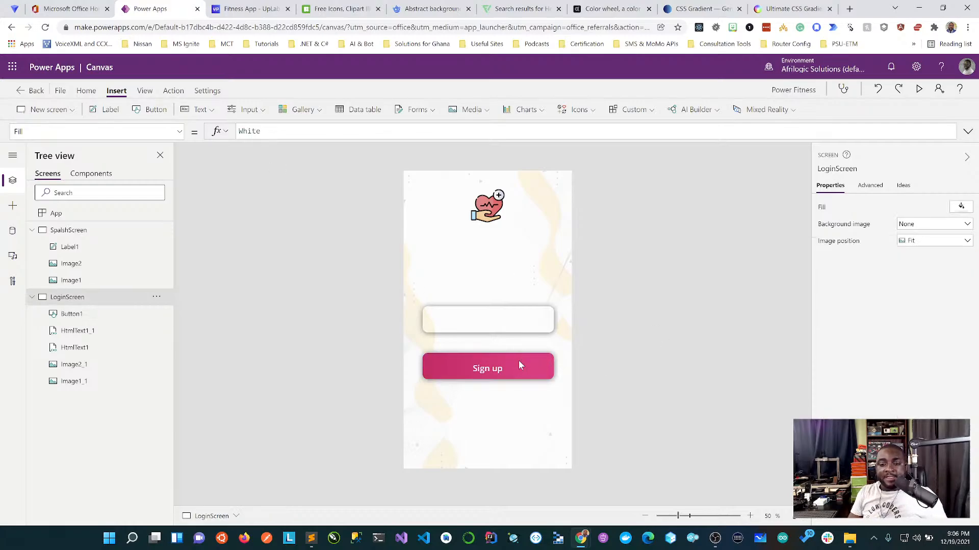
# Move the white card up below the heart logo, to X 47, Y 276
pyautogui.click(515, 321)
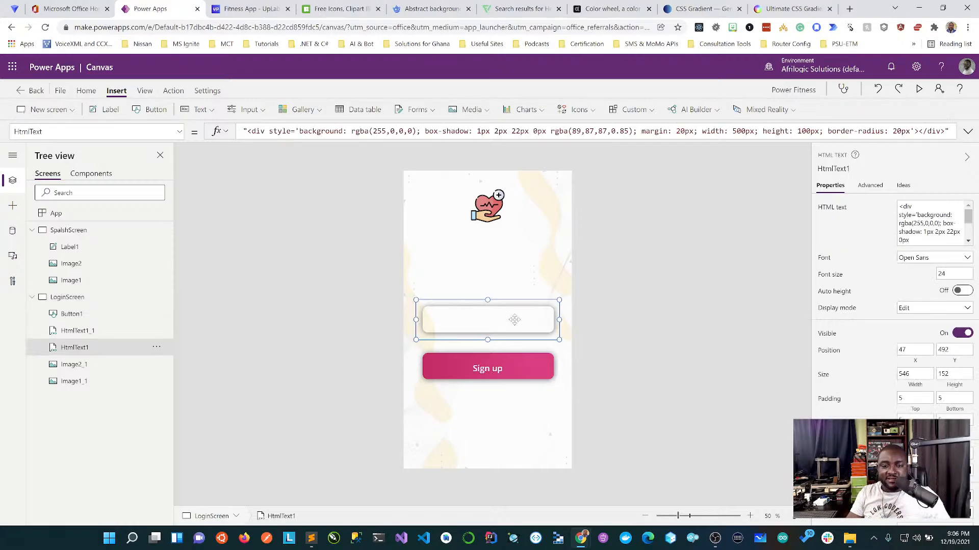
pyautogui.moveTo(514, 320); pyautogui.dragTo(512, 263)
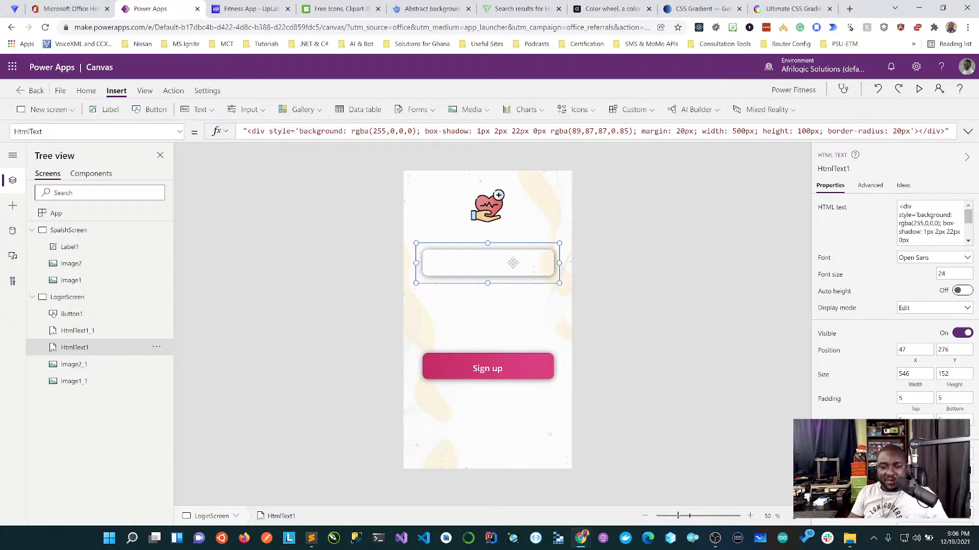
pyautogui.click(486, 372)
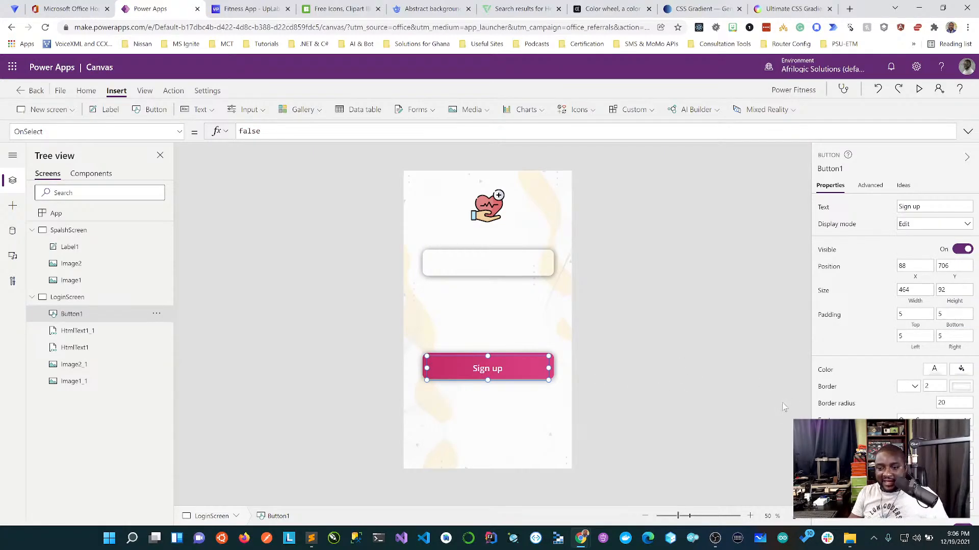
pyautogui.click(673, 358)
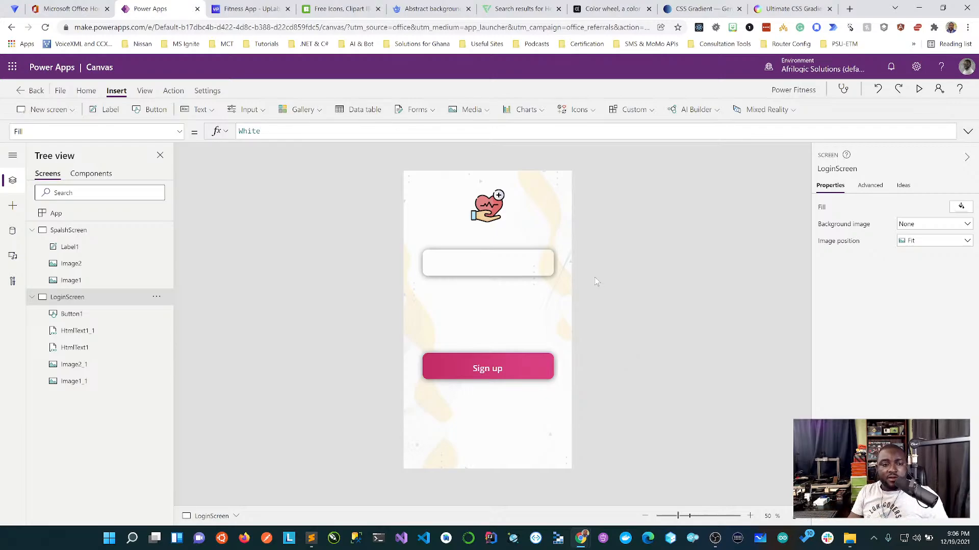
pyautogui.click(538, 358)
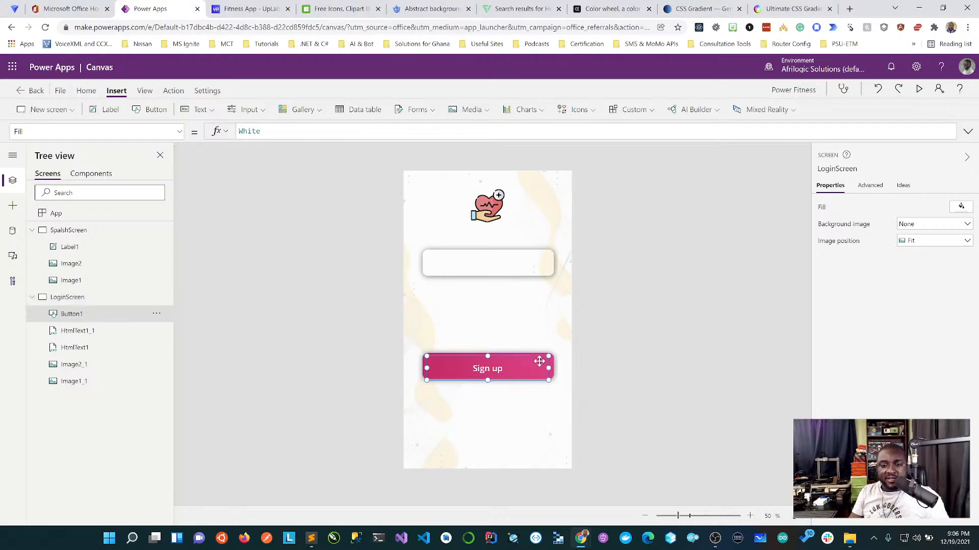
pyautogui.click(562, 371)
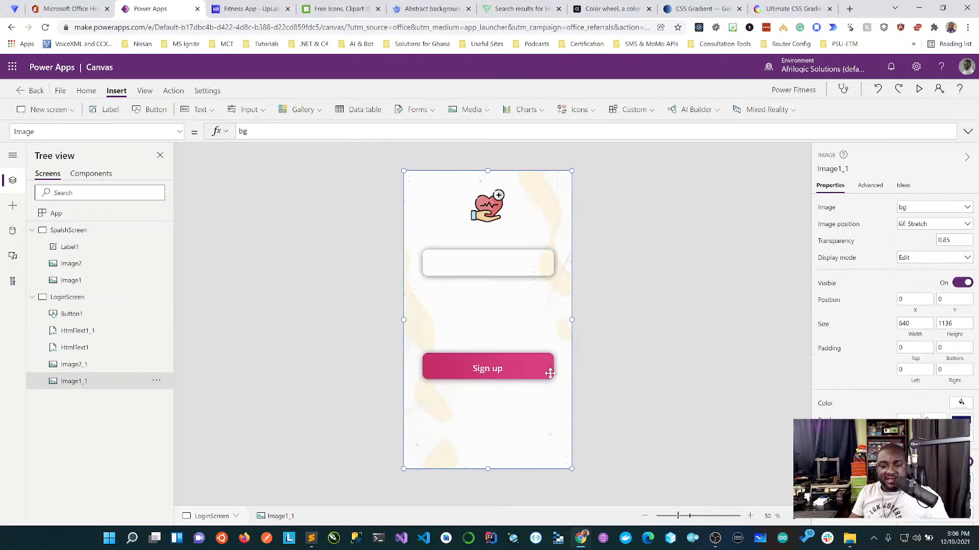
pyautogui.click(608, 350)
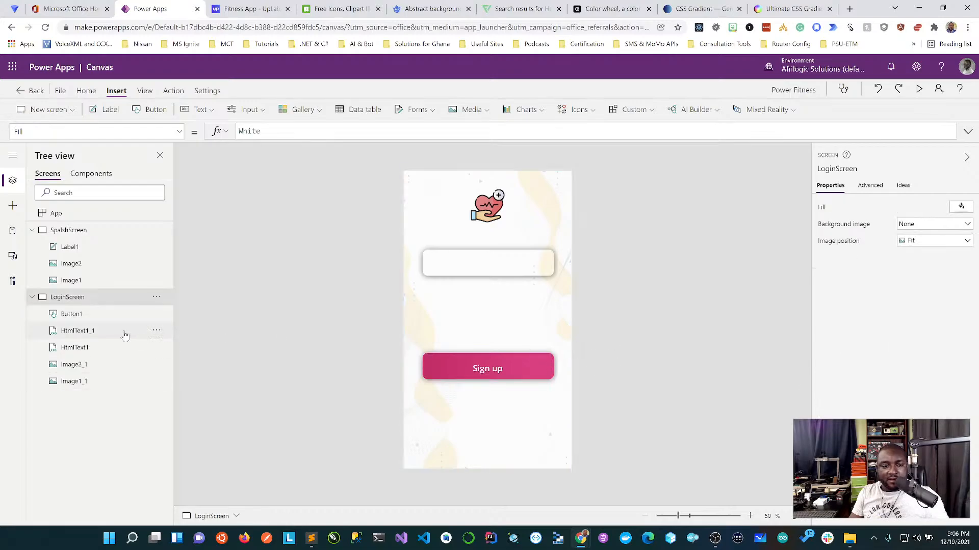
# Reduce the height of the pink gradient card behind the Sign up button to 152
pyautogui.click(99, 334)
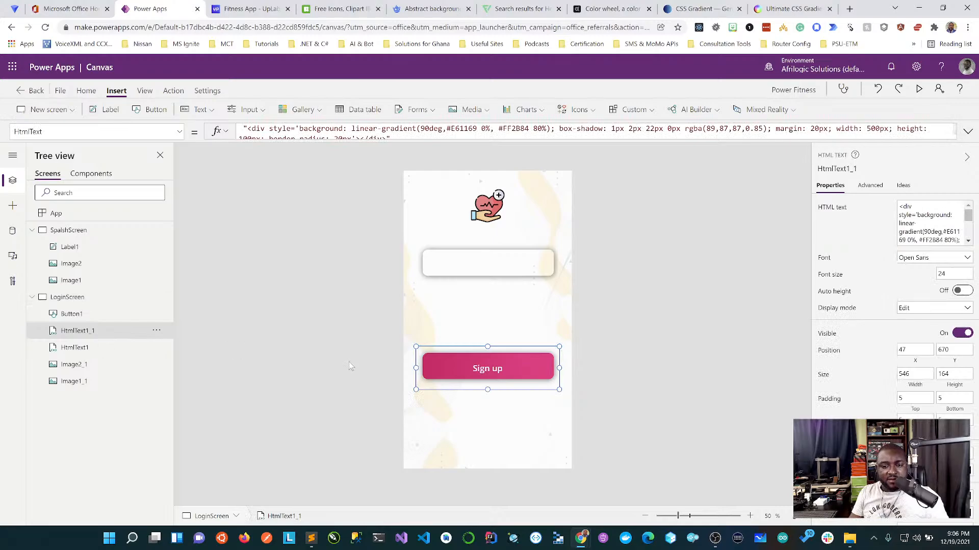
pyautogui.moveTo(488, 390); pyautogui.dragTo(488, 389)
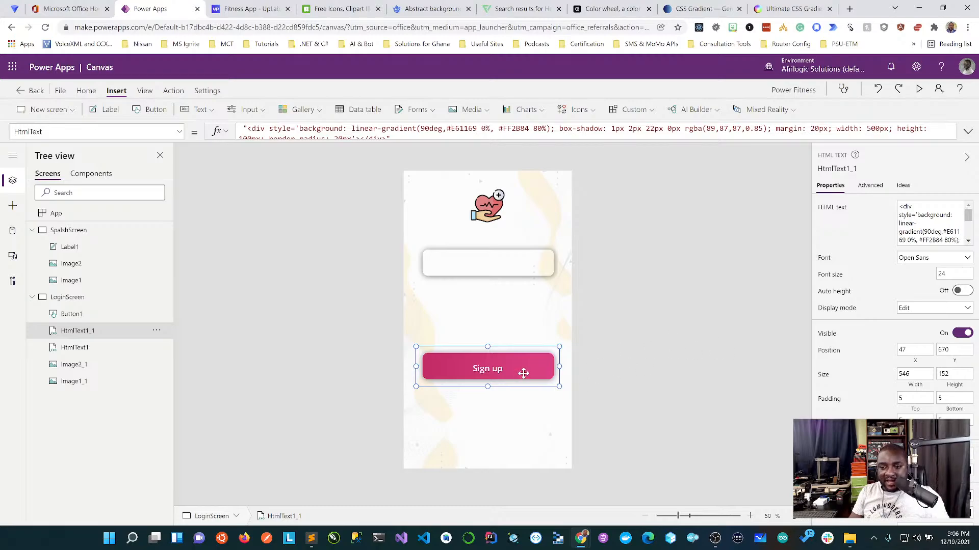
pyautogui.click(517, 402)
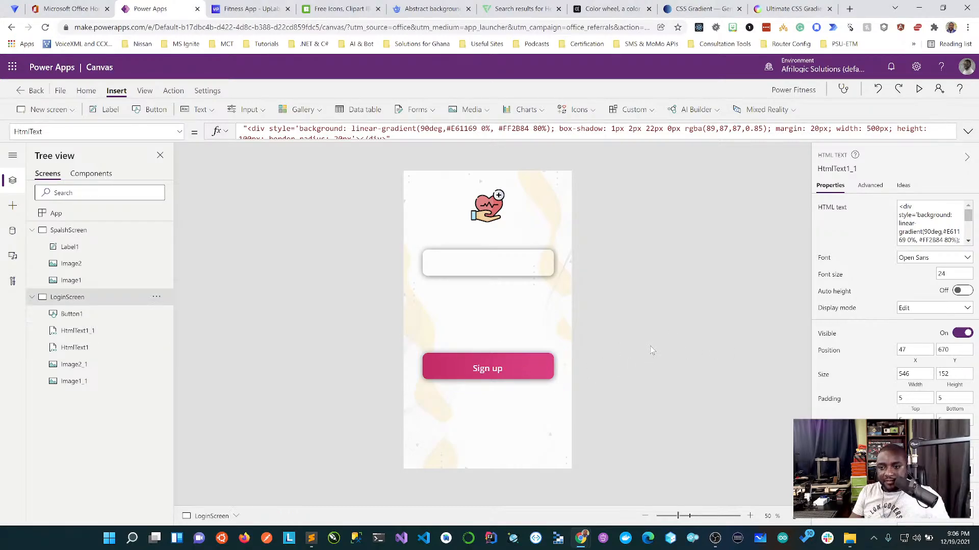
pyautogui.click(77, 331)
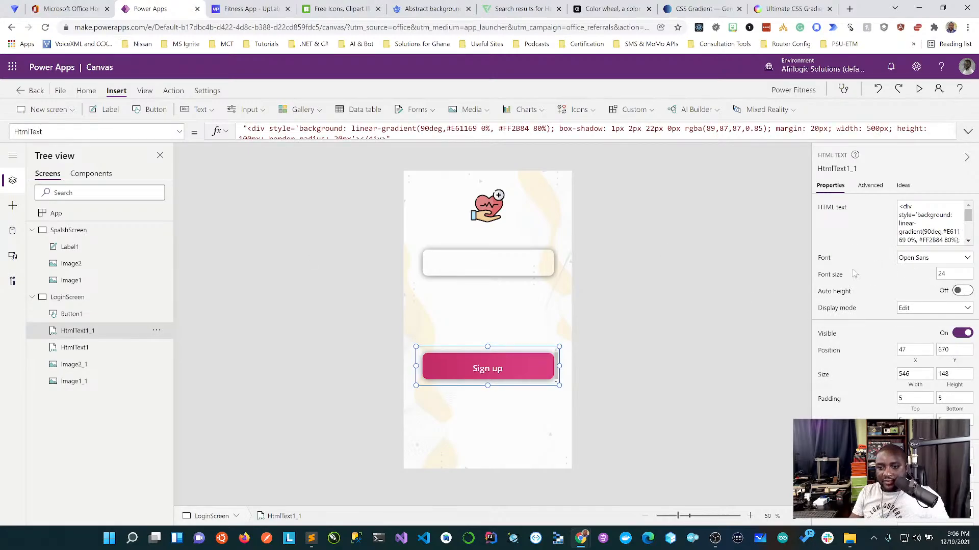
pyautogui.scroll(-1, 883, 405)
pyautogui.scroll(-1, 883, 405)
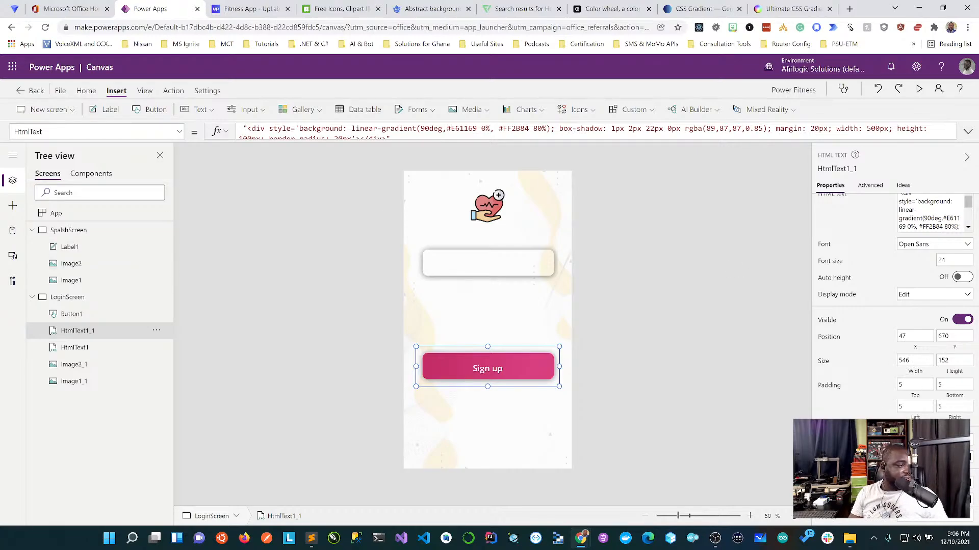
pyautogui.hotkey('alt', 'Tab')
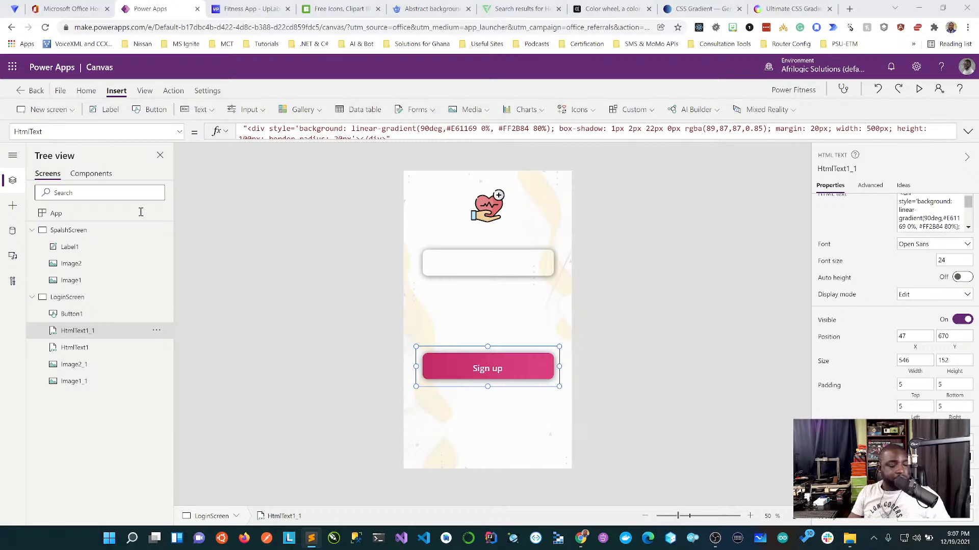
pyautogui.click(394, 296)
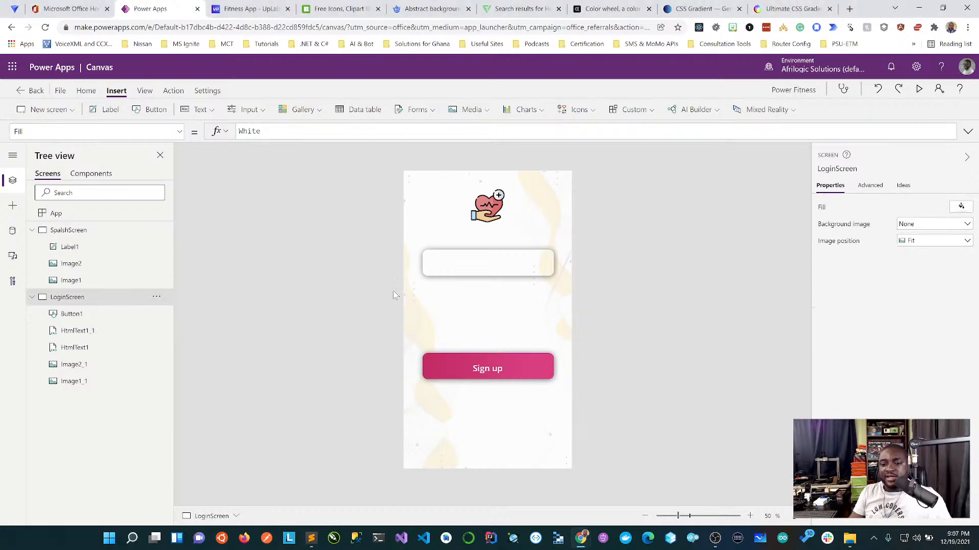
# Rename the new component as CustomButton
pyautogui.click(91, 174)
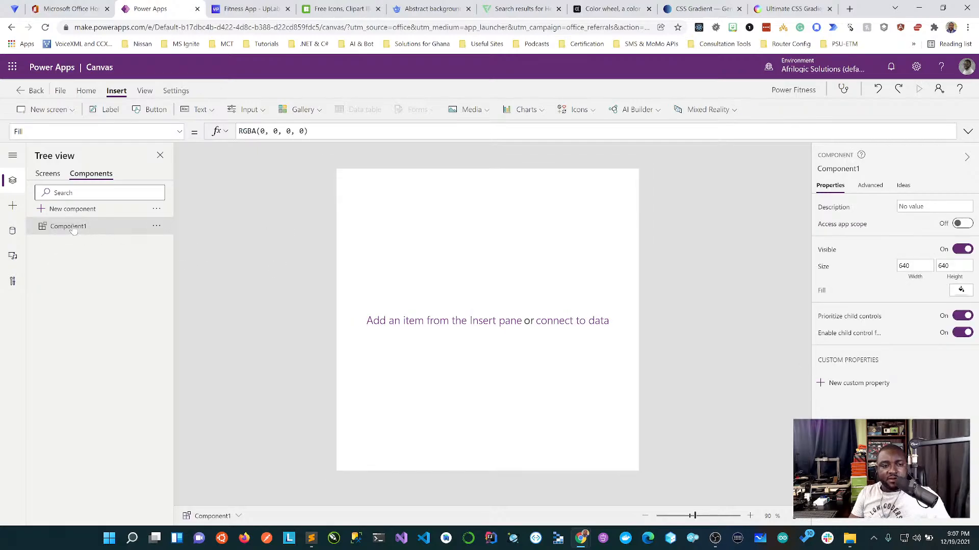
pyautogui.doubleClick(73, 227)
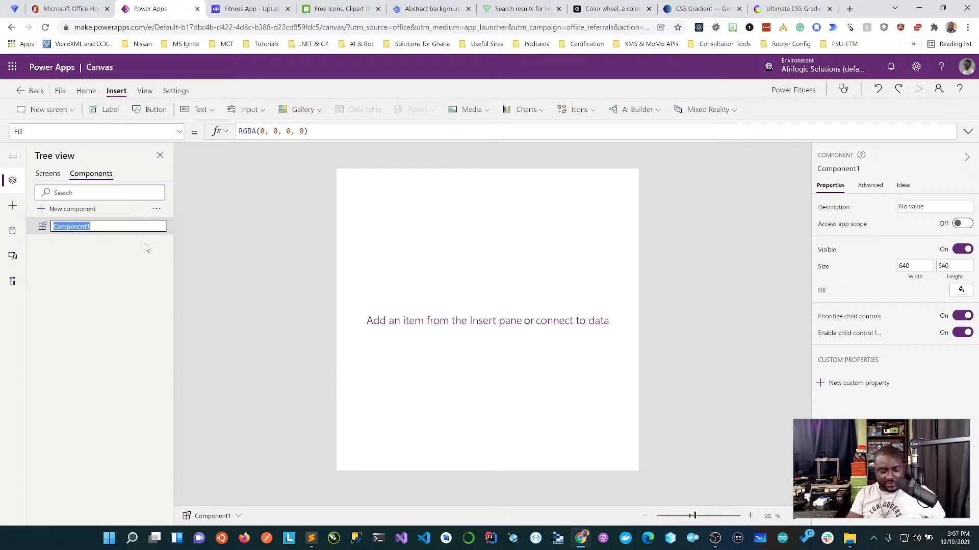
pyautogui.write('C')
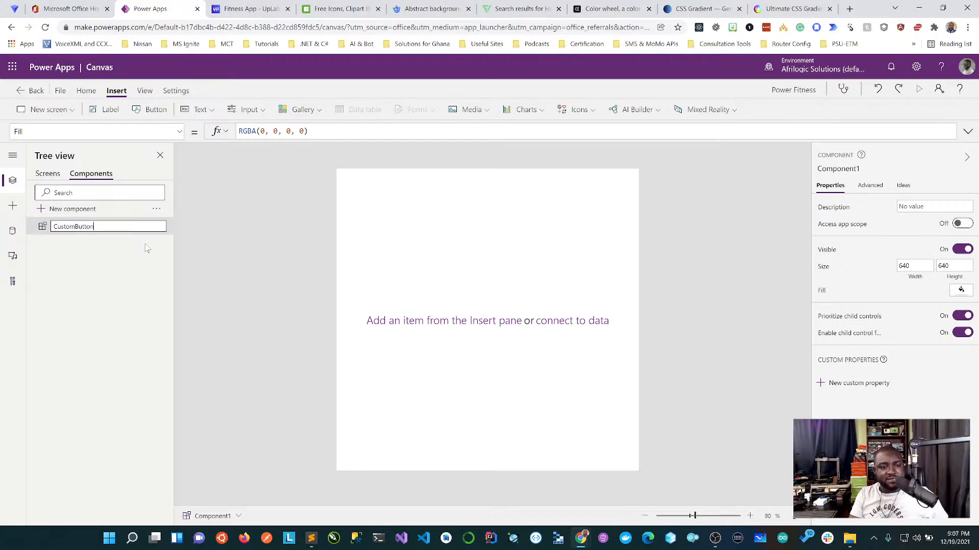
pyautogui.press('Return')
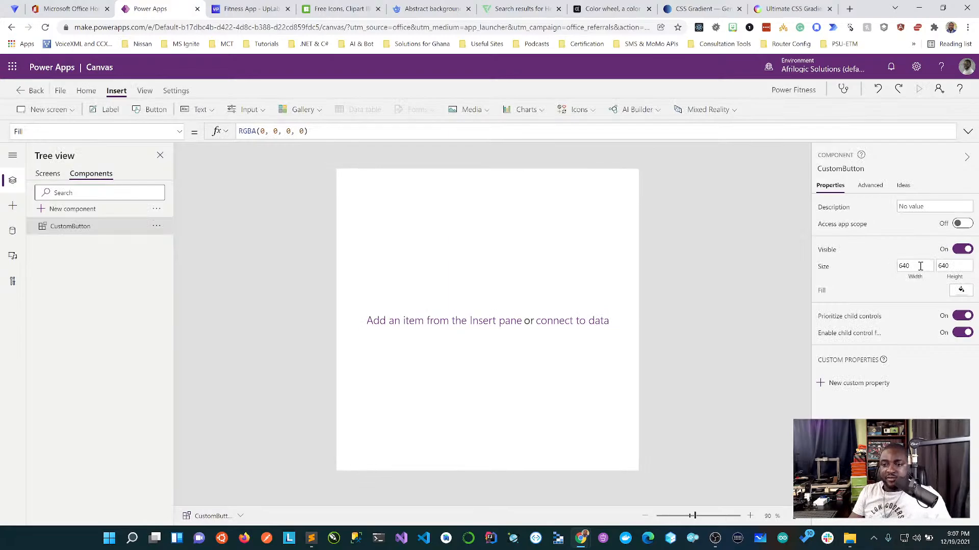
# Set the CustomButton component's size to 546 wide and 152 high
pyautogui.click(921, 266)
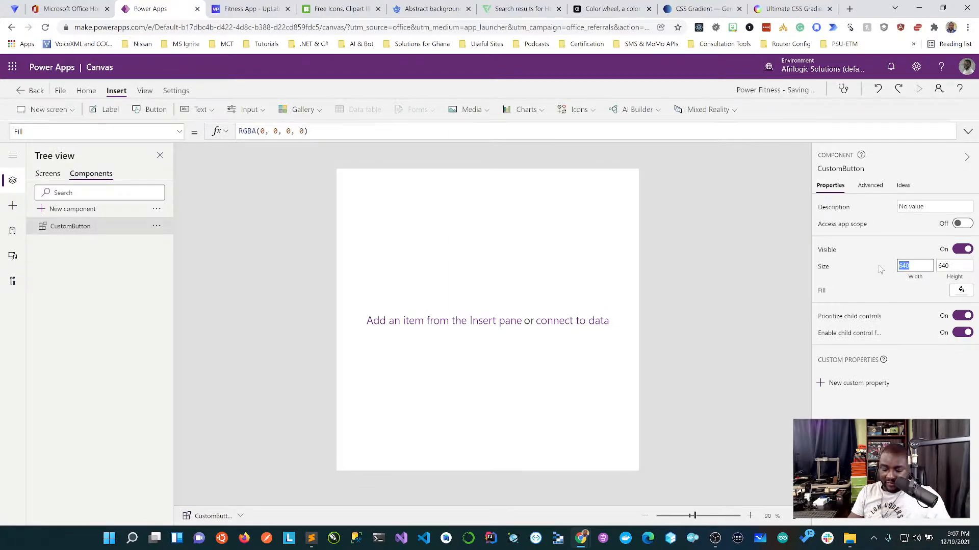
pyautogui.write('546')
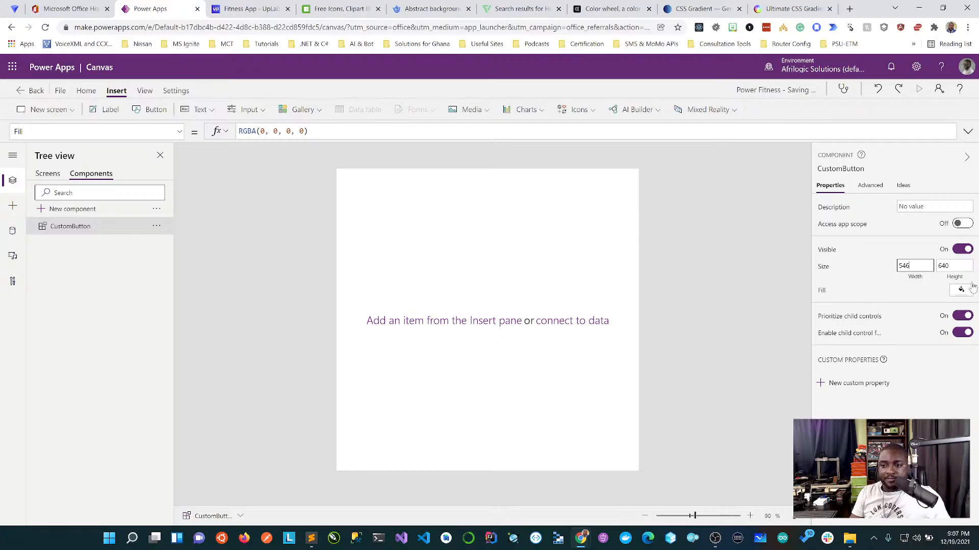
pyautogui.click(938, 266)
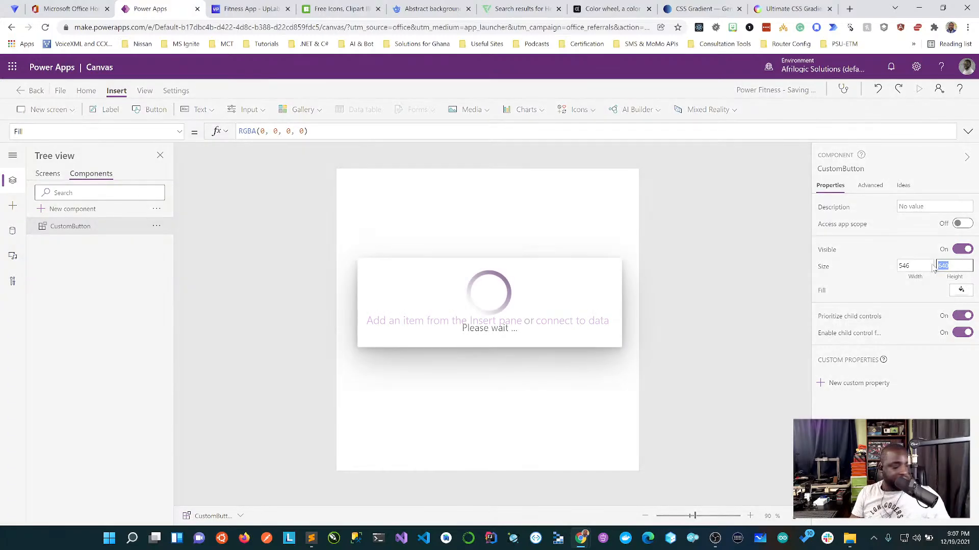
pyautogui.write('152')
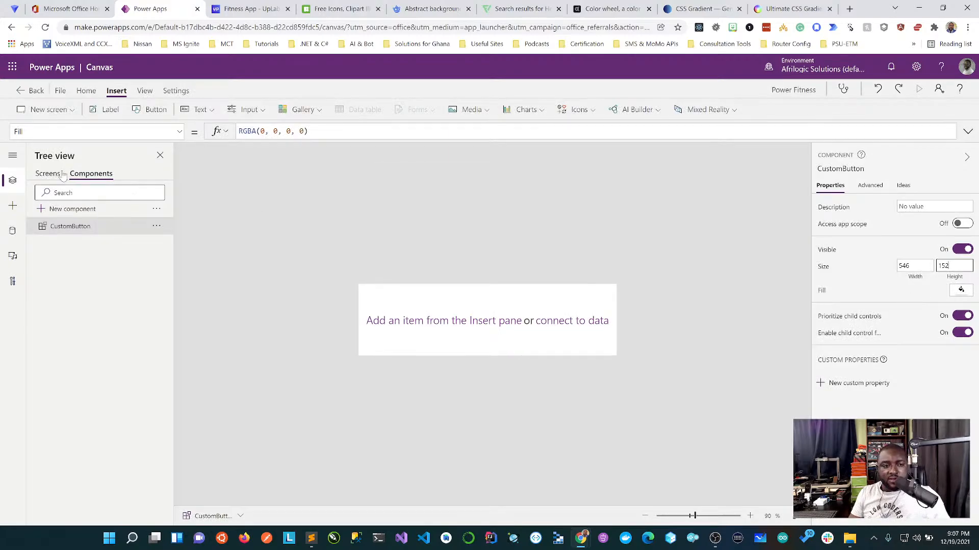
# Move the Sign up button and its pink gradient card out of LoginScreen and into the CustomButton component
pyautogui.click(47, 176)
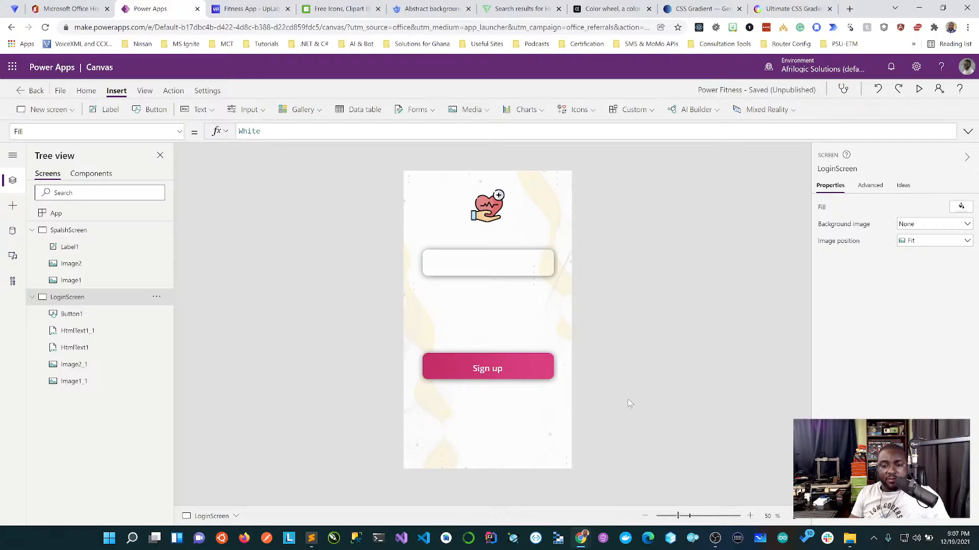
pyautogui.click(99, 316)
pyautogui.keyDown('ctrl'); pyautogui.click(99, 330); pyautogui.keyUp('ctrl')
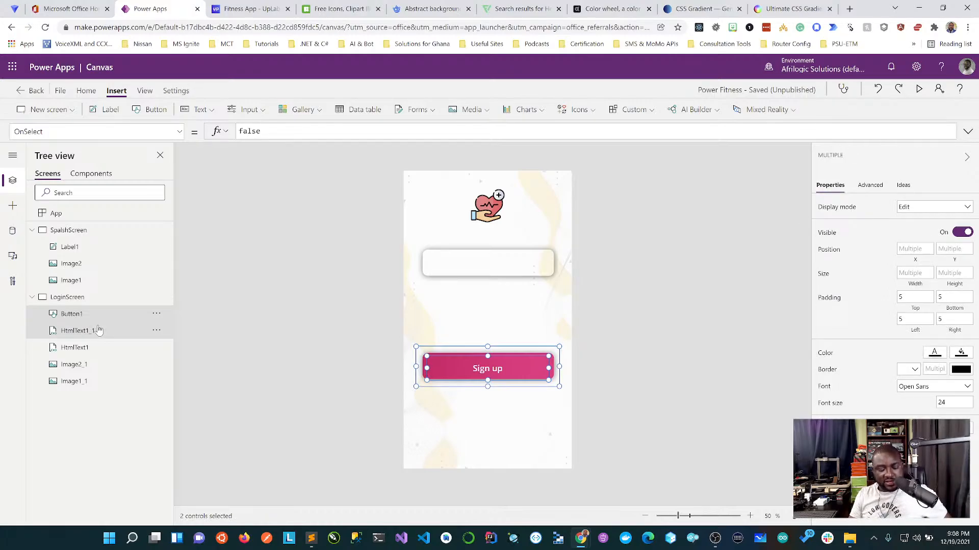
pyautogui.press('Delete')
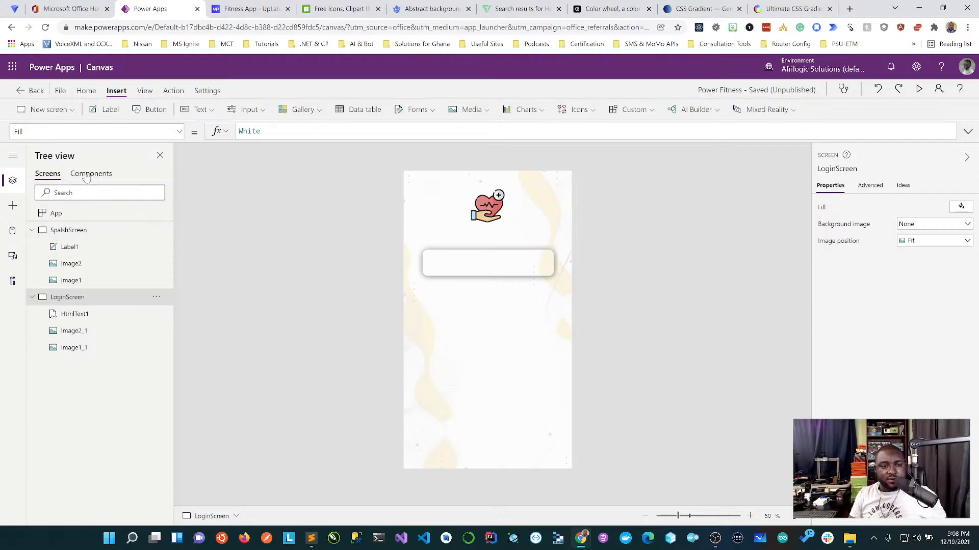
pyautogui.click(89, 173)
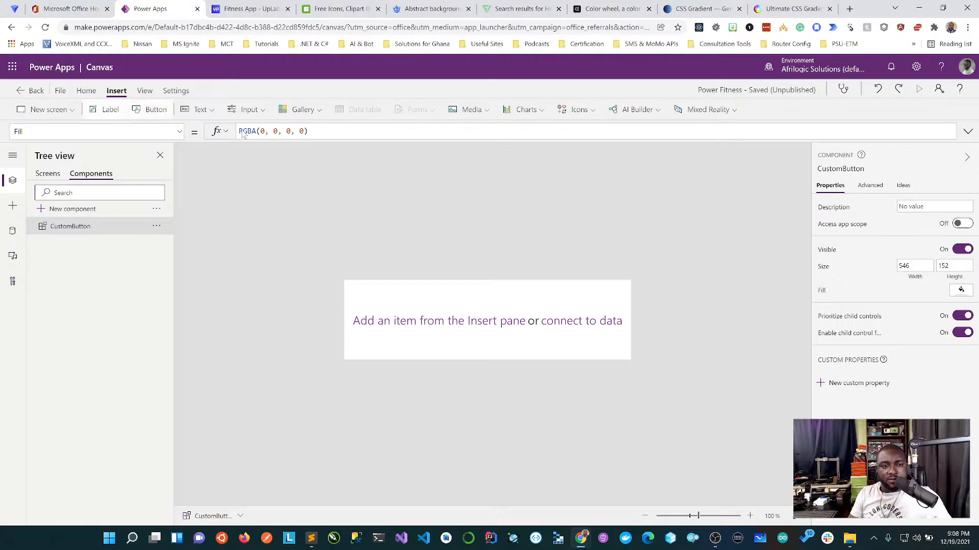
pyautogui.click(442, 324)
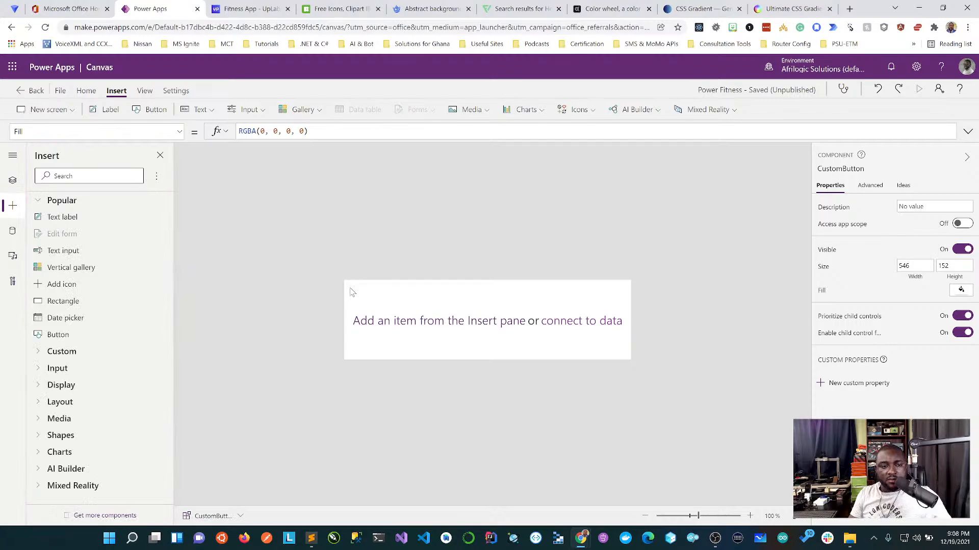
pyautogui.click(506, 315)
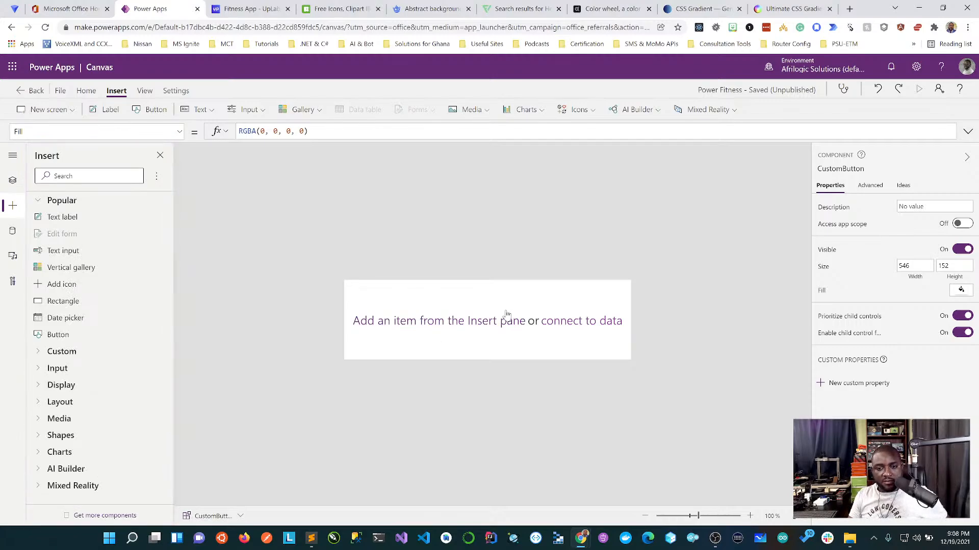
pyautogui.hotkey('ctrl', 'v')
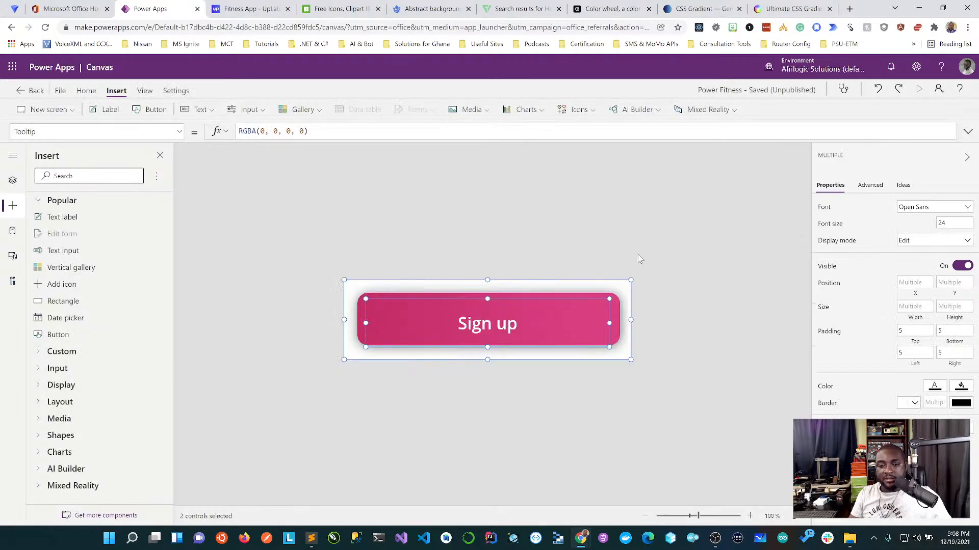
pyautogui.click(673, 244)
# Nudge the Sign up button inside the component up to Y 31
pyautogui.click(533, 315)
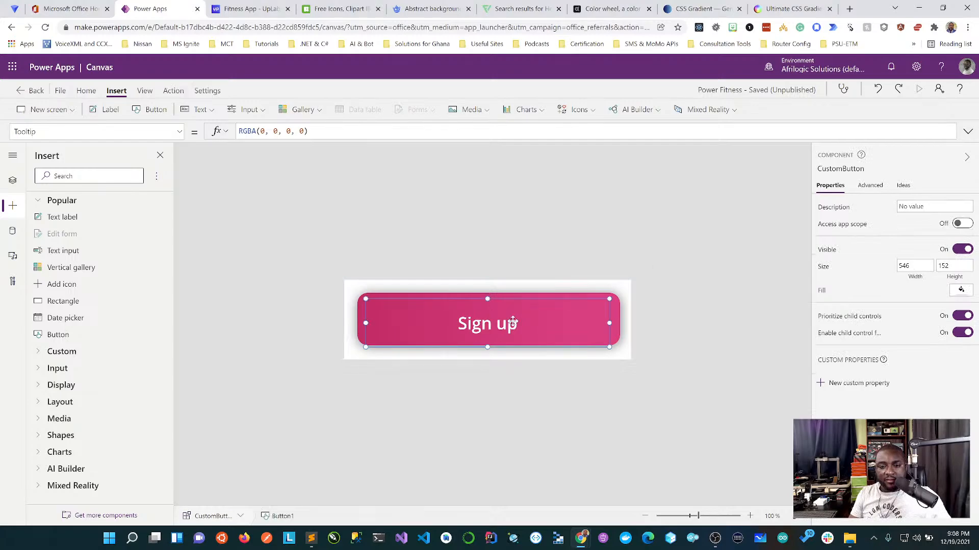
pyautogui.press('Up')
pyautogui.press('Up')
pyautogui.press('Up')
pyautogui.press('Up')
pyautogui.press('Up')
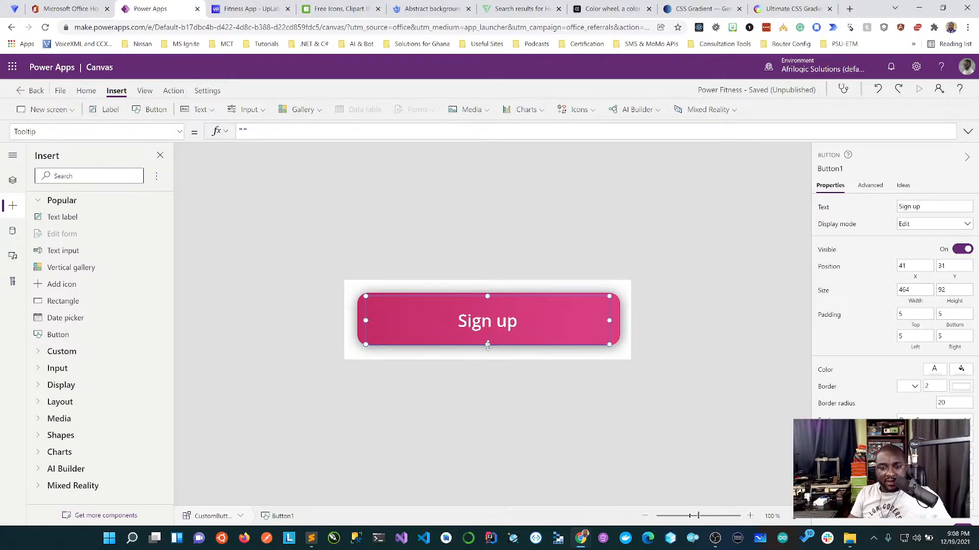
# Resize the Sign up button to cover the pink card, at X 25, Y 25, 499 wide and 101 high
pyautogui.moveTo(488, 345); pyautogui.dragTo(487, 340)
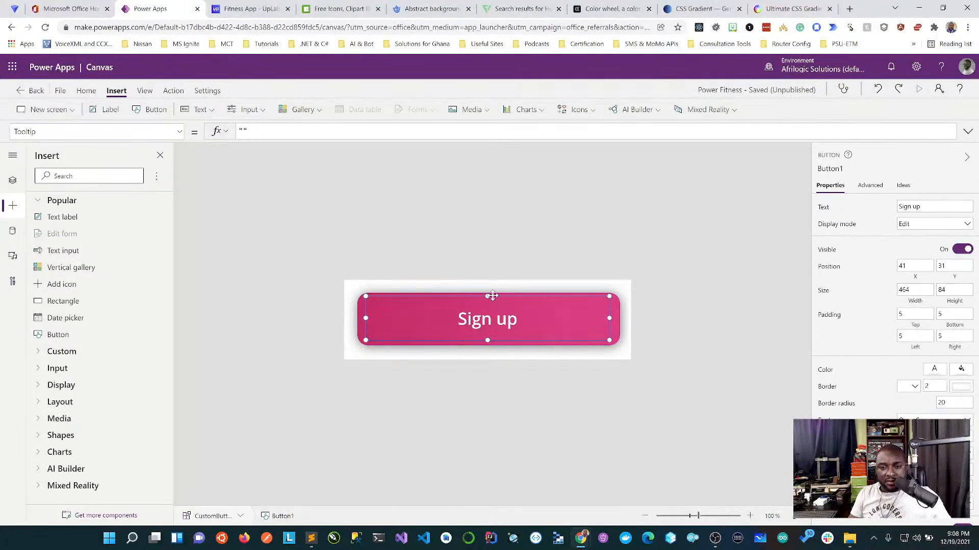
pyautogui.moveTo(487, 301); pyautogui.dragTo(487, 301)
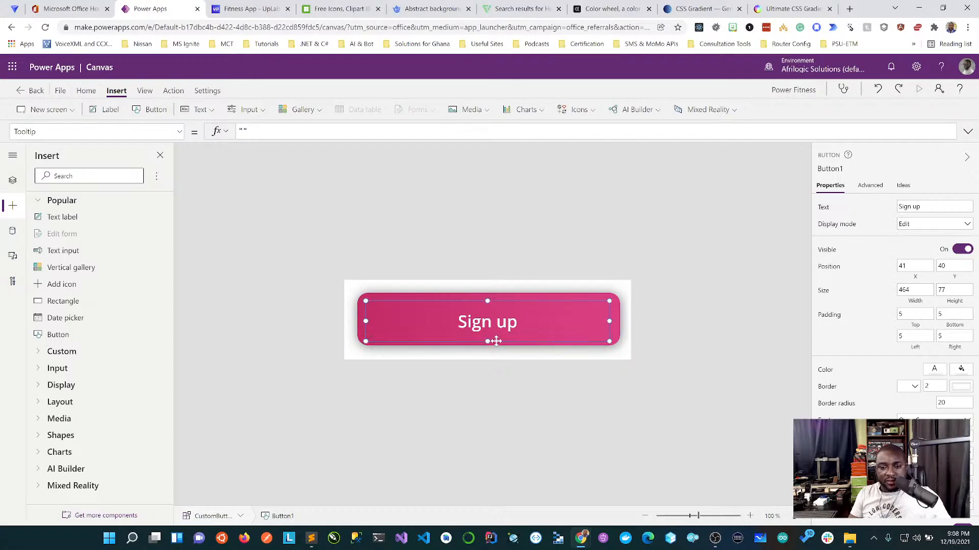
pyautogui.moveTo(612, 321); pyautogui.dragTo(614, 321)
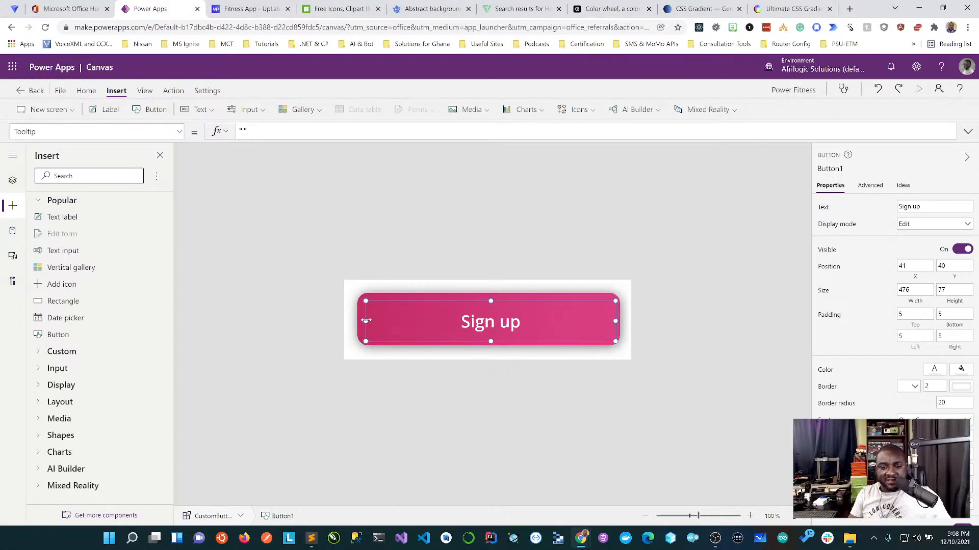
pyautogui.moveTo(366, 321); pyautogui.dragTo(357, 321)
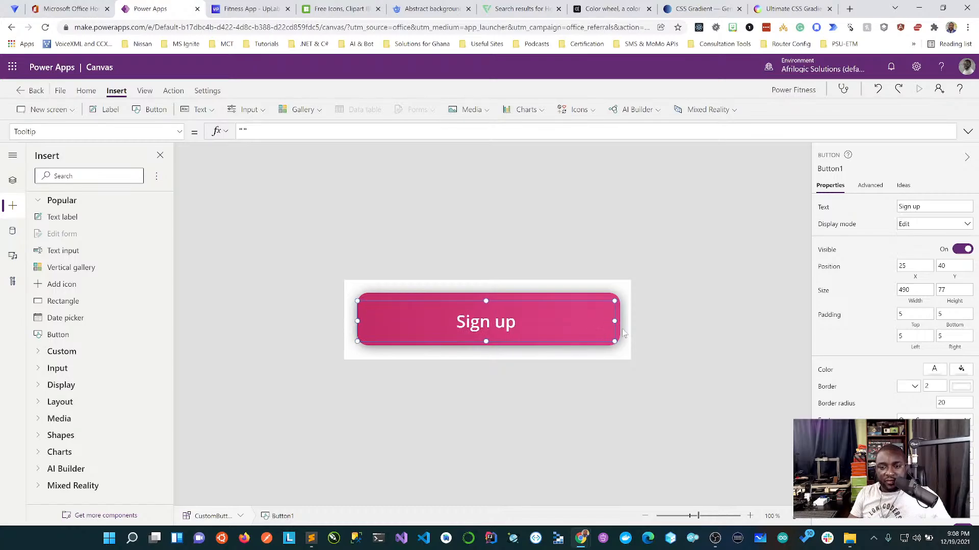
pyautogui.moveTo(612, 320); pyautogui.dragTo(618, 321)
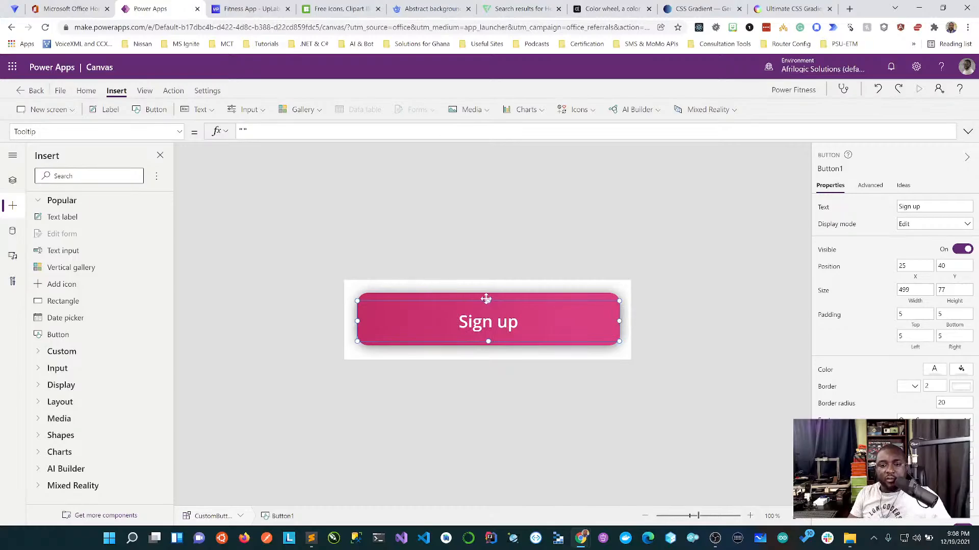
pyautogui.moveTo(488, 300); pyautogui.dragTo(488, 293)
pyautogui.moveTo(487, 340); pyautogui.dragTo(486, 346)
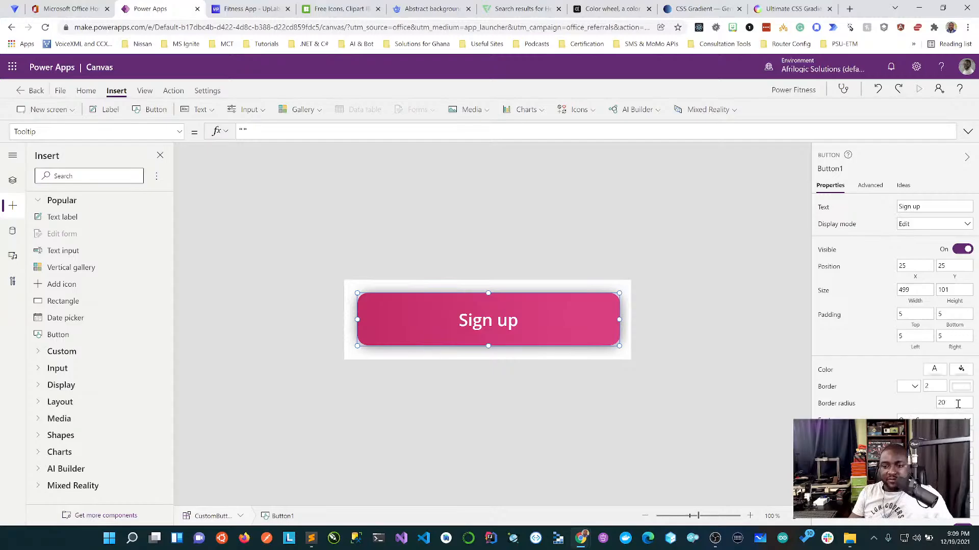
# Set the Sign up button's border radius to 30
pyautogui.click(936, 404)
pyautogui.doubleClick(936, 403)
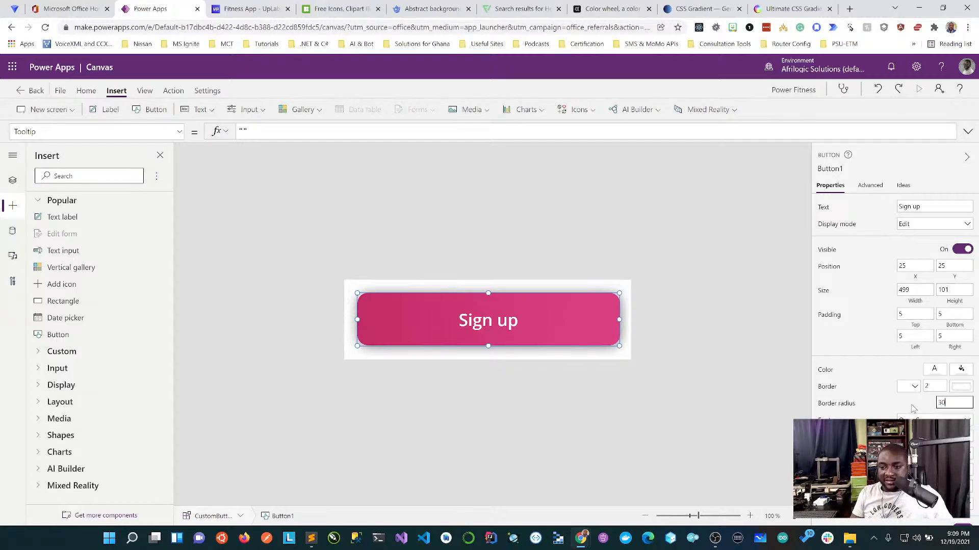
pyautogui.click(876, 406)
pyautogui.click(648, 448)
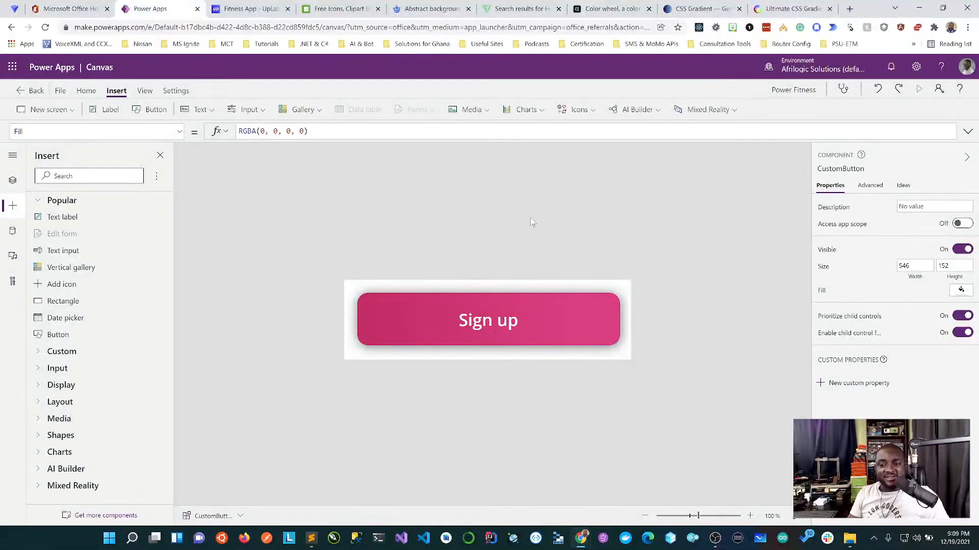
# Create a custom input property of data type Text named Button Text on the CustomButton component
pyautogui.click(857, 388)
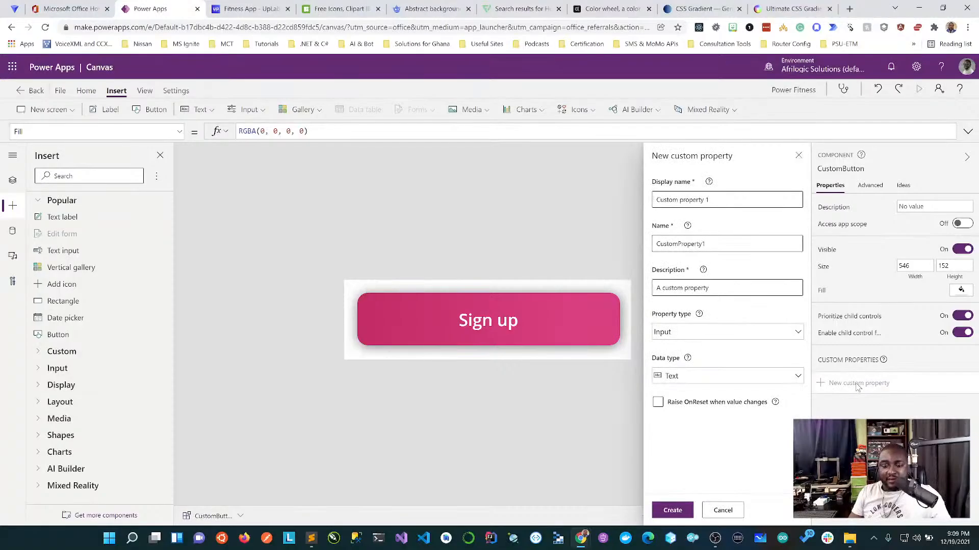
pyautogui.moveTo(734, 199); pyautogui.dragTo(587, 200)
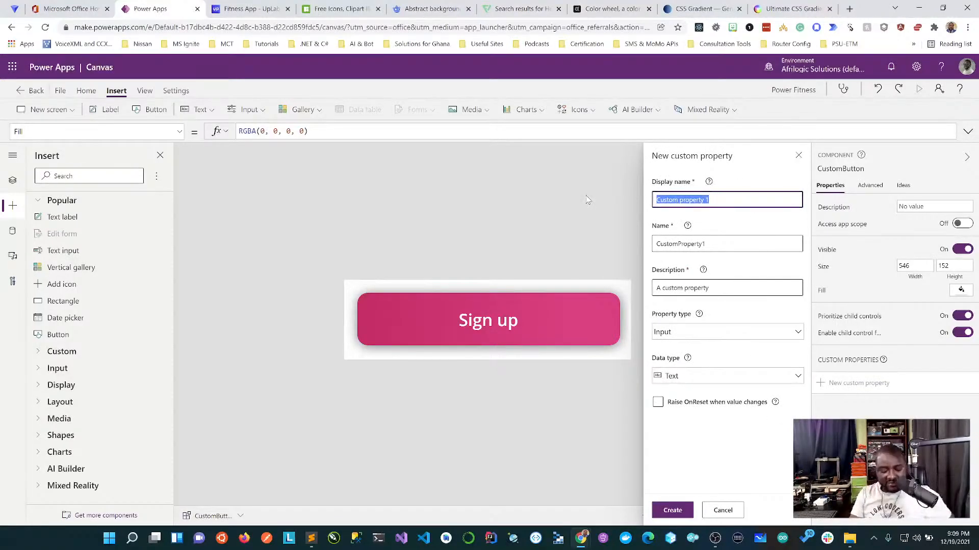
pyautogui.write('Button Text')
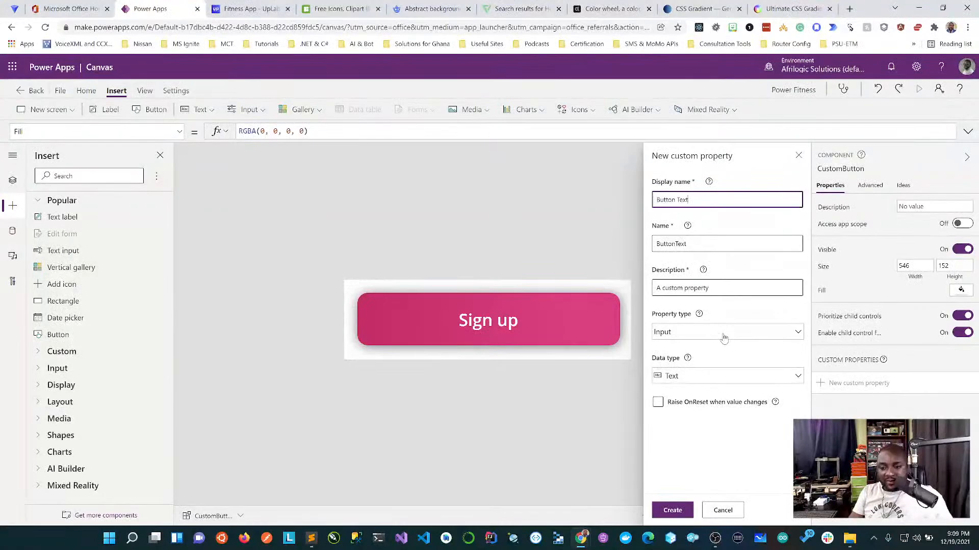
pyautogui.click(673, 507)
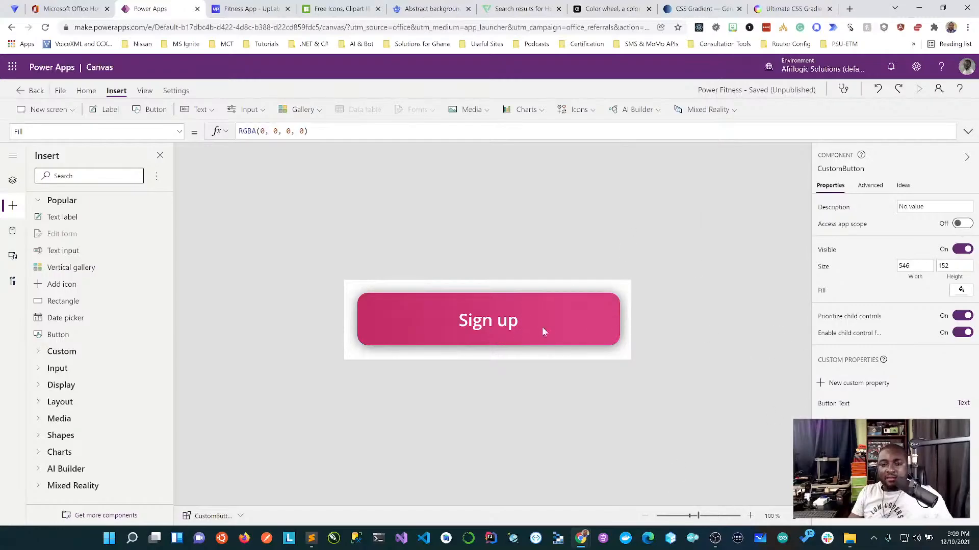
# Set the Text formula of the button inside the component to CustomButton.ButtonText and save the app
pyautogui.click(509, 325)
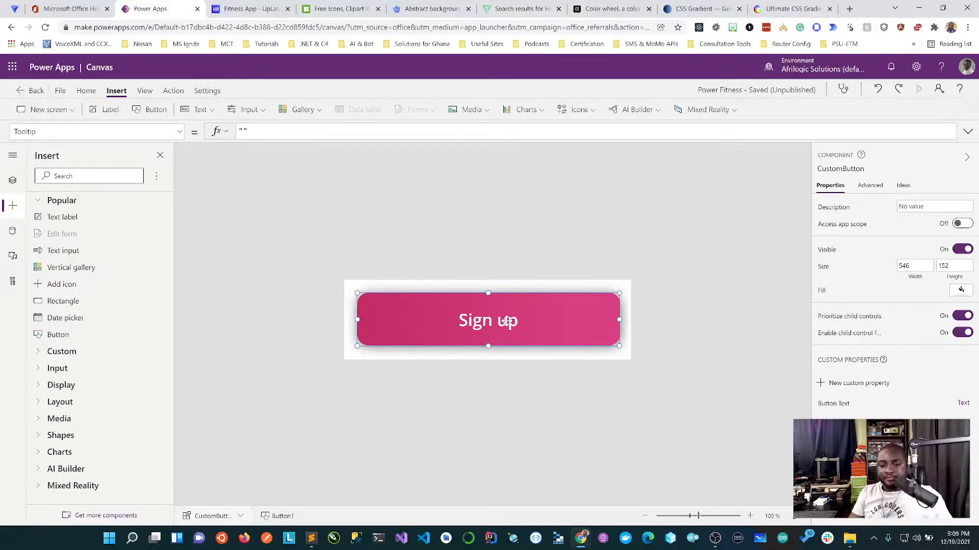
pyautogui.click(144, 134)
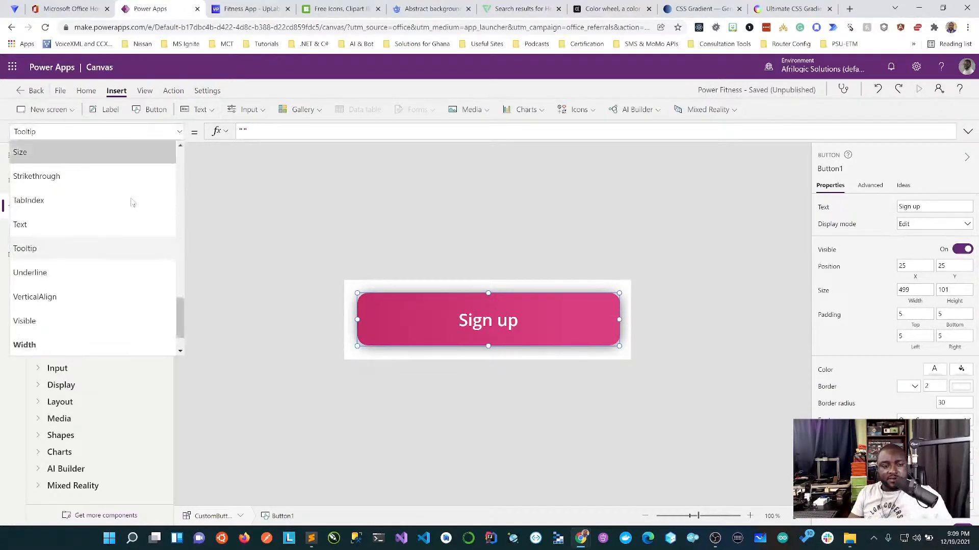
pyautogui.scroll(-1, 86, 342)
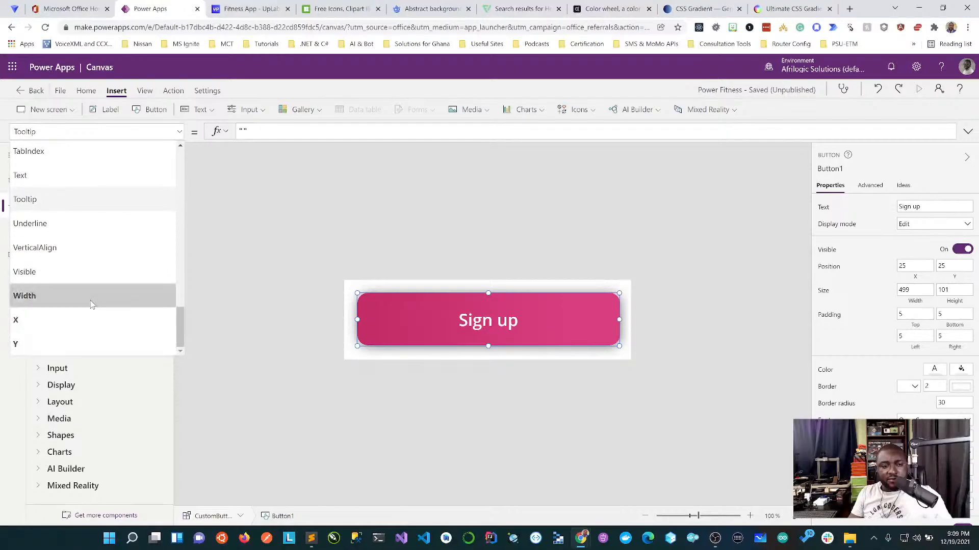
pyautogui.scroll(1, 78, 221)
pyautogui.click(75, 224)
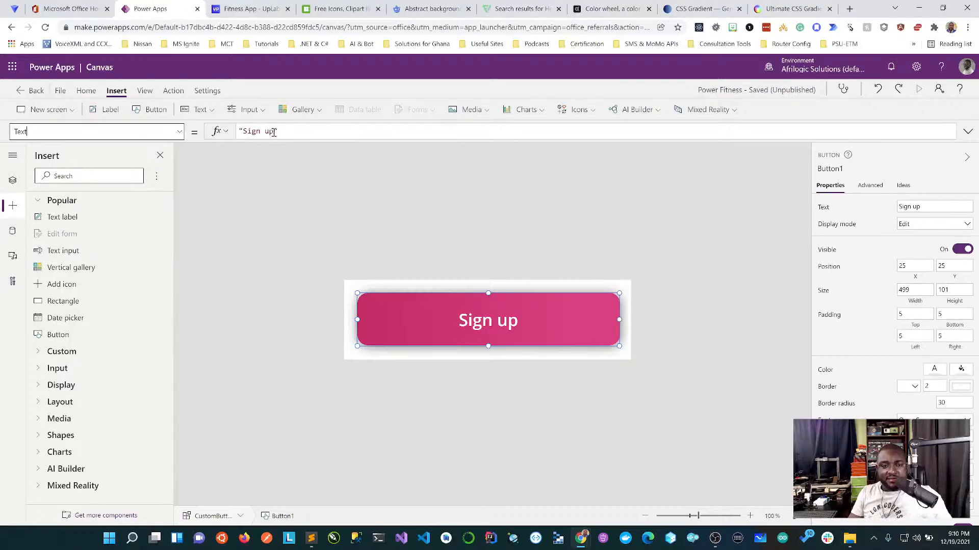
pyautogui.moveTo(289, 131); pyautogui.dragTo(212, 131)
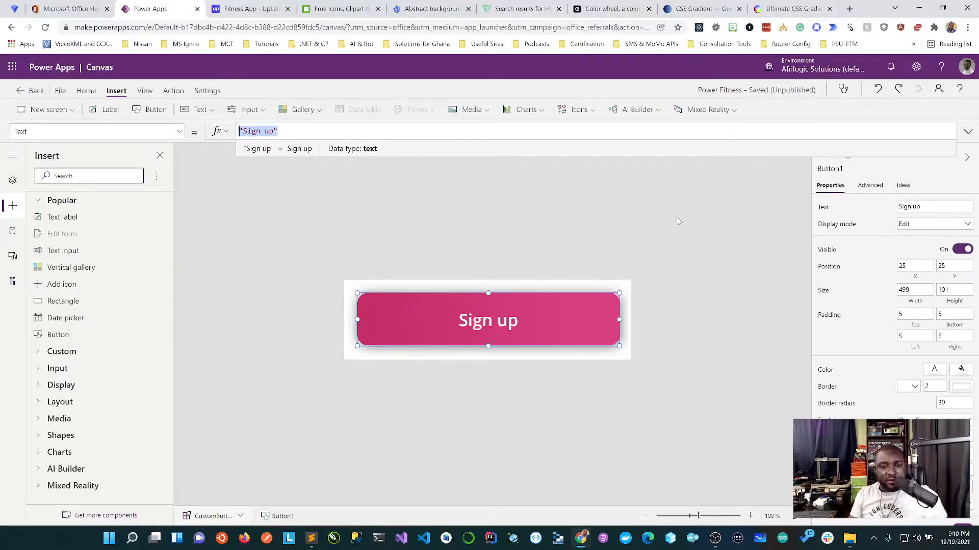
pyautogui.write('Cus')
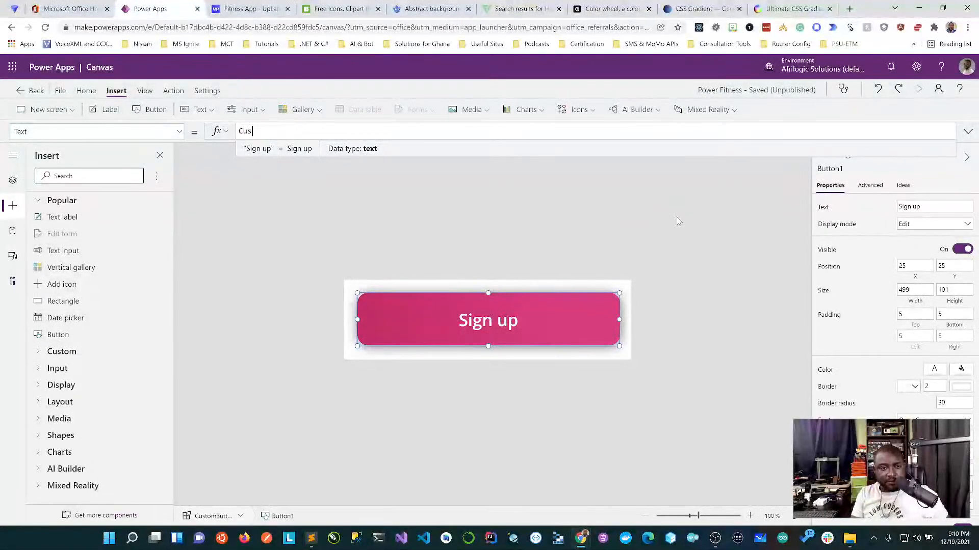
pyautogui.write('to')
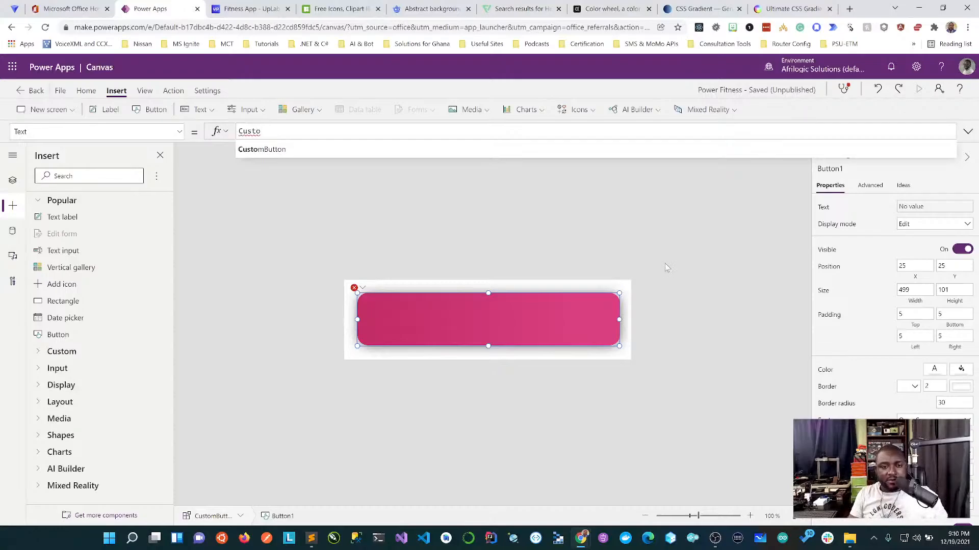
pyautogui.click(291, 155)
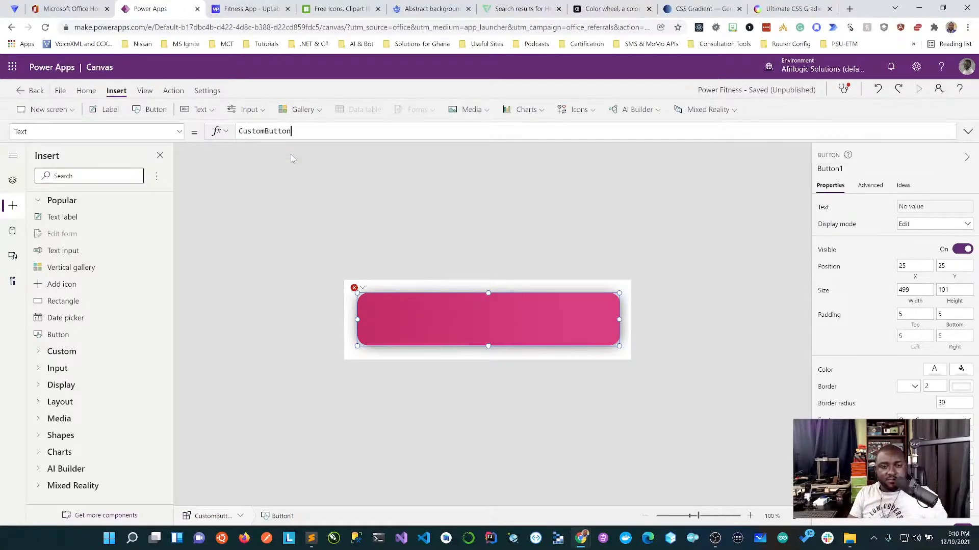
pyautogui.write('.')
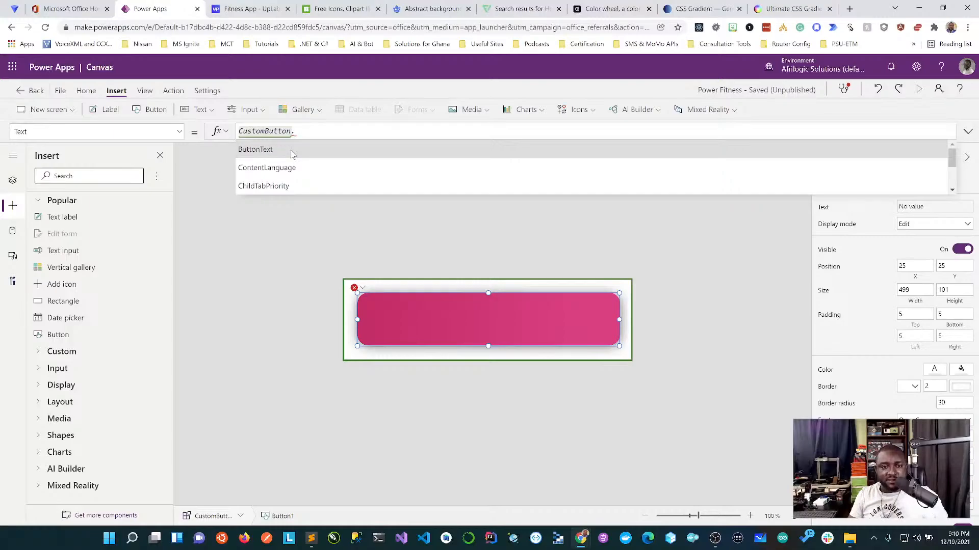
pyautogui.click(293, 149)
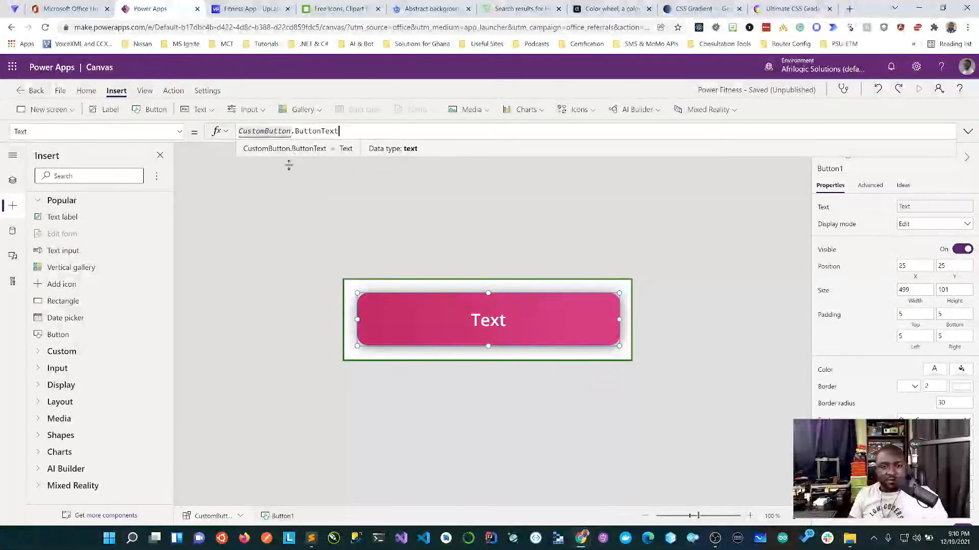
pyautogui.click(299, 197)
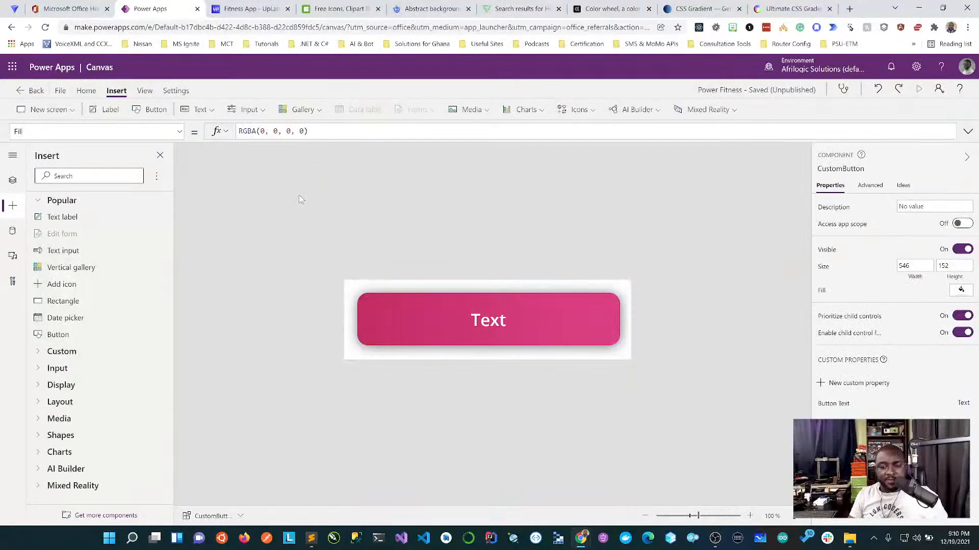
pyautogui.hotkey('ctrl', 's')
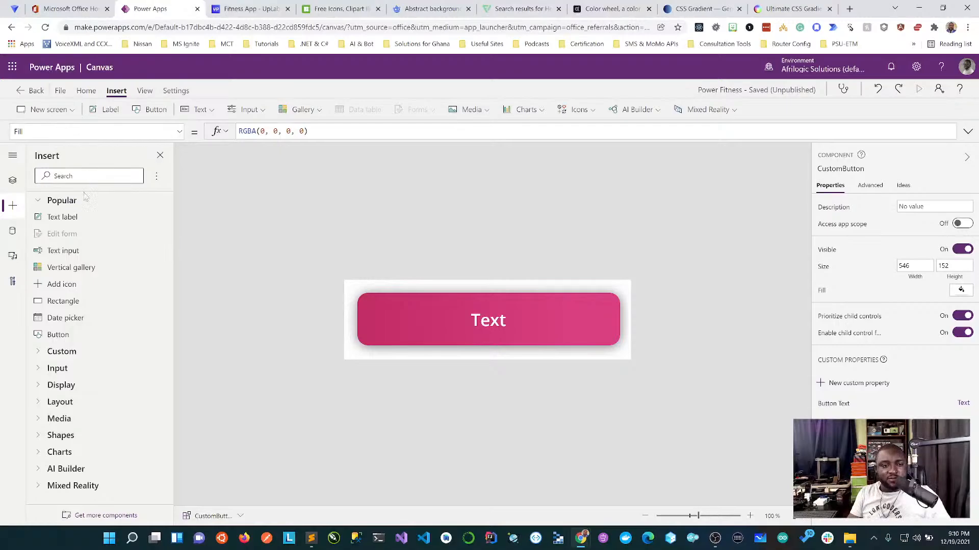
# Delete the shadowed HTML text box from LoginScreen
pyautogui.click(14, 181)
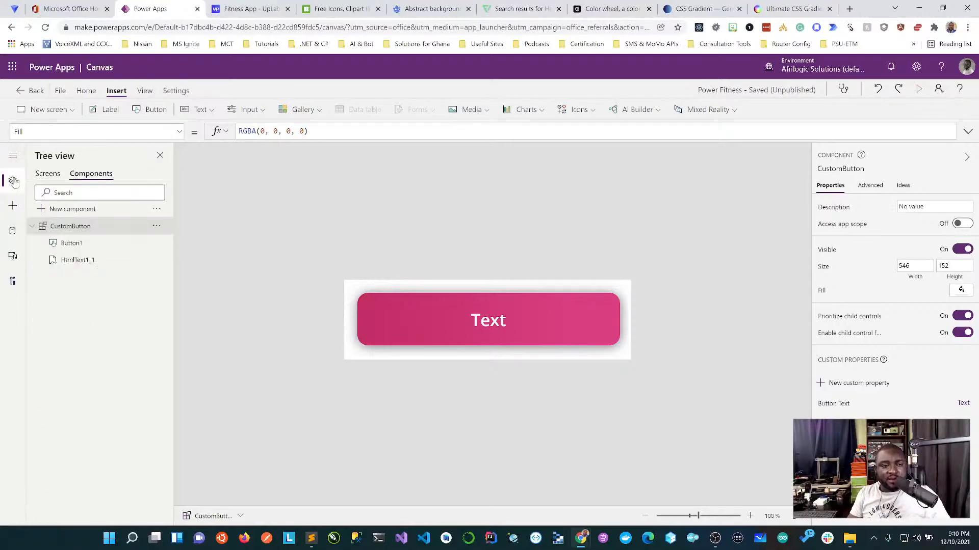
pyautogui.click(58, 177)
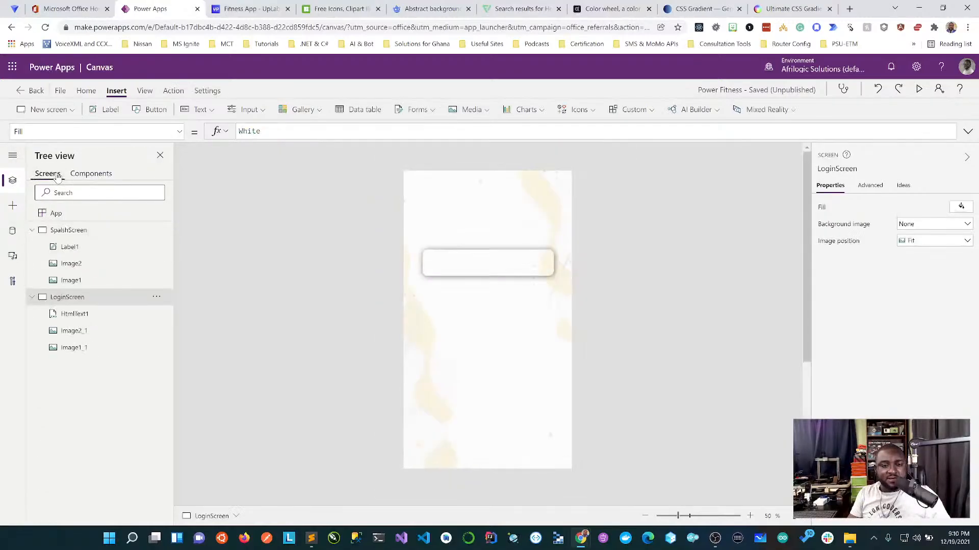
pyautogui.click(464, 248)
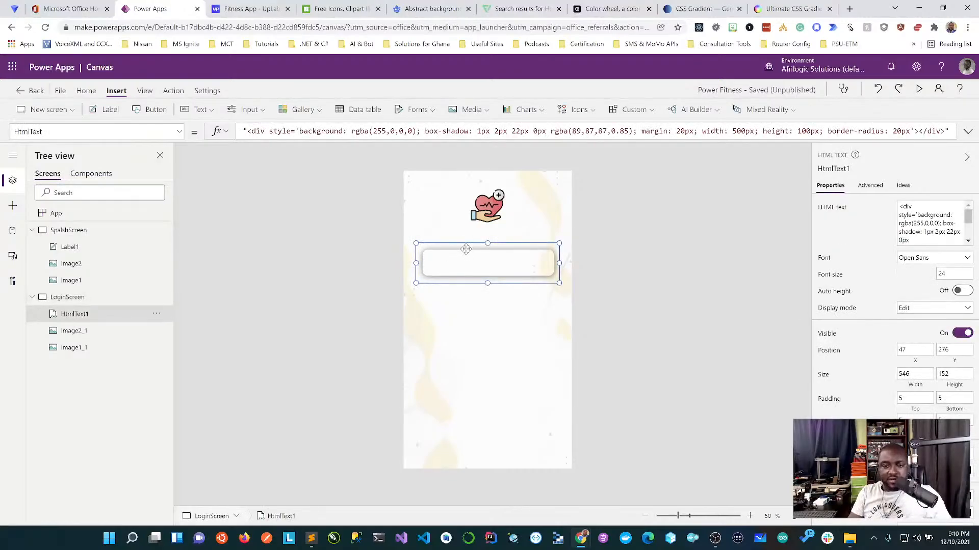
pyautogui.press('Delete')
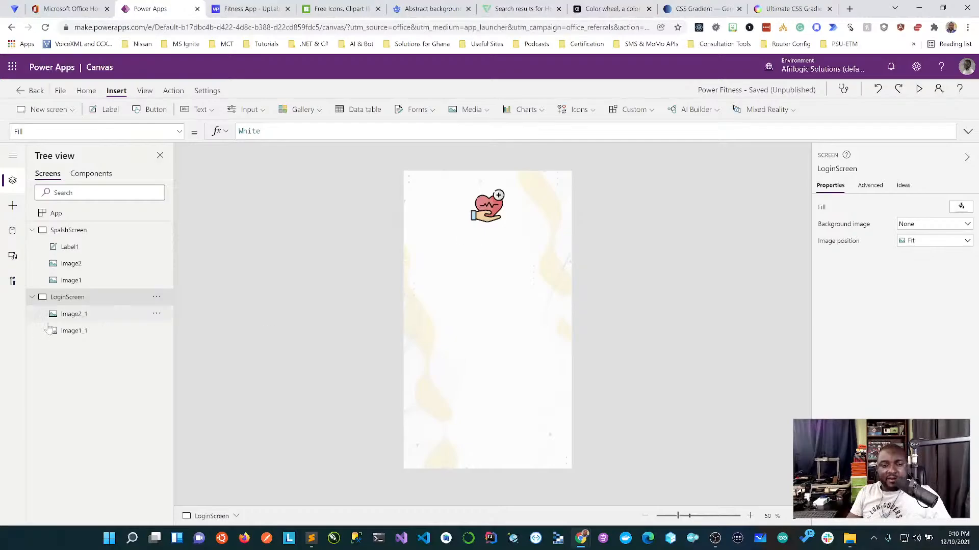
# Insert a CustomButton component on LoginScreen and place it below the heart image at X 47, Y 280
pyautogui.click(645, 113)
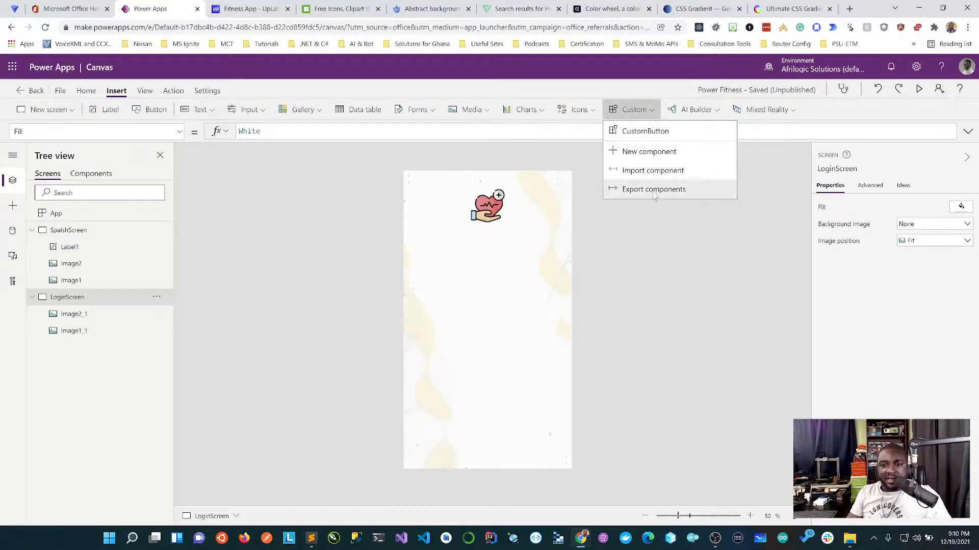
pyautogui.click(664, 131)
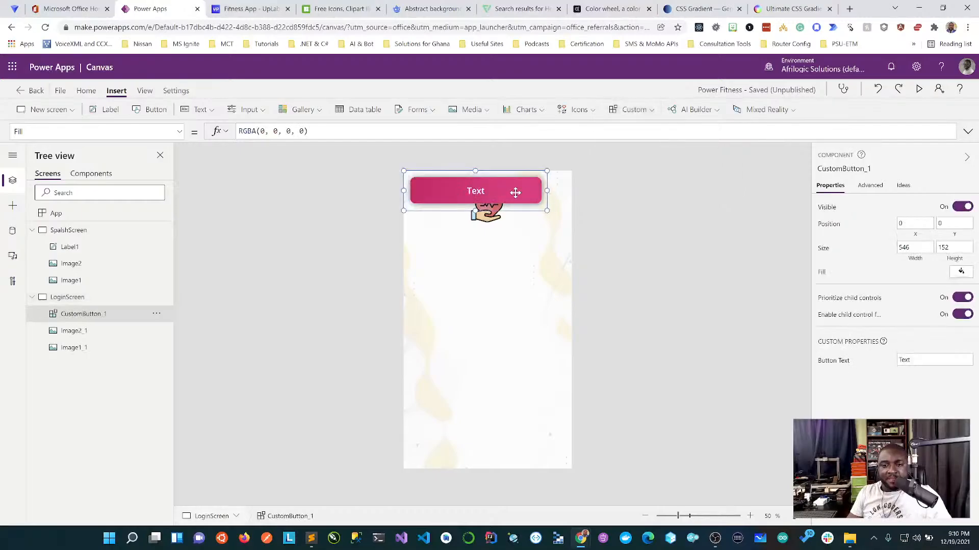
pyautogui.moveTo(488, 191); pyautogui.dragTo(499, 257)
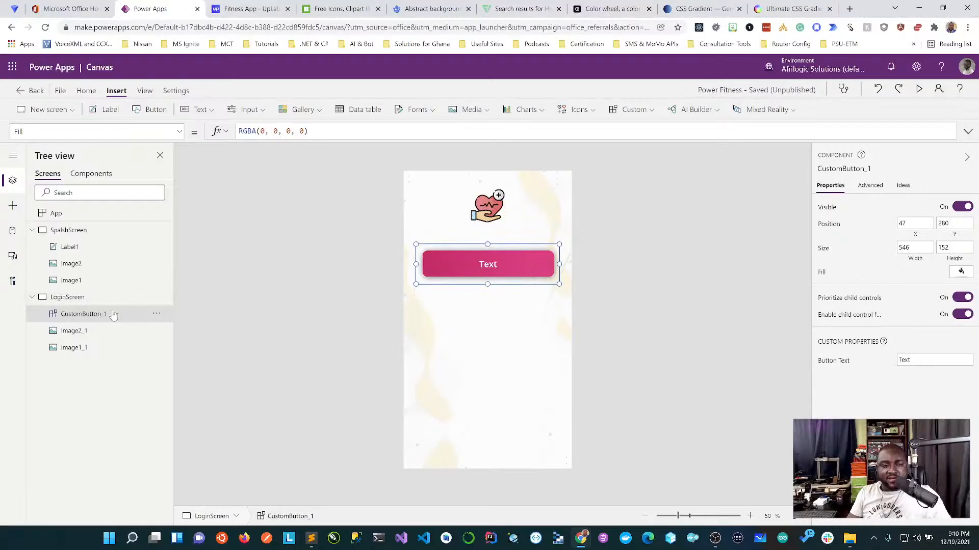
# Rename the inserted button component as SignUpCustomBUtton
pyautogui.doubleClick(142, 312)
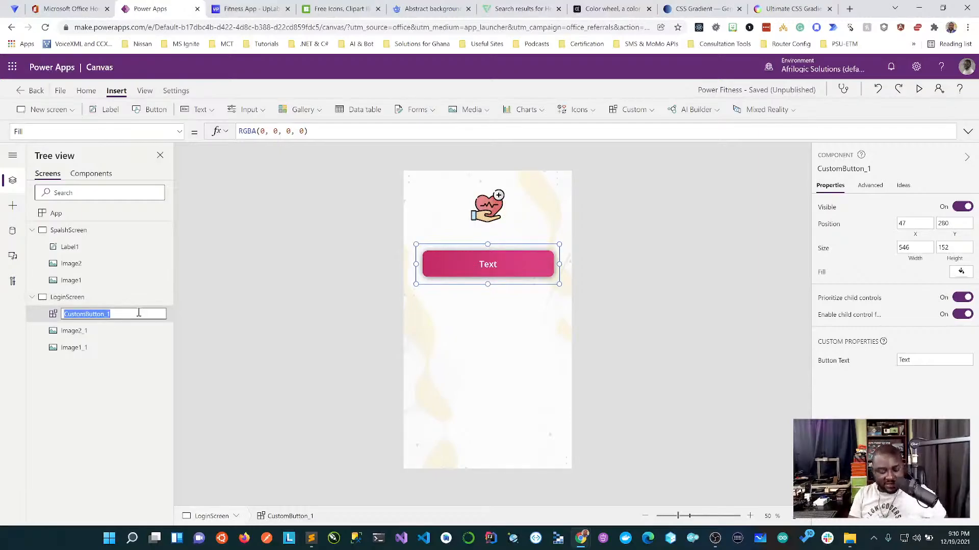
pyautogui.write('Sign')
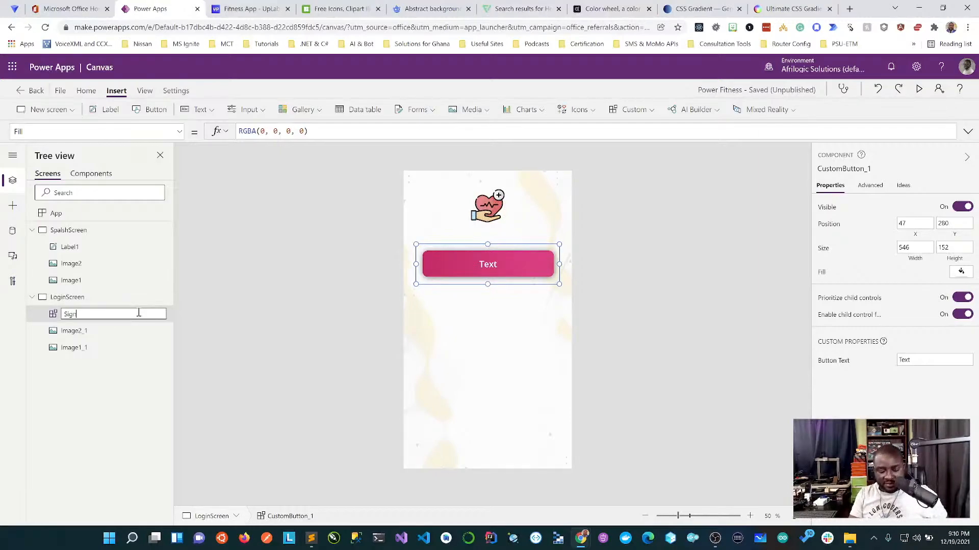
pyautogui.write('Up')
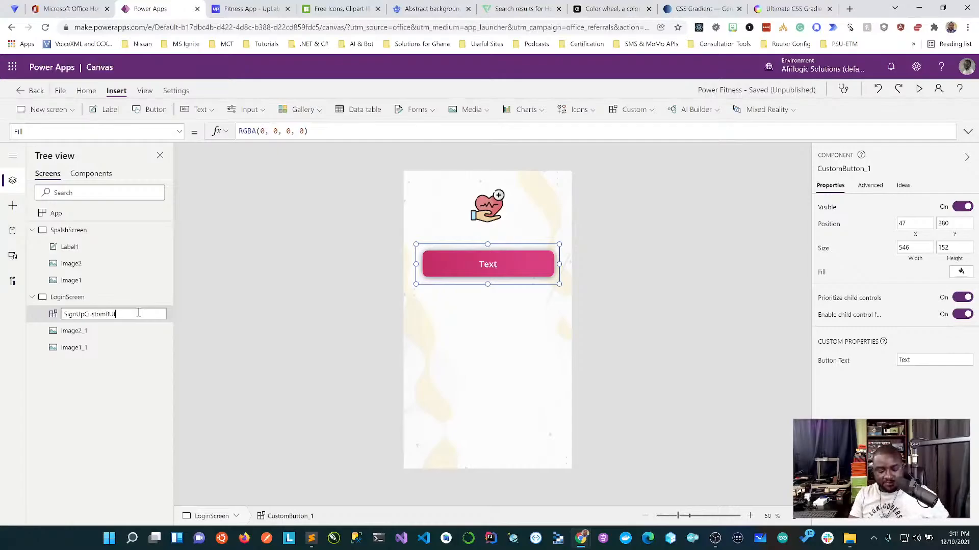
pyautogui.write('CustomBUtton')
pyautogui.press('Return')
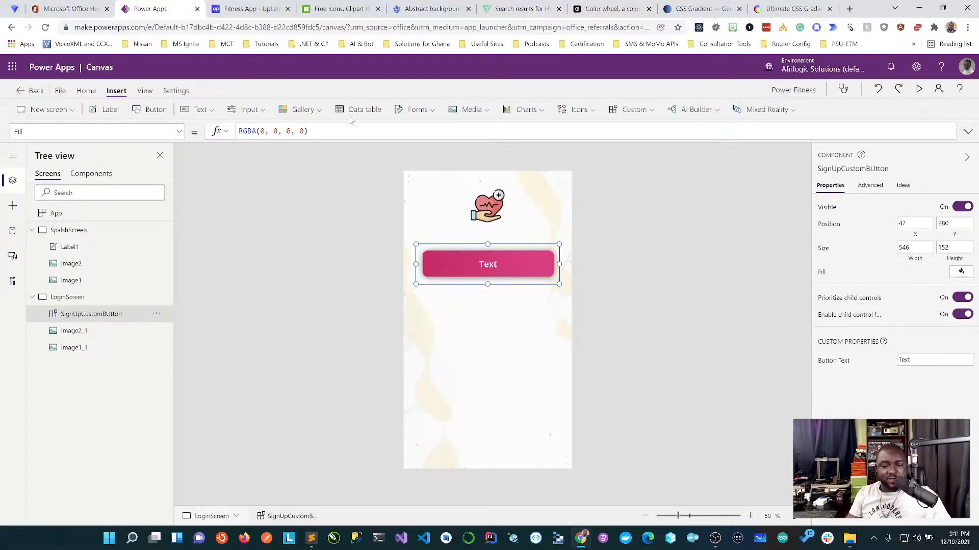
# Set the ButtonText property of SignUpCustomBUtton to "Sign up"
pyautogui.click(179, 132)
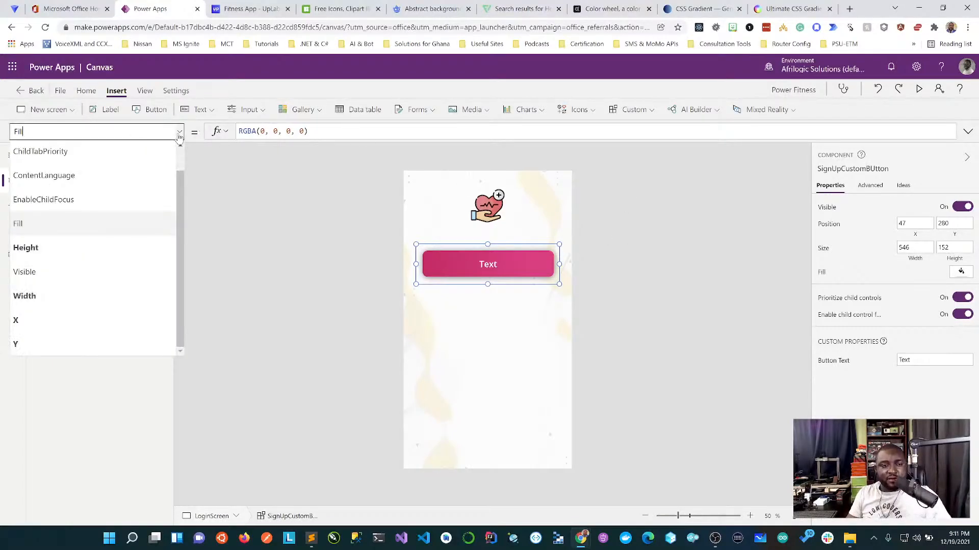
pyautogui.scroll(1, 117, 273)
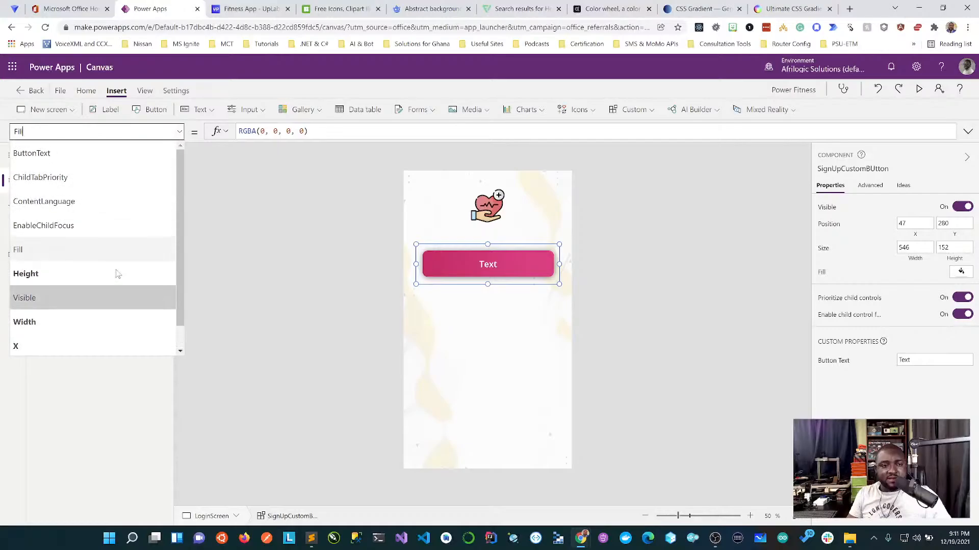
pyautogui.click(118, 153)
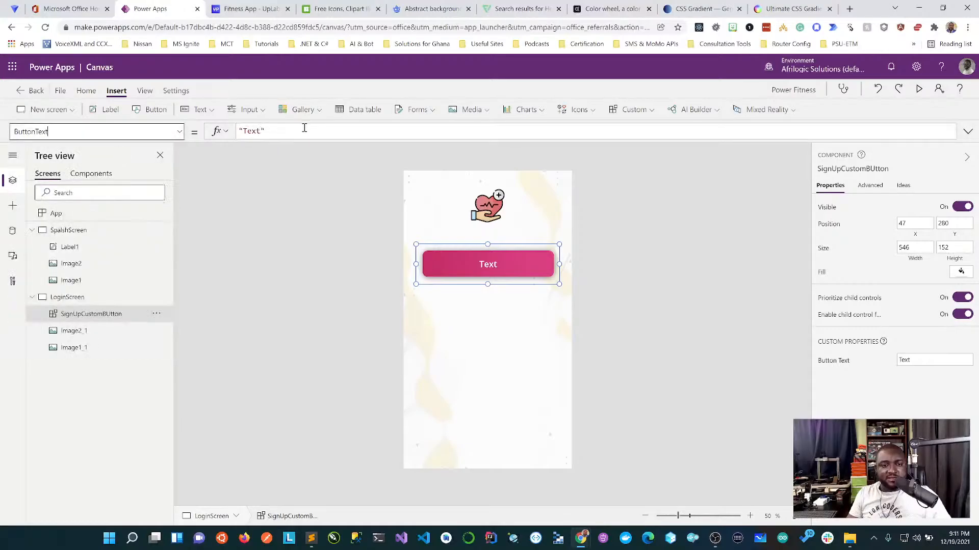
pyautogui.doubleClick(247, 131)
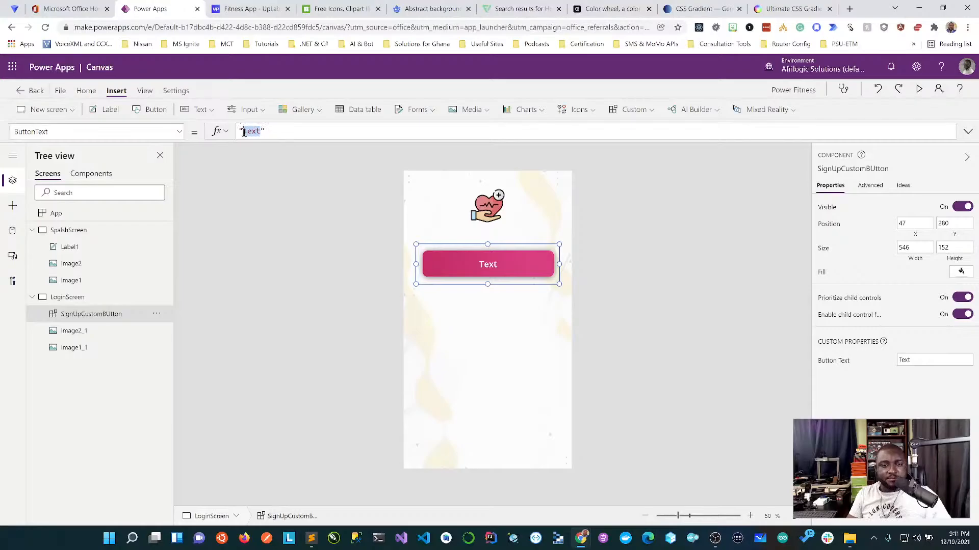
pyautogui.write('Sign')
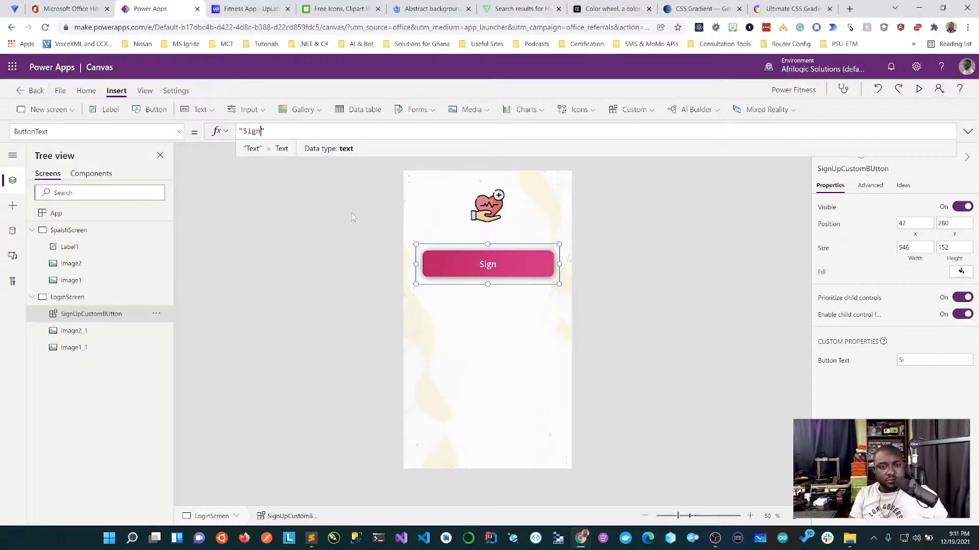
pyautogui.write(' up')
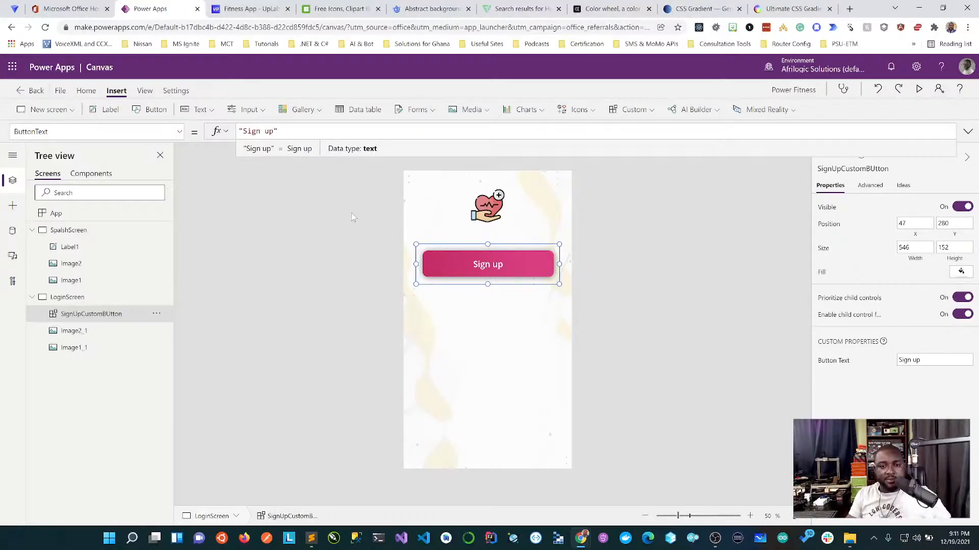
pyautogui.click(349, 301)
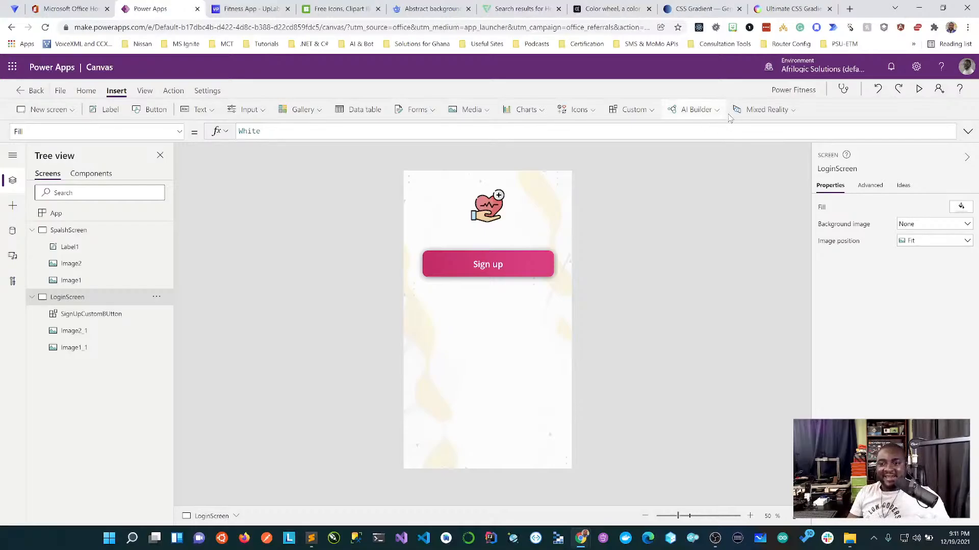
# Insert a second CustomButton on LoginScreen and move the heart image below the Sign up button, to X 318, Y 504
pyautogui.click(652, 112)
pyautogui.click(651, 133)
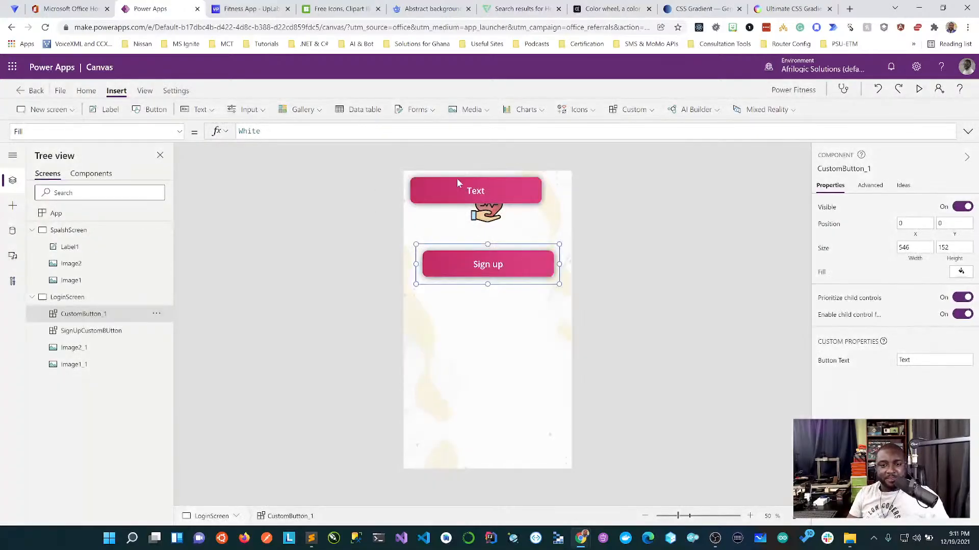
pyautogui.moveTo(497, 217); pyautogui.dragTo(516, 304)
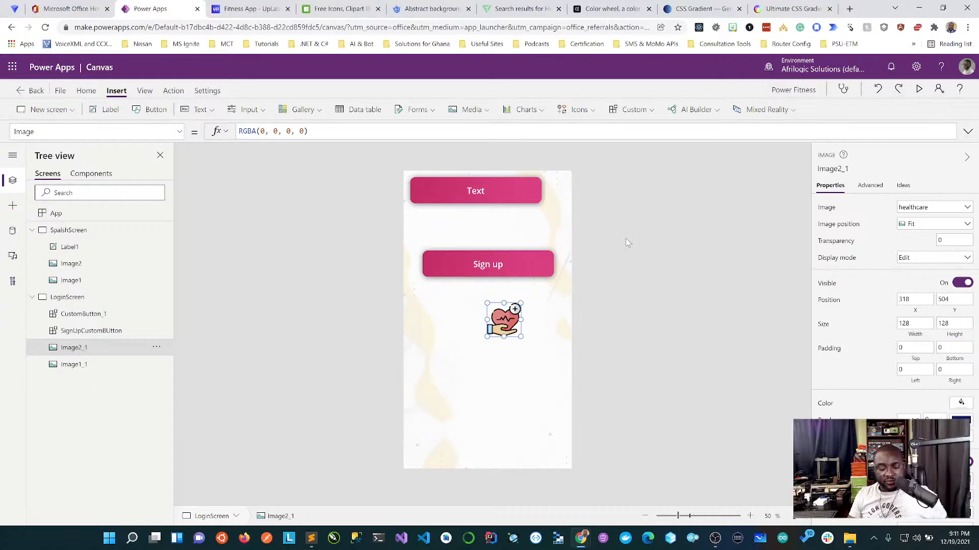
# Delete the CustomButton_1 instance labelled "Text" from LoginScreen
pyautogui.click(506, 191)
pyautogui.click(679, 217)
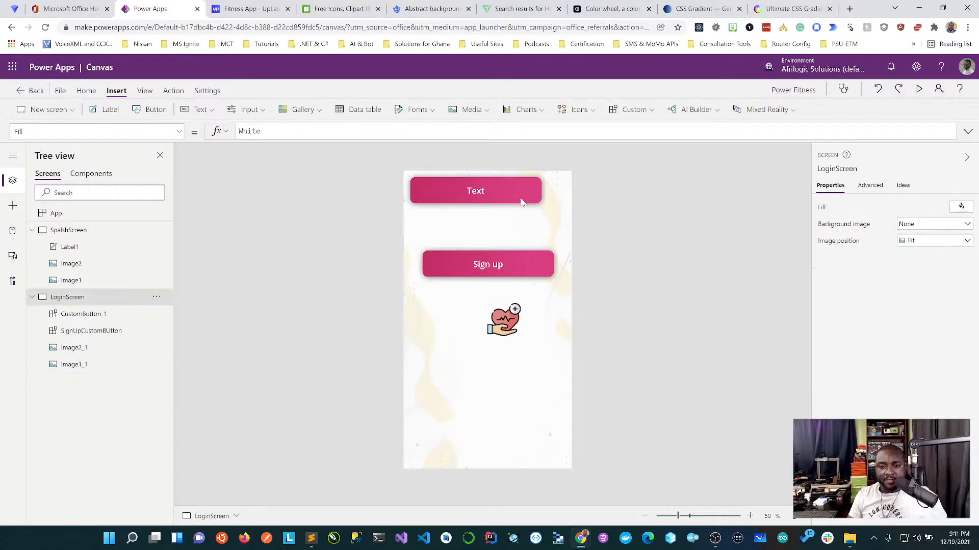
pyautogui.click(520, 198)
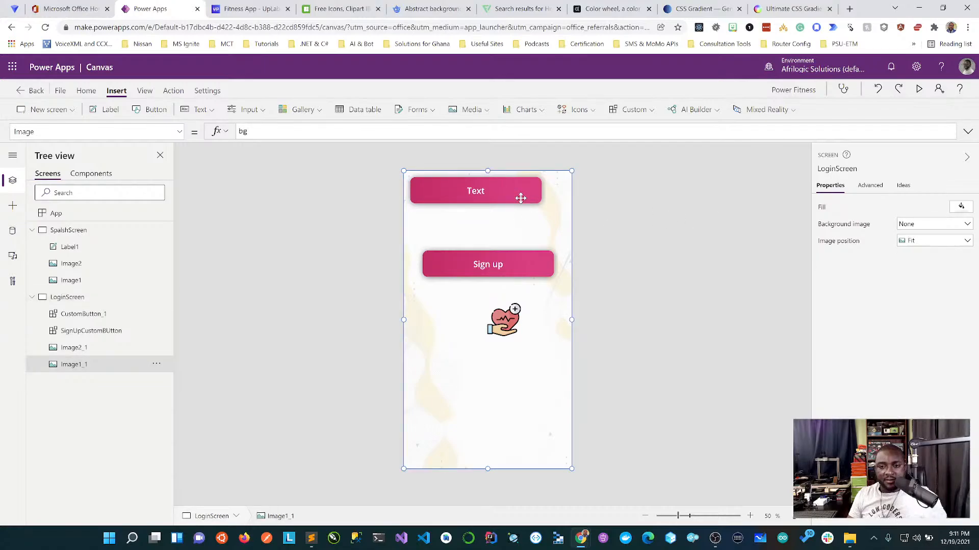
pyautogui.click(93, 315)
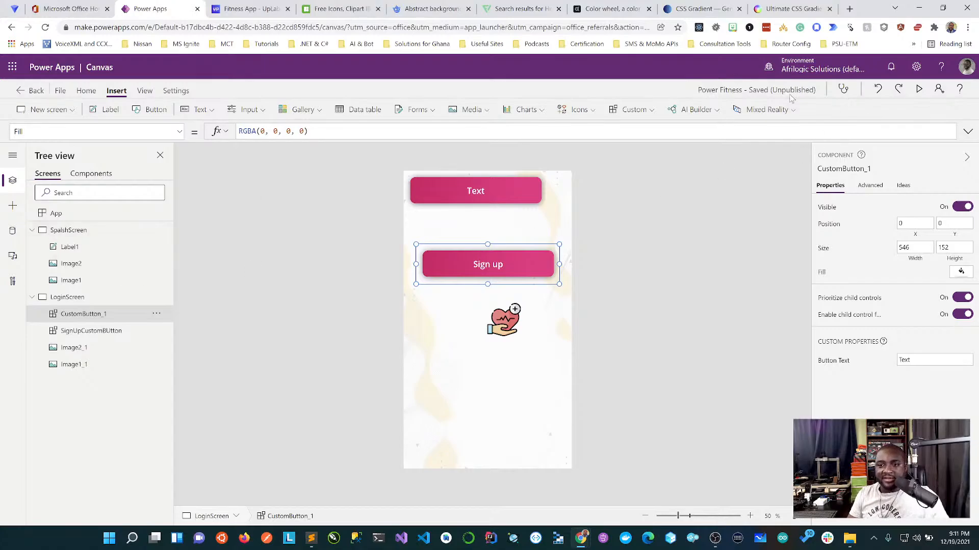
pyautogui.click(507, 192)
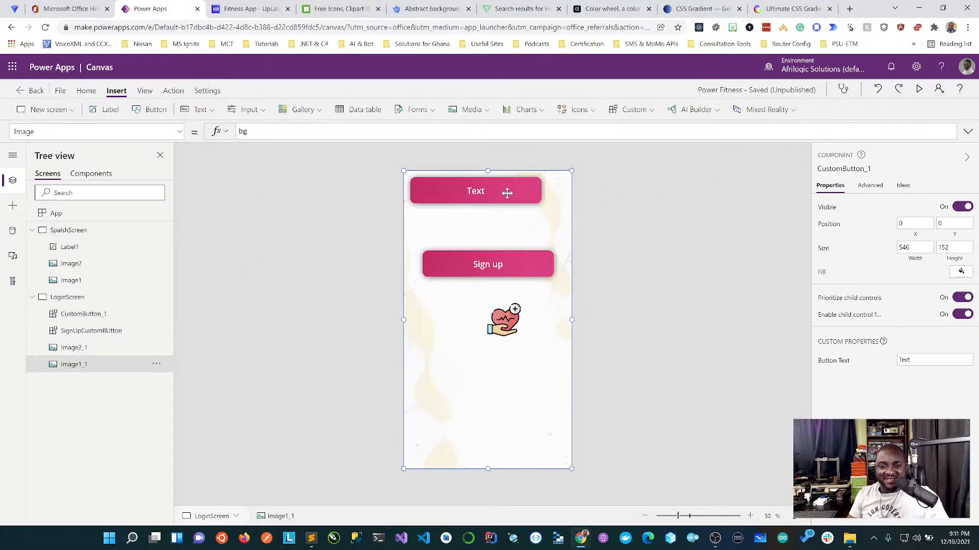
pyautogui.click(75, 352)
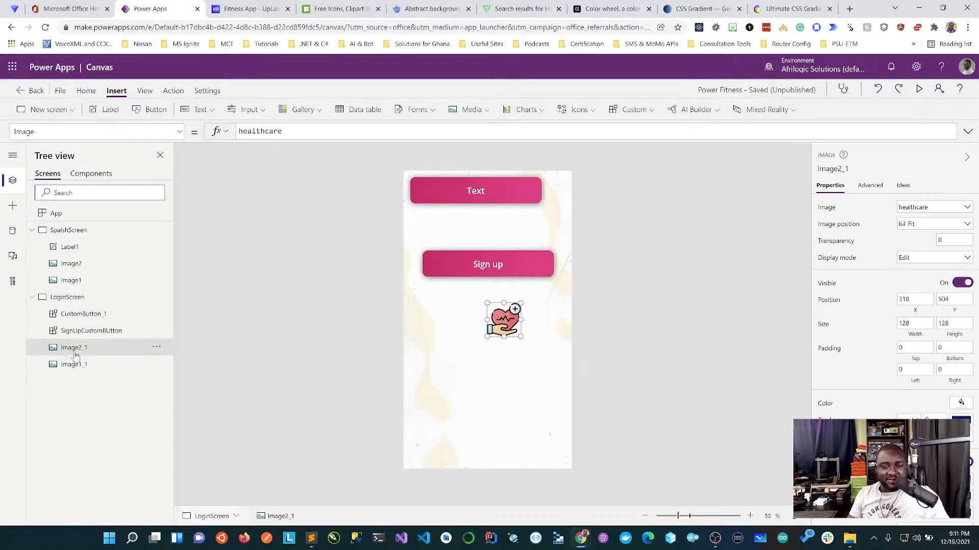
pyautogui.click(100, 316)
pyautogui.click(93, 336)
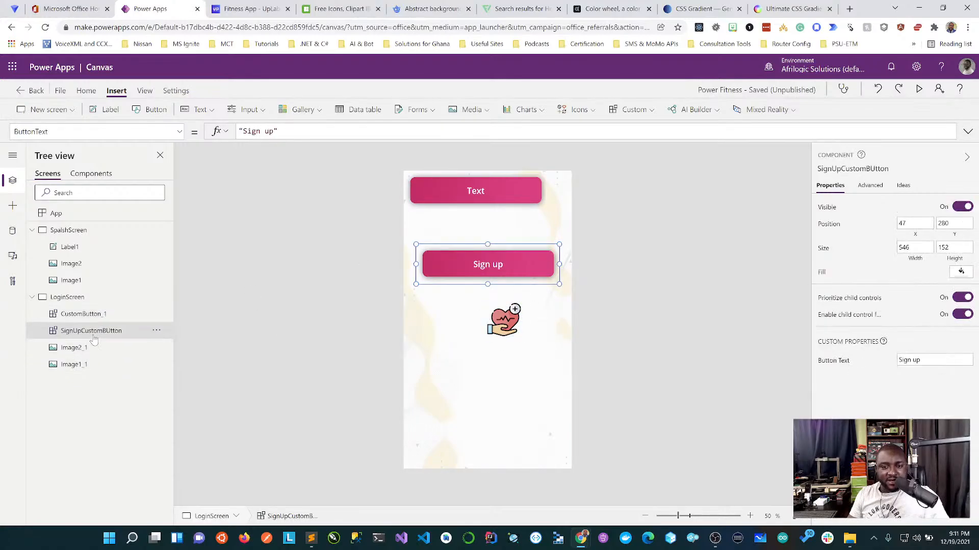
pyautogui.click(87, 314)
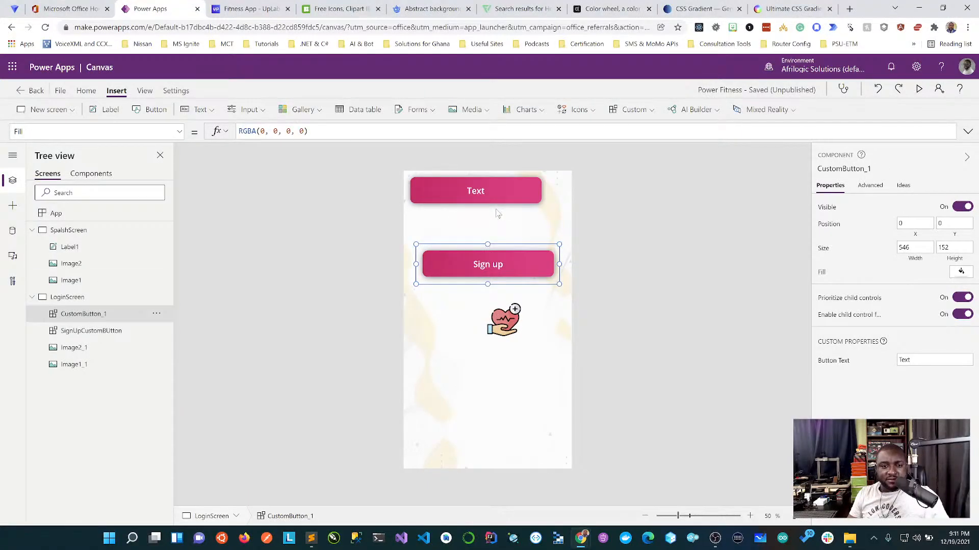
pyautogui.rightClick(97, 314)
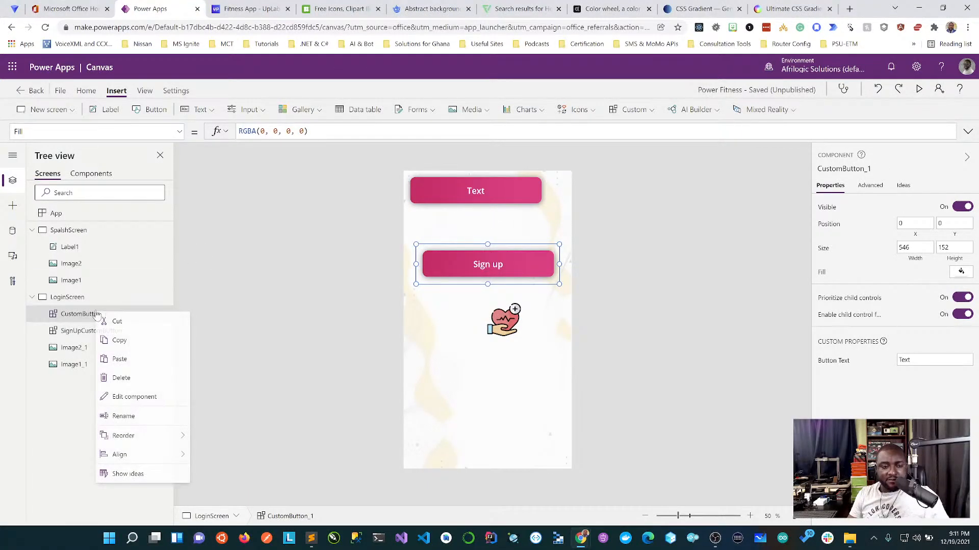
pyautogui.click(136, 383)
# Move the heart image on LoginScreen back above the Sign up button, centred near the screen's upper edge
pyautogui.click(508, 325)
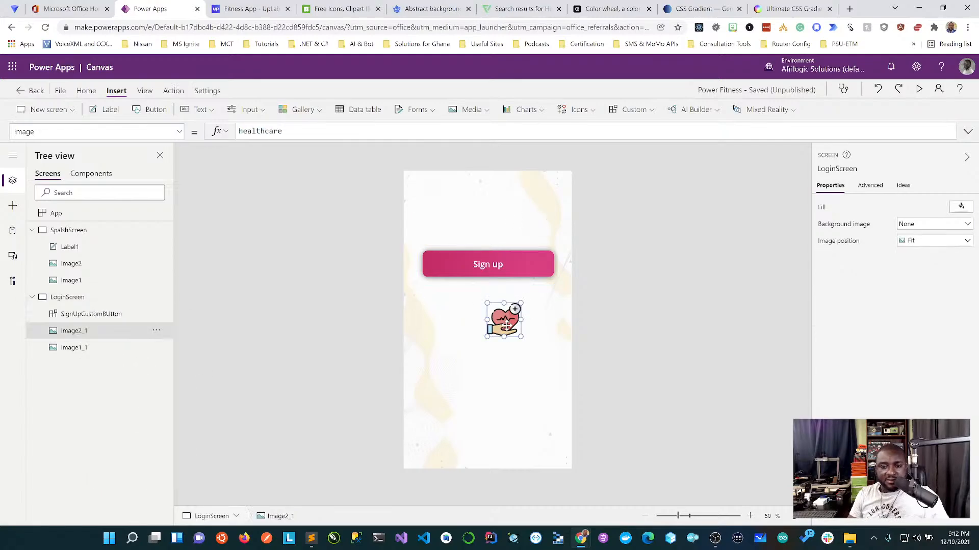
pyautogui.moveTo(507, 326); pyautogui.dragTo(490, 208)
pyautogui.click(702, 220)
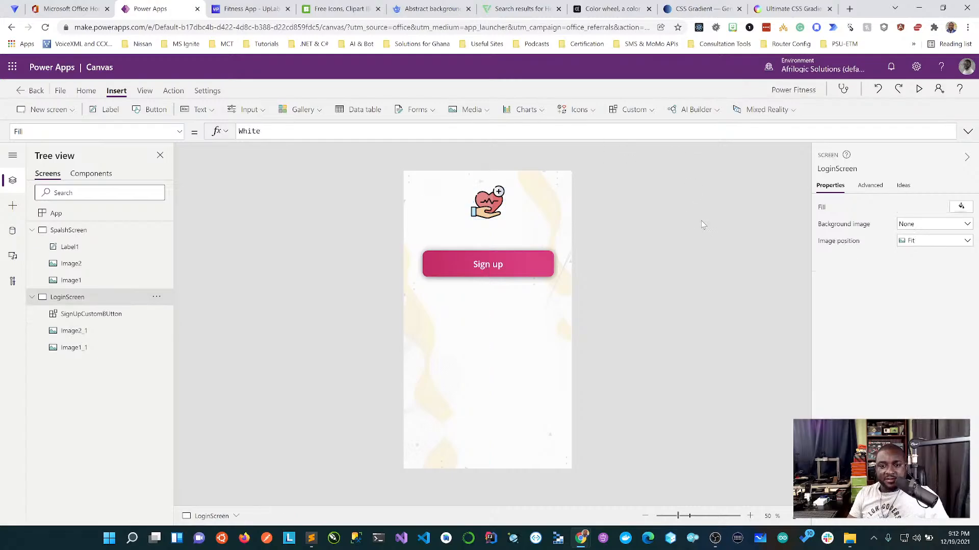
# Insert another CustomButton component on LoginScreen and place it directly below the Sign up button at X 47, Y 432
pyautogui.click(648, 113)
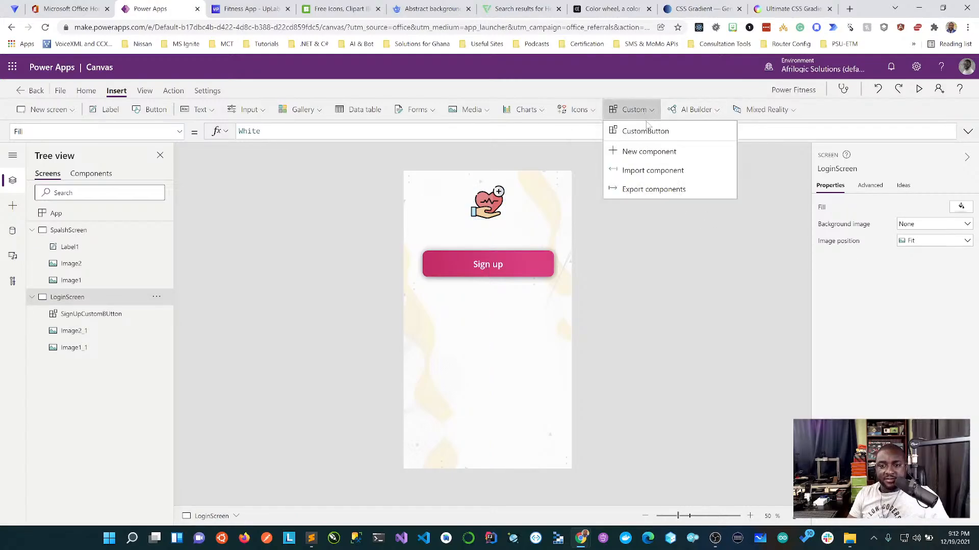
pyautogui.click(650, 132)
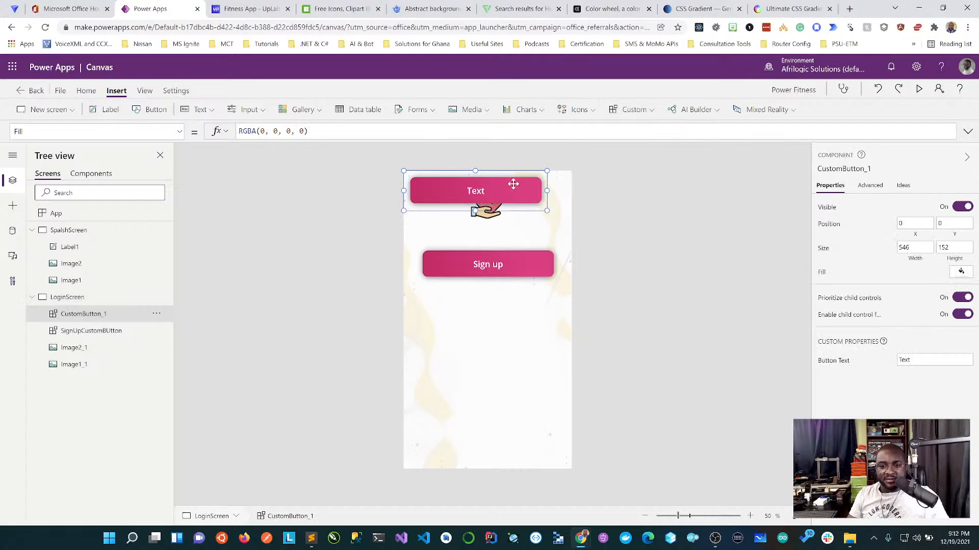
pyautogui.moveTo(509, 207); pyautogui.dragTo(526, 297)
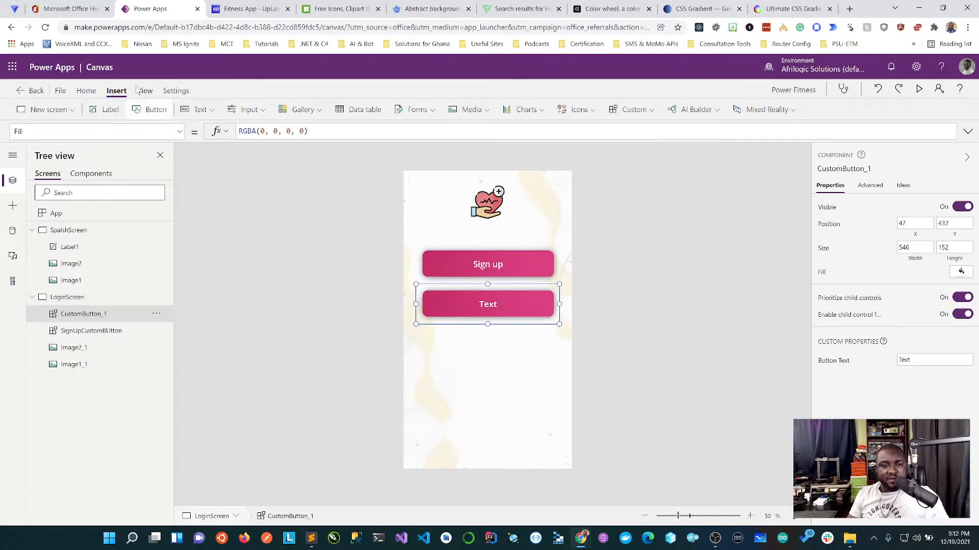
# Set the ButtonText property of the newly inserted CustomButton to "Sign In"
pyautogui.click(179, 131)
pyautogui.click(75, 153)
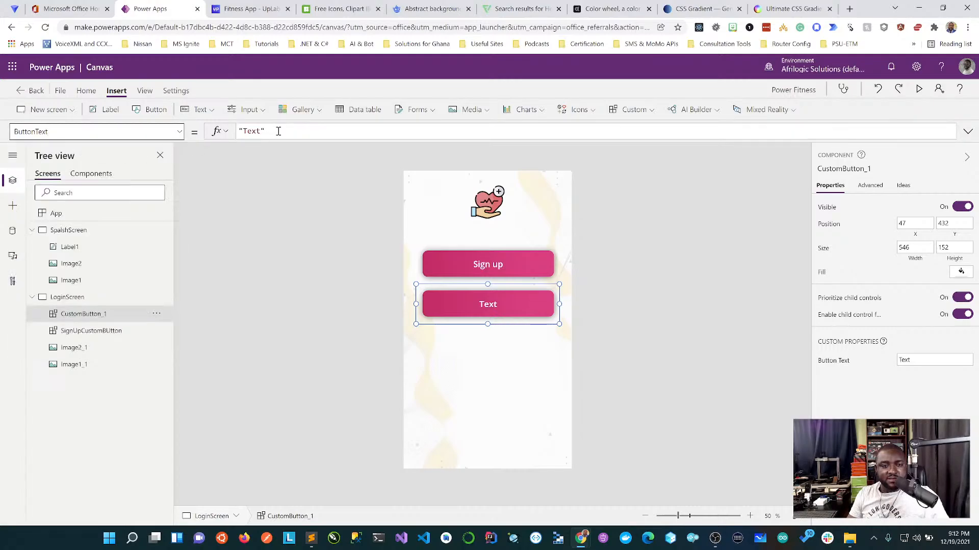
pyautogui.press('BackSpace')
pyautogui.press('BackSpace')
pyautogui.press('BackSpace')
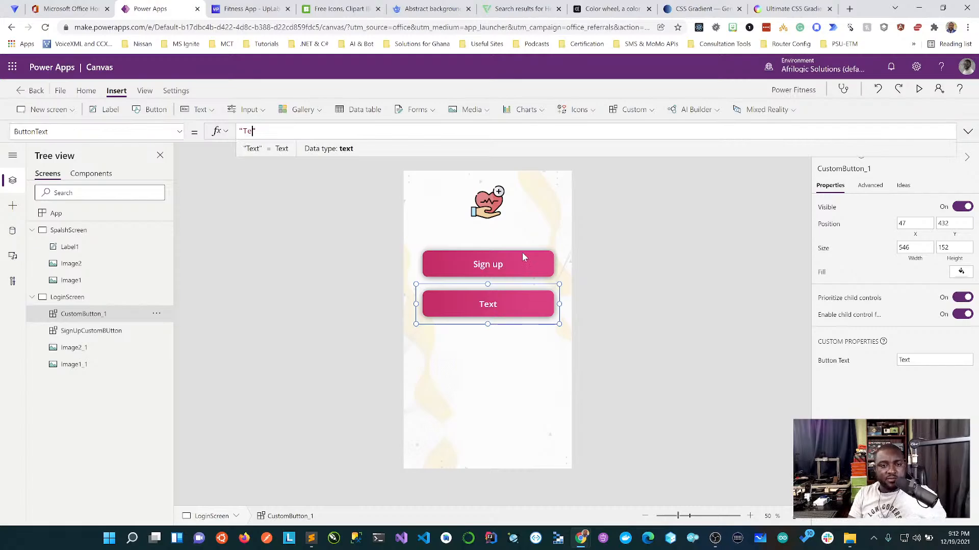
pyautogui.press('BackSpace')
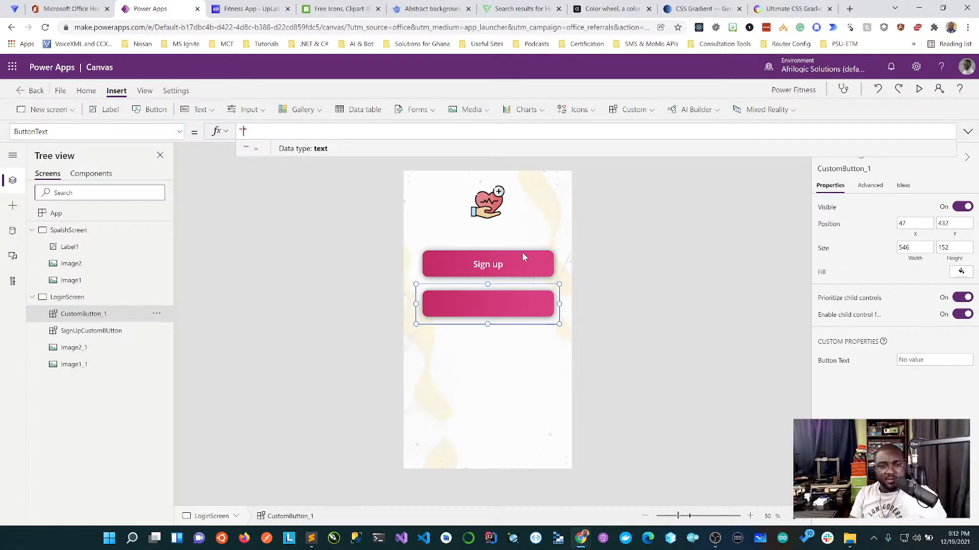
pyautogui.write('Sign')
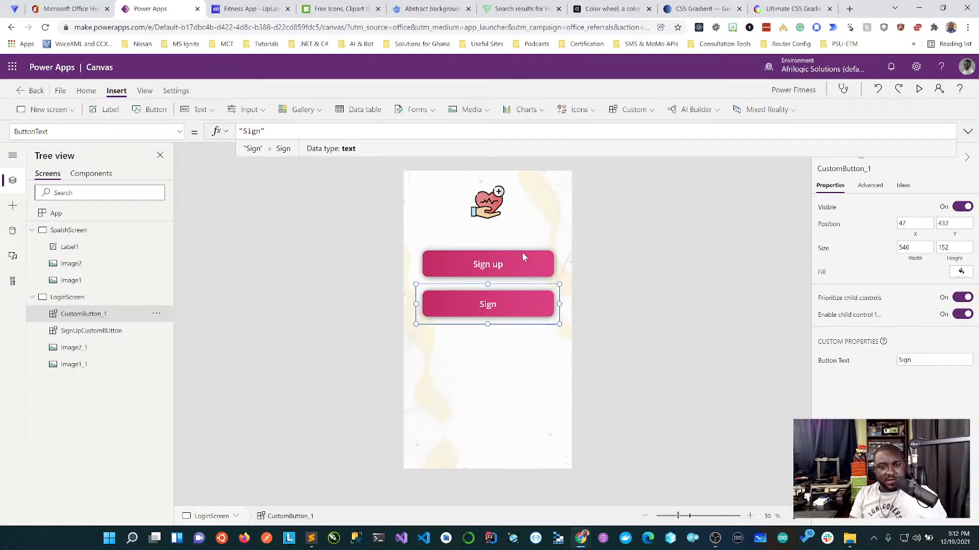
pyautogui.write(' In')
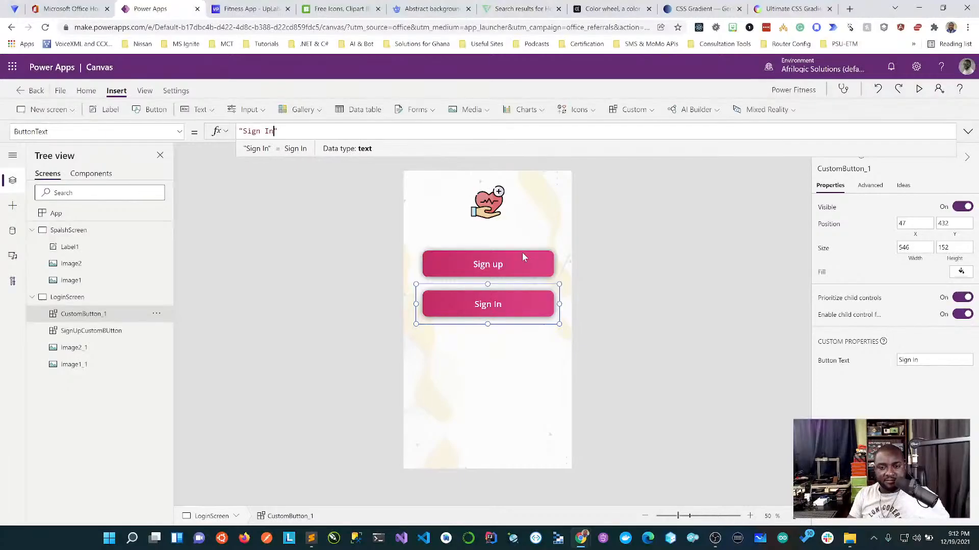
pyautogui.click(295, 256)
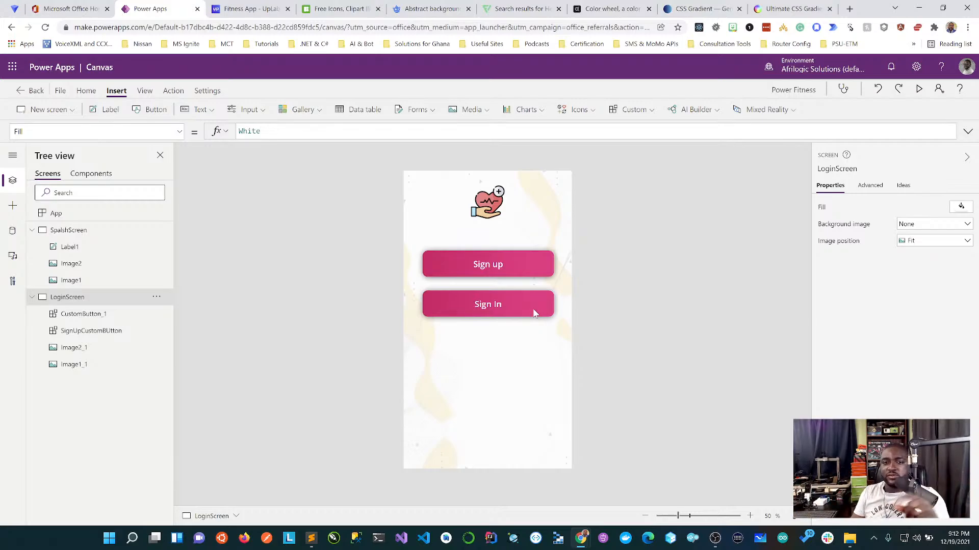
# Examine the HtmlText formula of HtmlText1_1 in the CustomButton component for styling values that could become properties
pyautogui.click(95, 174)
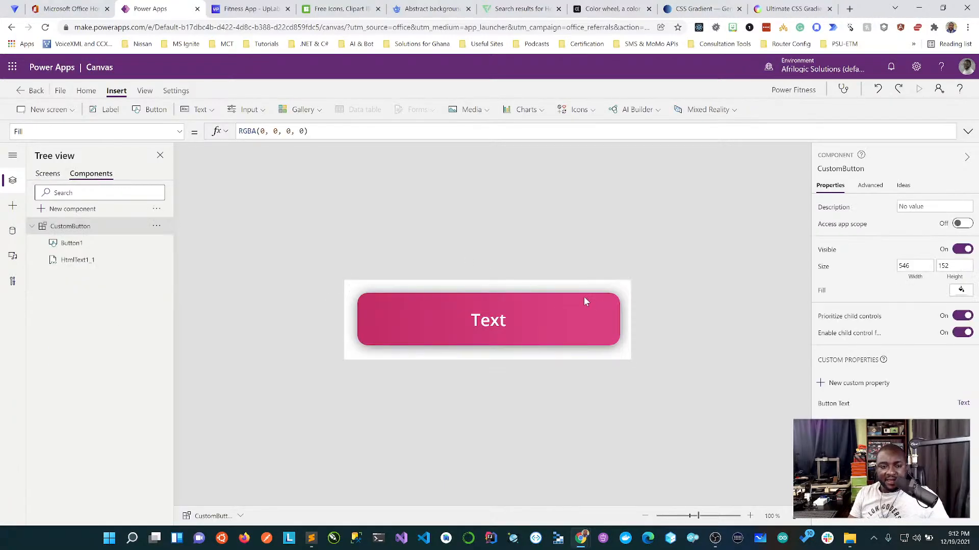
pyautogui.click(79, 260)
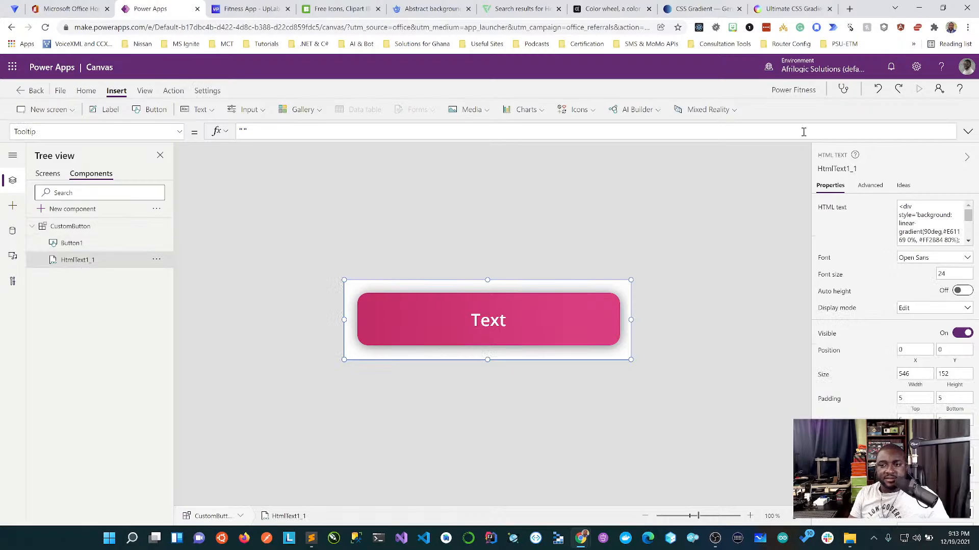
pyautogui.click(967, 132)
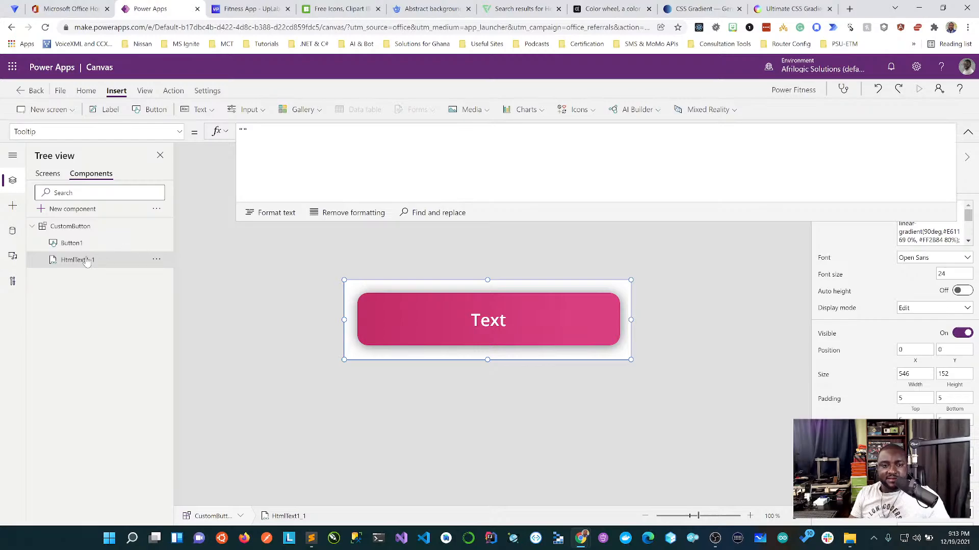
pyautogui.click(180, 132)
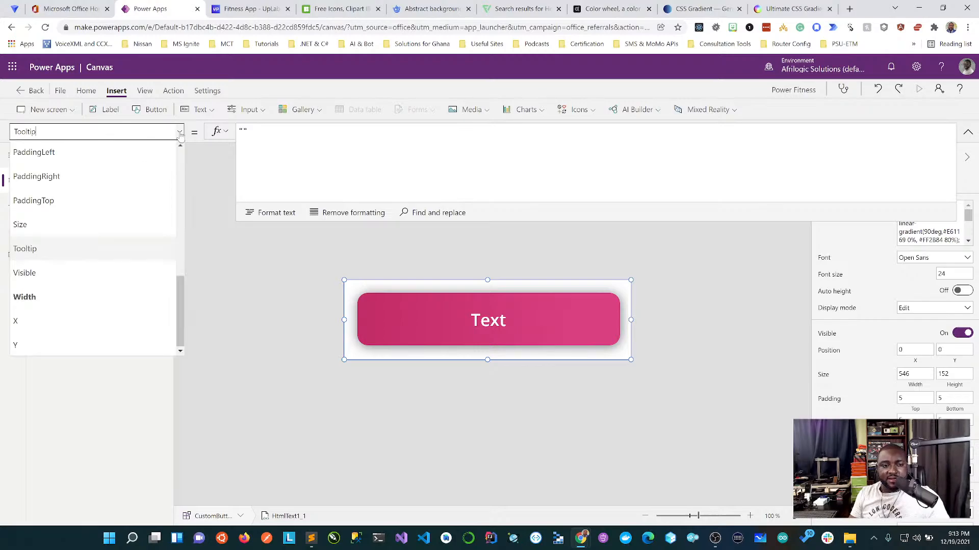
pyautogui.scroll(15, 71, 265)
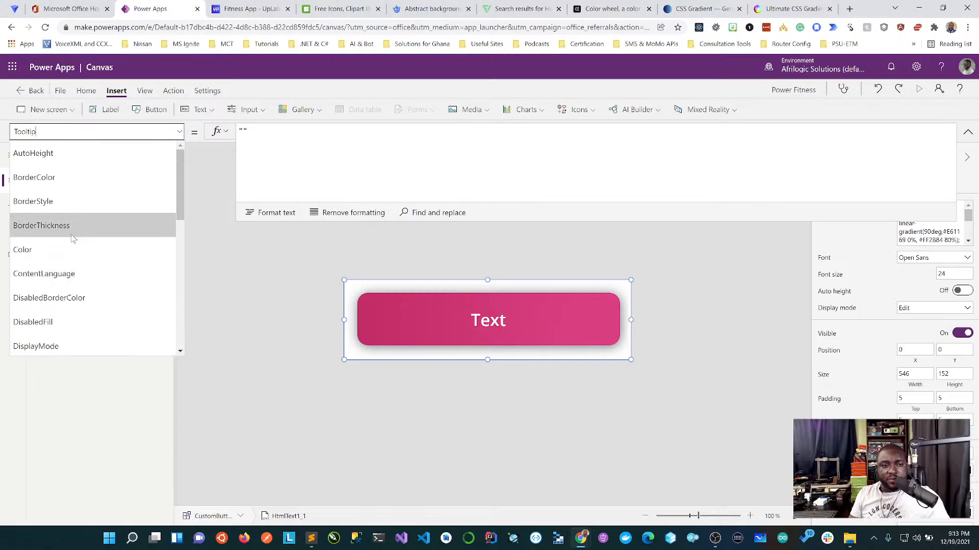
pyautogui.scroll(-2, 76, 300)
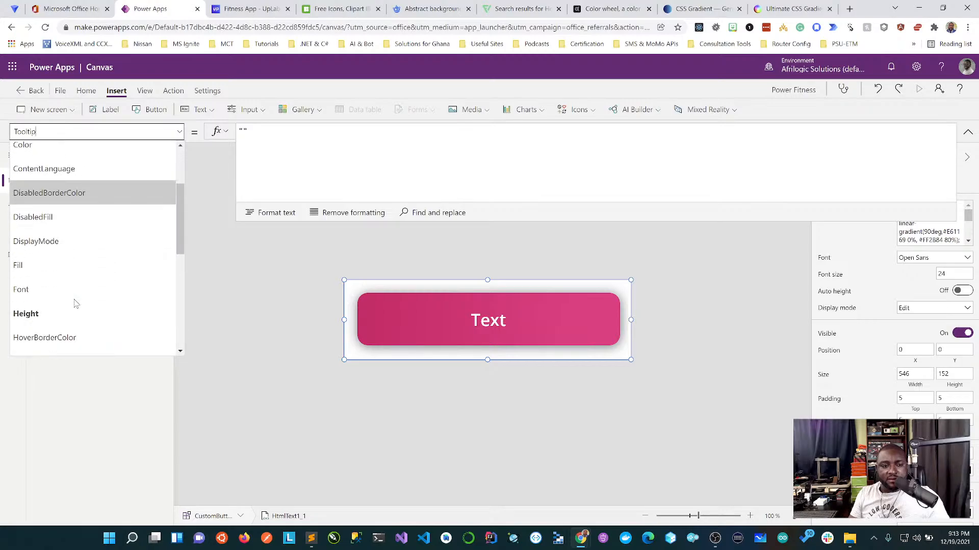
pyautogui.scroll(-2, 75, 300)
pyautogui.scroll(-2, 75, 298)
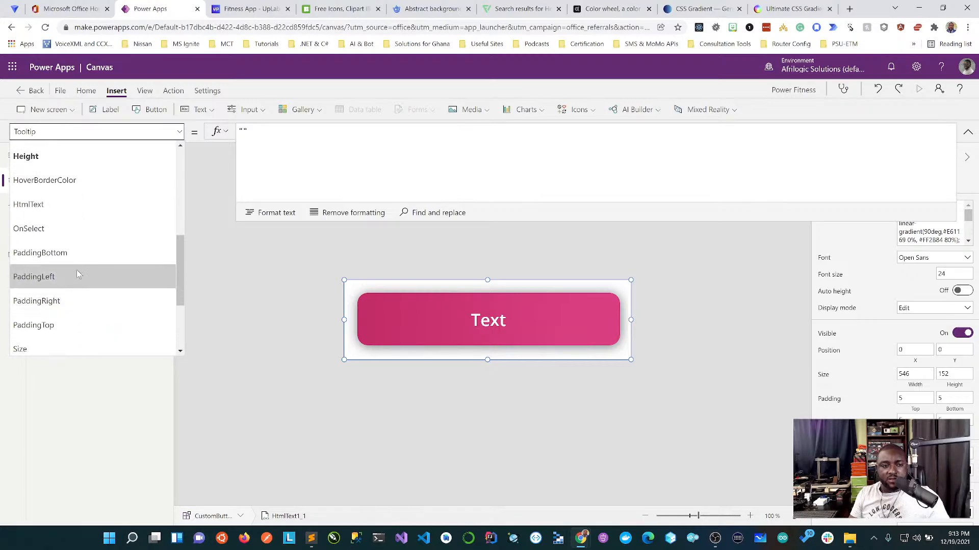
pyautogui.click(81, 206)
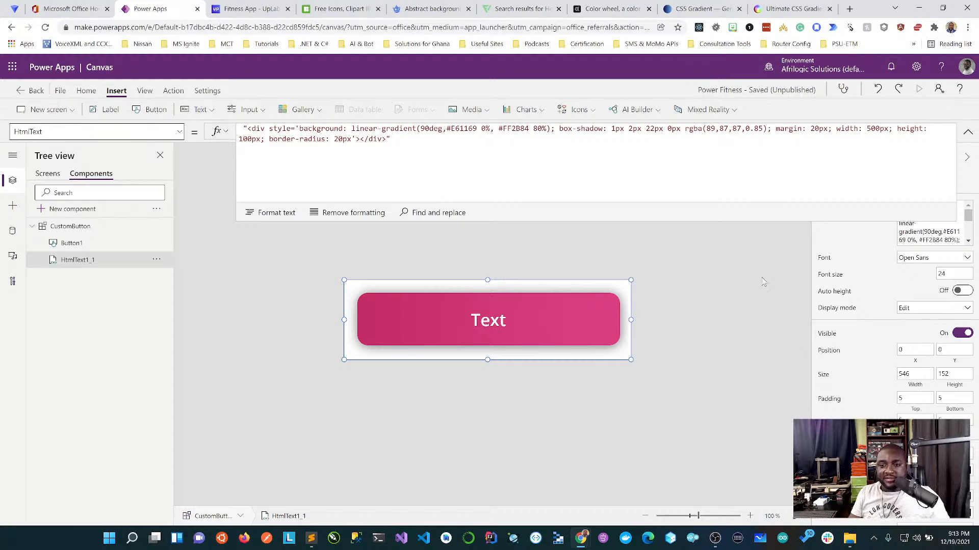
pyautogui.click(743, 286)
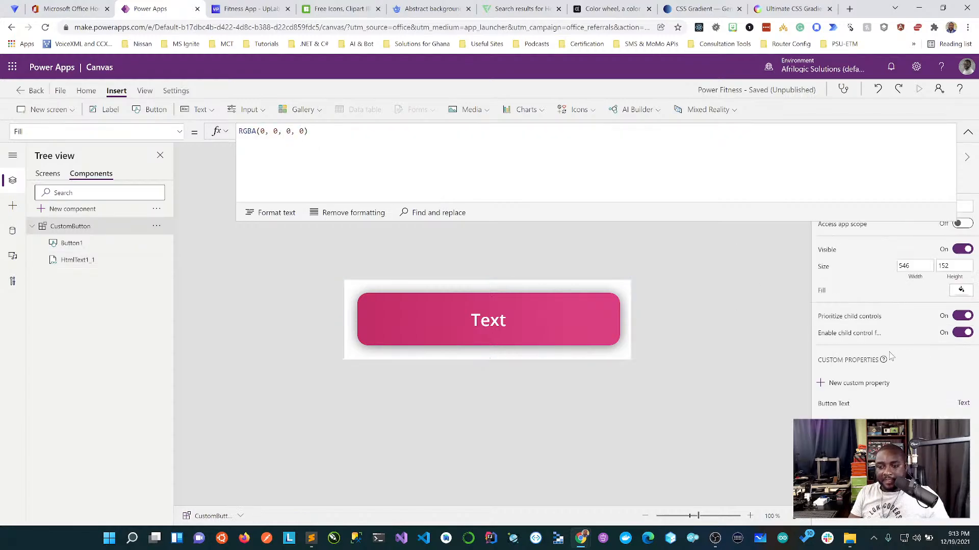
pyautogui.click(968, 132)
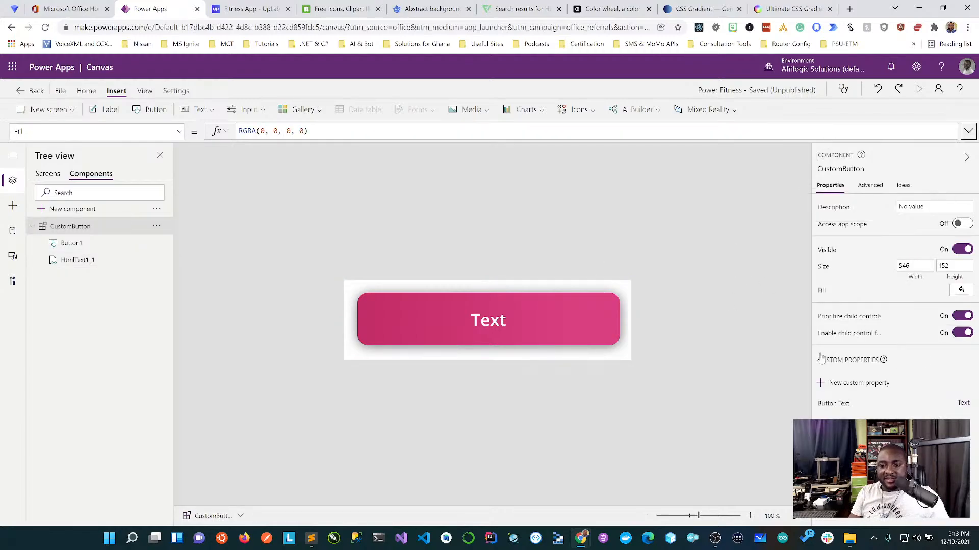
# Create a custom input property on the CustomButton component with display name "Radius Angle", name RadiusAngle and data type Text
pyautogui.click(820, 383)
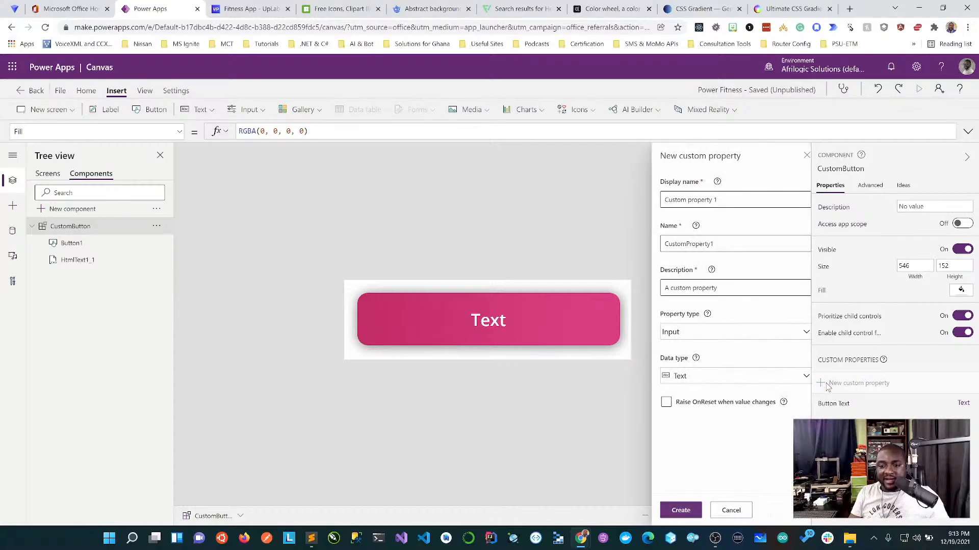
pyautogui.moveTo(727, 197); pyautogui.dragTo(618, 199)
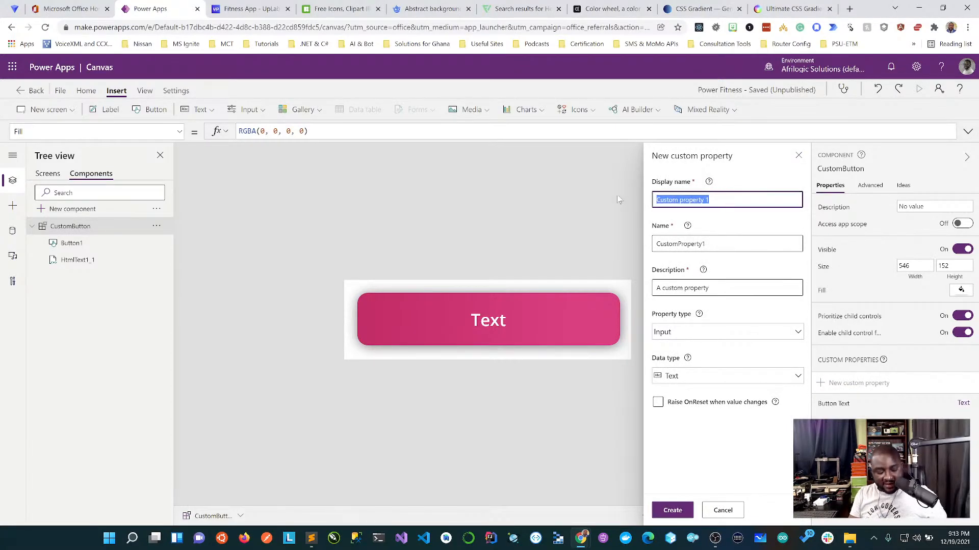
pyautogui.write('Radius Angle')
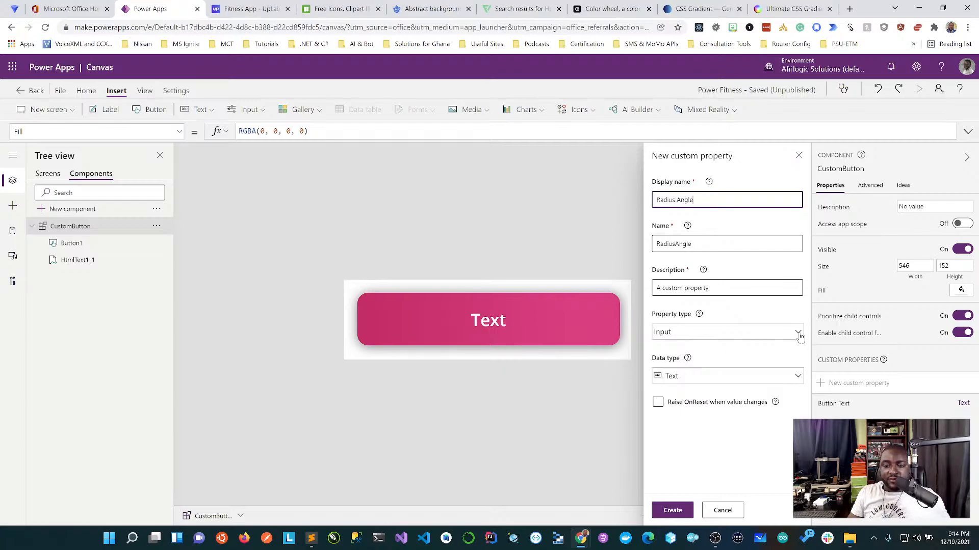
pyautogui.click(799, 376)
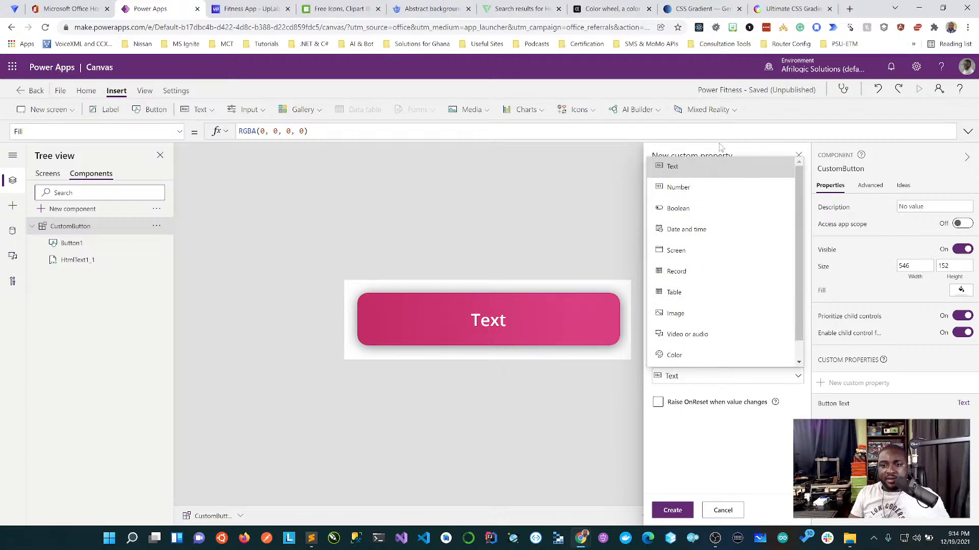
pyautogui.click(705, 170)
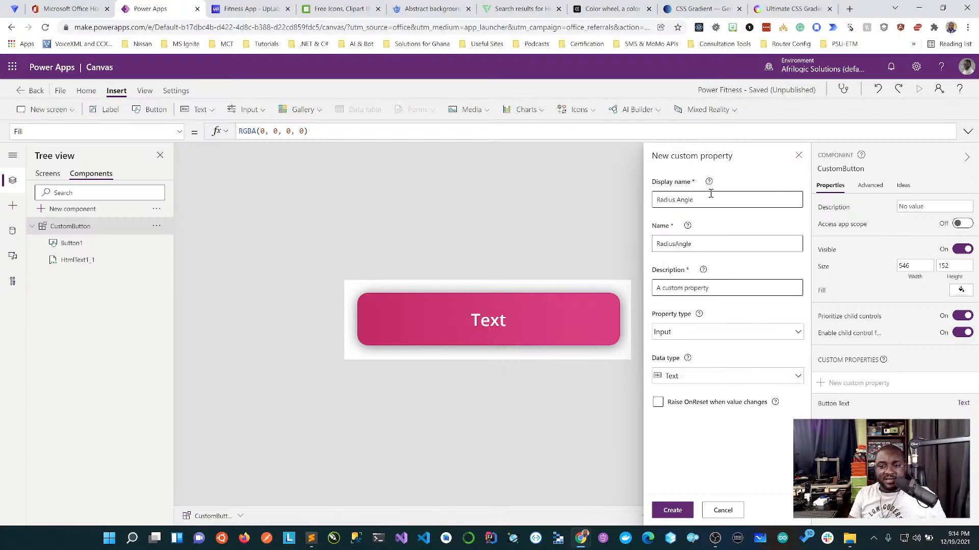
pyautogui.click(668, 511)
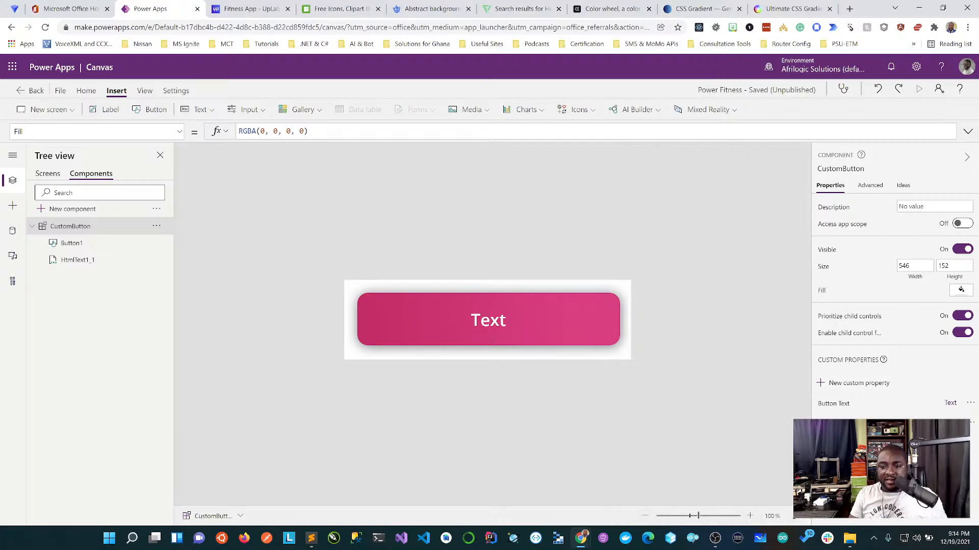
# Create a custom input property named StartColor with data type Color on the CustomButton component
pyautogui.click(822, 386)
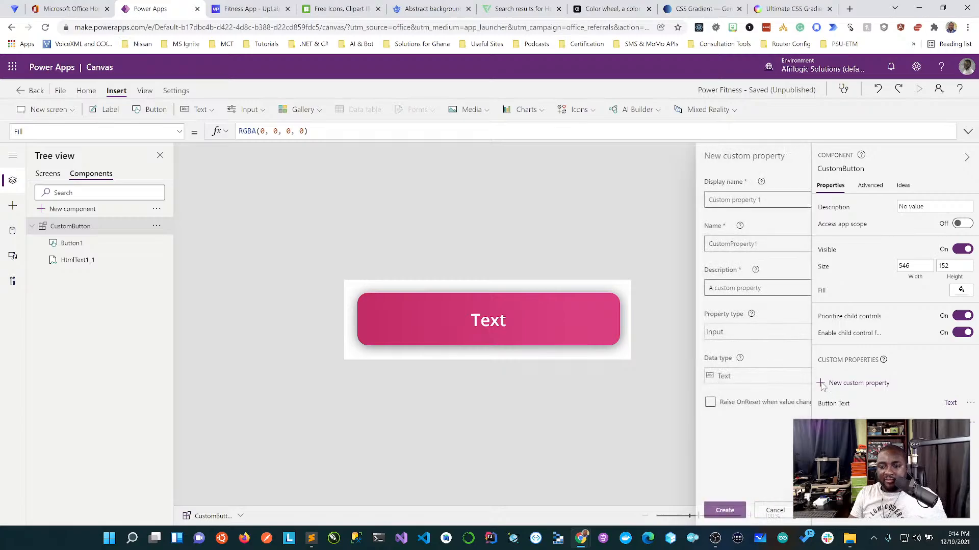
pyautogui.moveTo(729, 200); pyautogui.dragTo(631, 202)
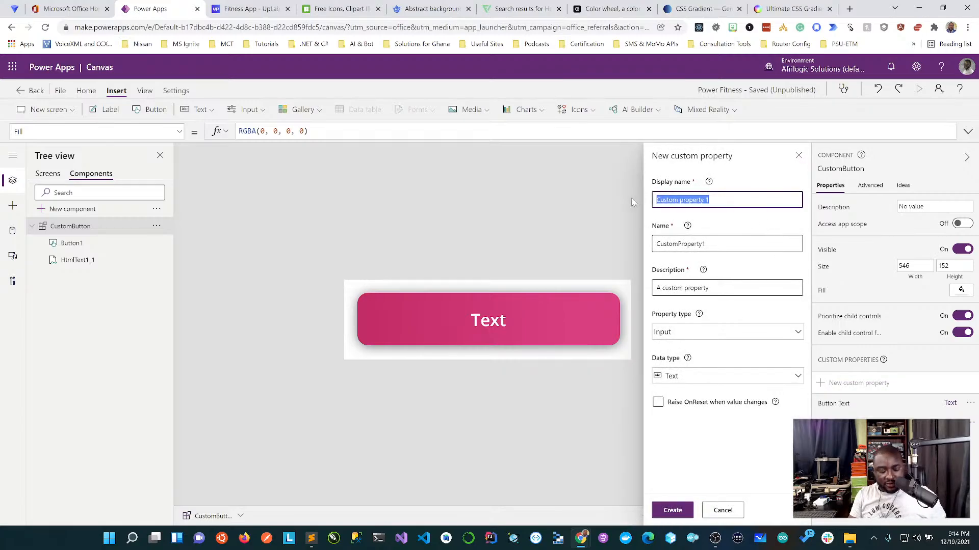
pyautogui.write('Start')
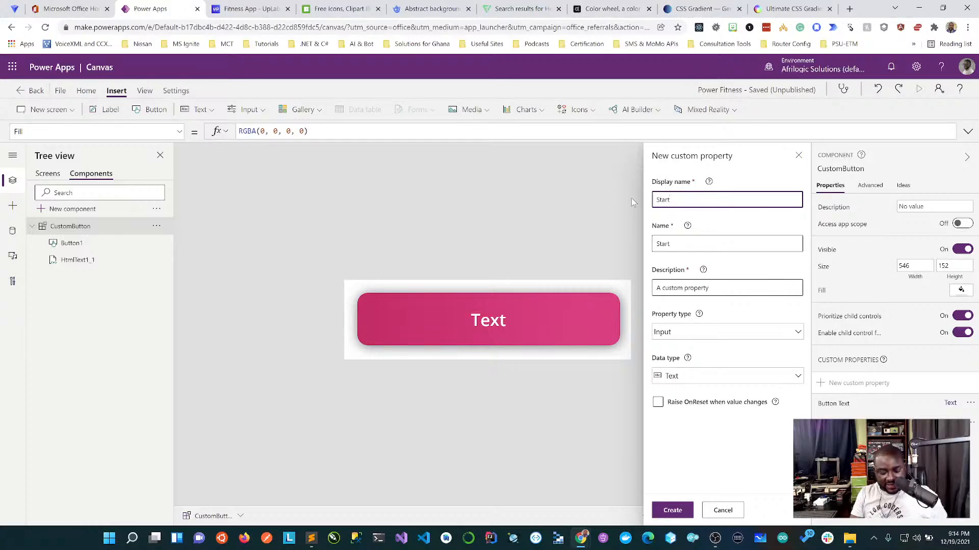
pyautogui.write('Color')
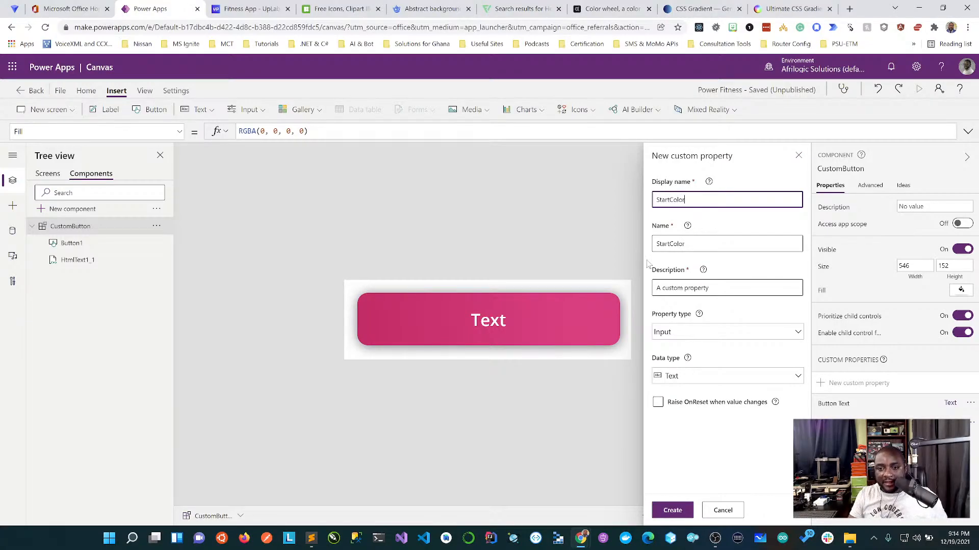
pyautogui.click(770, 334)
pyautogui.click(769, 333)
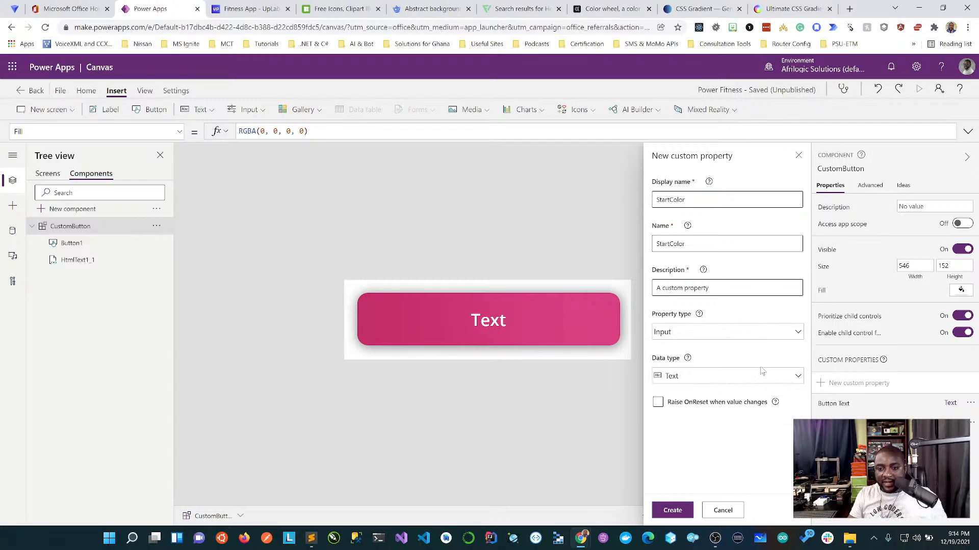
pyautogui.click(758, 380)
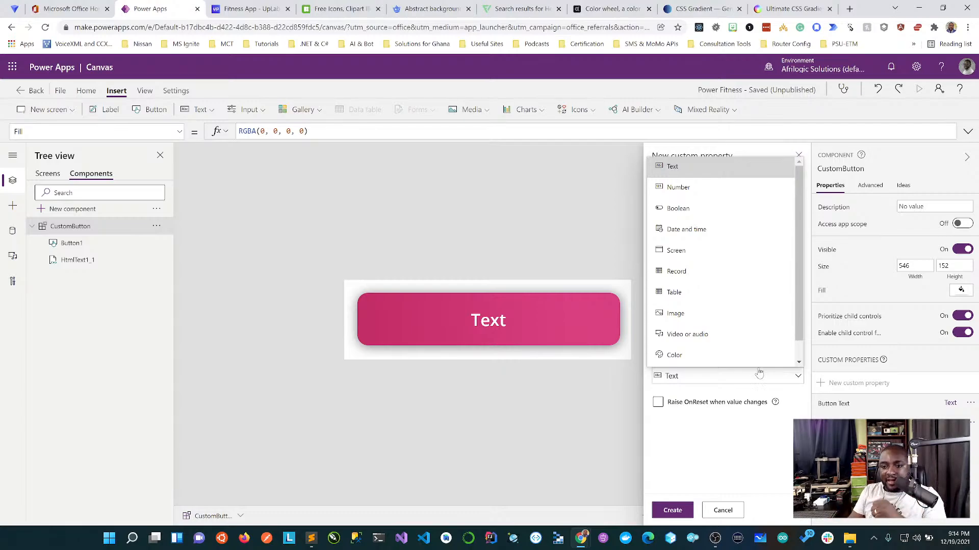
pyautogui.click(755, 356)
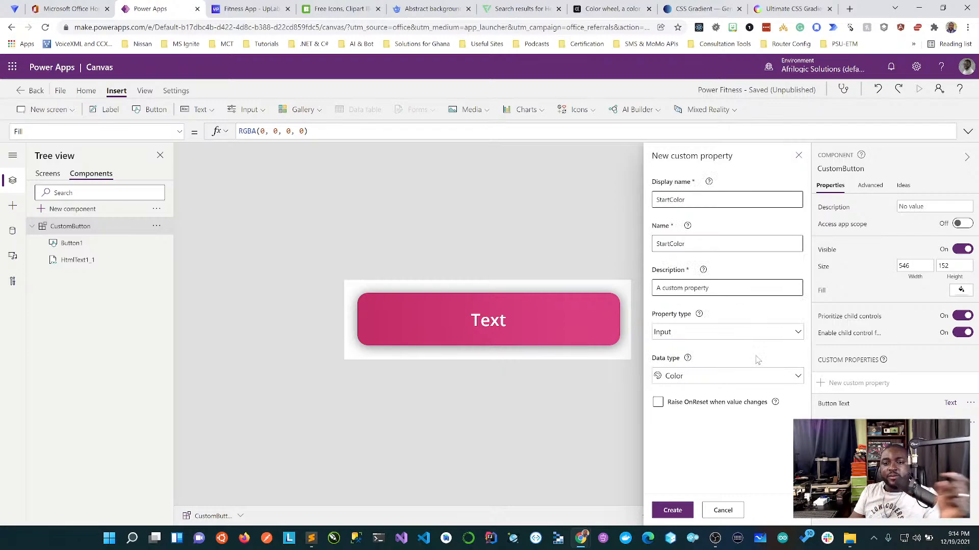
pyautogui.click(670, 511)
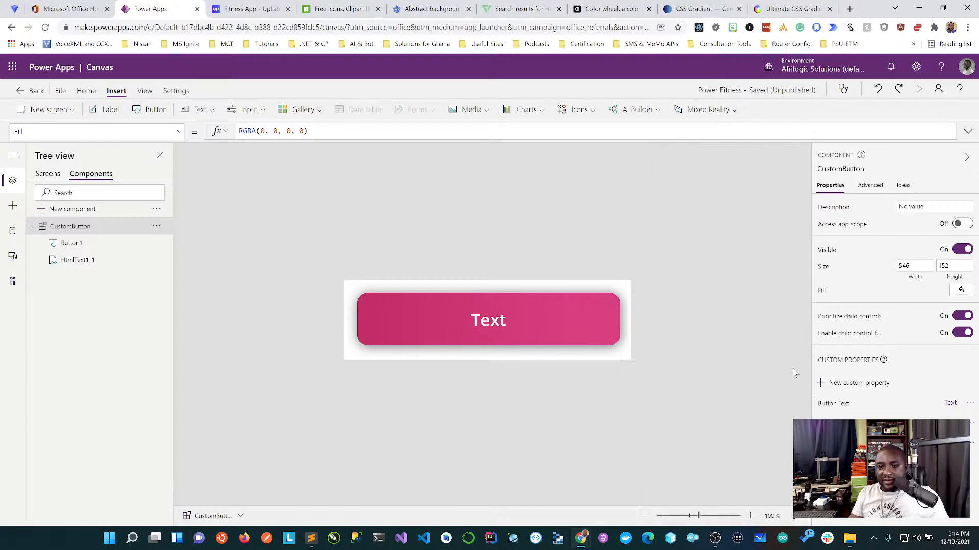
# Create a custom input property named EndColor with data type Color on the CustomButton component
pyautogui.click(821, 384)
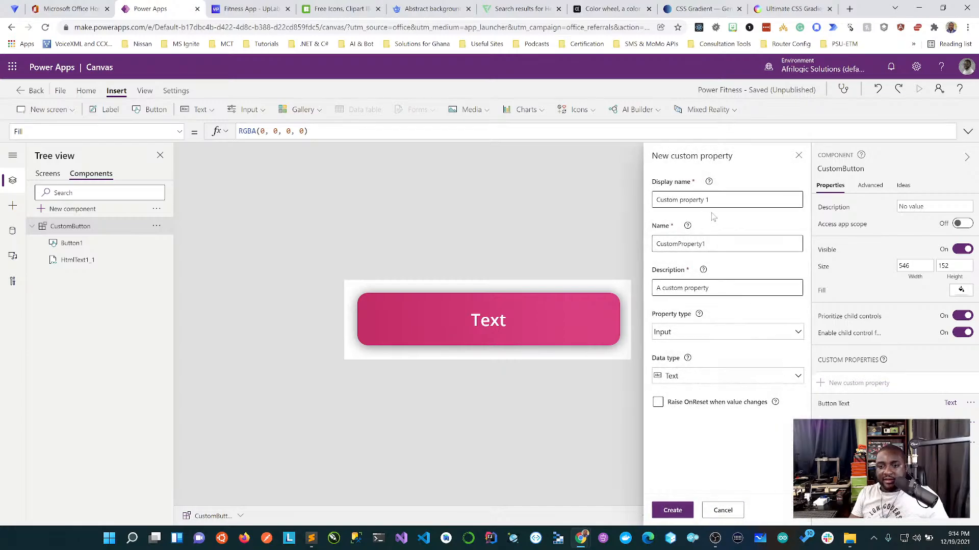
pyautogui.write('End')
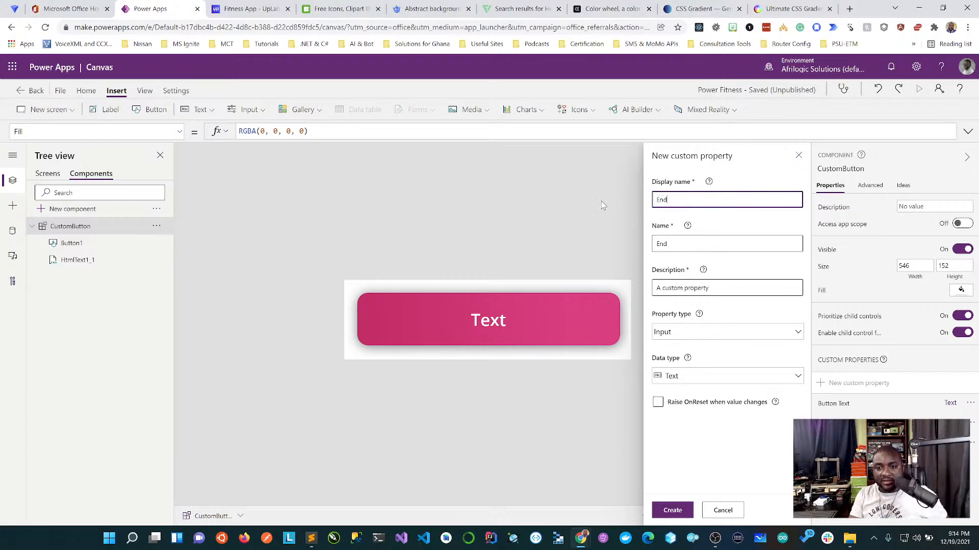
pyautogui.write('Color')
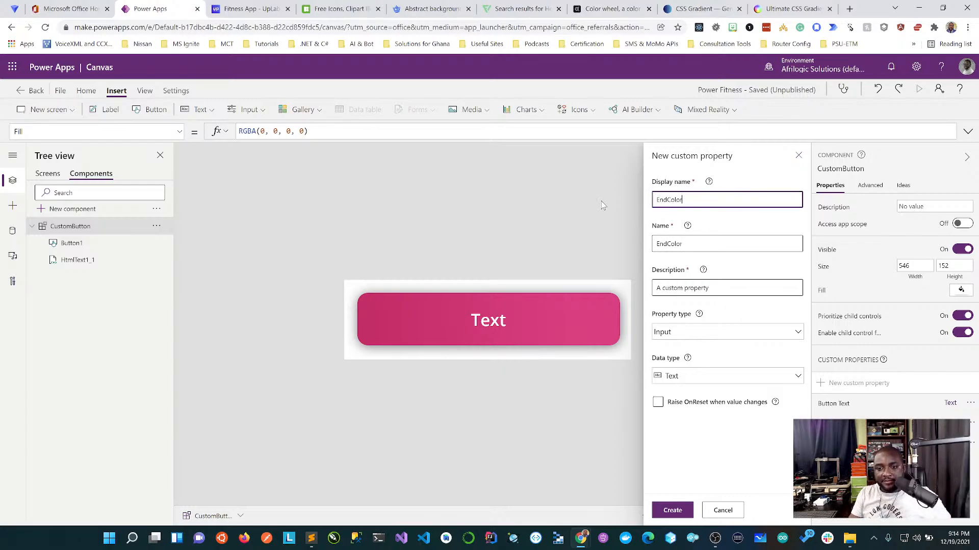
pyautogui.click(726, 376)
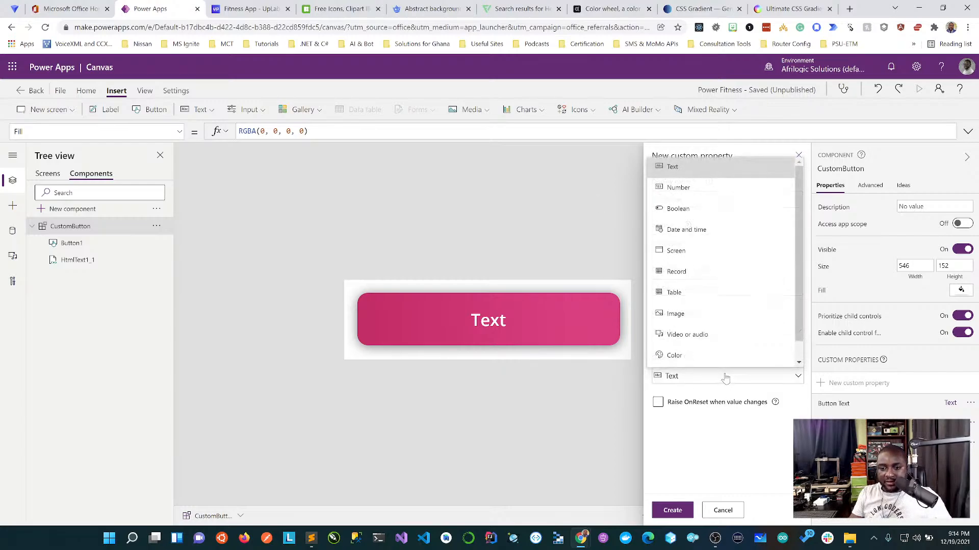
pyautogui.click(705, 357)
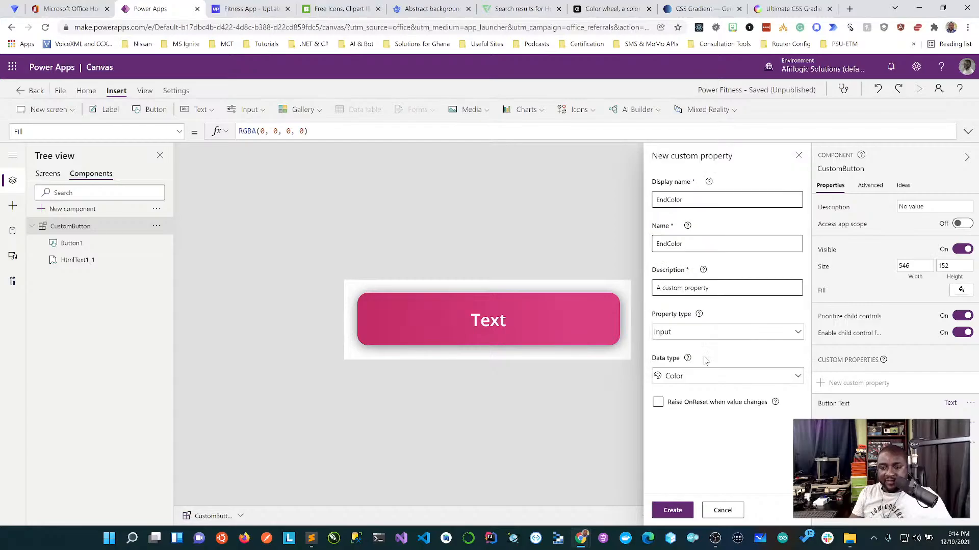
pyautogui.click(672, 511)
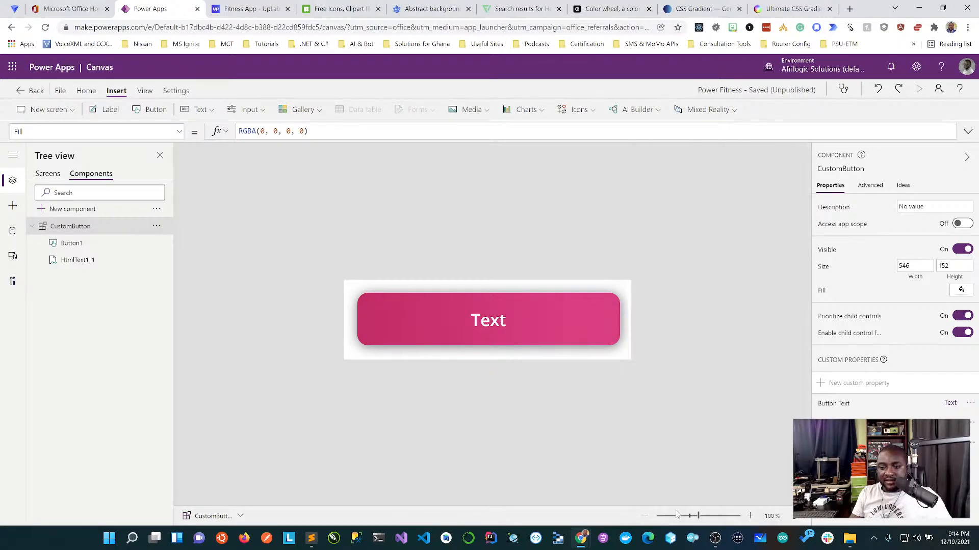
# Create a custom input property named StartOpacity on the CustomButton component
pyautogui.click(820, 388)
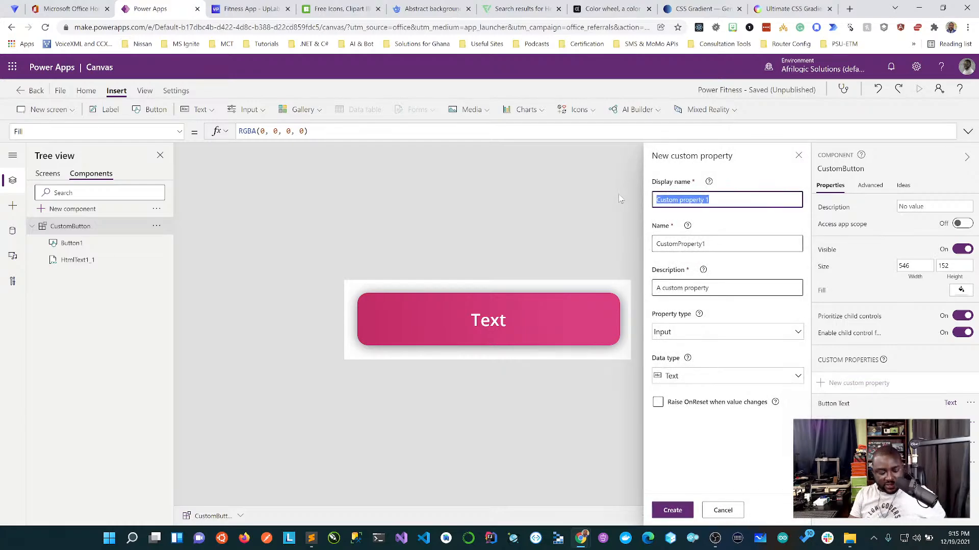
pyautogui.write('Start')
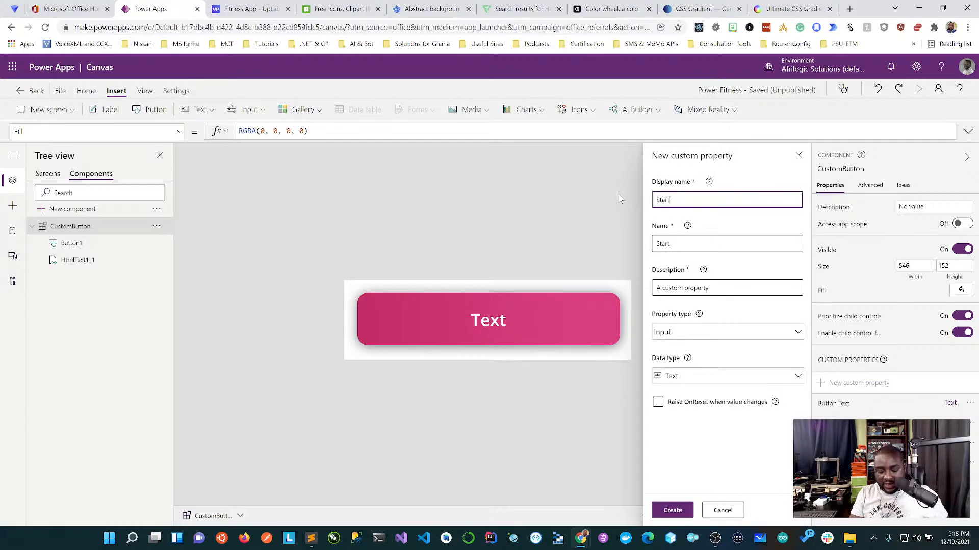
pyautogui.write('Opacity')
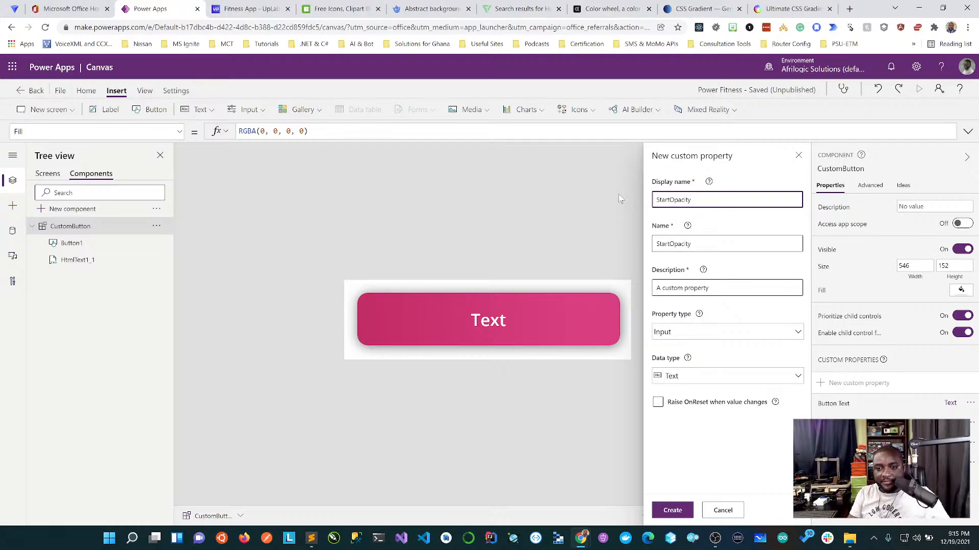
pyautogui.click(695, 377)
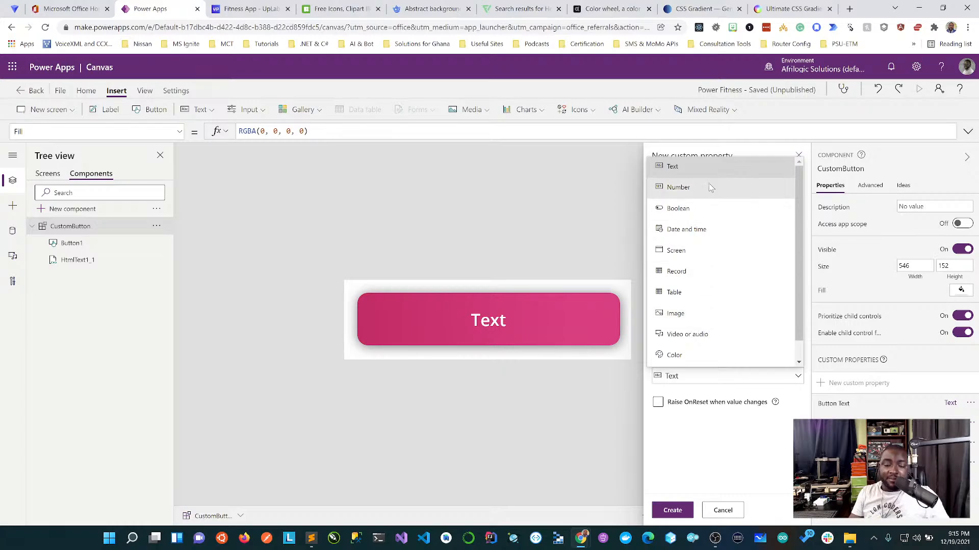
pyautogui.click(676, 512)
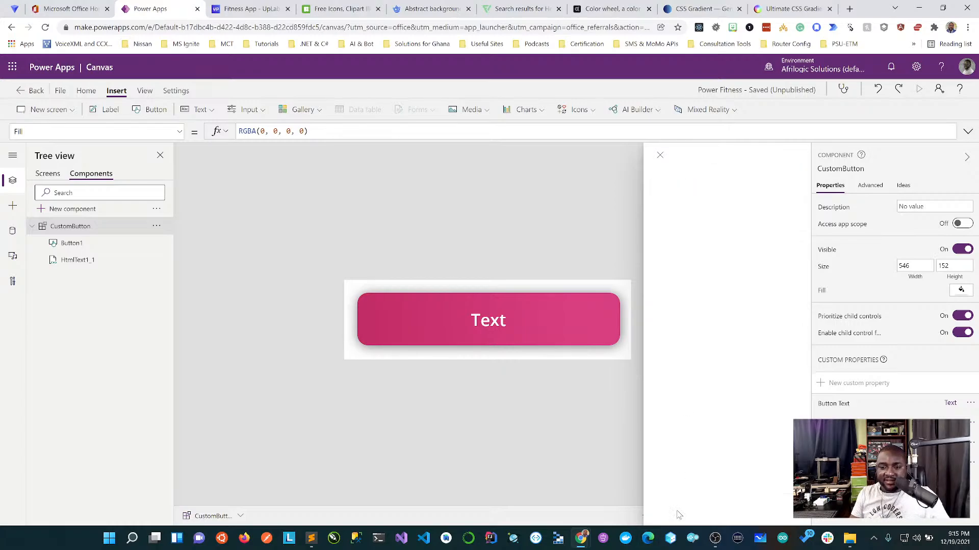
# Create a custom input property named EndOpacity with data type Text on the CustomButton component and save the app
pyautogui.click(843, 384)
pyautogui.moveTo(718, 197); pyautogui.dragTo(606, 198)
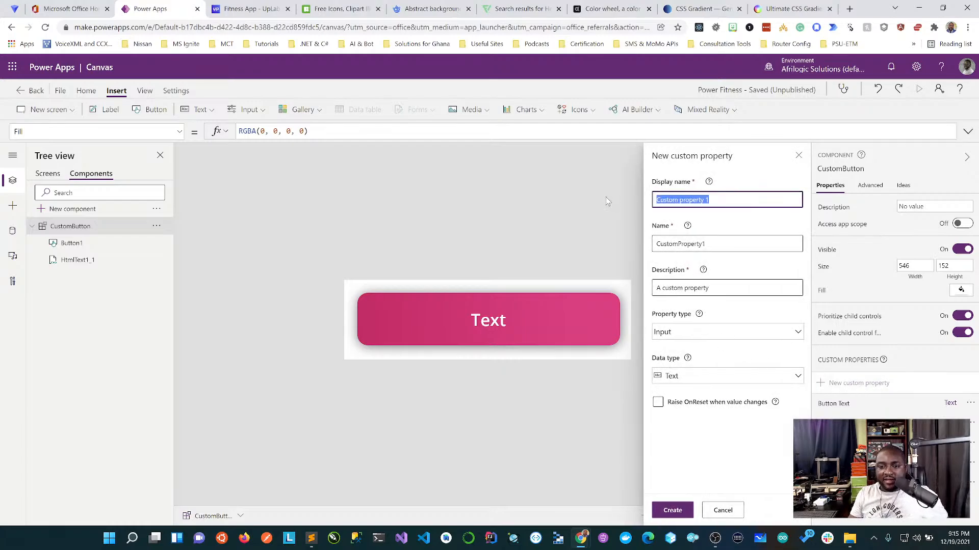
pyautogui.write('EndOpacity')
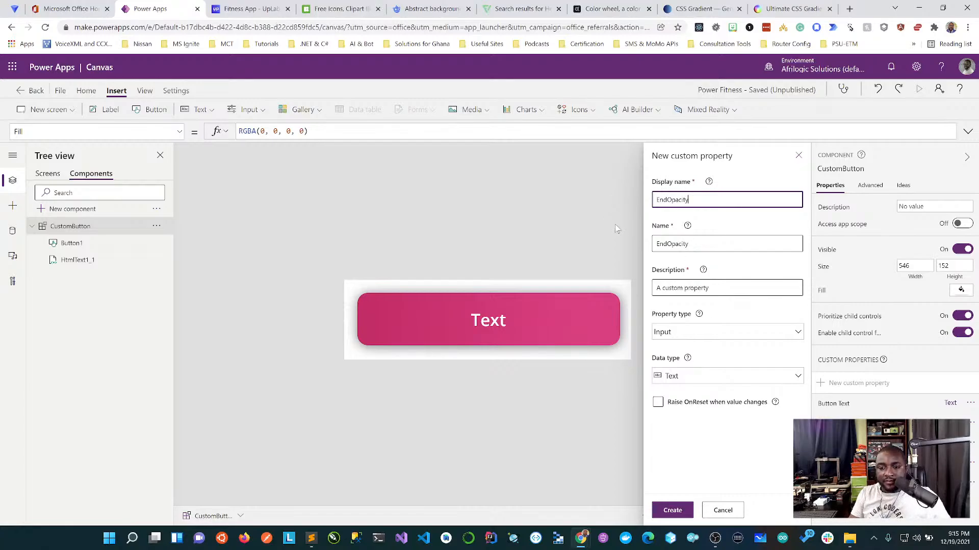
pyautogui.click(680, 510)
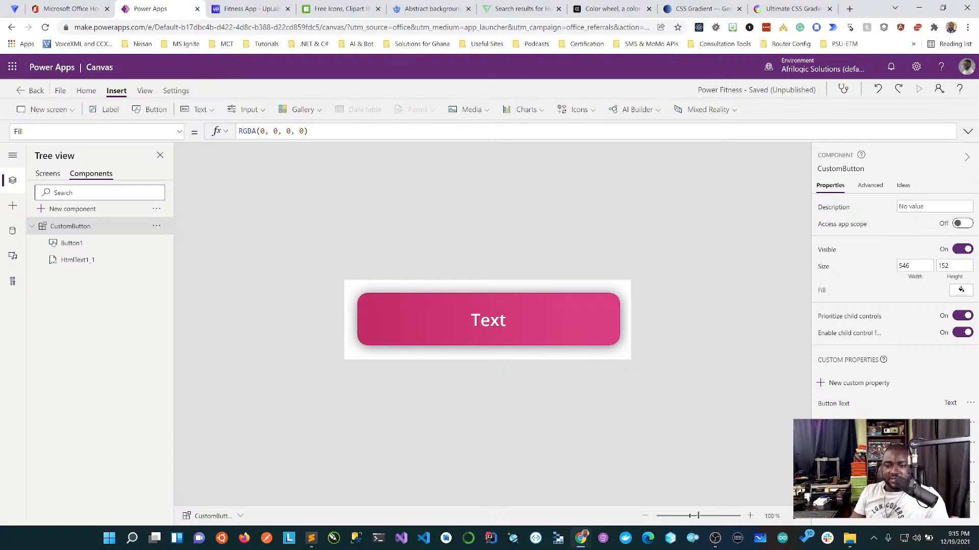
pyautogui.hotkey('ctrl', 's')
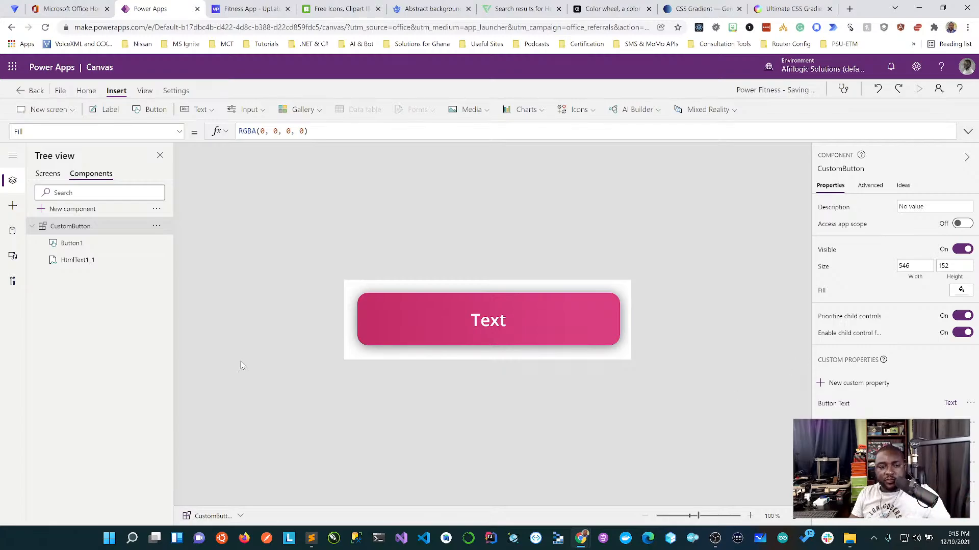
# Expand the HtmlText formula of HtmlText1_1 and examine its gradient angle, start and end colors, color stops and border radius
pyautogui.click(73, 267)
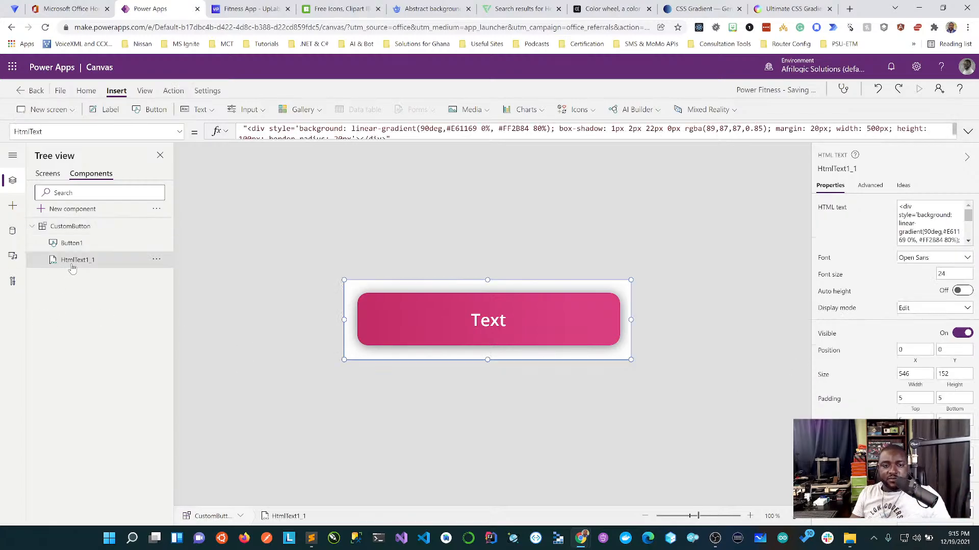
pyautogui.click(968, 132)
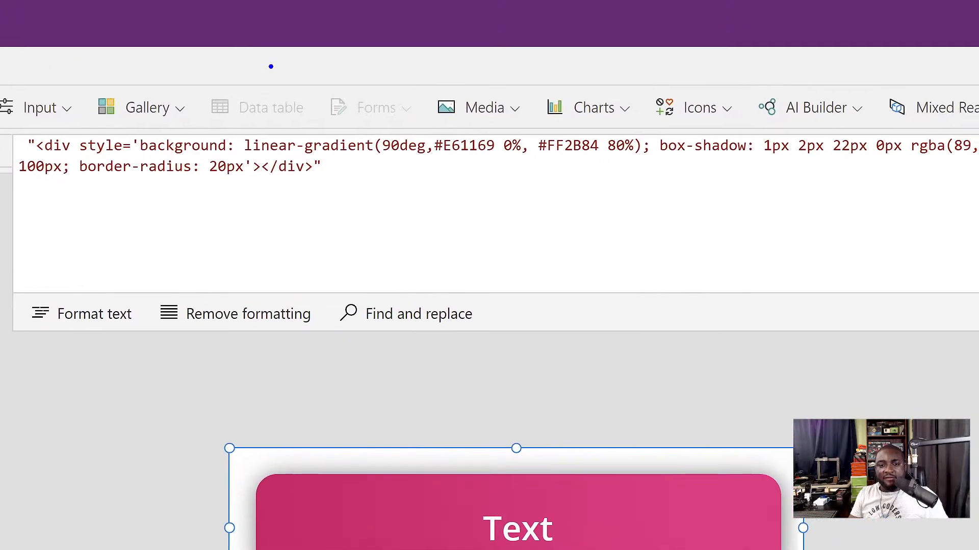
pyautogui.moveTo(382, 162); pyautogui.dragTo(493, 157)
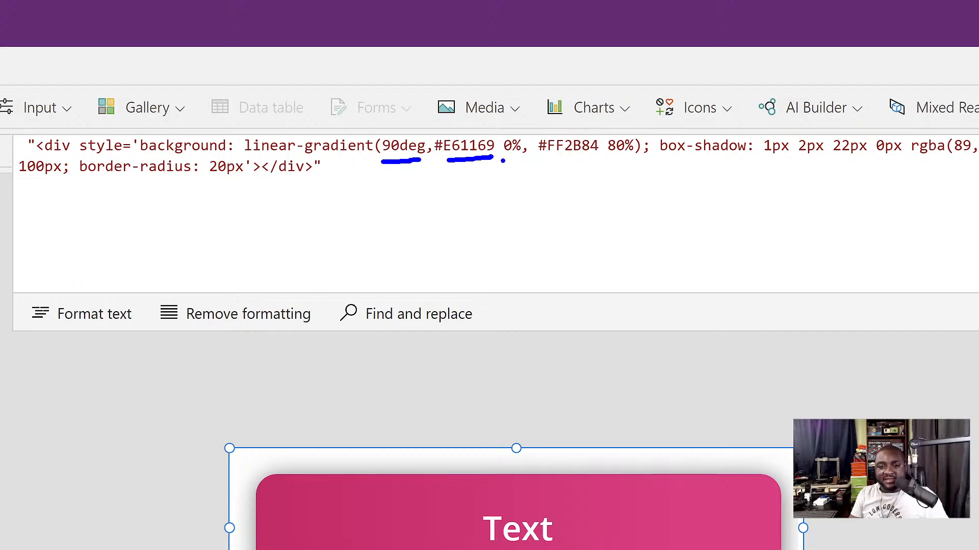
pyautogui.moveTo(501, 161); pyautogui.dragTo(636, 166)
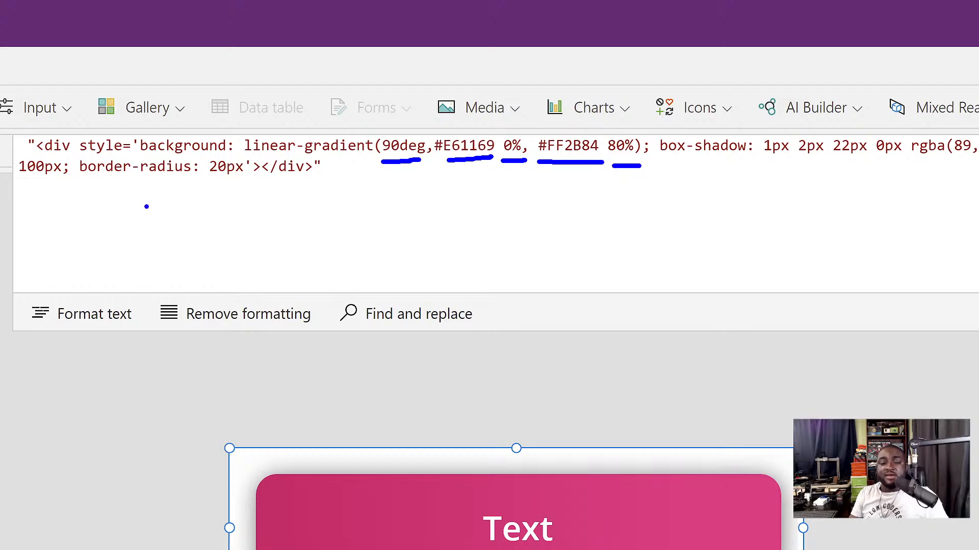
pyautogui.moveTo(202, 181); pyautogui.dragTo(252, 182)
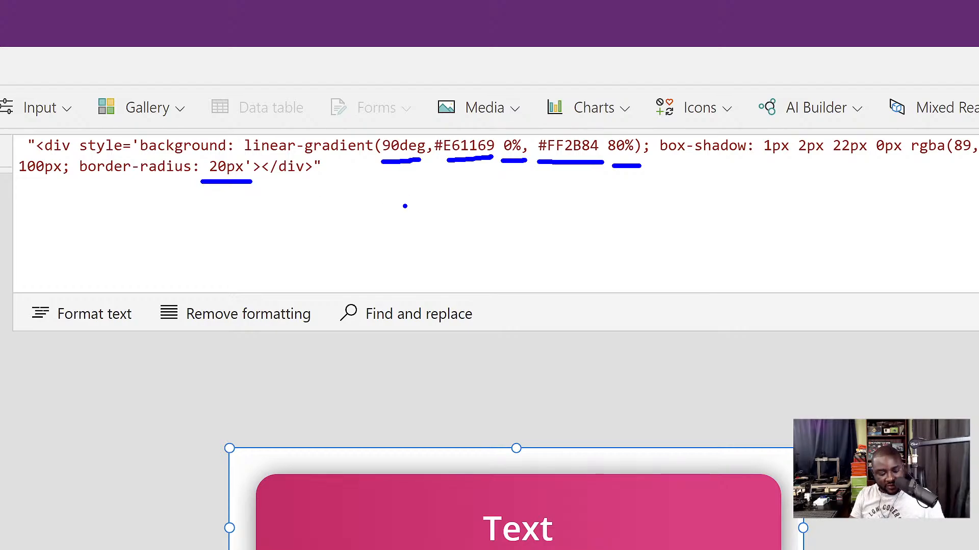
pyautogui.press('Escape')
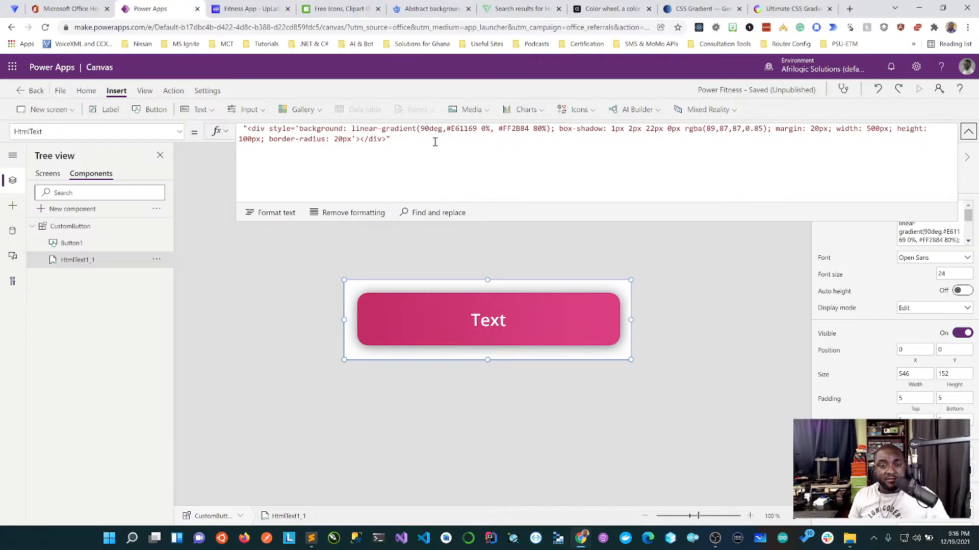
# In HtmlText1_1's HtmlText formula, separate the gradient angle 90 from the string by concatenating it as "&90&" before deg
pyautogui.click(420, 131)
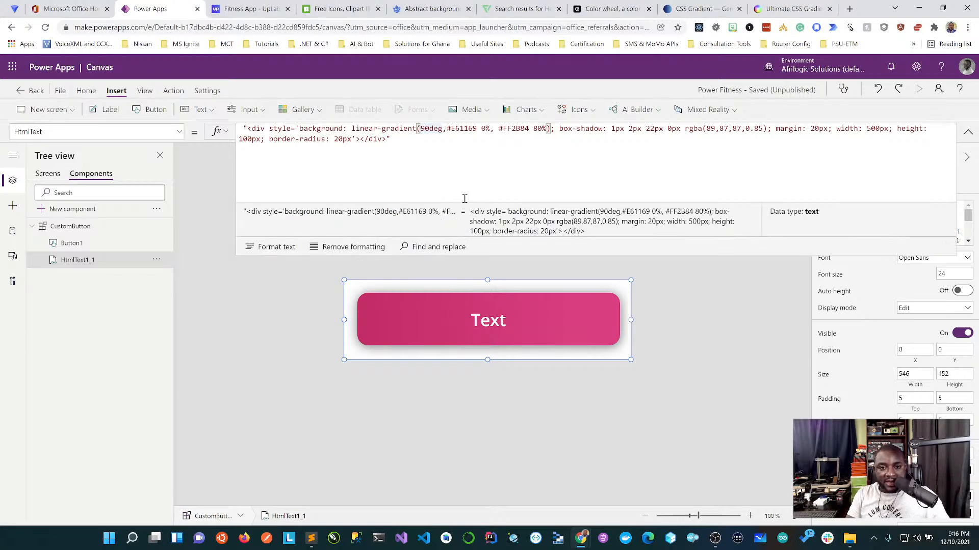
pyautogui.write('"')
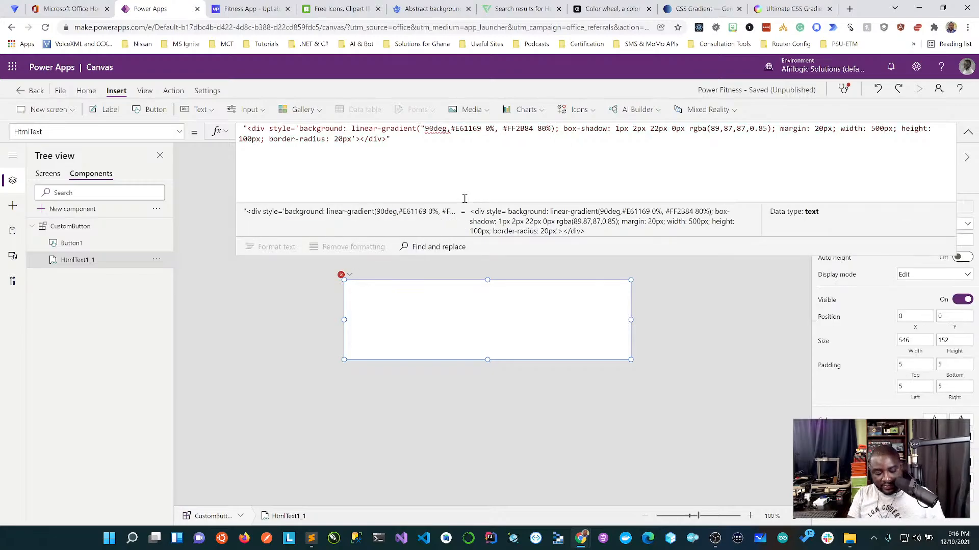
pyautogui.write('&')
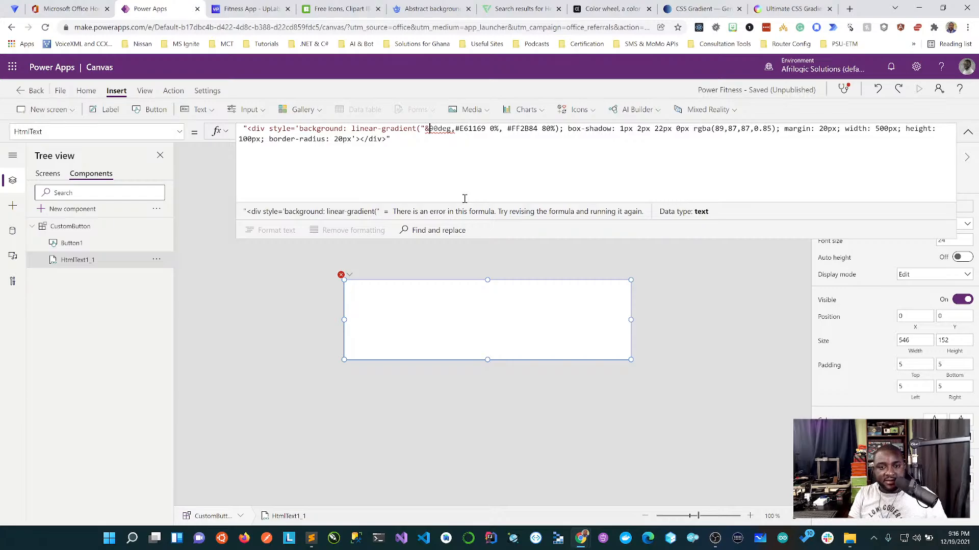
pyautogui.press('Right')
pyautogui.press('Right')
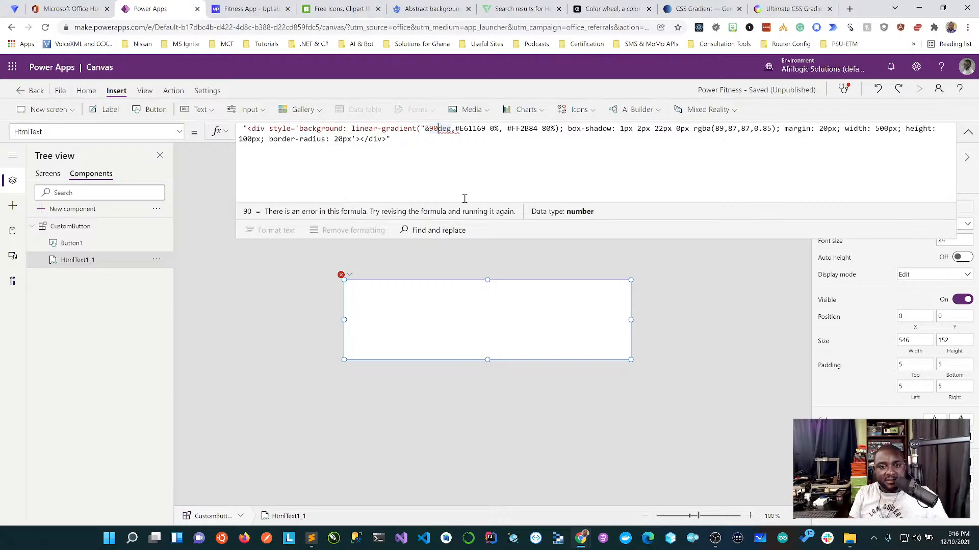
pyautogui.write('&"')
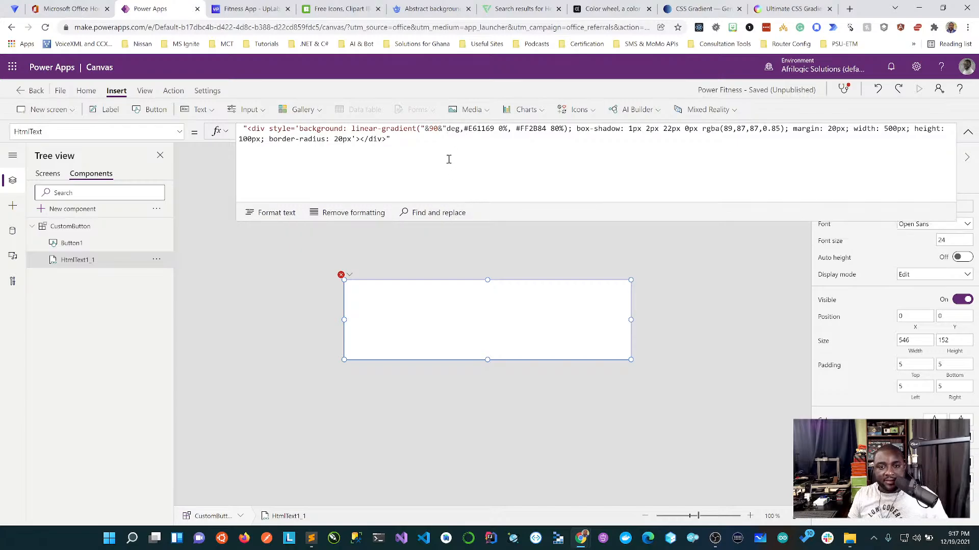
pyautogui.click(438, 128)
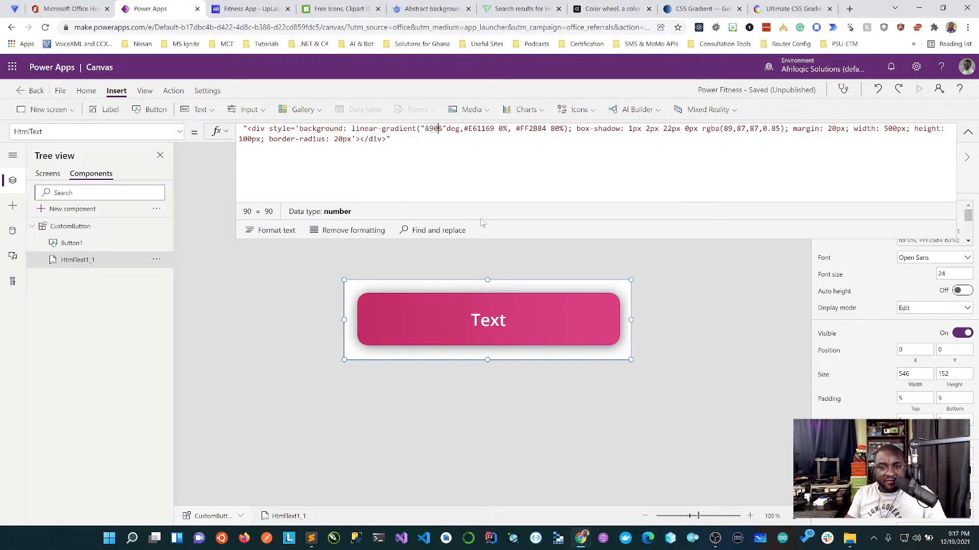
pyautogui.click(467, 129)
pyautogui.click(465, 129)
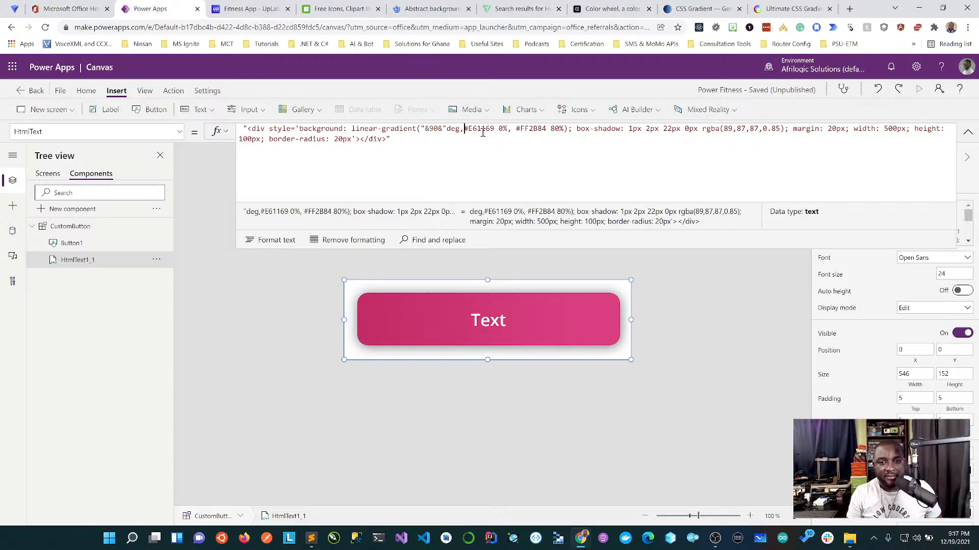
pyautogui.write('"')
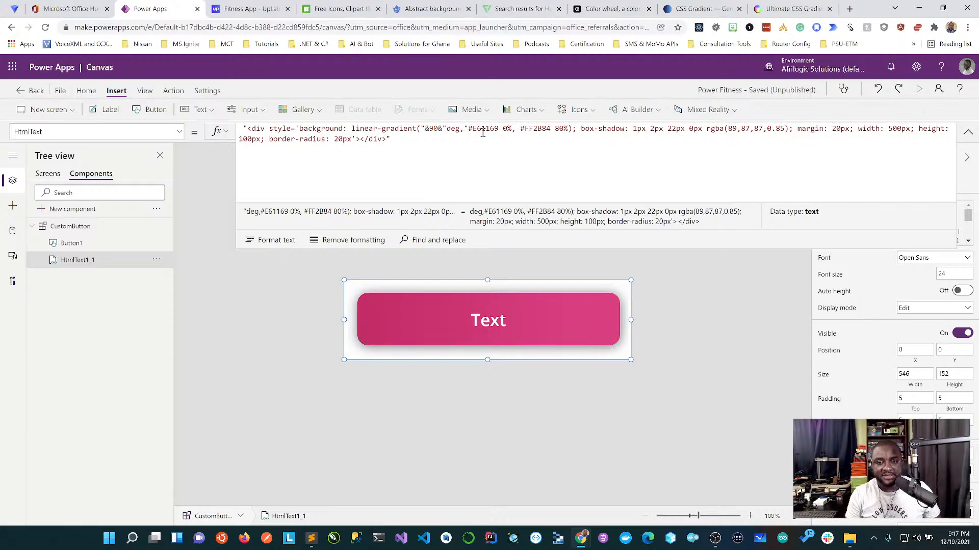
pyautogui.write('&')
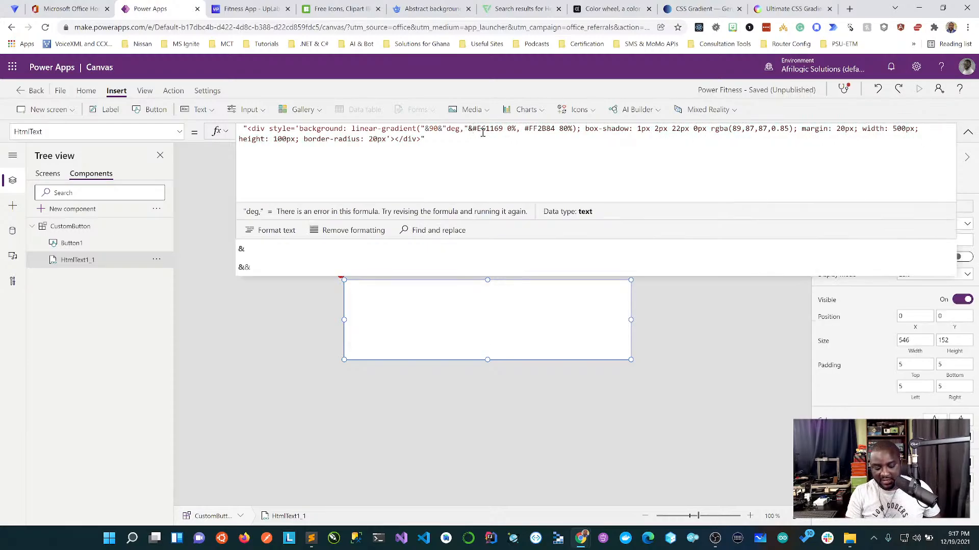
pyautogui.write('&')
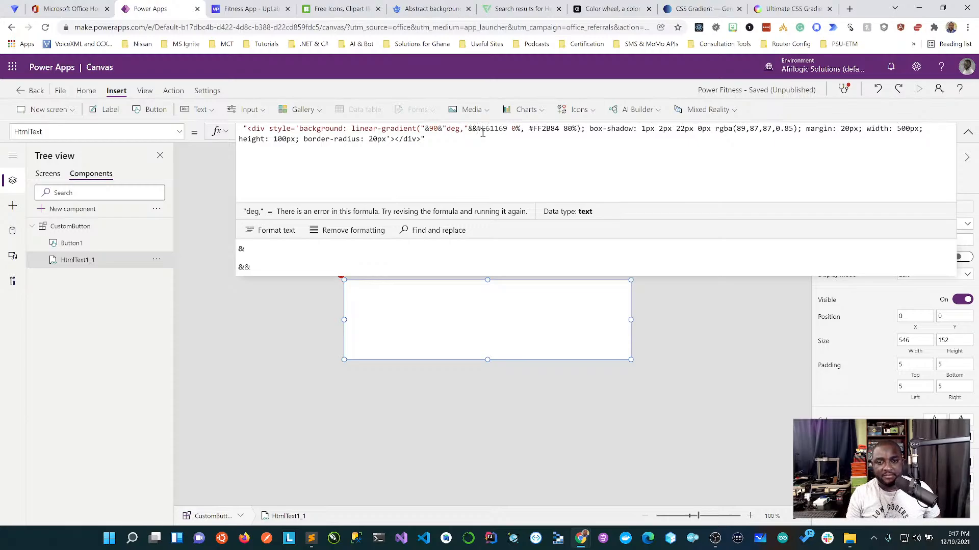
pyautogui.press('BackSpace')
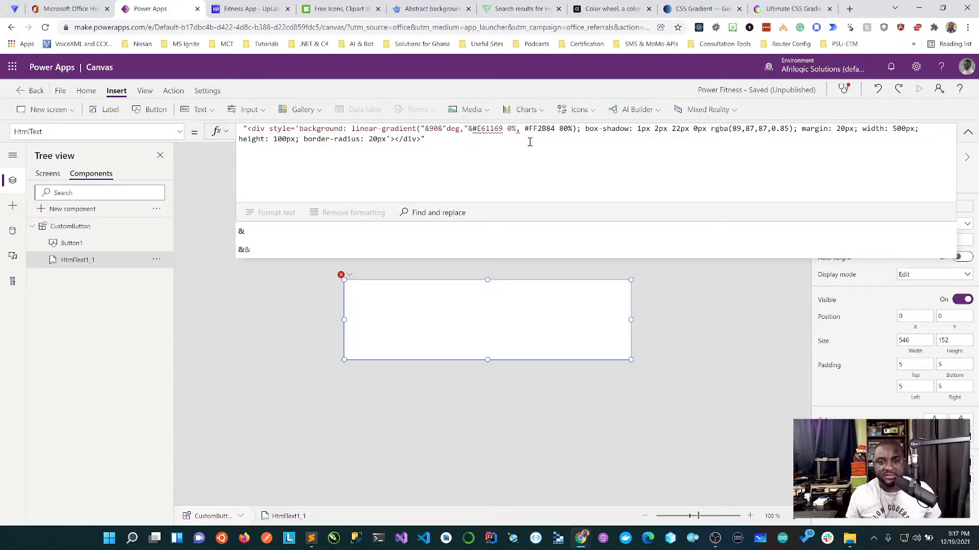
pyautogui.click(503, 129)
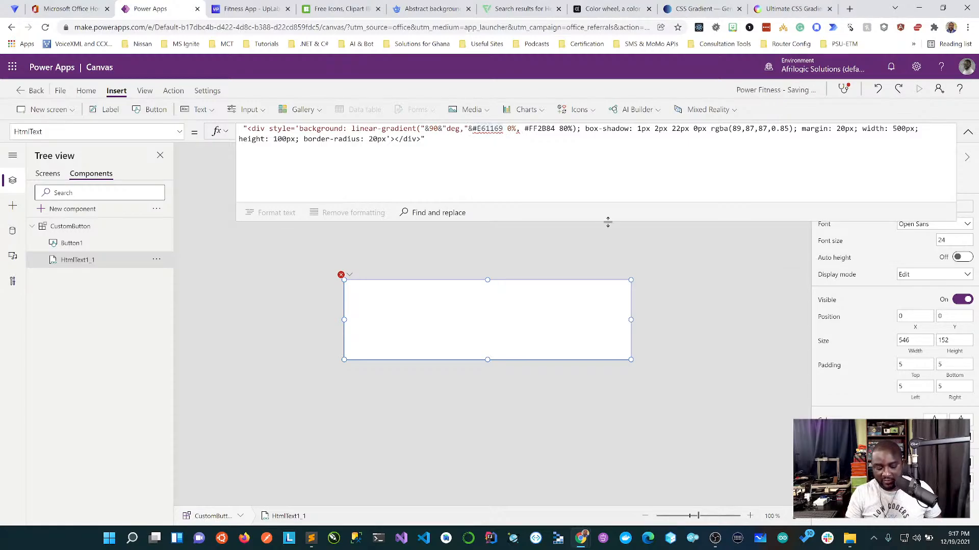
pyautogui.write('&"')
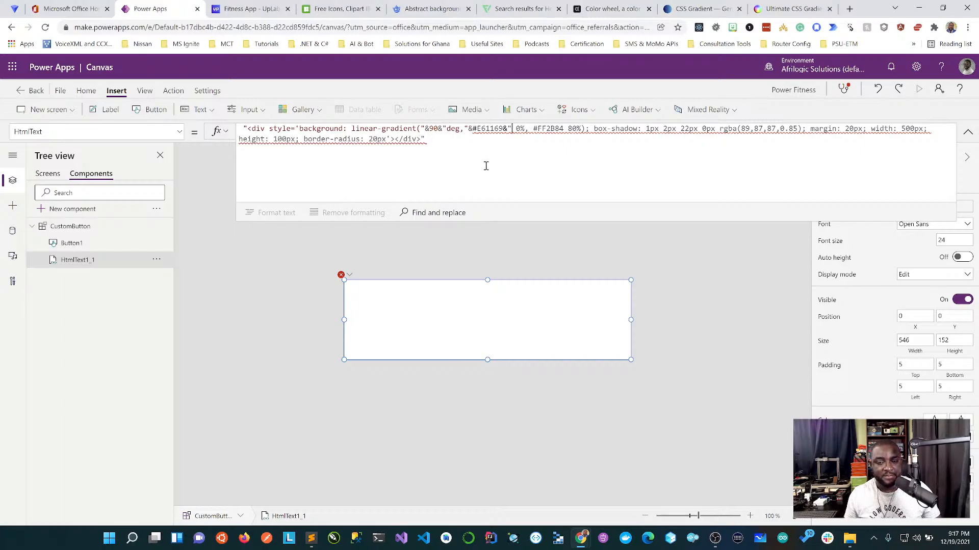
pyautogui.press('BackSpace')
pyautogui.press('BackSpace')
pyautogui.press('Left')
pyautogui.press('Left')
pyautogui.press('Left')
pyautogui.press('Left')
pyautogui.press('Left')
pyautogui.press('Left')
pyautogui.press('Left')
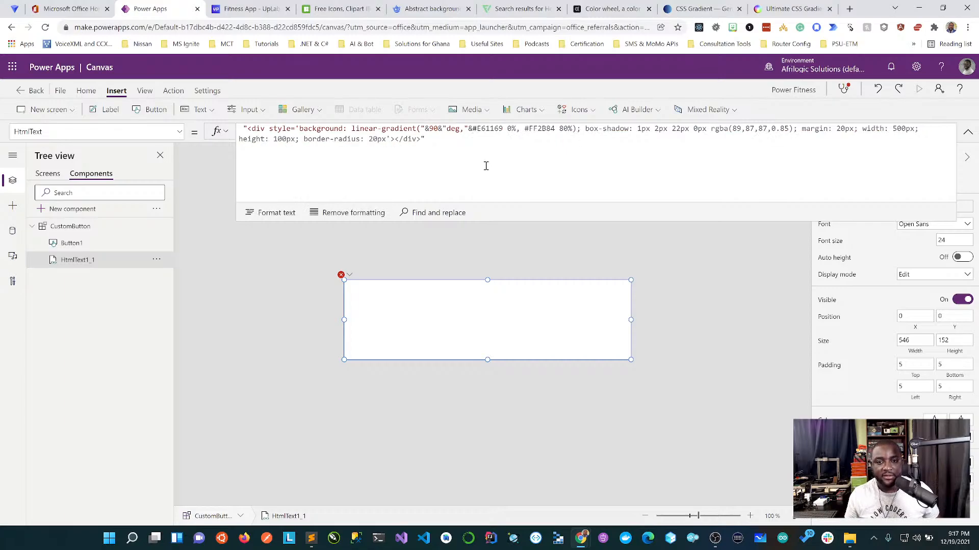
pyautogui.press('BackSpace')
pyautogui.press('BackSpace')
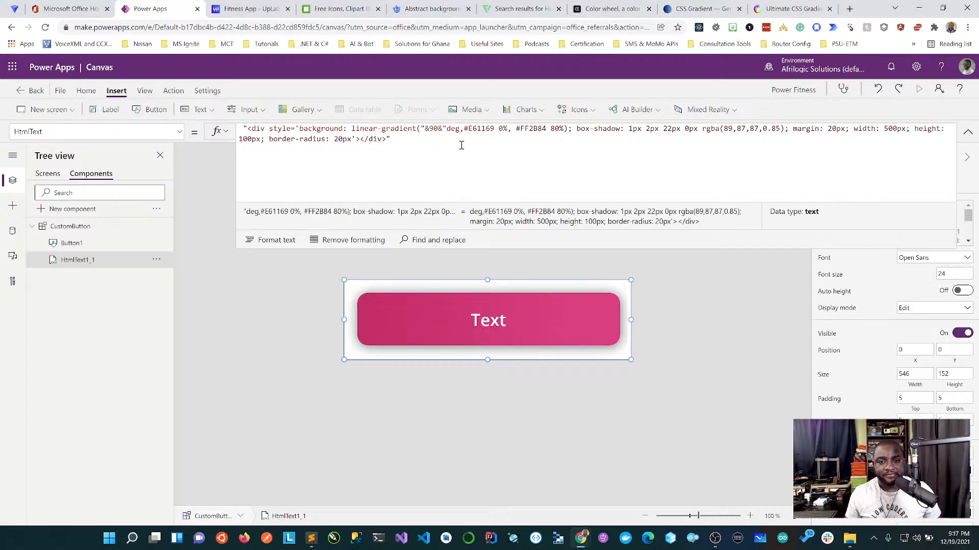
# Replace the hard-coded gradient angle 90 in HtmlText1_1's HtmlText formula with CustomButton.RadiusAngle
pyautogui.doubleClick(433, 128)
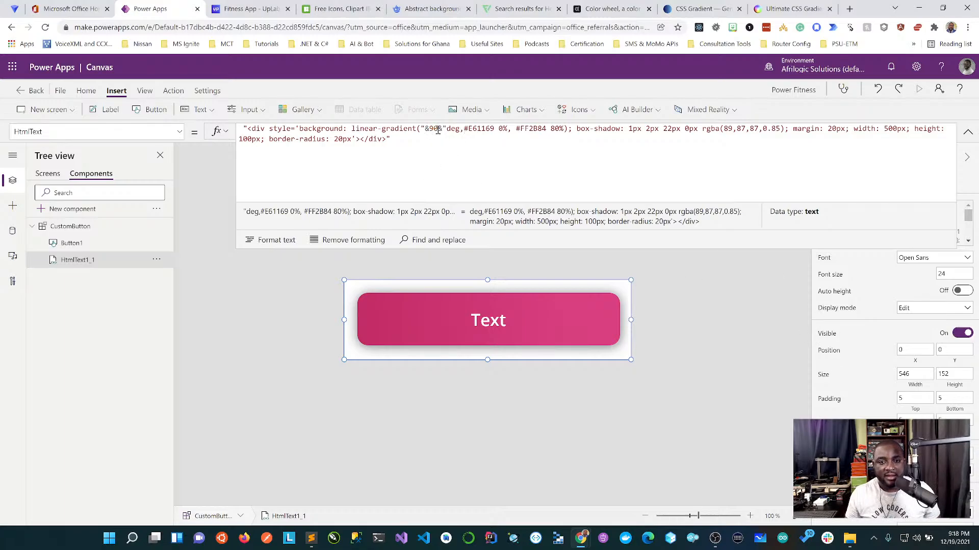
pyautogui.press('BackSpace')
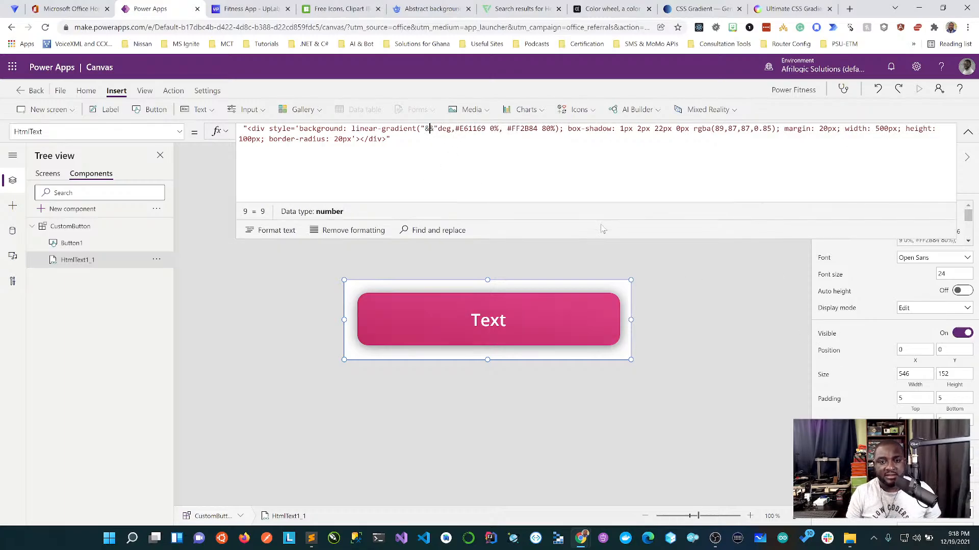
pyautogui.write('Custom')
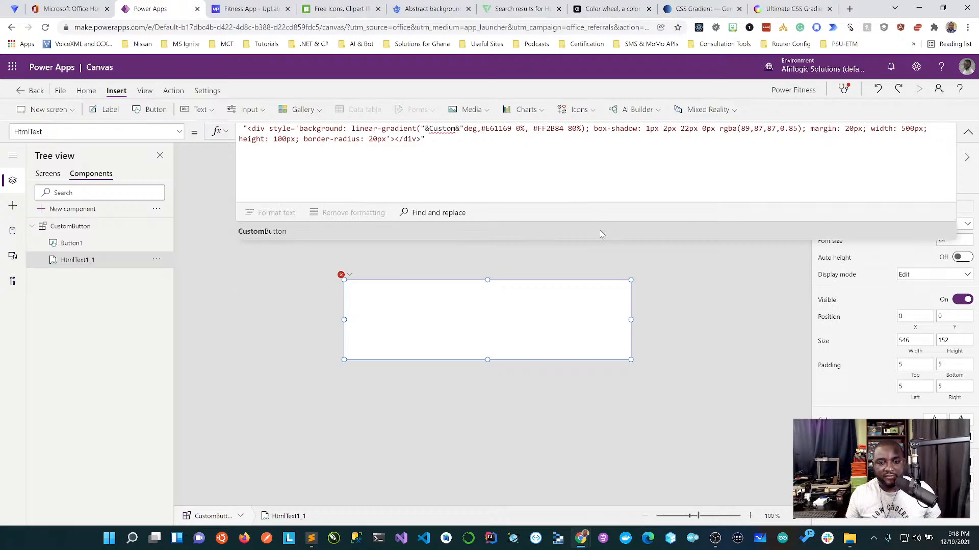
pyautogui.click(601, 233)
pyautogui.write('.')
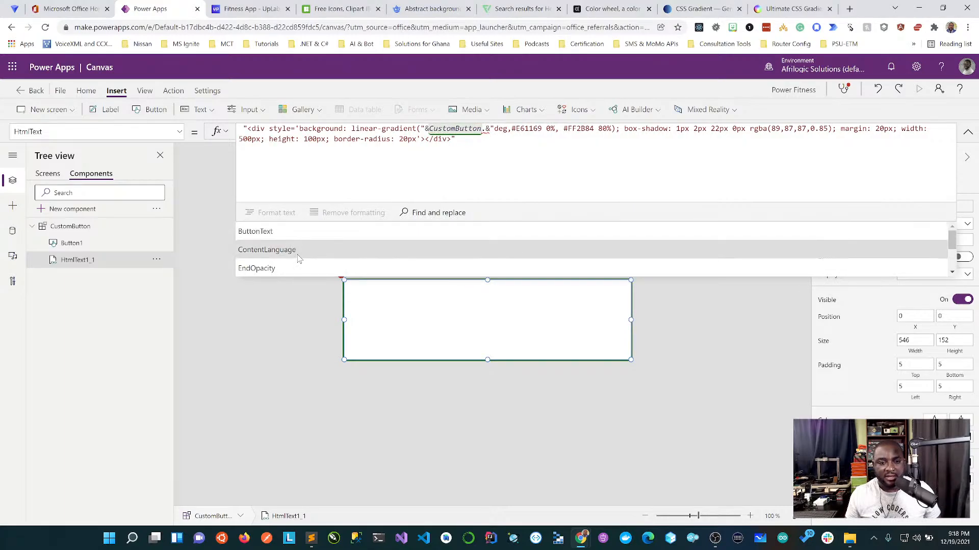
pyautogui.scroll(-2, 300, 257)
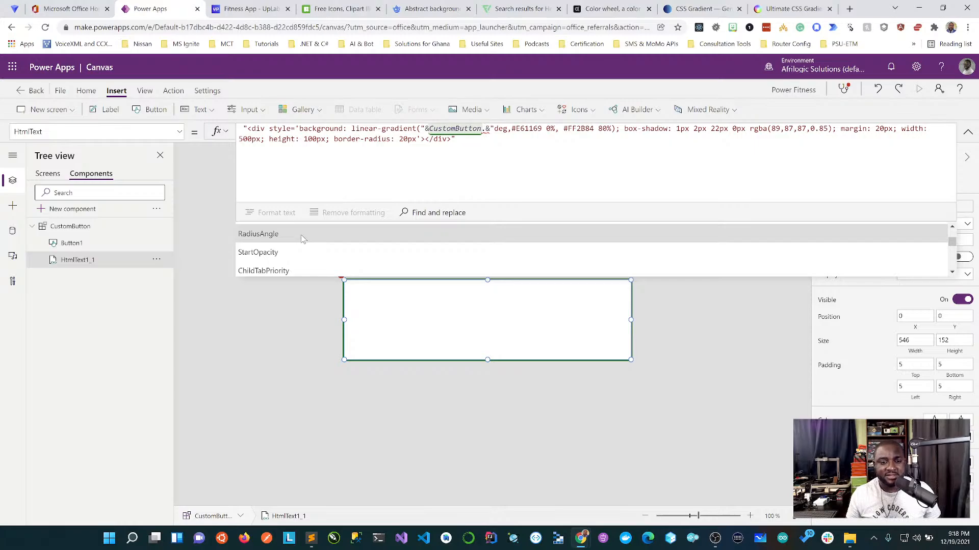
pyautogui.click(302, 235)
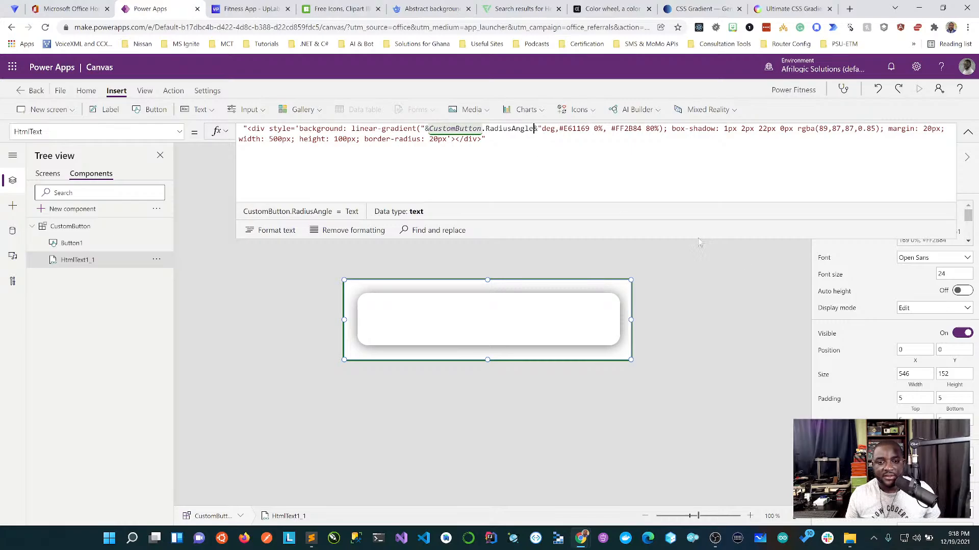
# Open the default value of the CustomButton component's RadiusAngle custom property and collapse the formula editor
pyautogui.click(758, 290)
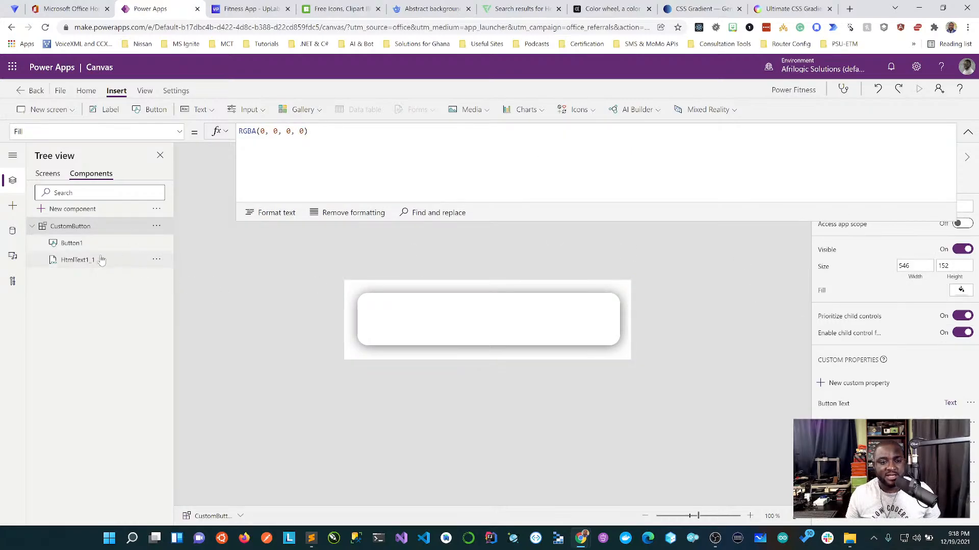
pyautogui.click(86, 261)
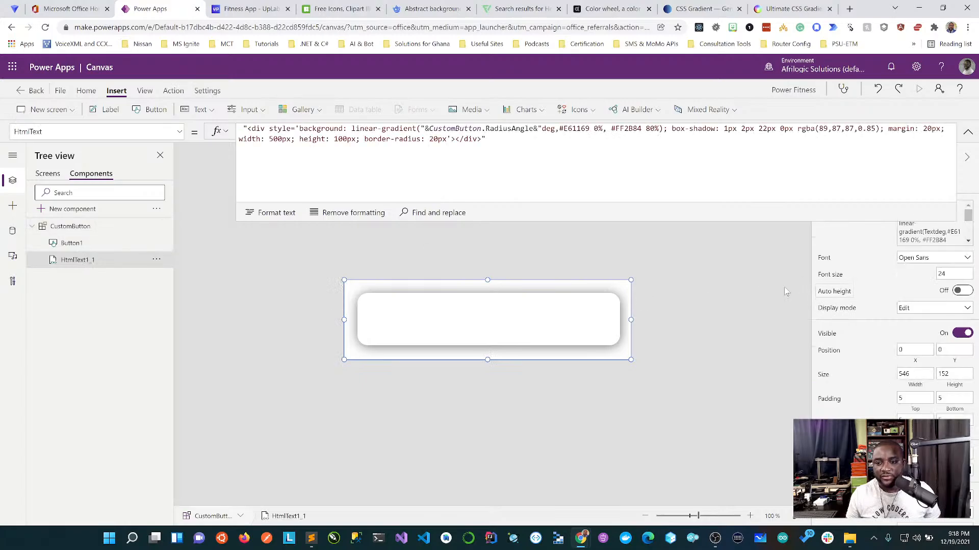
pyautogui.click(759, 291)
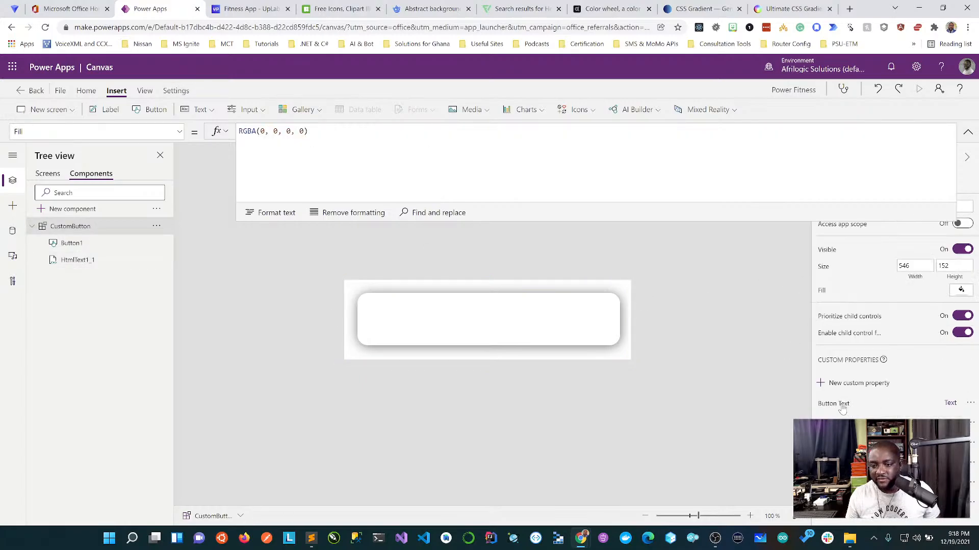
pyautogui.click(949, 463)
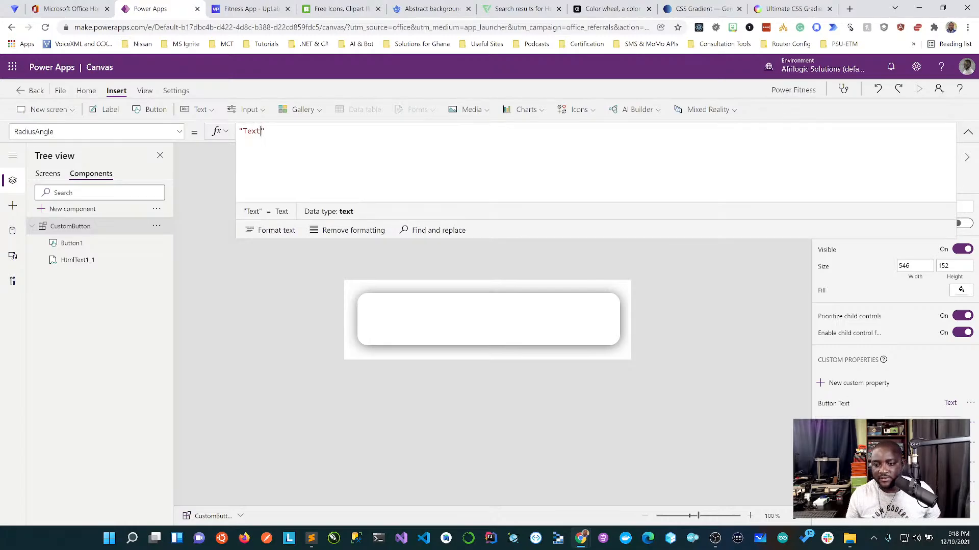
pyautogui.click(971, 425)
pyautogui.click(836, 422)
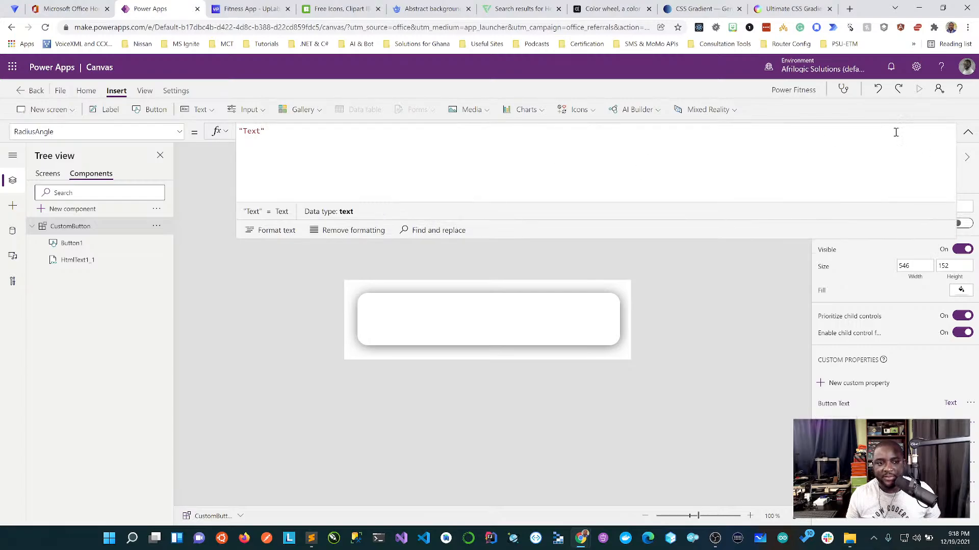
pyautogui.click(962, 136)
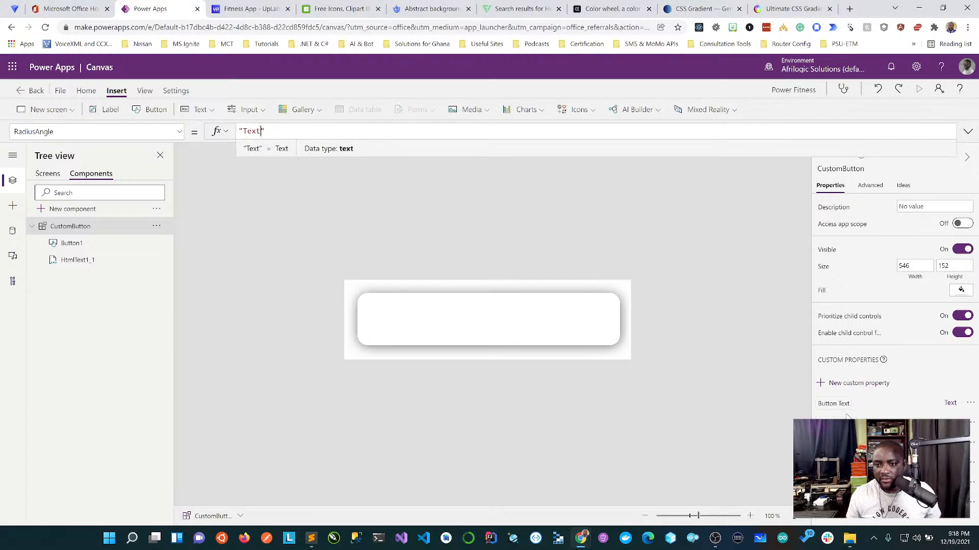
# Rename the CustomButton component's RadiusAngle custom property with the display name Gradient Angle and confirm the update
pyautogui.click(971, 426)
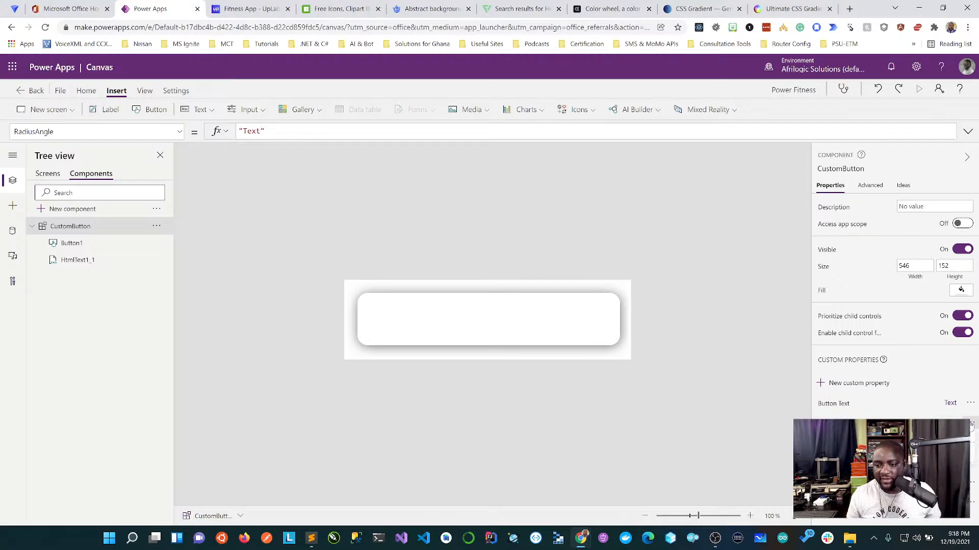
pyautogui.click(923, 439)
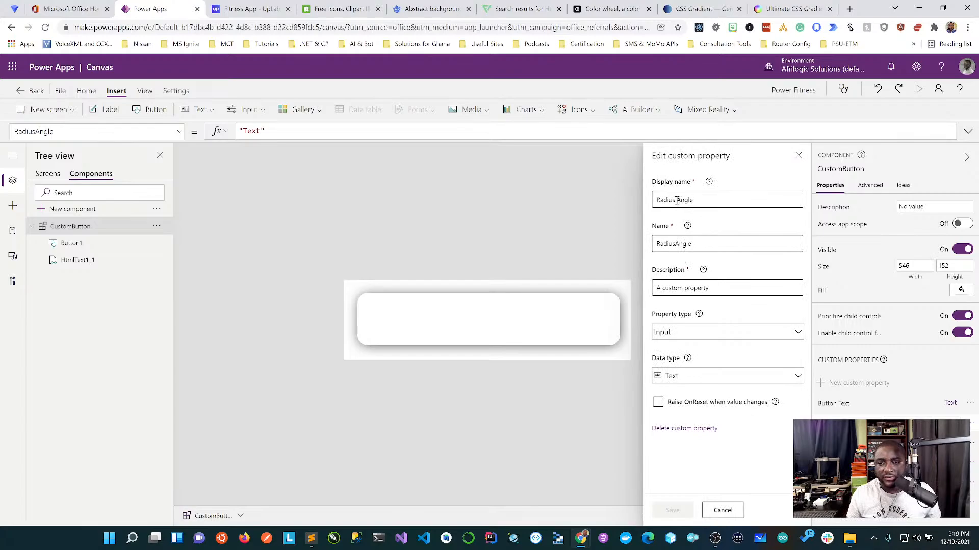
pyautogui.moveTo(677, 200); pyautogui.dragTo(637, 205)
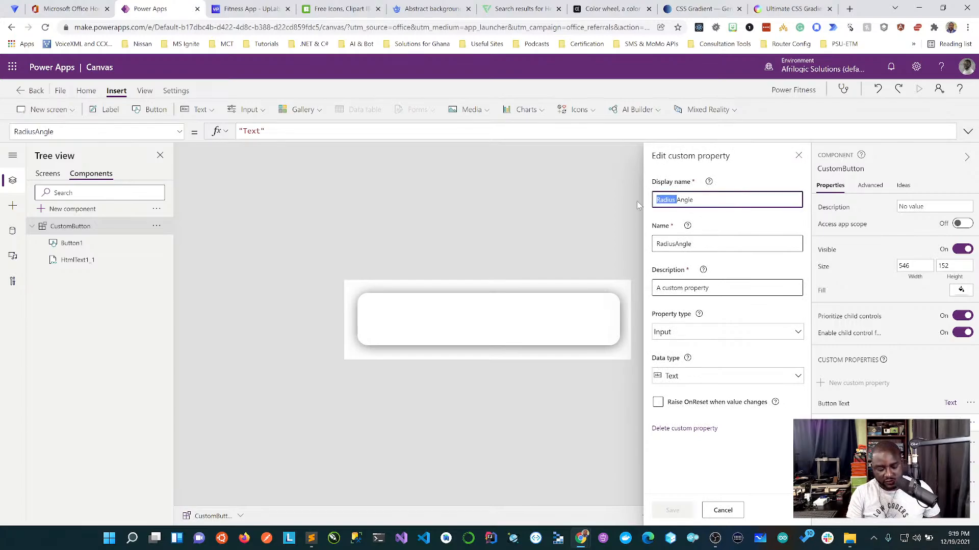
pyautogui.write('Gra')
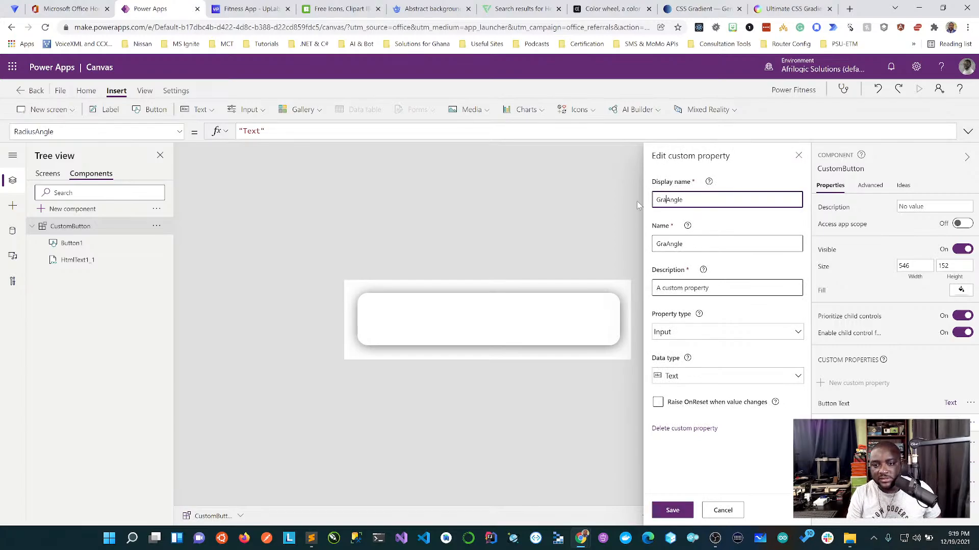
pyautogui.write('dient')
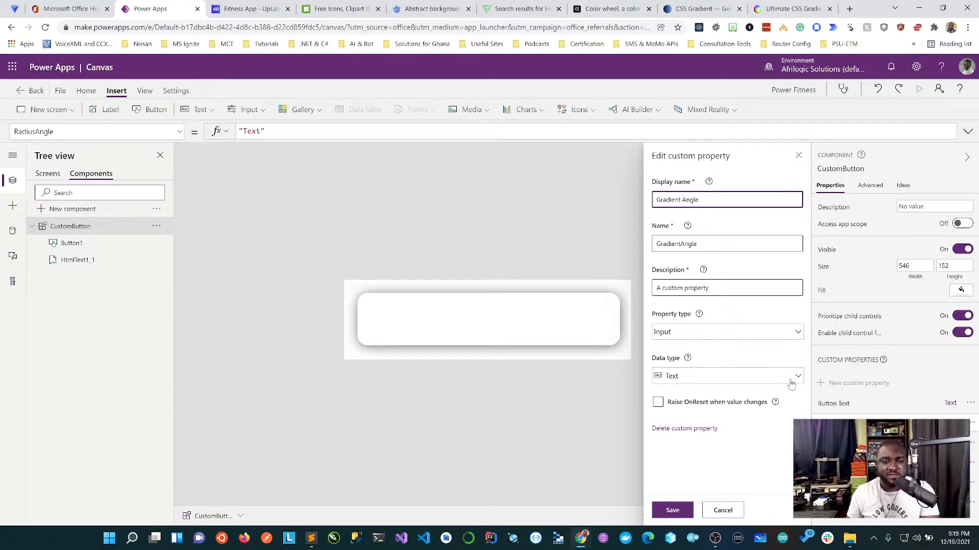
pyautogui.click(680, 512)
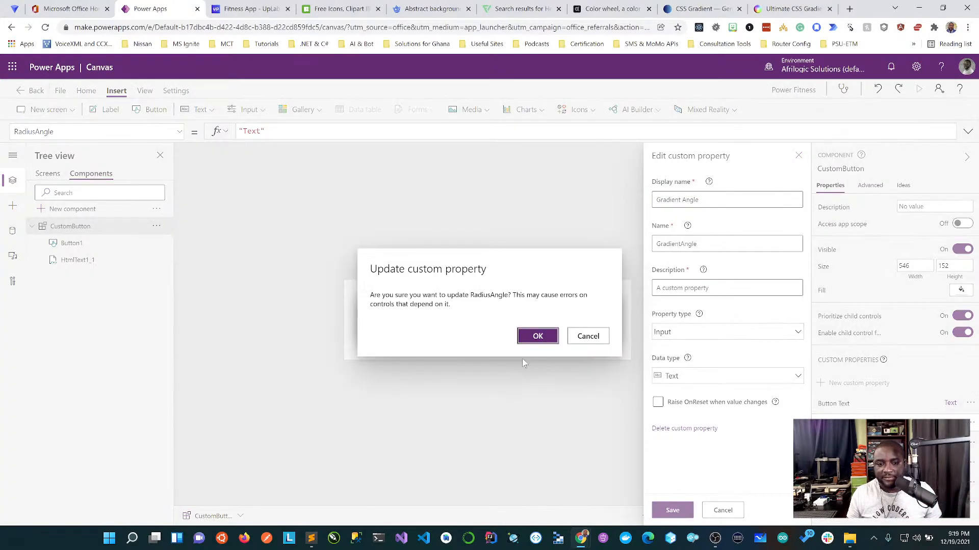
pyautogui.click(534, 337)
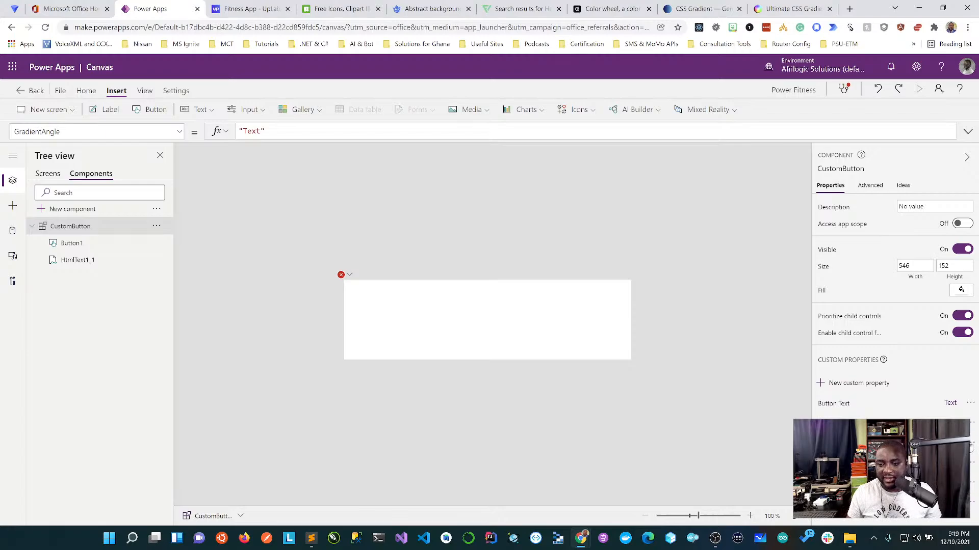
# Change the data type of the StartColor custom property to Text and confirm the update
pyautogui.click(943, 460)
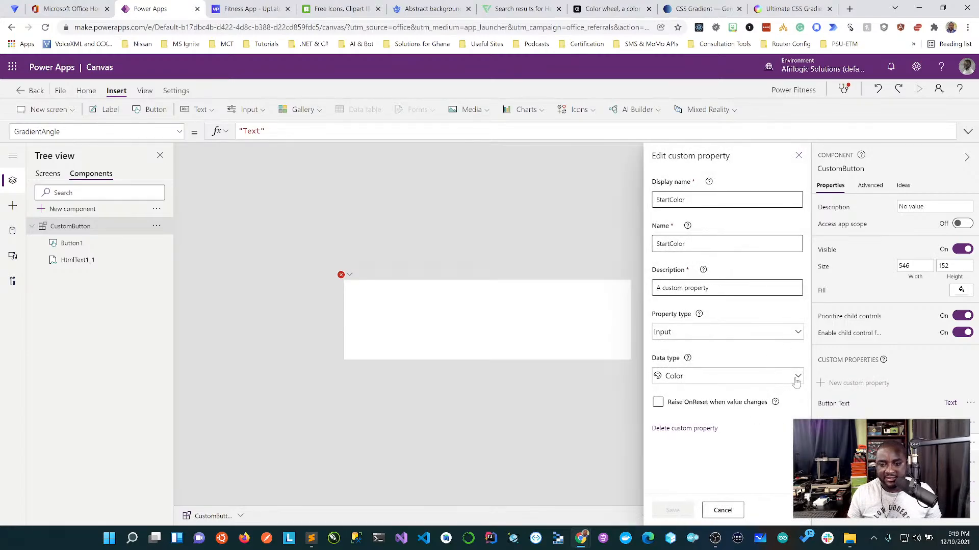
pyautogui.click(796, 379)
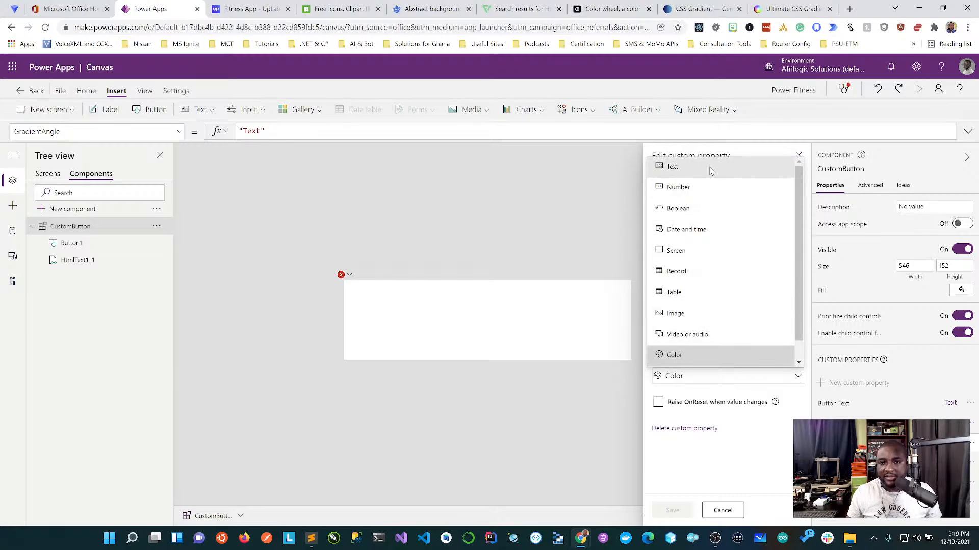
pyautogui.click(711, 170)
pyautogui.click(672, 510)
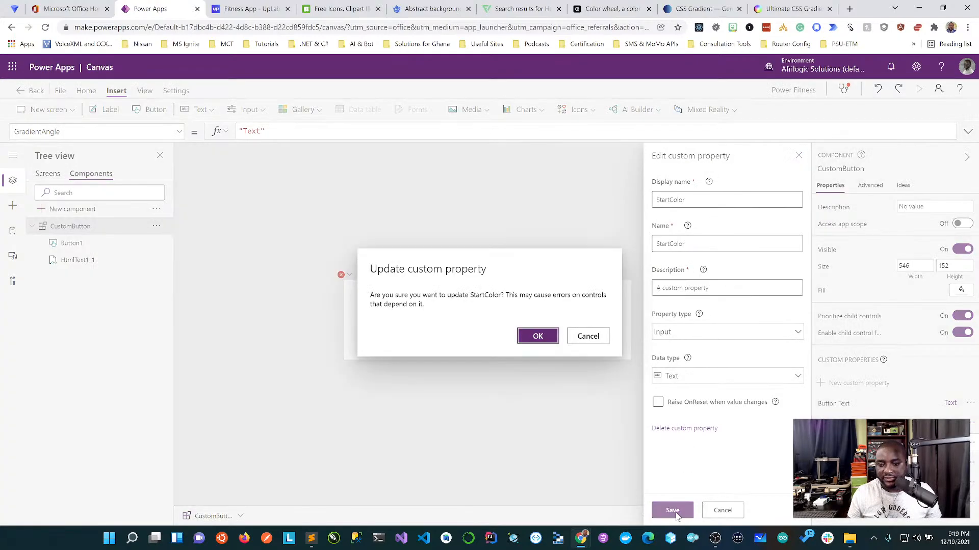
pyautogui.click(546, 334)
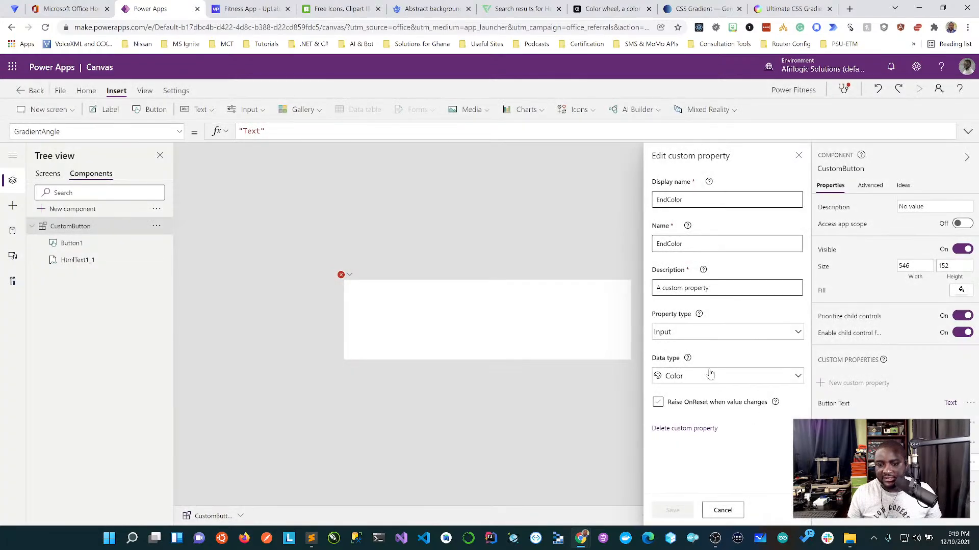
# Change the data type of the EndColor custom property to Text and confirm the update
pyautogui.click(729, 375)
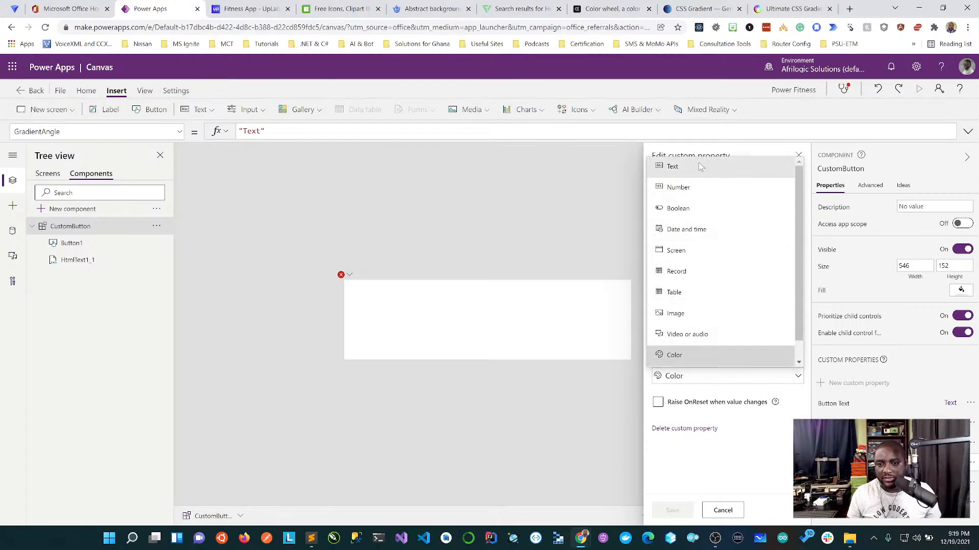
pyautogui.click(673, 168)
pyautogui.click(672, 510)
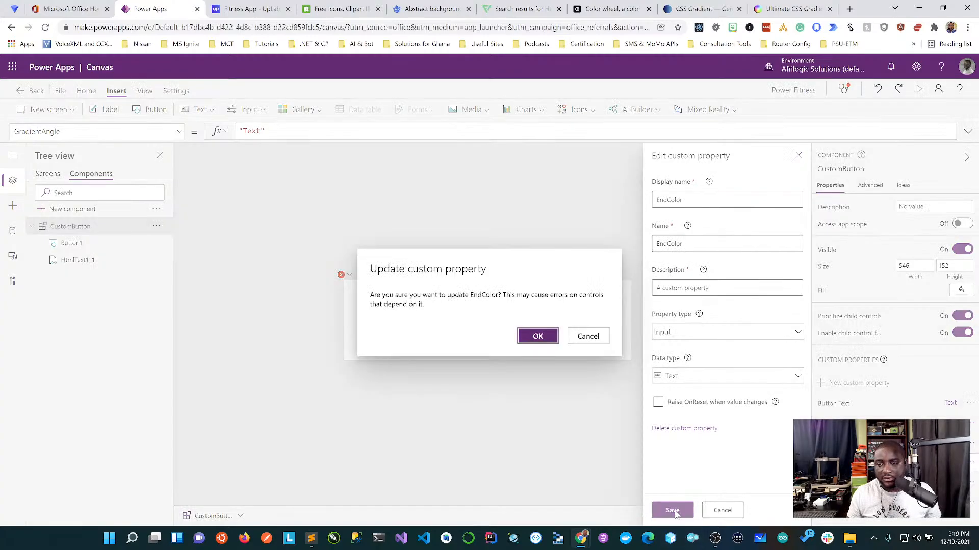
pyautogui.click(543, 338)
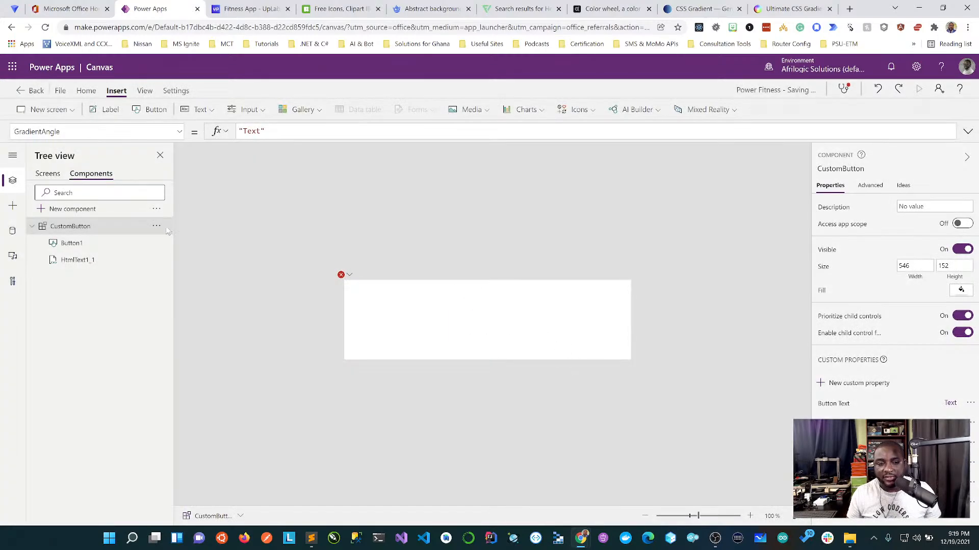
# Replace the RadiusAngle reference in HtmlText1_1's HtmlText formula with CustomButton.GradientAngle and save the app
pyautogui.click(87, 260)
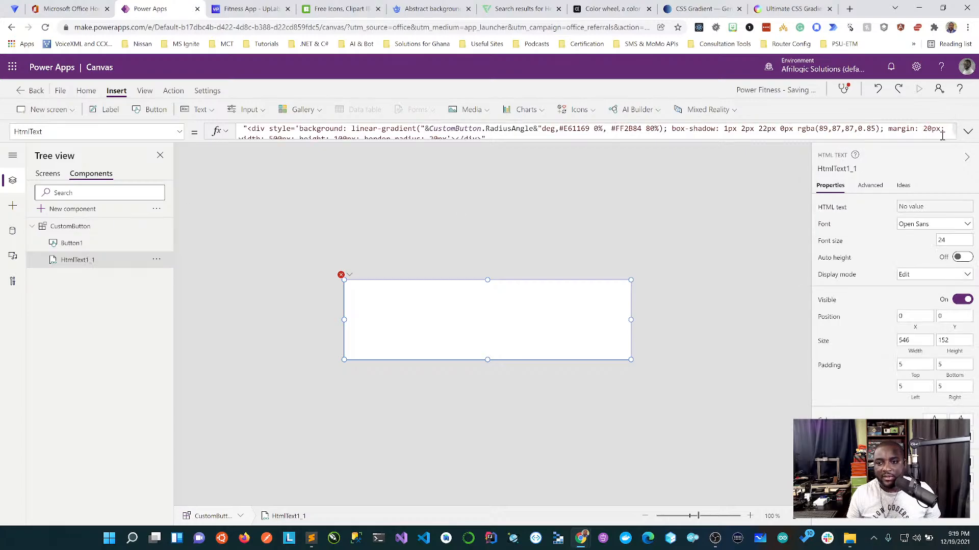
pyautogui.click(967, 131)
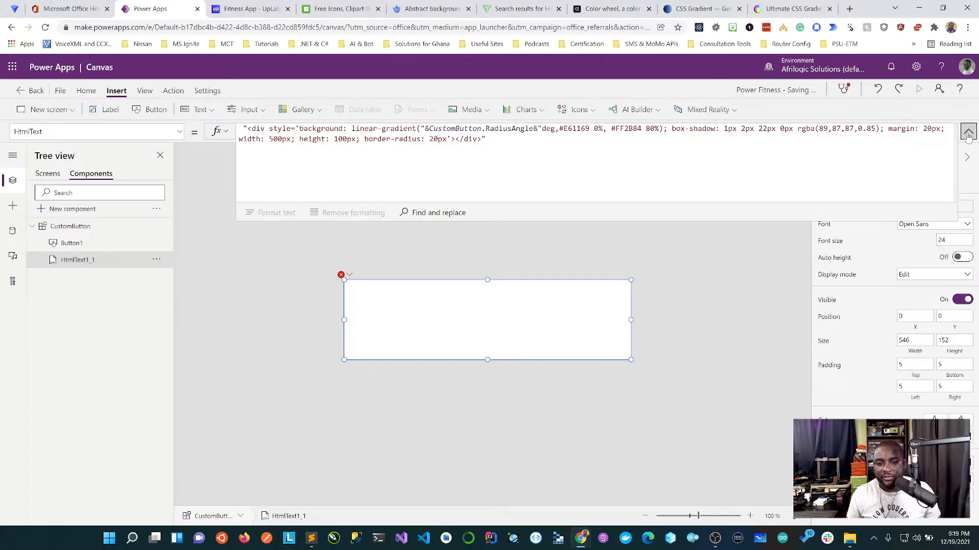
pyautogui.doubleClick(517, 128)
pyautogui.press('BackSpace')
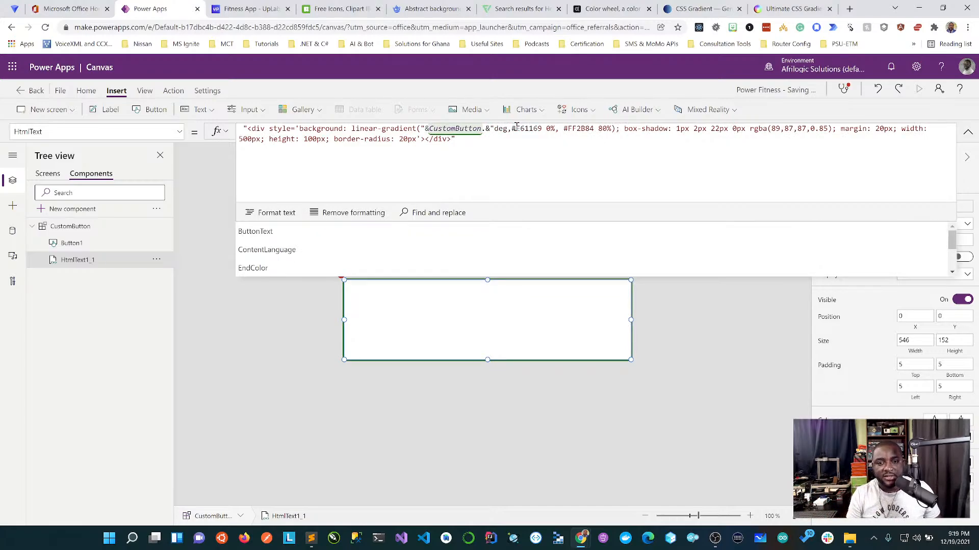
pyautogui.write('G')
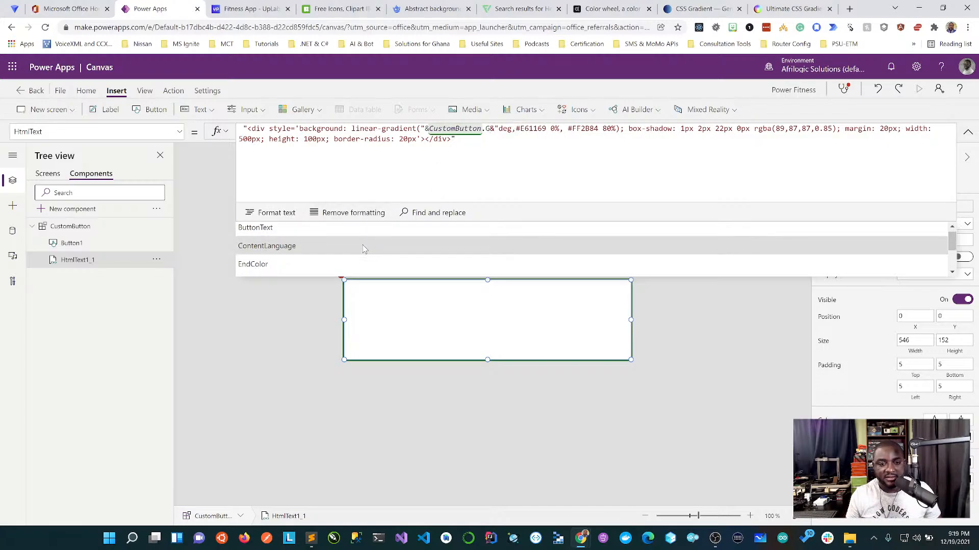
pyautogui.scroll(-1, 364, 250)
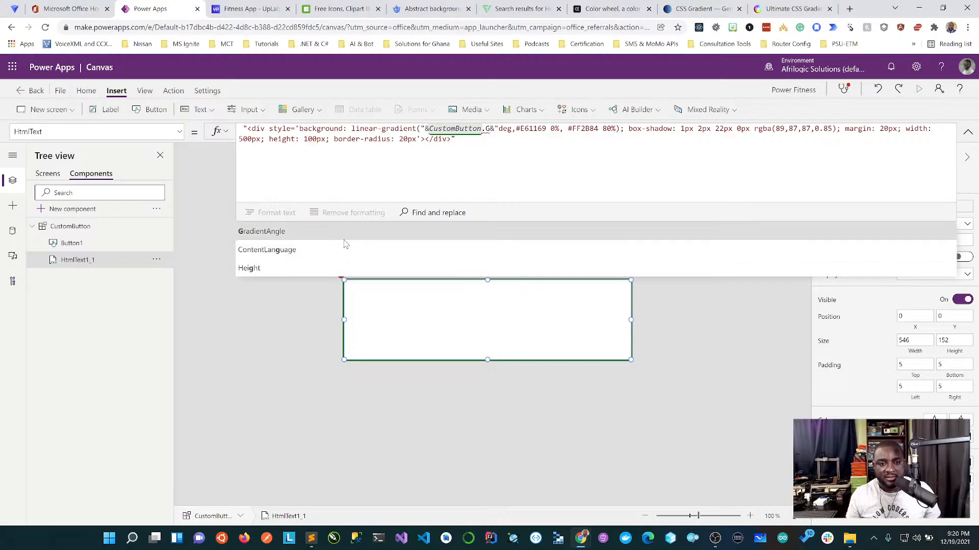
pyautogui.click(338, 235)
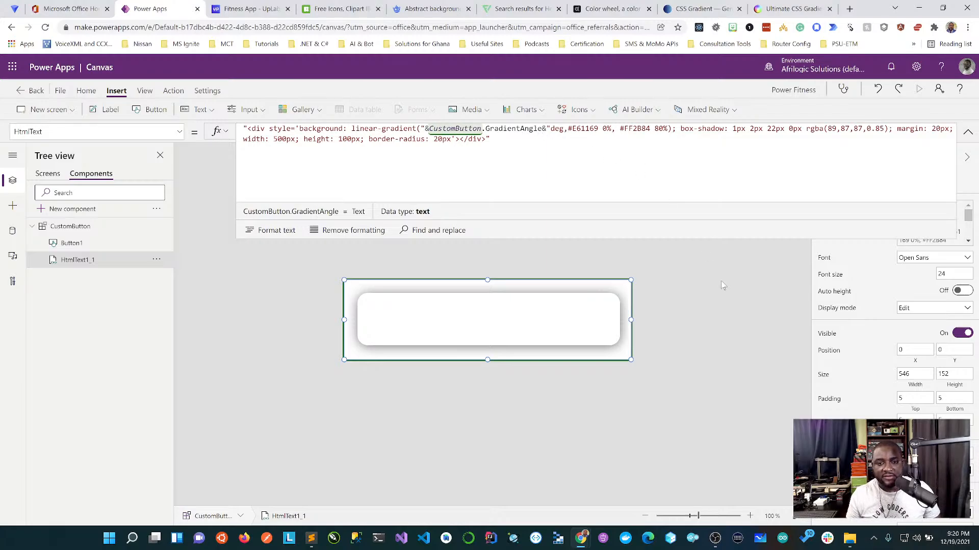
pyautogui.hotkey('ctrl', 's')
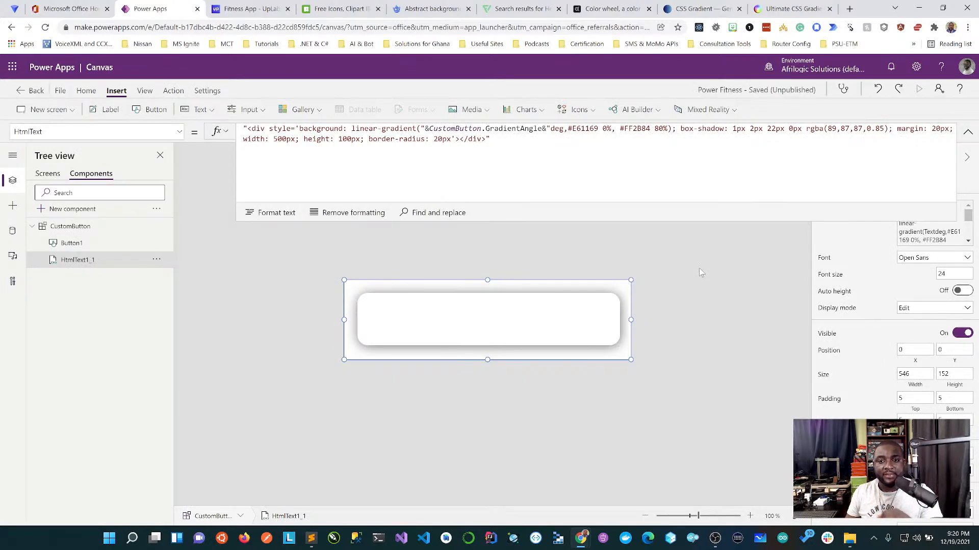
pyautogui.click(567, 131)
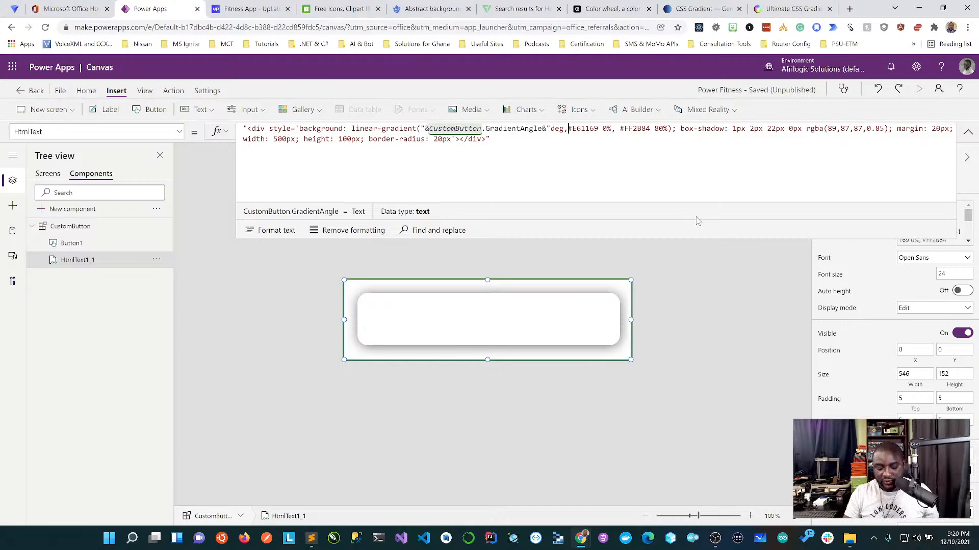
pyautogui.write('"')
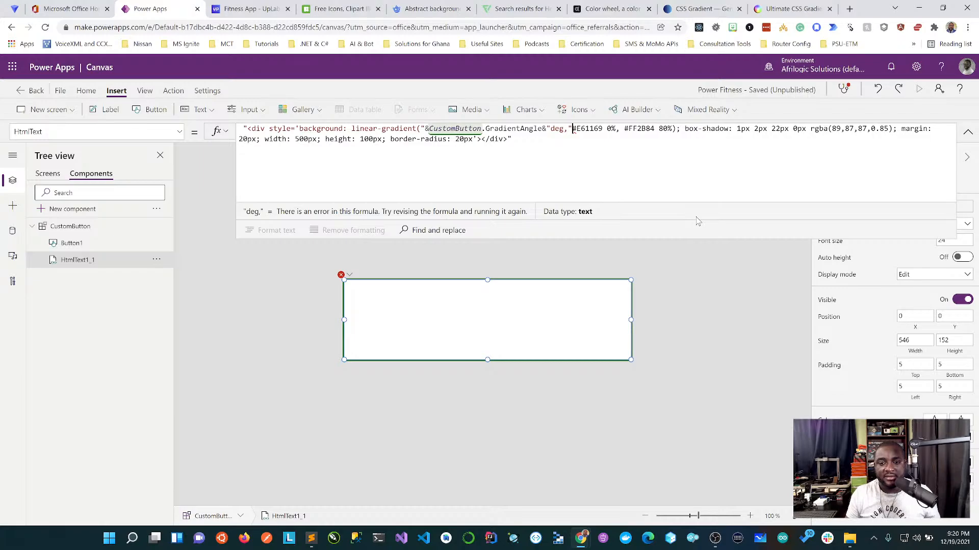
pyautogui.write('&')
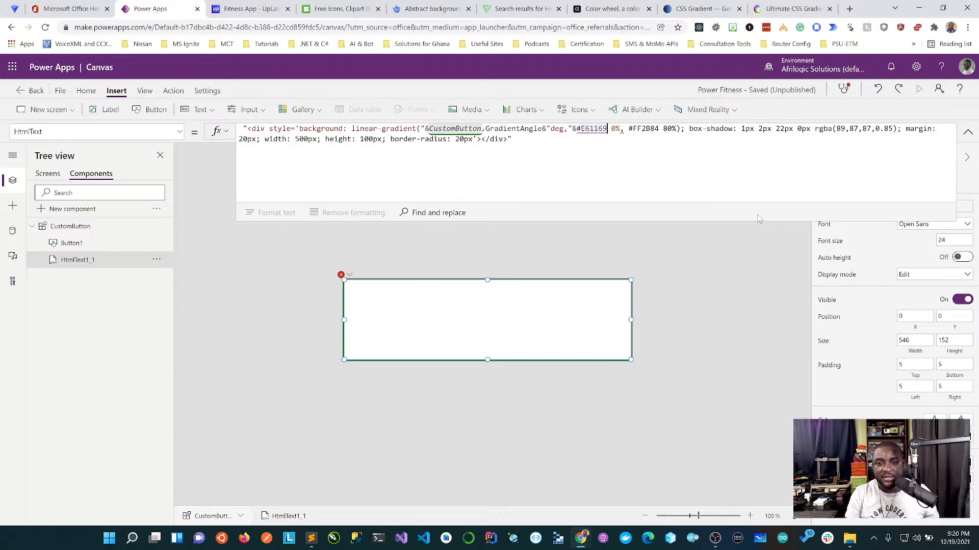
pyautogui.write('&')
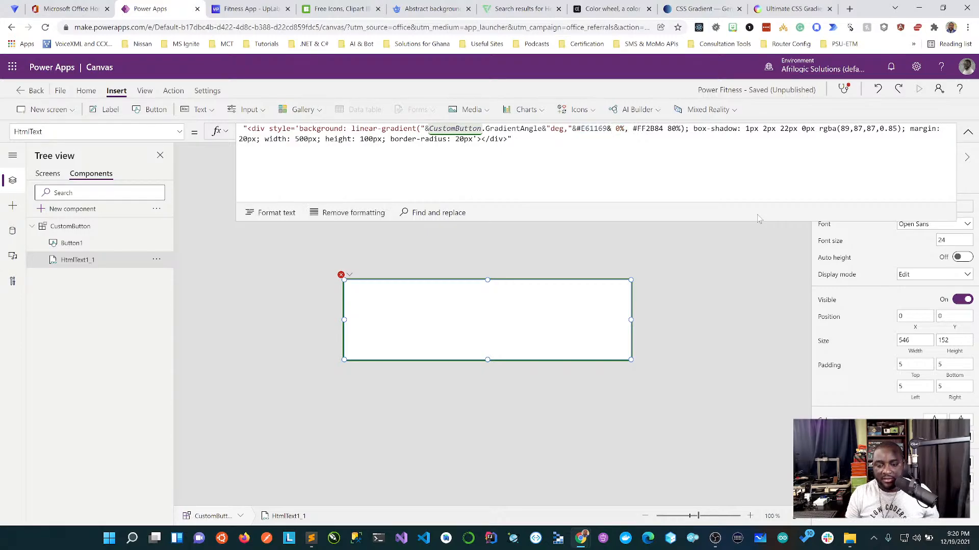
pyautogui.write('"')
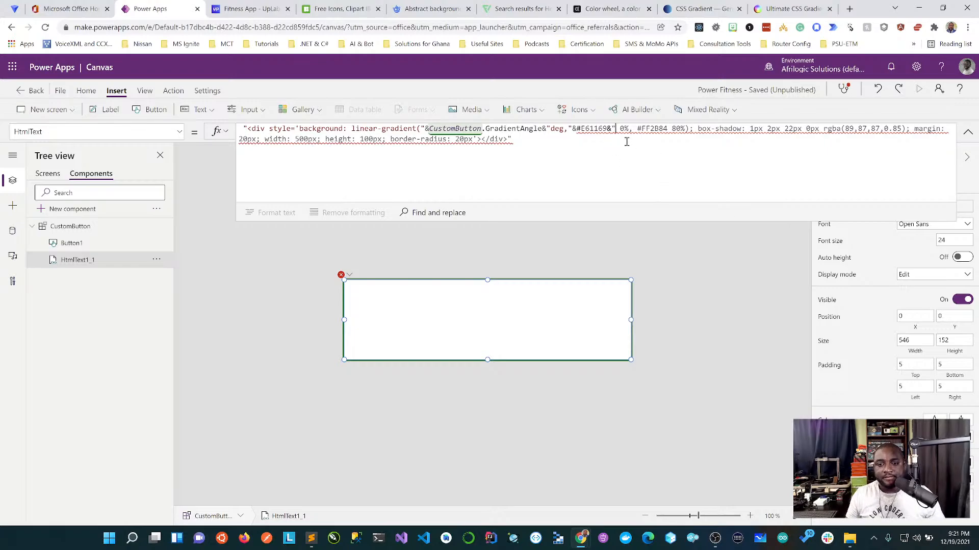
pyautogui.hotkey('ctrl', 'z')
pyautogui.hotkey('ctrl', 'z')
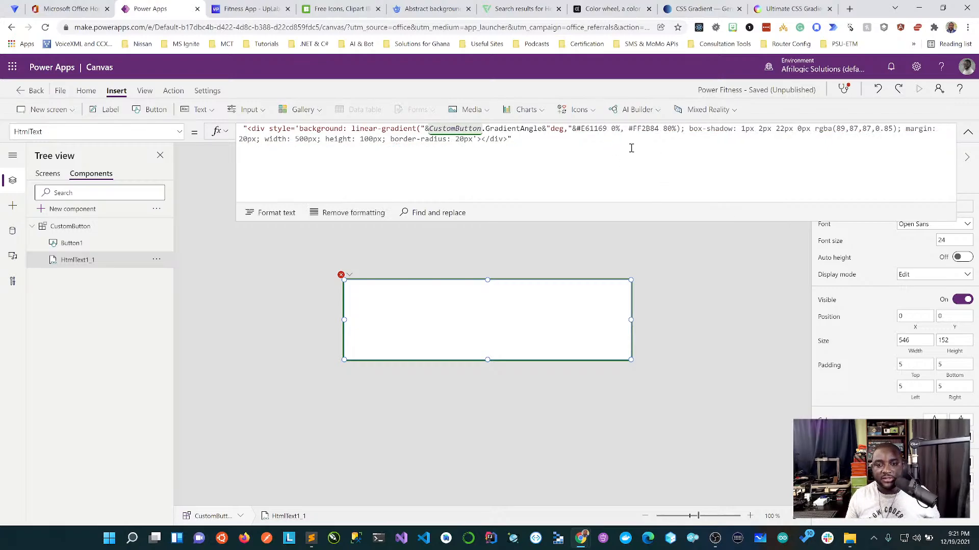
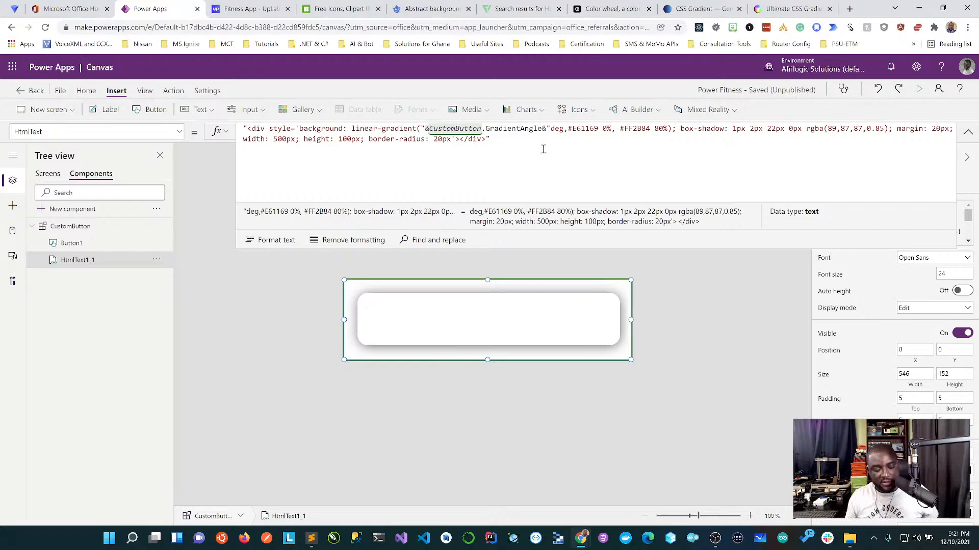
pyautogui.hotkey('ctrl', 's')
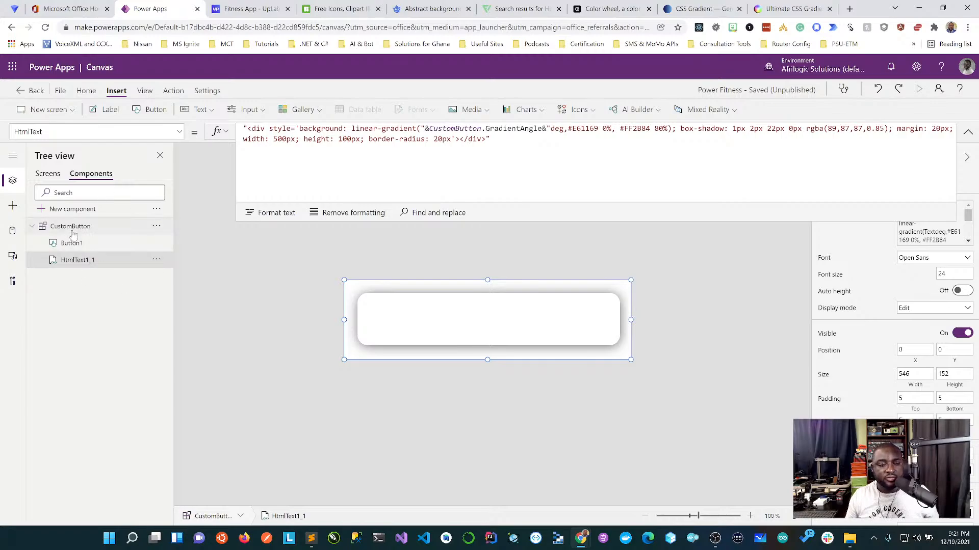
# Set the GradientAngle property of LoginScreen's Sign up button to "90"
pyautogui.click(48, 174)
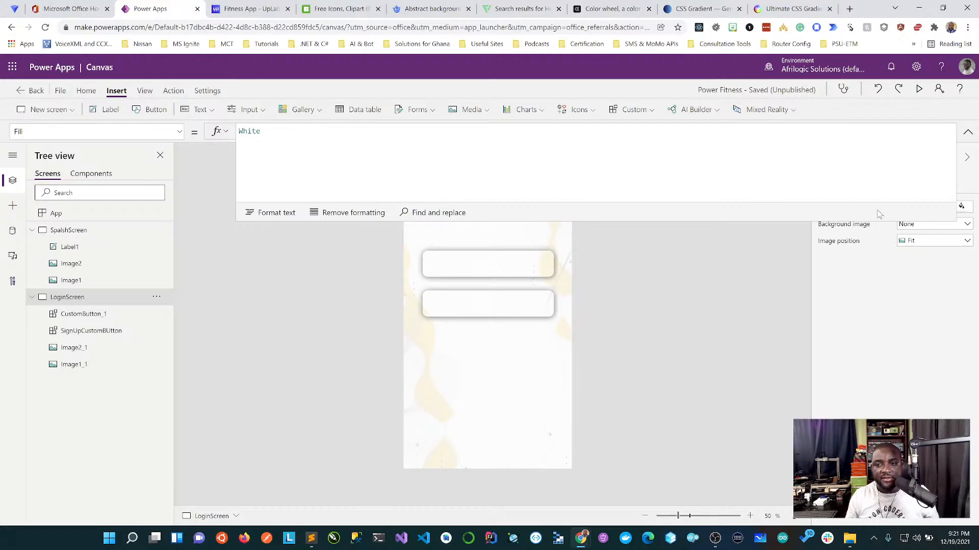
pyautogui.click(968, 132)
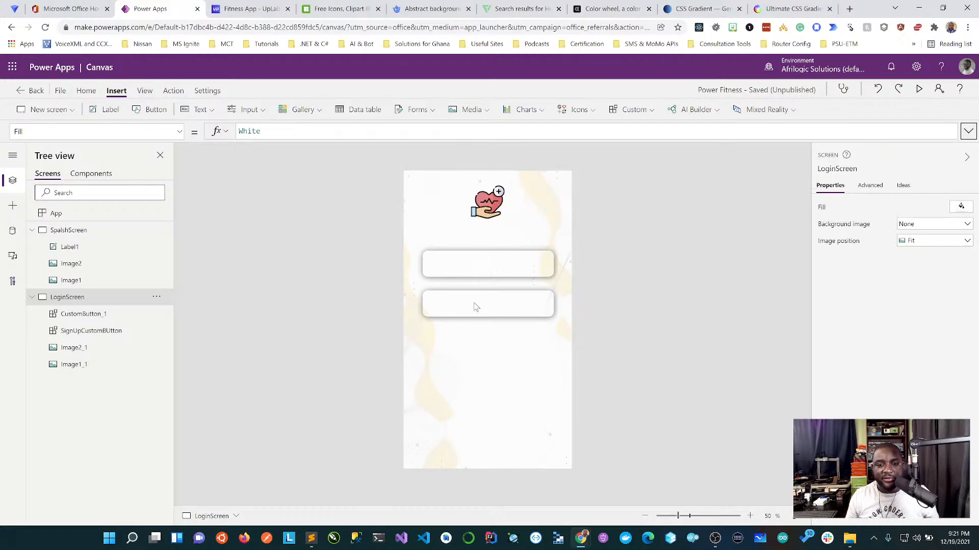
pyautogui.click(471, 264)
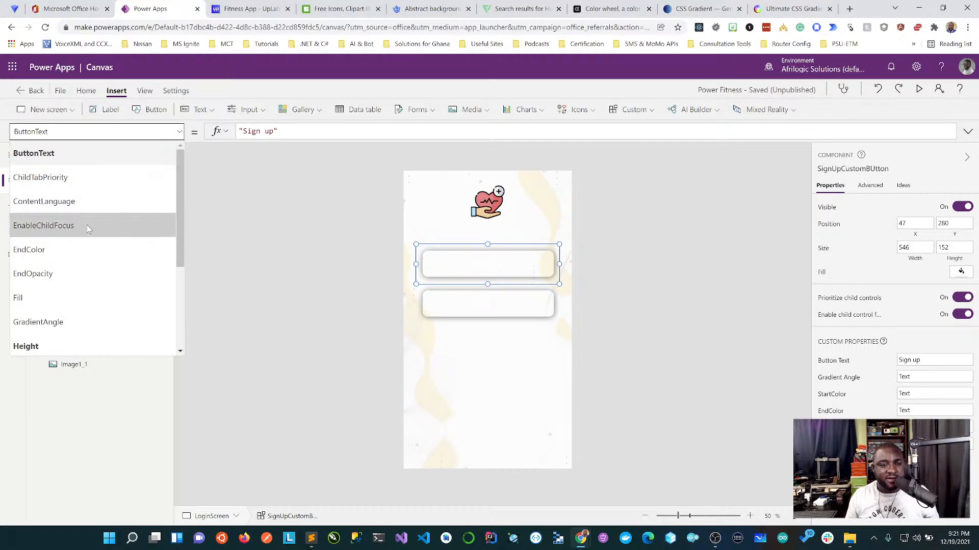
pyautogui.click(100, 329)
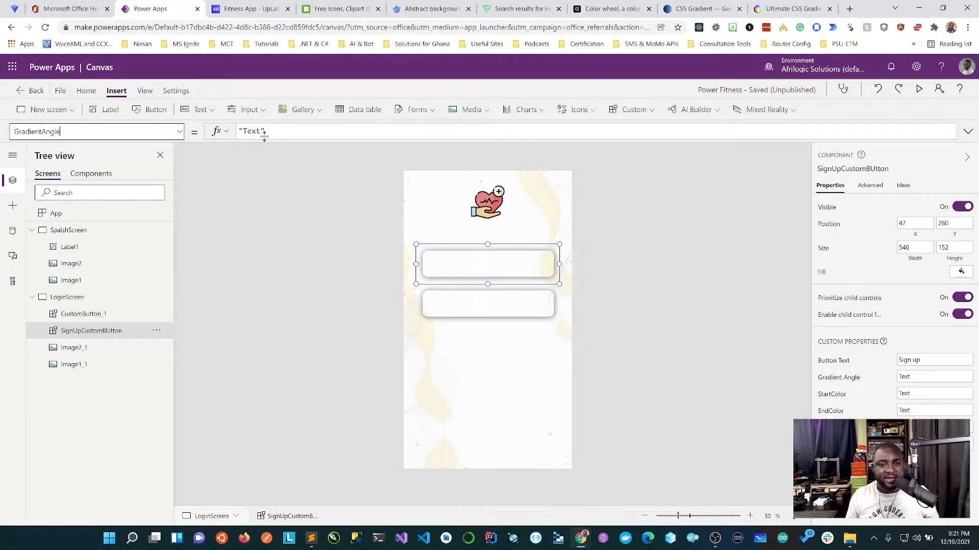
pyautogui.doubleClick(247, 132)
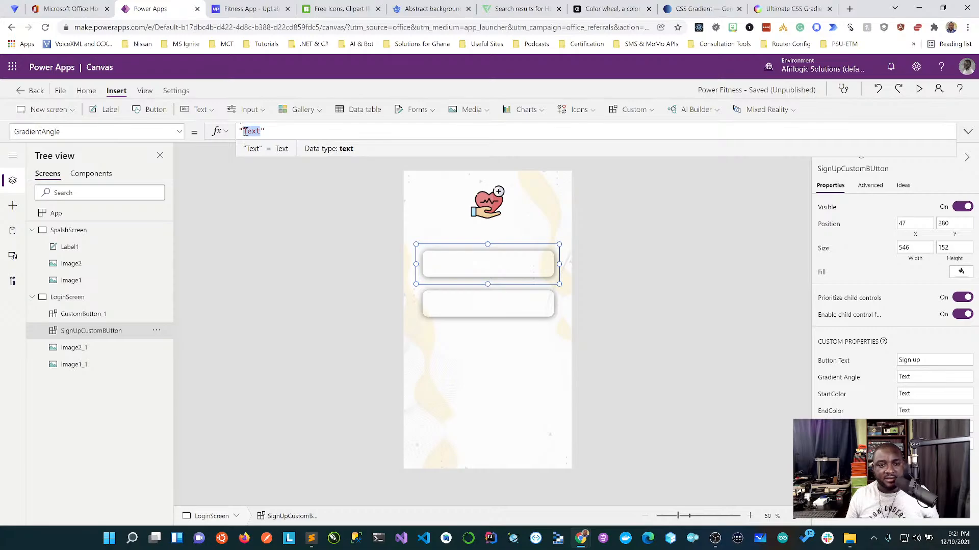
pyautogui.write('90')
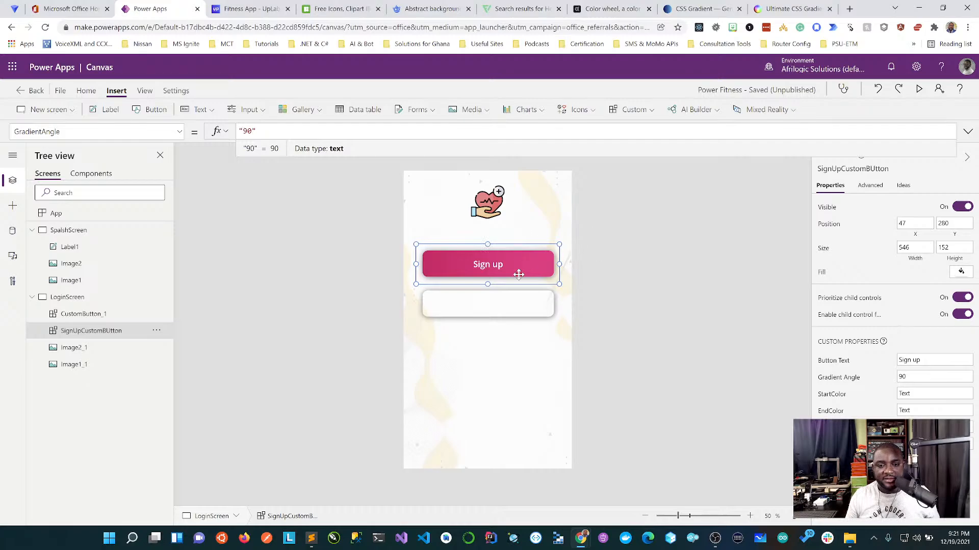
# Set the GradientAngle property of LoginScreen's Sign In button to "30" and save the app
pyautogui.click(494, 309)
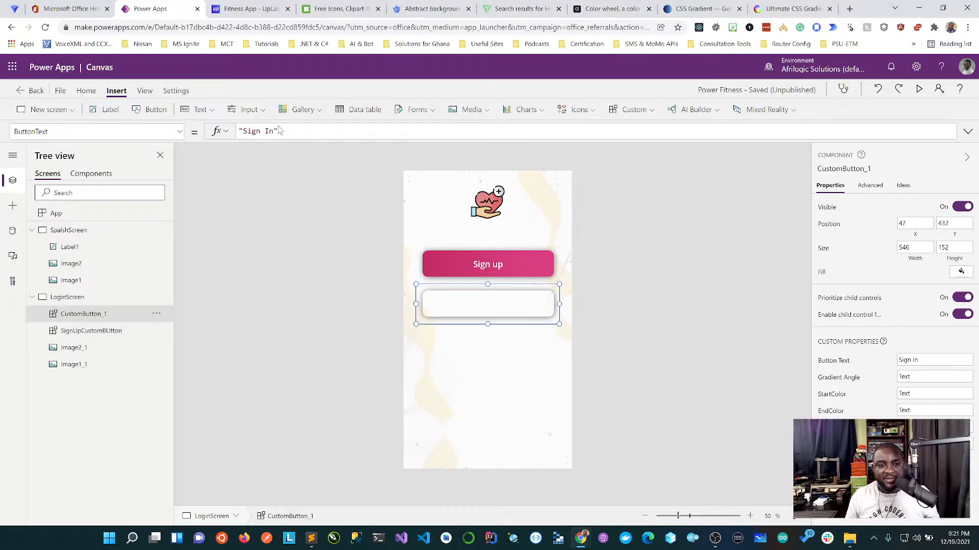
pyautogui.click(179, 131)
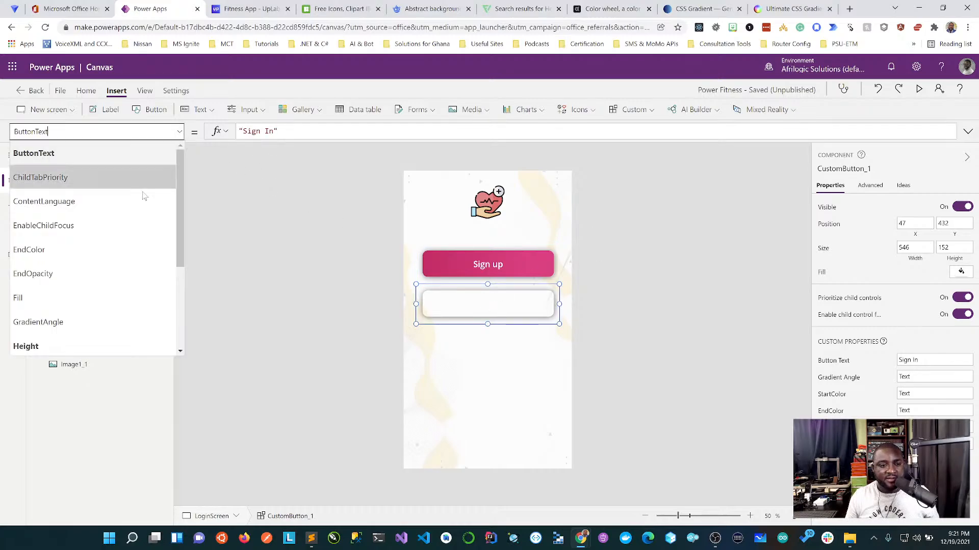
pyautogui.click(100, 322)
pyautogui.doubleClick(261, 130)
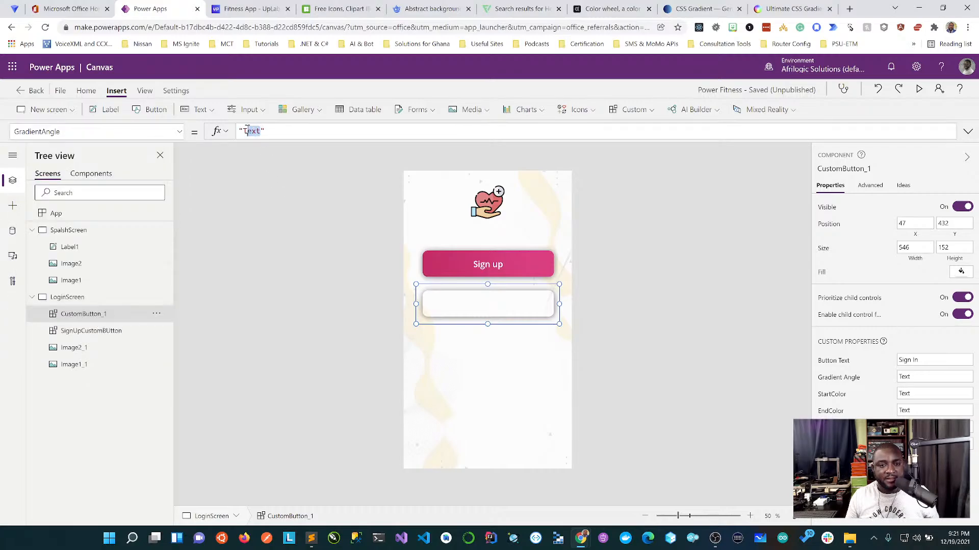
pyautogui.write('30')
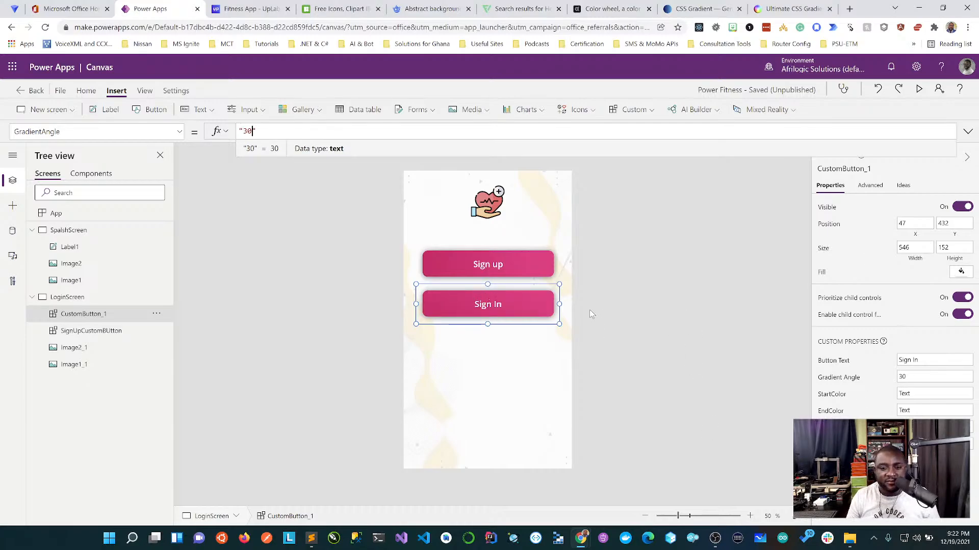
pyautogui.click(635, 313)
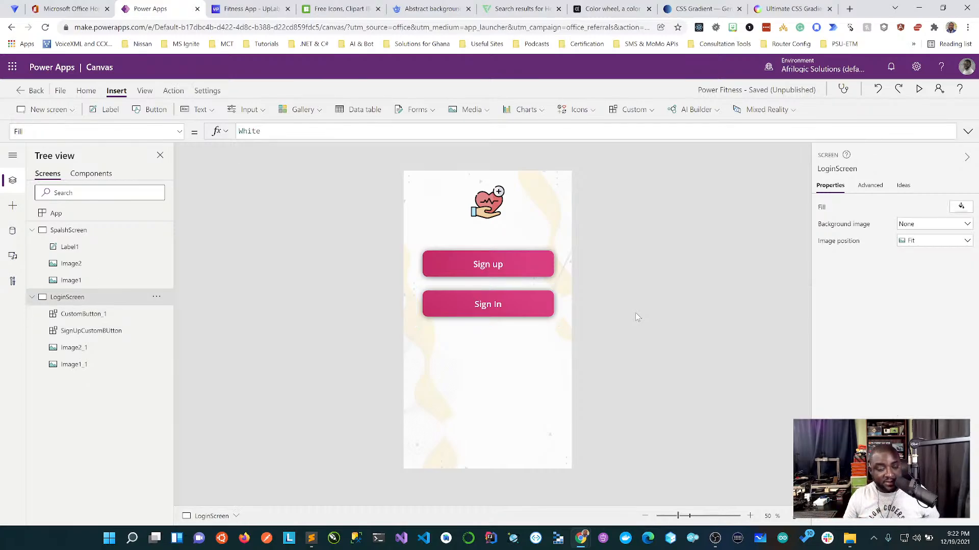
pyautogui.hotkey('ctrl', 's')
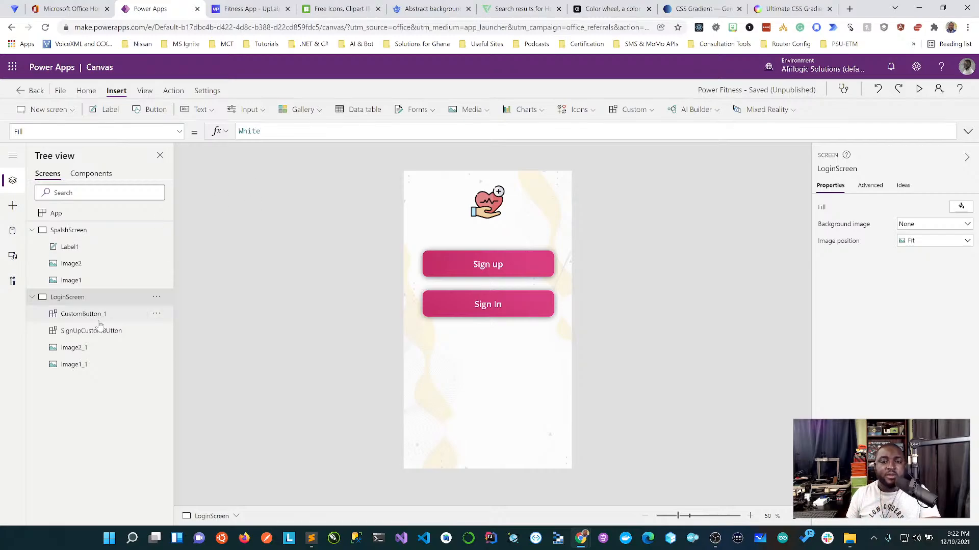
# Replace the hard-coded first gradient color #E61169 in HtmlText1_1's HtmlText formula with an empty "&& concatenation slot, keeping the 0% stop
pyautogui.click(90, 174)
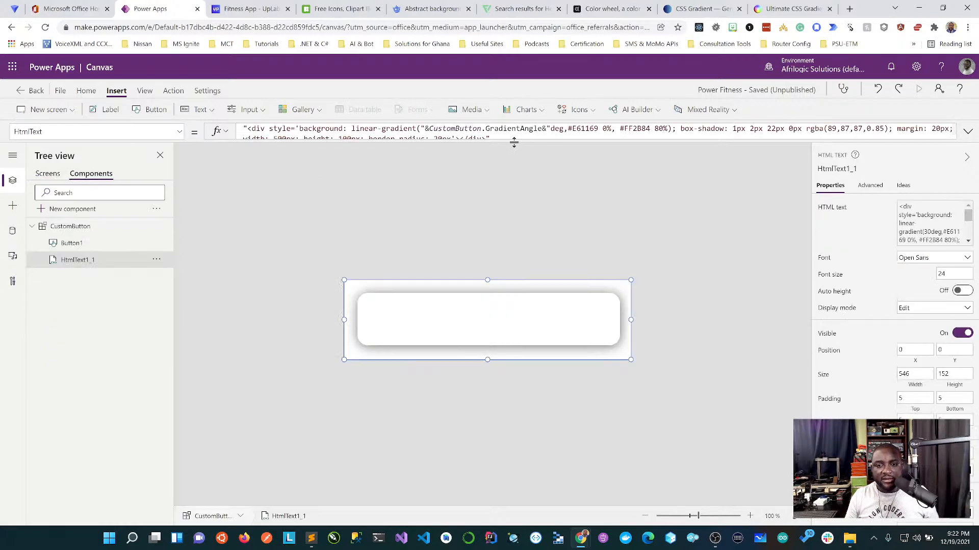
pyautogui.click(967, 131)
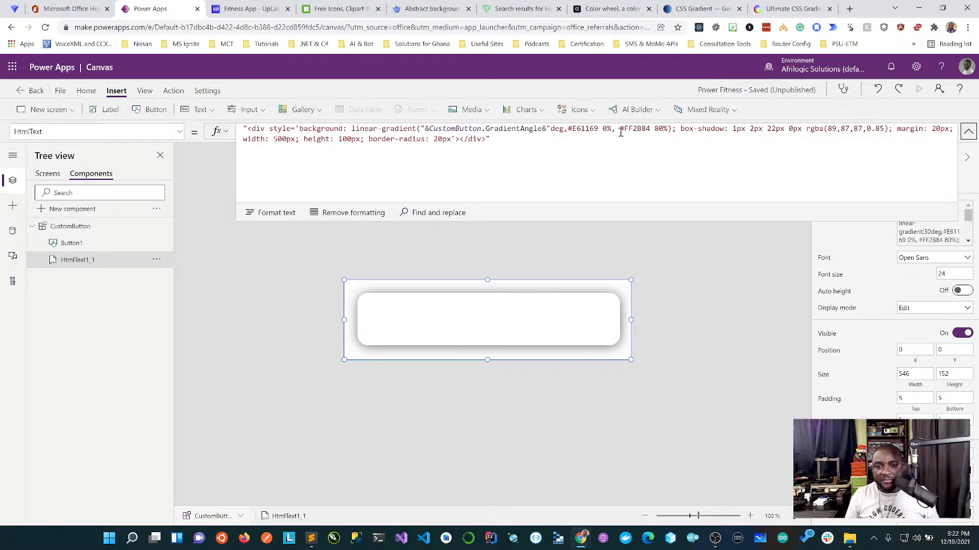
pyautogui.click(567, 129)
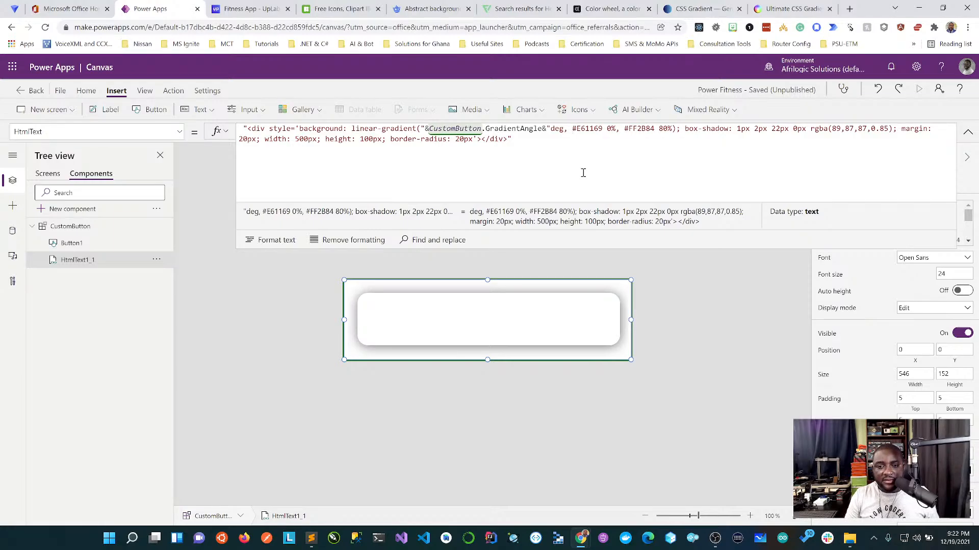
pyautogui.write('"')
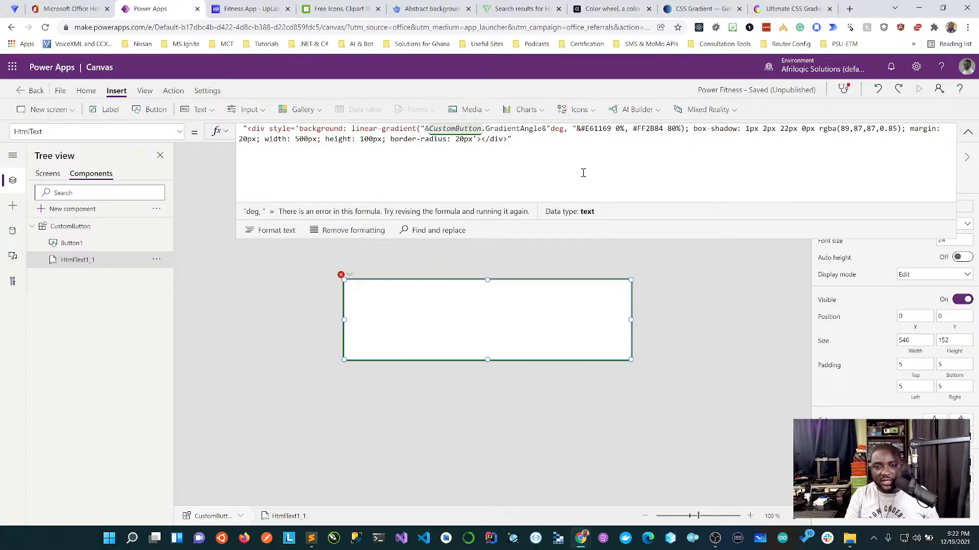
pyautogui.write('&&"')
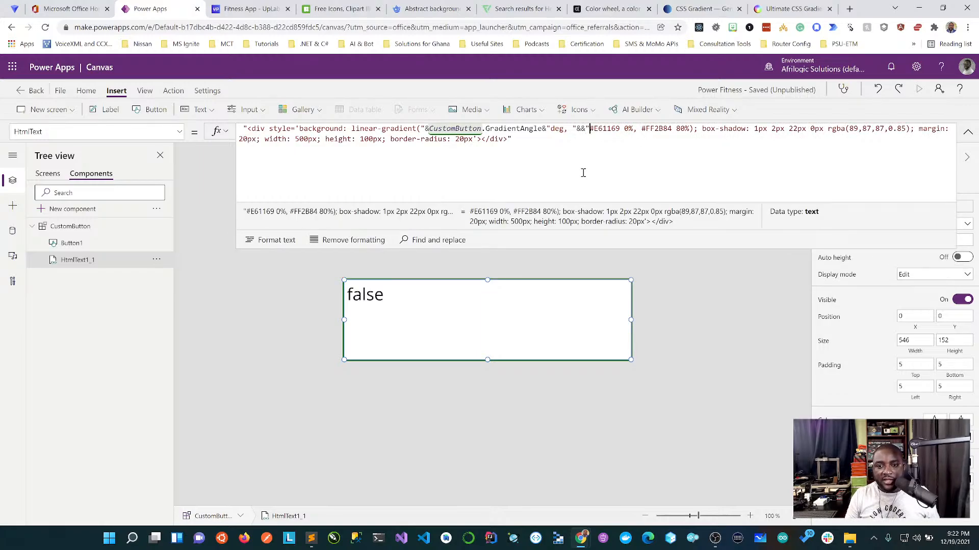
pyautogui.press('Delete')
pyautogui.press('Delete')
pyautogui.press('Delete')
pyautogui.press('Delete')
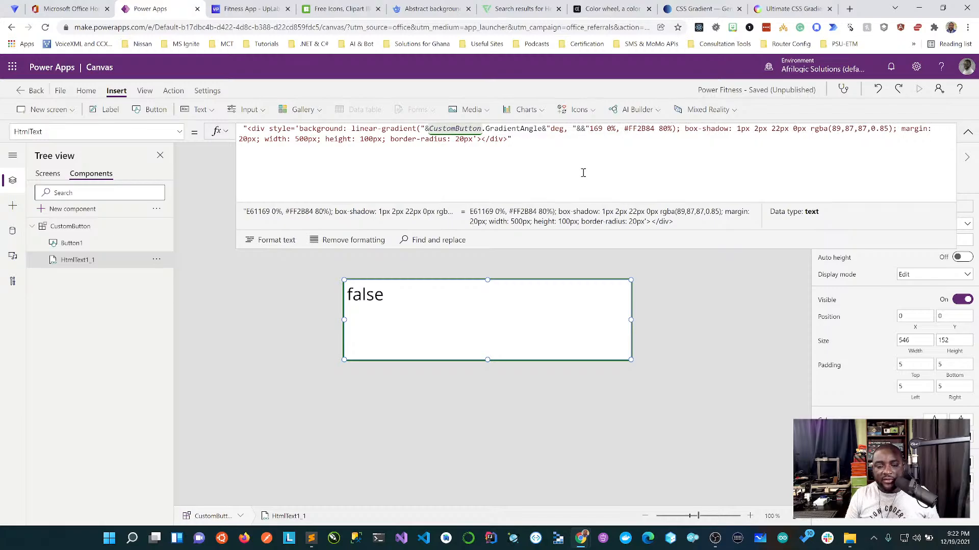
pyautogui.press('Delete')
pyautogui.press('Delete')
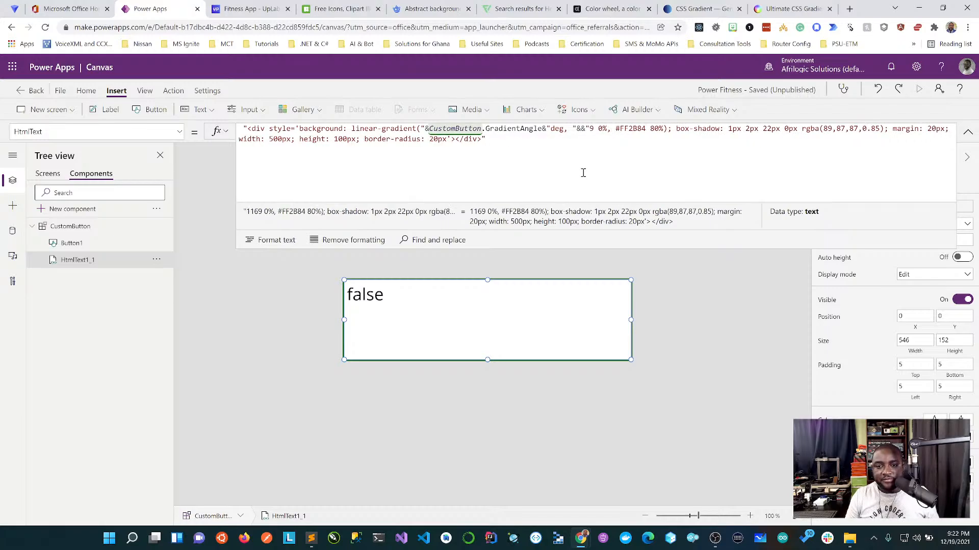
pyautogui.press('Delete')
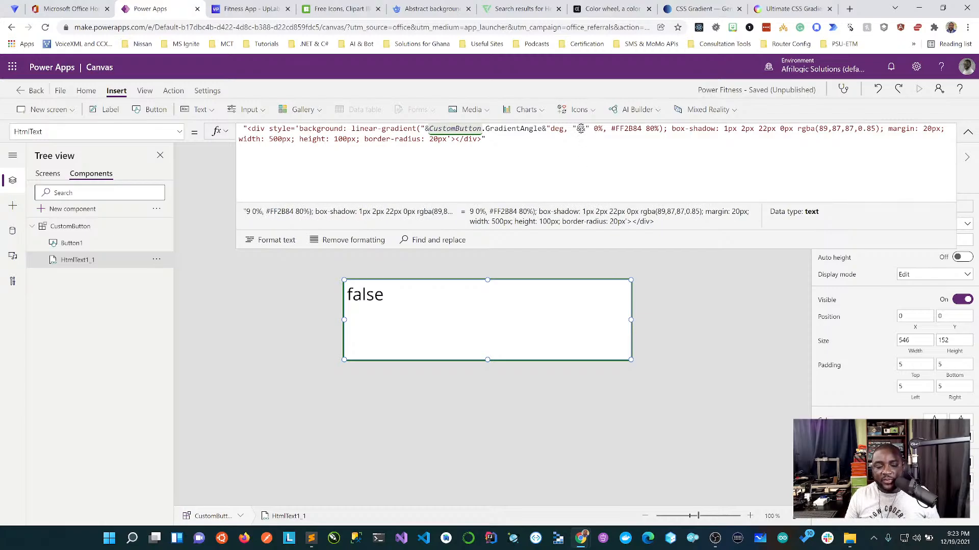
# Insert CustomButton.StartColor as the first gradient color in HtmlText1_1's HtmlText formula and save the app
pyautogui.write('Cust')
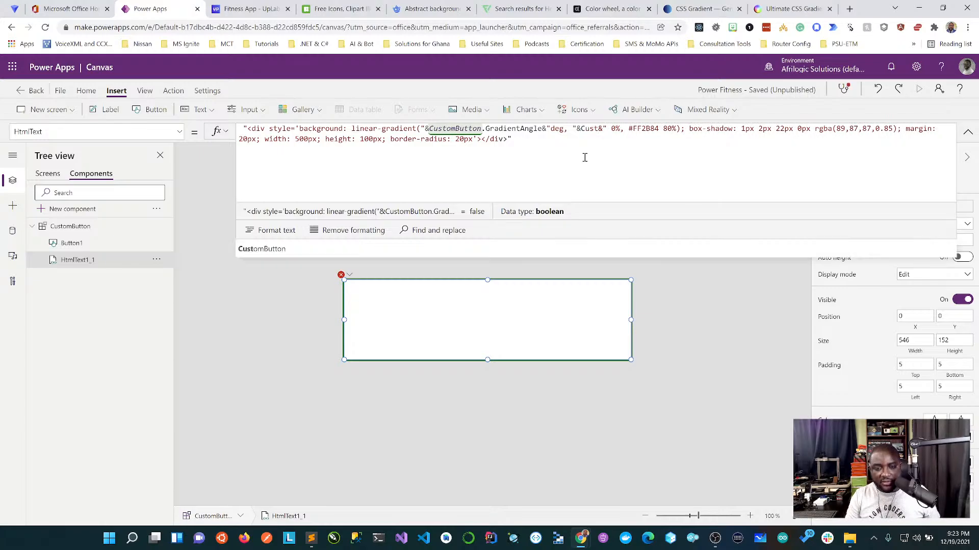
pyautogui.write('tom')
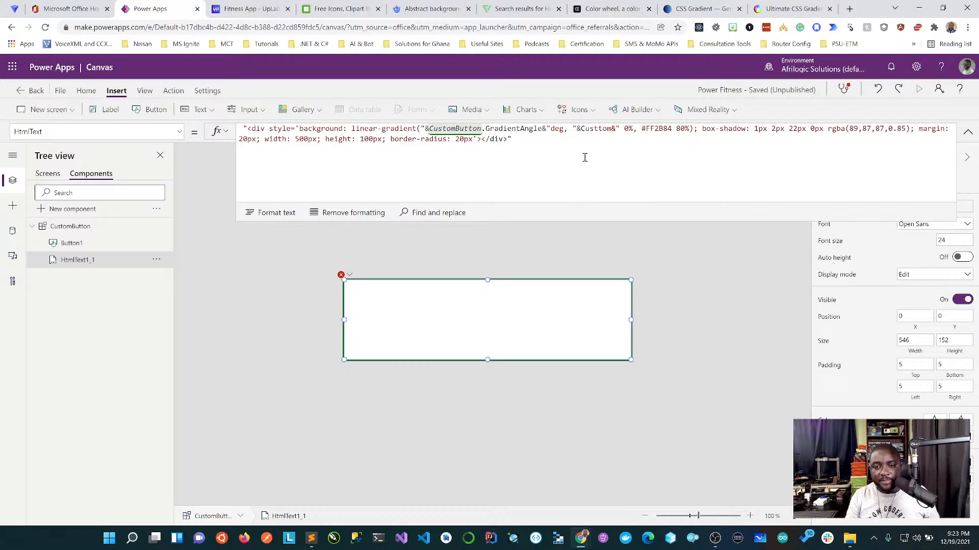
pyautogui.press('BackSpace')
pyautogui.press('BackSpace')
pyautogui.press('BackSpace')
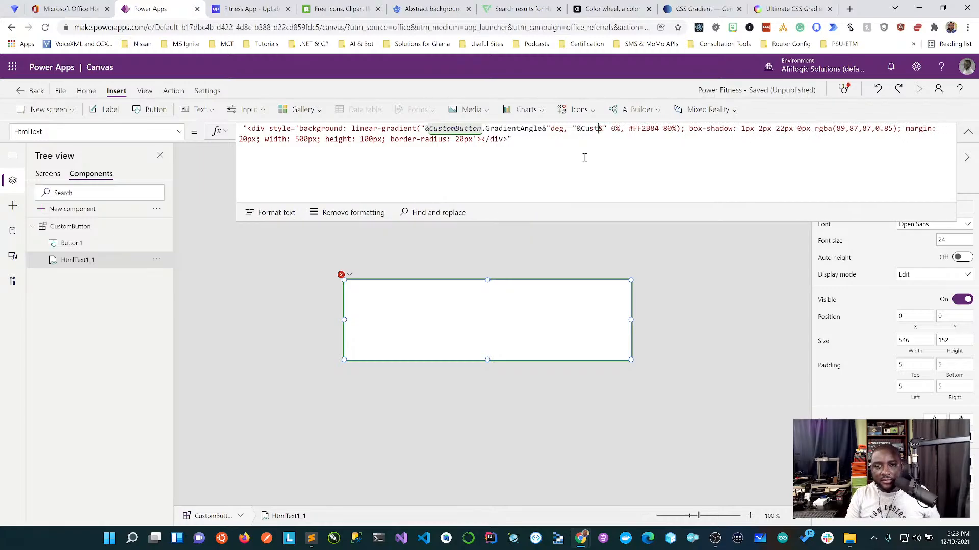
pyautogui.write('om')
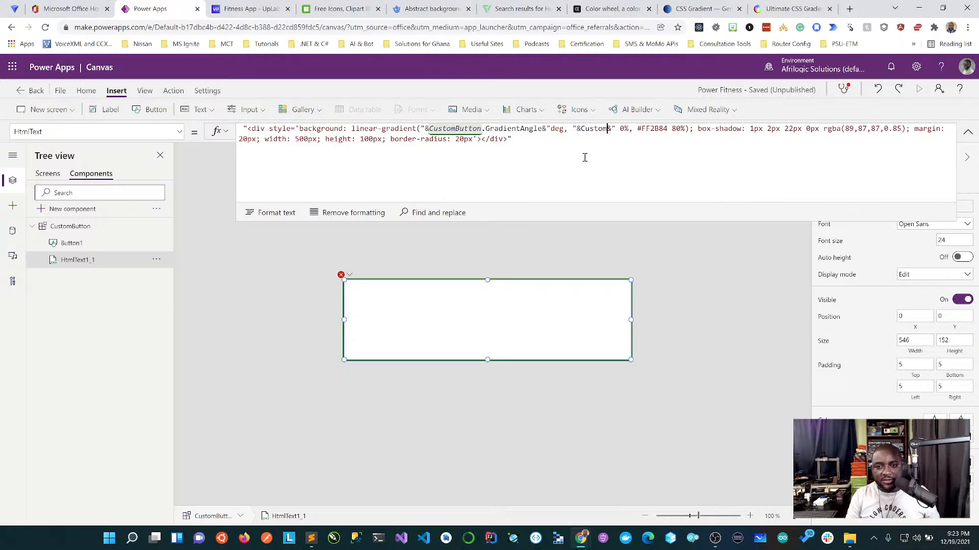
pyautogui.click(426, 232)
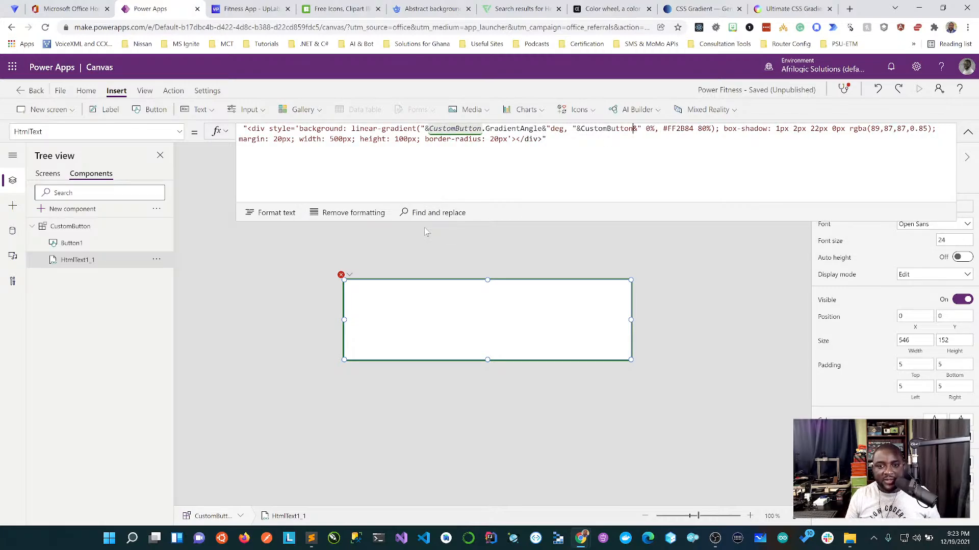
pyautogui.write('.')
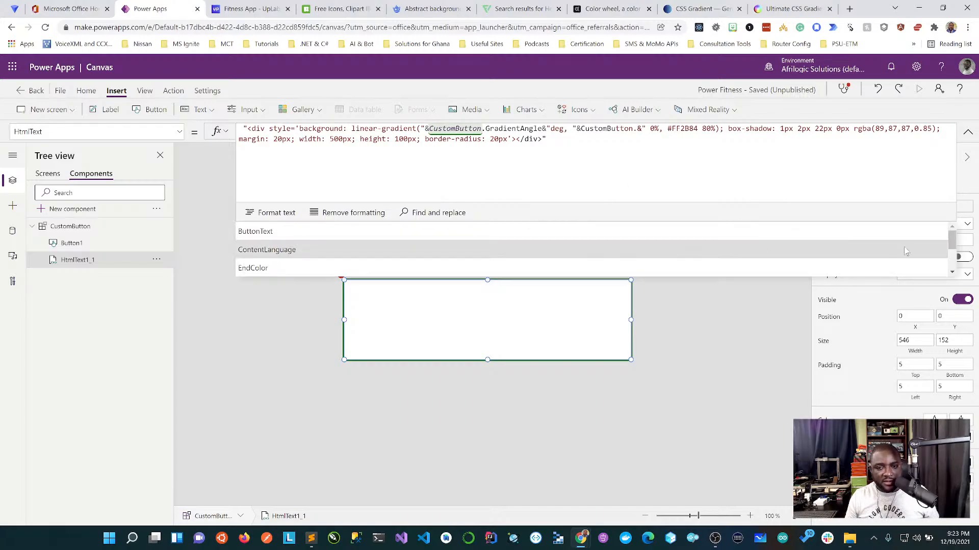
pyautogui.scroll(-3, 561, 275)
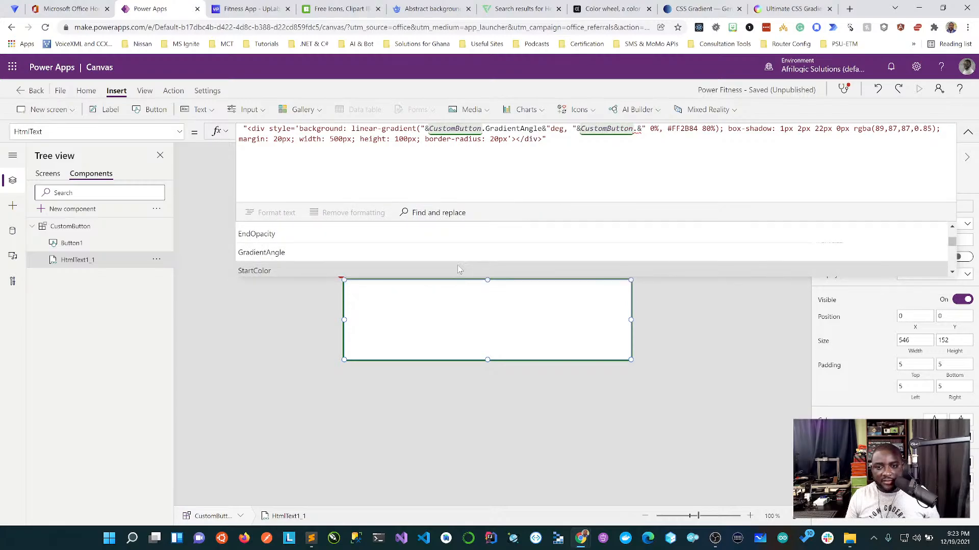
pyautogui.click(458, 271)
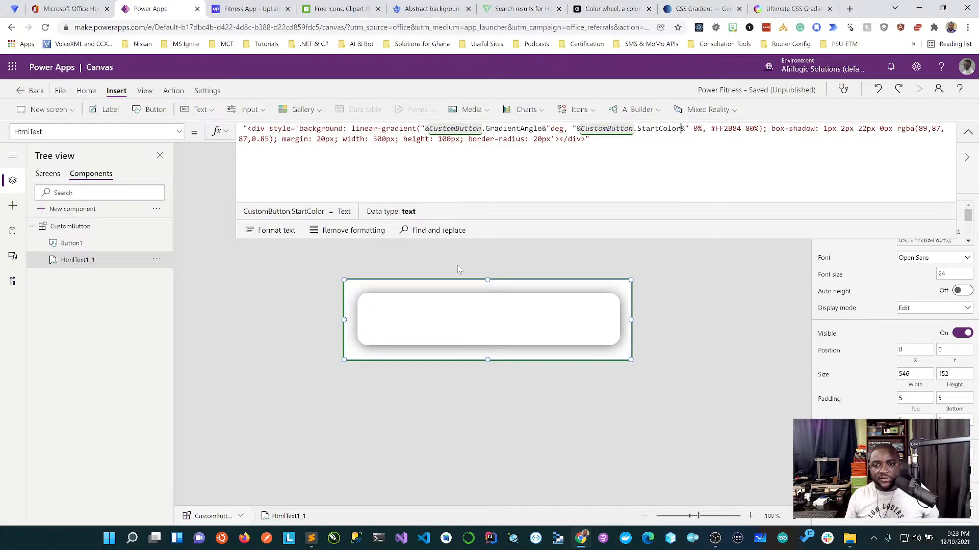
pyautogui.hotkey('ctrl', 's')
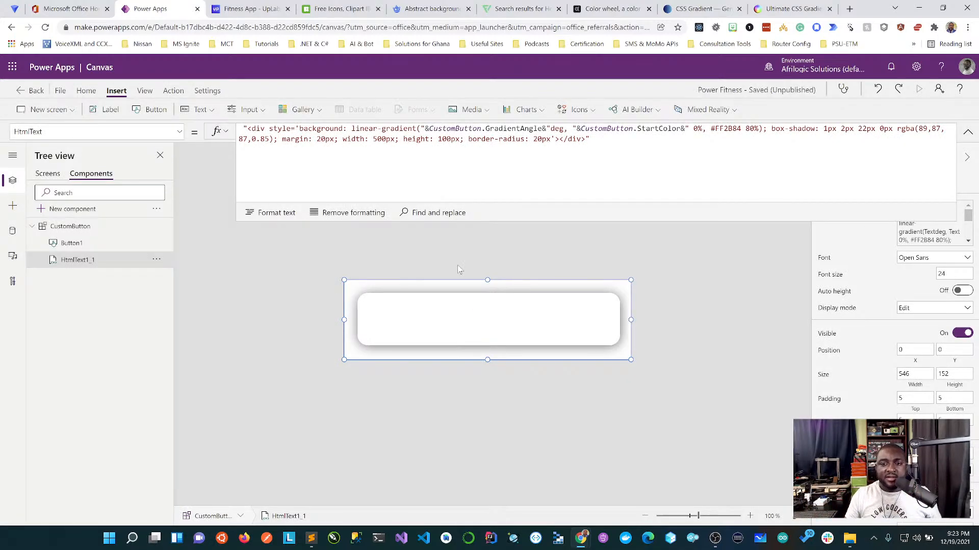
# Return to the app's screens, switch to Adobe Color and copy the dark green swatch's hex code 009907
pyautogui.click(40, 175)
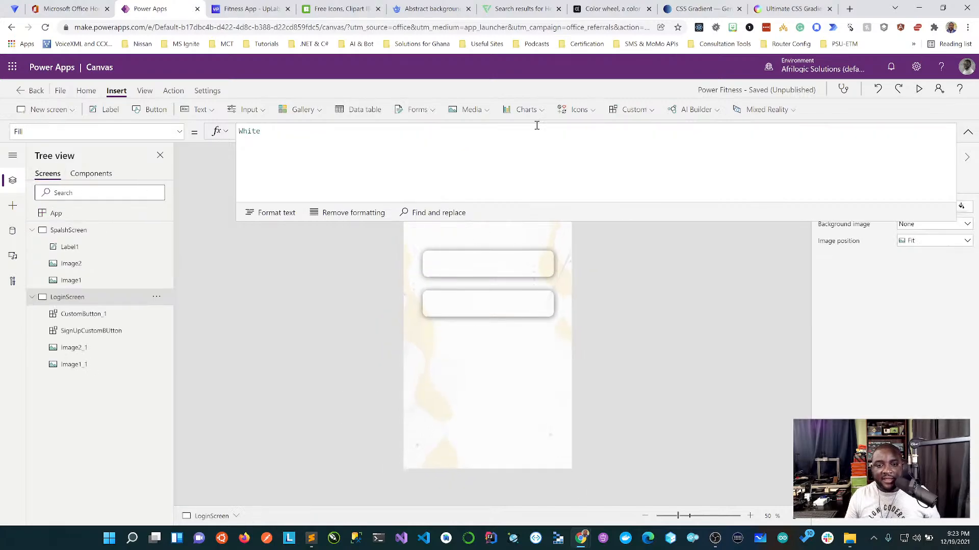
pyautogui.click(706, 9)
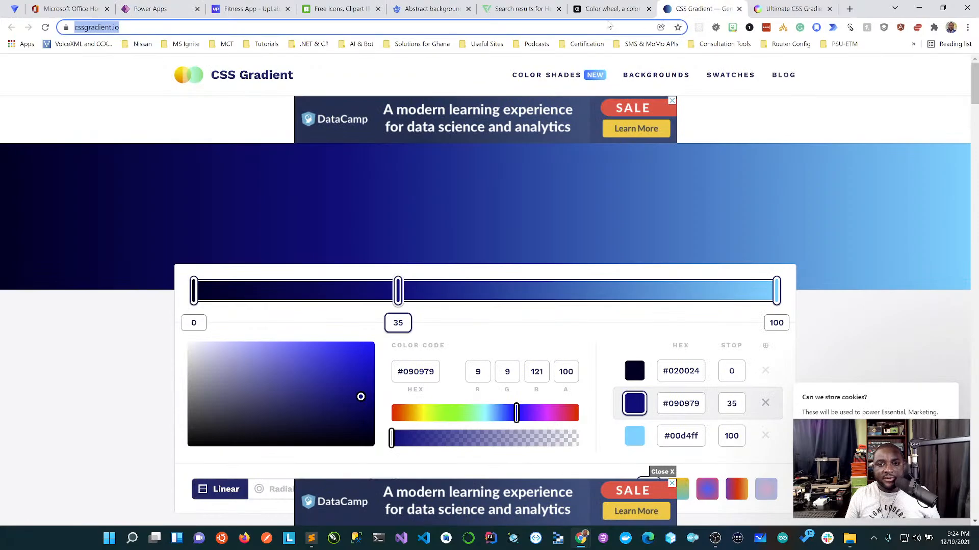
pyautogui.click(606, 9)
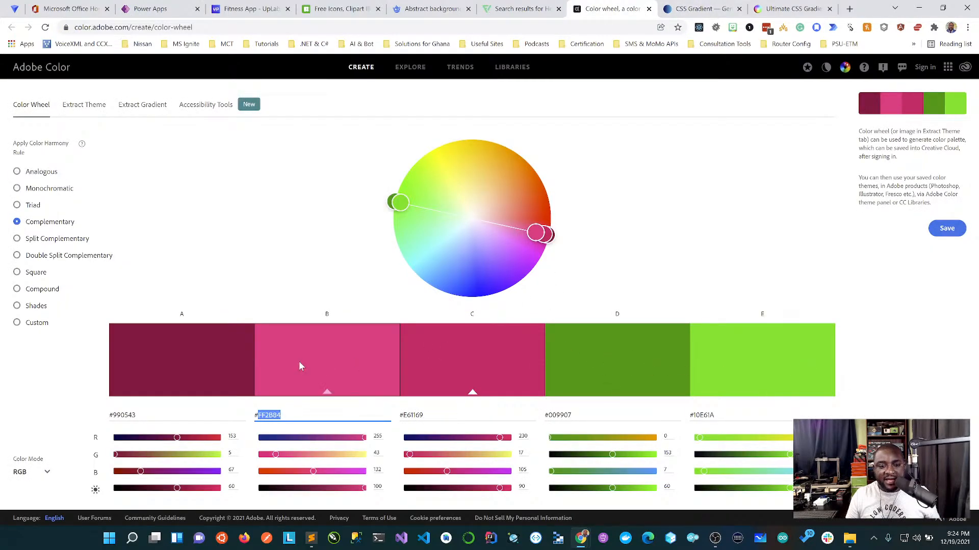
pyautogui.click(561, 416)
pyautogui.hotkey('ctrl', 'c')
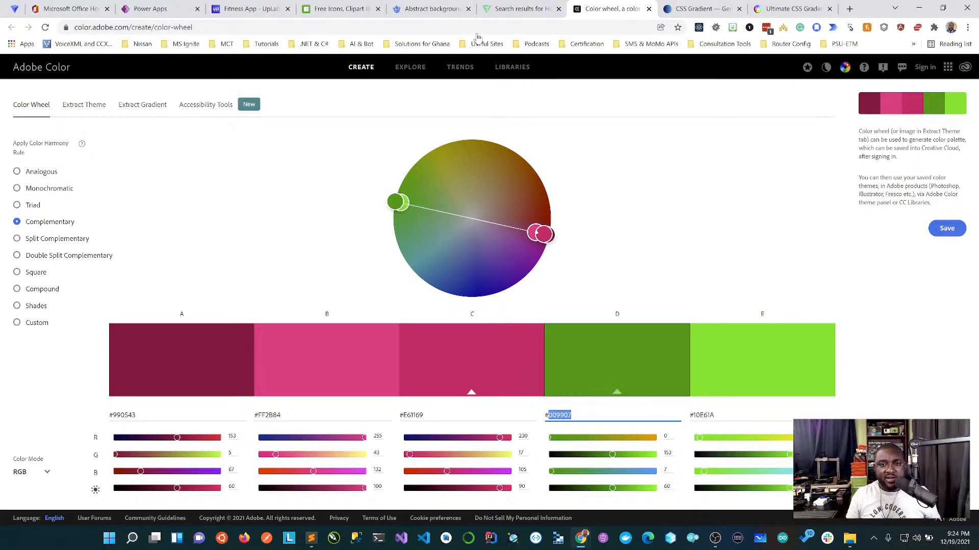
# Switch back to Power Apps and set the StartColor property of LoginScreen's Sign up button to "#009907"
pyautogui.click(150, 11)
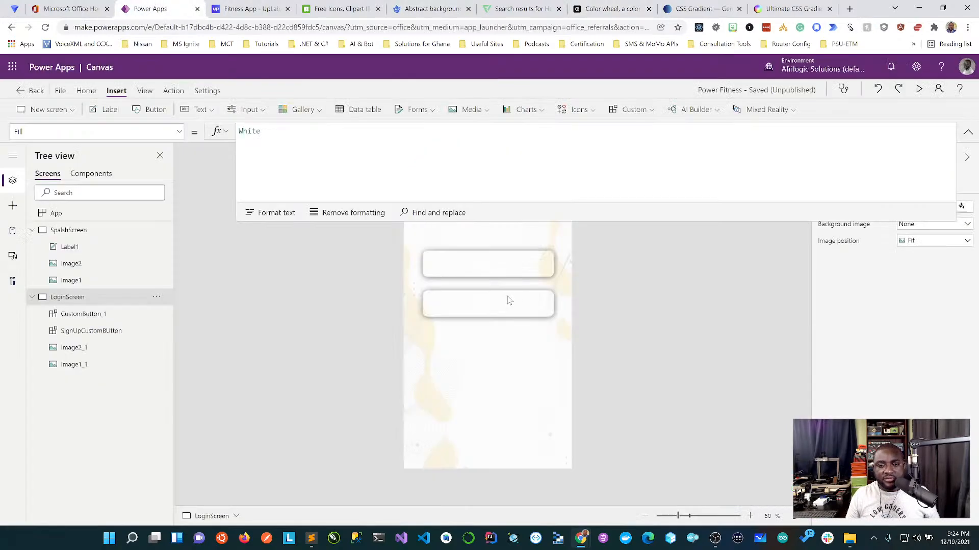
pyautogui.click(513, 269)
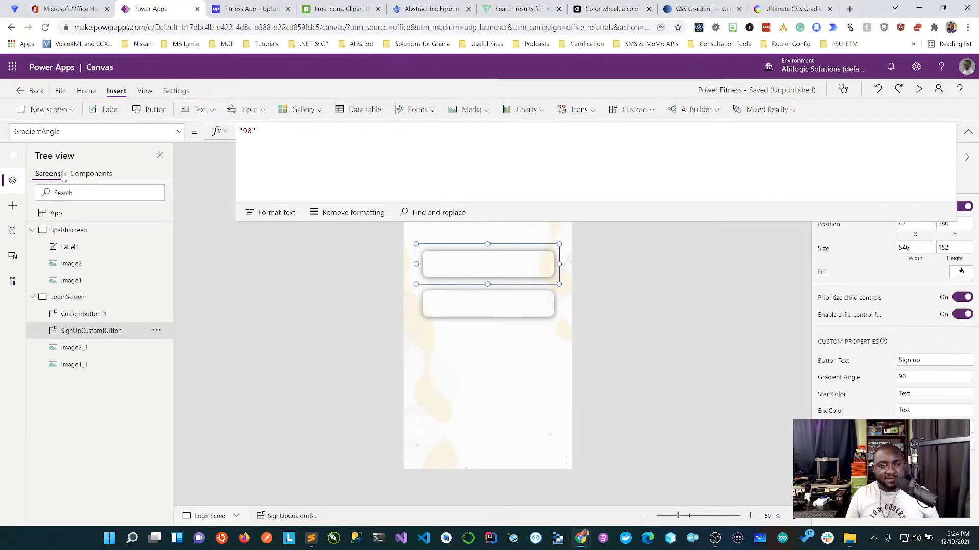
pyautogui.click(179, 134)
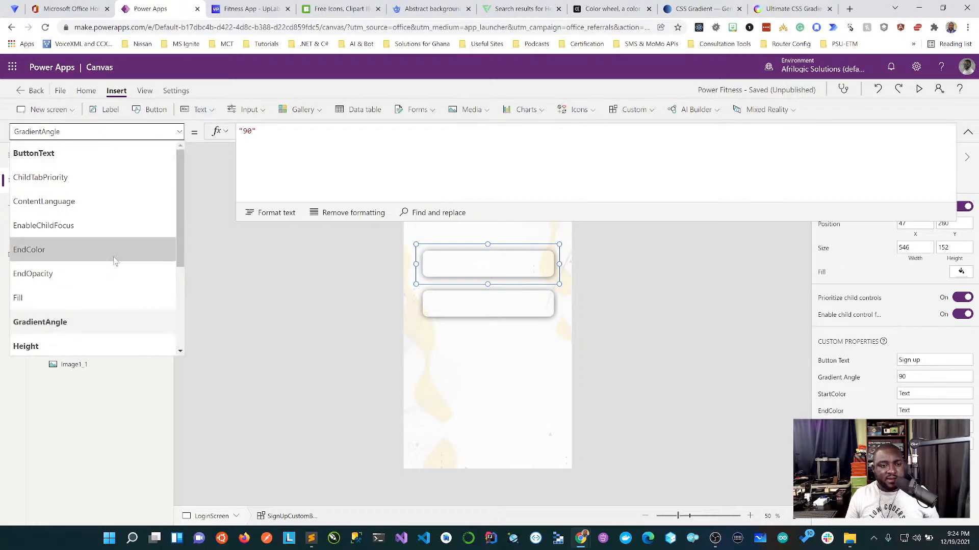
pyautogui.scroll(-2, 114, 257)
pyautogui.click(102, 317)
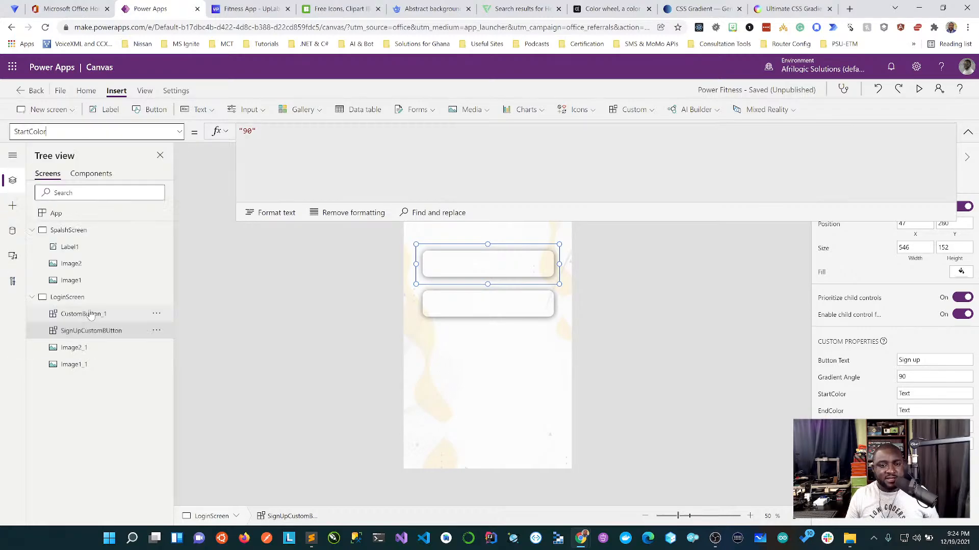
pyautogui.click(251, 131)
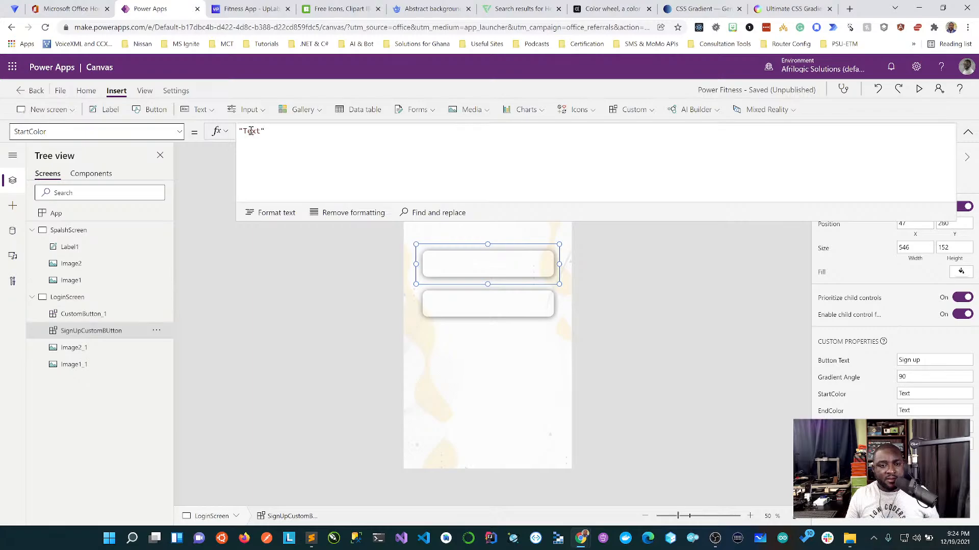
pyautogui.doubleClick(249, 131)
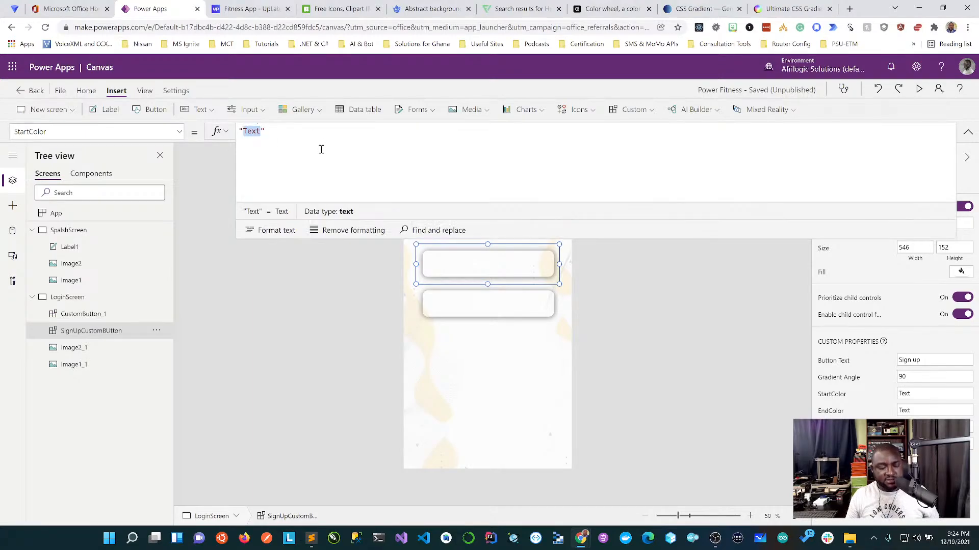
pyautogui.hotkey('ctrl', 'v')
pyautogui.click(243, 132)
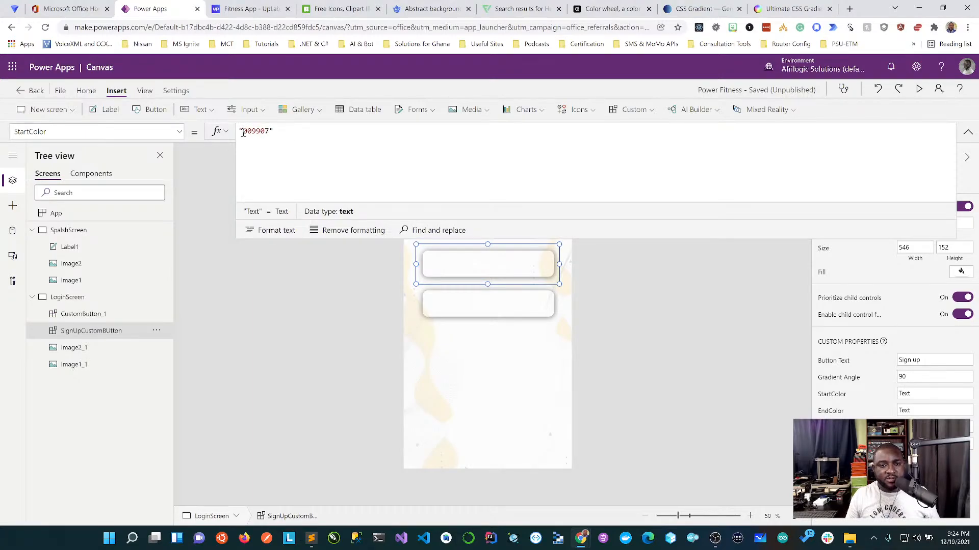
pyautogui.write('#')
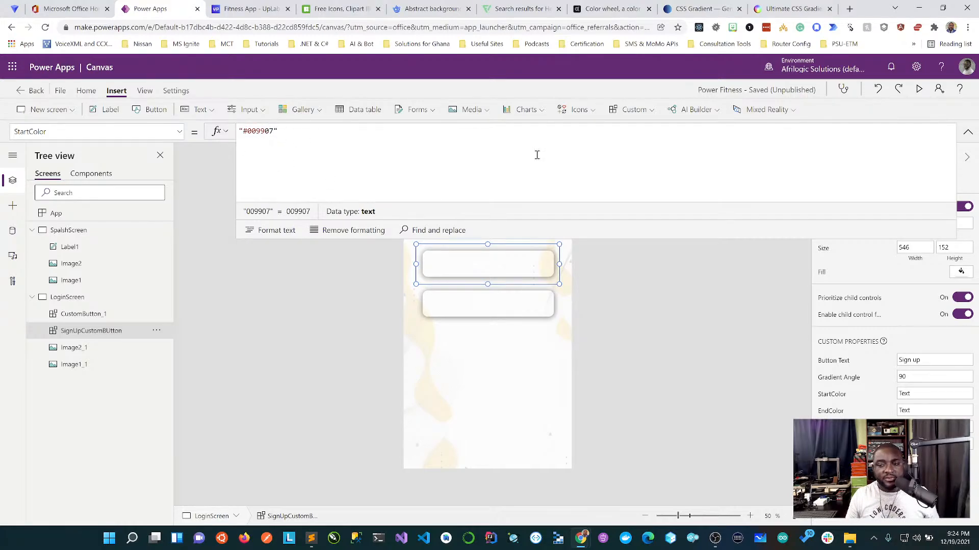
pyautogui.click(967, 134)
pyautogui.click(967, 133)
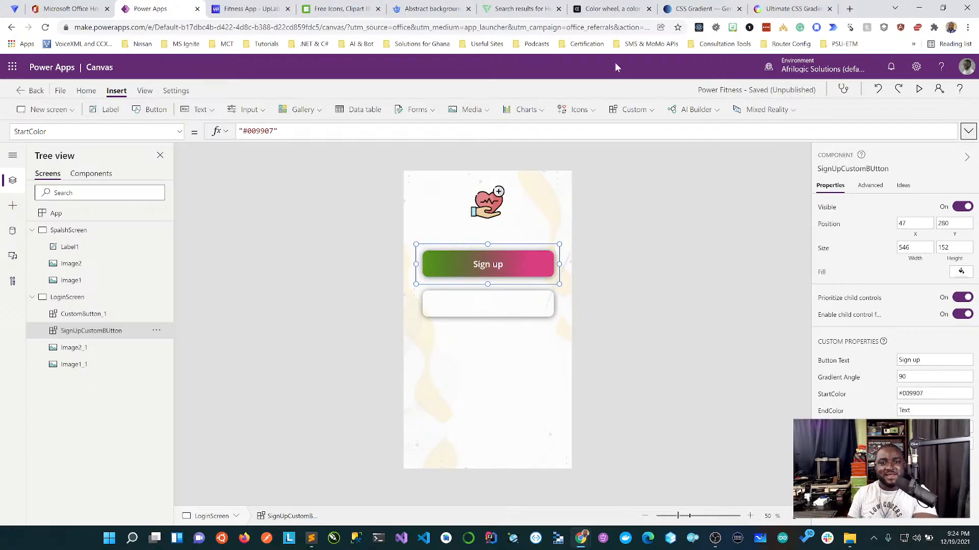
# Switch to Adobe Color, rotate the complementary palette to purple and yellow, and copy swatch B's hex code 9C2BFF
pyautogui.click(614, 9)
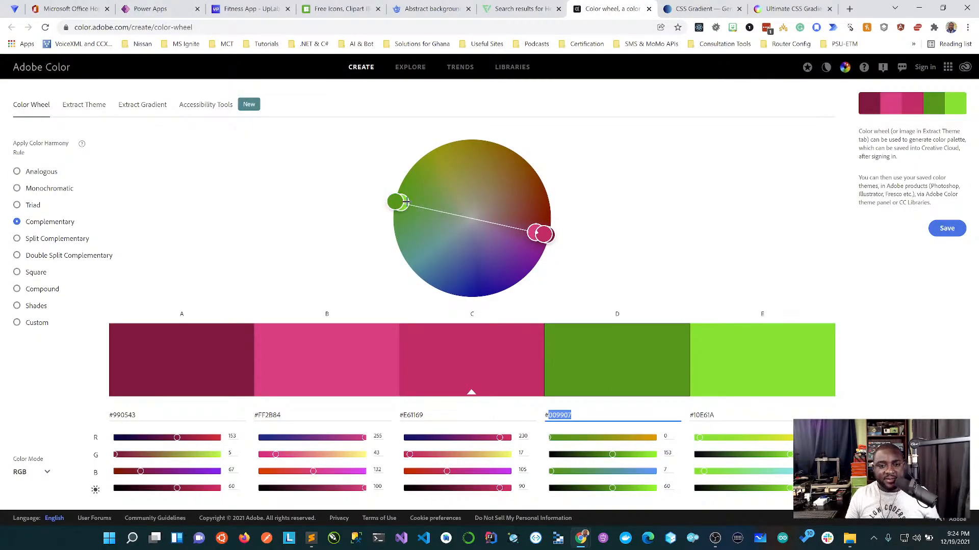
pyautogui.click(435, 160)
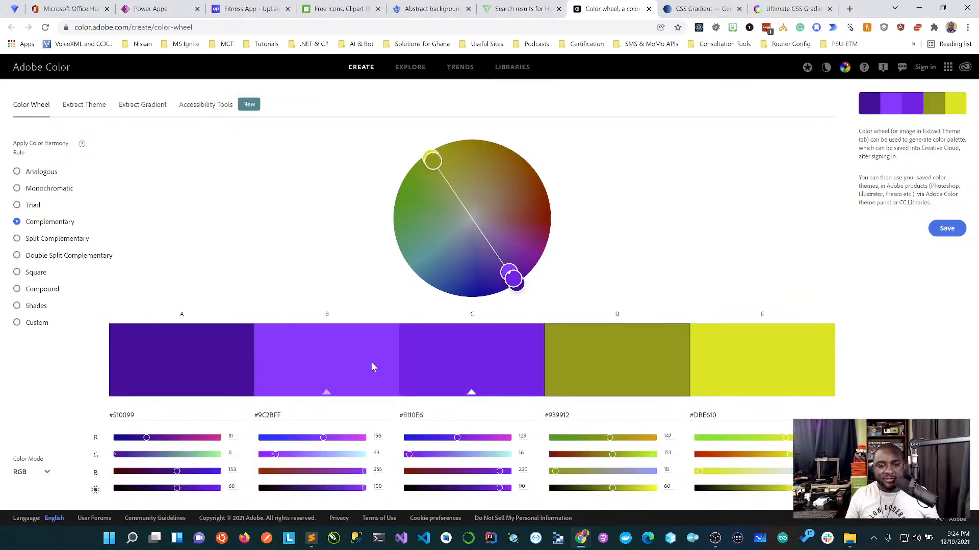
pyautogui.doubleClick(273, 415)
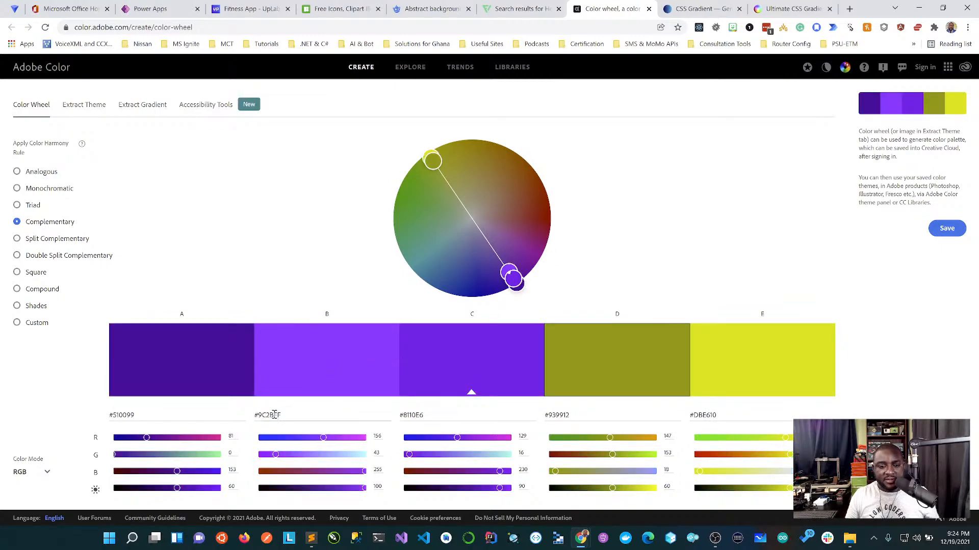
# Switch back to Power Apps and replace the StartColor text of LoginScreen's Sign In button with "9C2BFF"
pyautogui.click(128, 6)
pyautogui.click(490, 305)
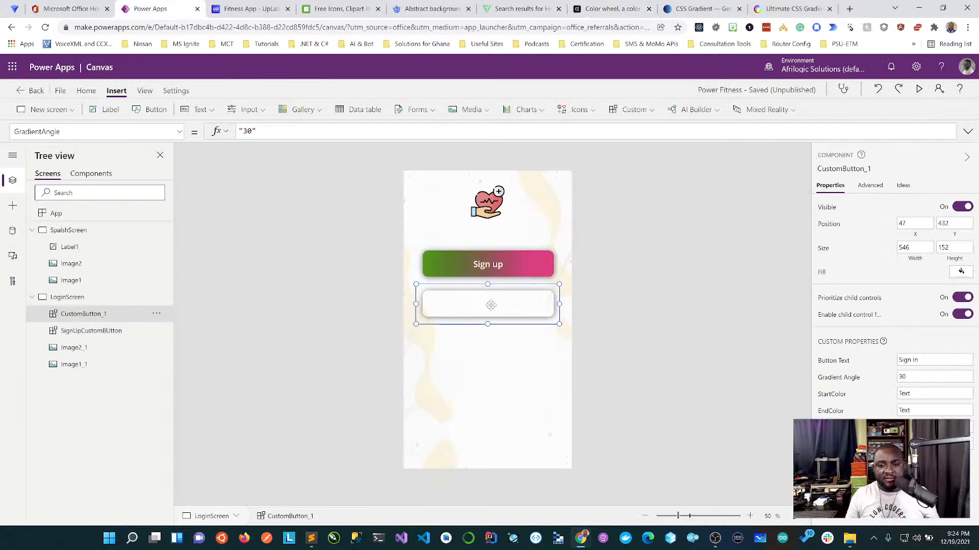
pyautogui.click(180, 133)
pyautogui.click(93, 319)
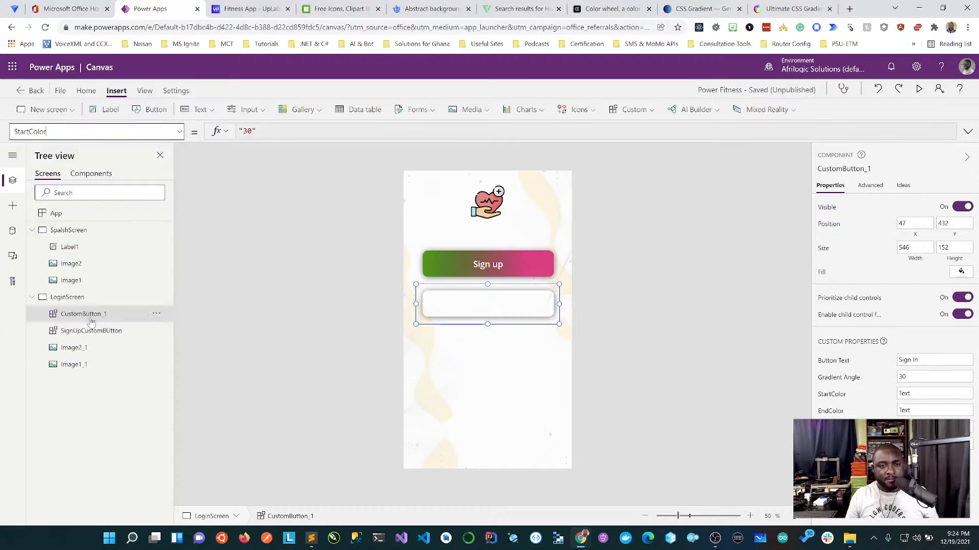
pyautogui.click(263, 132)
pyautogui.press('BackSpace')
pyautogui.press('BackSpace')
pyautogui.press('BackSpace')
pyautogui.press('BackSpace')
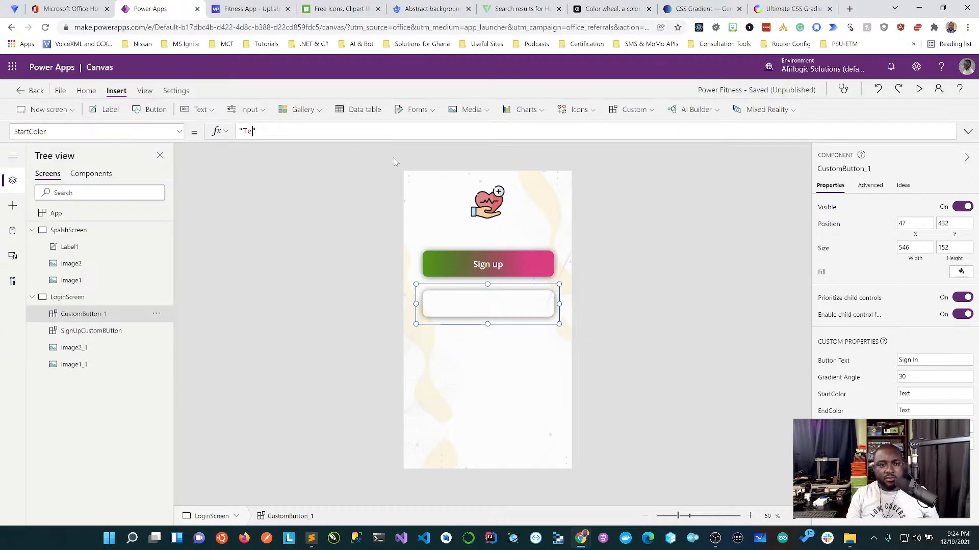
pyautogui.write('#9C2BFF')
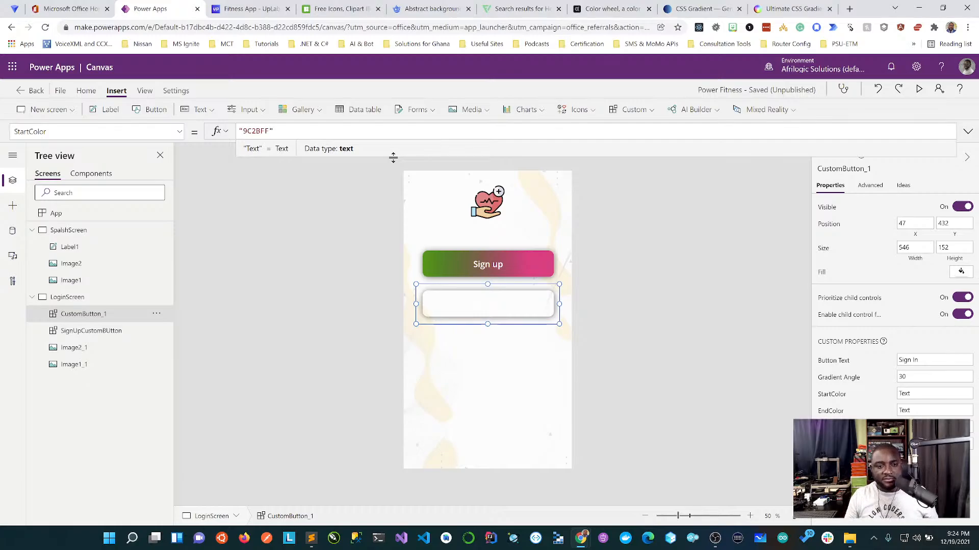
# Prefix the Sign In button's StartColor code with a hash so it reads "#9C2BFF", and save the app
pyautogui.click(244, 132)
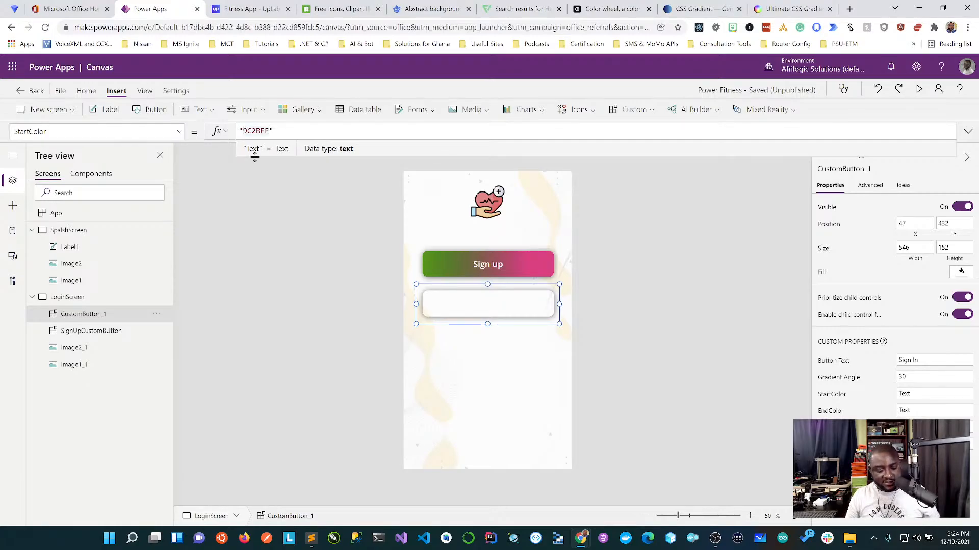
pyautogui.write('#')
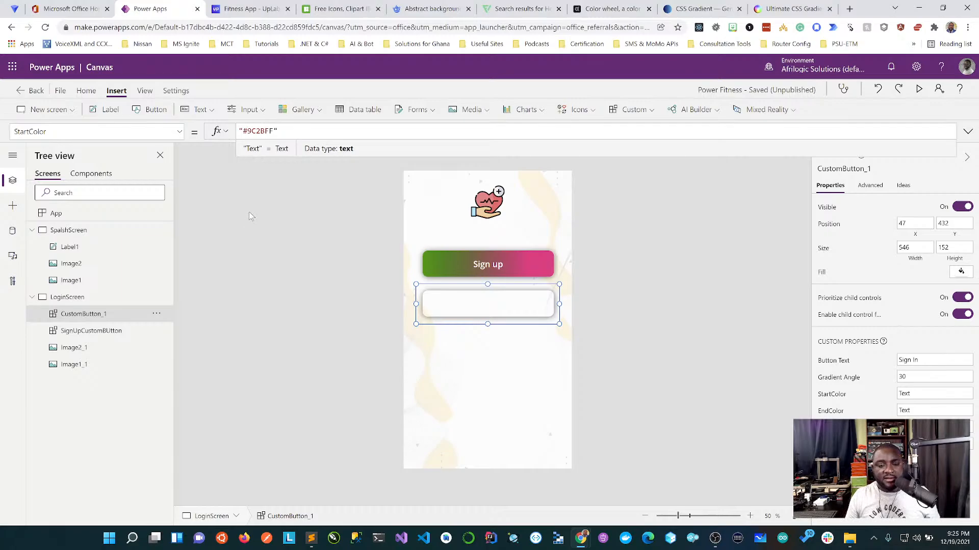
pyautogui.click(269, 232)
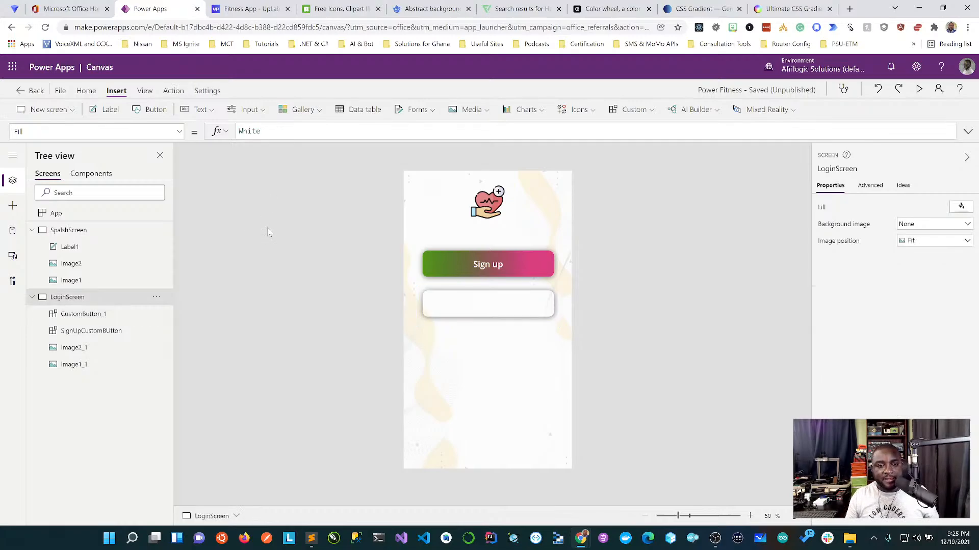
pyautogui.click(522, 309)
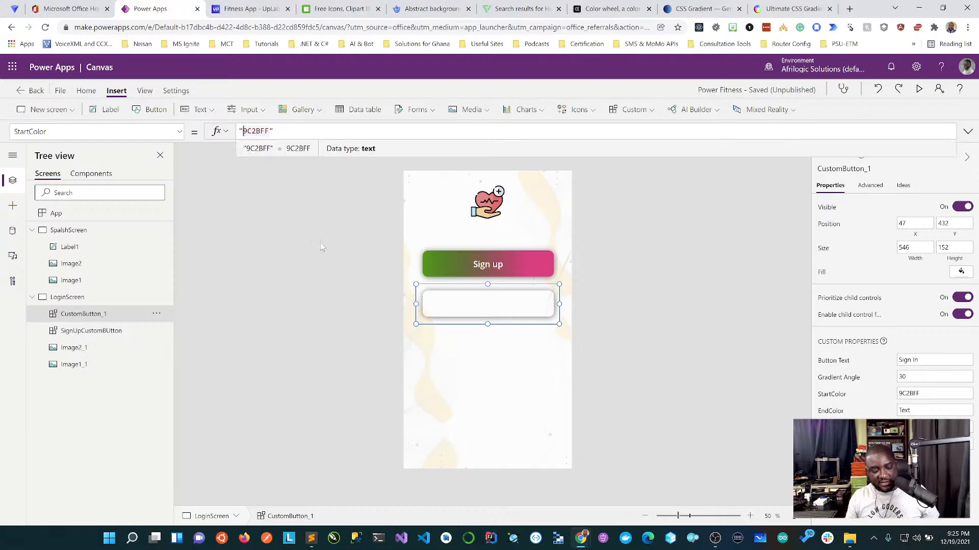
pyautogui.write('#')
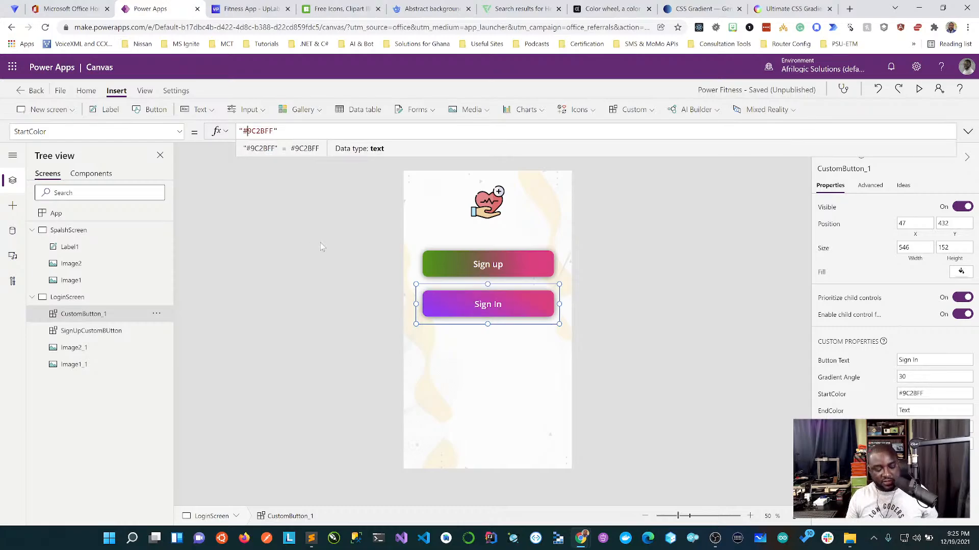
pyautogui.hotkey('ctrl', 's')
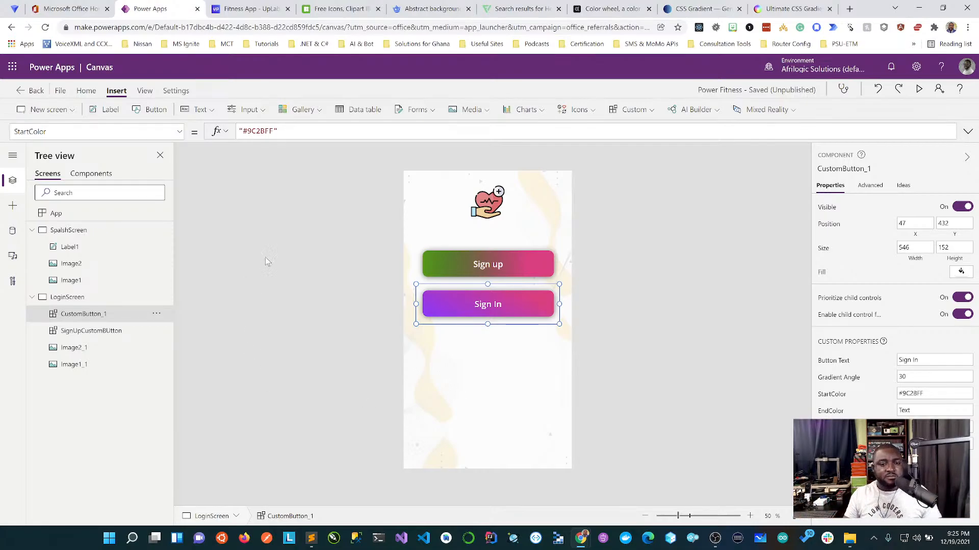
# Compare the gradients and custom property values of LoginScreen's Sign up and Sign In buttons
pyautogui.click(265, 276)
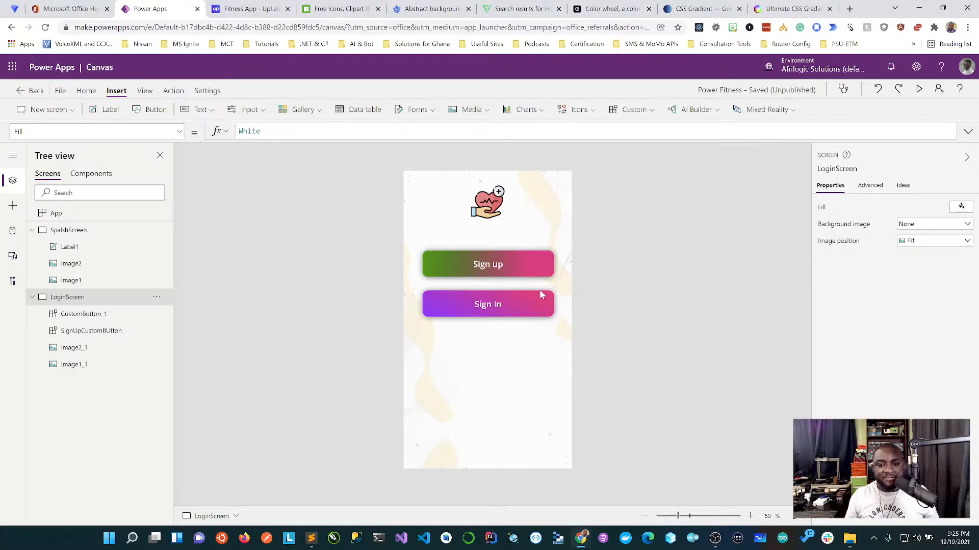
pyautogui.click(526, 312)
pyautogui.click(528, 275)
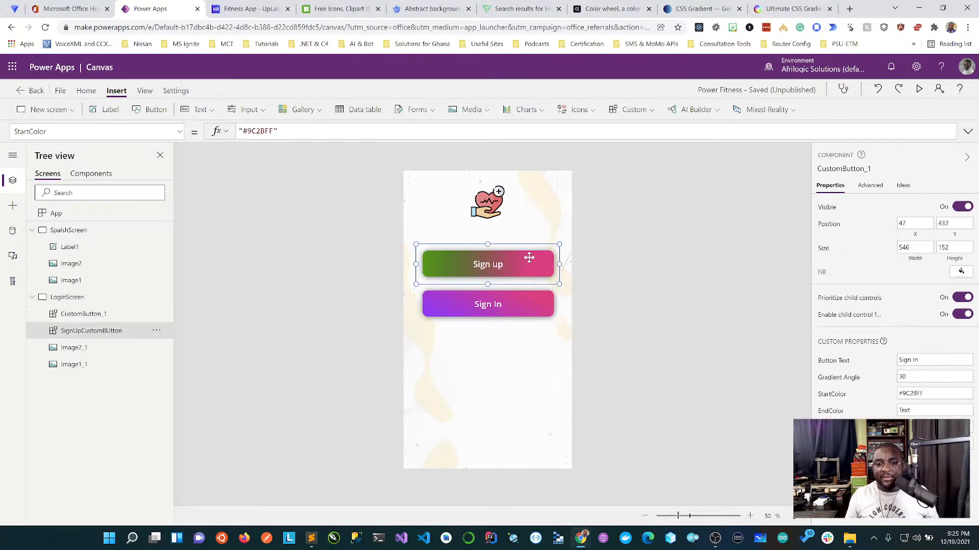
pyautogui.click(524, 300)
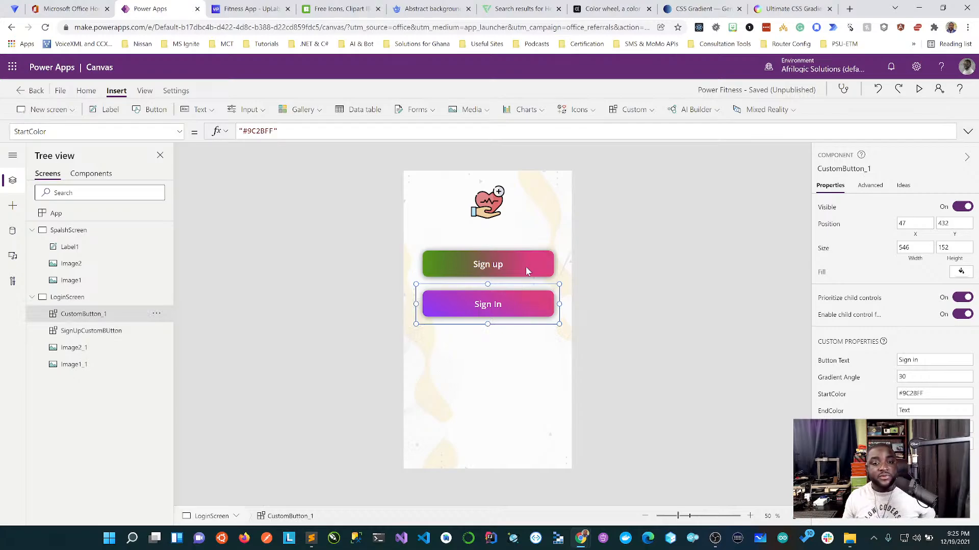
pyautogui.click(526, 269)
pyautogui.click(517, 312)
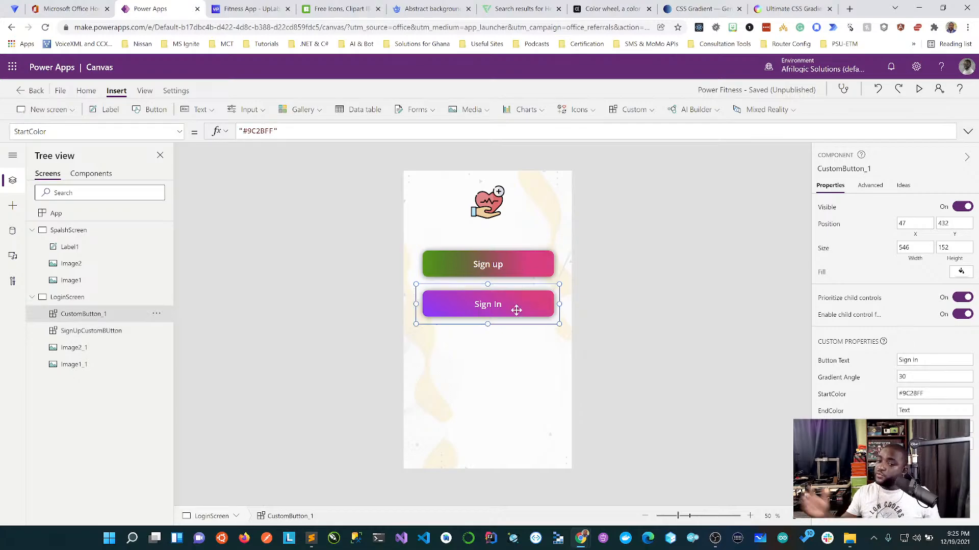
pyautogui.click(509, 256)
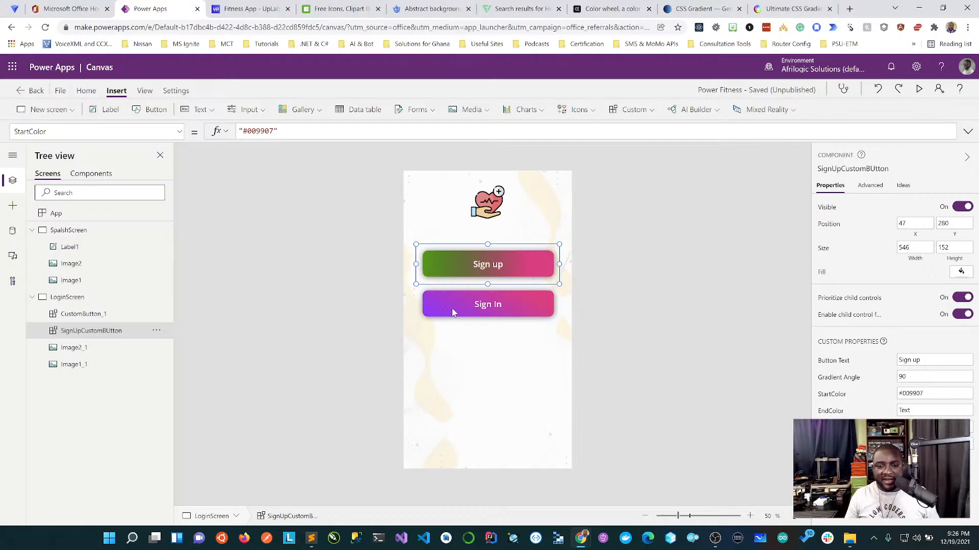
pyautogui.click(540, 326)
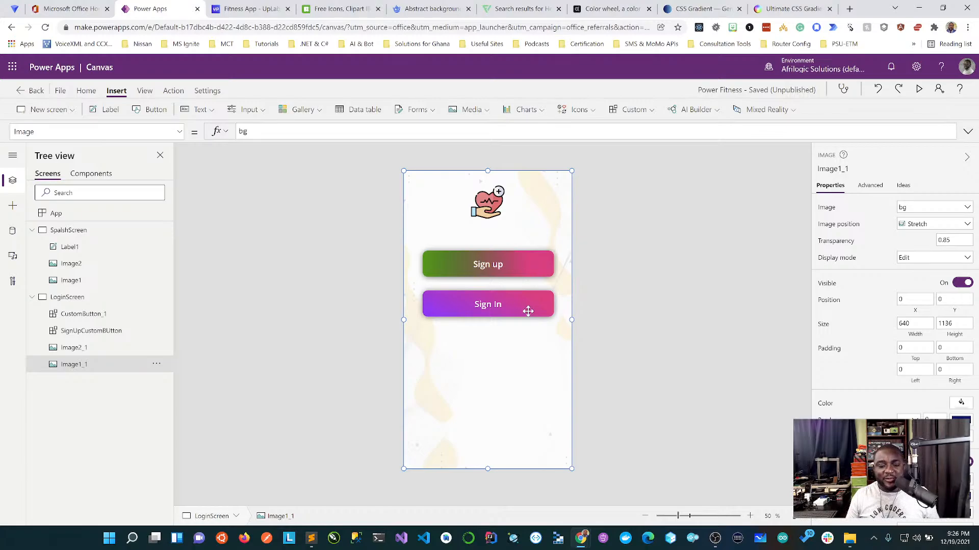
pyautogui.click(633, 278)
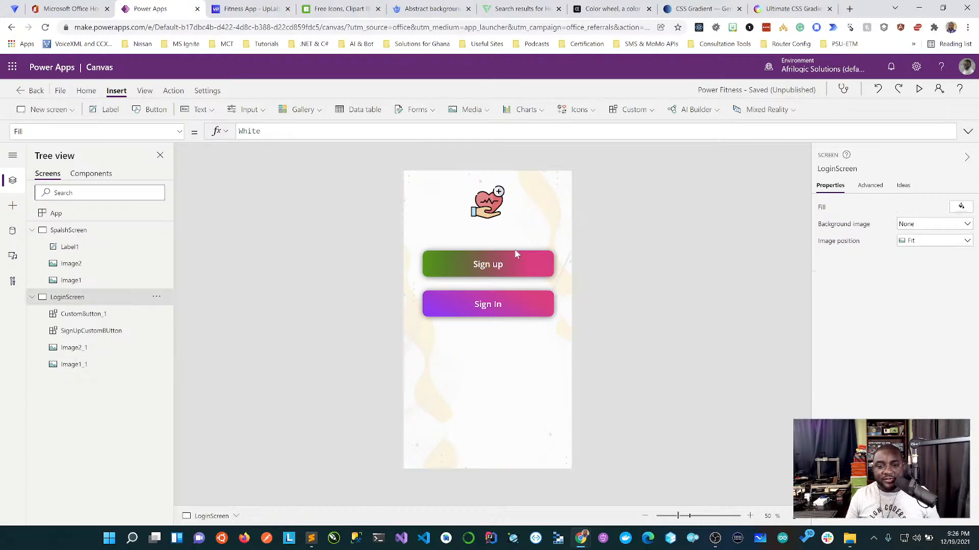
# In the CustomButton component, set the border-radius in HtmlText1_1's HtmlText formula to 20px, 0px, 20px, 0px
pyautogui.click(91, 173)
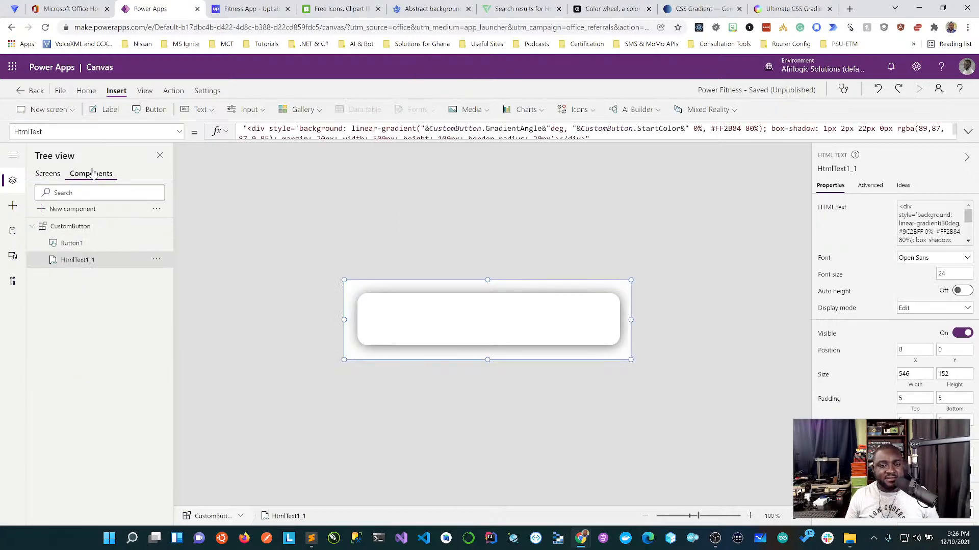
pyautogui.click(967, 132)
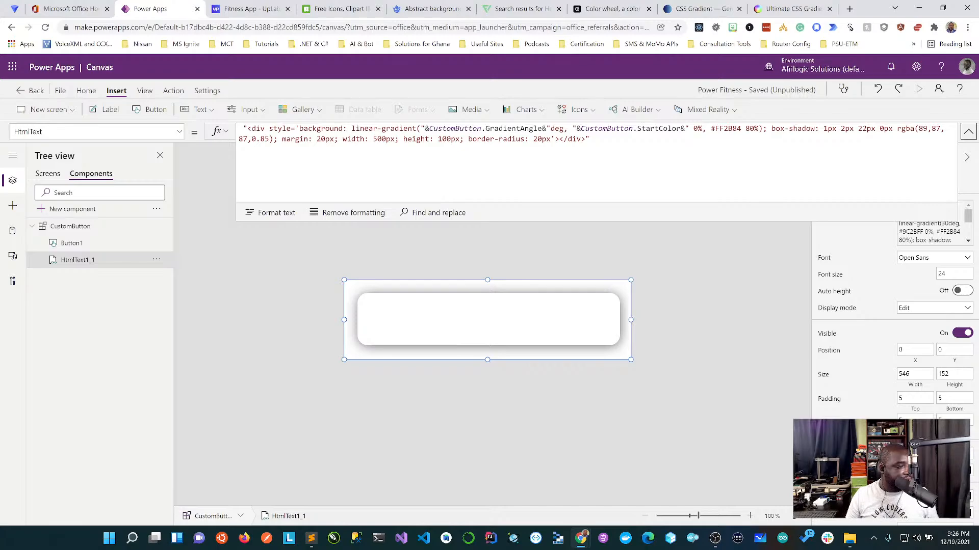
pyautogui.click(552, 139)
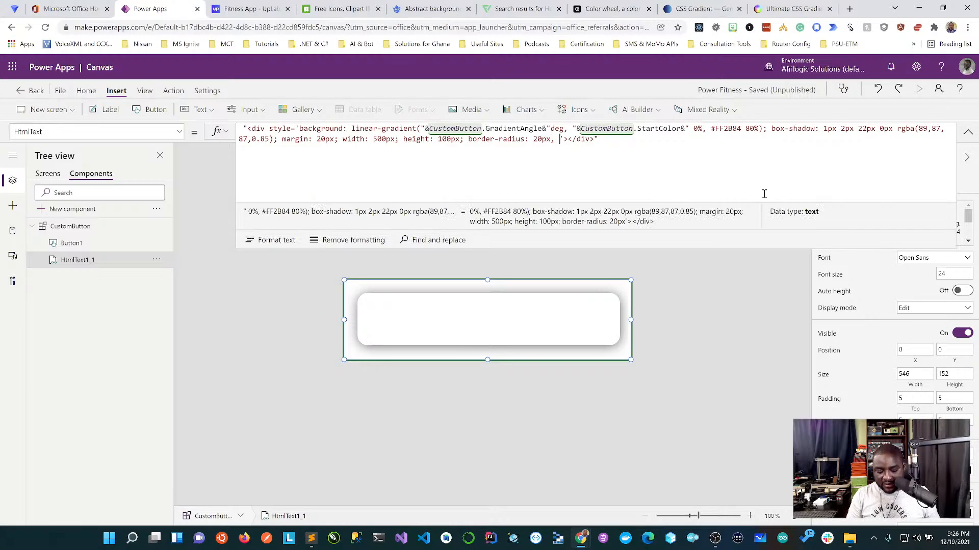
pyautogui.write(', 0px')
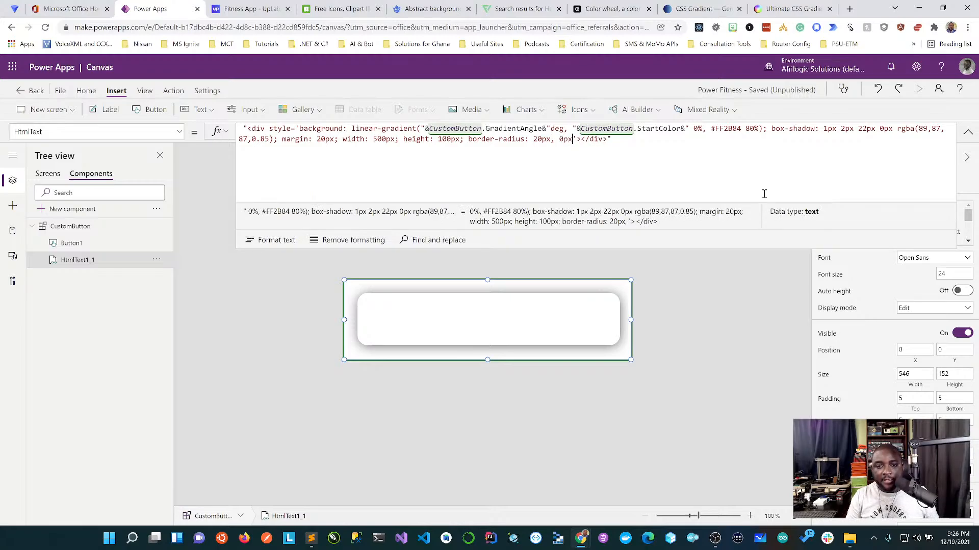
pyautogui.write(', 20')
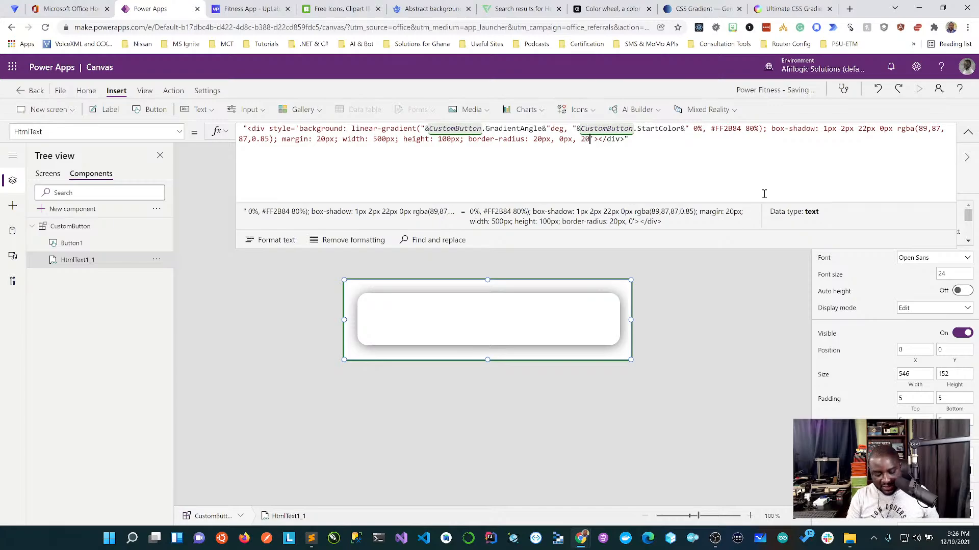
pyautogui.write('px')
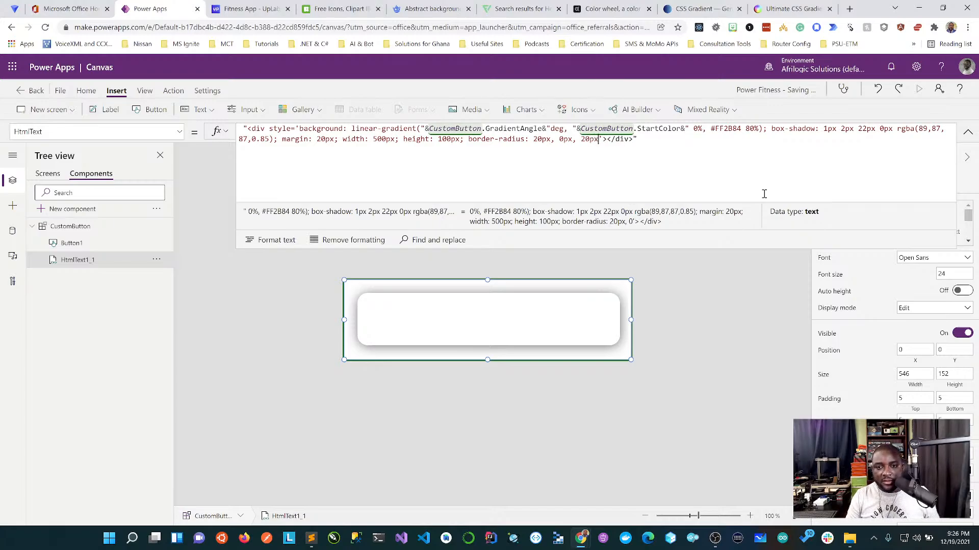
pyautogui.write(', 0')
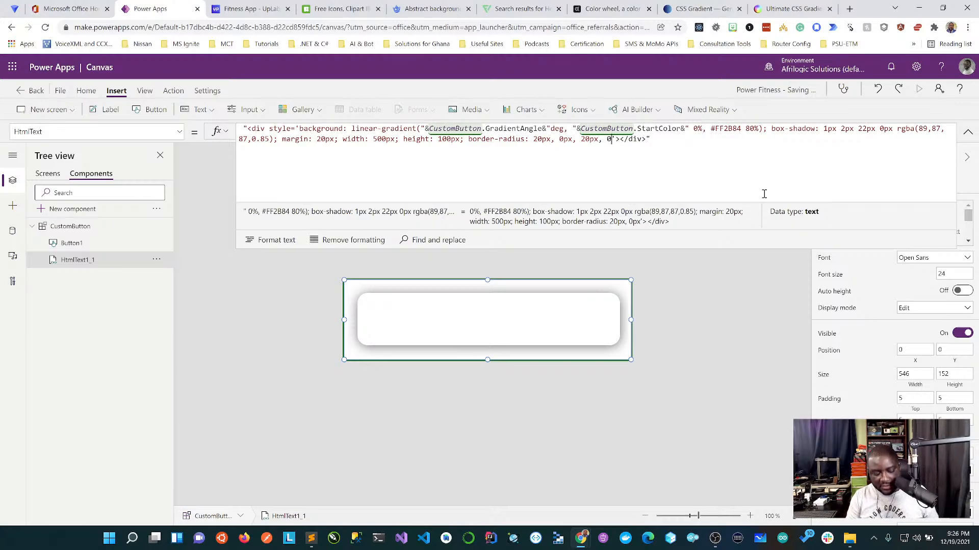
pyautogui.write('px,')
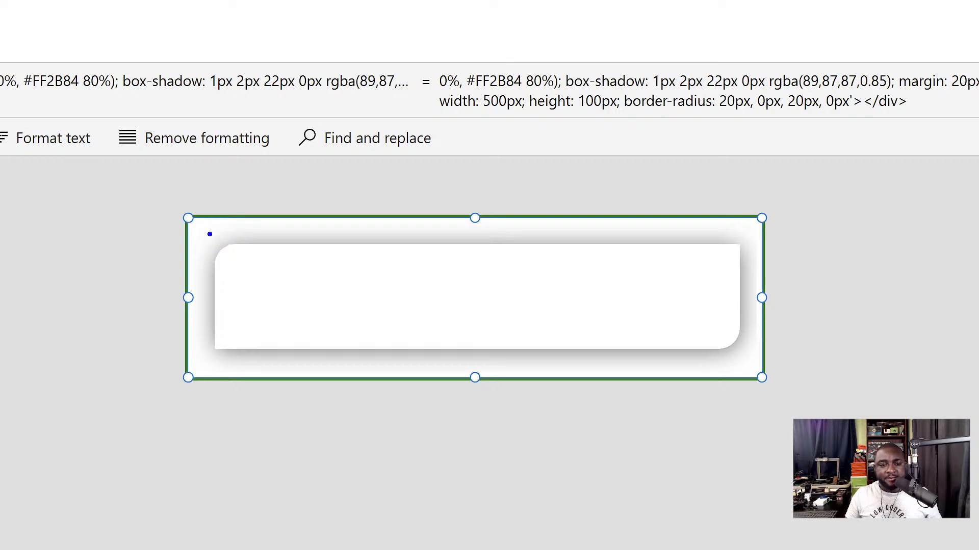
# Examine how the four border-radius values in the formula map to the corners of the button preview
pyautogui.moveTo(206, 231); pyautogui.dragTo(220, 244)
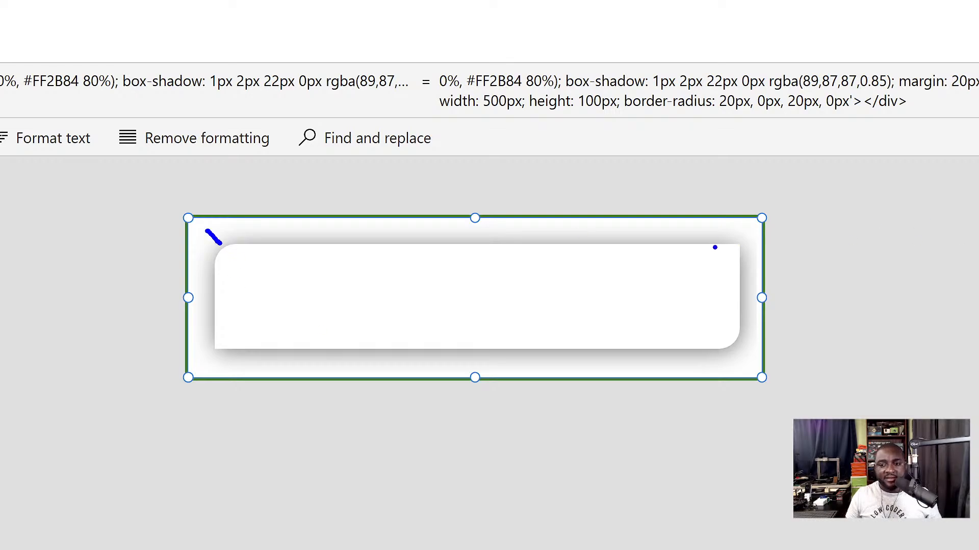
pyautogui.moveTo(738, 241)
pyautogui.mouseDown()
pyautogui.moveTo(723, 260)
pyautogui.moveTo(737, 236)
pyautogui.mouseUp()
pyautogui.moveTo(709, 330)
pyautogui.mouseDown()
pyautogui.moveTo(714, 354)
pyautogui.moveTo(732, 357)
pyautogui.moveTo(747, 340)
pyautogui.moveTo(732, 334)
pyautogui.mouseUp()
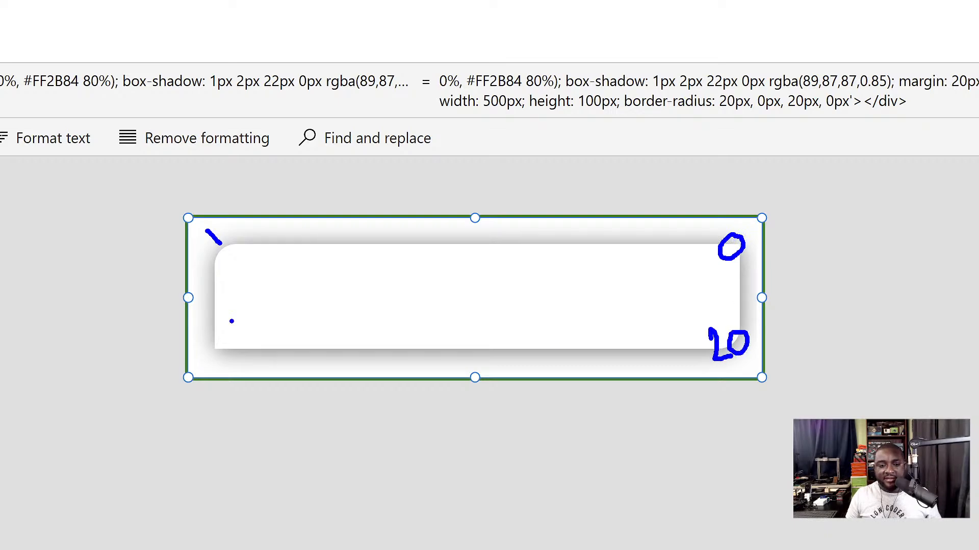
pyautogui.moveTo(204, 346)
pyautogui.mouseDown()
pyautogui.moveTo(214, 361)
pyautogui.moveTo(217, 346)
pyautogui.moveTo(207, 345)
pyautogui.mouseUp()
pyautogui.moveTo(203, 227)
pyautogui.mouseDown()
pyautogui.moveTo(238, 249)
pyautogui.moveTo(256, 226)
pyautogui.moveTo(246, 224)
pyautogui.moveTo(744, 194)
pyautogui.moveTo(819, 201)
pyautogui.moveTo(795, 228)
pyautogui.moveTo(807, 372)
pyautogui.moveTo(819, 364)
pyautogui.mouseUp()
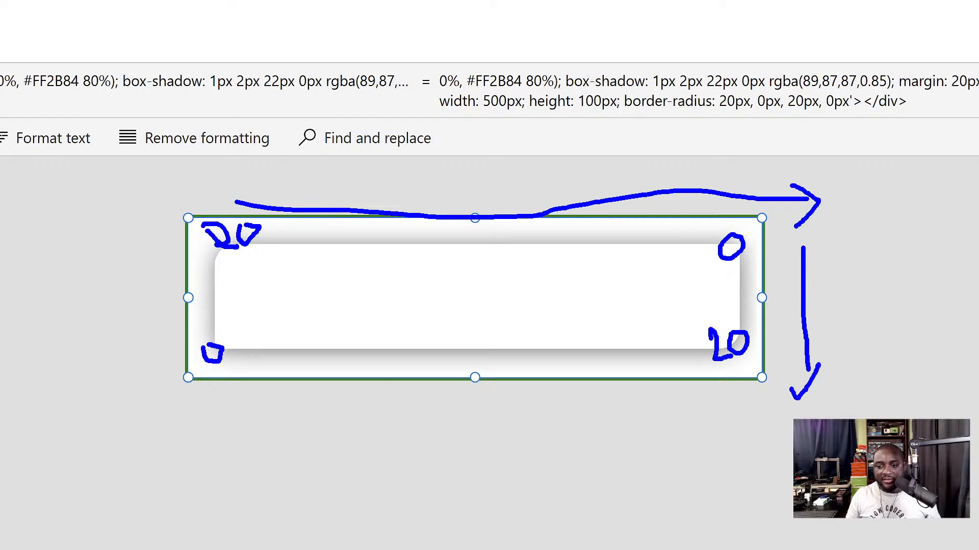
pyautogui.moveTo(782, 430)
pyautogui.mouseDown()
pyautogui.moveTo(210, 425)
pyautogui.moveTo(210, 408)
pyautogui.moveTo(206, 440)
pyautogui.mouseUp()
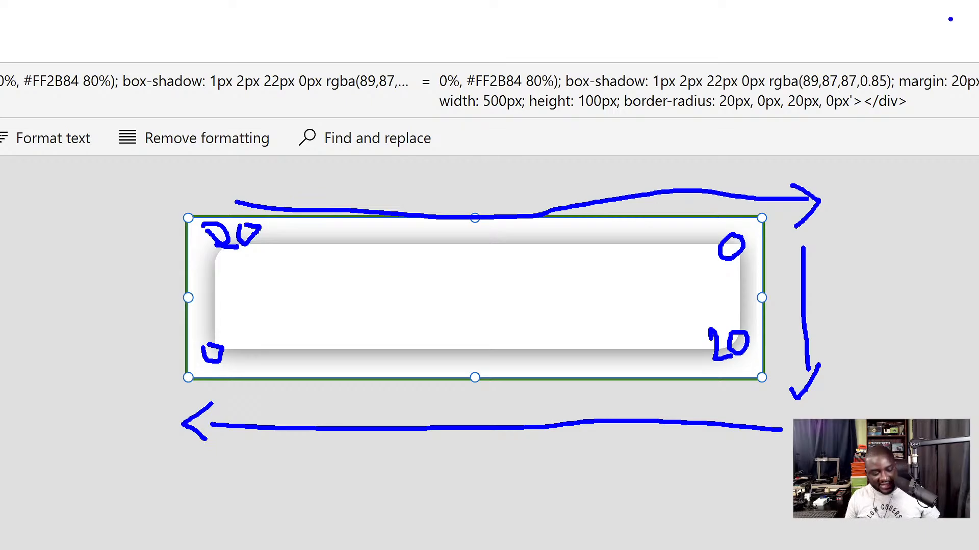
pyautogui.press('Escape')
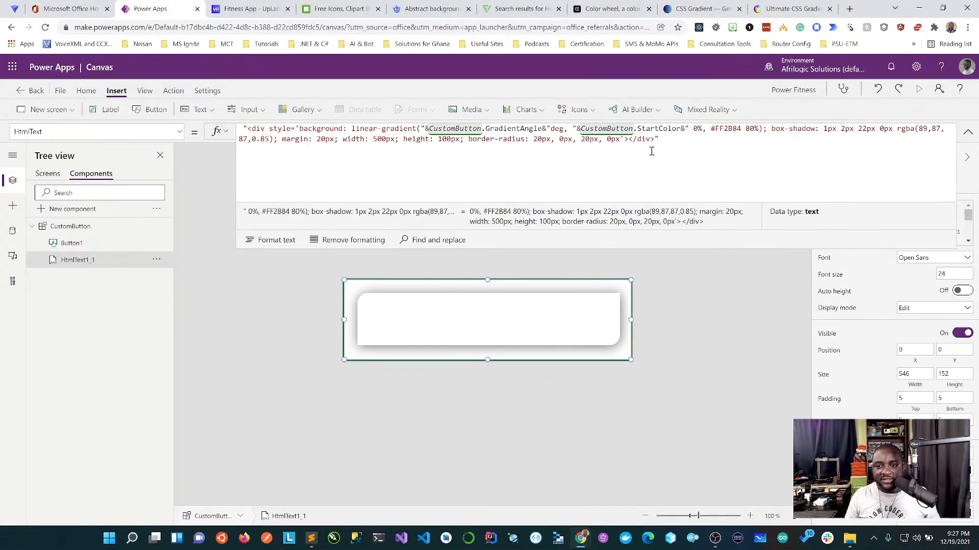
pyautogui.hotkey('ctrl', '1')
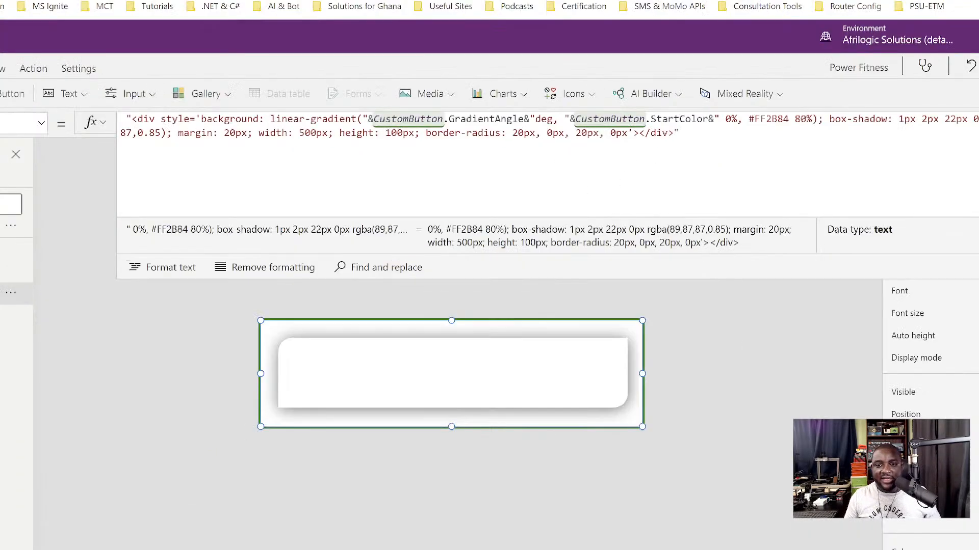
pyautogui.scroll(1, 589, 166)
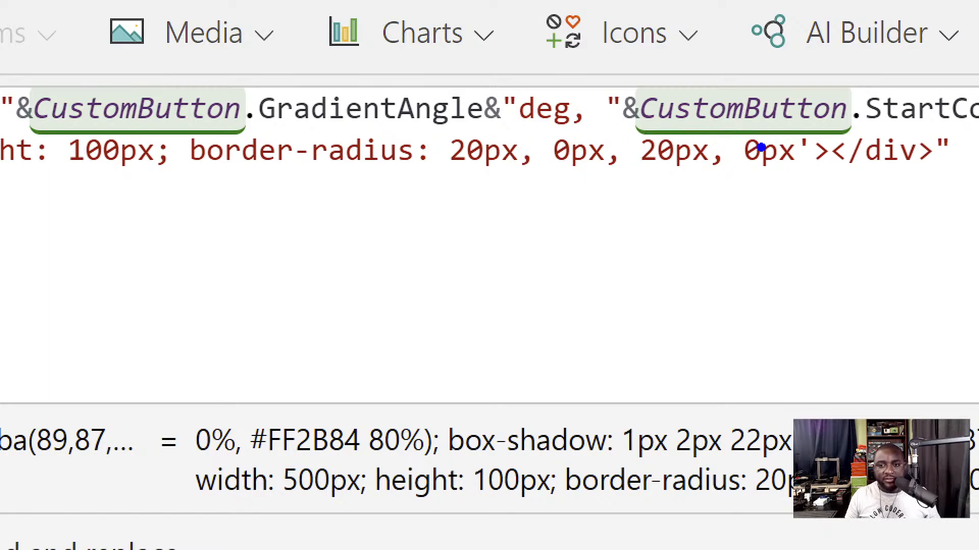
pyautogui.press('Escape')
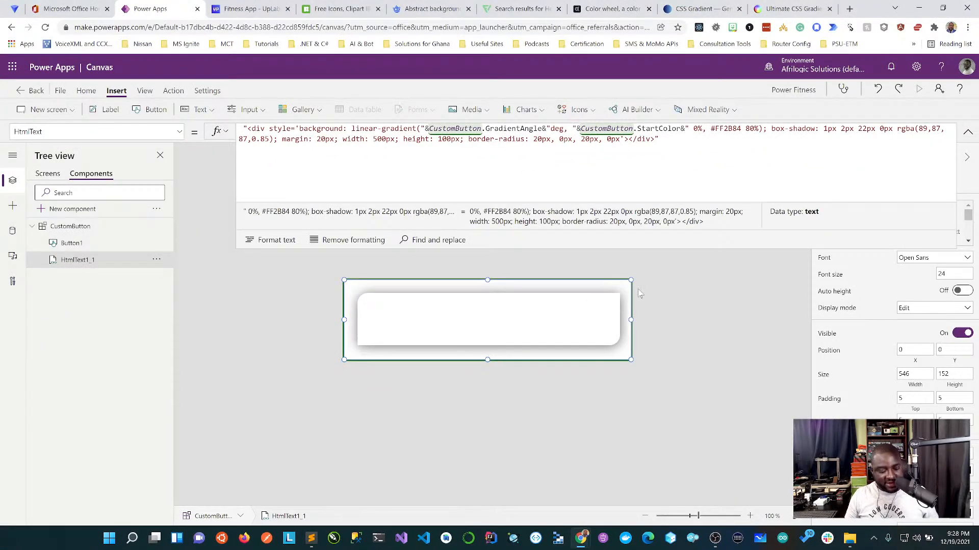
# Save the app and return to LoginScreen to check the corner shape of the Sign up and Sign In buttons
pyautogui.hotkey('ctrl', 's')
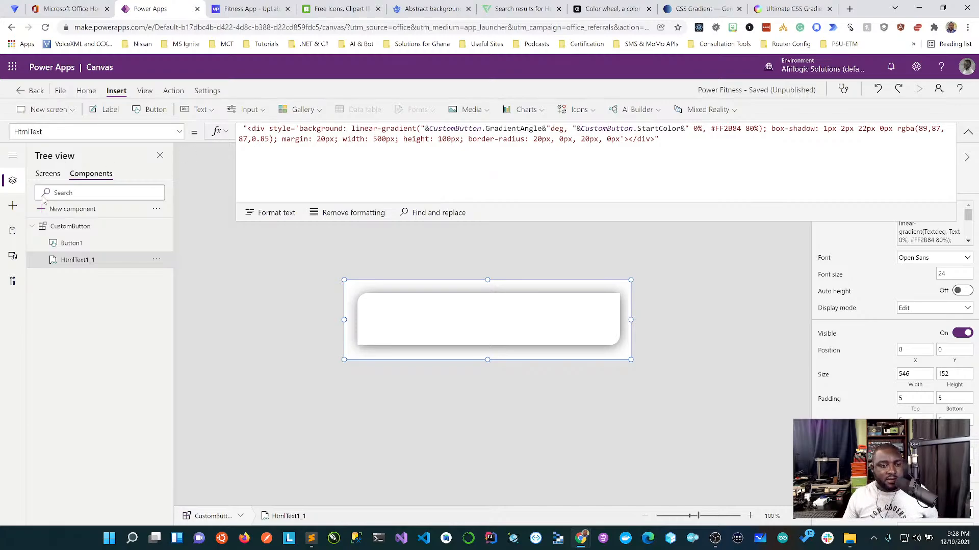
pyautogui.click(48, 174)
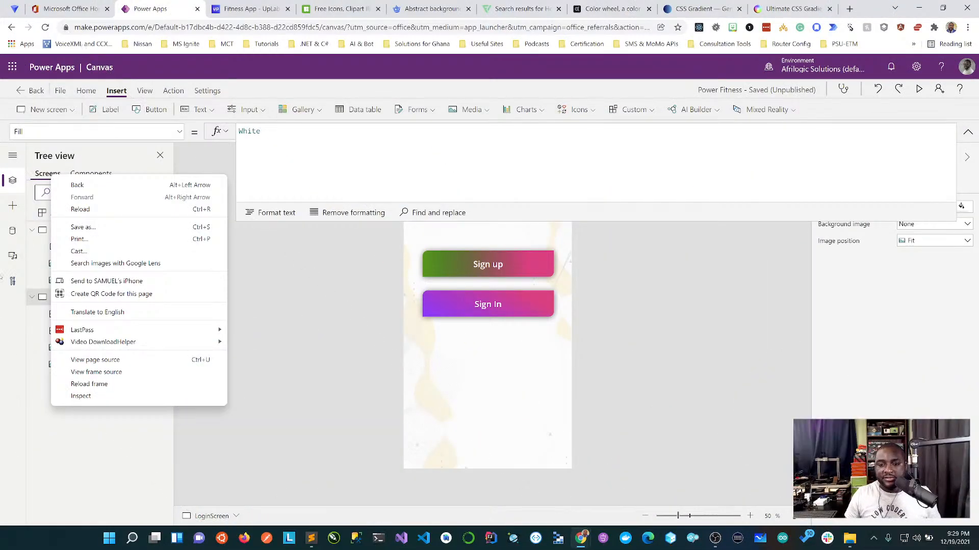
pyautogui.click(642, 315)
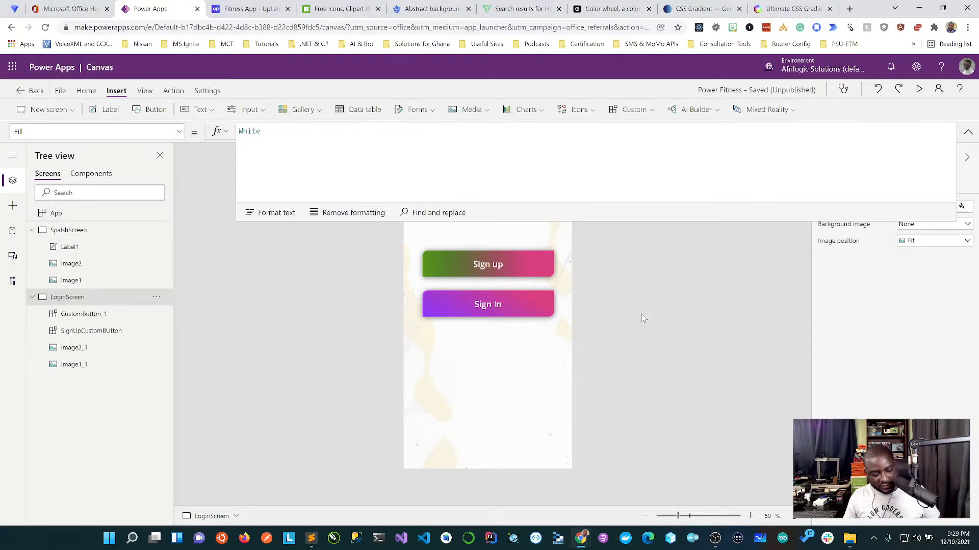